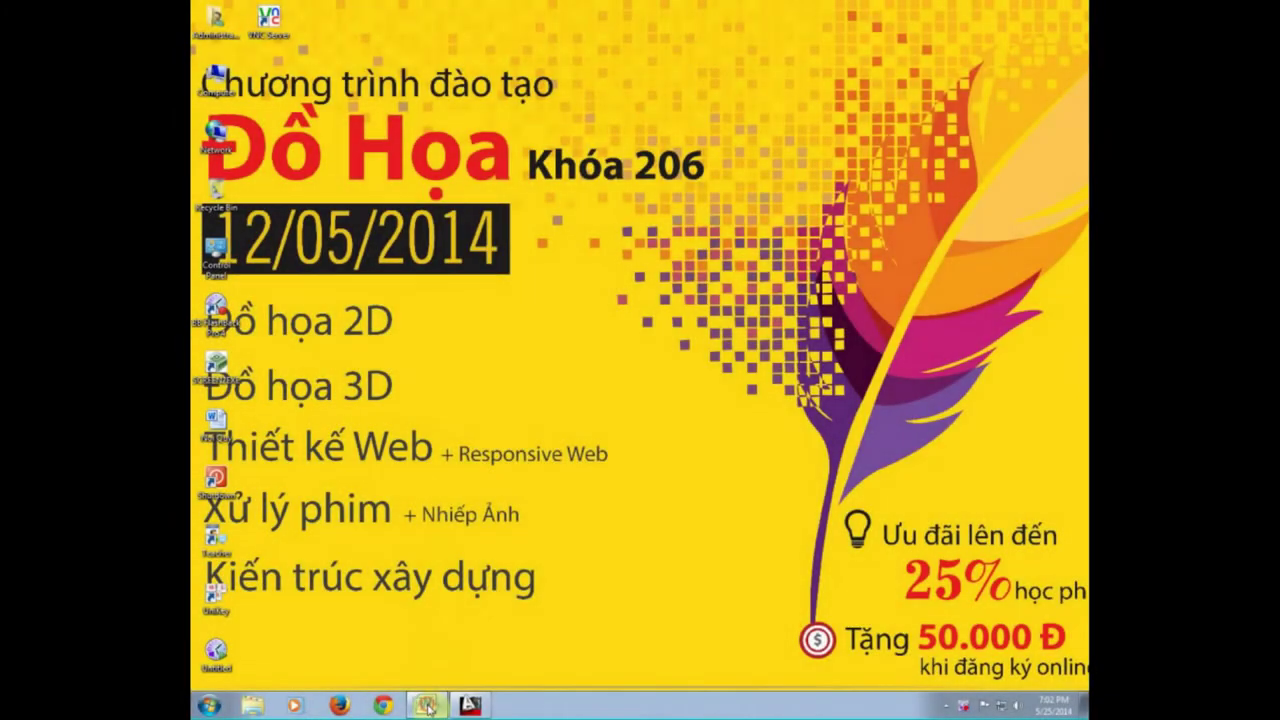
Bring the Word title page of the AutoCAD 2013 spiral staircase tutorial to the front
left_click(427, 706)
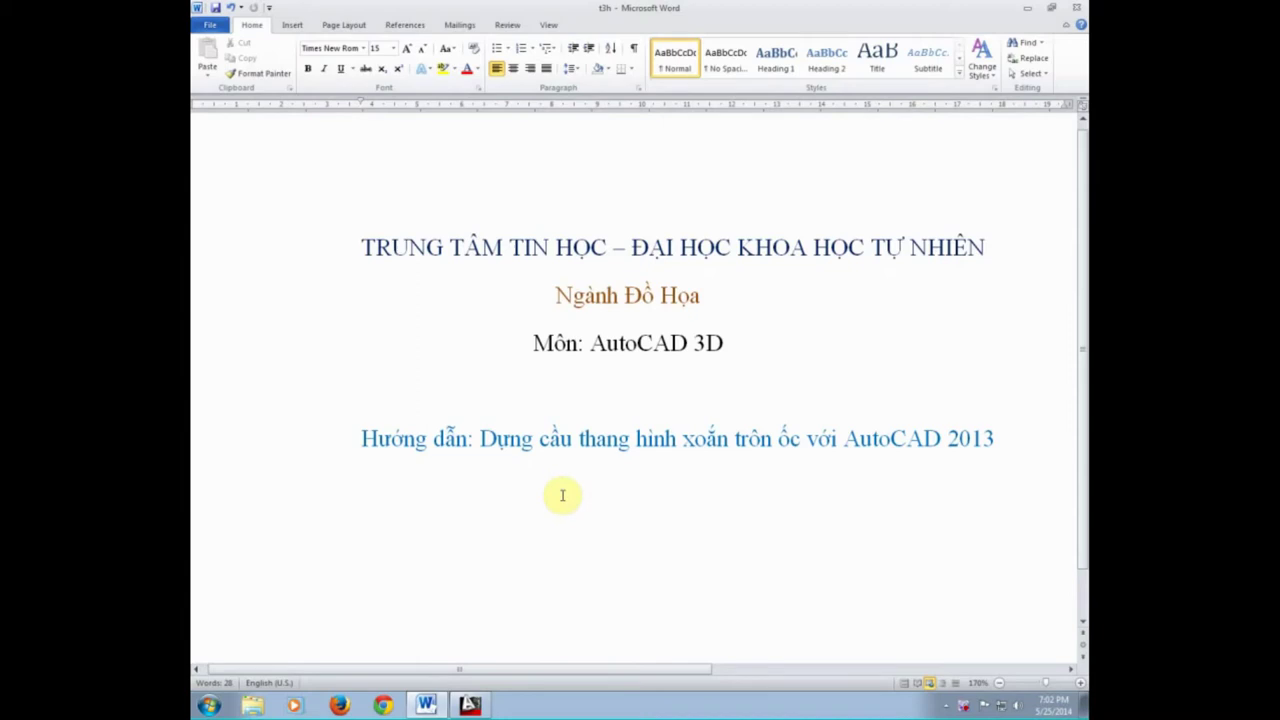
Switch to the AutoCAD staircase drawing and create a new drawing from the acad template
left_click(472, 706)
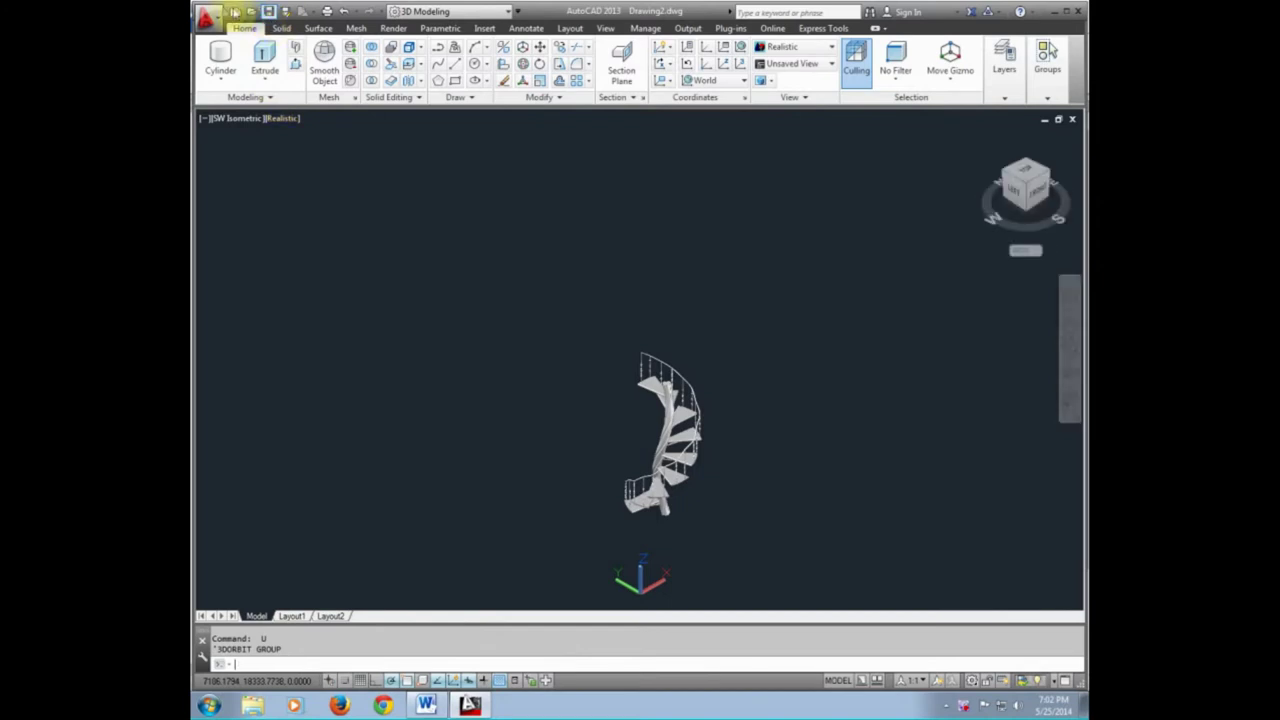
left_click(234, 17)
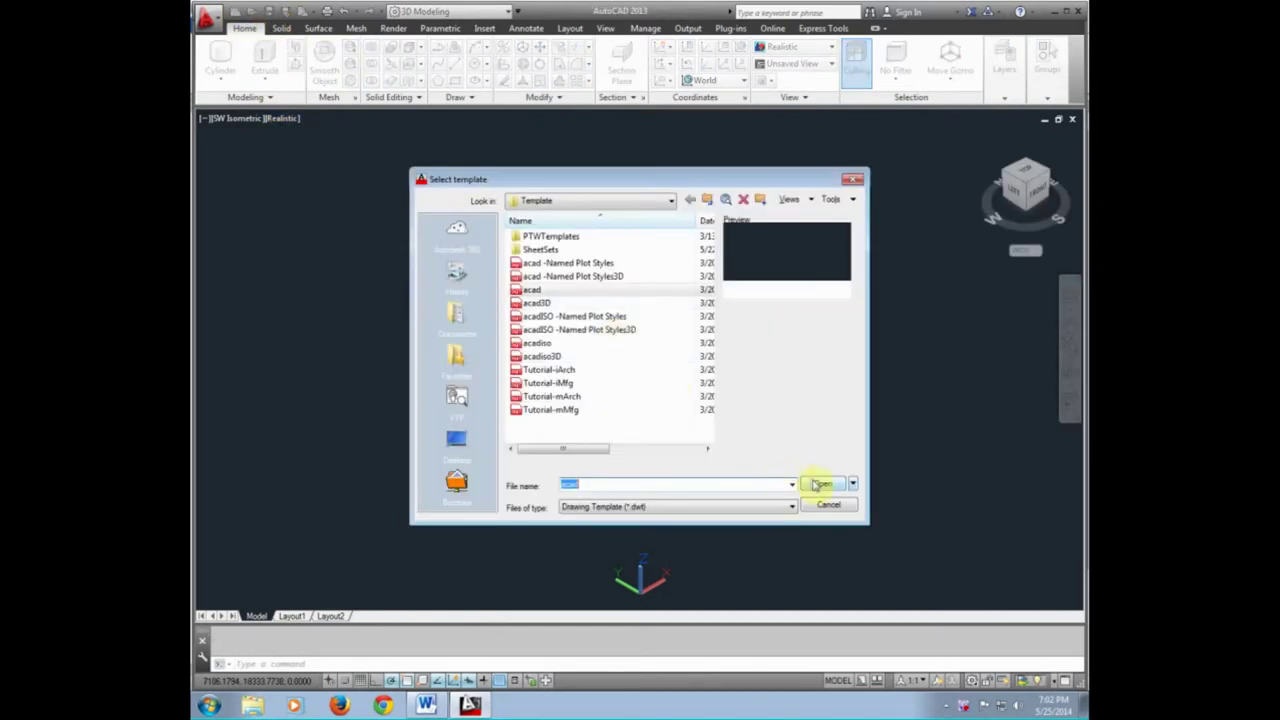
left_click(820, 486)
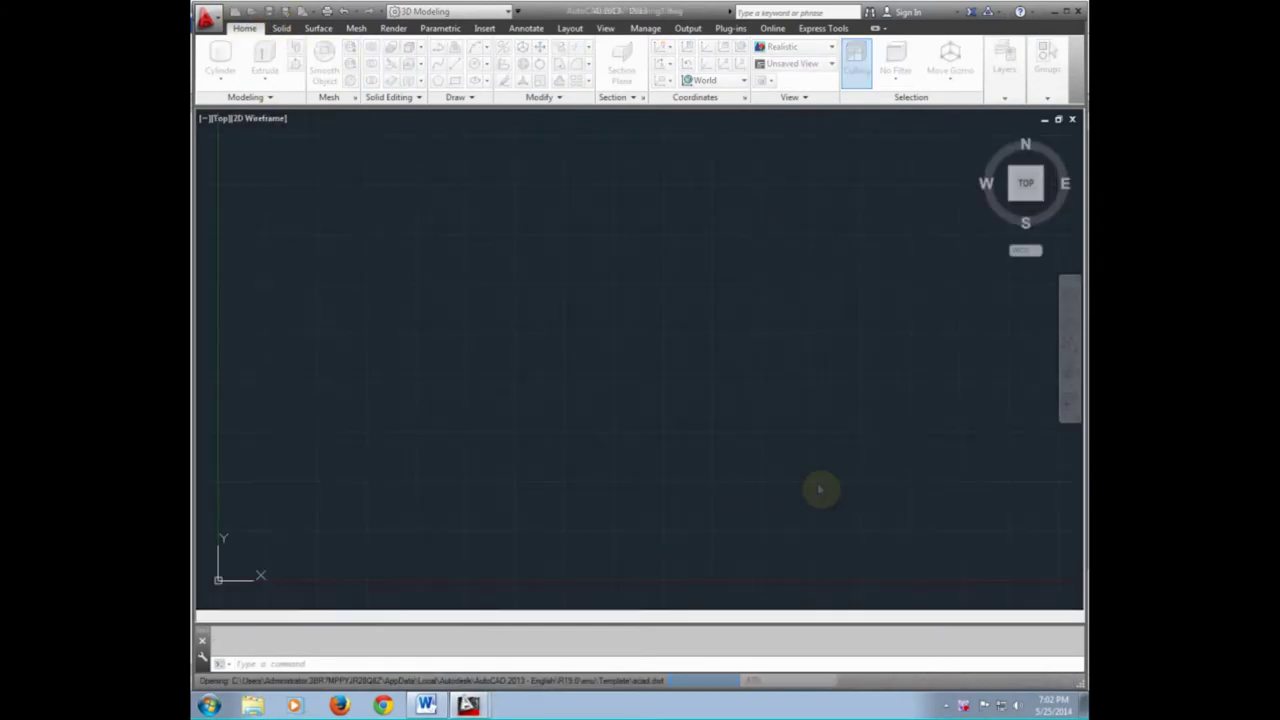
left_click(714, 401)
left_click(585, 325)
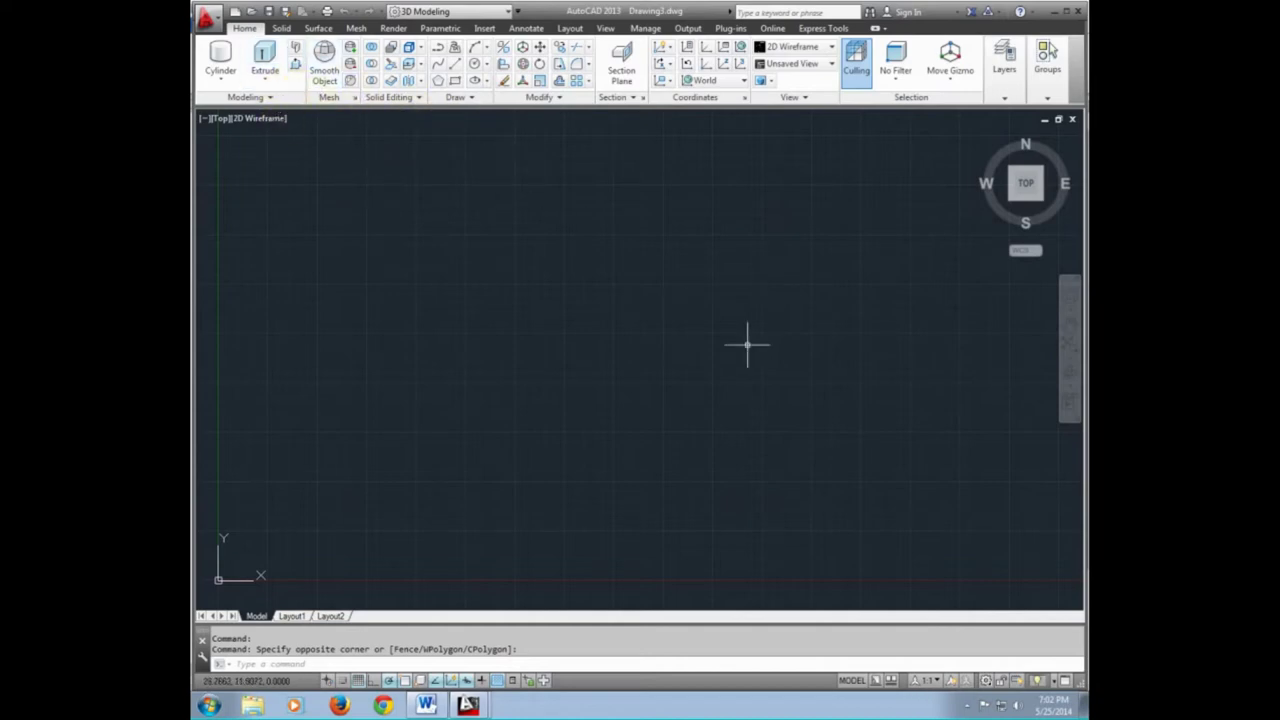
key("Escape")
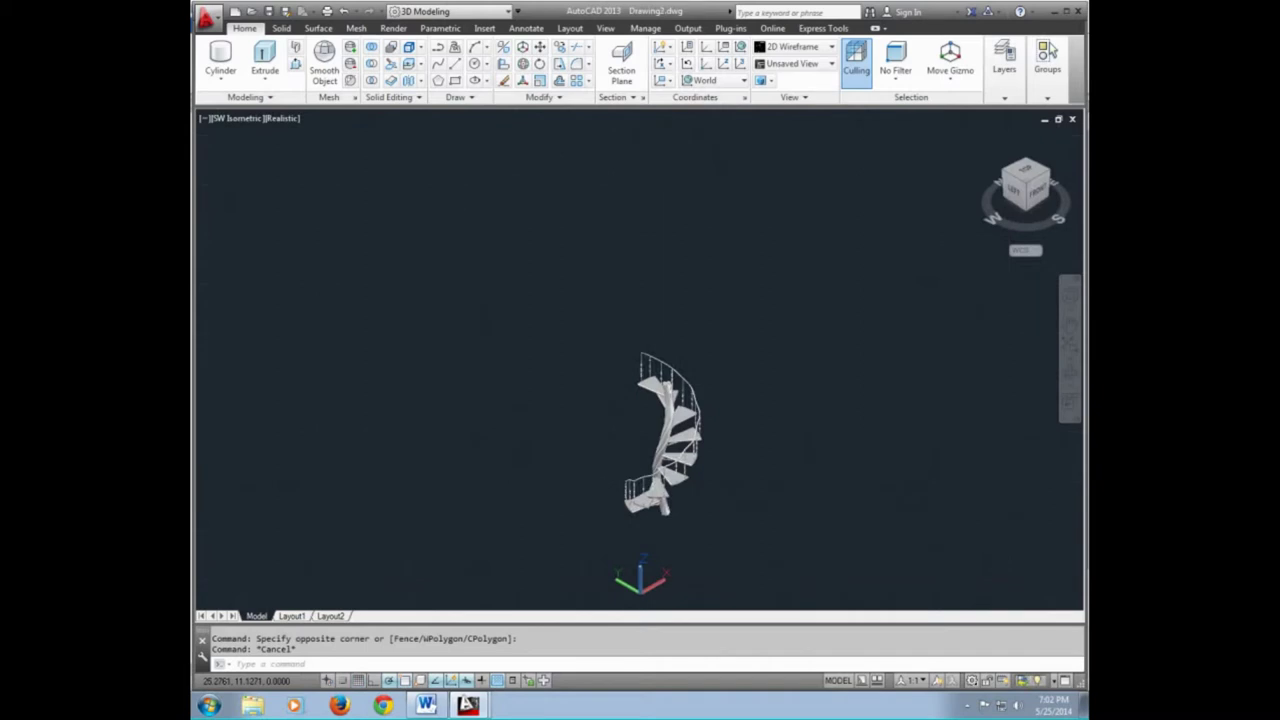
scroll(698, 450, "up", 2)
scroll(690, 470, "up", 2)
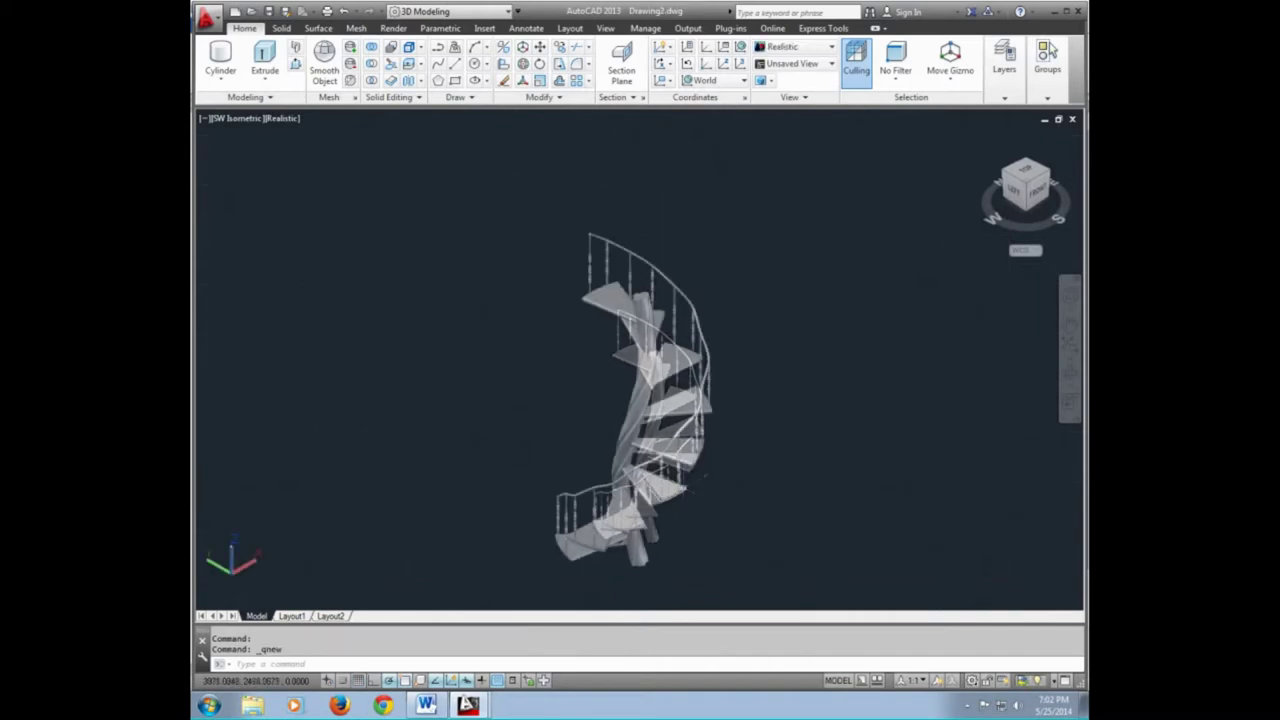
scroll(690, 480, "up", 2)
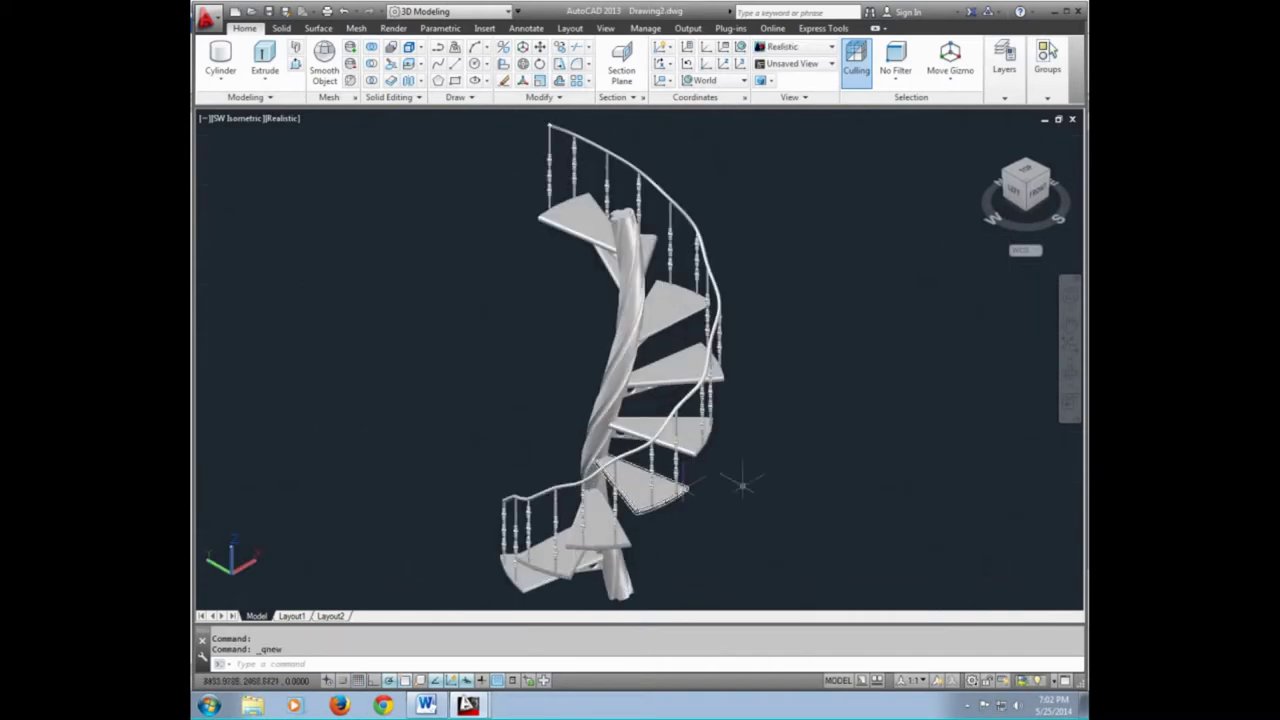
left_click(1069, 375)
mouse_move(657, 486)
left_mouse_down()
mouse_move(817, 480)
mouse_move(734, 437)
mouse_move(703, 492)
mouse_move(689, 432)
left_mouse_up()
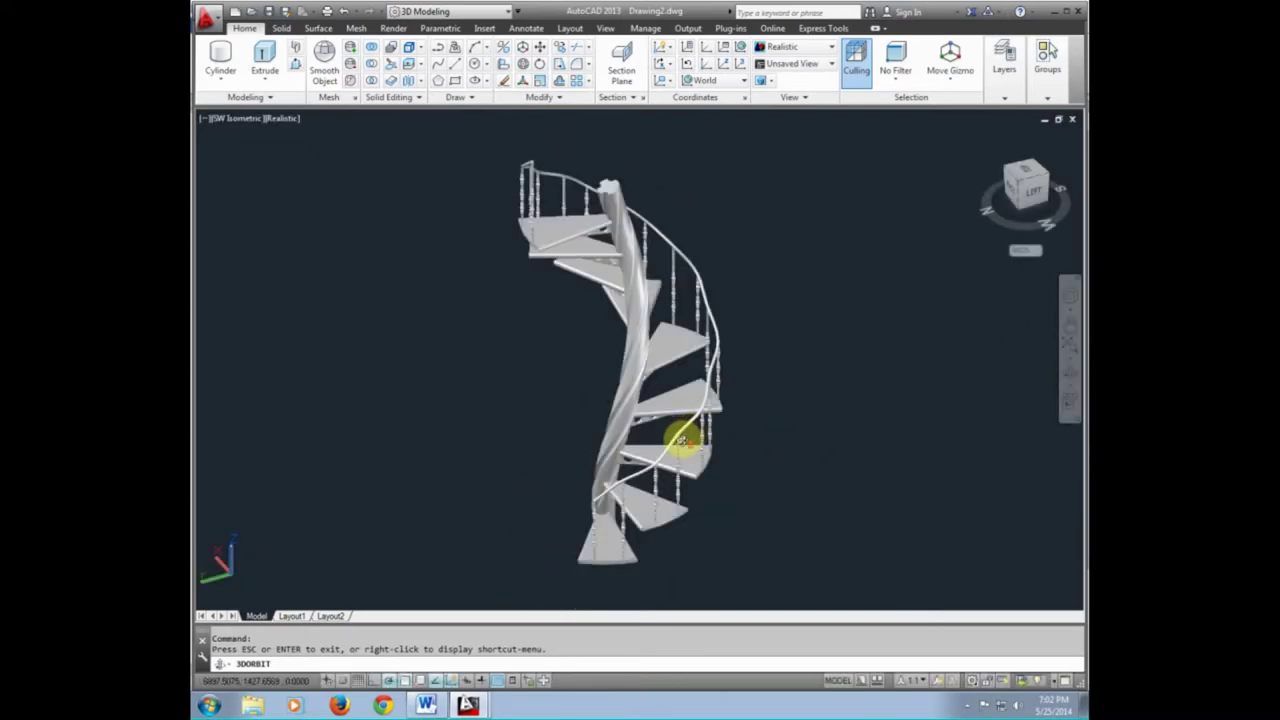
scroll(681, 440, "up", 2)
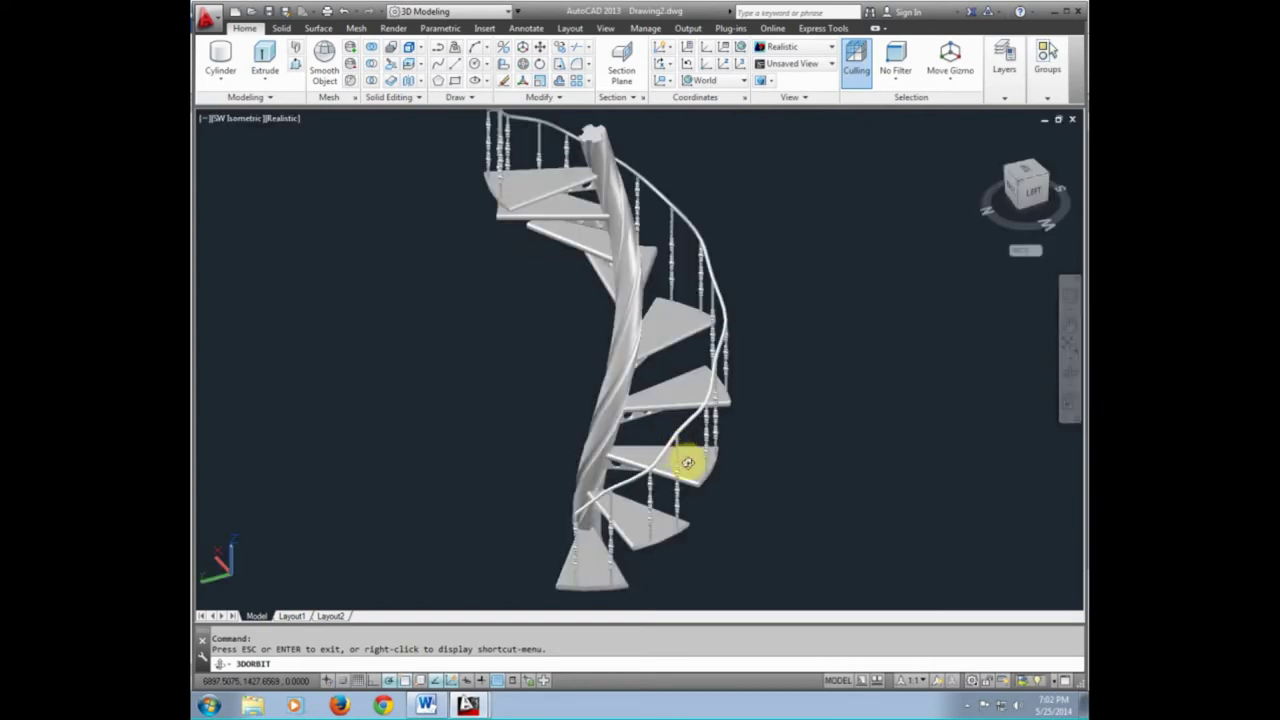
mouse_move(687, 462)
left_mouse_down()
mouse_move(623, 400)
mouse_move(590, 437)
mouse_move(543, 434)
mouse_move(704, 434)
mouse_move(686, 457)
mouse_move(749, 378)
mouse_move(663, 377)
mouse_move(643, 349)
mouse_move(750, 340)
mouse_move(737, 400)
mouse_move(657, 471)
mouse_move(751, 466)
mouse_move(771, 484)
mouse_move(729, 366)
mouse_move(577, 376)
left_mouse_up()
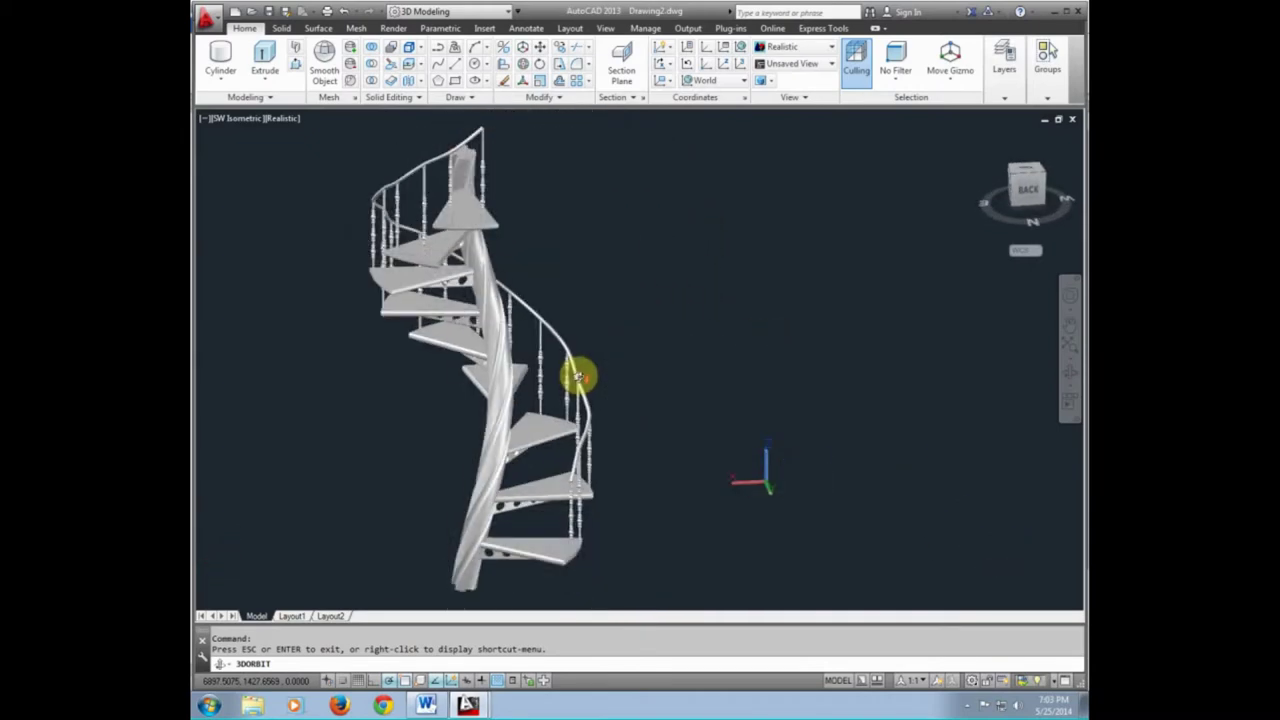
key("Escape")
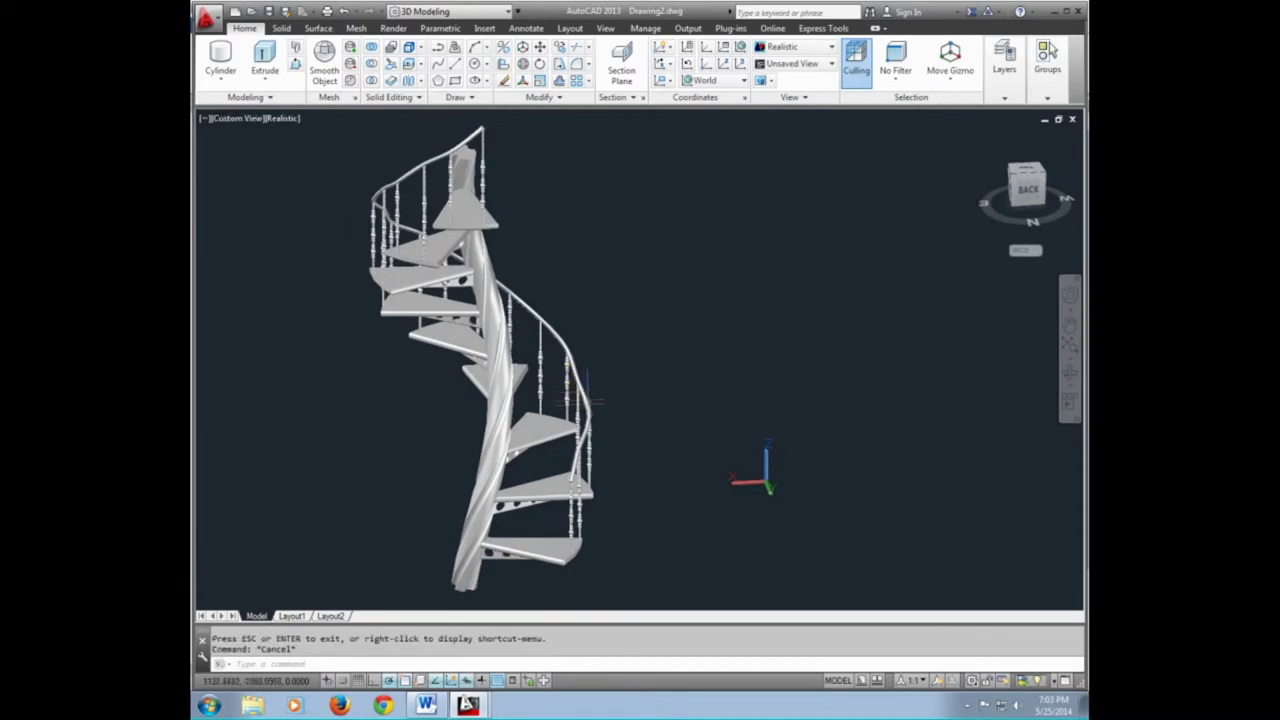
middle_click_drag(596, 429, 538, 404)
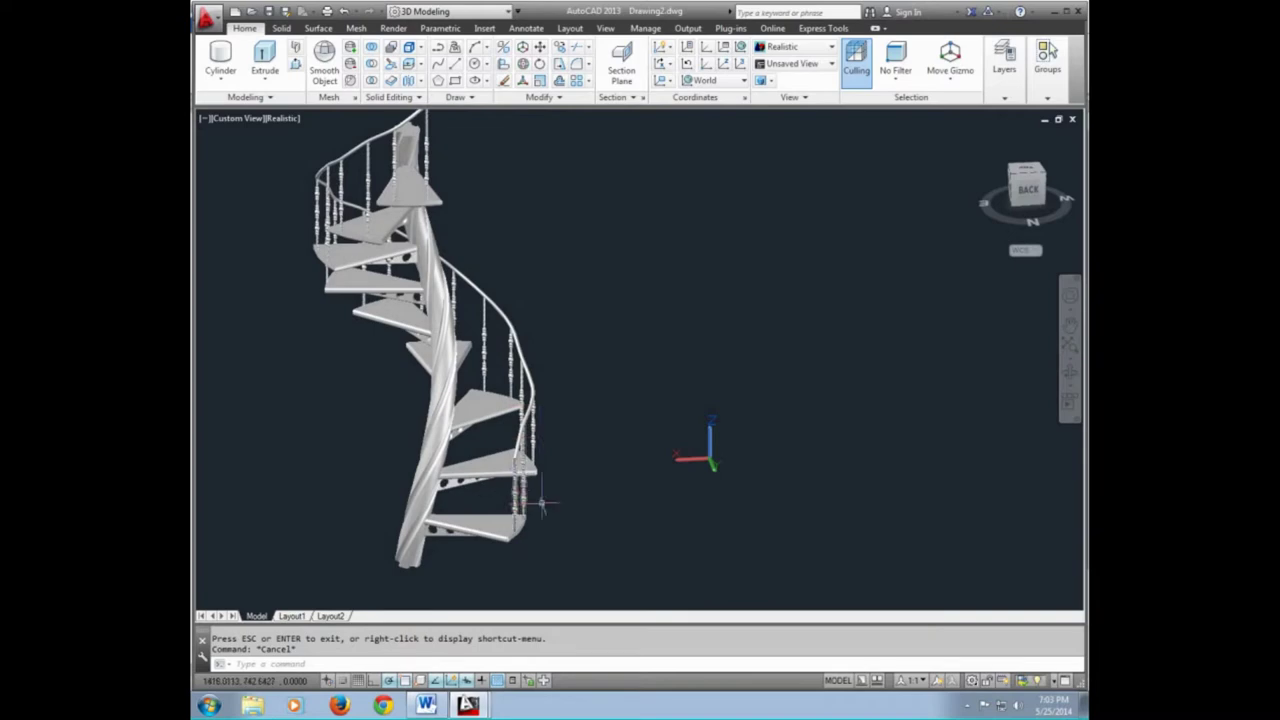
middle_click_drag(541, 505, 507, 516)
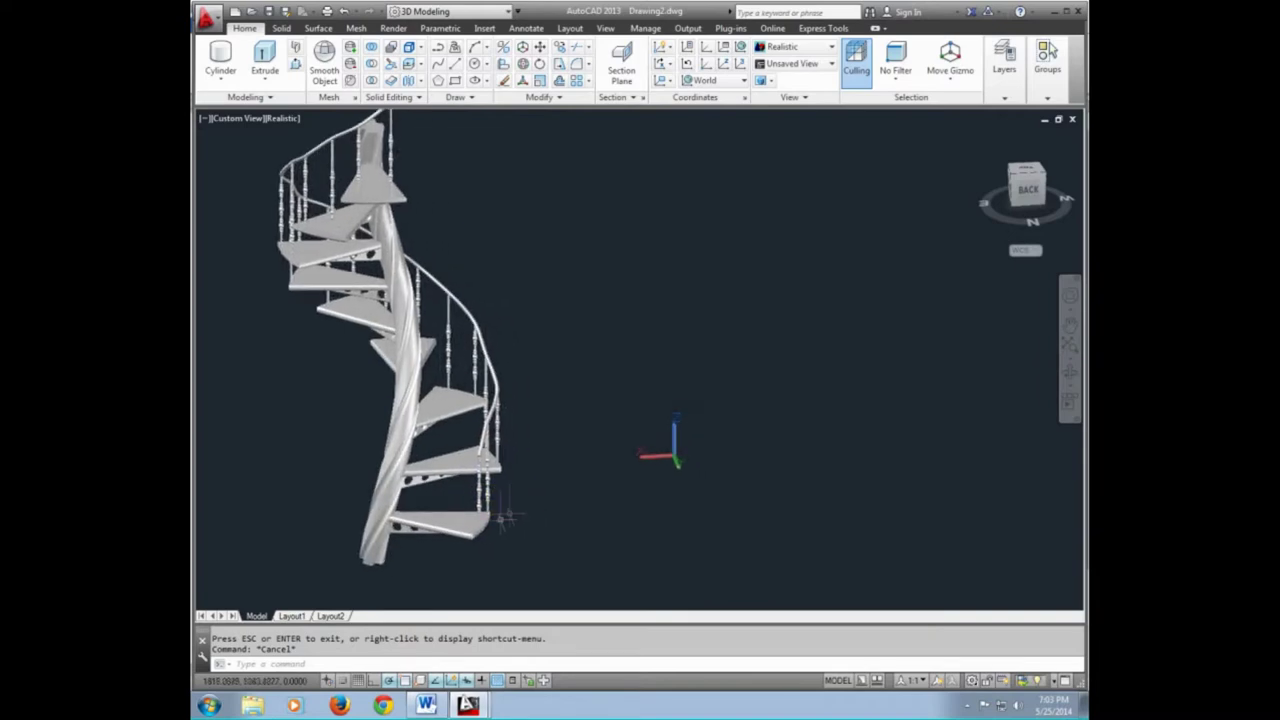
Copy the bottom wedge step off to the right of the staircase
right_click(502, 527)
left_click(540, 551)
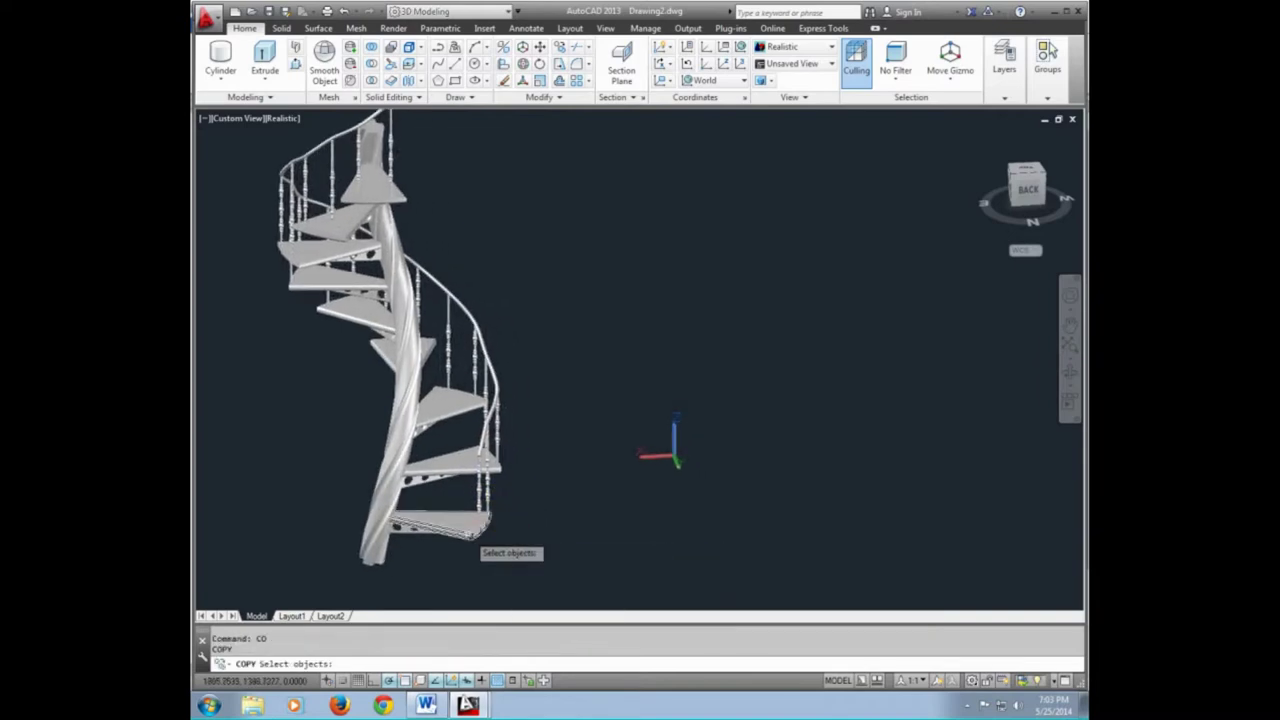
left_click(478, 530)
key("Return")
left_click(452, 568)
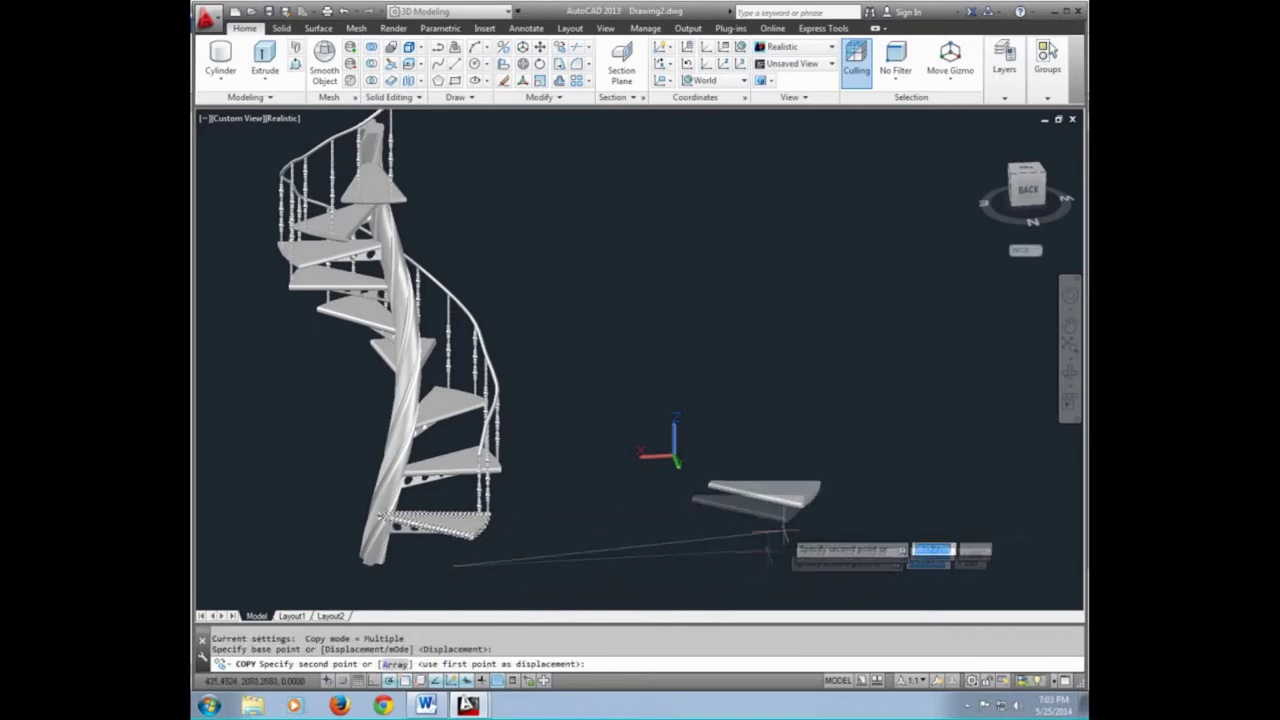
left_click(792, 530)
key("Return")
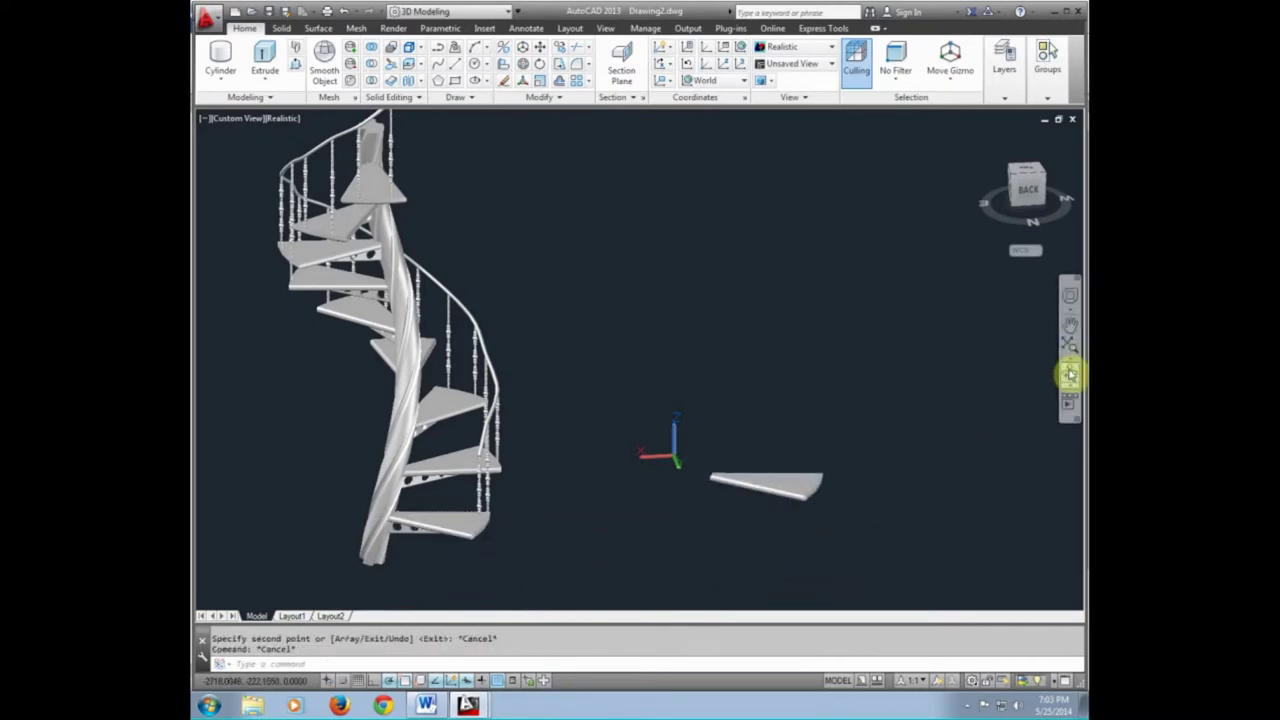
Orbit around the staircase to inspect the copied step
left_click(1070, 370)
mouse_move(849, 434)
left_mouse_down()
mouse_move(810, 468)
mouse_move(811, 503)
mouse_move(834, 449)
mouse_move(822, 444)
left_mouse_up()
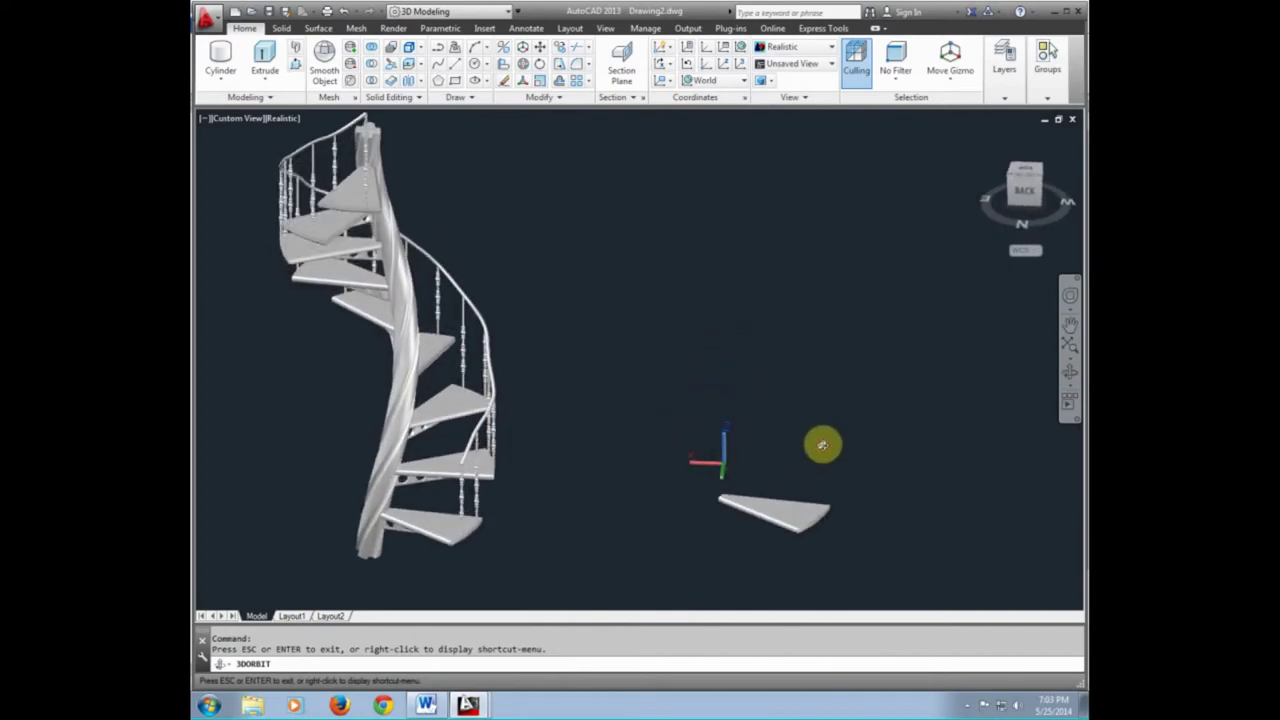
key("Escape")
left_click(836, 480)
left_click(712, 545)
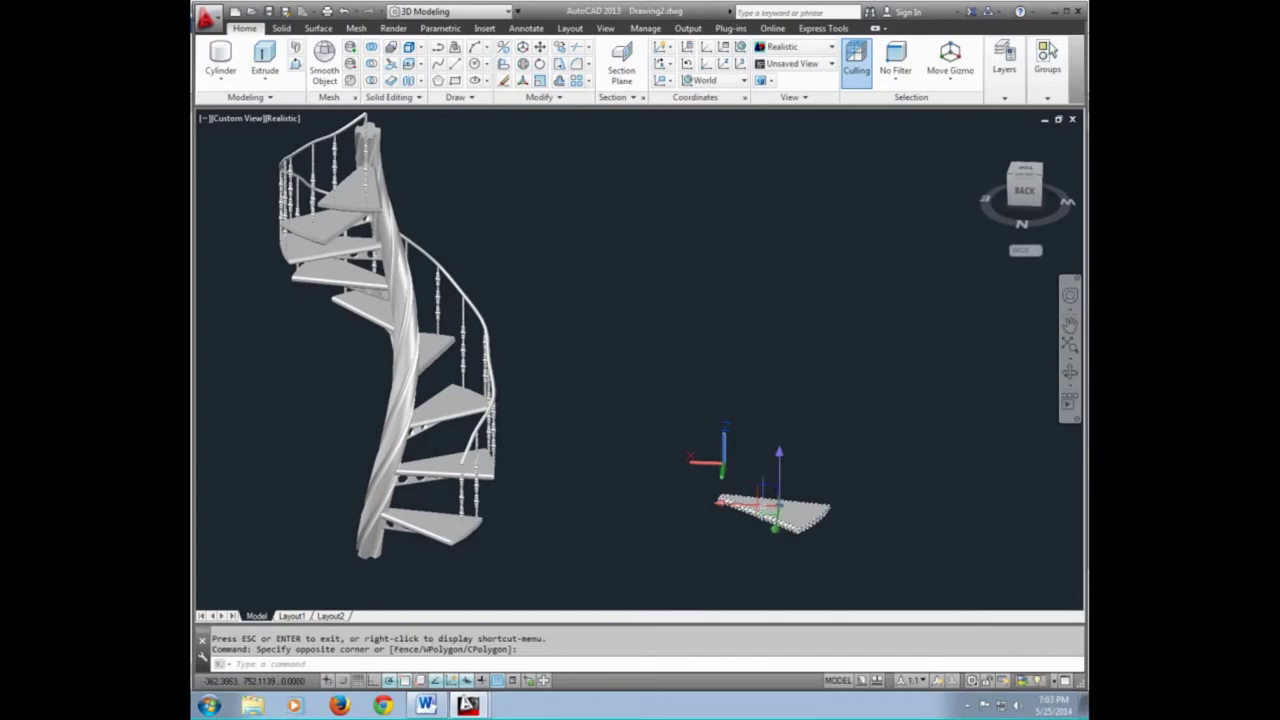
key("Escape")
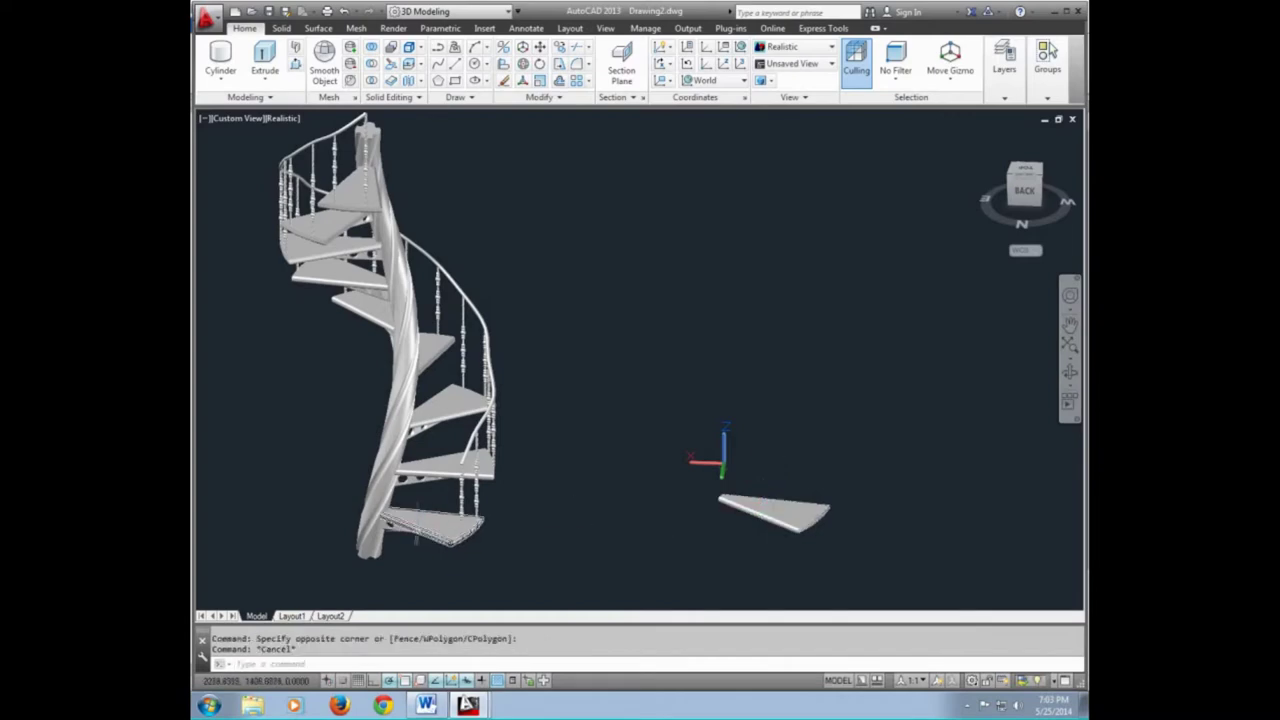
Copy the perforated support under the bottom step off to the right
scroll(416, 537, "up", 3)
type("o")
key("Return")
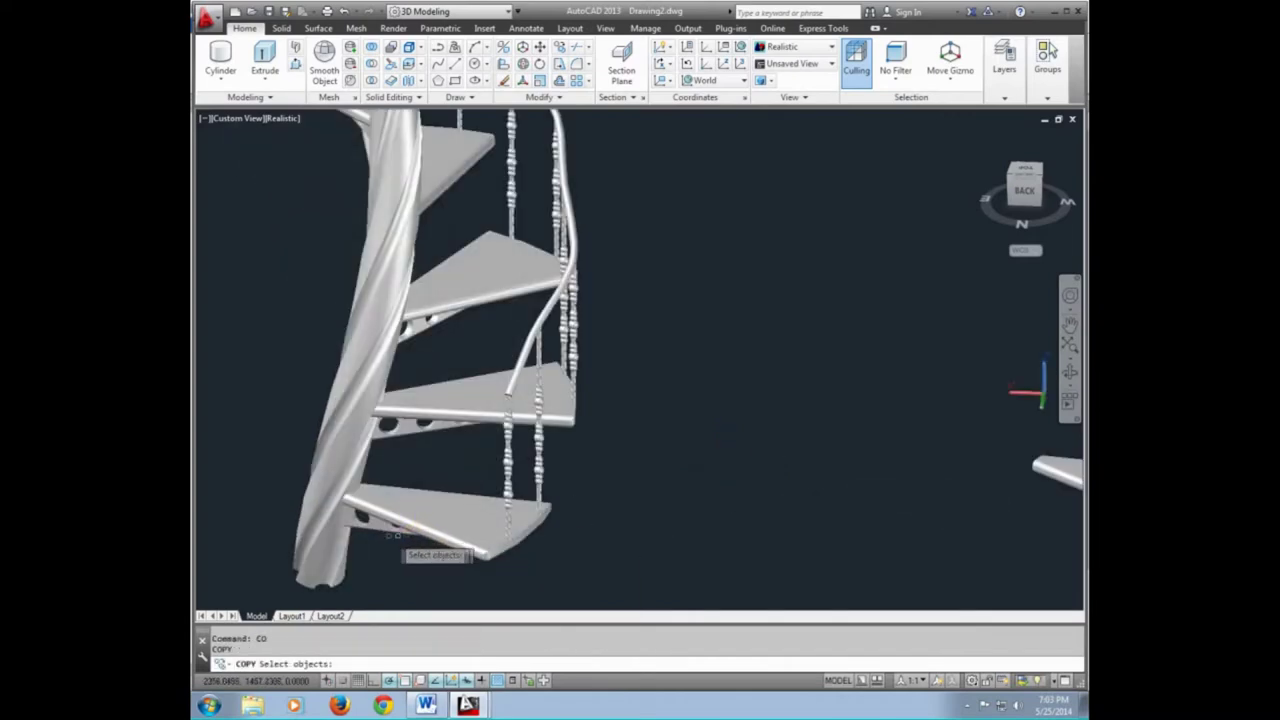
left_click(398, 528)
key("Return")
left_click(382, 548)
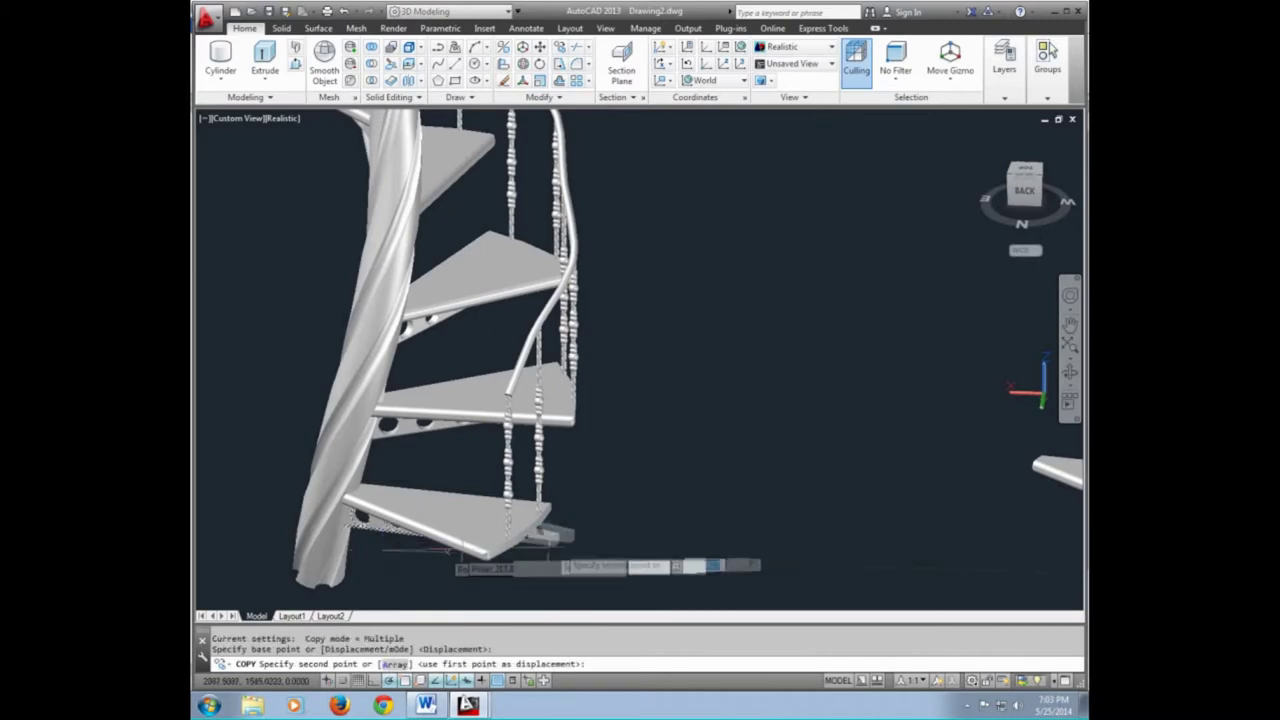
left_click(832, 440)
key("Escape")
Copy a baluster from beside the lower steps into open space
scroll(825, 430, "up", 2)
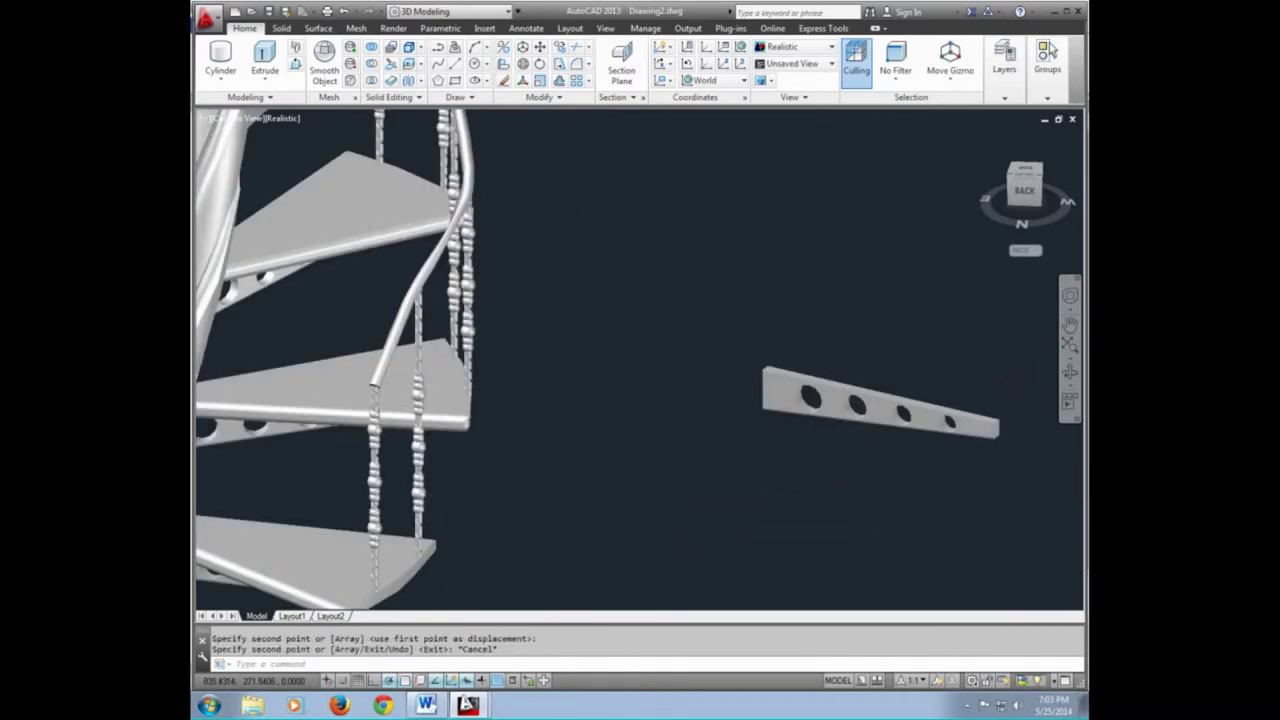
scroll(818, 420, "up", 2)
scroll(818, 420, "down", 3)
scroll(860, 420, "down", 2)
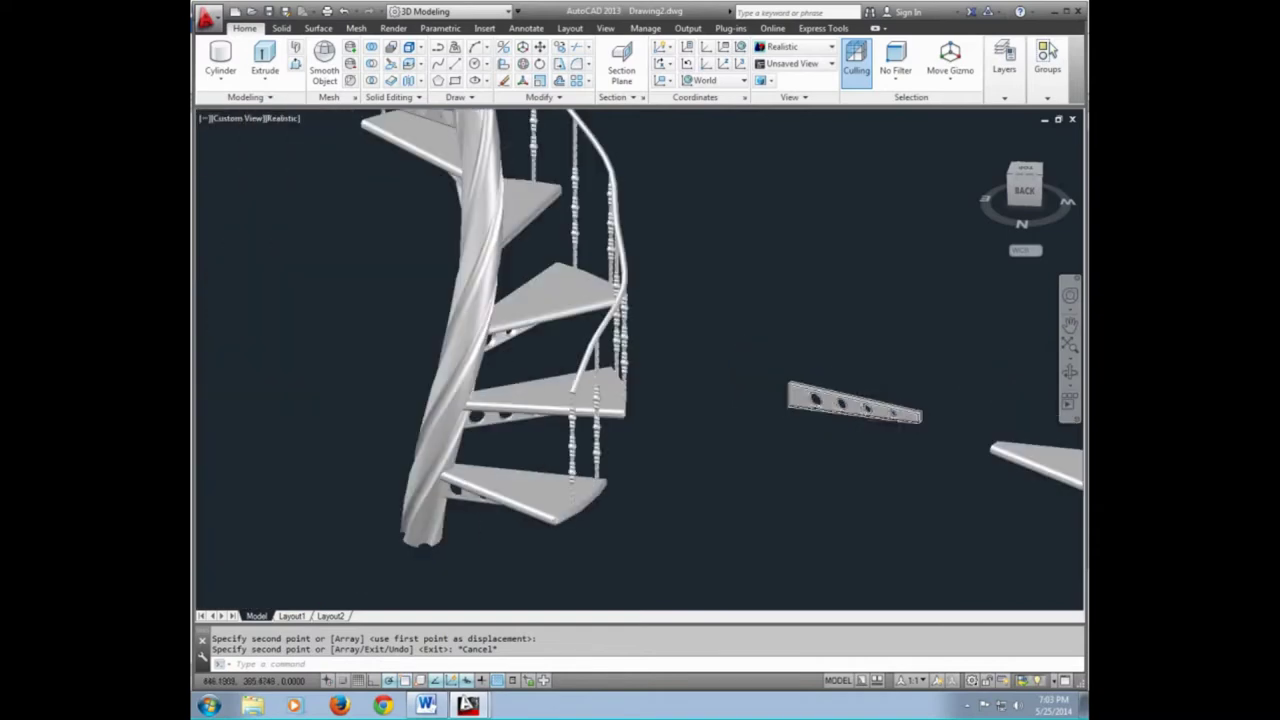
scroll(899, 425, "up", 3)
scroll(899, 425, "up", 2)
scroll(660, 358, "down", 2)
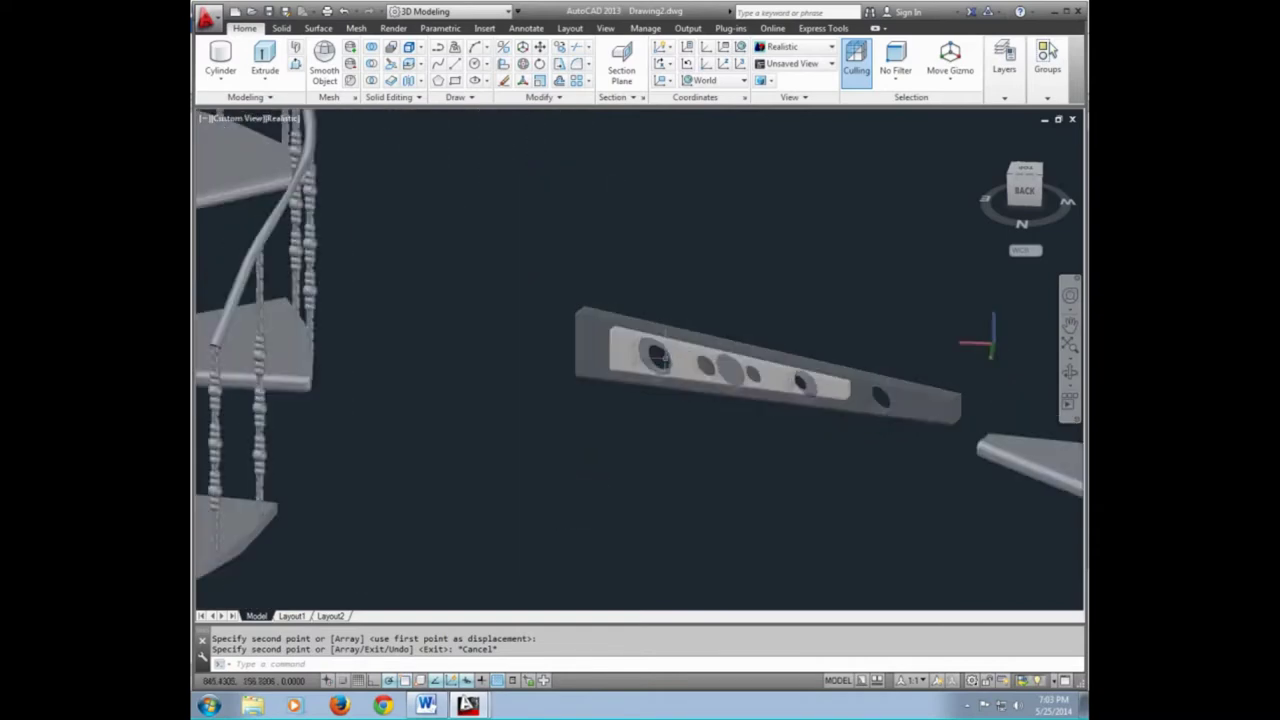
scroll(640, 365, "down", 2)
scroll(580, 380, "down", 2)
scroll(555, 435, "up", 1)
middle_click_drag(555, 435, 510, 447, "shift")
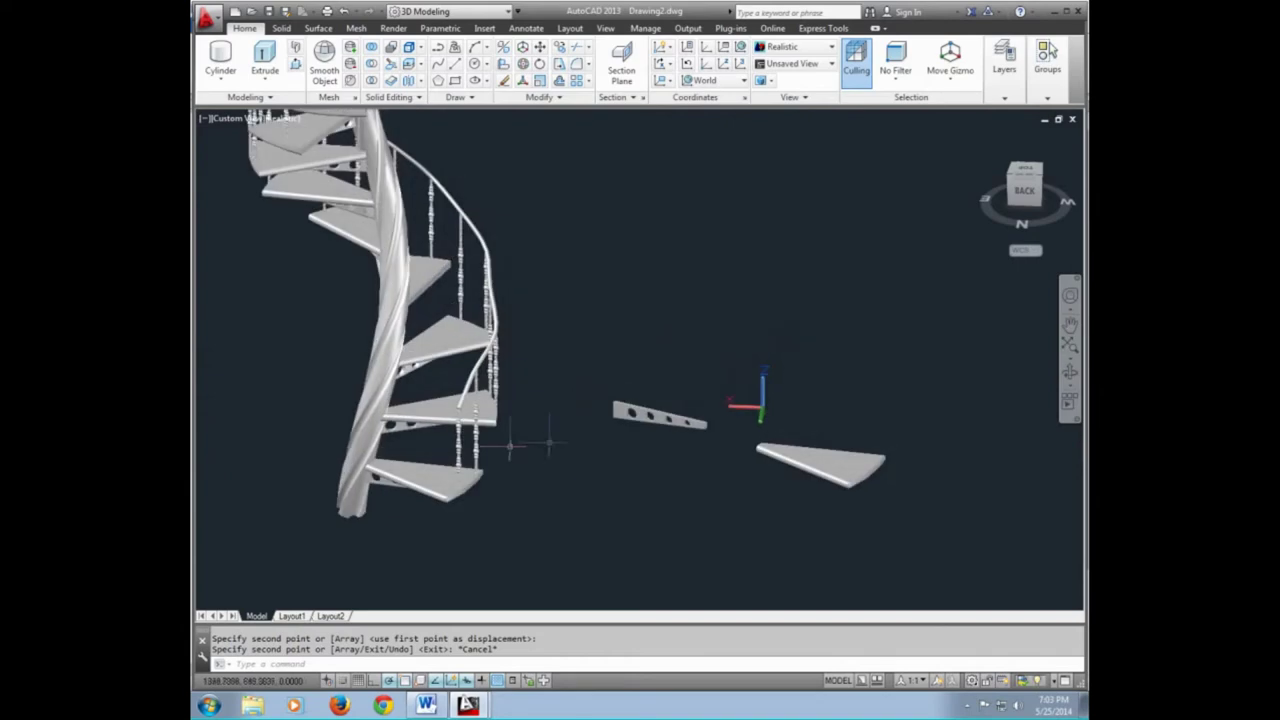
scroll(483, 445, "up", 2)
type("ct ")
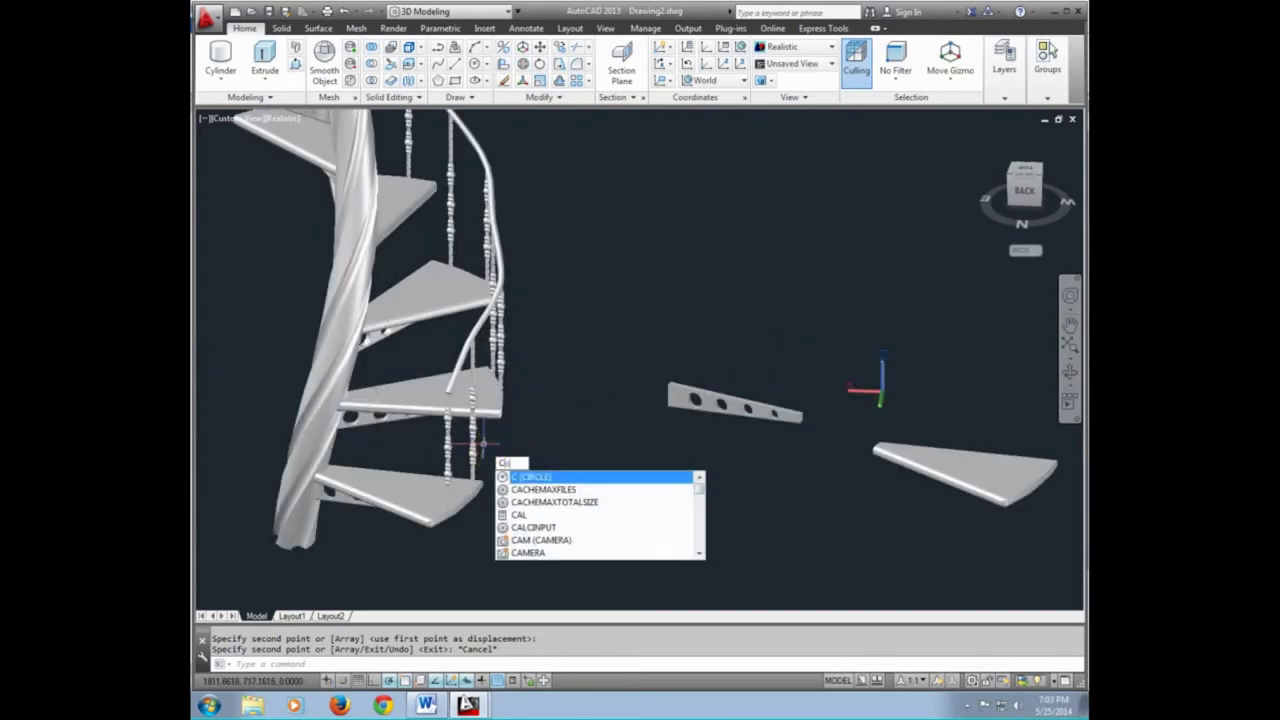
type("o")
key("Return")
left_click(472, 455)
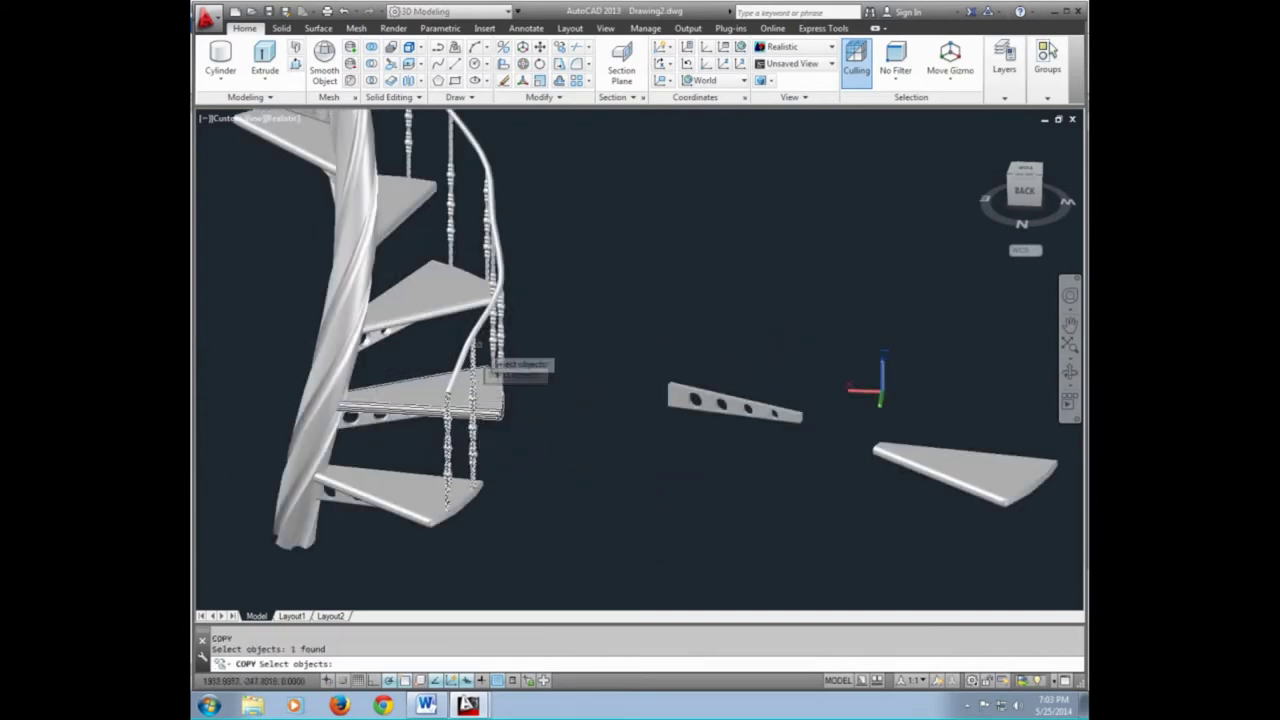
key("Return")
left_click(507, 491)
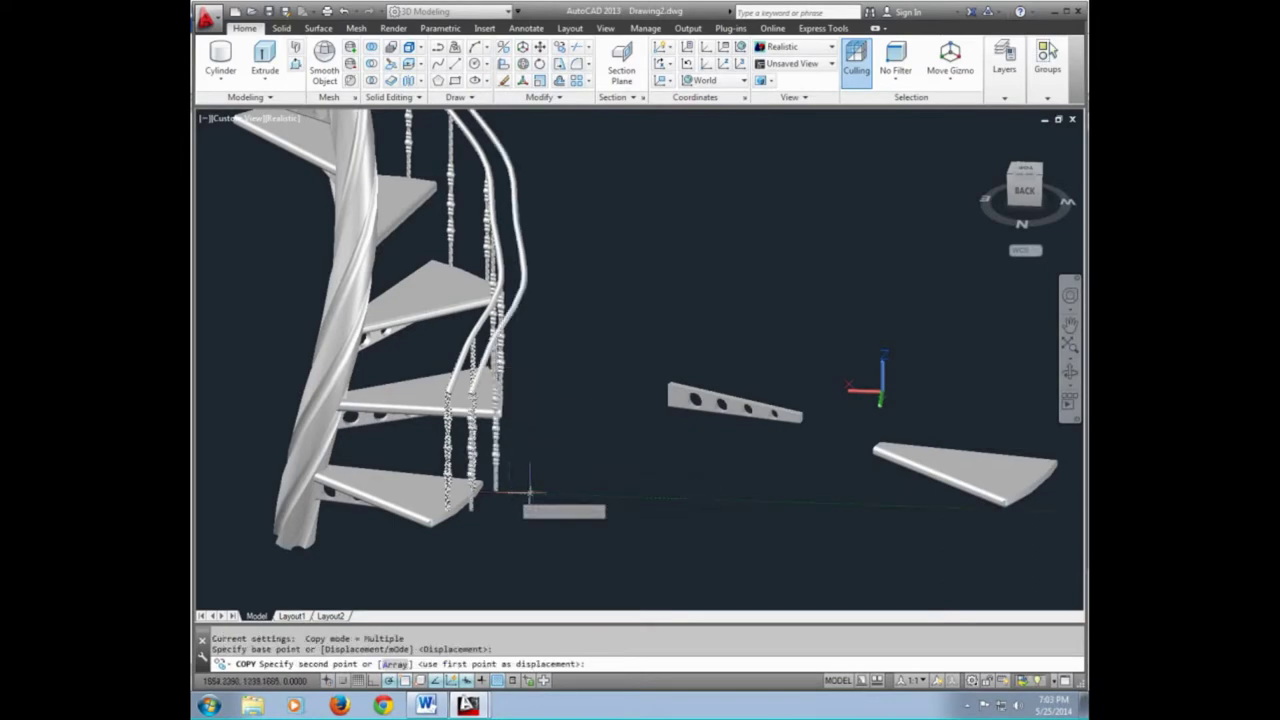
left_click(651, 490)
key("Escape")
Copy the twisted central column to a spot left of the staircase
scroll(592, 478, "down", 2)
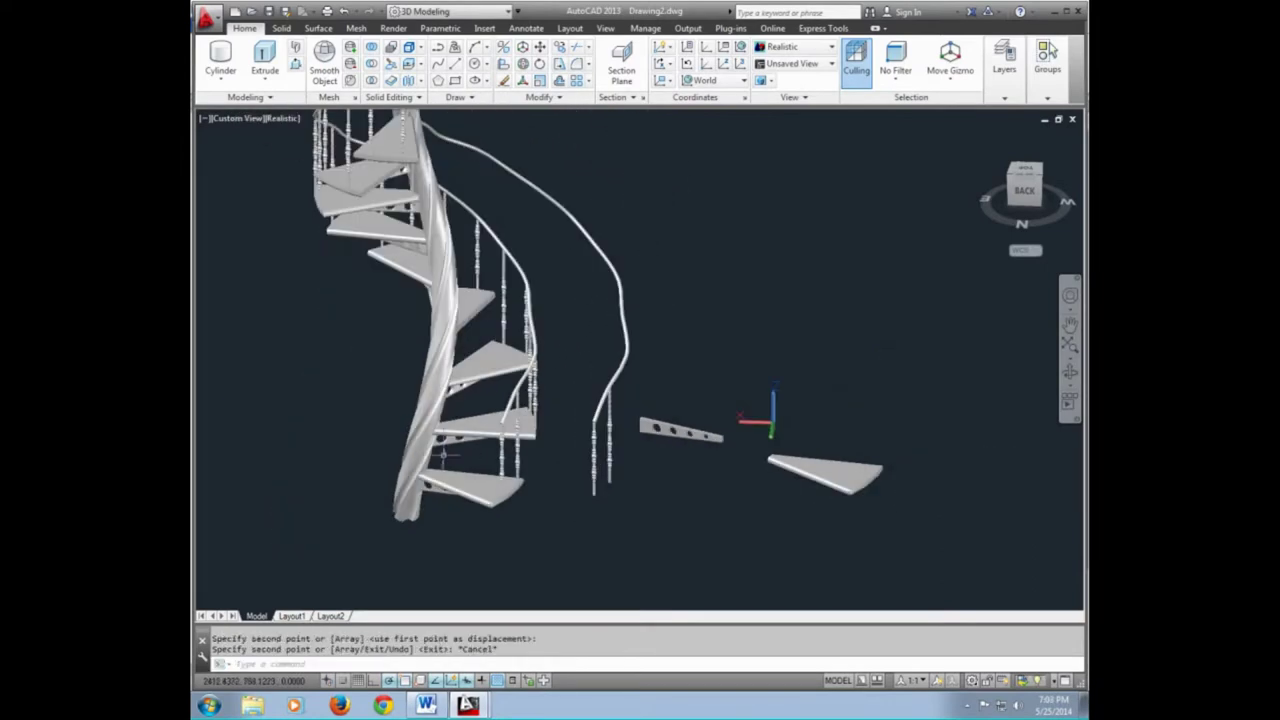
middle_click_drag(470, 455, 625, 480)
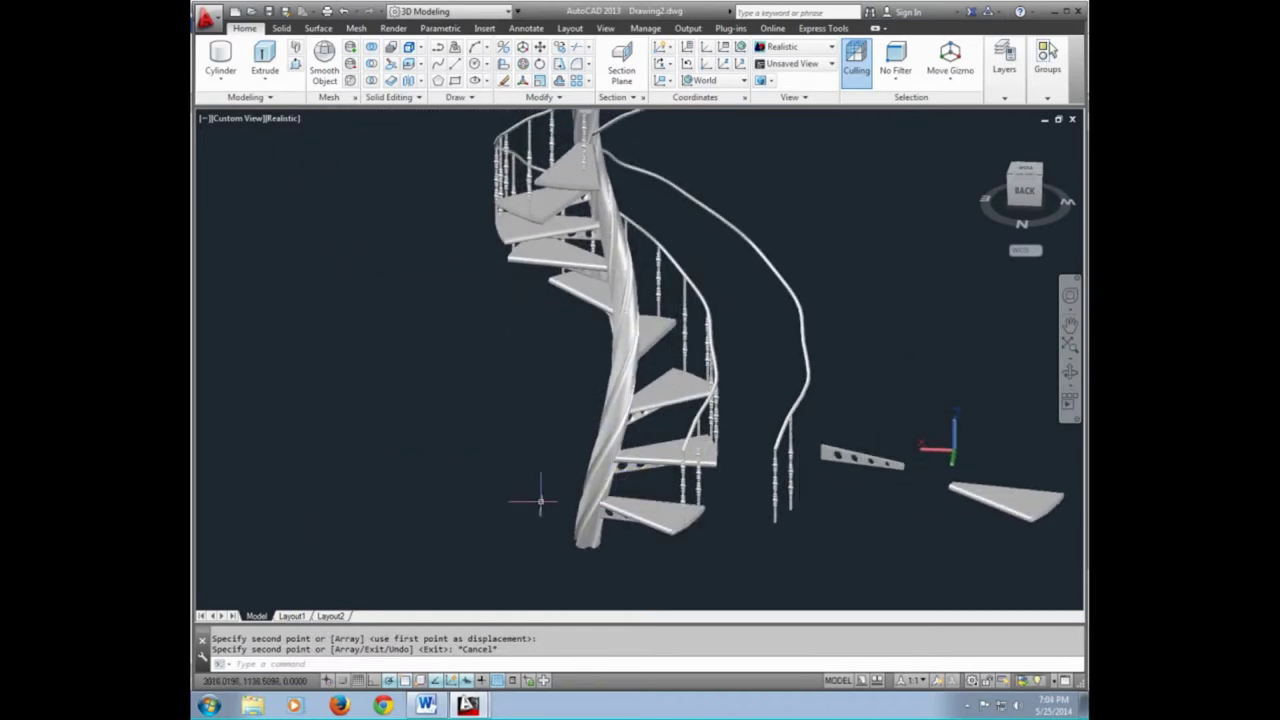
type("o")
key("Return")
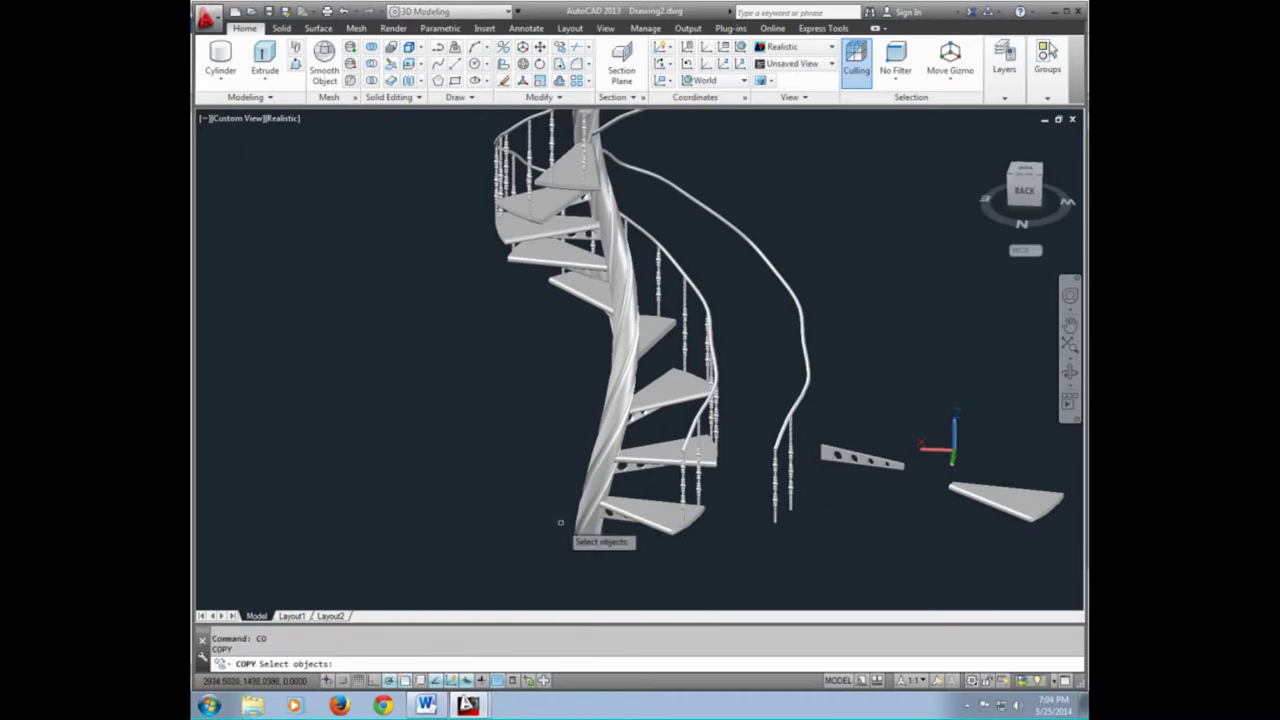
left_click(588, 540)
key("Return")
left_click(638, 568)
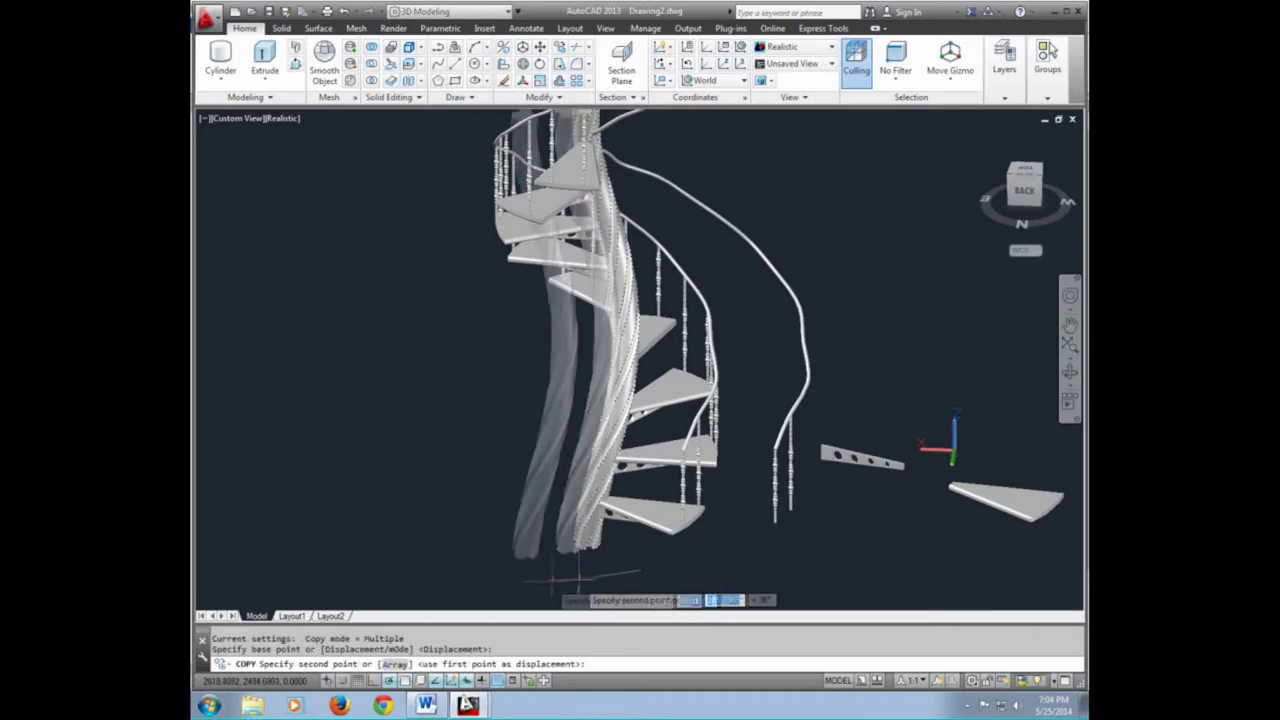
left_click(433, 574)
key("Escape")
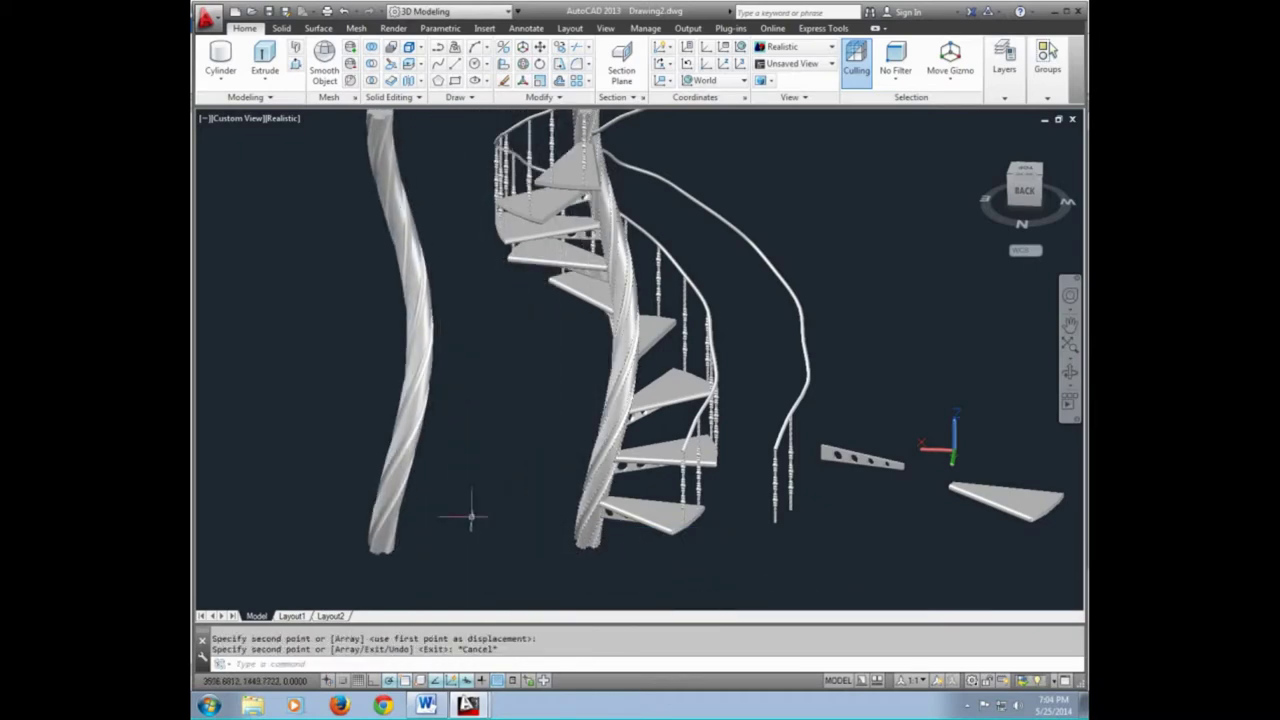
scroll(466, 517, "down", 3)
scroll(566, 520, "up", 2)
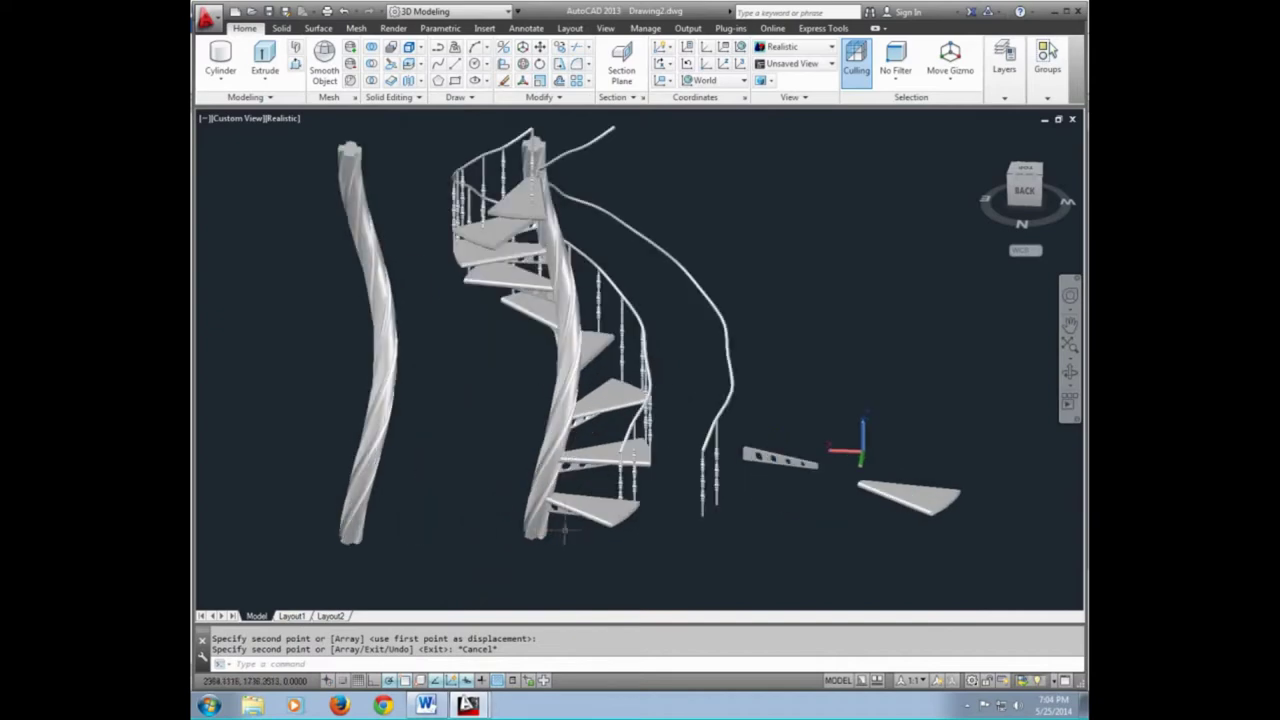
scroll(568, 519, "up", 2)
scroll(592, 463, "down", 1)
scroll(592, 470, "down", 2)
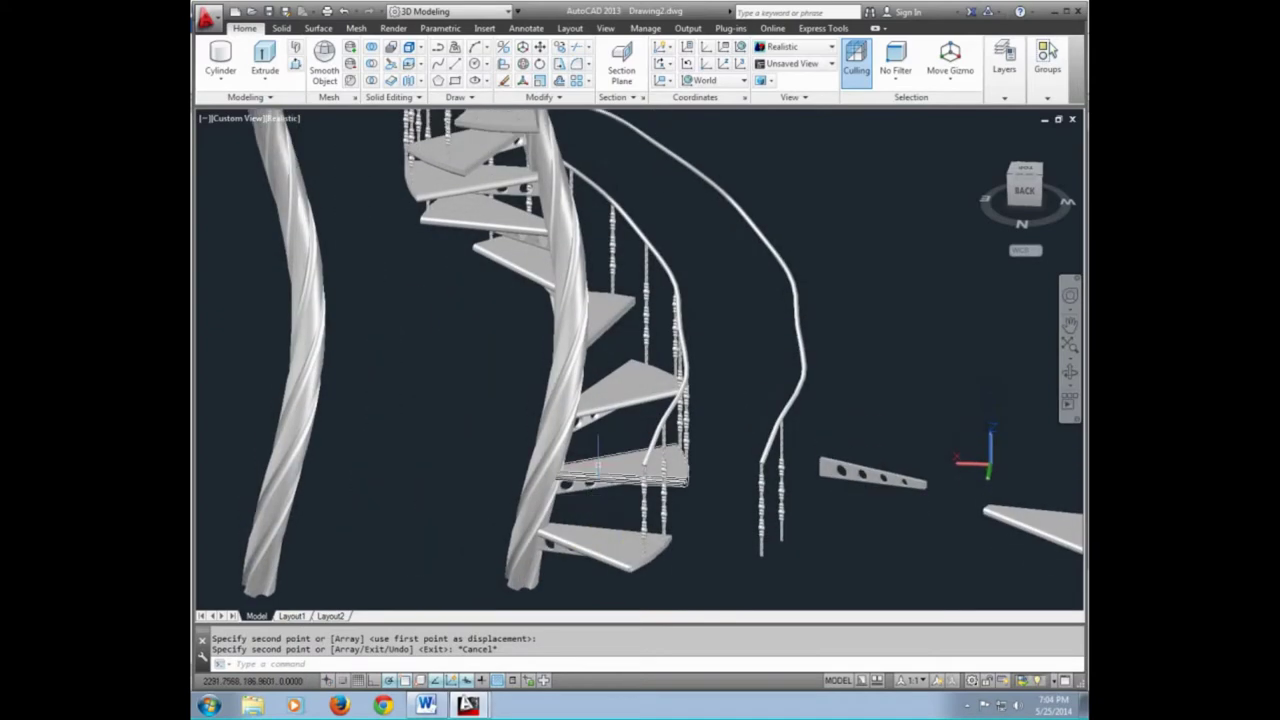
scroll(592, 470, "down", 2)
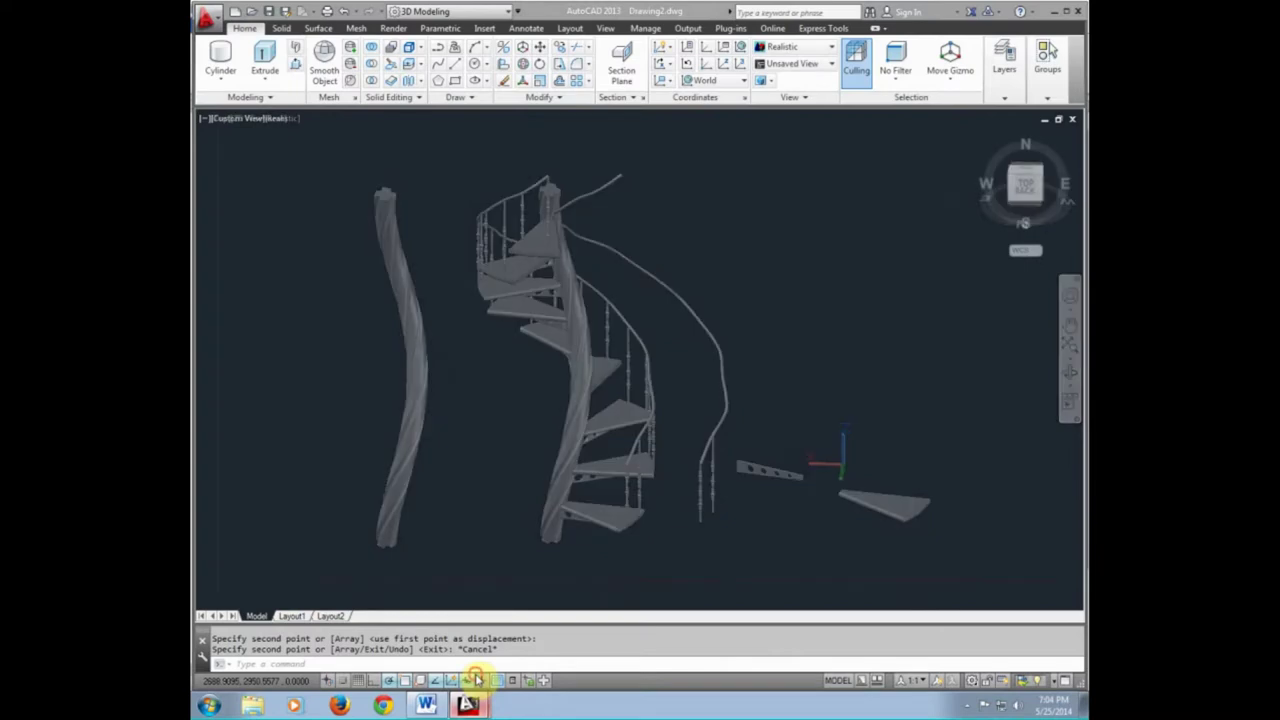
Turn the grid off in the new drawing and reposition the view
left_click(620, 400)
left_click(505, 335)
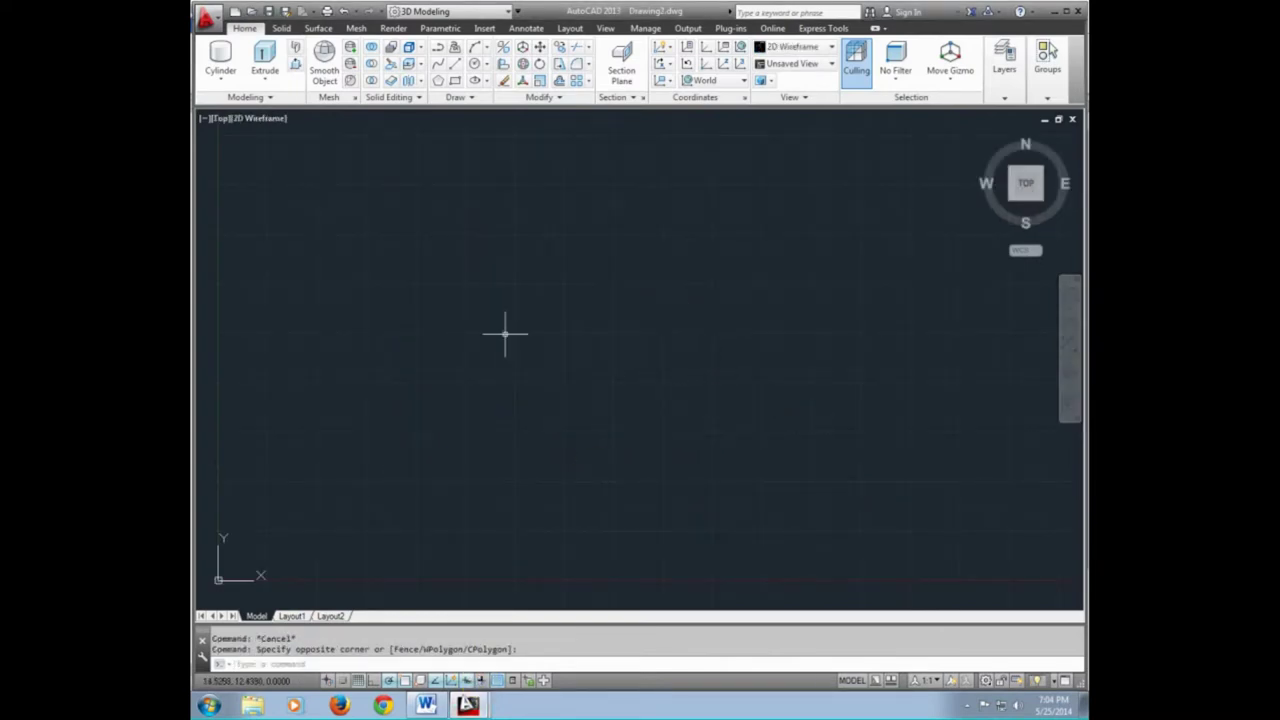
key("Escape")
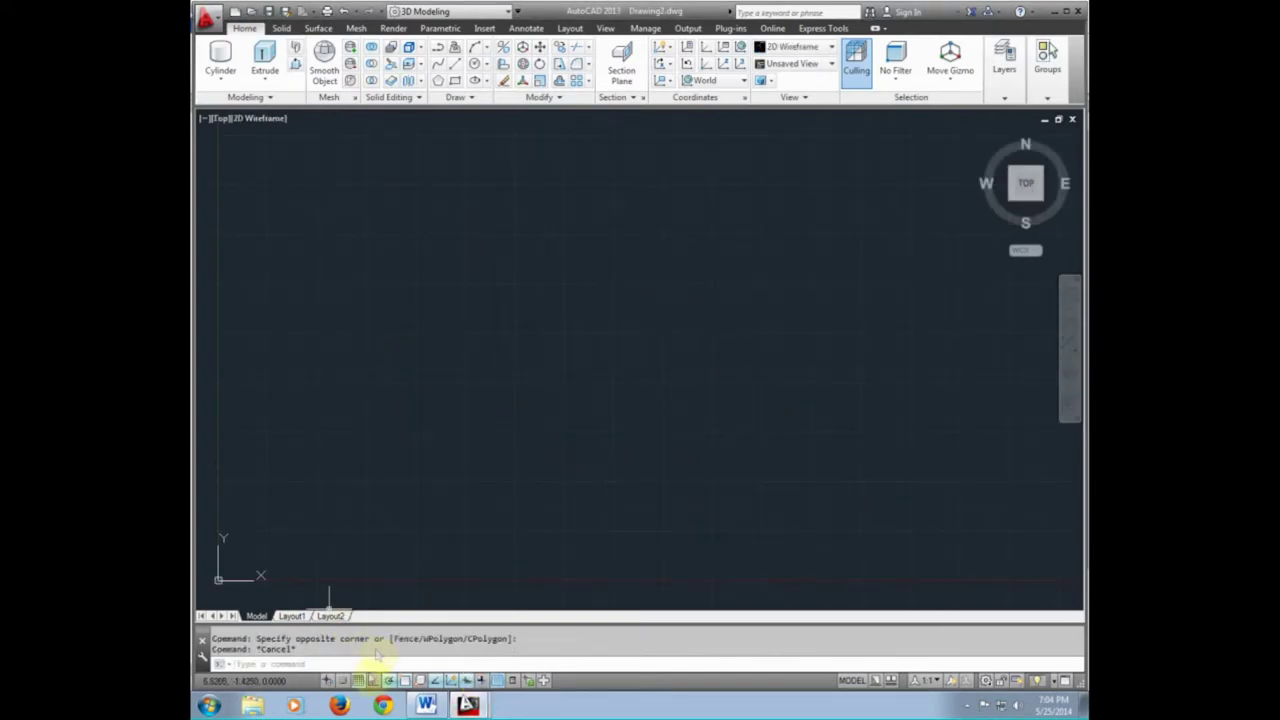
left_click(358, 681)
key("Escape")
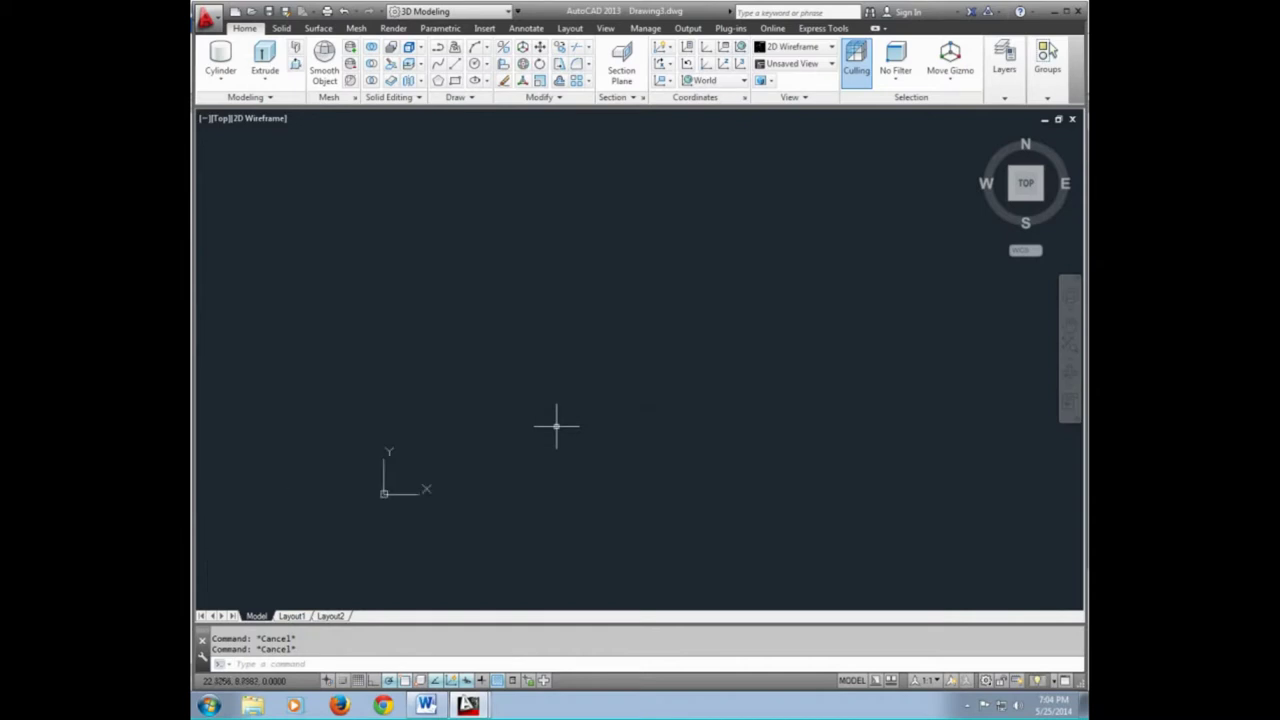
middle_click_drag(556, 427, 609, 403)
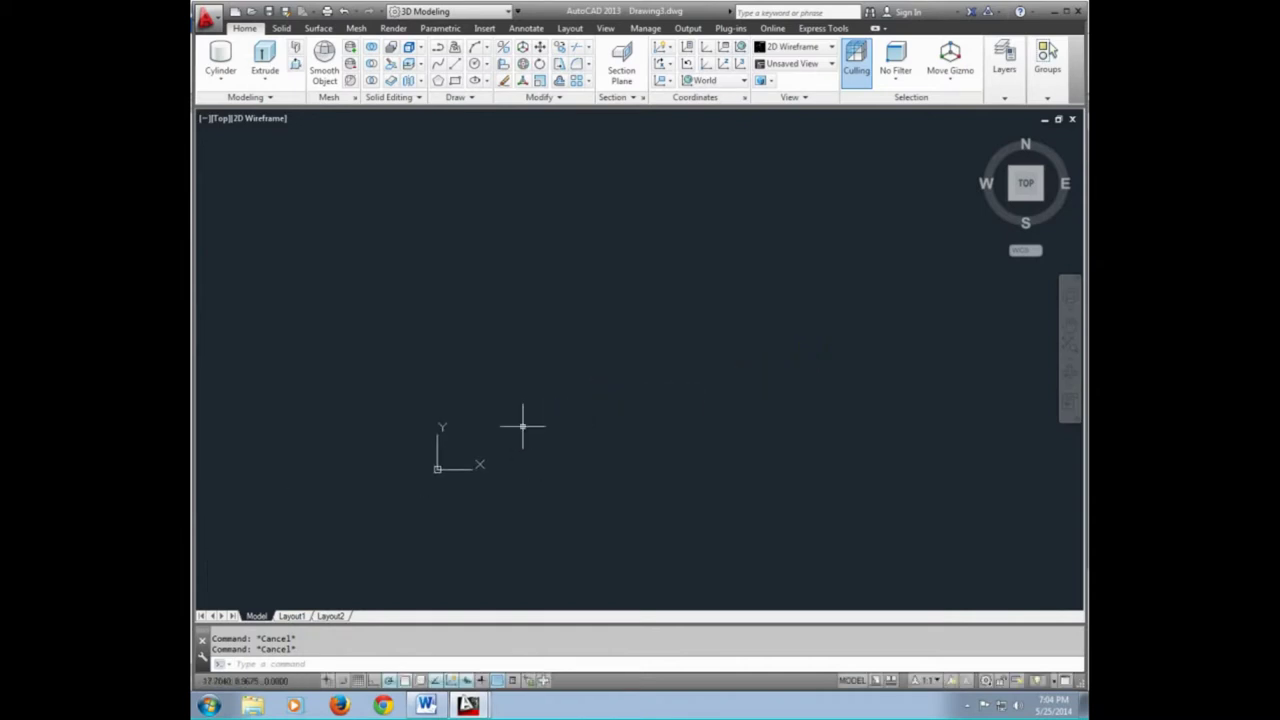
mouse_move(522, 427)
middle_mouse_down()
mouse_move(660, 373)
mouse_move(363, 471)
middle_mouse_up()
type("C")
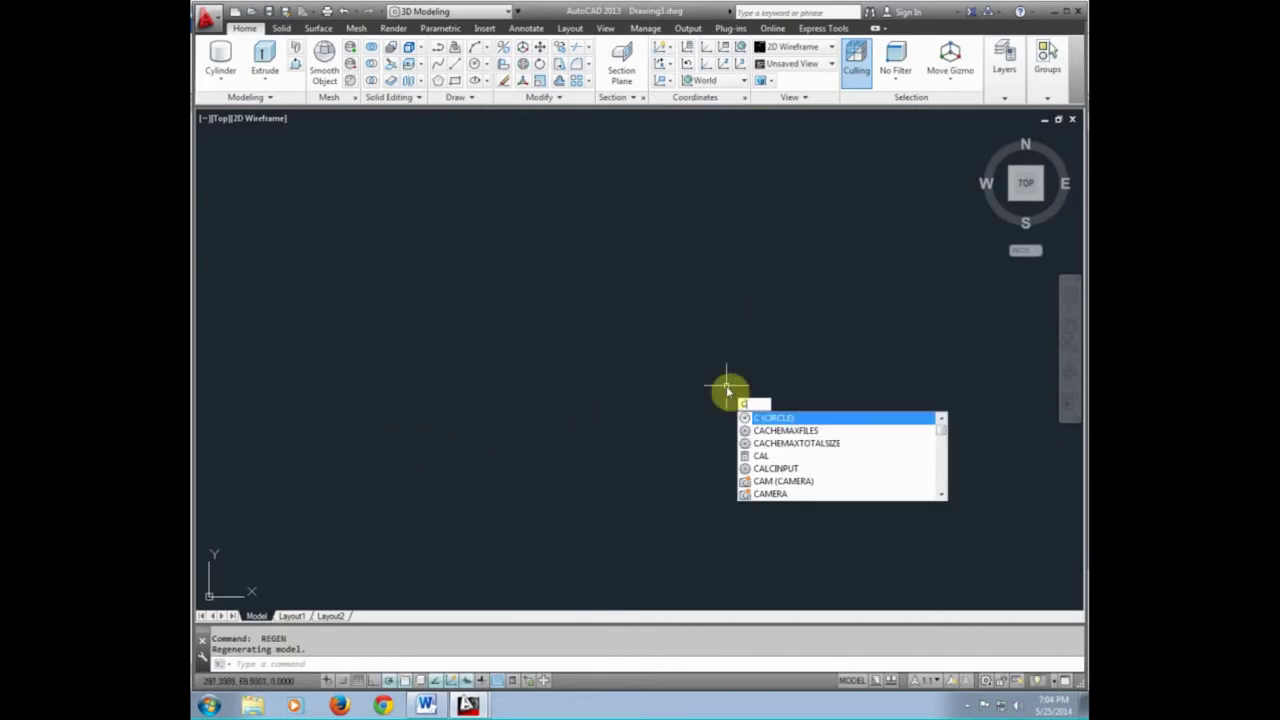
Draw a circle with radius 150
key("Return")
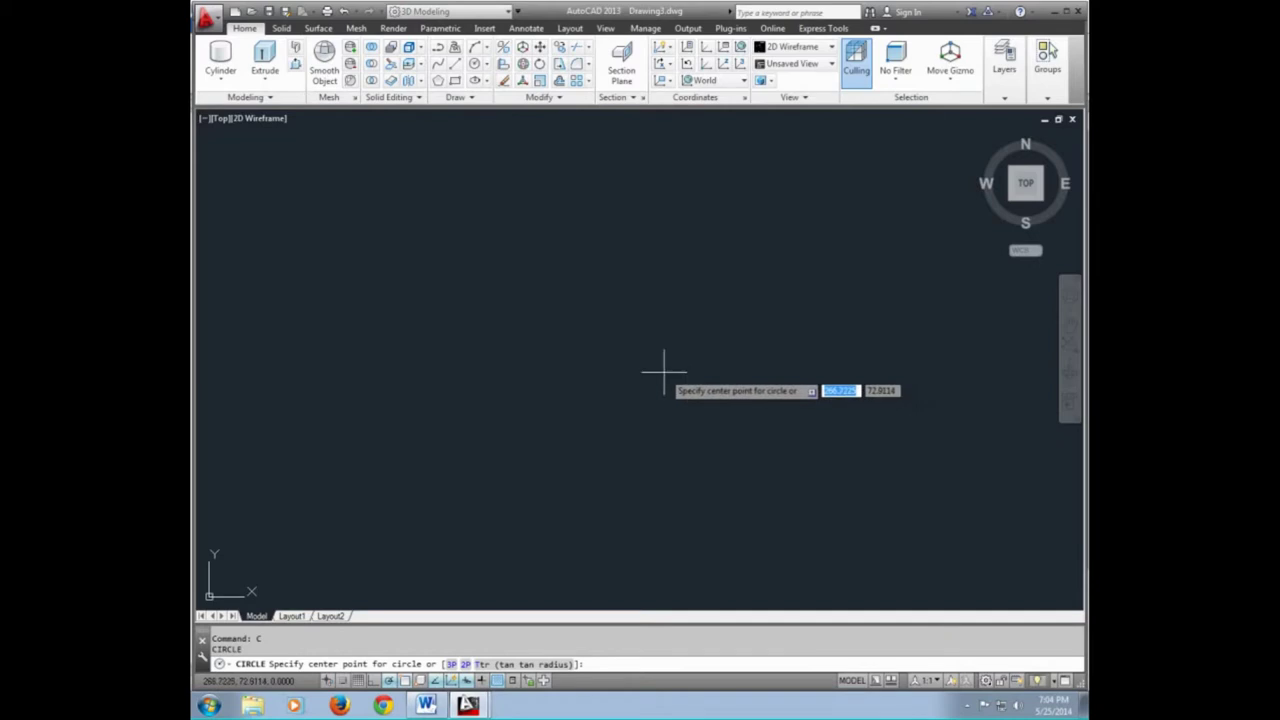
left_click(663, 372)
type("150")
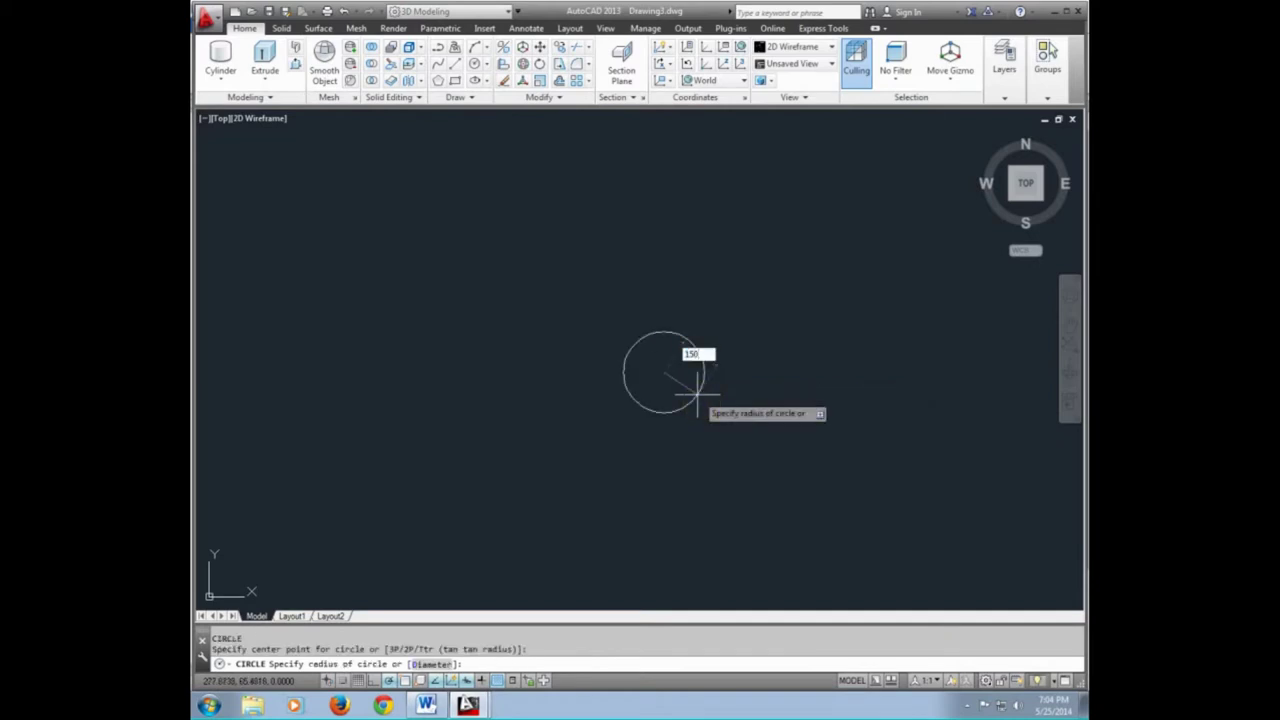
key("Return")
key("Return")
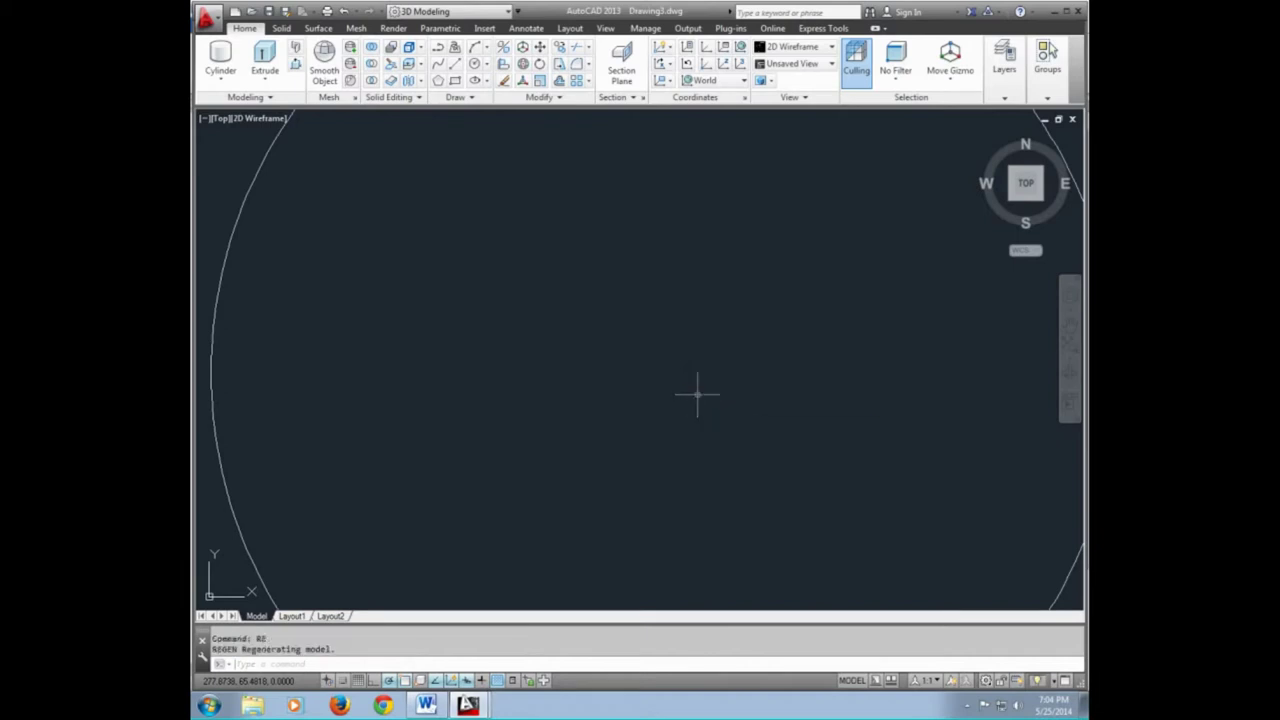
scroll(697, 395, "down", 5)
middle_click_drag(700, 394, 470, 461)
Move the 150-radius circle to a new position
key("Return")
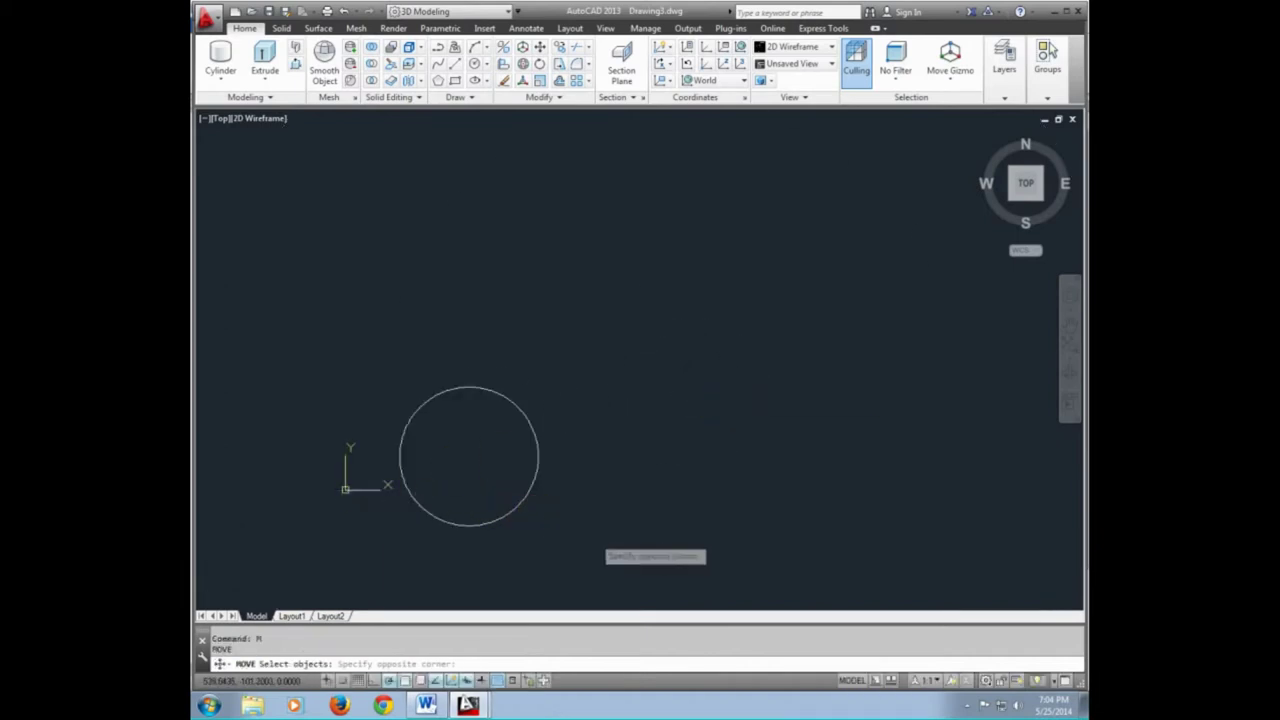
left_click(518, 505)
key("Return")
left_click(344, 574)
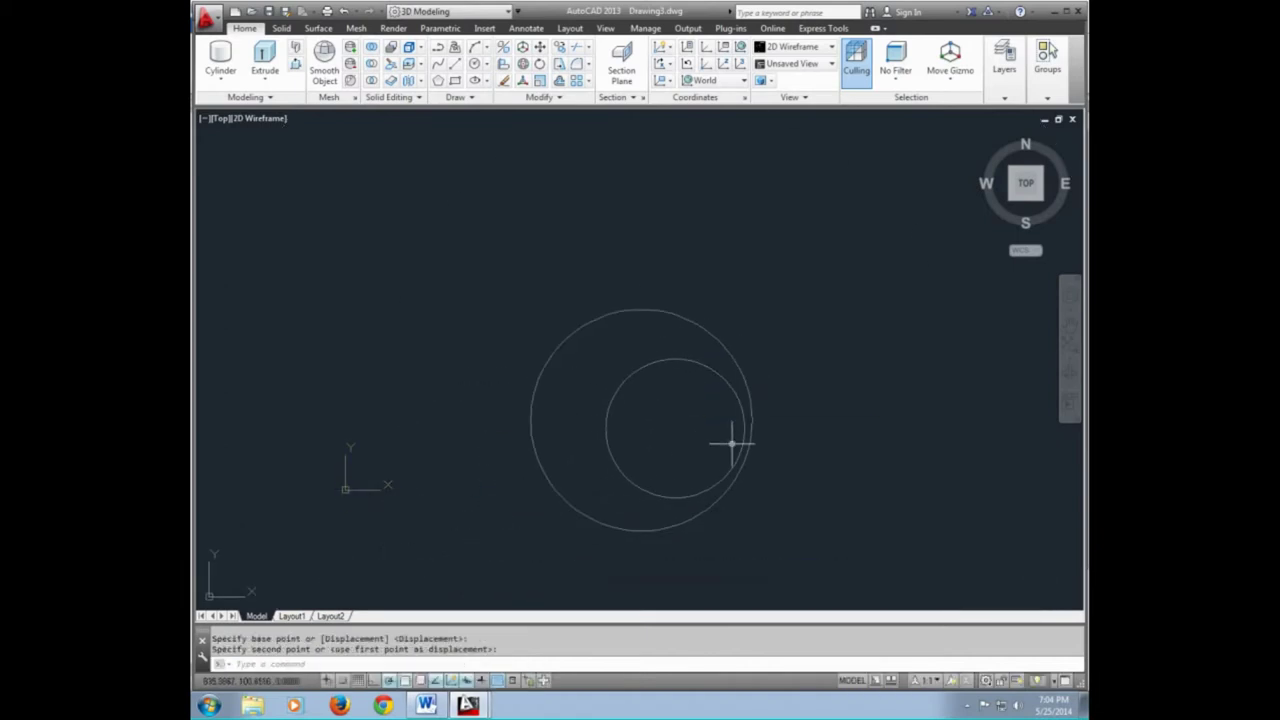
scroll(720, 449, "up", 2)
left_click(646, 426)
key("Return")
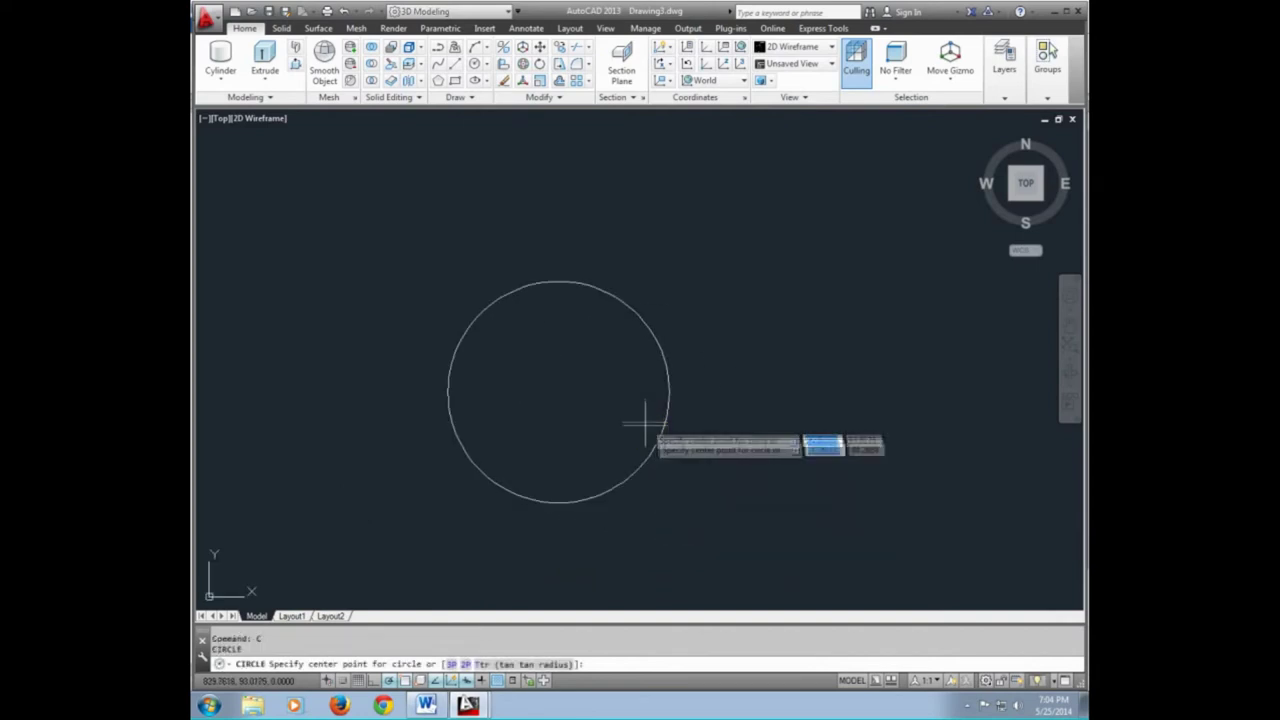
Draw a concentric 1000-radius circle around the small one and recentre the view
left_click(558, 391)
type("1000")
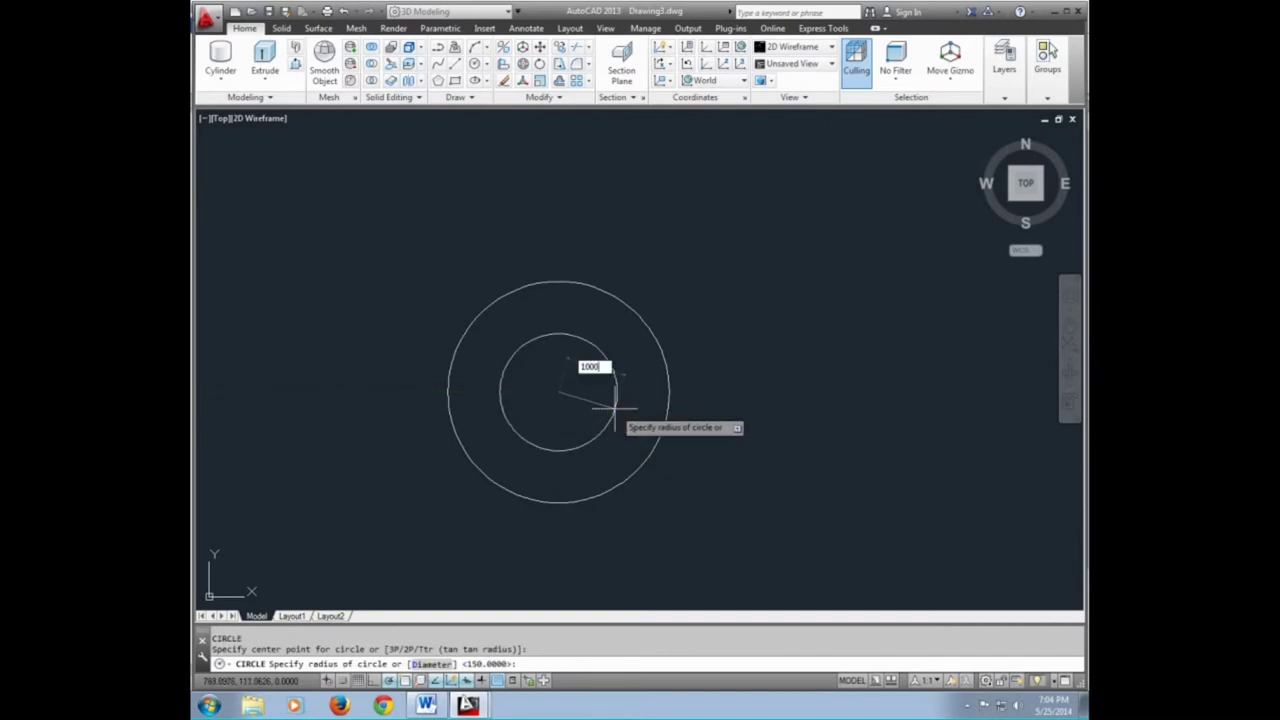
key("Return")
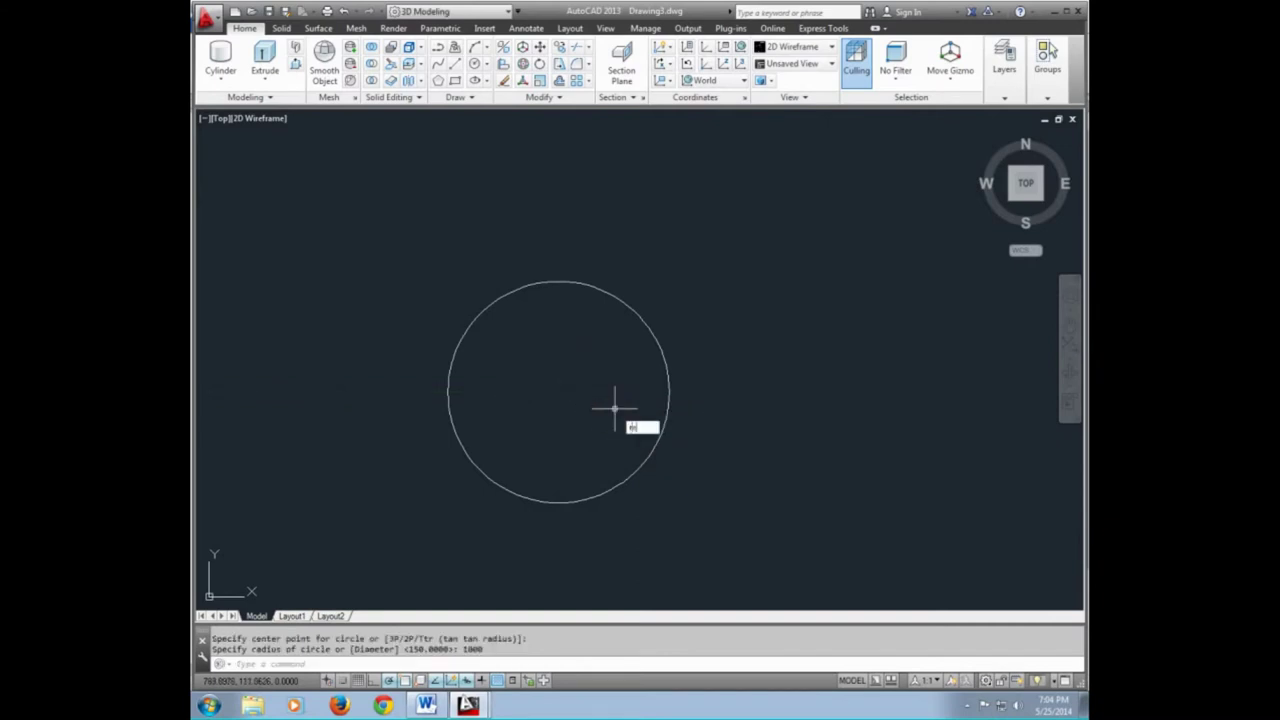
scroll(614, 408, "down", 3)
scroll(614, 408, "down", 3)
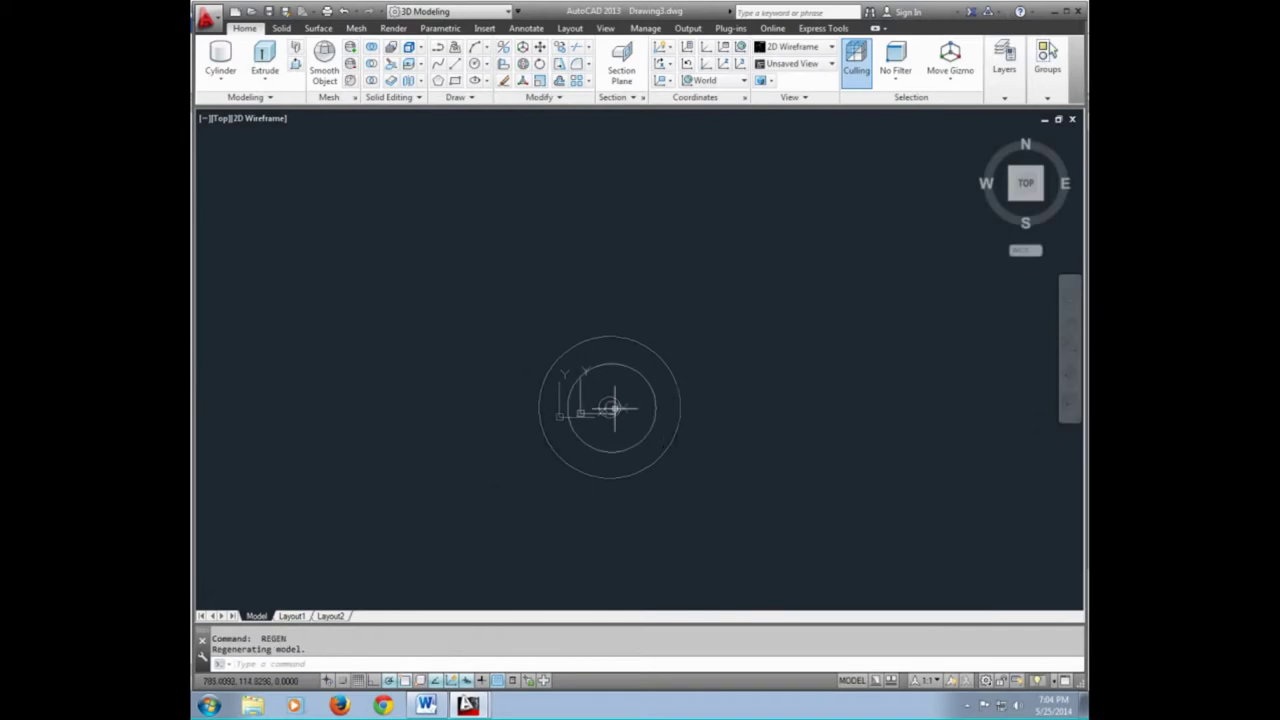
key("Return")
left_click(584, 544)
left_click(366, 372)
key("Return")
key("Escape")
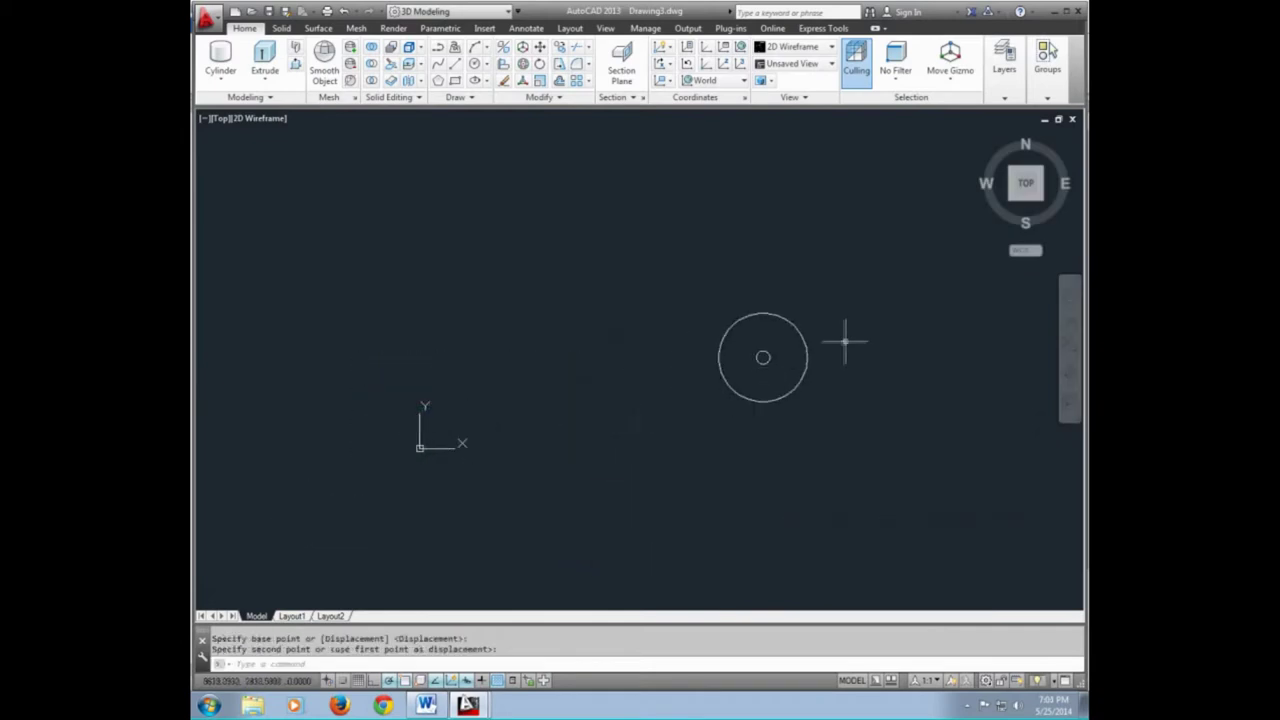
scroll(846, 340, "up", 4)
middle_click_drag(743, 389, 543, 406)
scroll(519, 411, "up", 2)
Draw a radius line from the small circle's centre to the outer circle's edge
type("l")
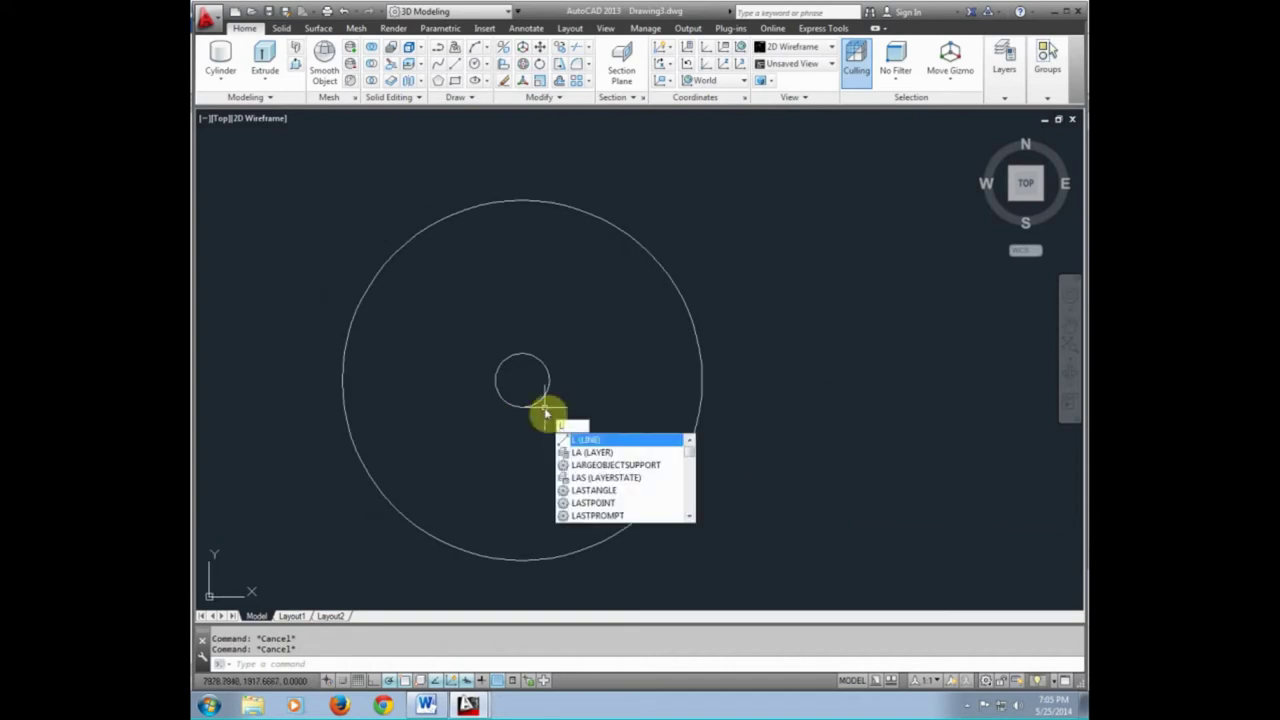
key("Return")
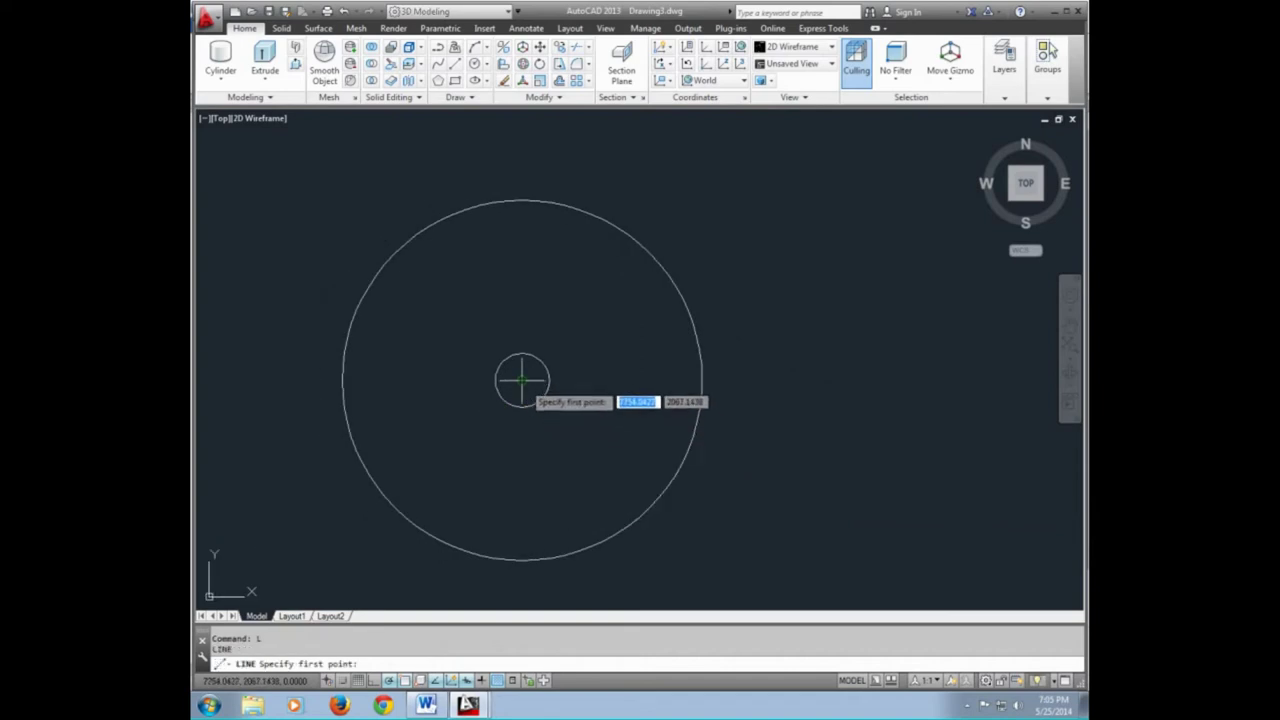
left_click(521, 379)
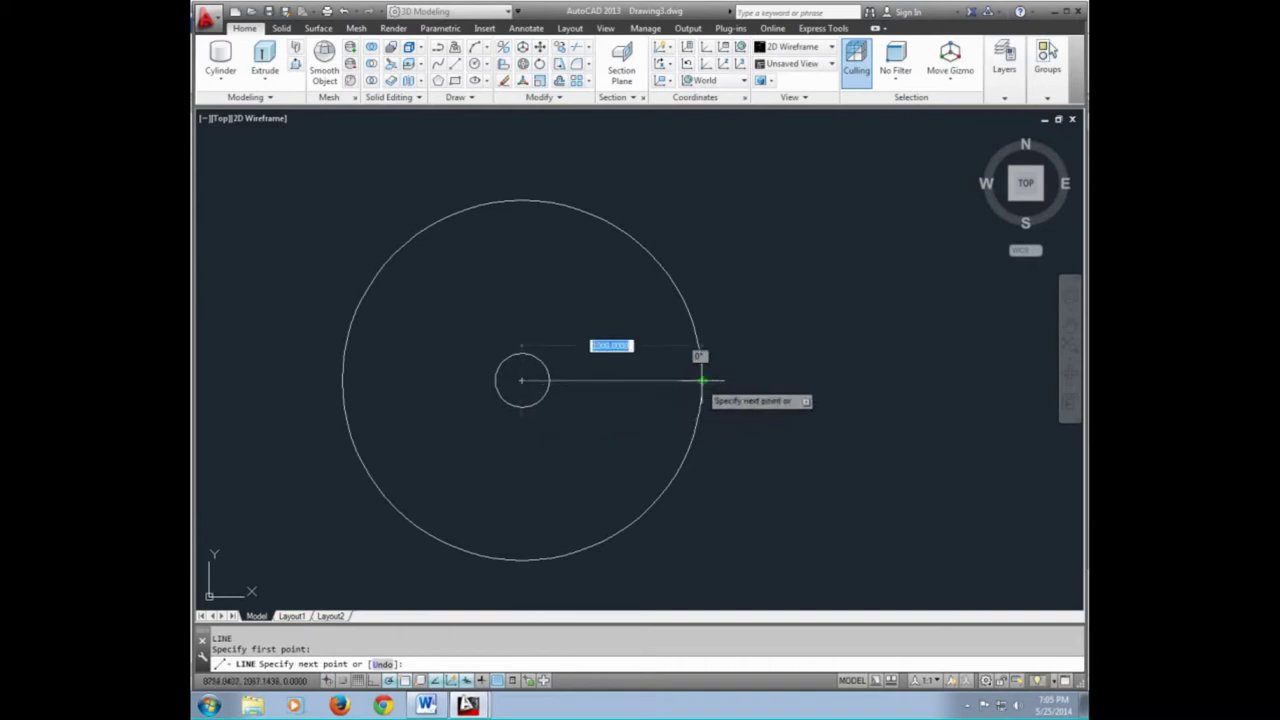
left_click(702, 380)
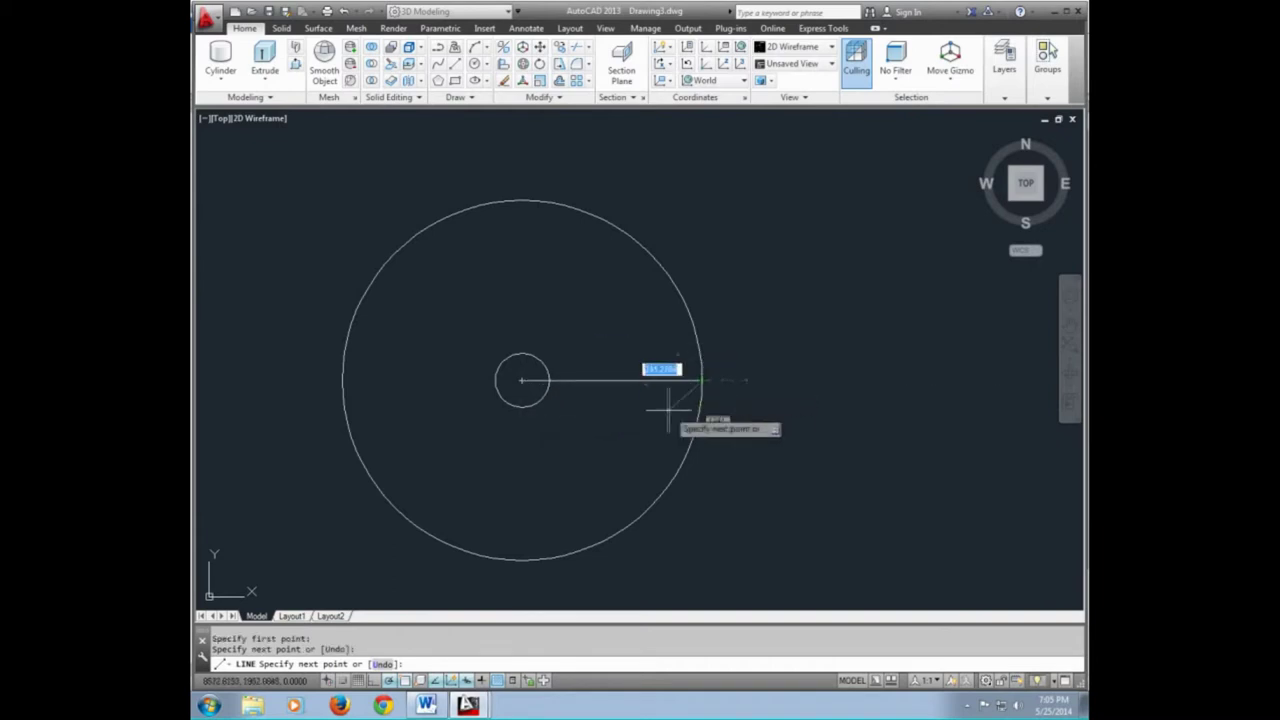
key("Return")
scroll(588, 391, "up", 2)
middle_click_drag(589, 391, 600, 410)
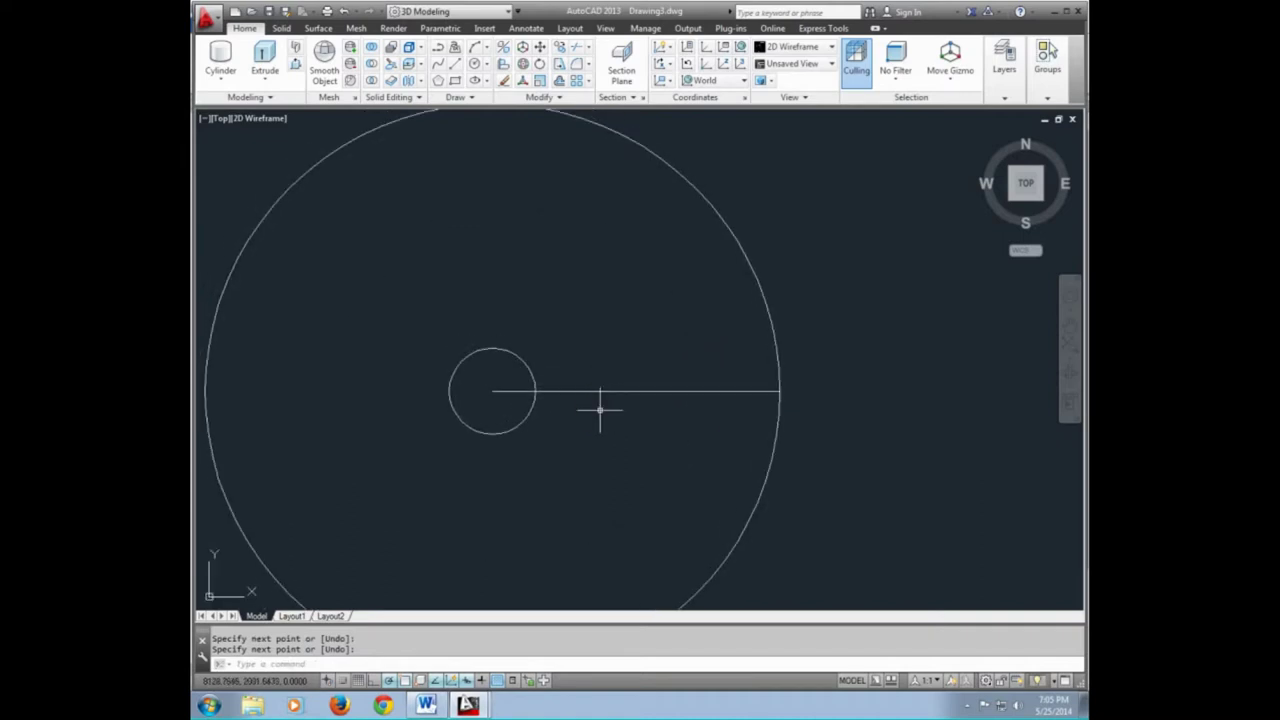
Rotate a copy of the radius line 30° about the small circle's centre
type("r")
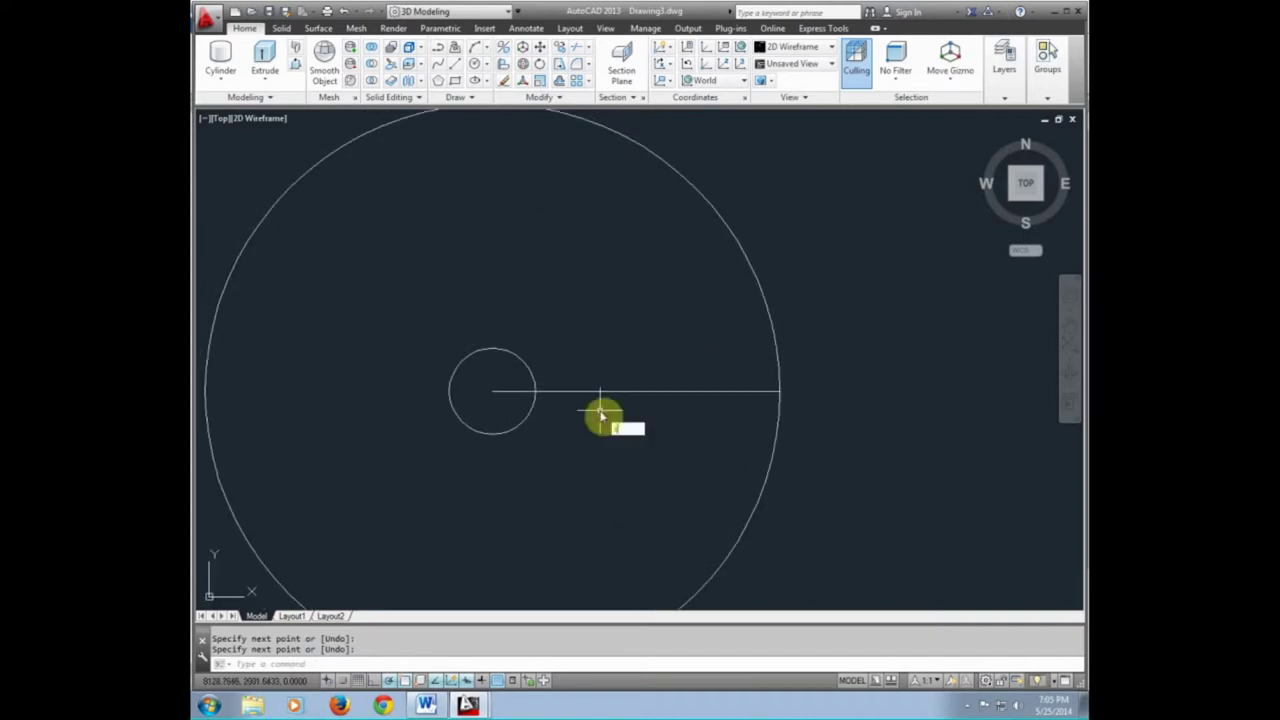
type("o")
key("Return")
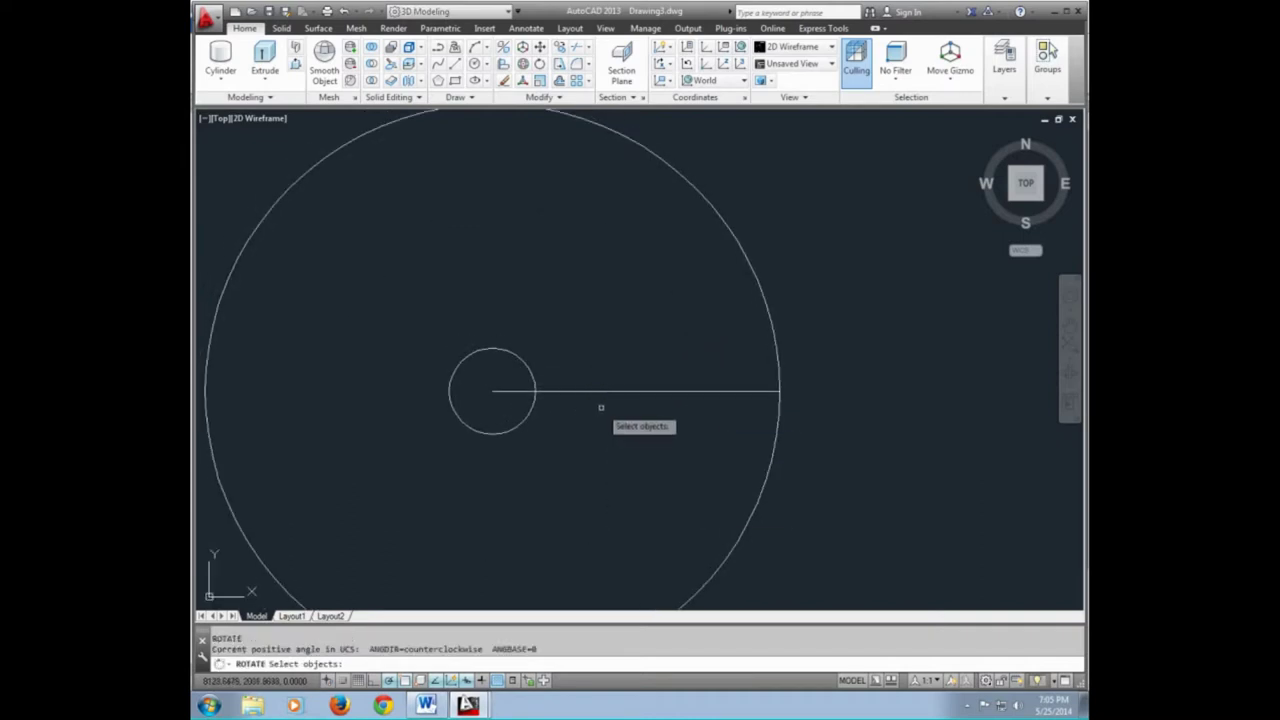
left_click(600, 392)
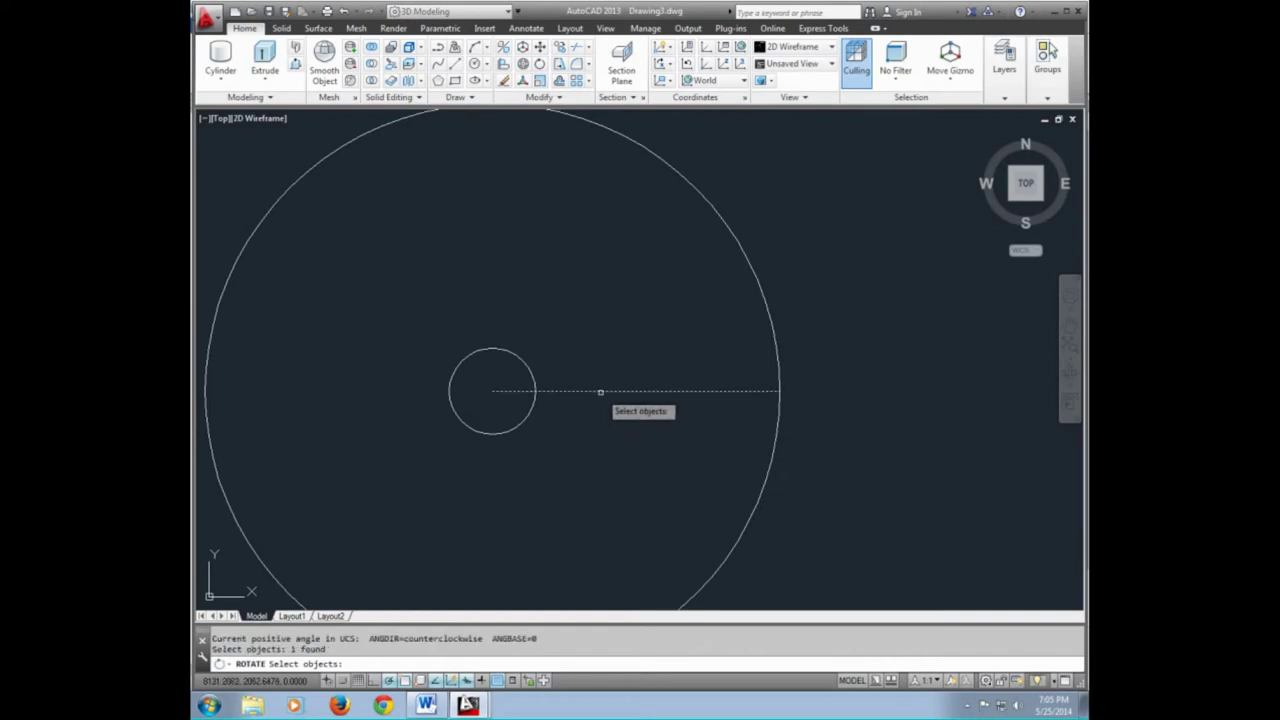
key("Return")
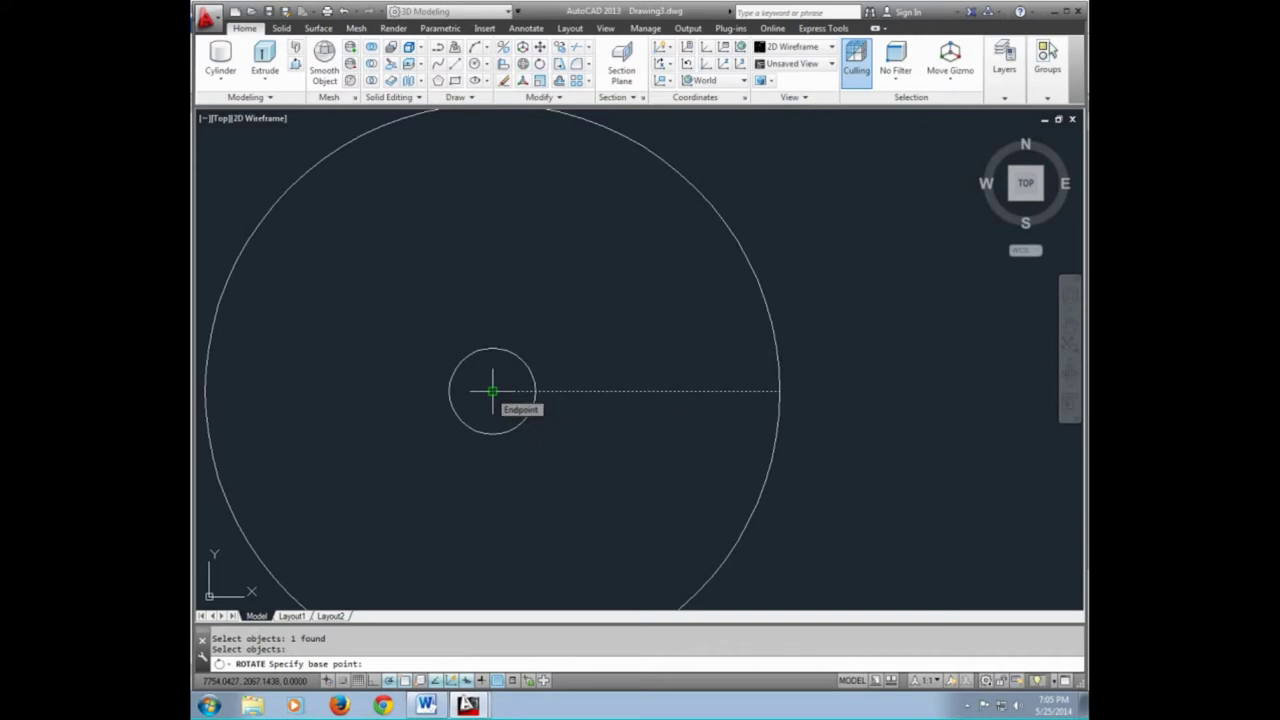
left_click(492, 390)
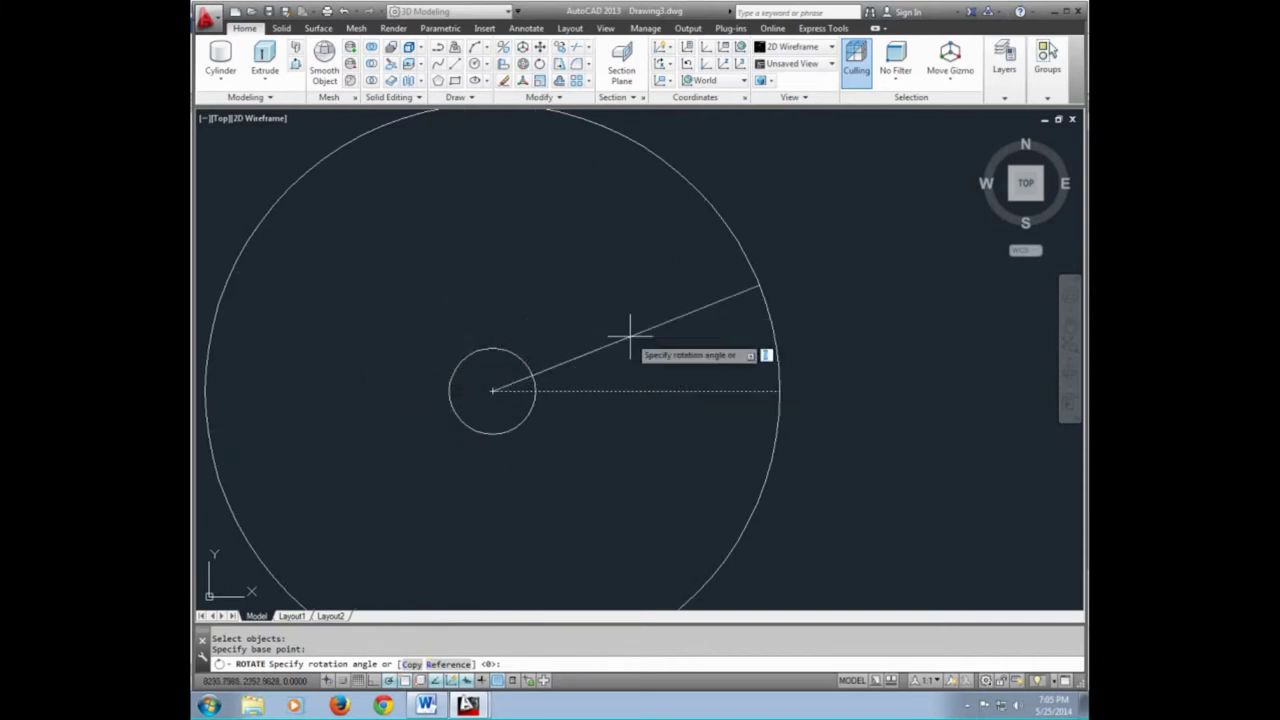
type("c")
key("Return")
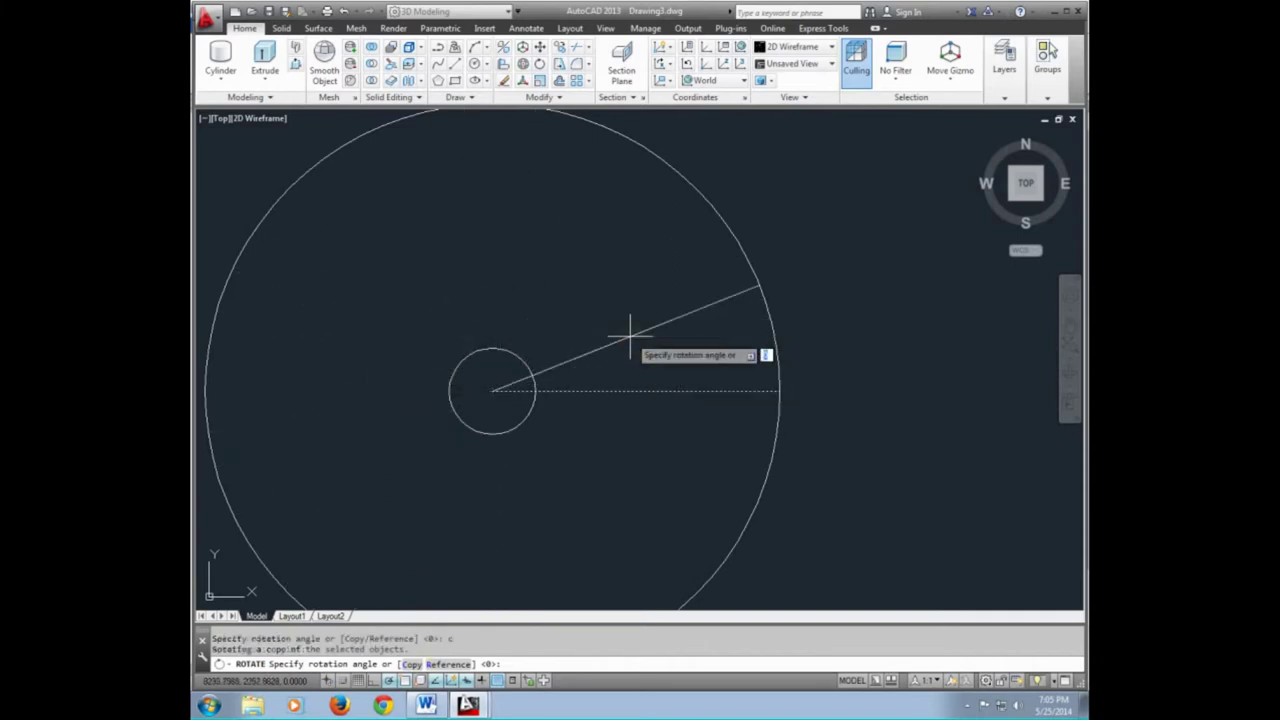
left_click(631, 340)
type("30")
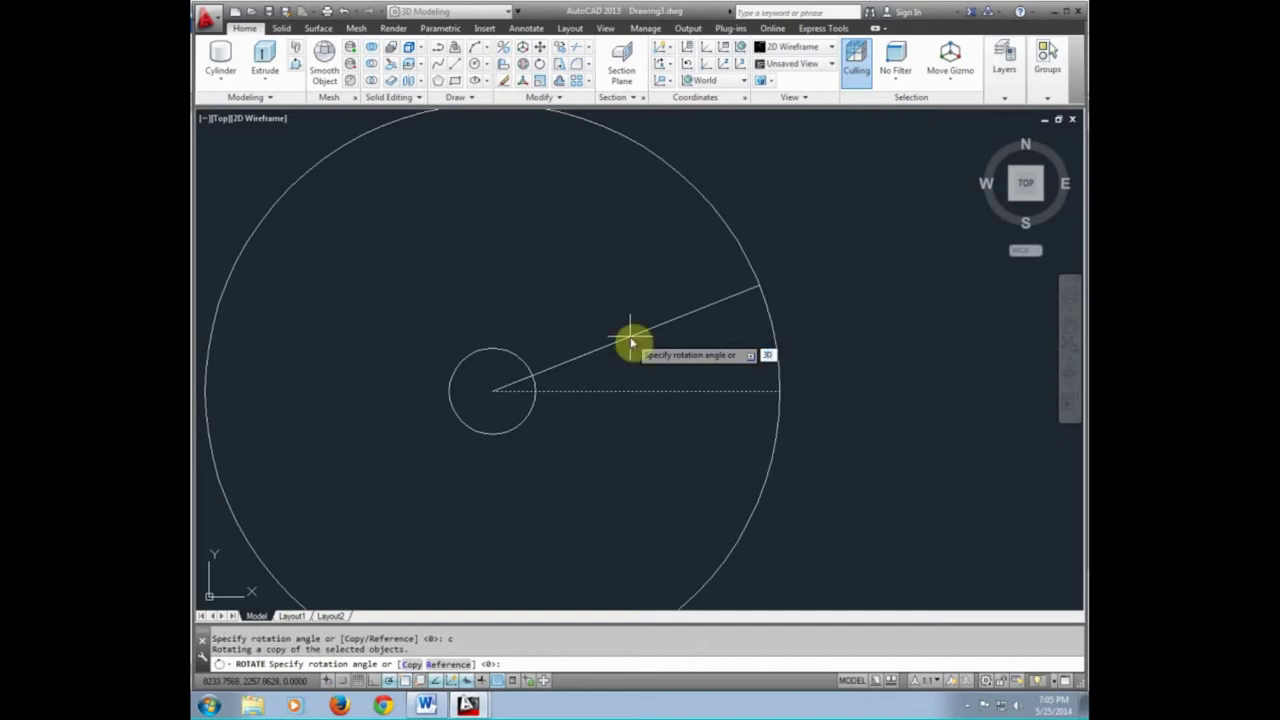
key("Return")
key("Escape")
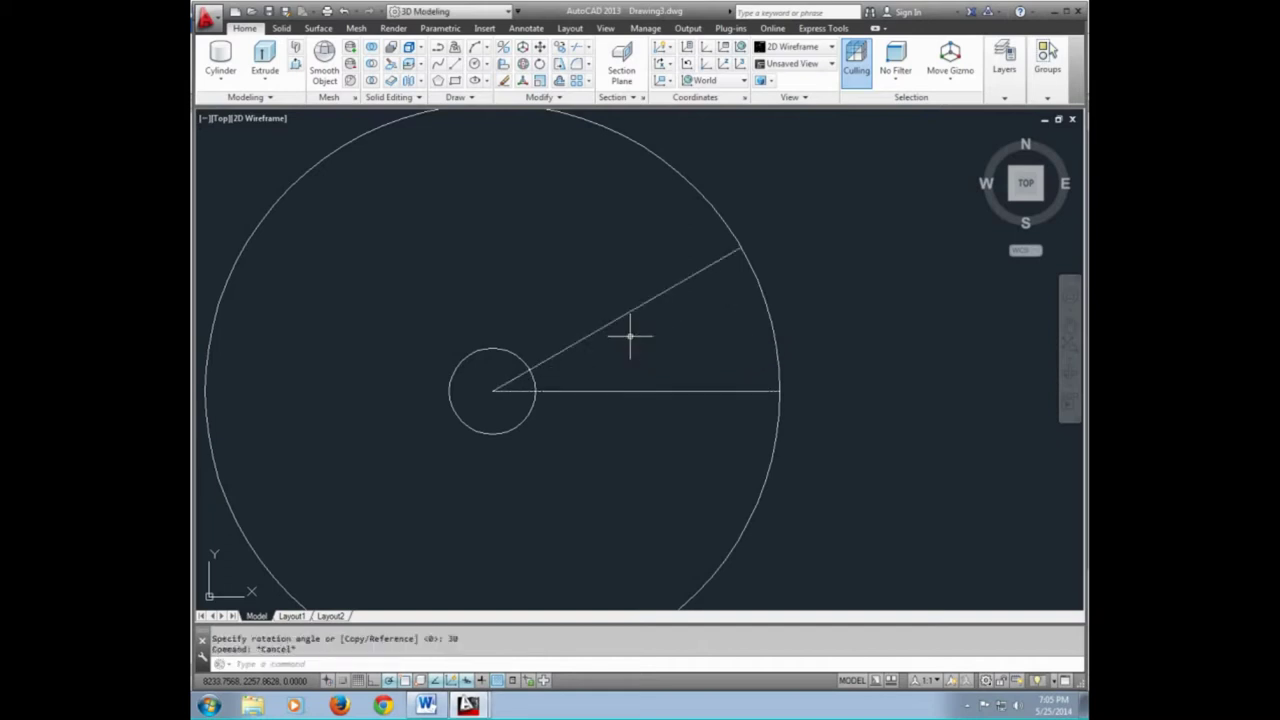
Trim the outer circle, small circle and tip arc outside the two radial lines
type("tr")
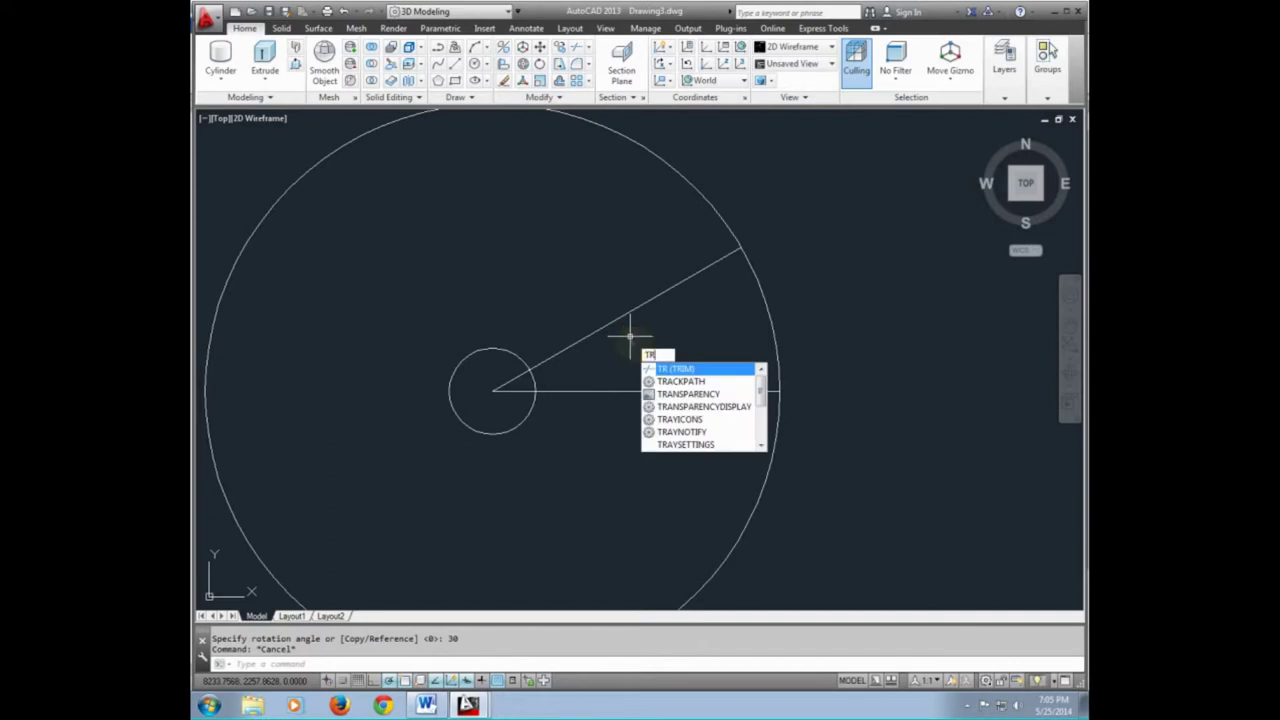
key("Return")
key("Return")
left_click(777, 493)
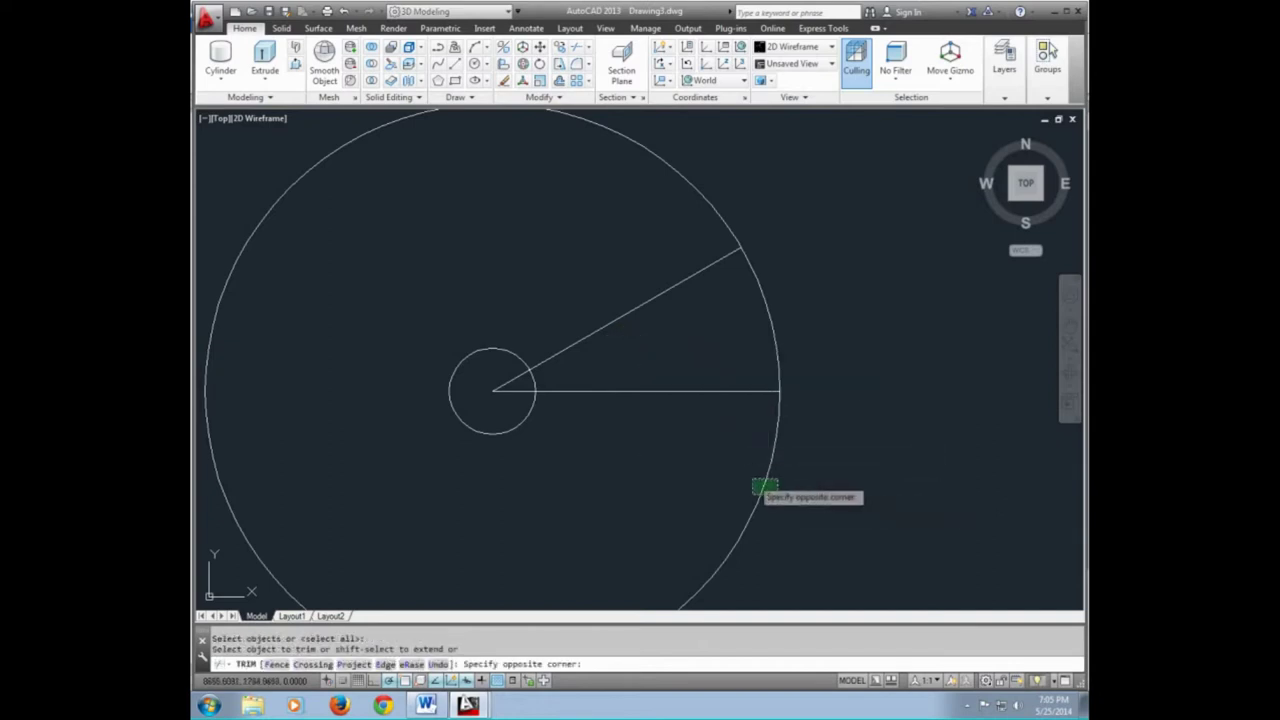
left_click(751, 478)
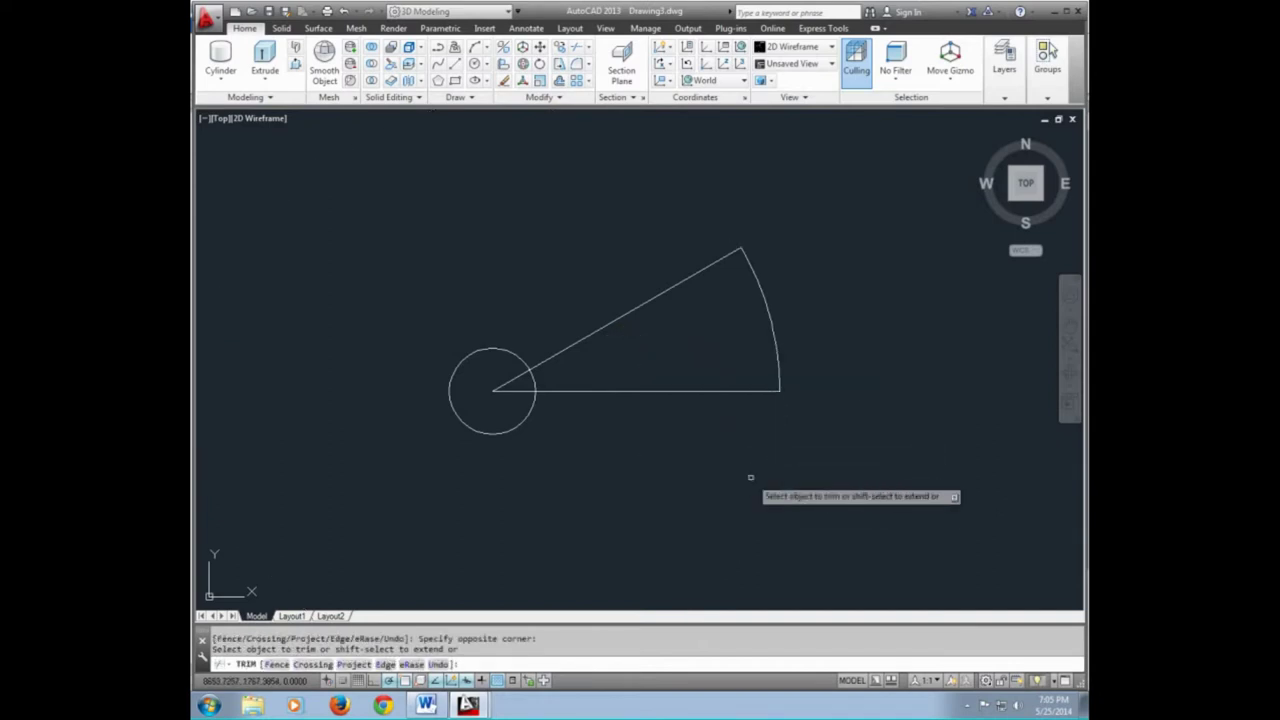
left_click(533, 450)
left_click(504, 427)
left_click(514, 408)
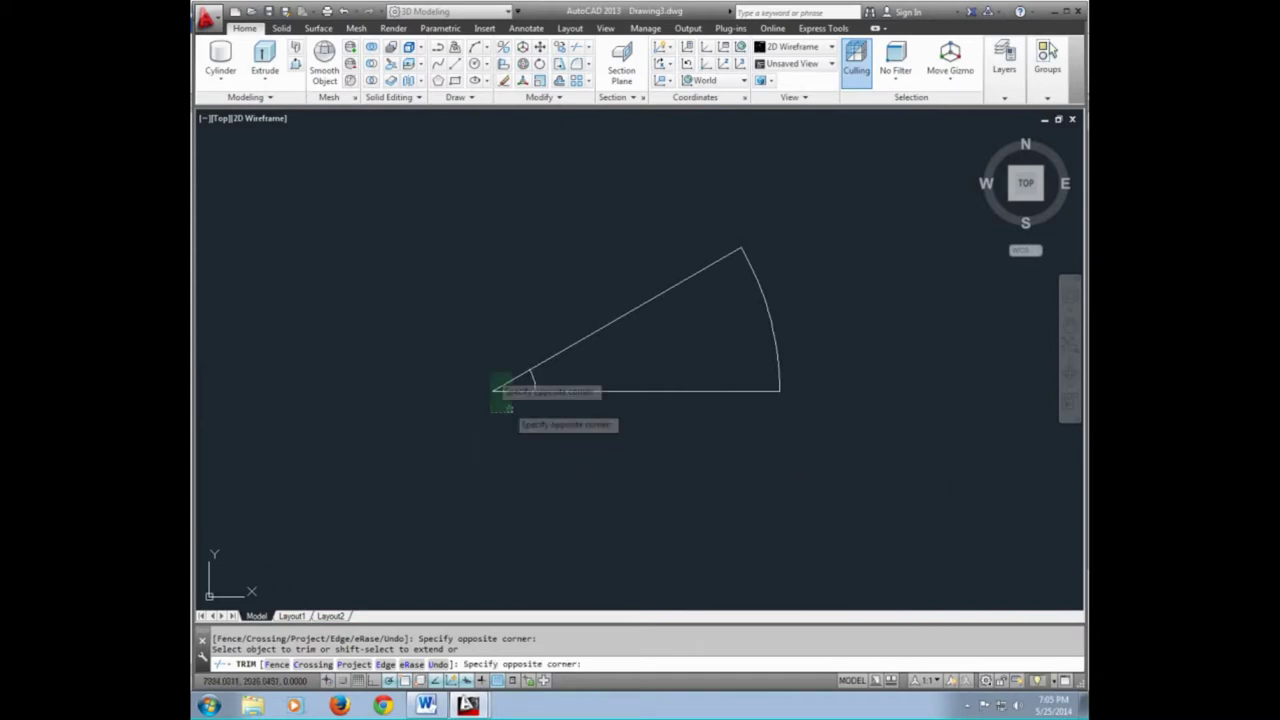
left_click(477, 337)
key("Return")
Centre the wedge in the view and open the preset views list
middle_click_drag(635, 394, 563, 423)
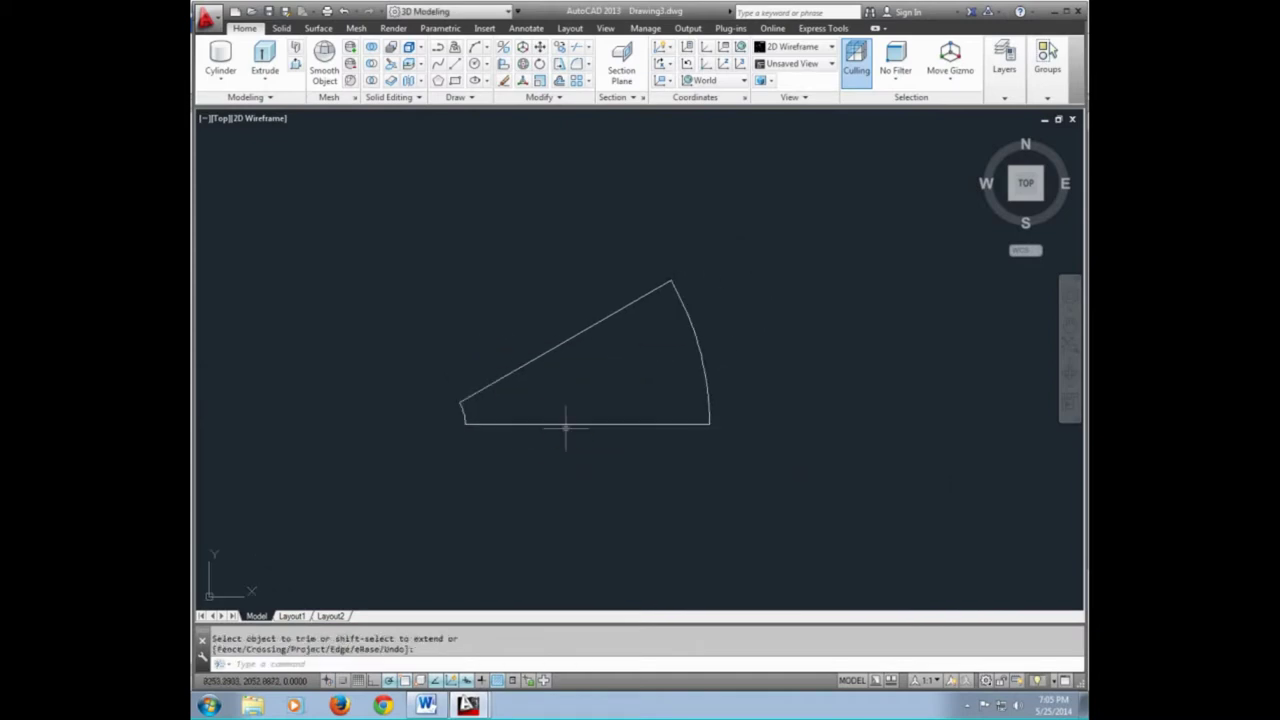
key("Escape")
scroll(566, 421, "up", 2)
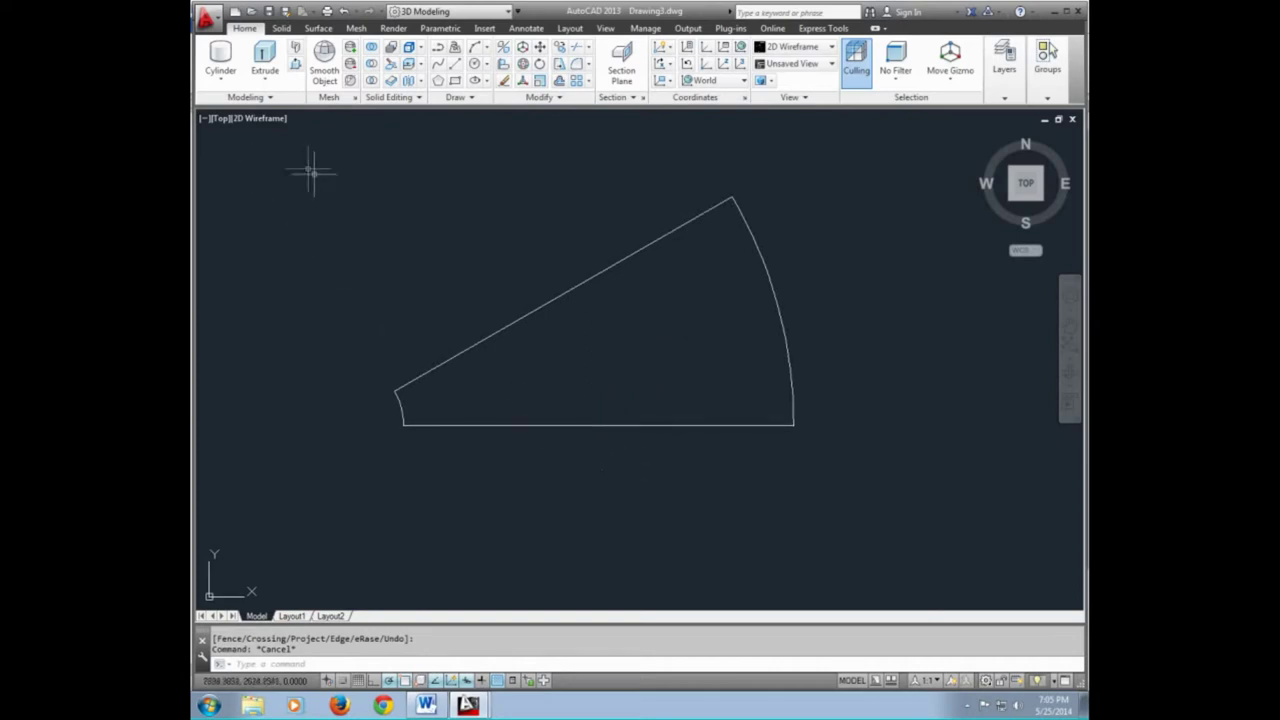
left_click(219, 118)
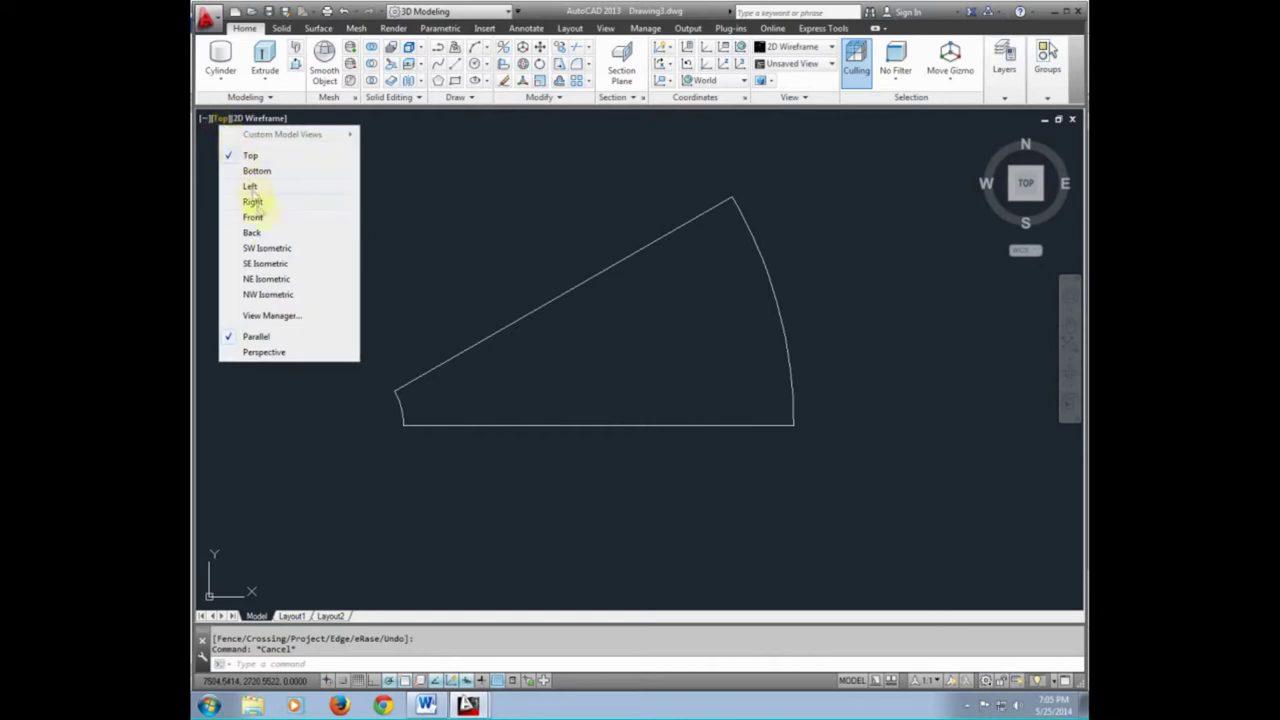
Switch to SW Isometric and press-pull the wedge area up 50 units into a solid tread
left_click(268, 248)
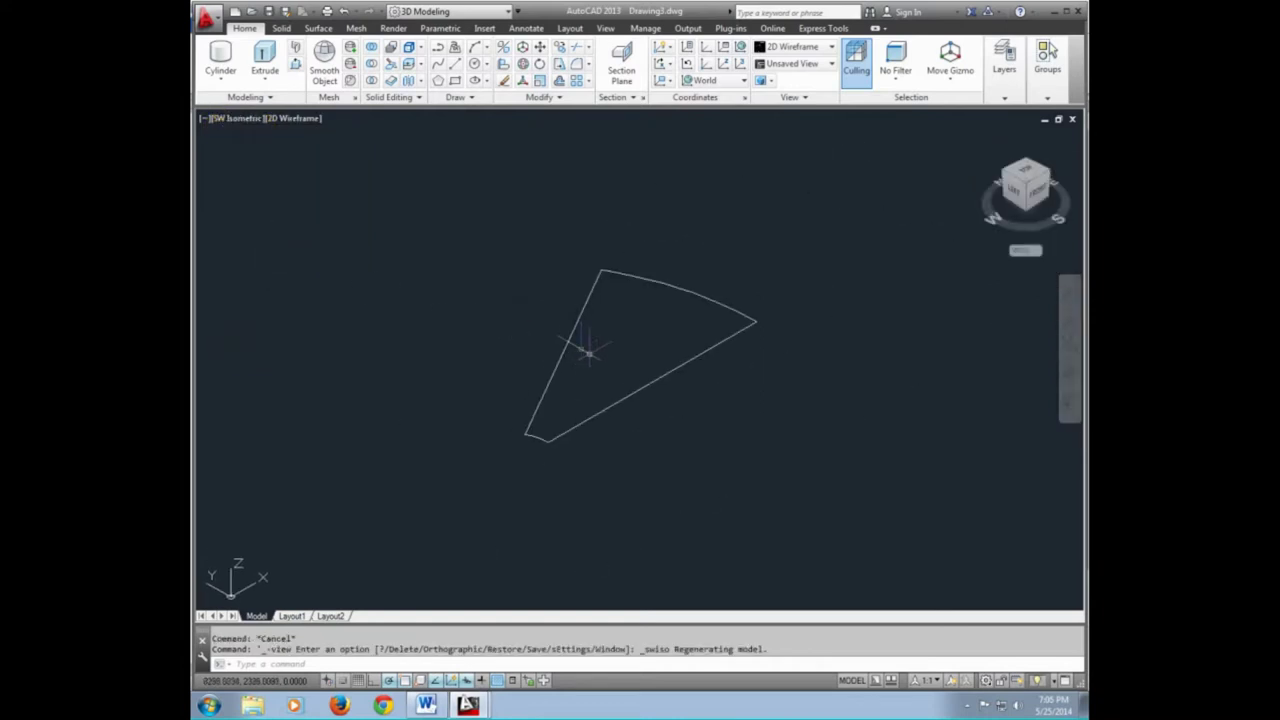
left_click(295, 66)
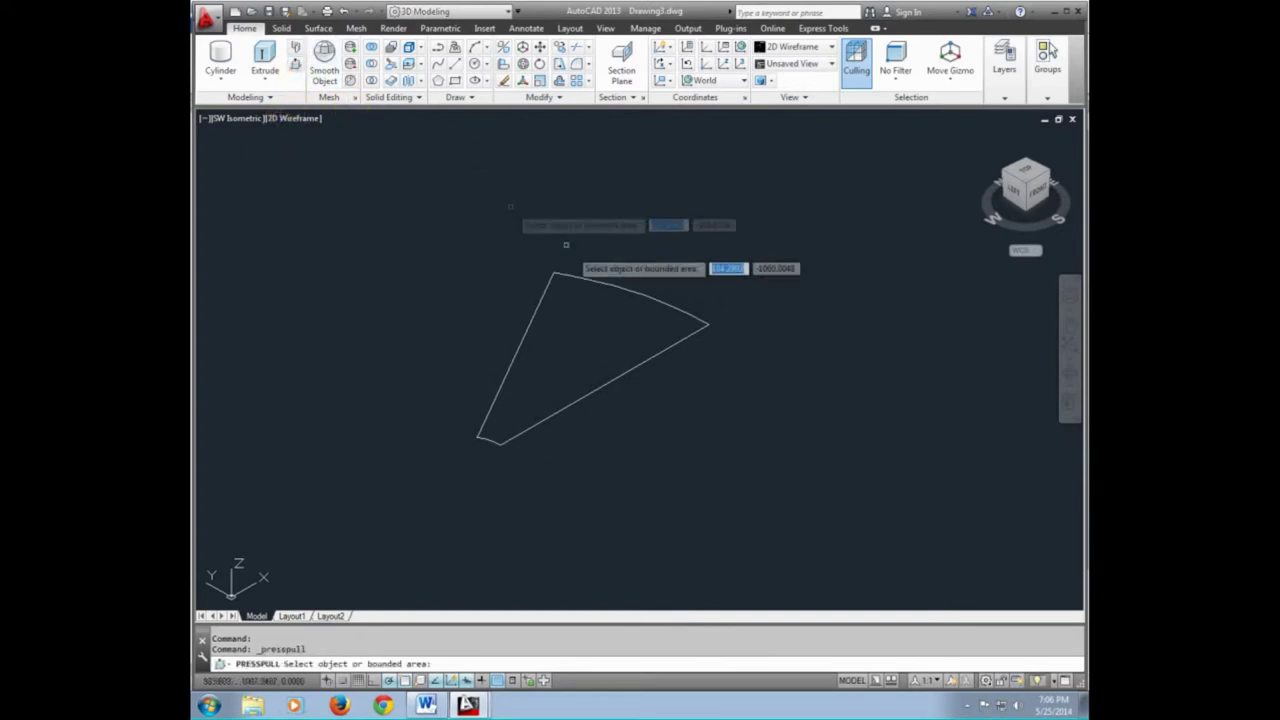
left_click(602, 288)
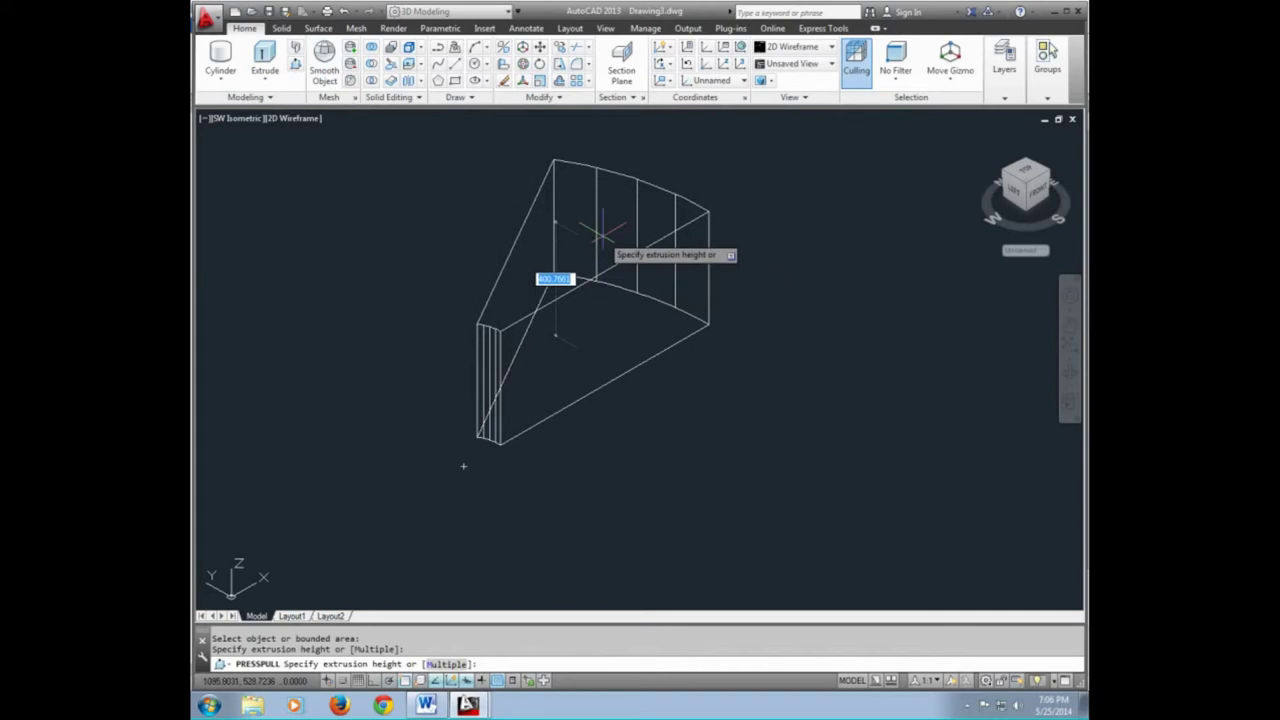
type("50")
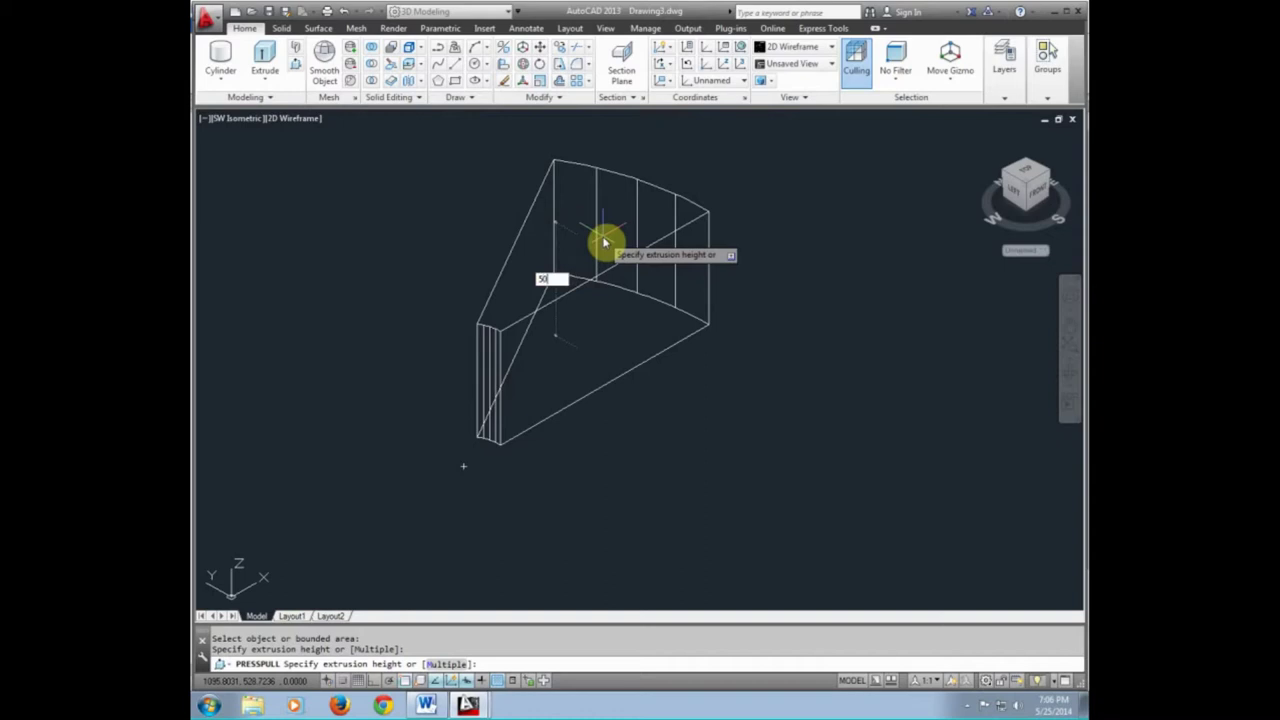
key("Return")
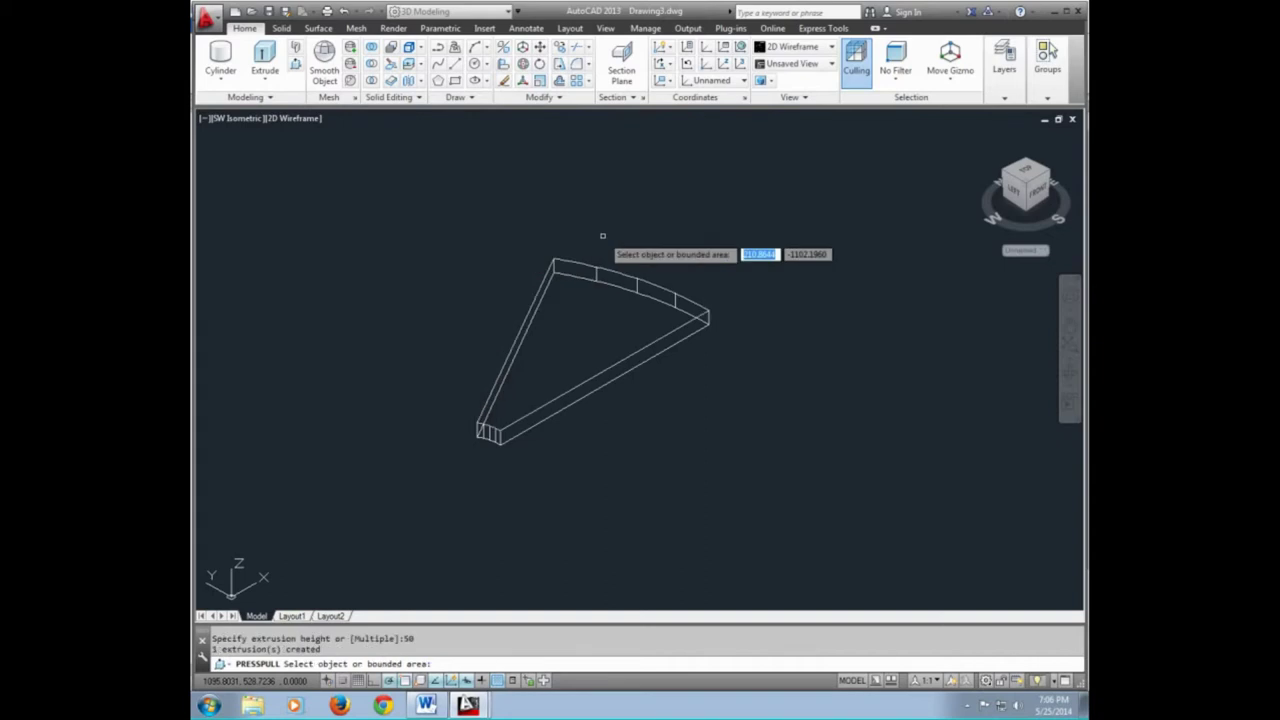
key("Escape")
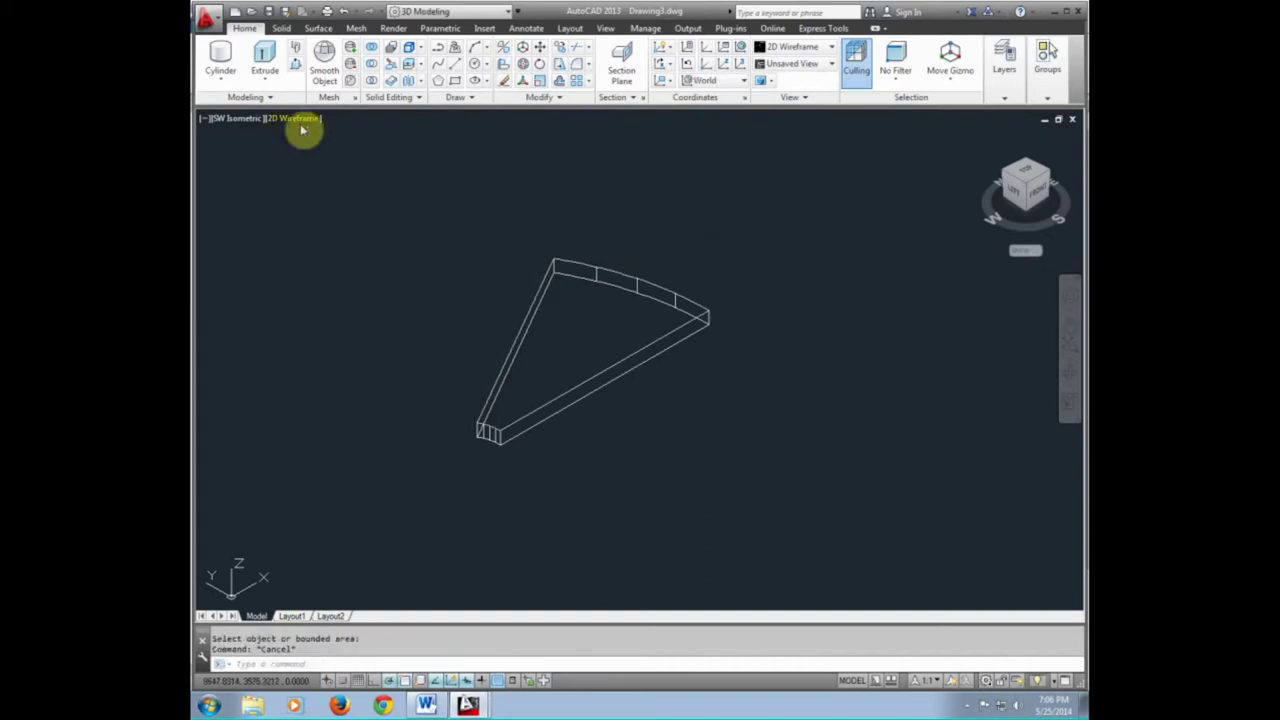
Set the visual style to Realistic and frame the new tread in the view
left_click(300, 122)
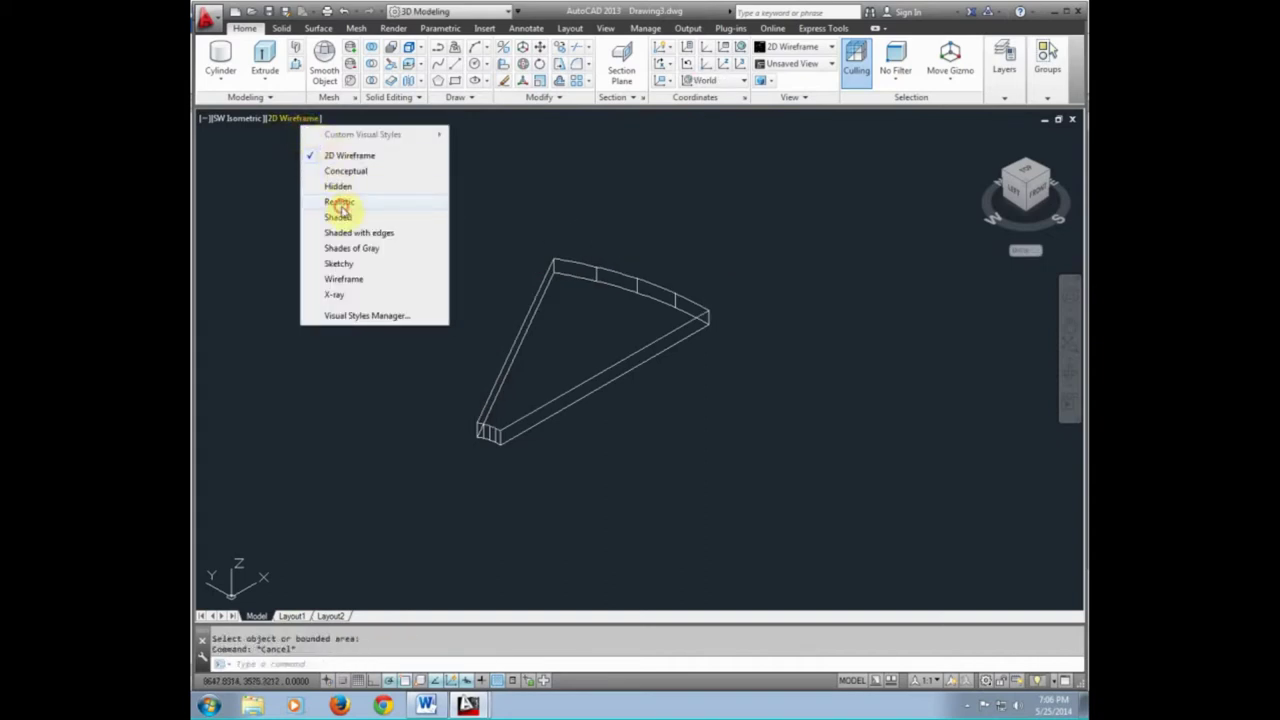
left_click(340, 203)
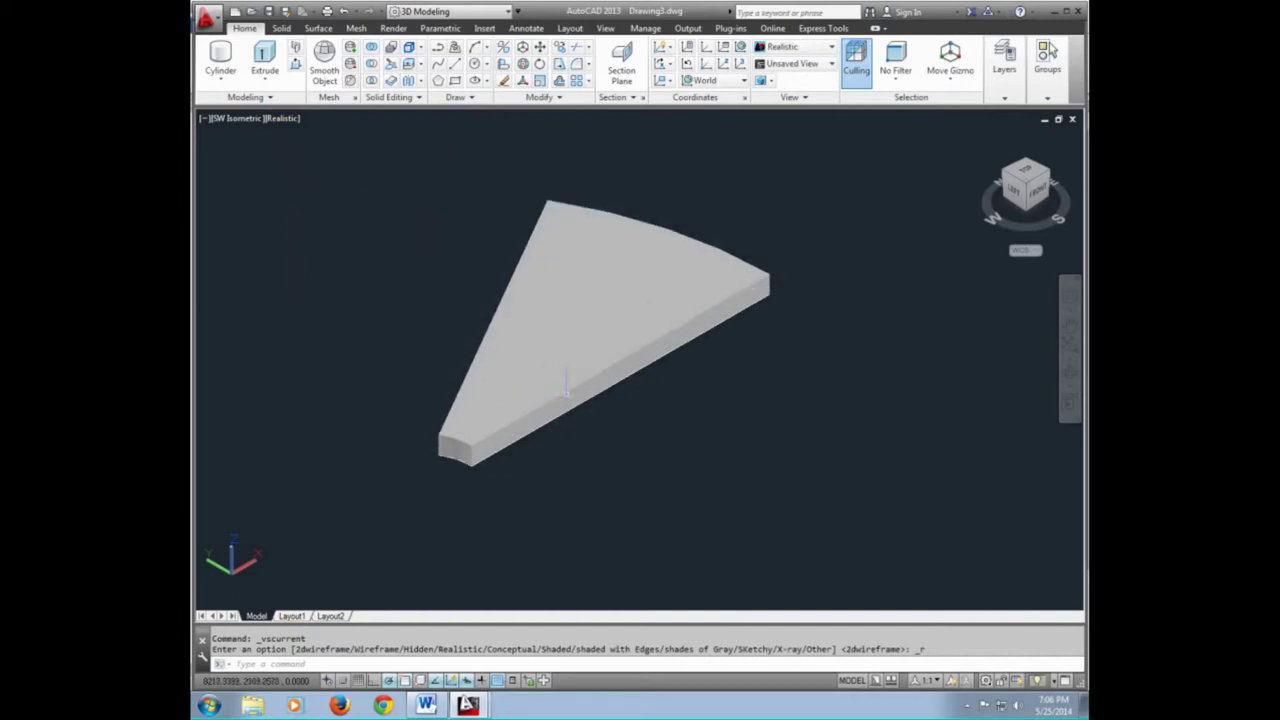
scroll(570, 395, "up", 2)
scroll(565, 398, "up", 1)
scroll(556, 395, "down", 2)
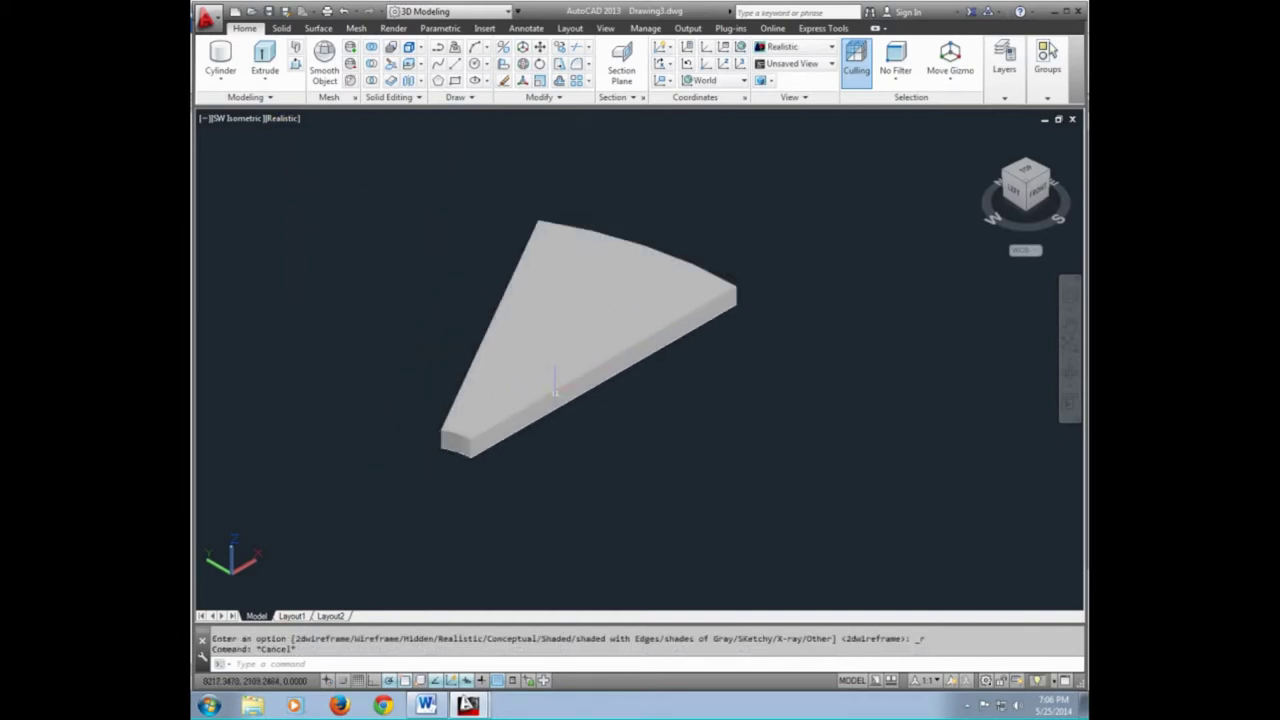
scroll(562, 408, "down", 1)
mouse_move(562, 408)
middle_mouse_down()
mouse_move(545, 410)
mouse_move(568, 411)
middle_mouse_up()
scroll(562, 408, "up", 1)
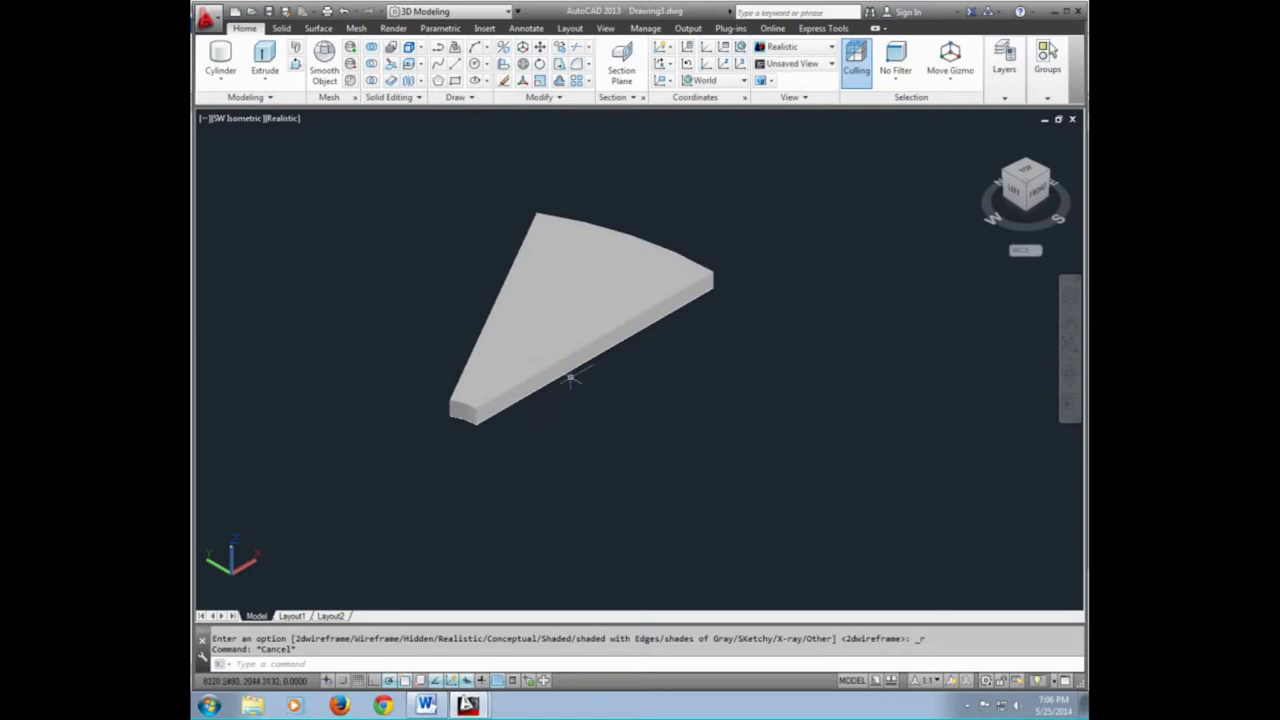
scroll(569, 379, "down", 1)
scroll(575, 378, "up", 1)
scroll(612, 376, "up", 1)
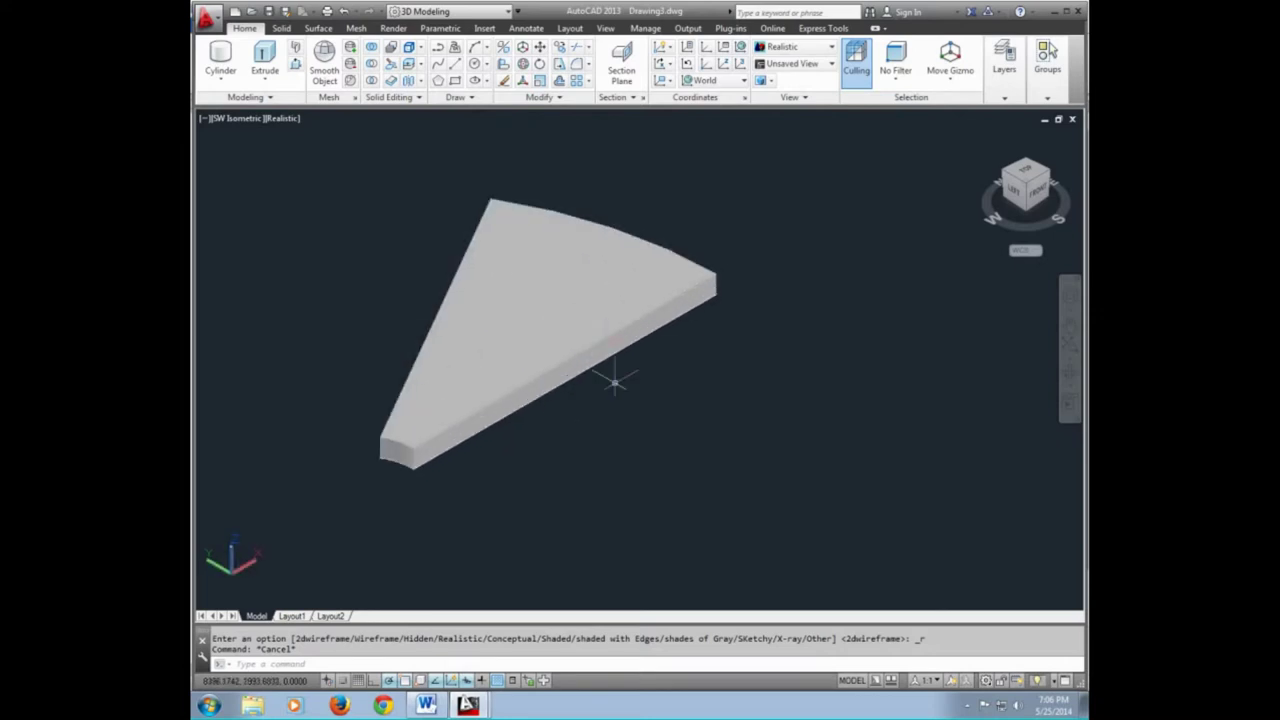
scroll(612, 390, "down", 1)
scroll(495, 452, "up", 1)
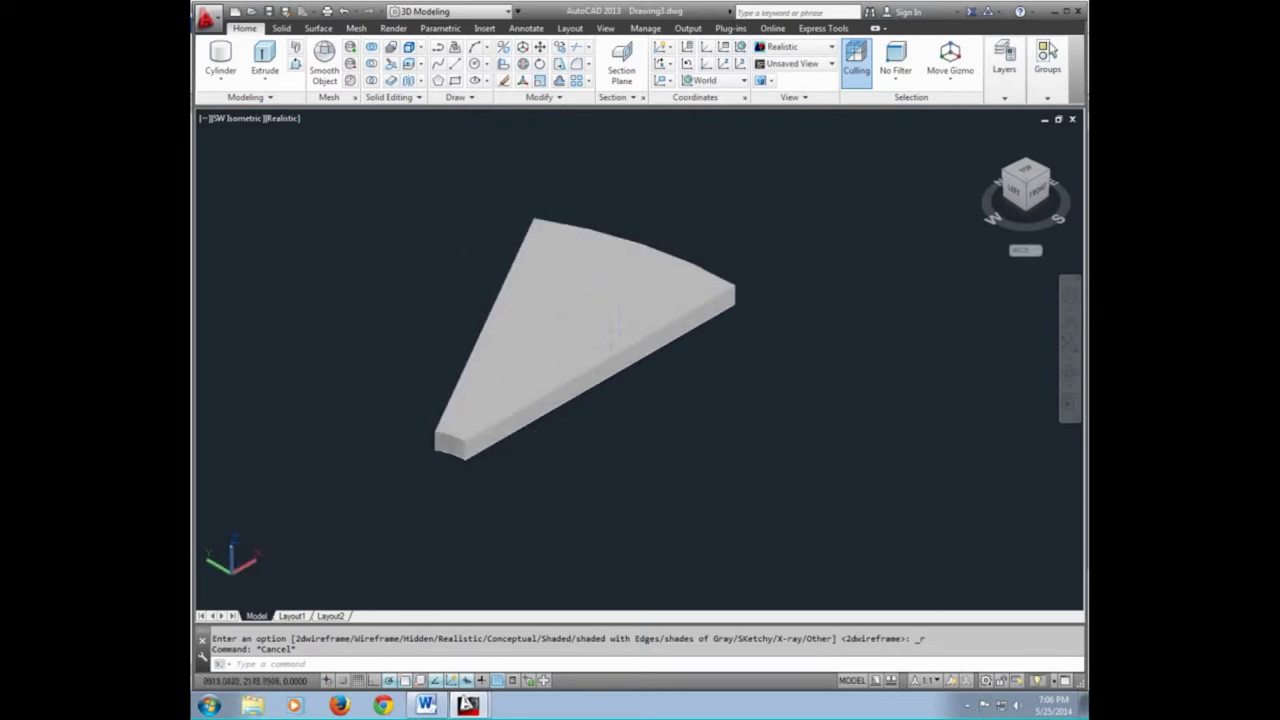
left_click(223, 119)
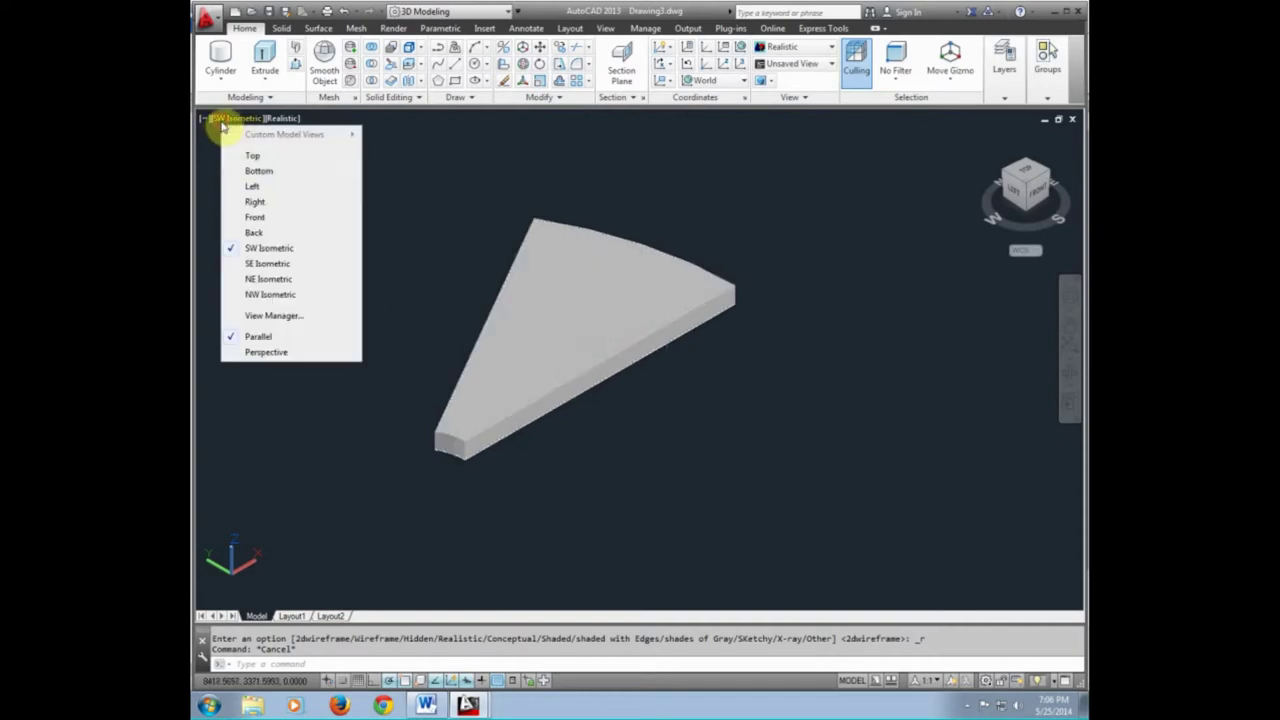
In front view, start the outline below the step with a top line and a 50-unit vertical edge
left_click(255, 217)
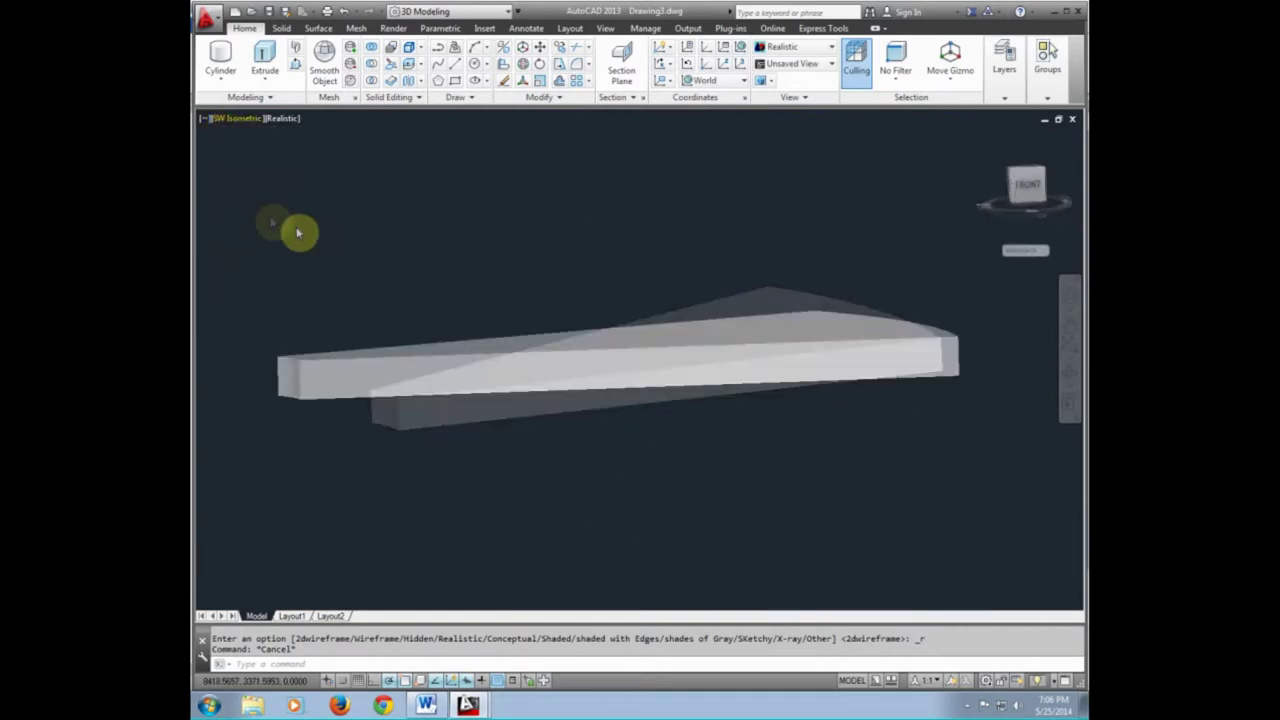
type("l")
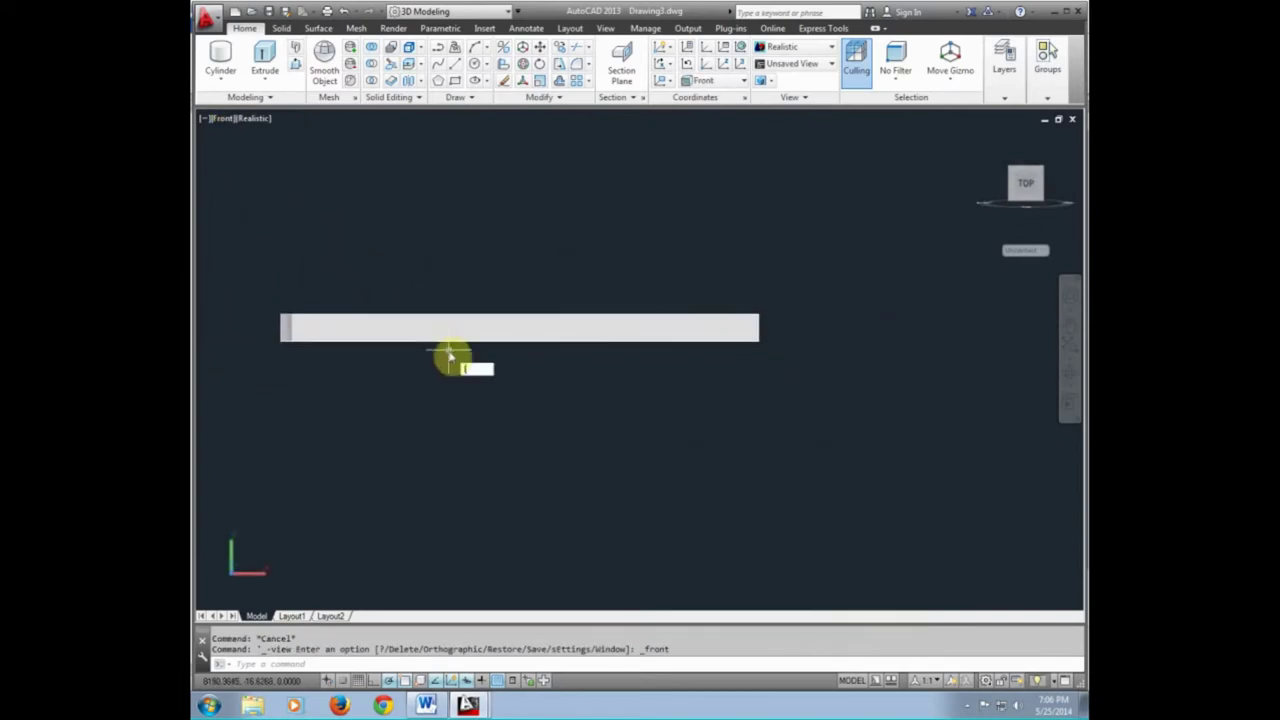
key("Return")
left_click(308, 397)
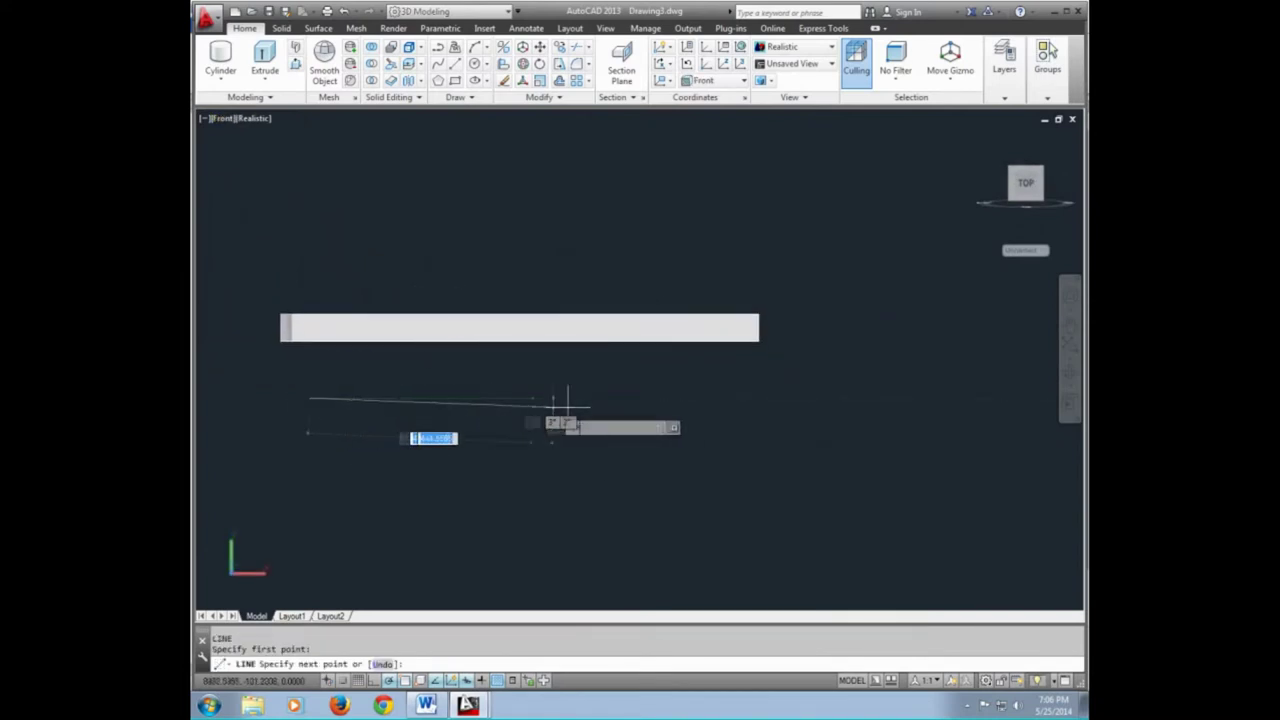
type("7")
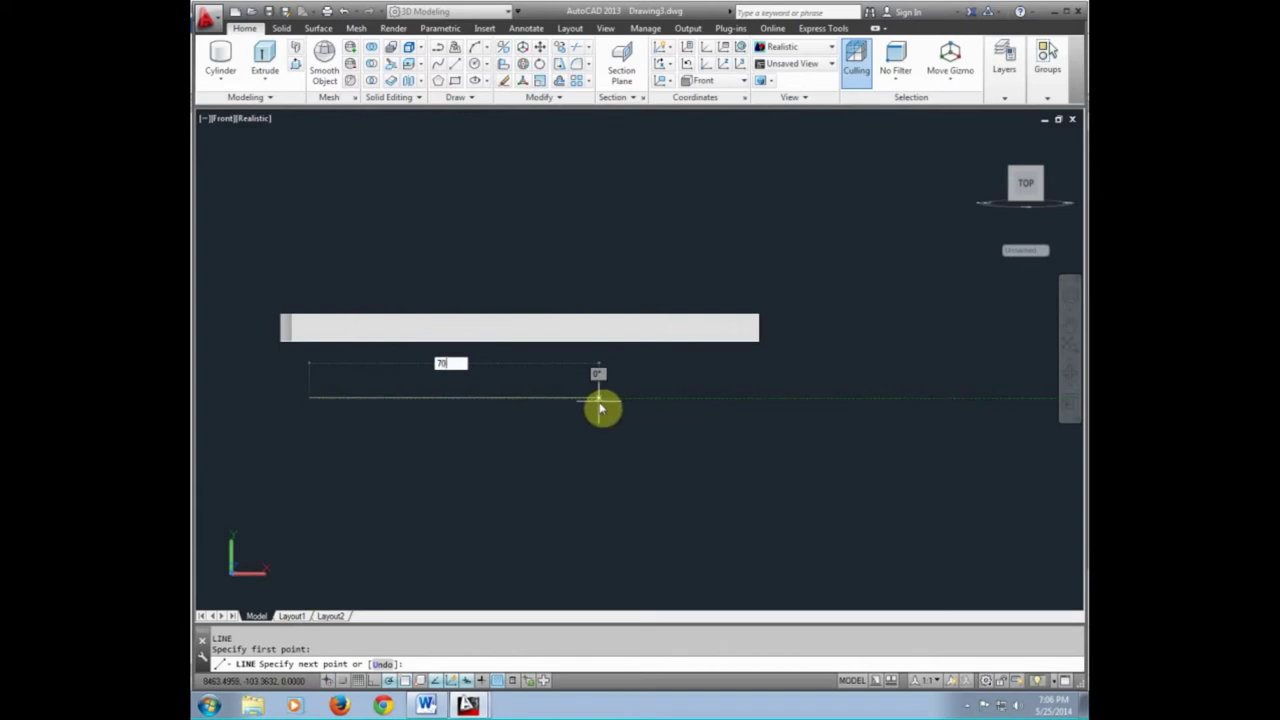
type("0")
key("Return")
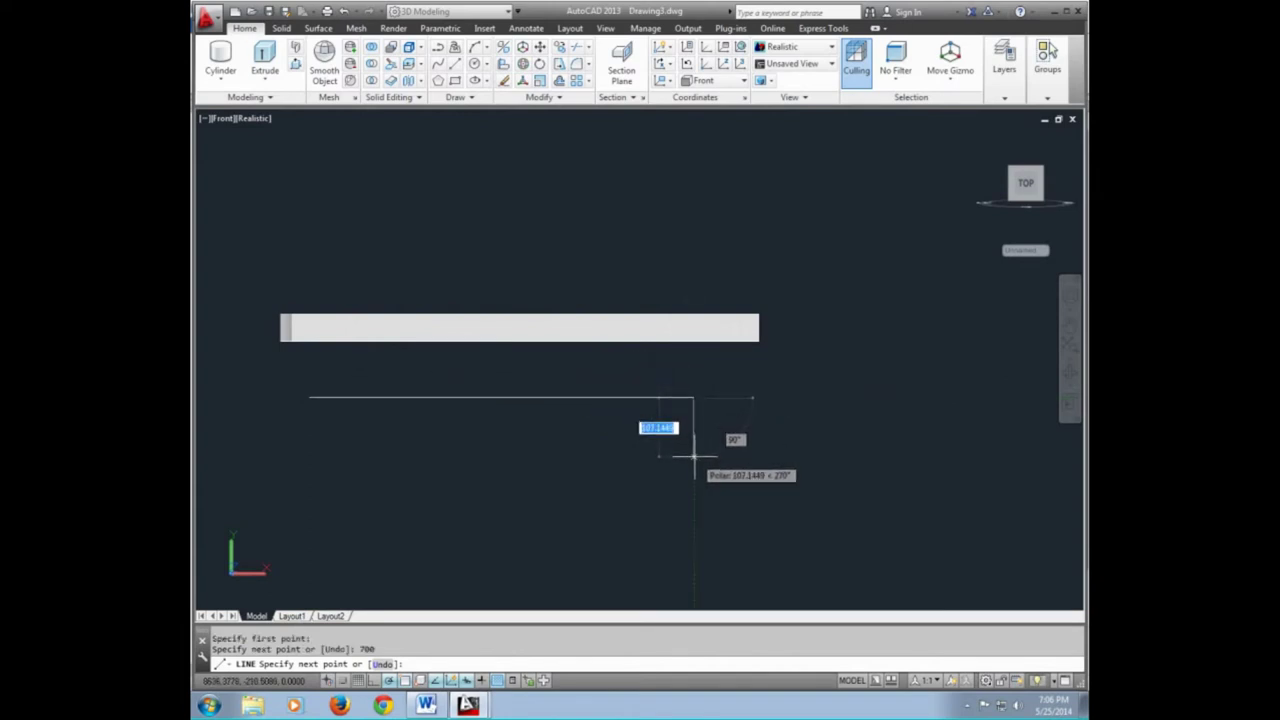
type("50")
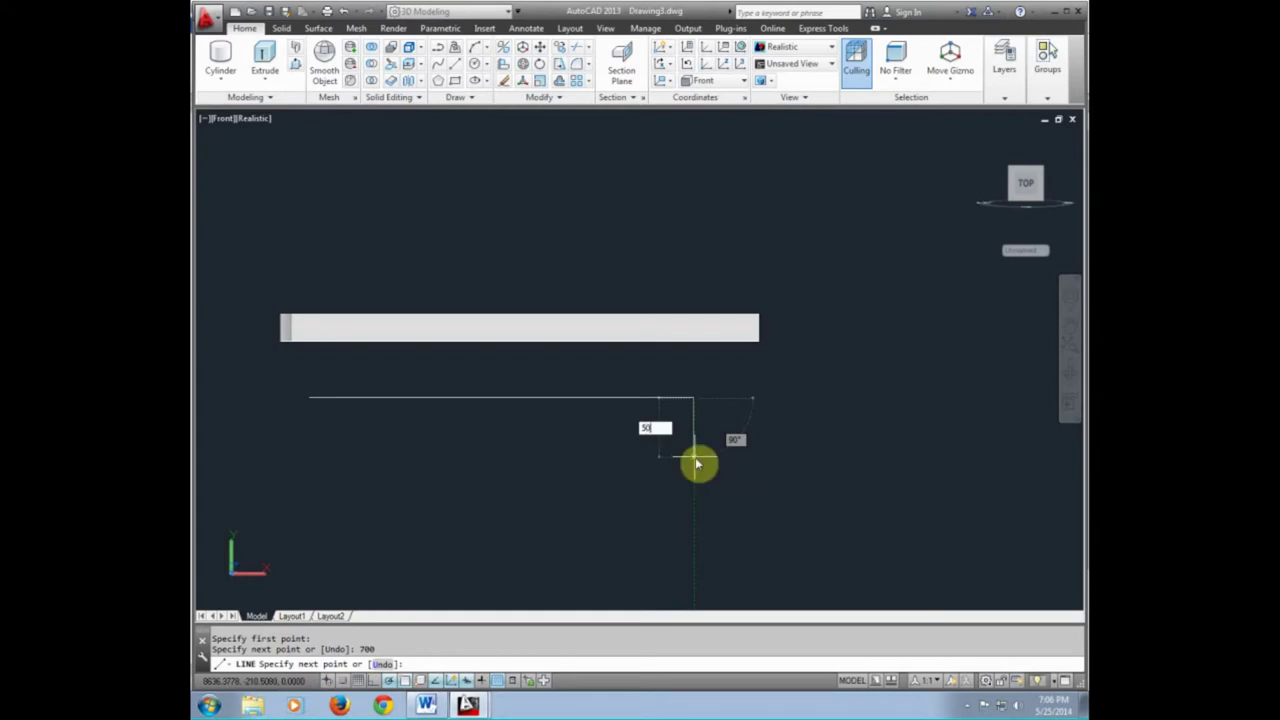
key("Return")
key("Return")
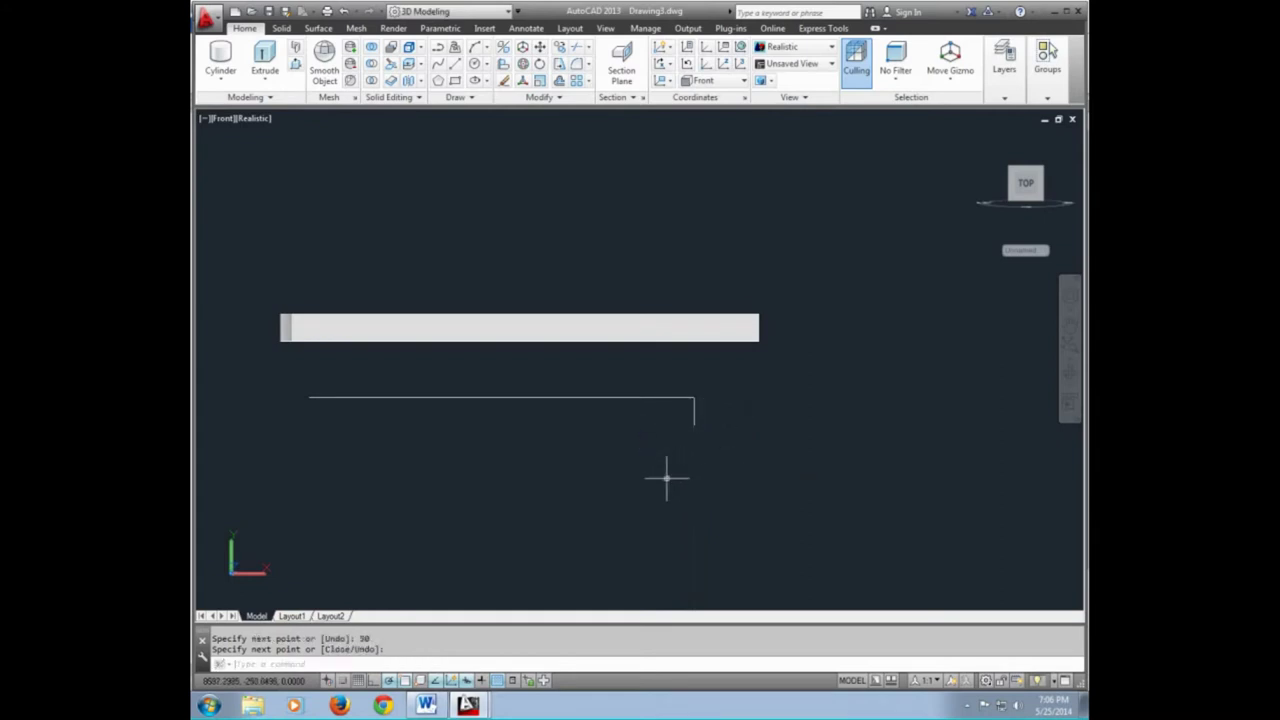
key("Return")
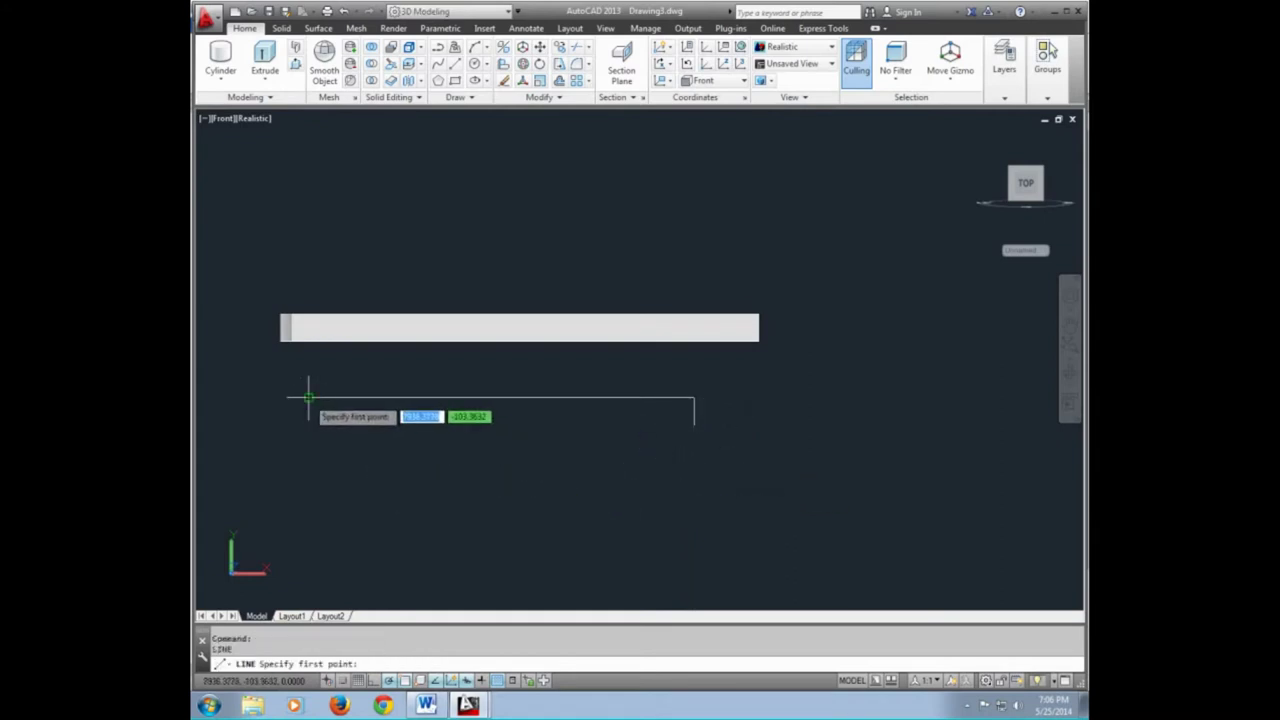
Draw a 120-unit downward edge and a sloped edge to the right side, completing the tapered outline
left_click(308, 398)
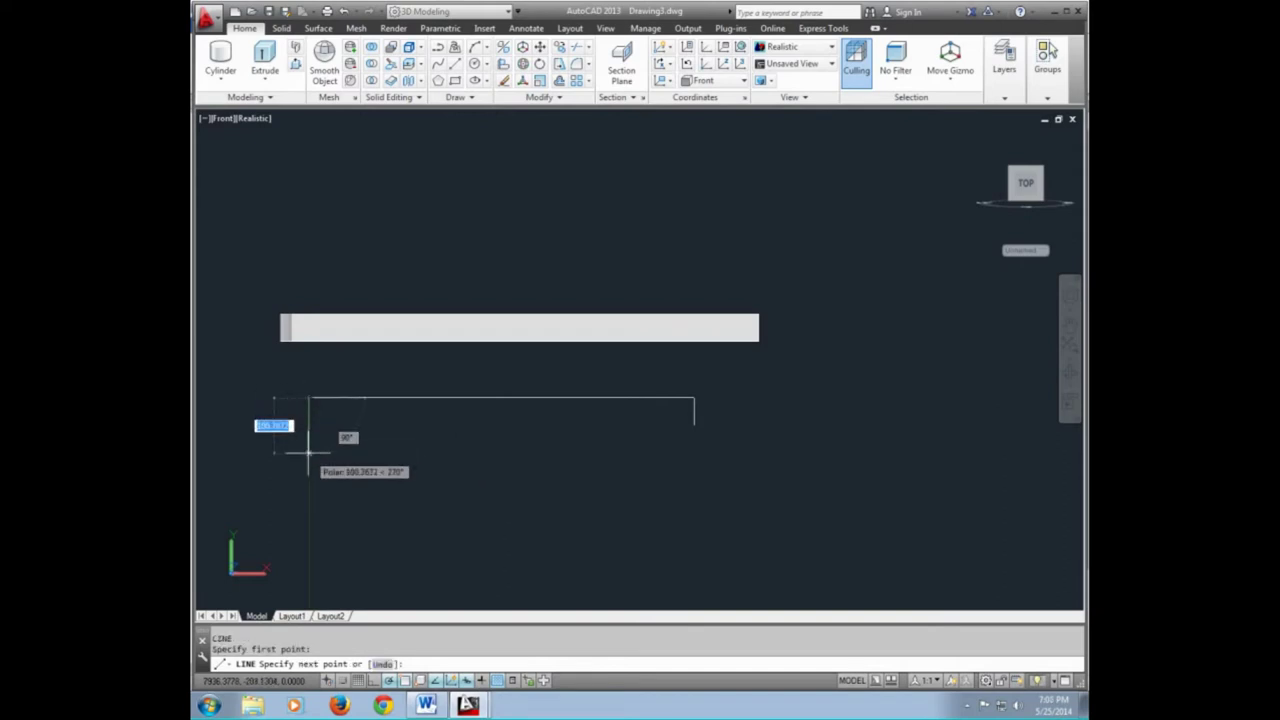
type("120")
key("Return")
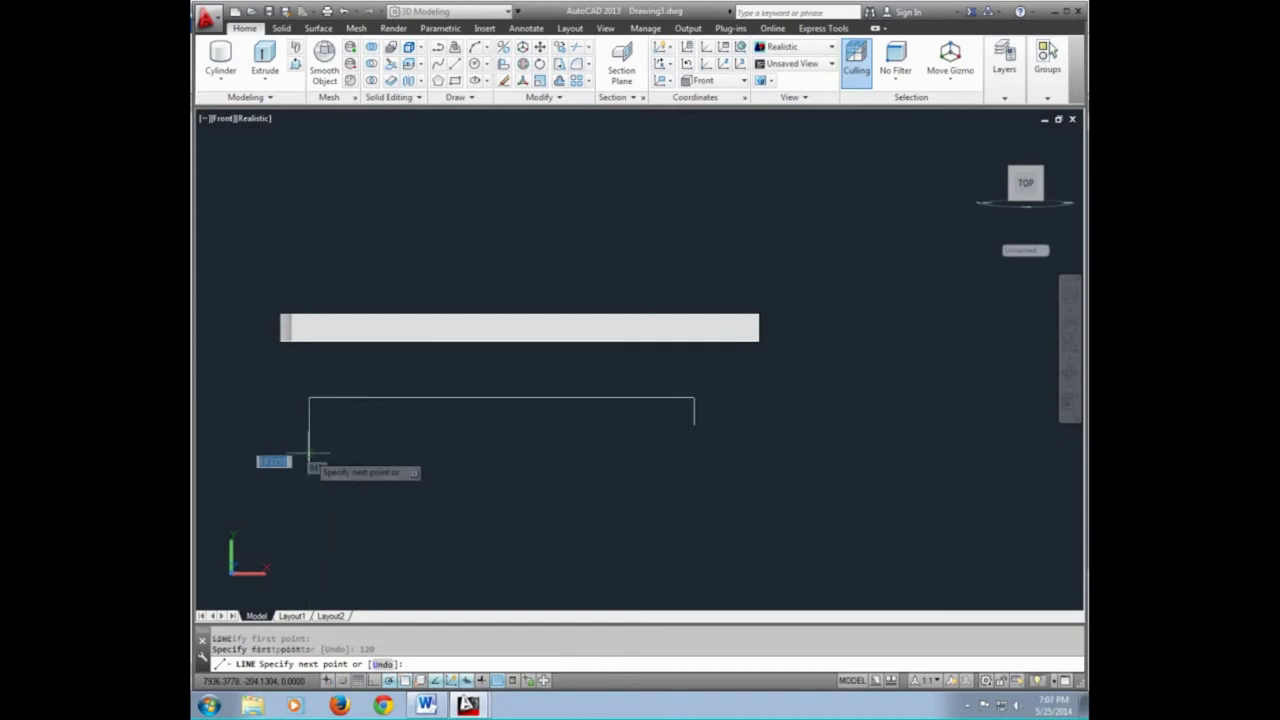
left_click(694, 426)
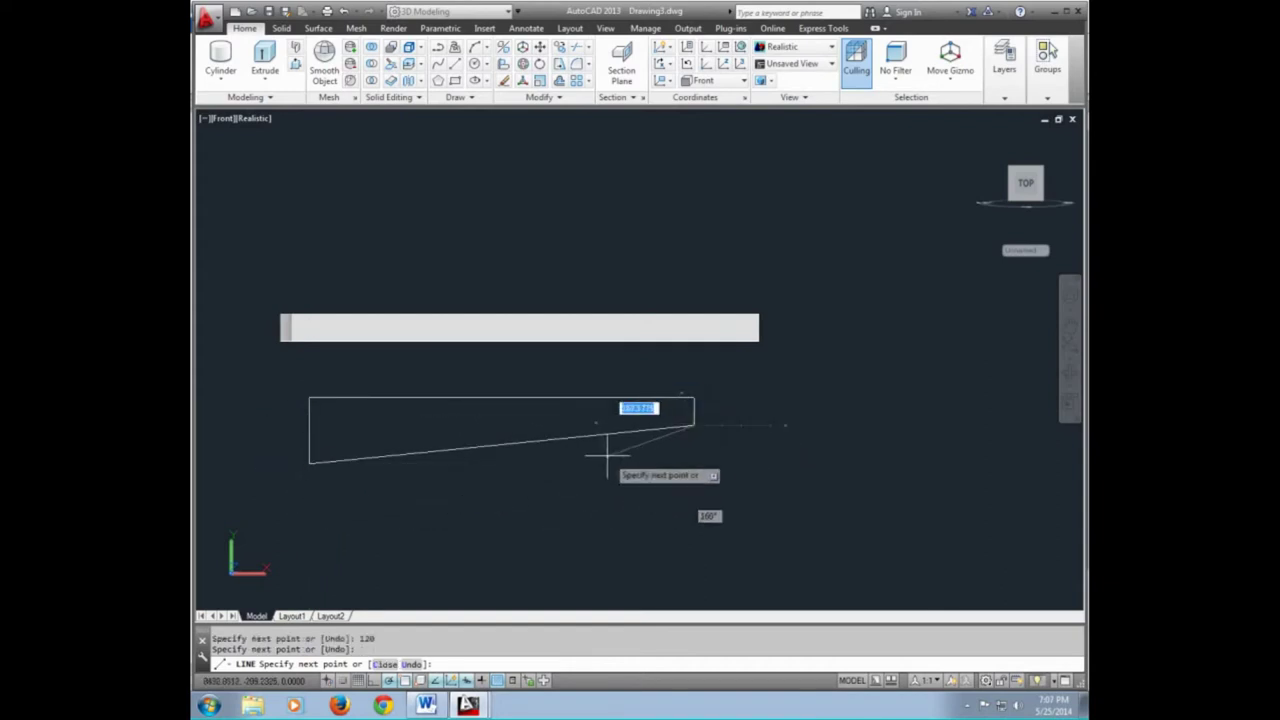
key("Return")
scroll(375, 432, "up", 2)
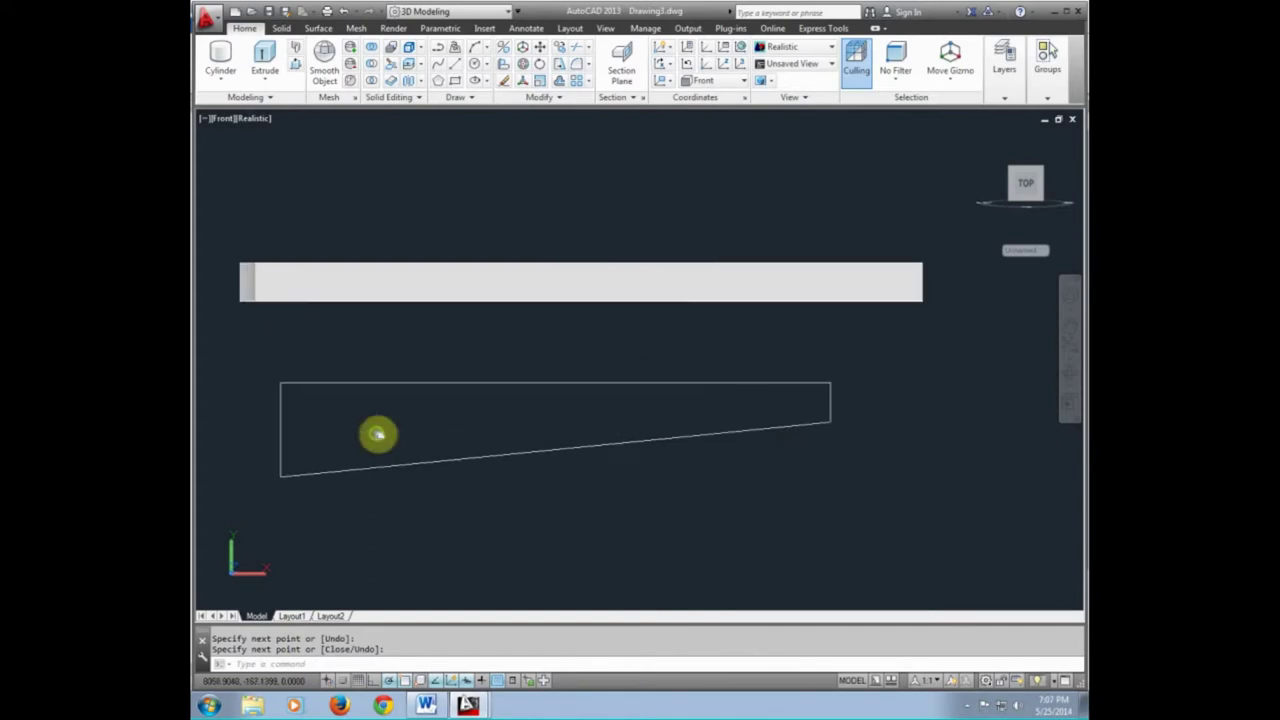
middle_click_drag(377, 433, 402, 427)
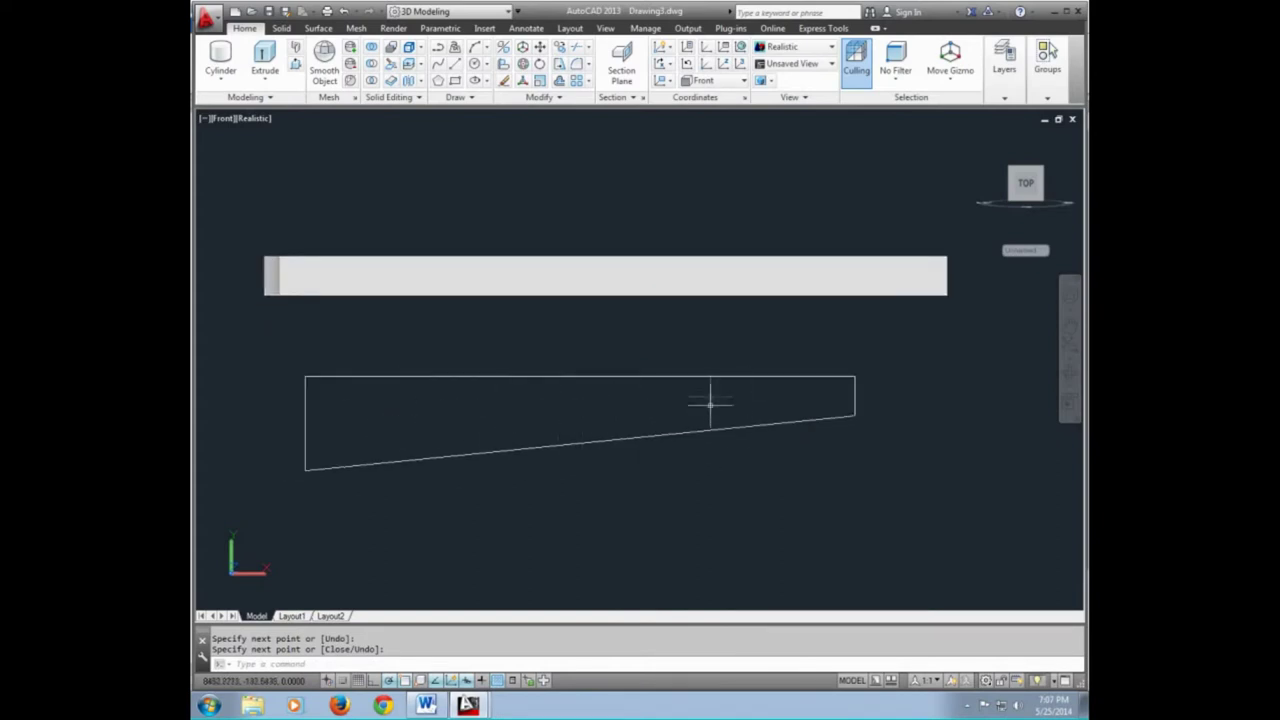
middle_click_drag(666, 446, 666, 440)
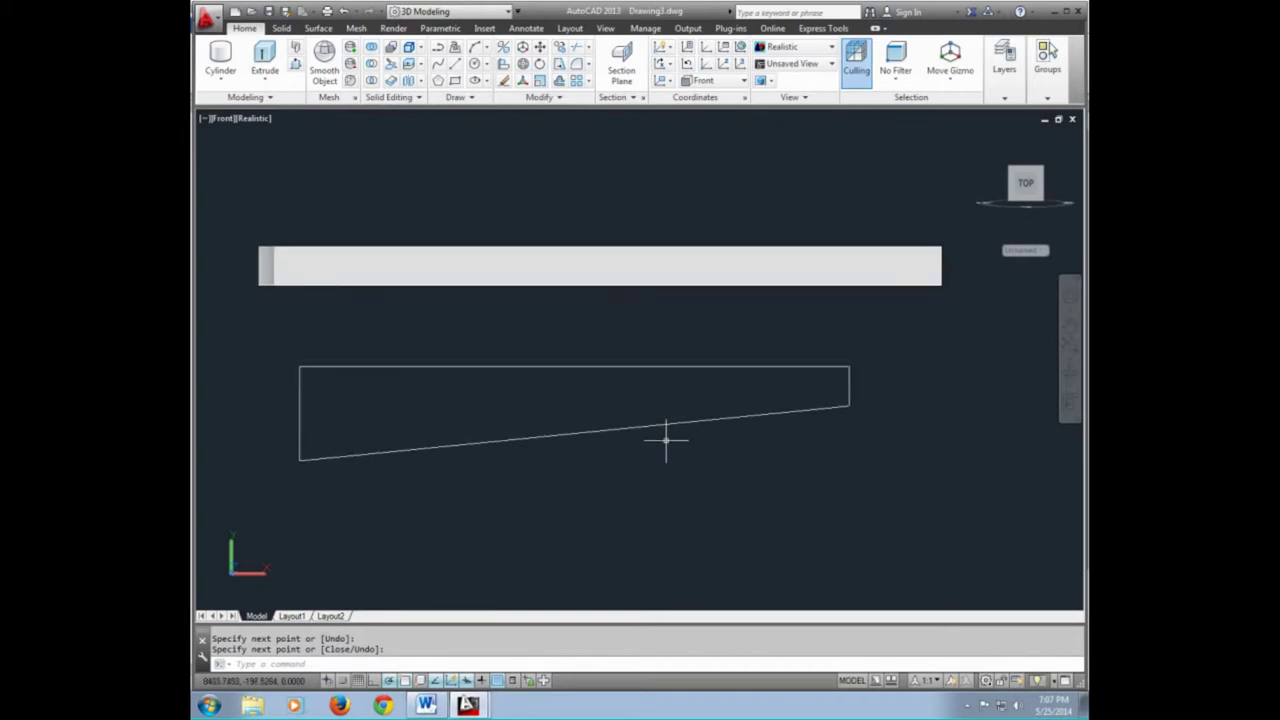
Draw a slanted line from the left edge's midpoint to the outline's right edge
type("L")
key("Return")
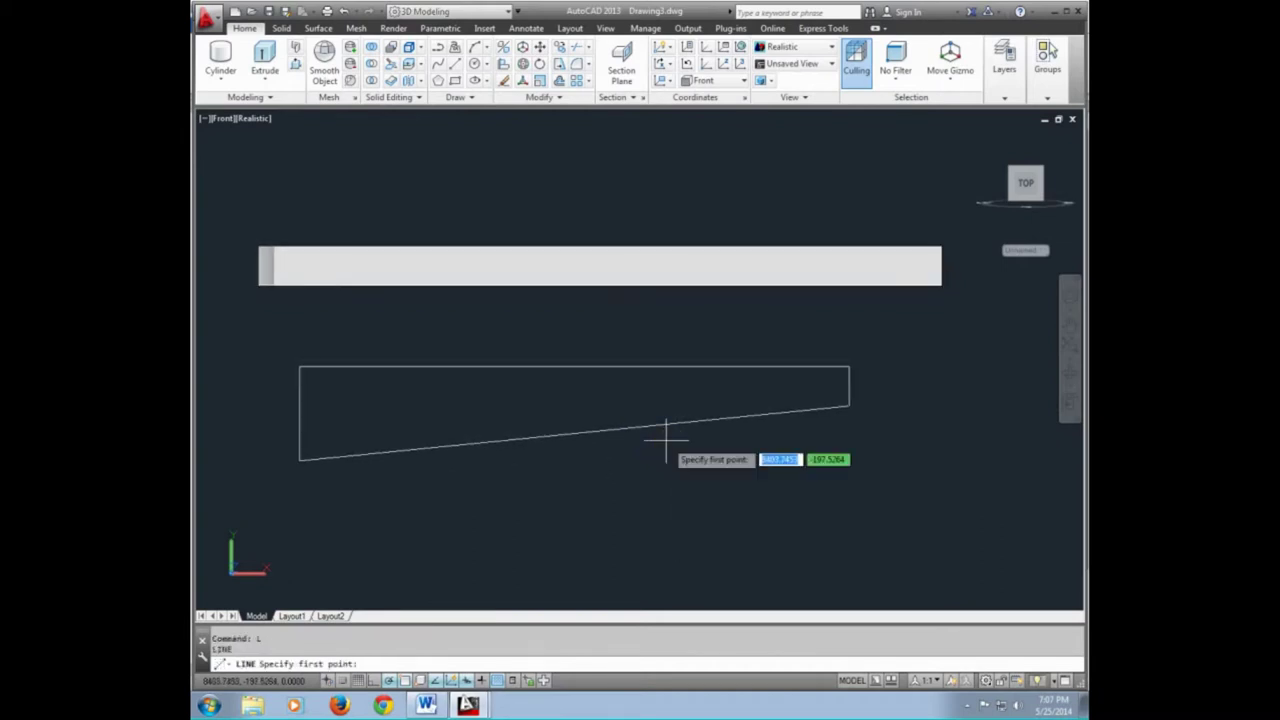
left_click(299, 413)
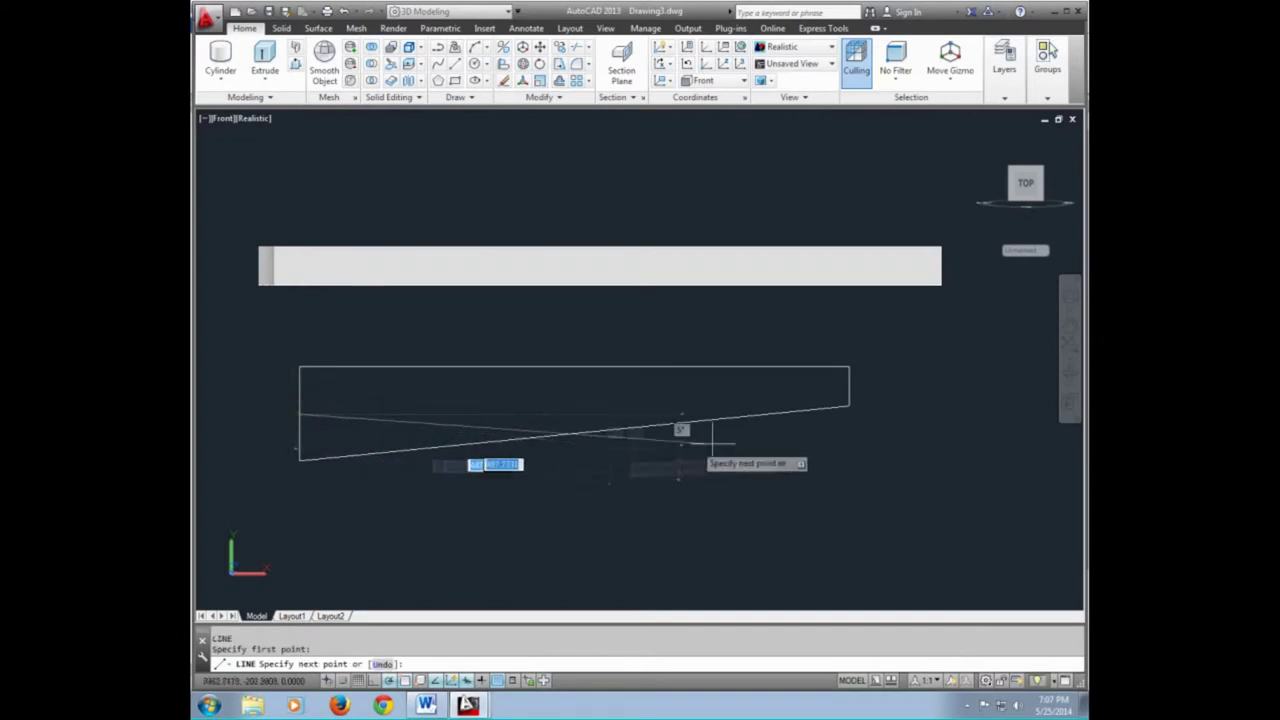
left_click(848, 388)
key("Return")
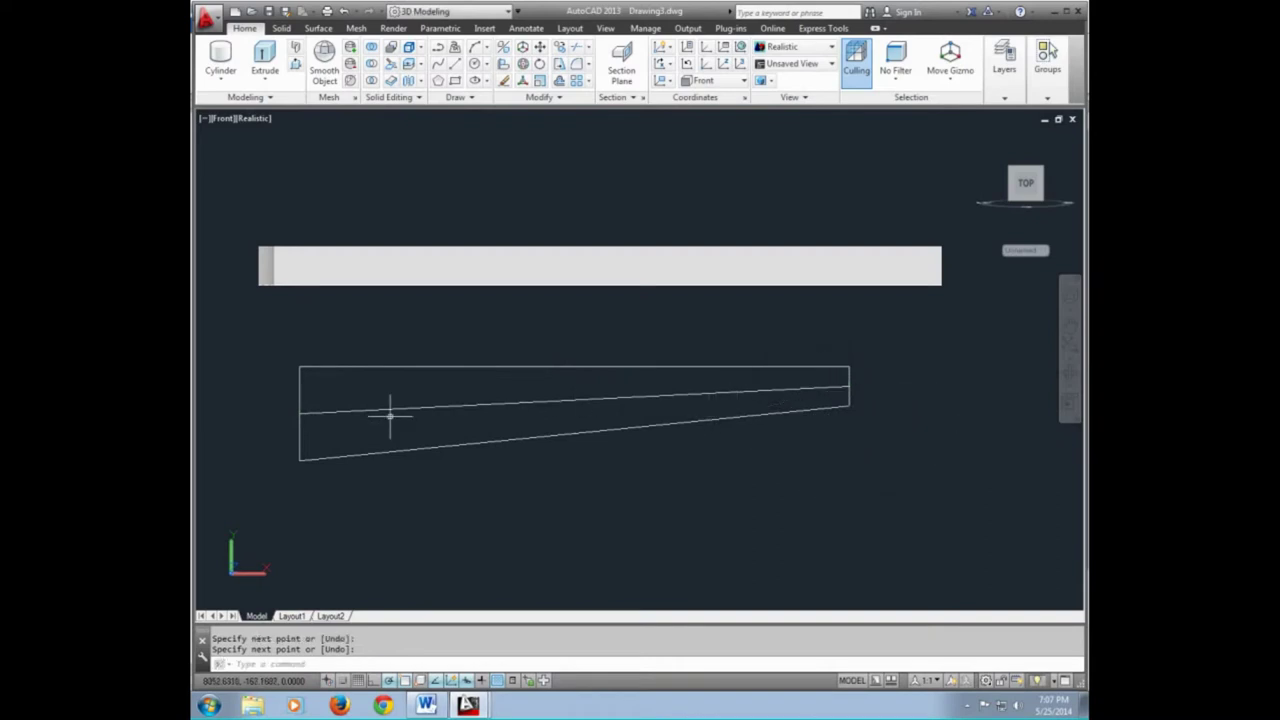
middle_click_drag(390, 415, 367, 415)
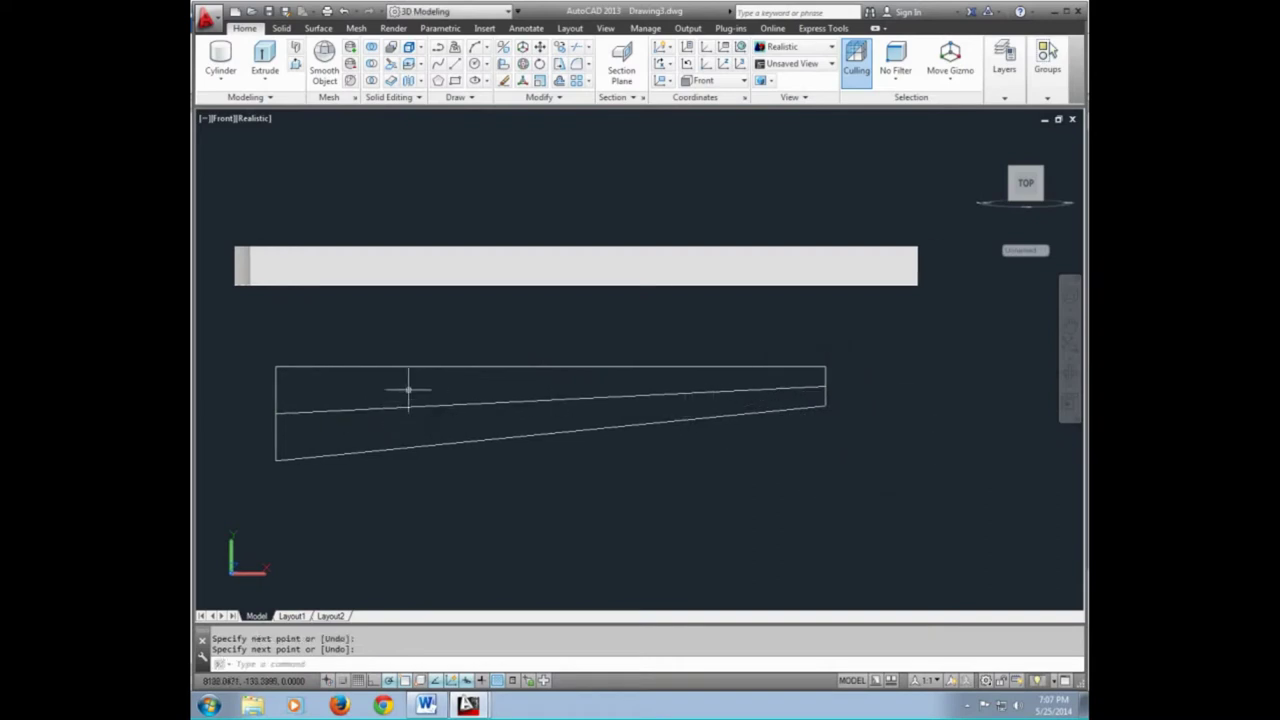
left_click(409, 406)
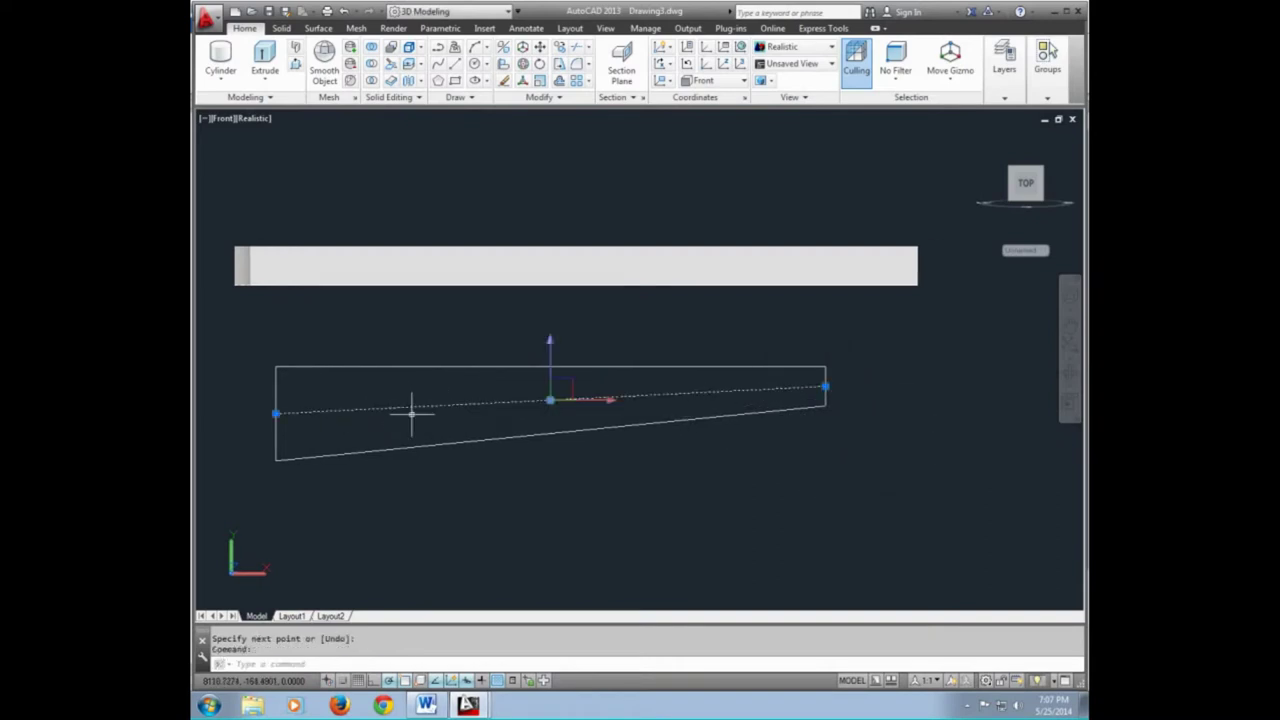
key("Escape")
key("Escape")
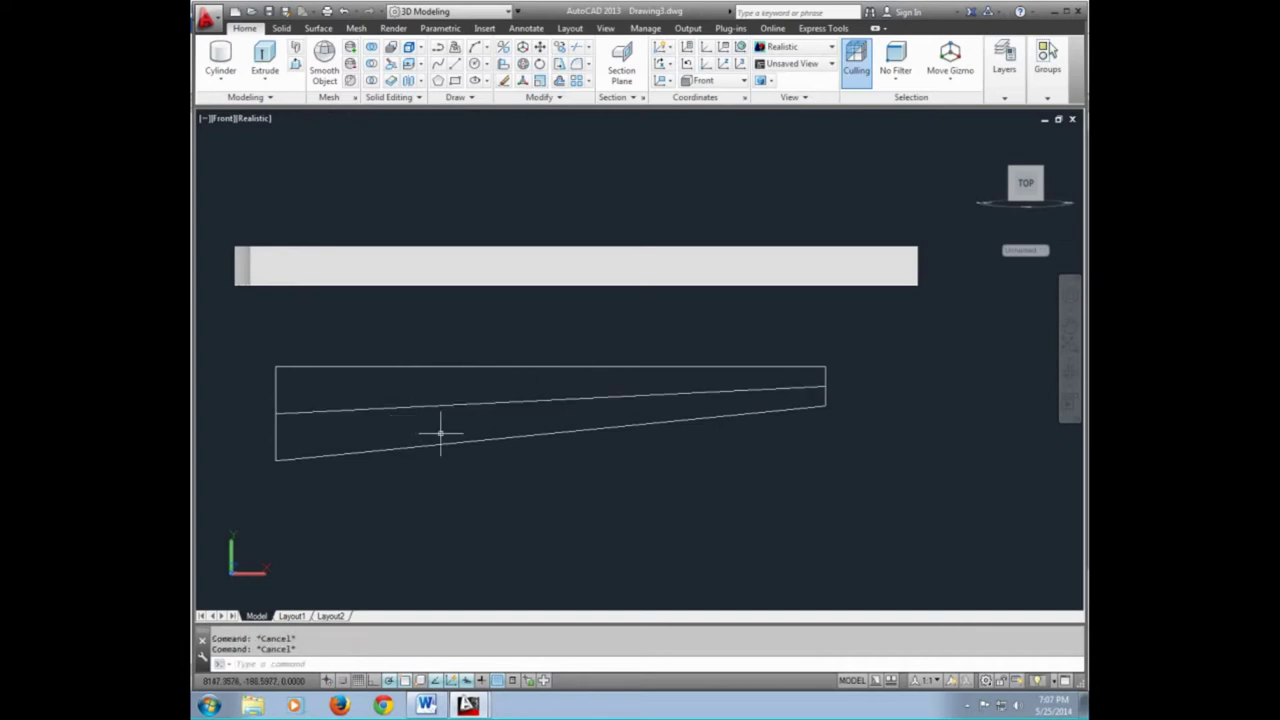
Divide the upper slanted line into 5 equal segments with DIV
type("DIV")
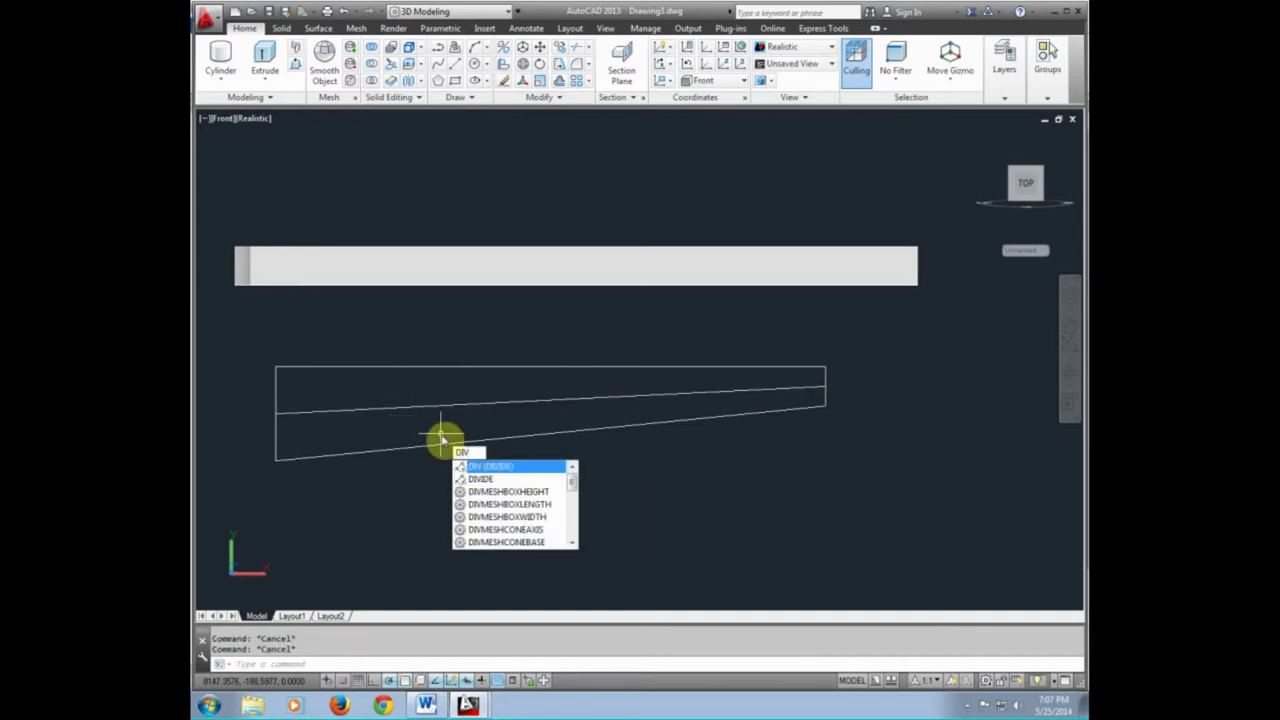
key("Return")
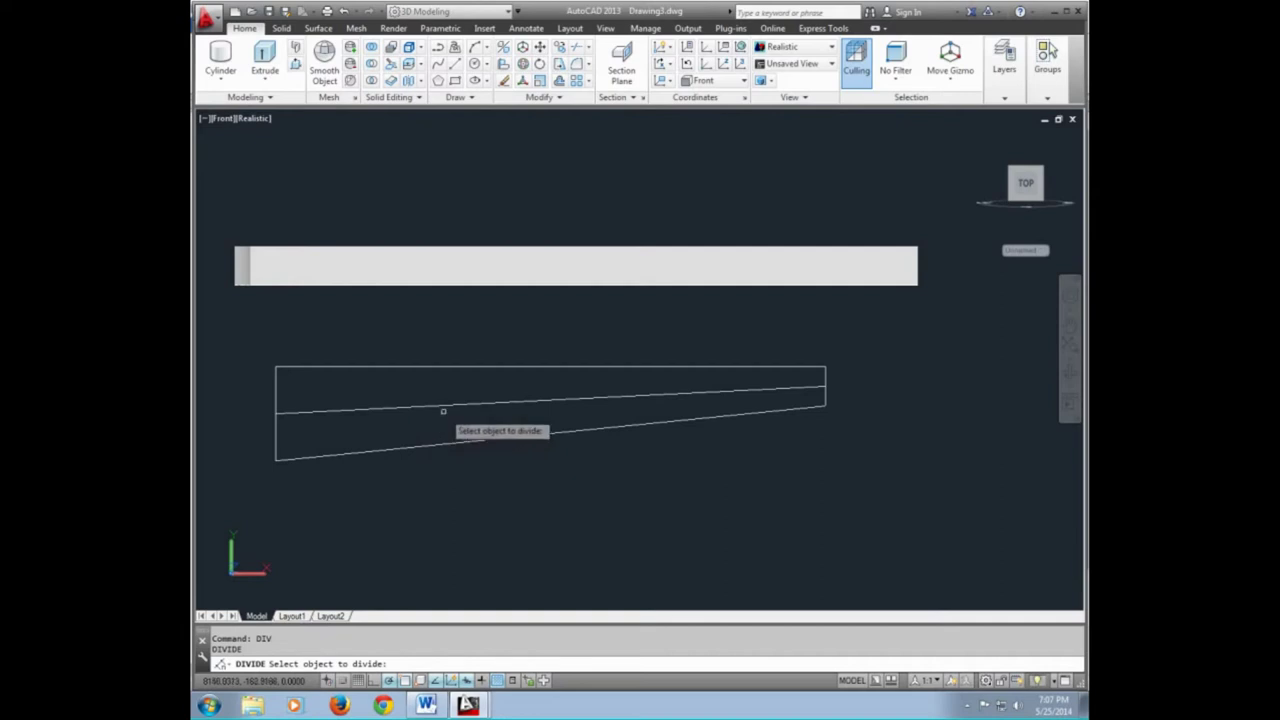
left_click(444, 405)
left_click(444, 405)
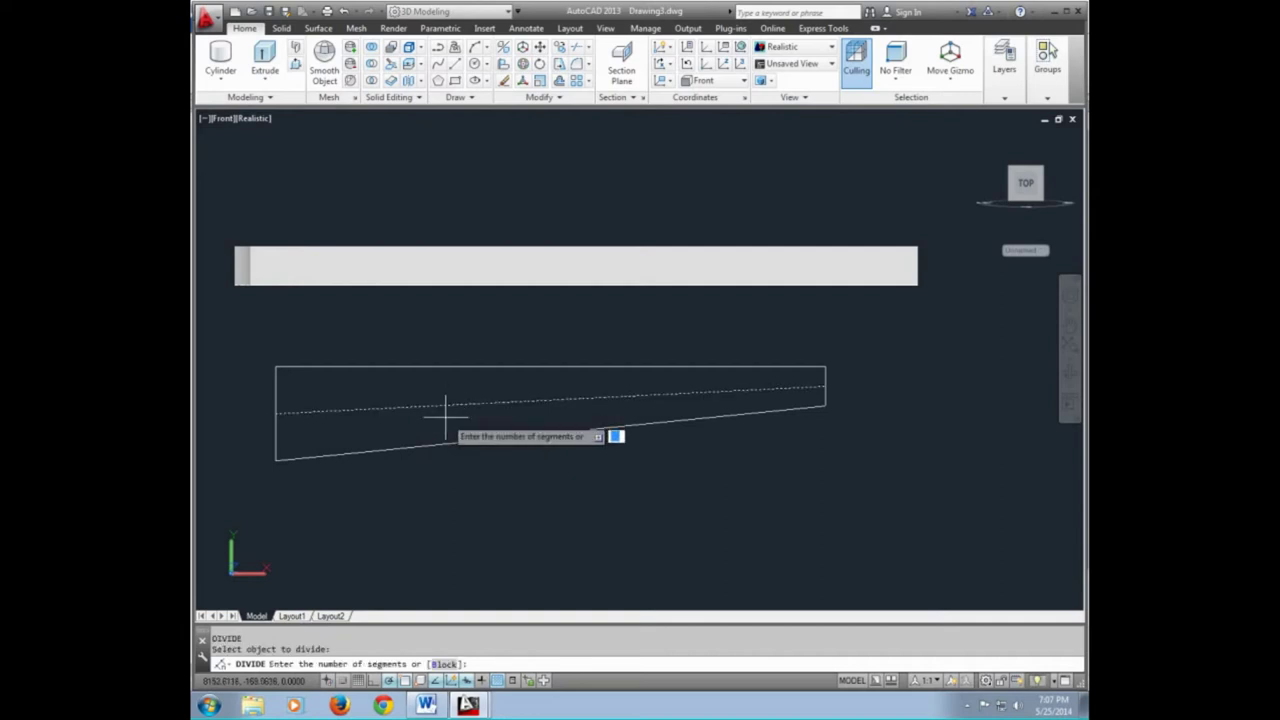
type("5")
key("Return")
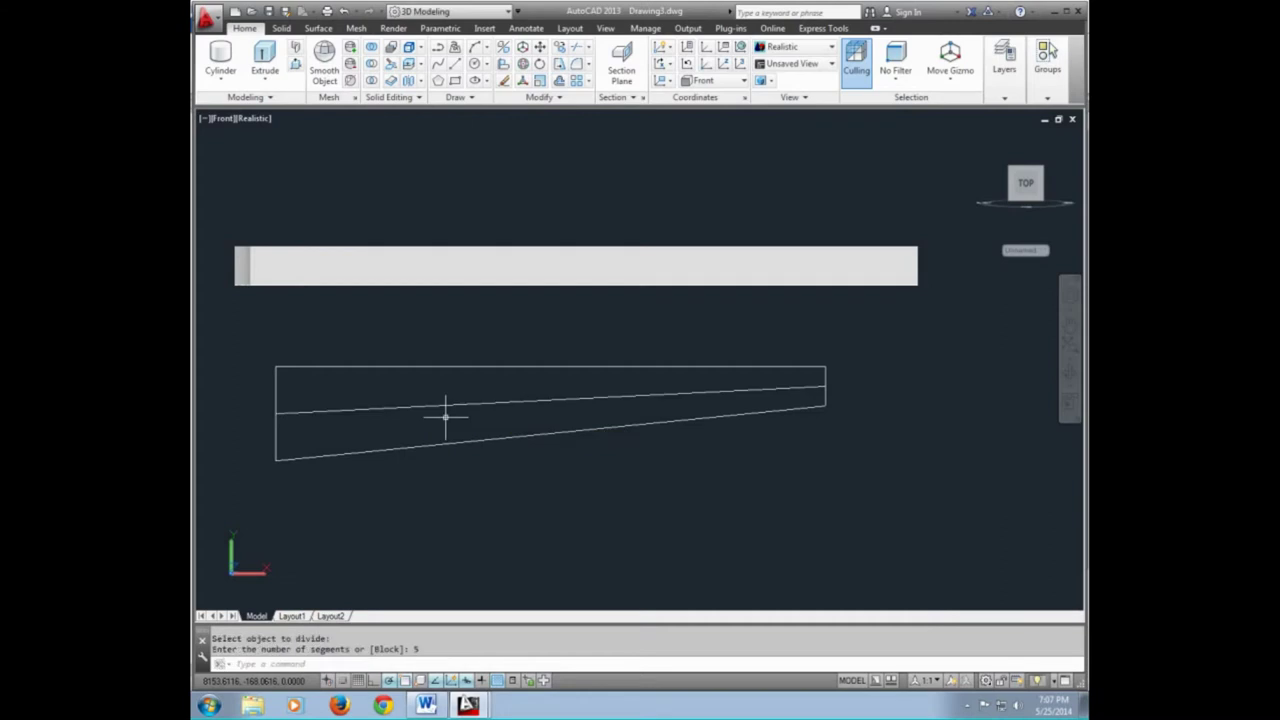
Set PDMODE to 2 so the division points display as crosses
type("pdmod")
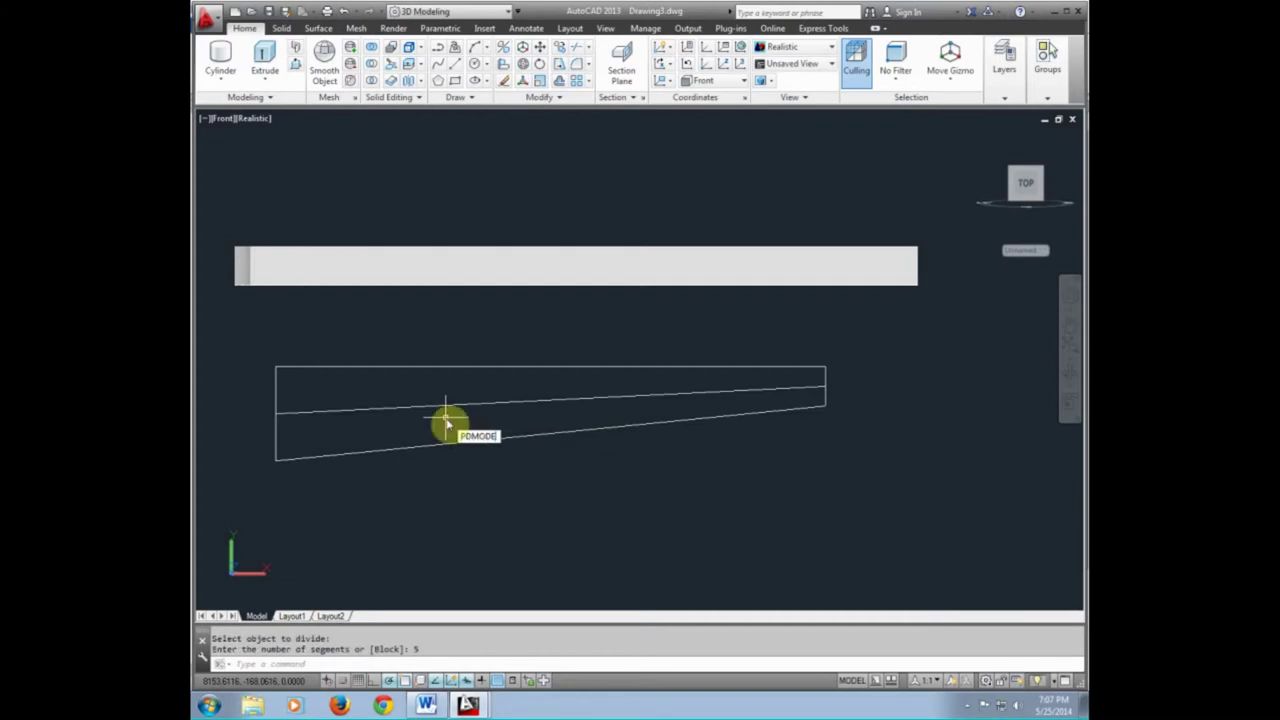
key("Return")
type("2")
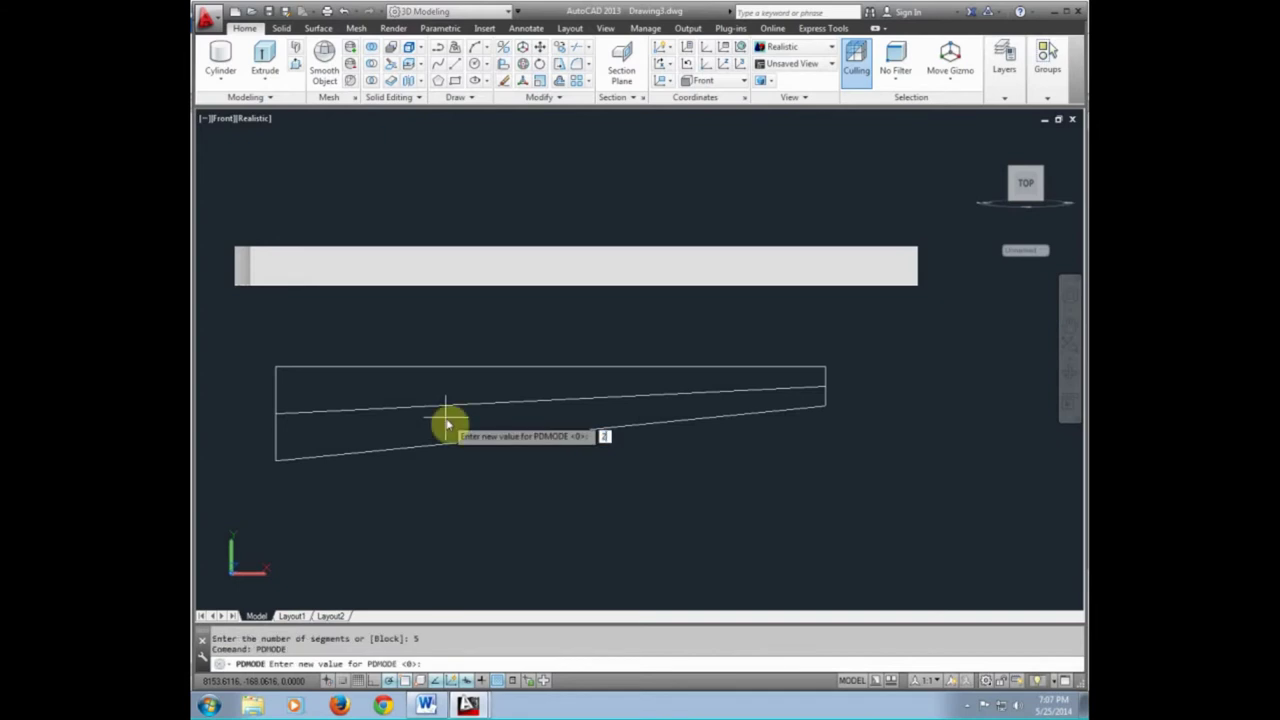
key("Return")
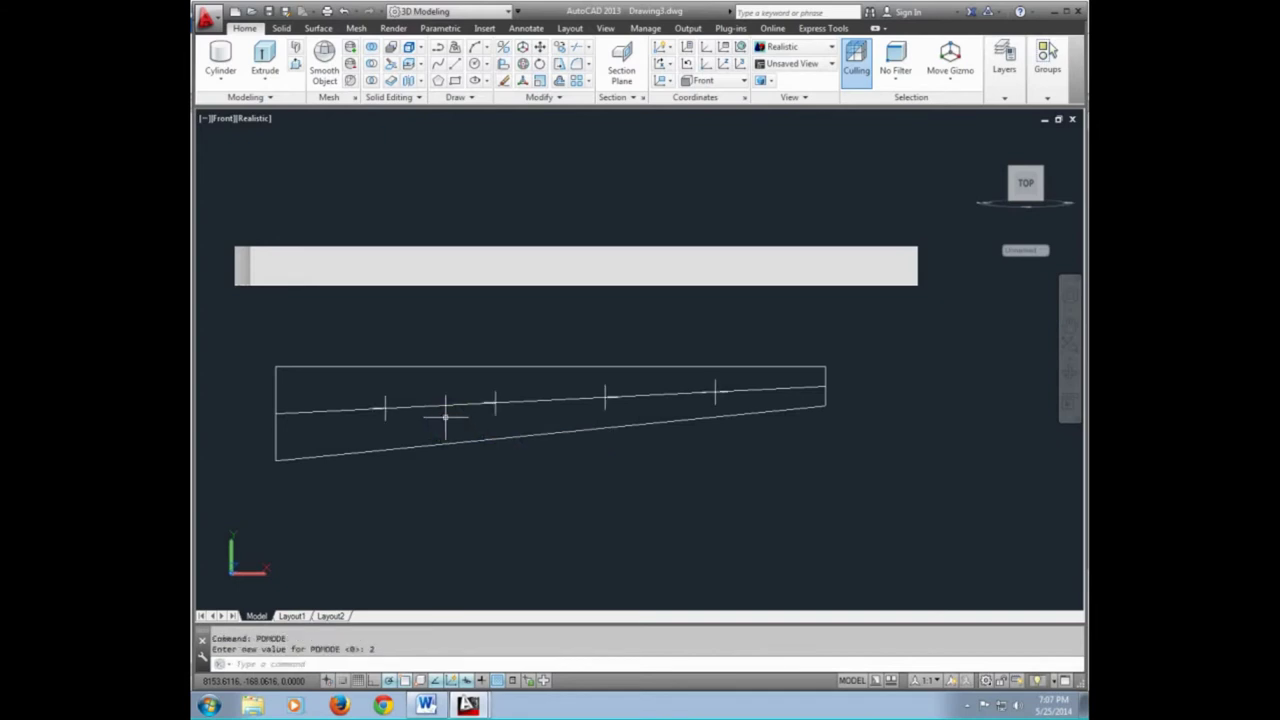
scroll(384, 410, "up", 2)
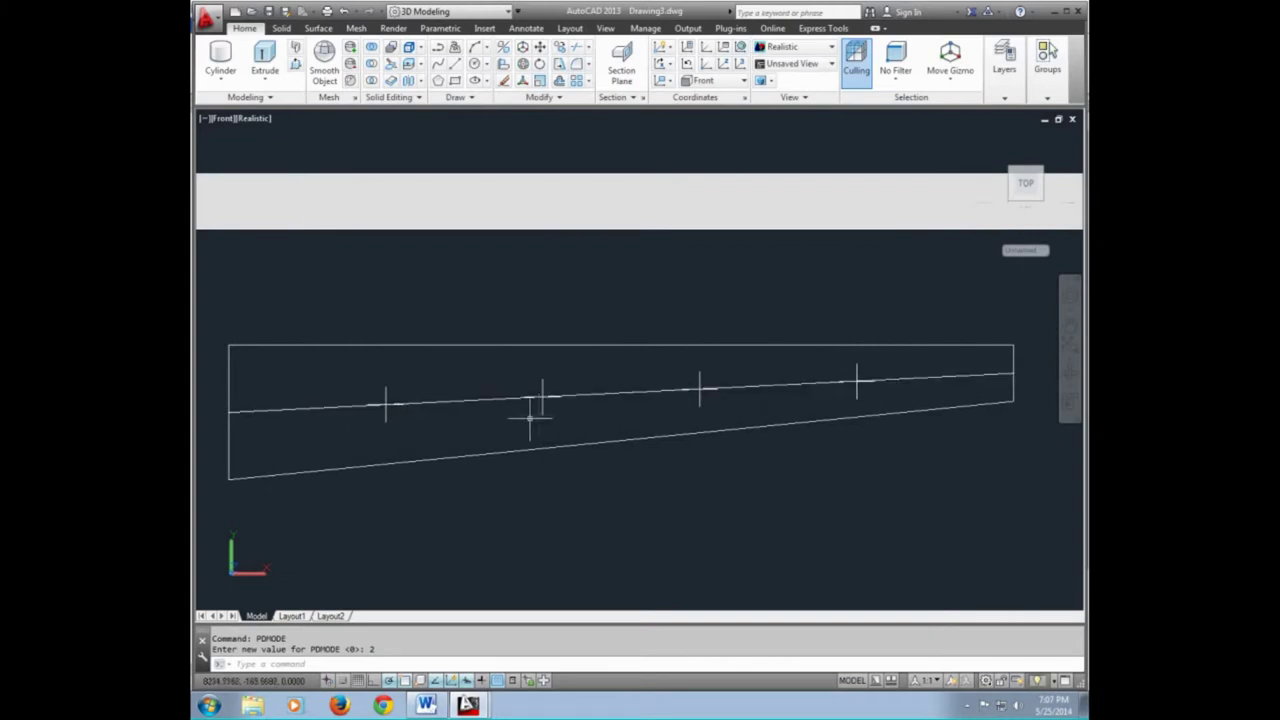
Draw circles of radius 40 and 35 on the first two division points
scroll(484, 450, "down", 2)
scroll(409, 460, "up", 2)
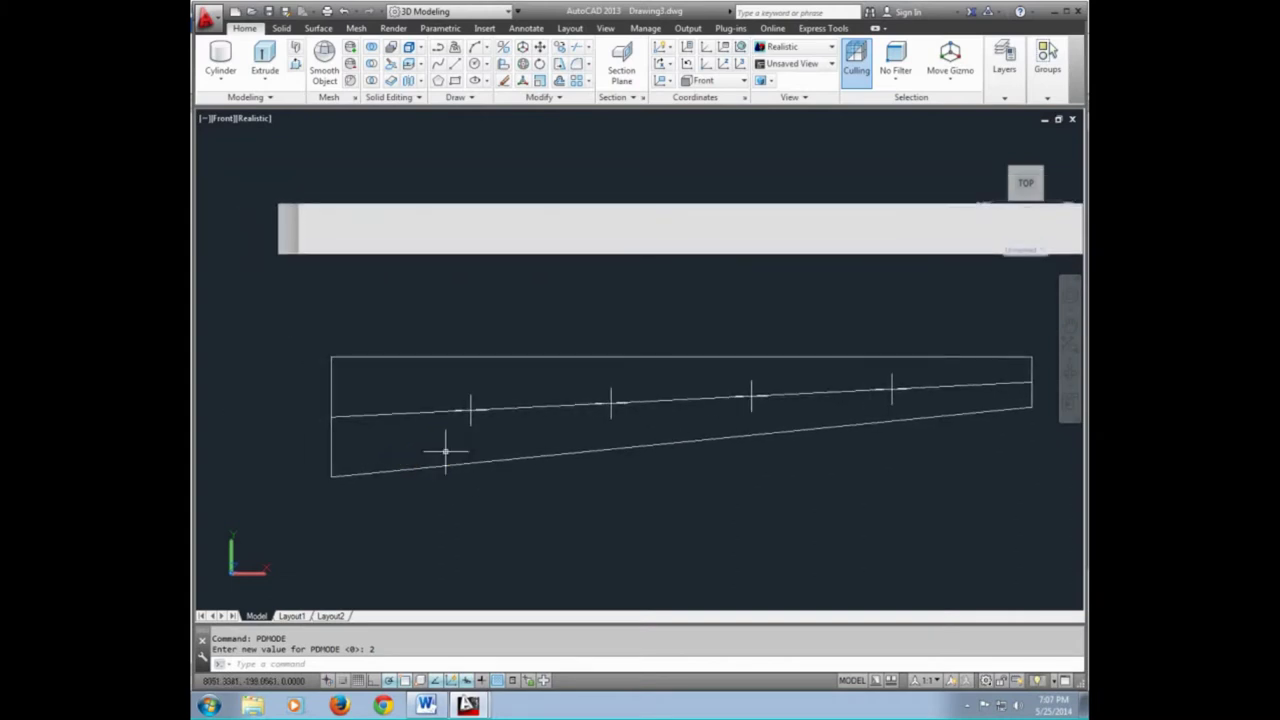
type("c")
key("Return")
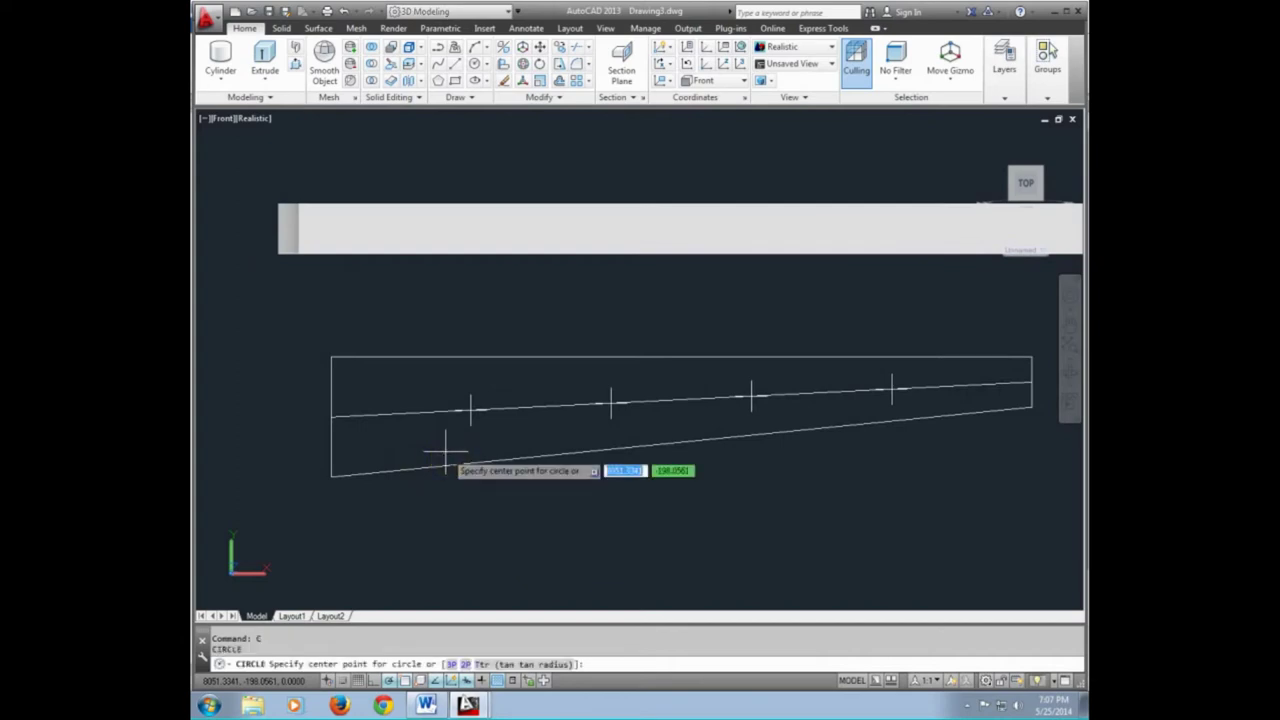
scroll(459, 436, "up", 1)
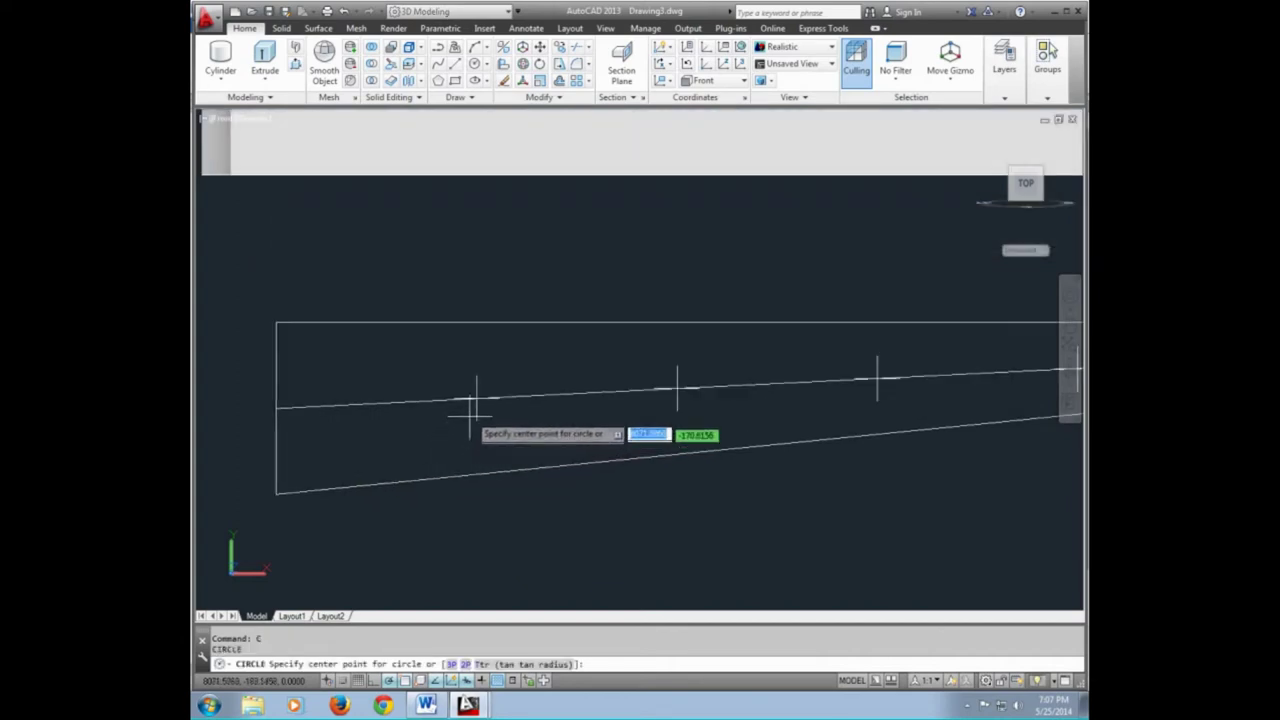
left_click(476, 398)
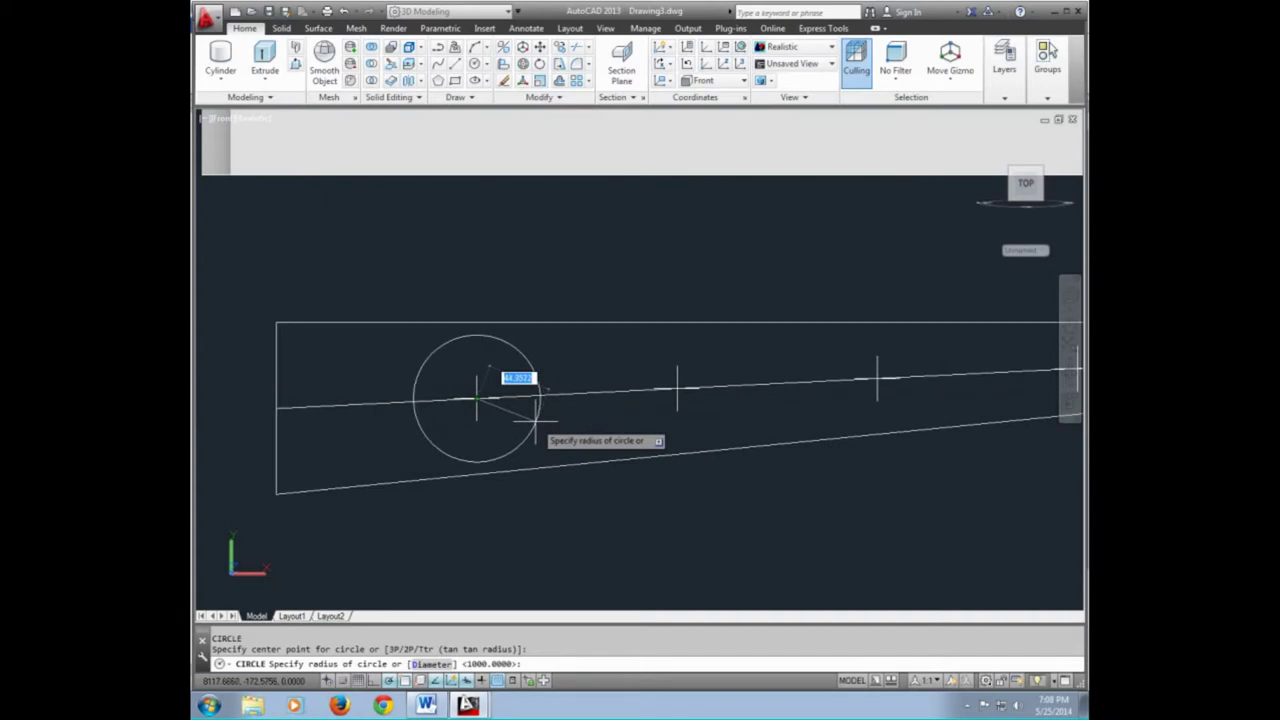
type("40")
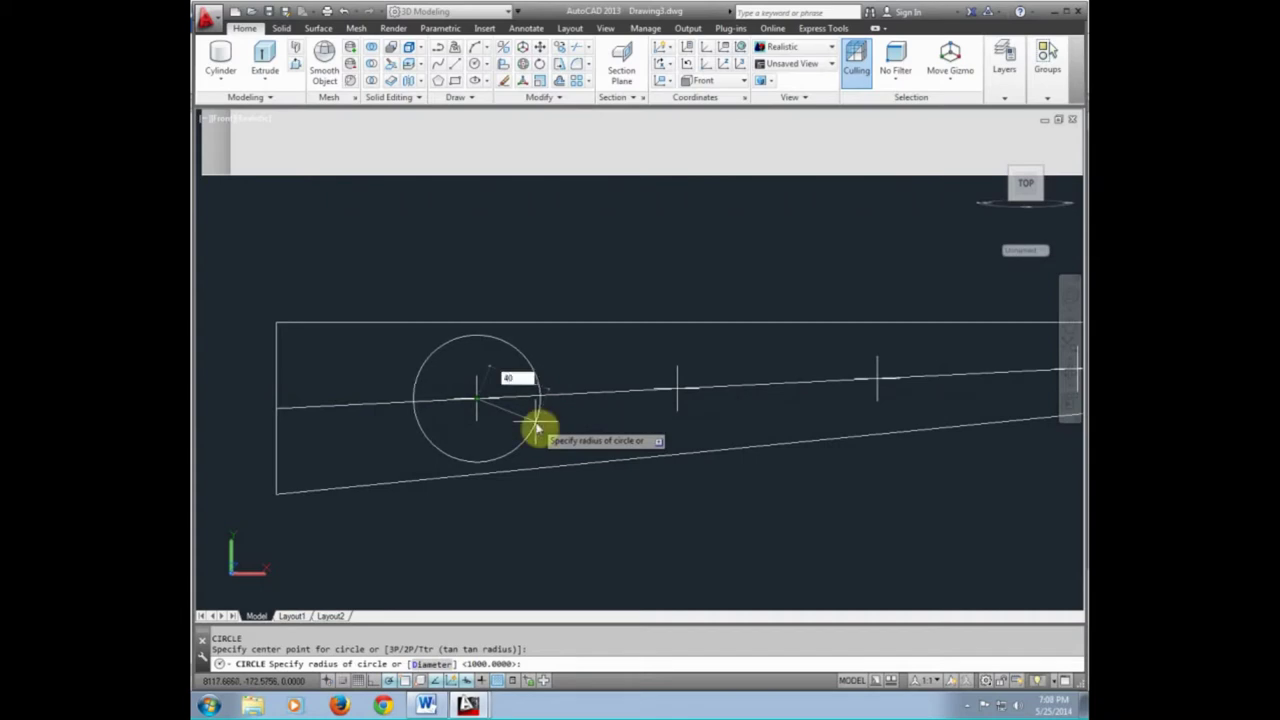
key("Return")
middle_click_drag(597, 429, 526, 423)
key("Return")
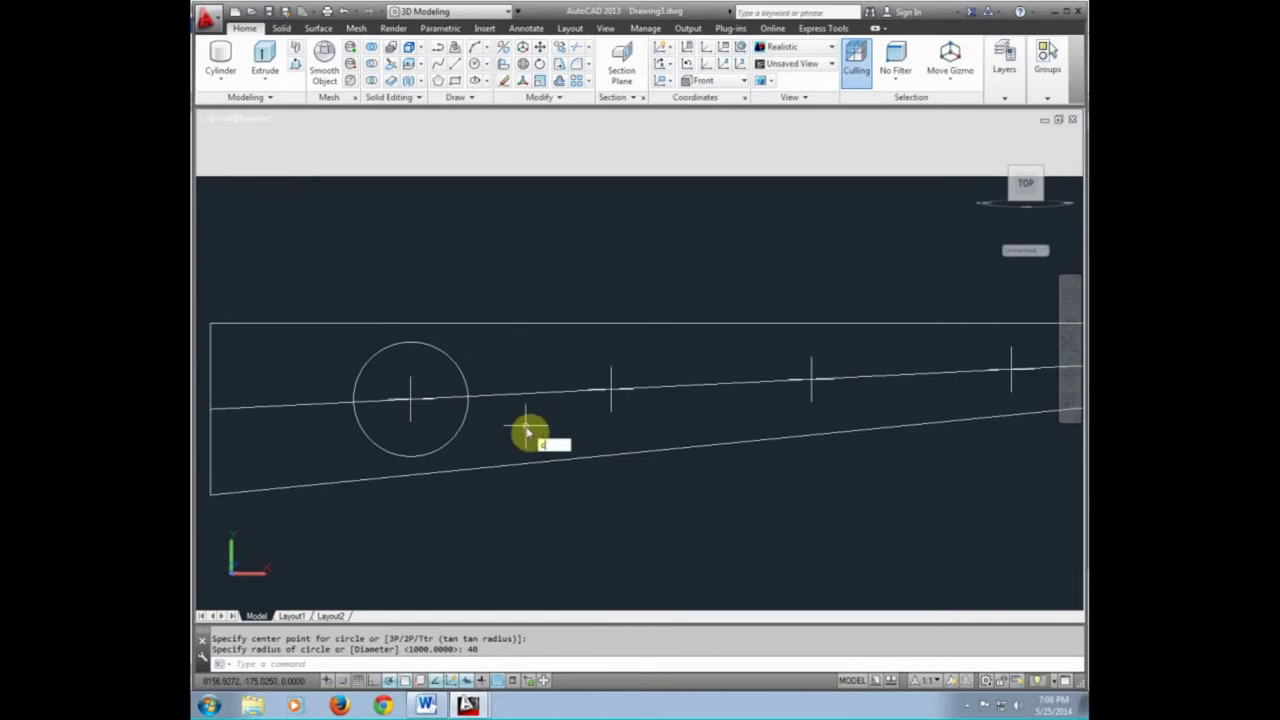
left_click(611, 389)
type("4")
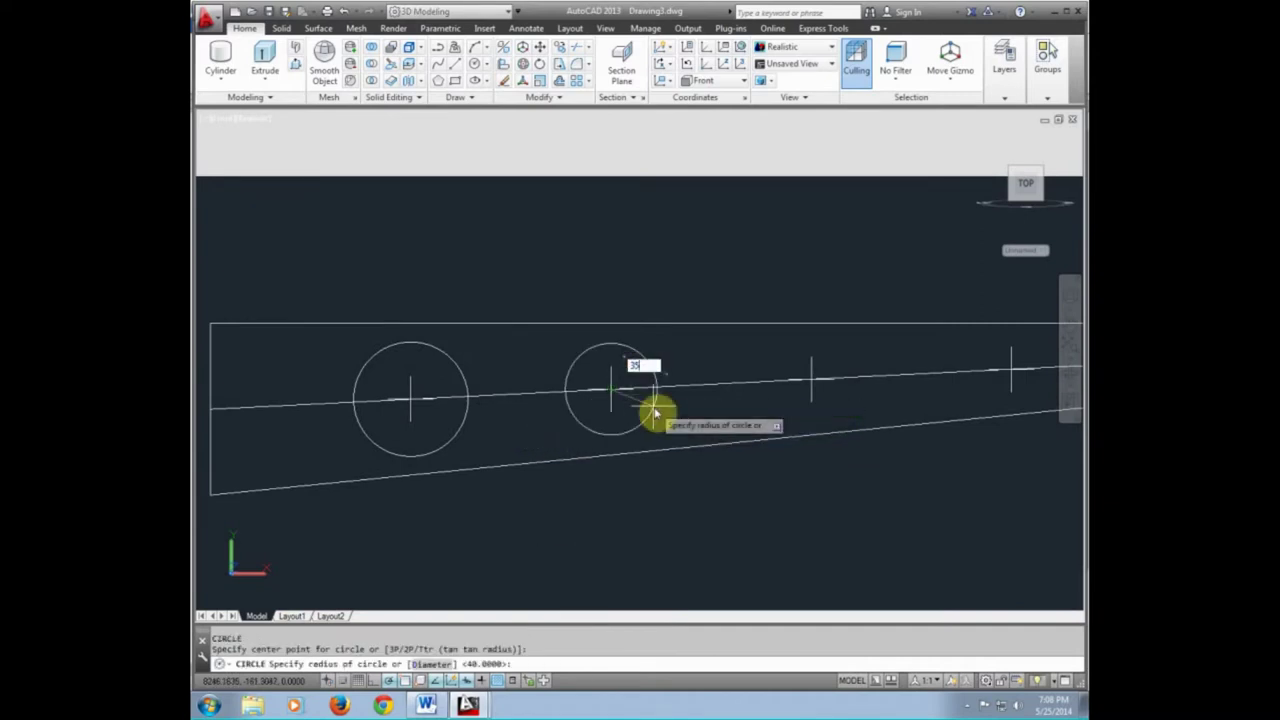
key("Return")
Draw circles of radius 30 and 25 on the remaining two points toward the narrow end
middle_click_drag(724, 421, 571, 463)
key("Return")
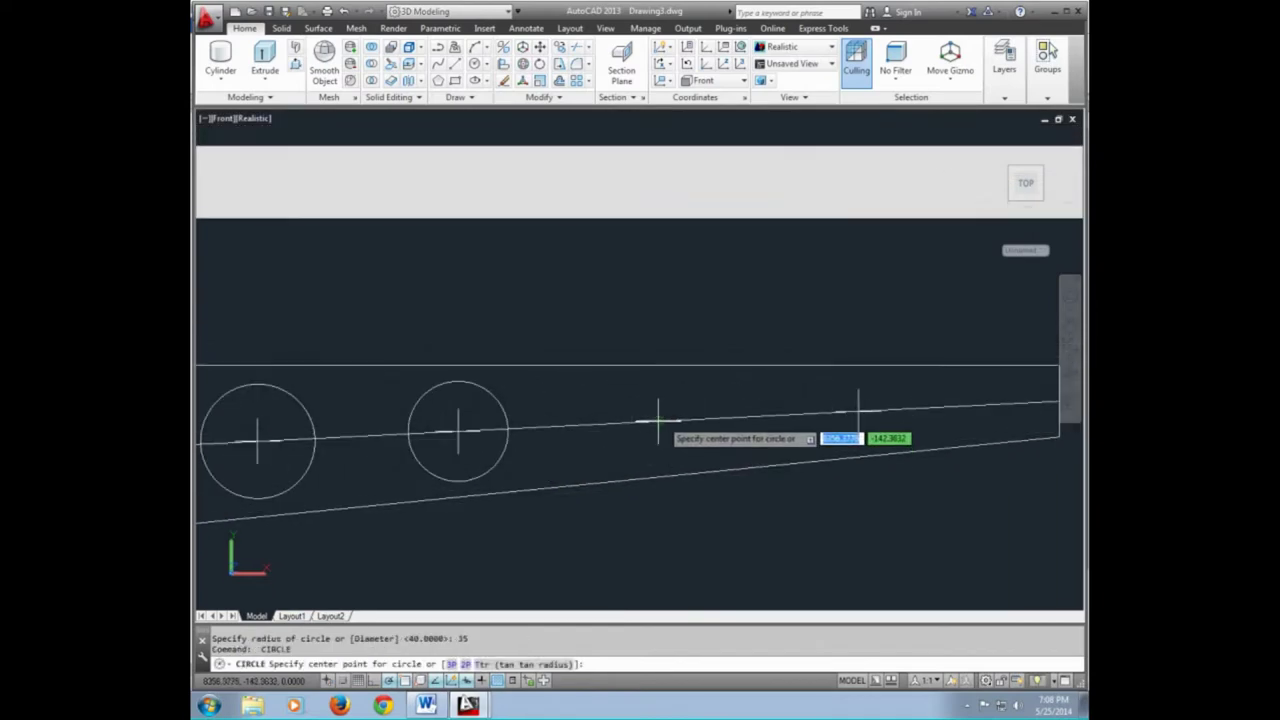
left_click(657, 421)
type("3")
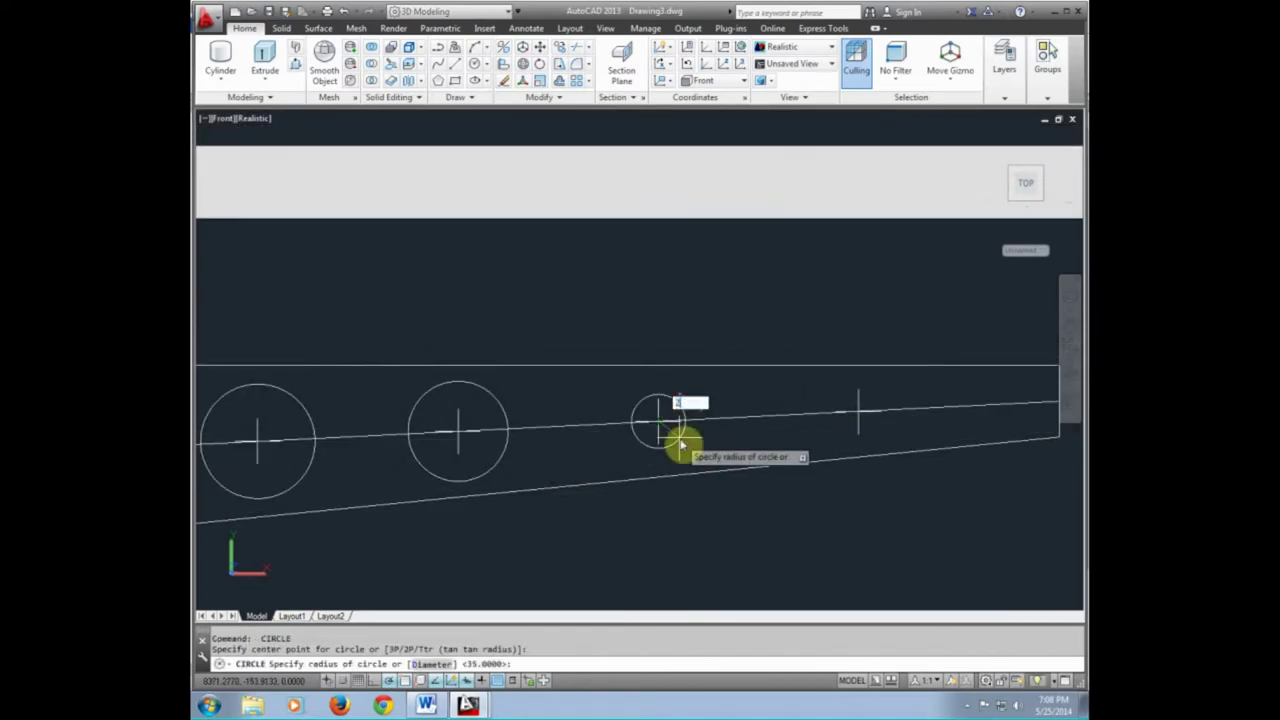
type("0")
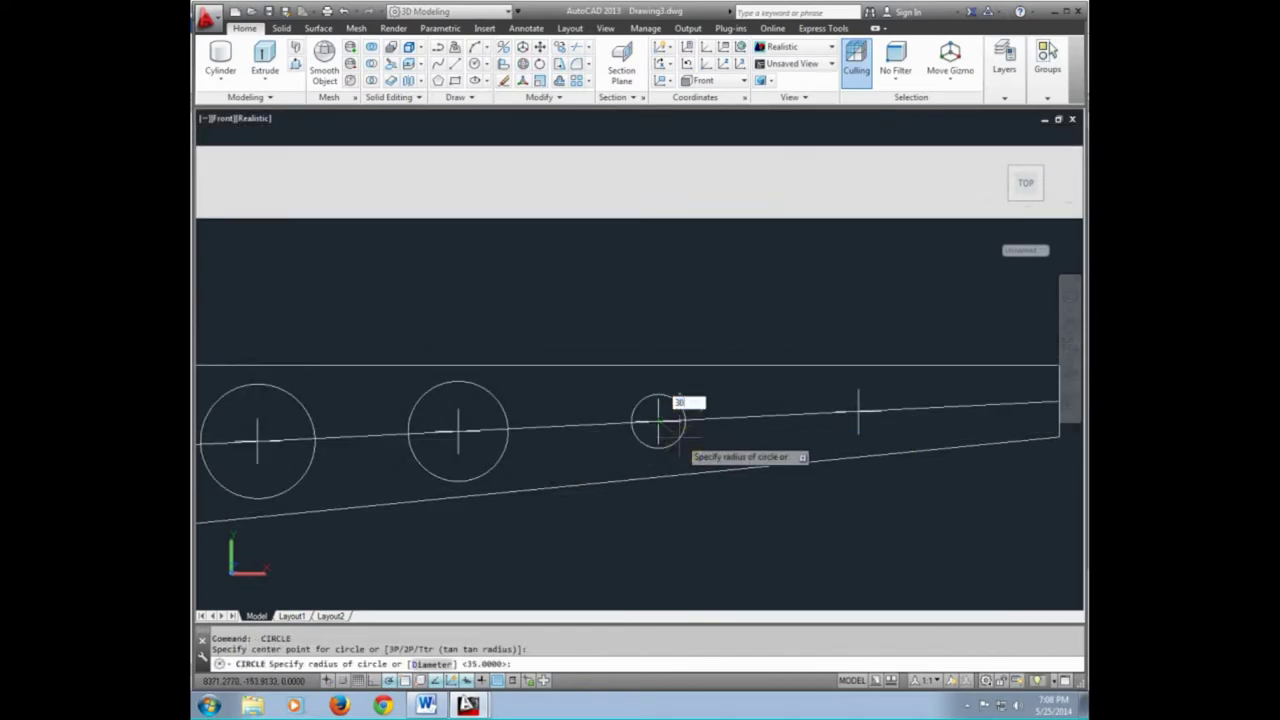
key("Return")
key("Return")
left_click(858, 412)
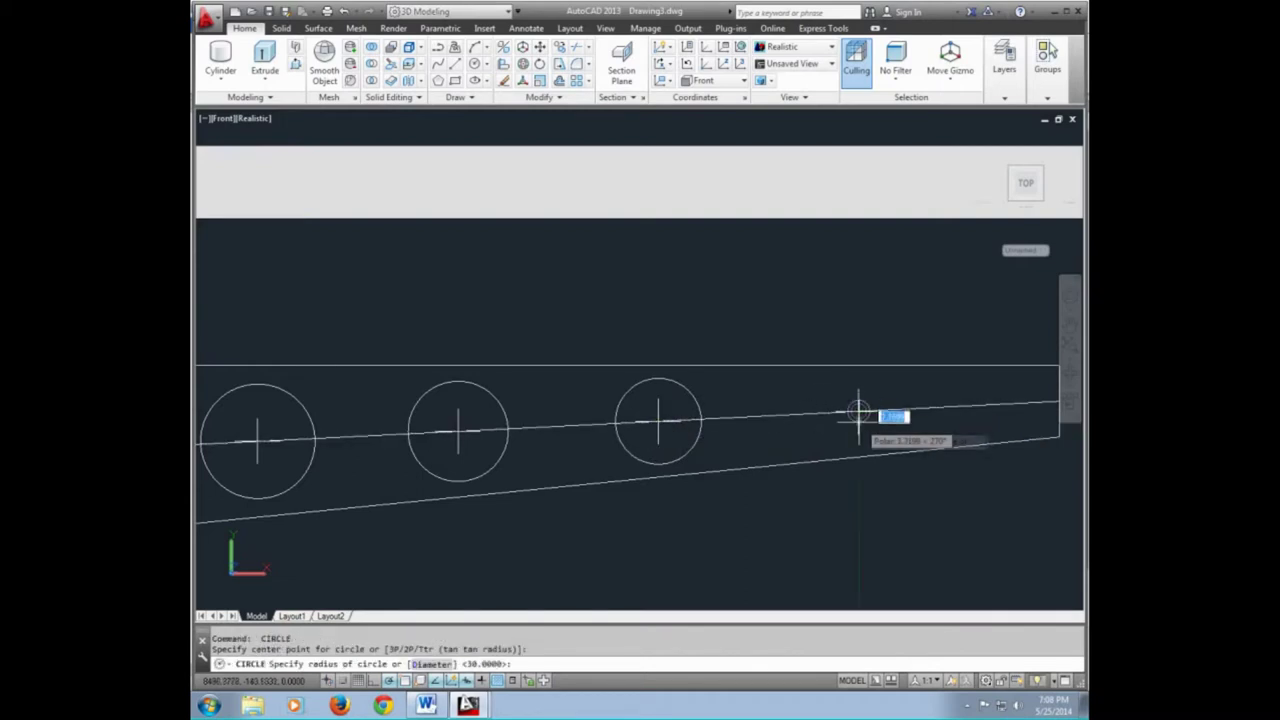
type("25")
key("Return")
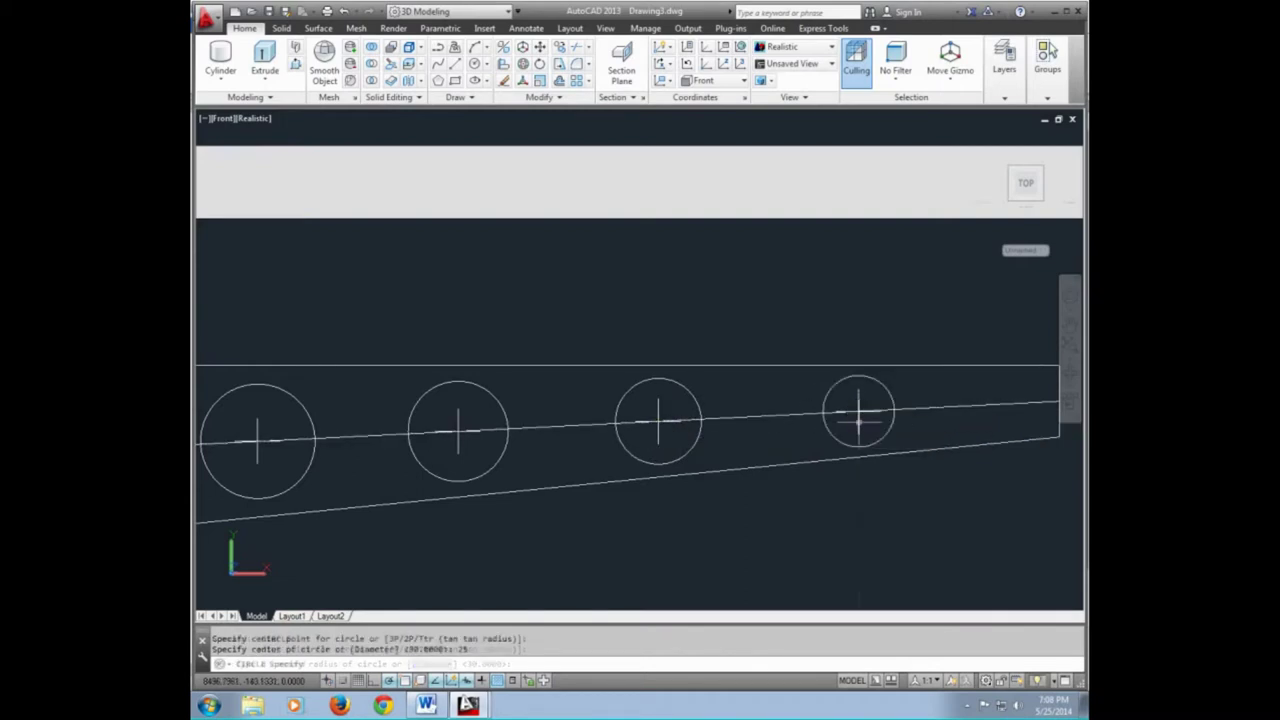
middle_click_drag(513, 471, 531, 462)
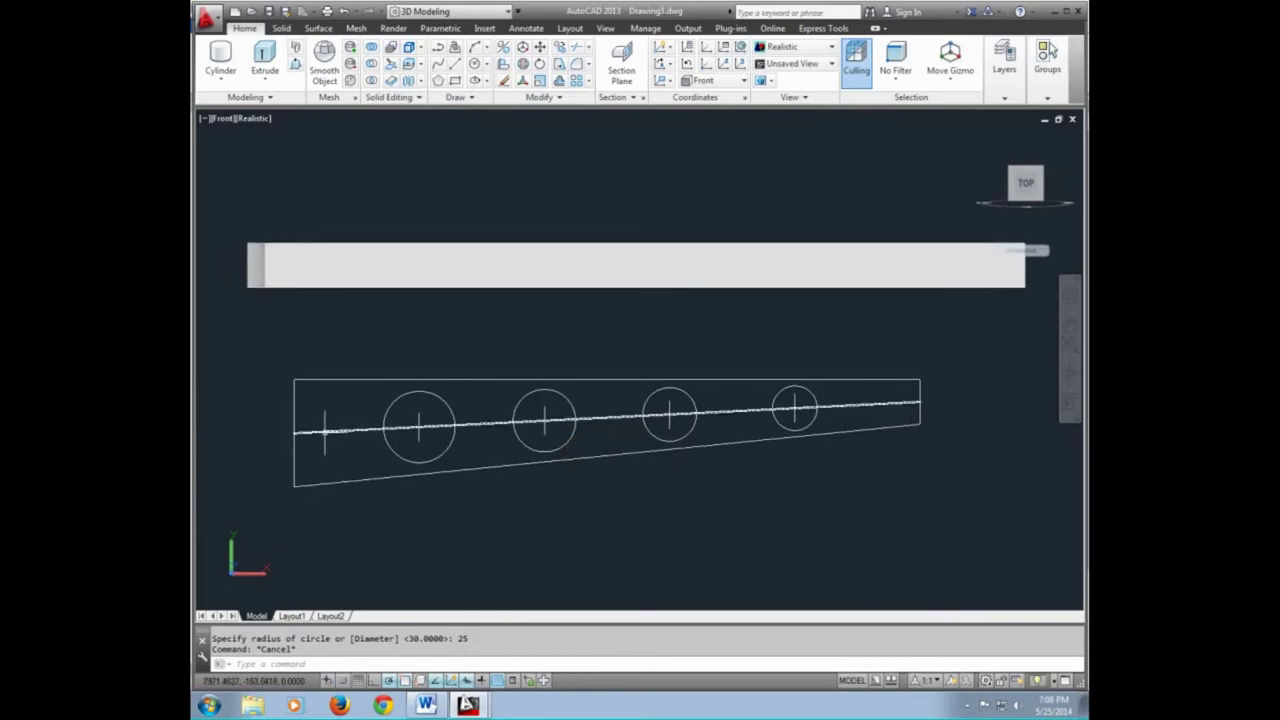
left_click(324, 432)
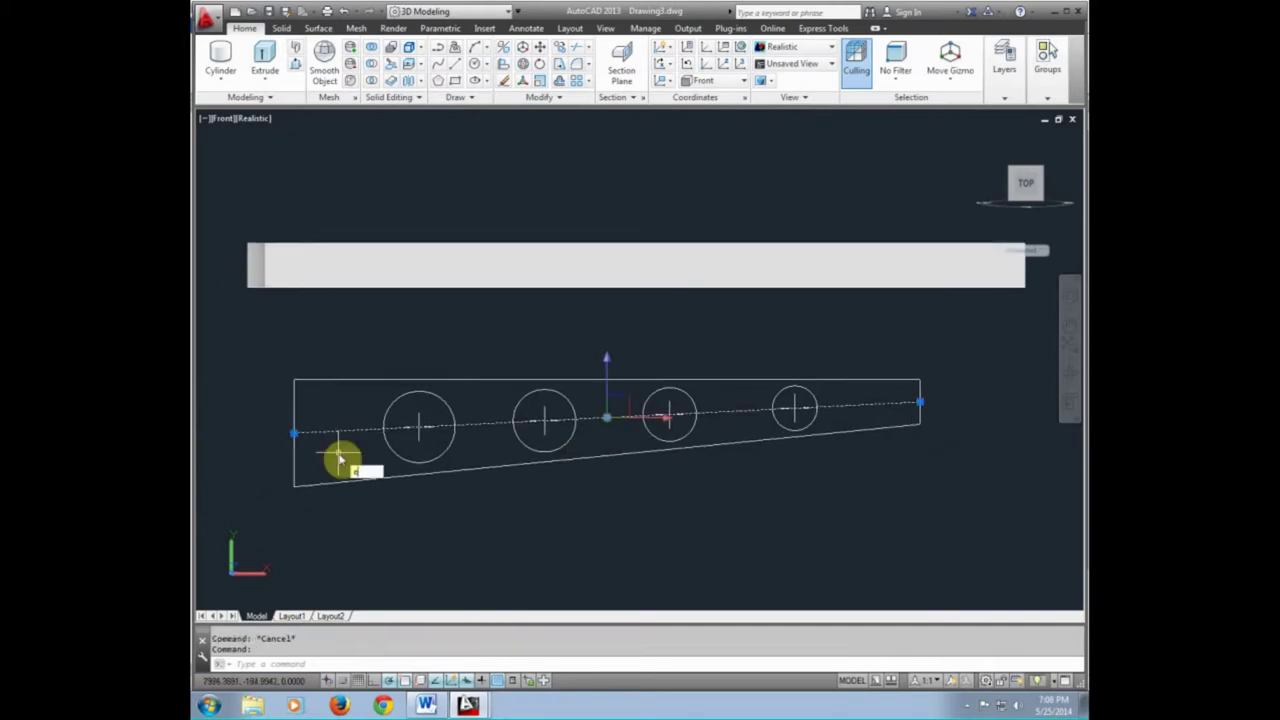
type("E")
Erase the sloped centre line and set PDMODE back to 0
key("Return")
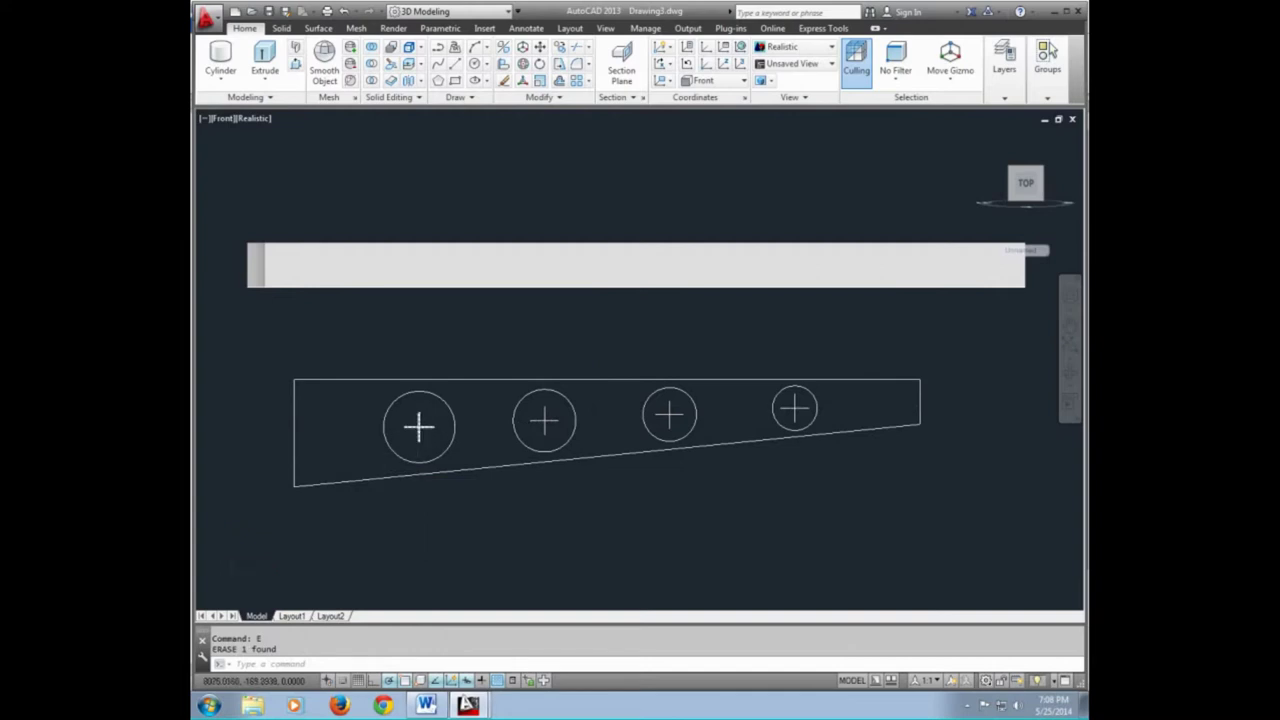
scroll(419, 428, "up", 2)
scroll(419, 424, "down", 2)
type("p")
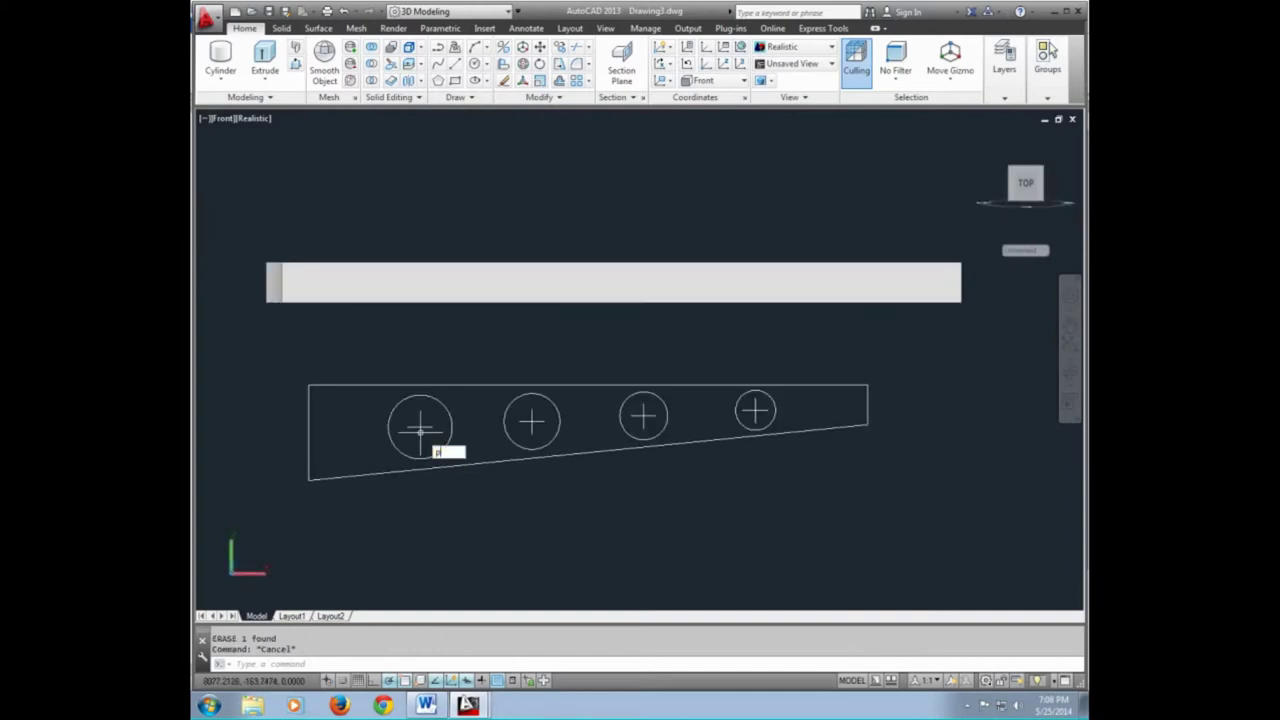
type("dmod")
key("Return")
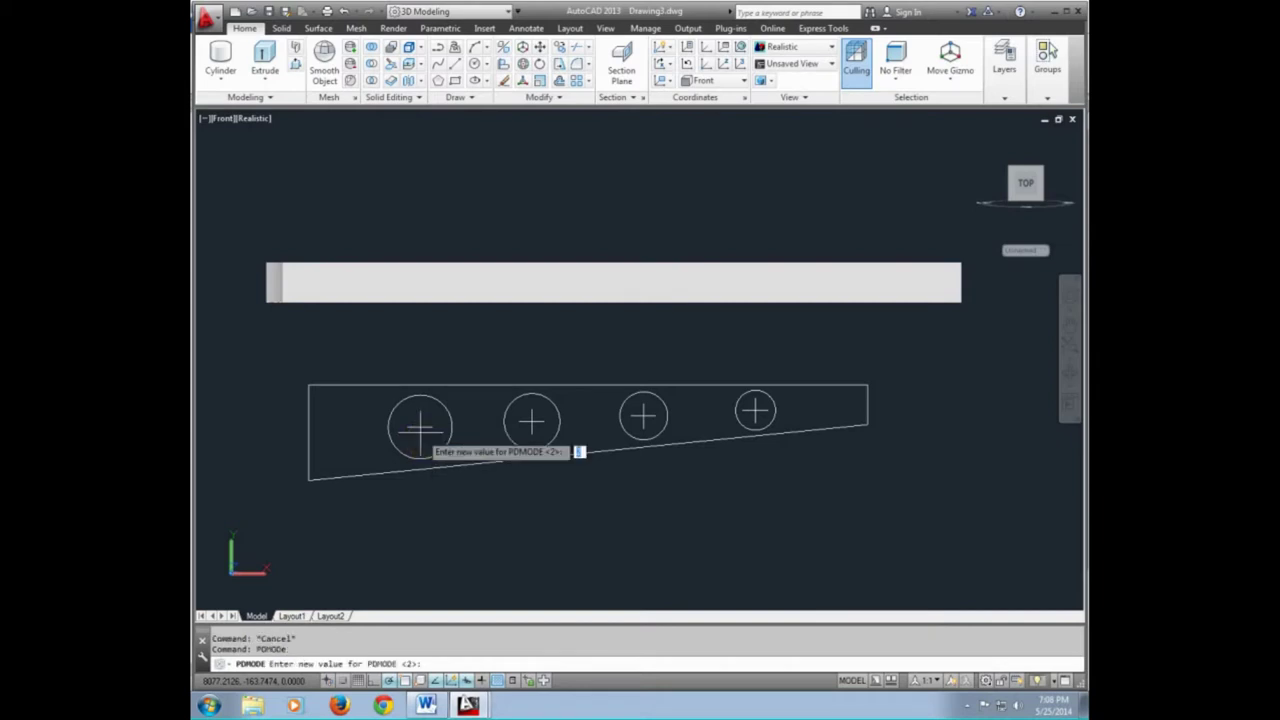
type("0")
key("Return")
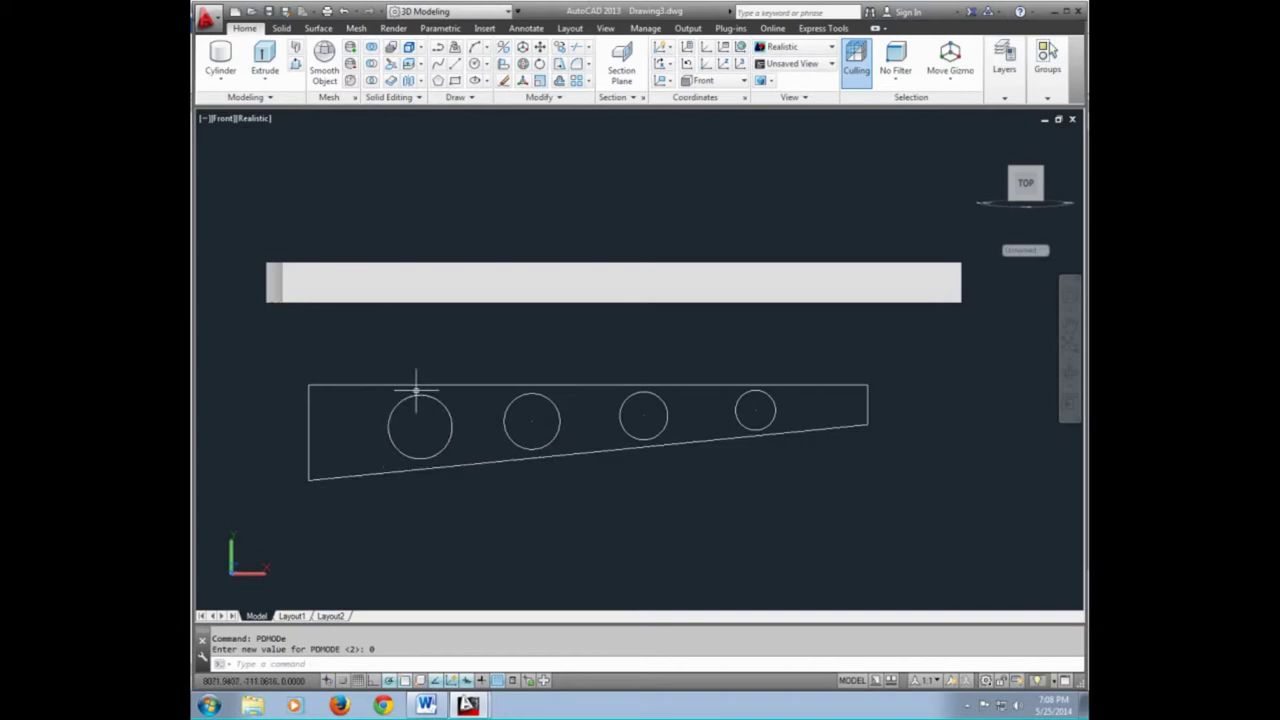
left_click(221, 120)
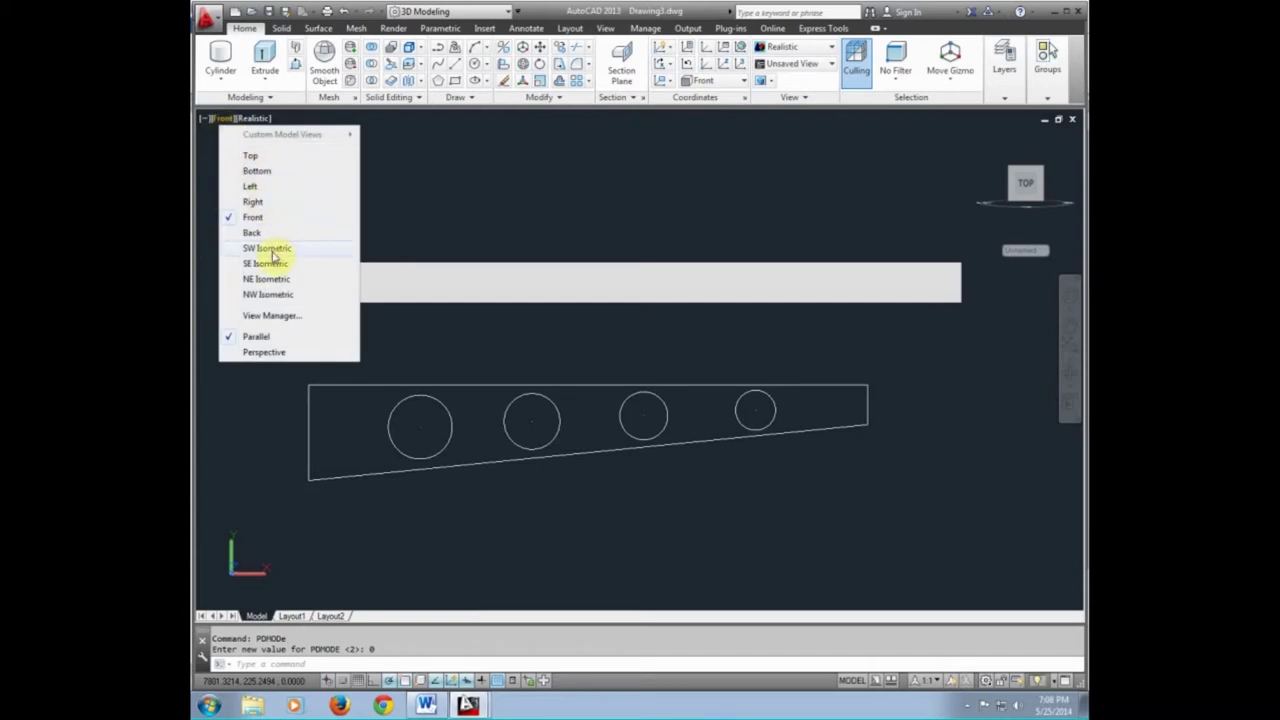
In SW Isometric, press-pull the plate area around the four holes 30 units into a solid
left_click(272, 251)
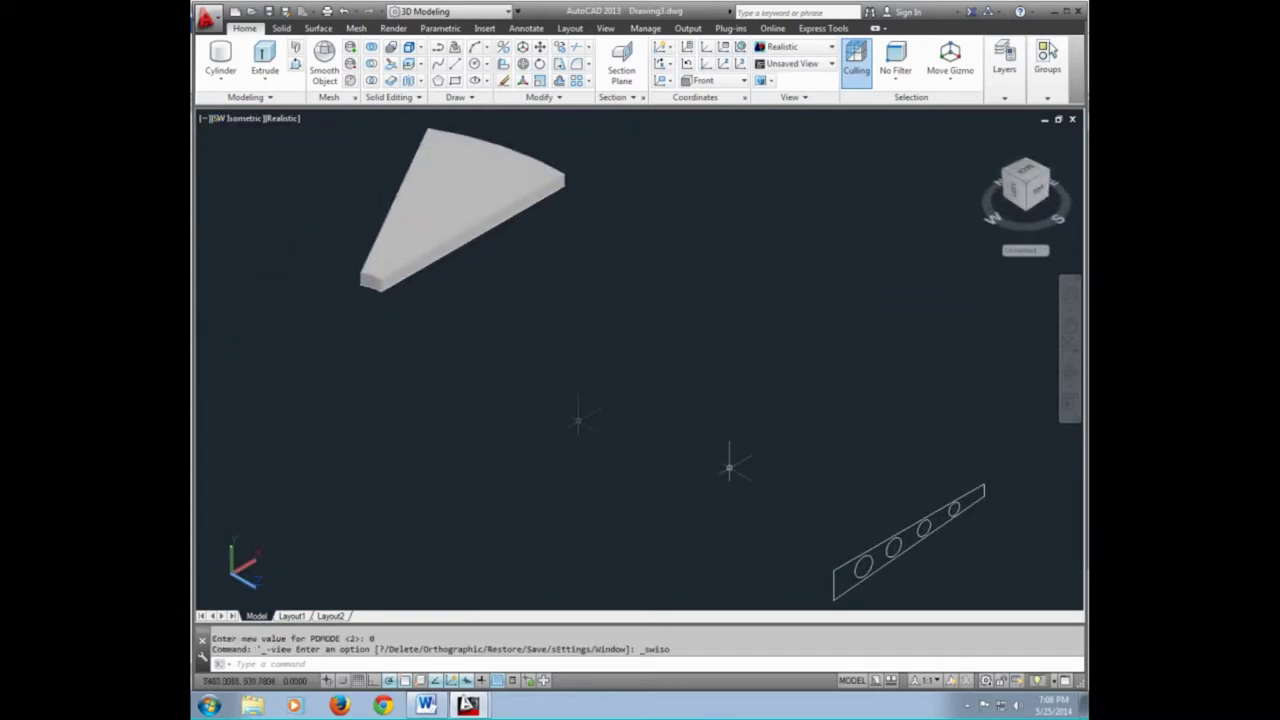
scroll(728, 465, "down", 1)
scroll(706, 452, "down", 1)
scroll(703, 454, "down", 1)
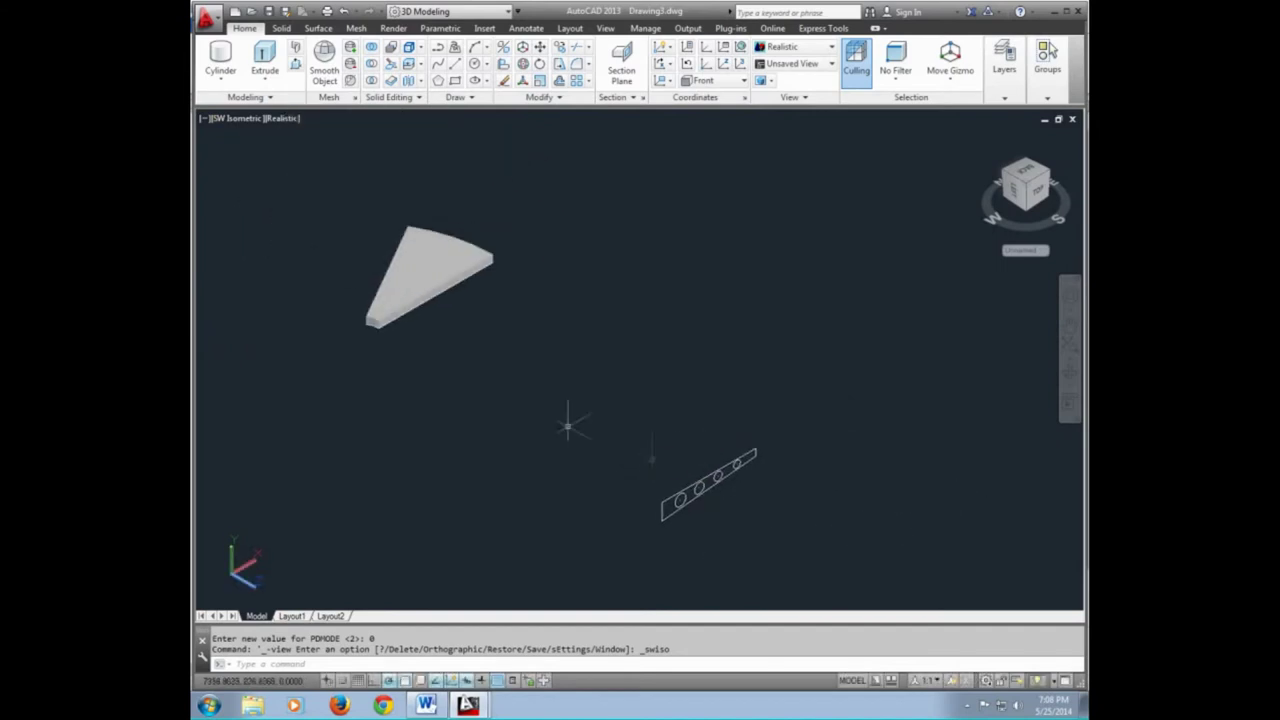
left_click(294, 66)
scroll(700, 490, "up", 1)
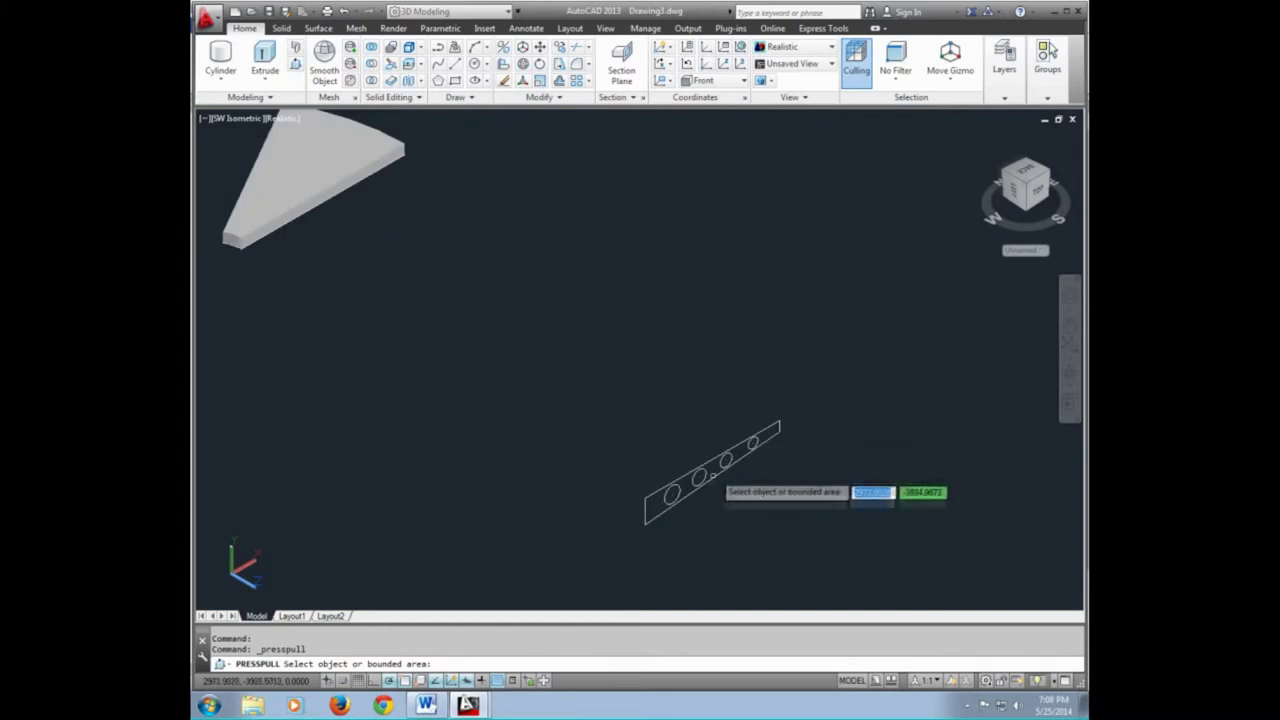
left_click(690, 440)
scroll(688, 436, "up", 1)
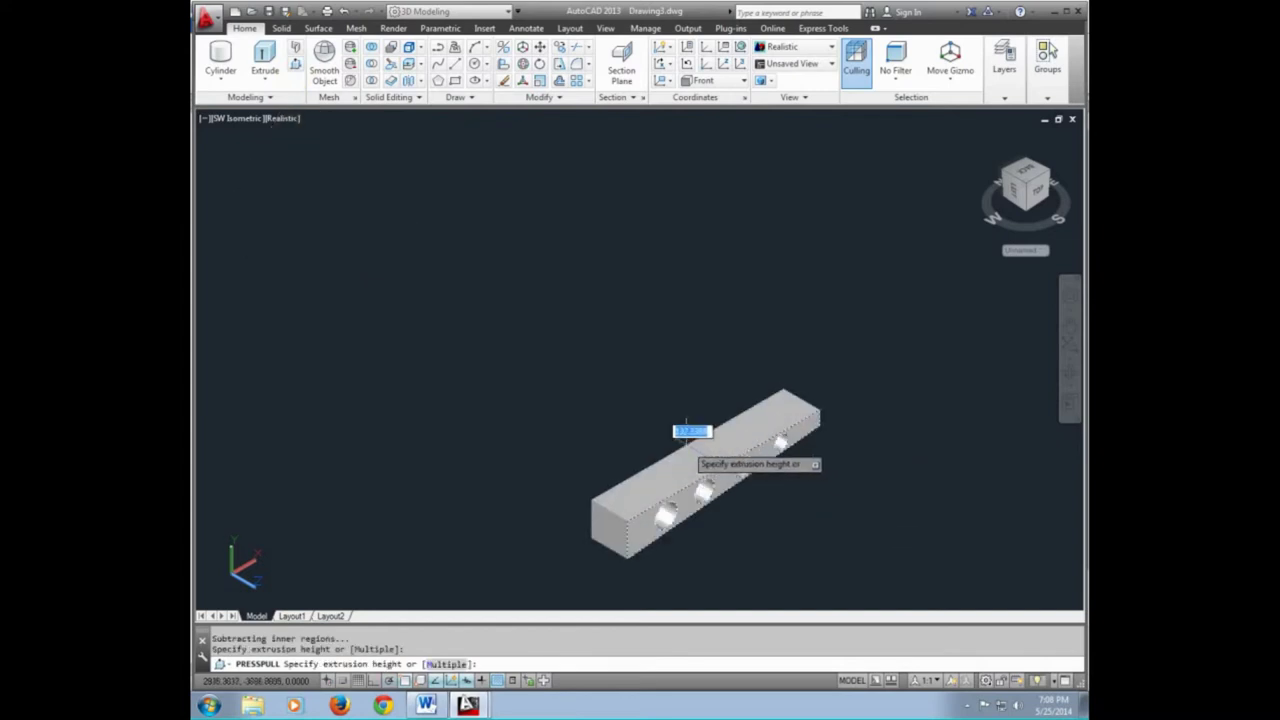
scroll(686, 432, "up", 1)
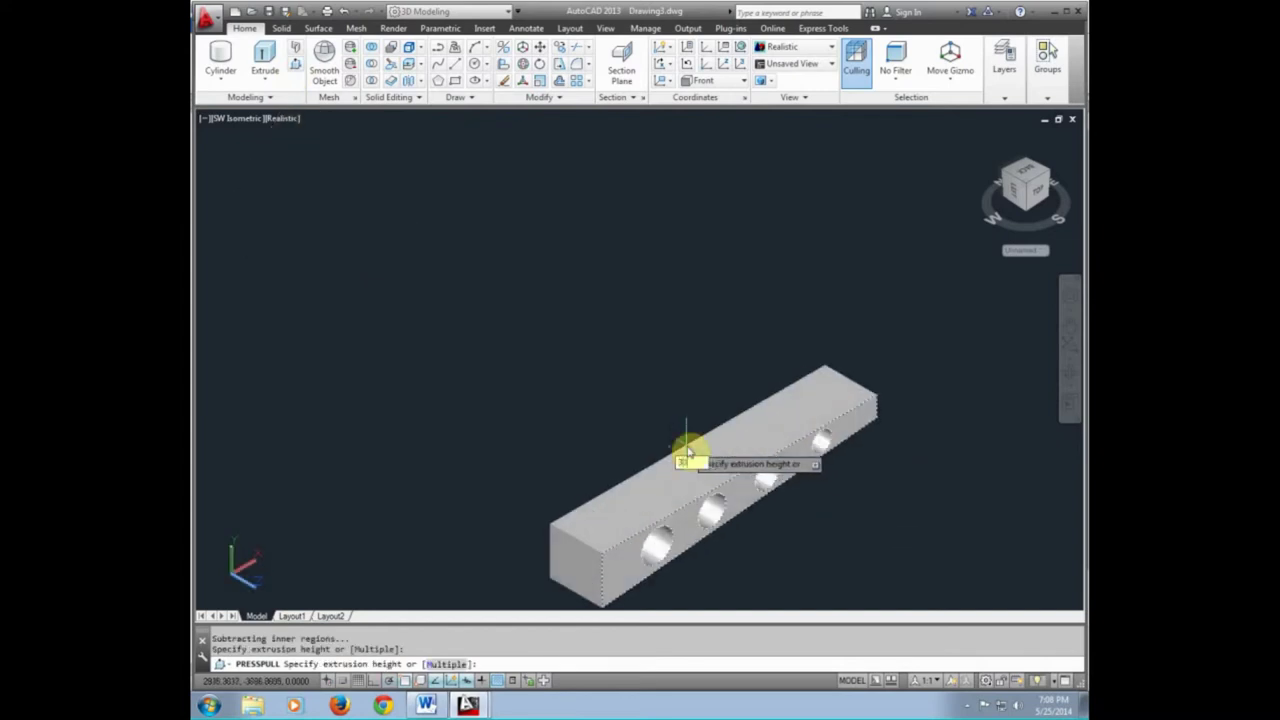
key("Return")
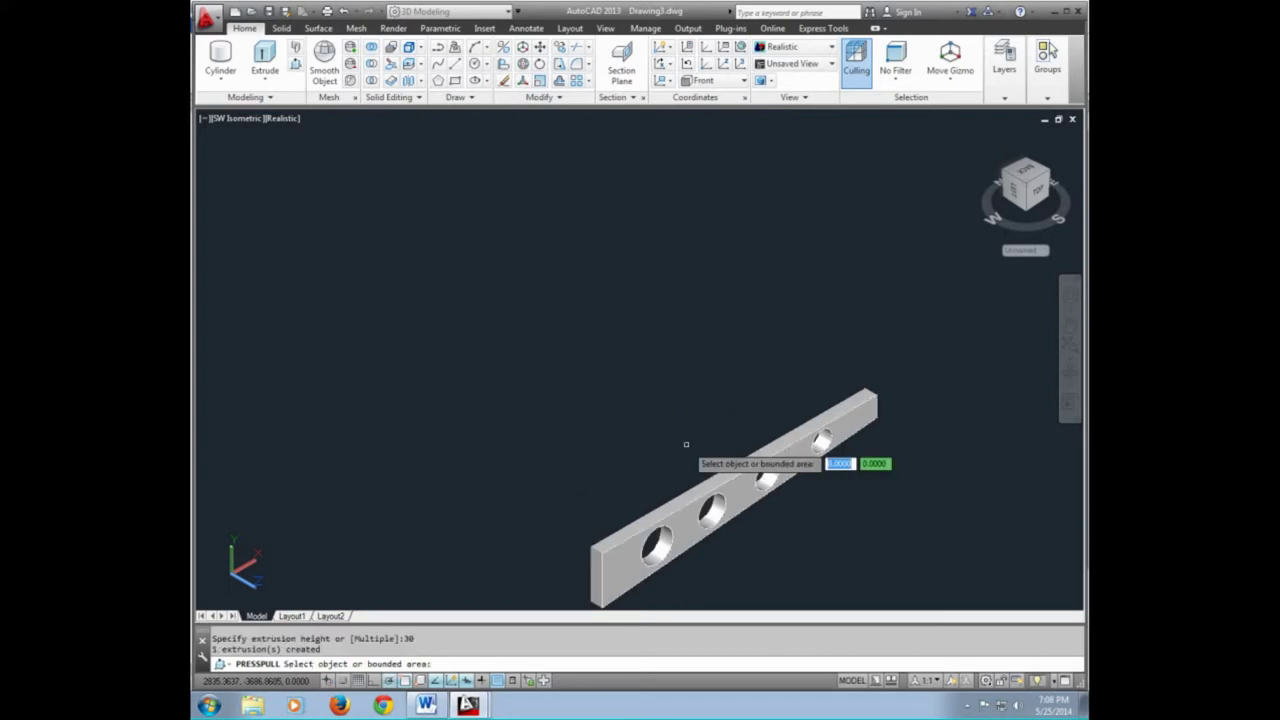
key("Escape")
key("Escape")
scroll(686, 436, "down", 2)
scroll(686, 436, "down", 3)
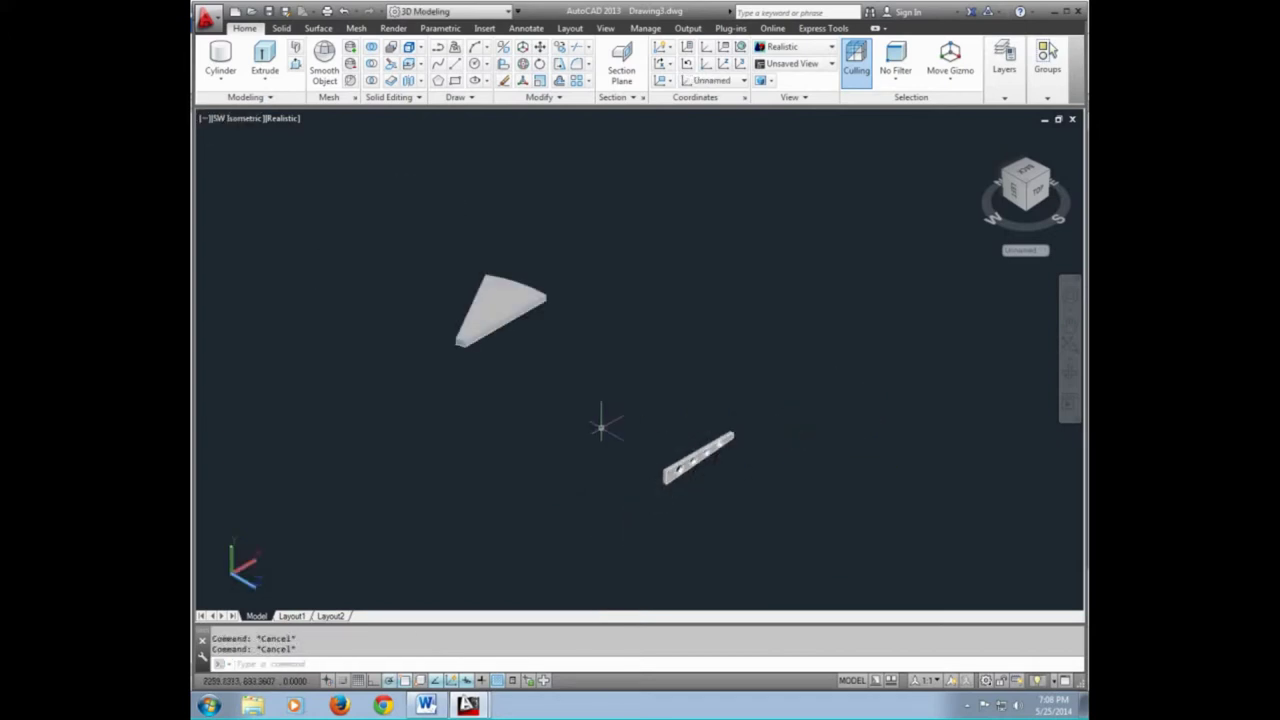
scroll(598, 424, "up", 2)
Move the perforated bar from its edge midpoint to the midpoint of the wedge tread's straight edge
middle_click_drag(598, 424, 606, 437)
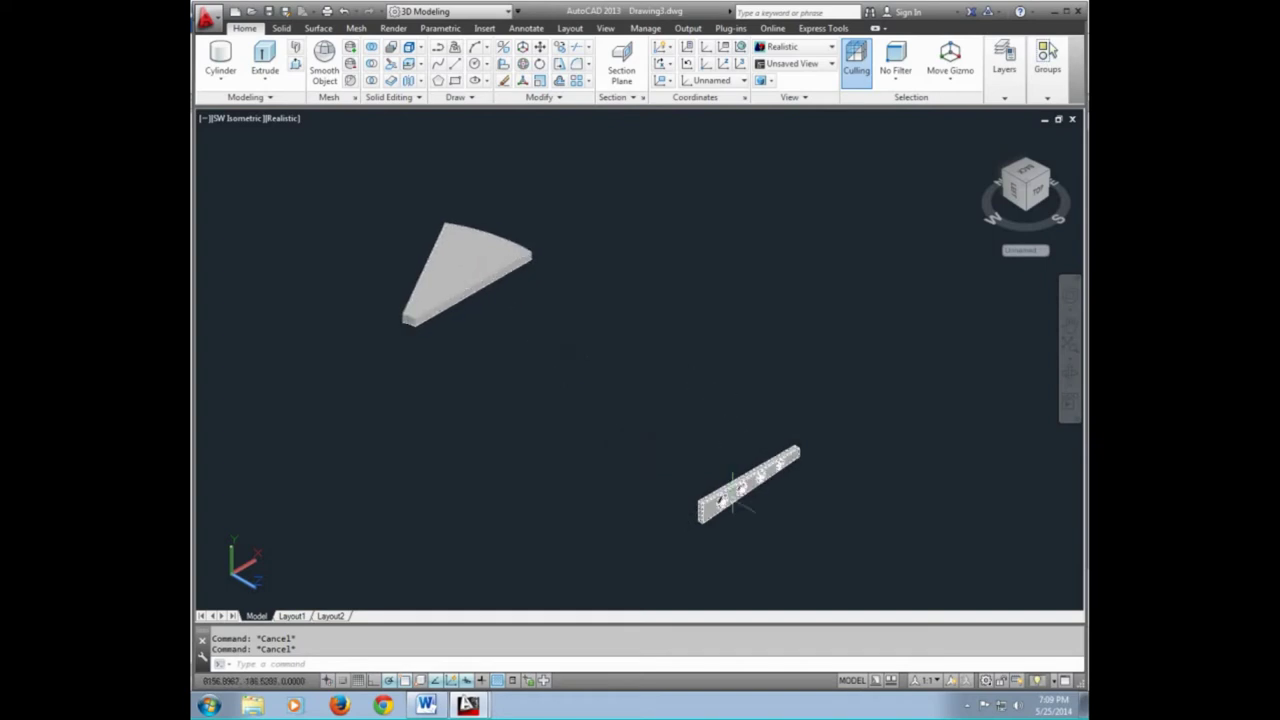
scroll(703, 522, "up", 2)
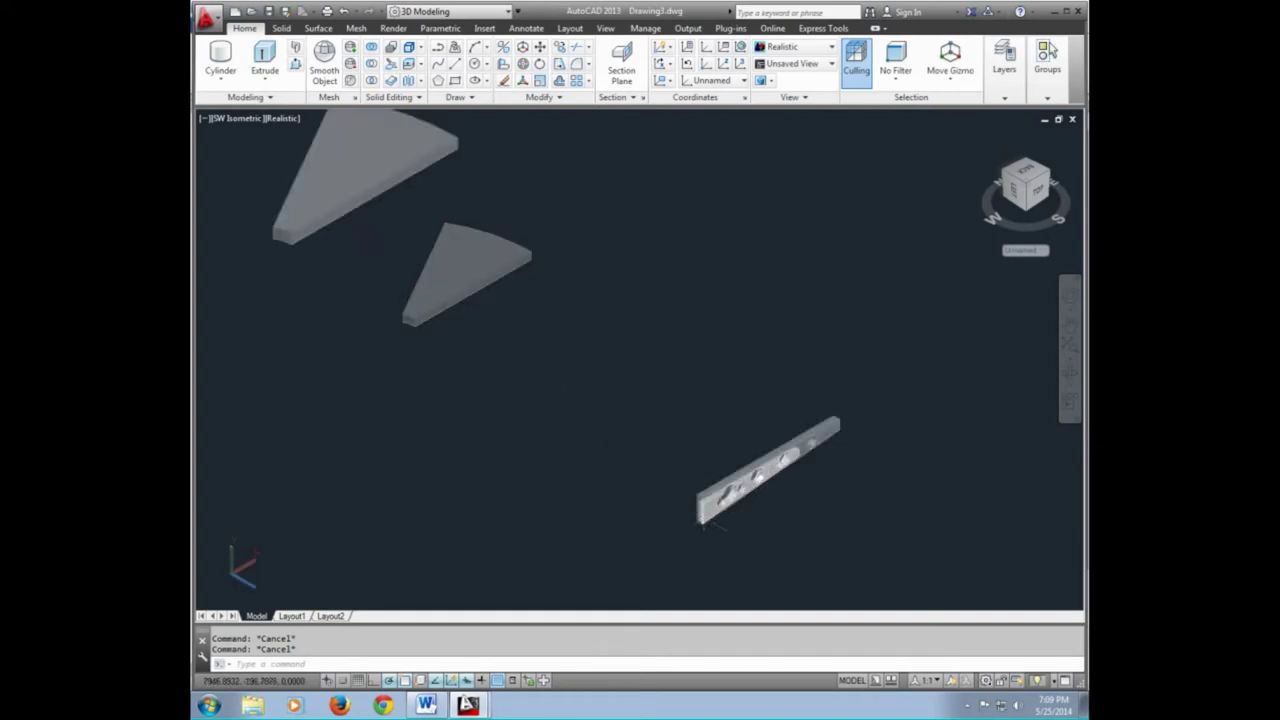
scroll(703, 522, "up", 2)
scroll(701, 523, "down", 3)
type("M")
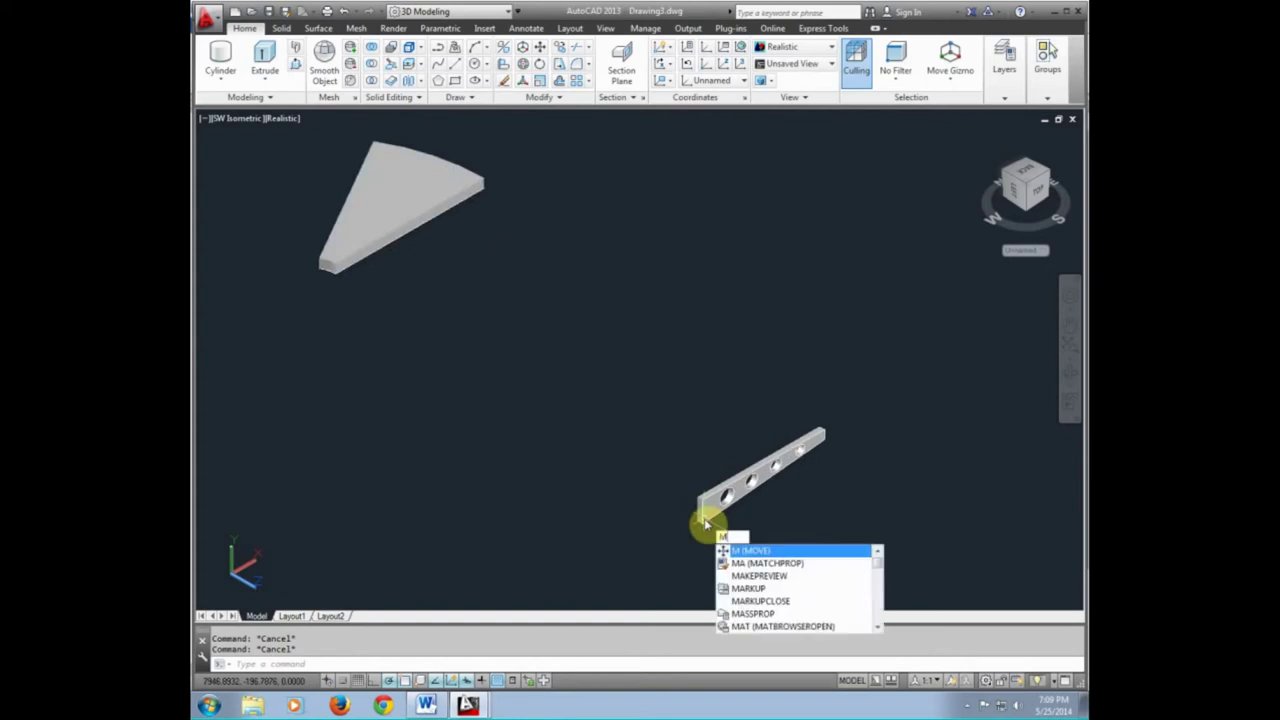
key("Return")
scroll(705, 518, "up", 3)
left_click(713, 496)
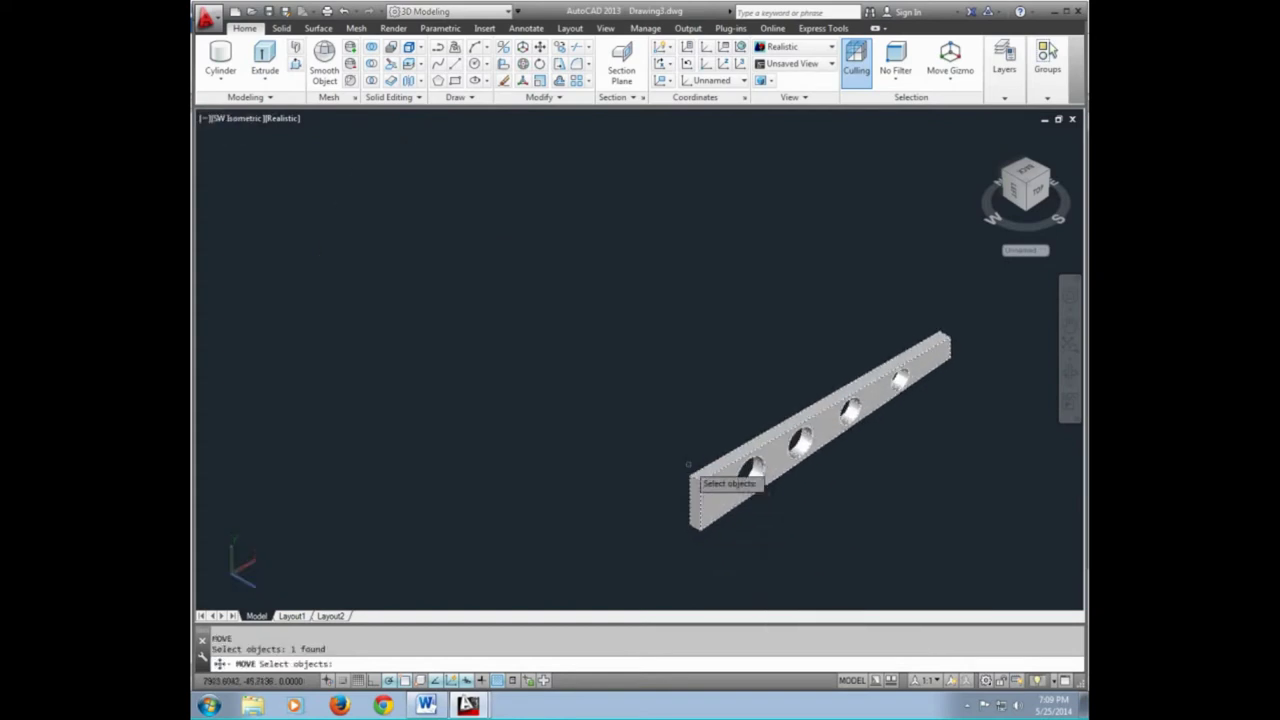
scroll(702, 490, "up", 2)
scroll(700, 498, "up", 2)
scroll(697, 500, "up", 2)
key("Return")
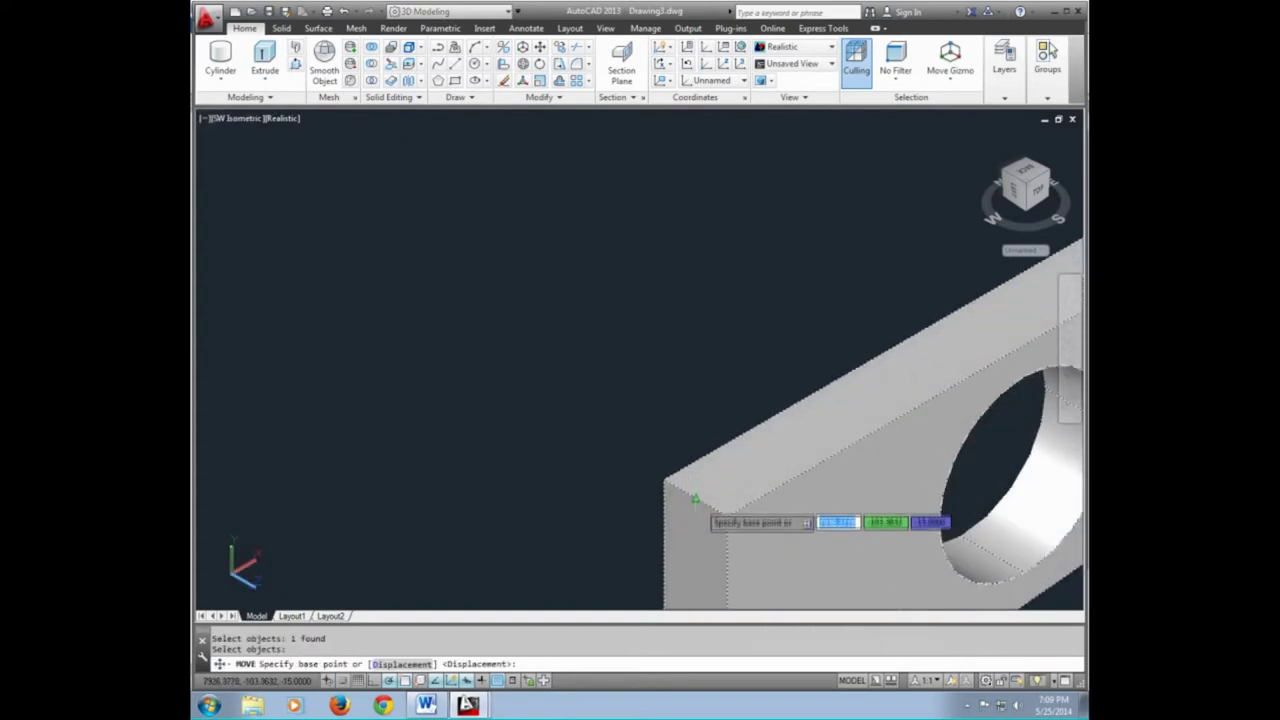
scroll(695, 500, "down", 3)
scroll(690, 505, "up", 3)
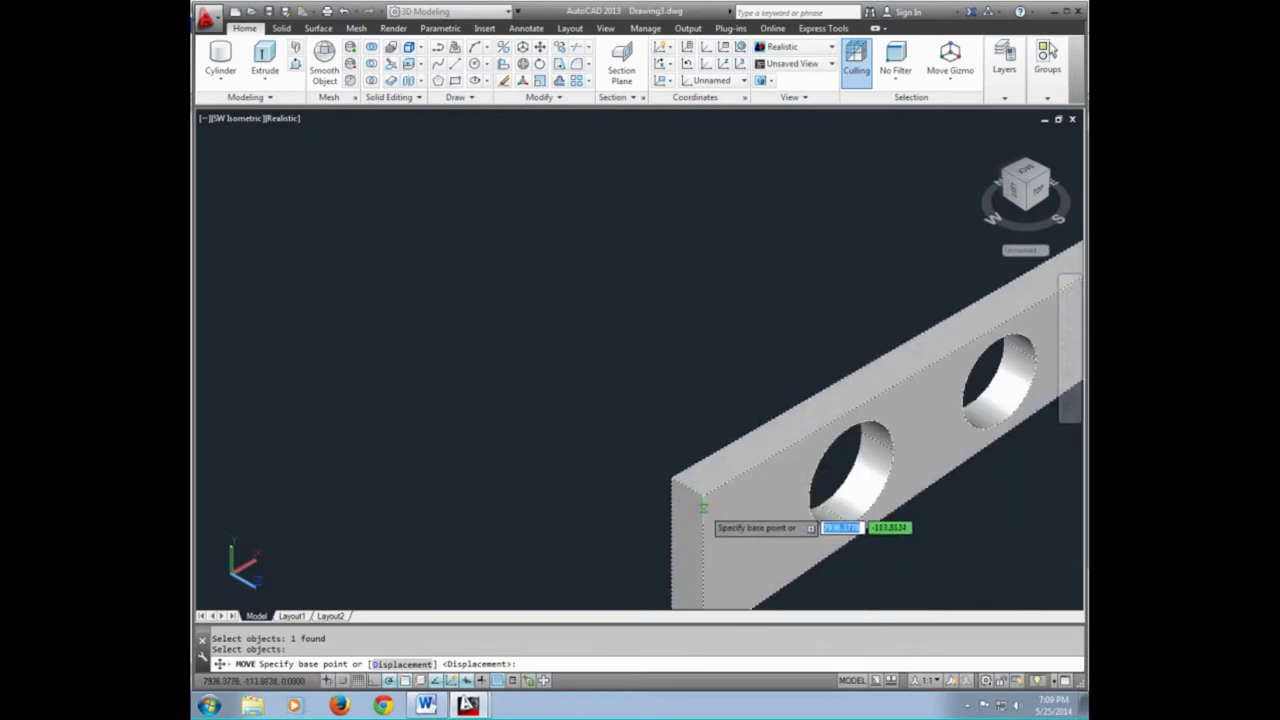
scroll(695, 490, "up", 1)
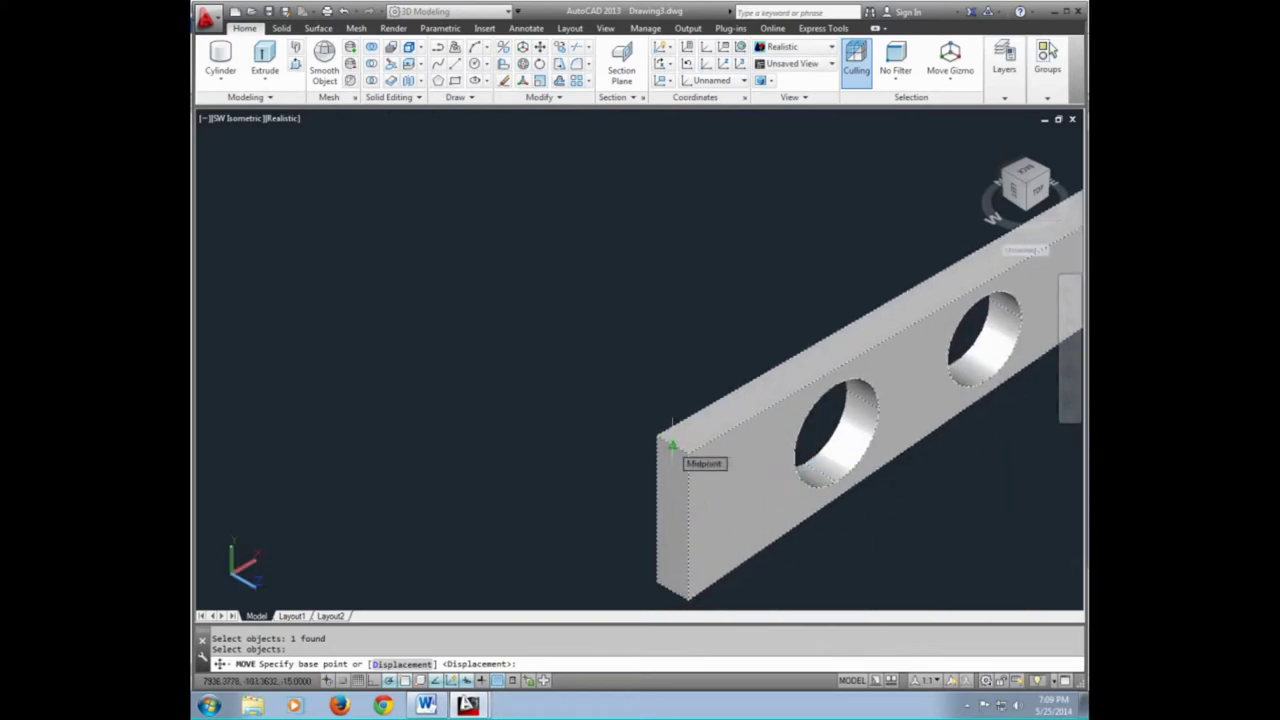
left_click(672, 447)
scroll(685, 480, "down", 2)
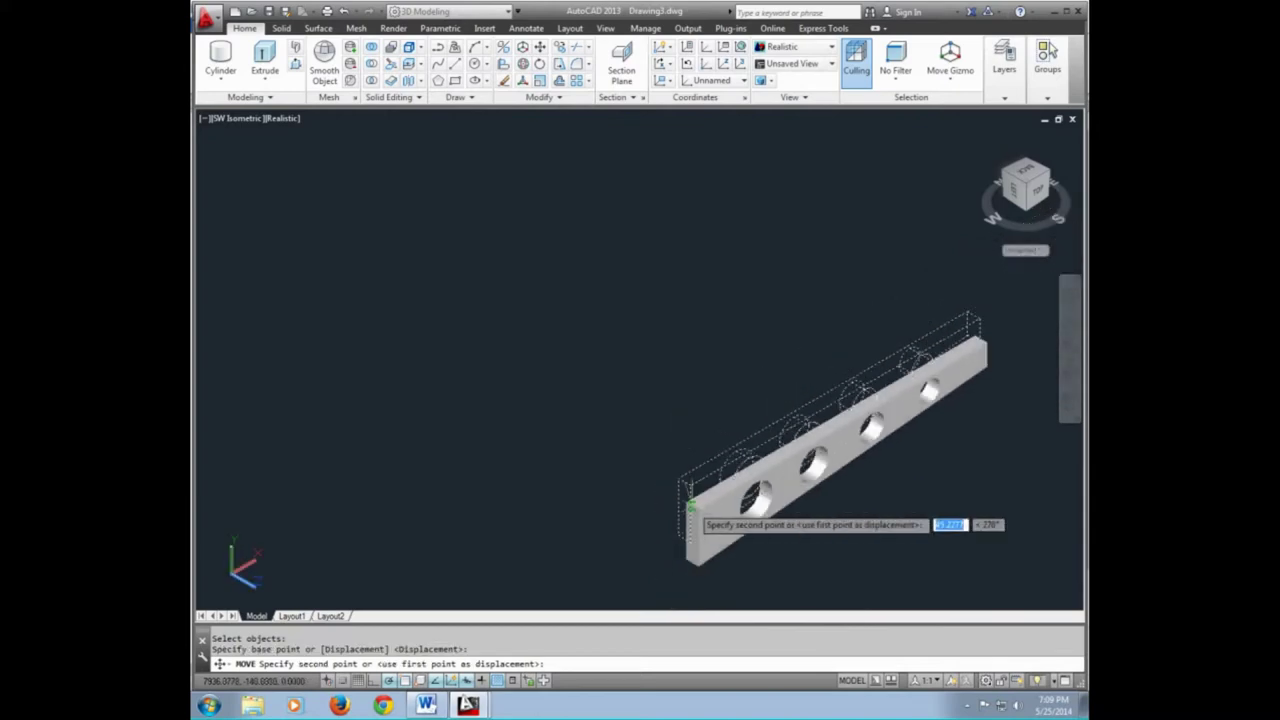
scroll(690, 500, "down", 2)
scroll(497, 363, "up", 3)
scroll(410, 335, "up", 2)
scroll(405, 330, "up", 2)
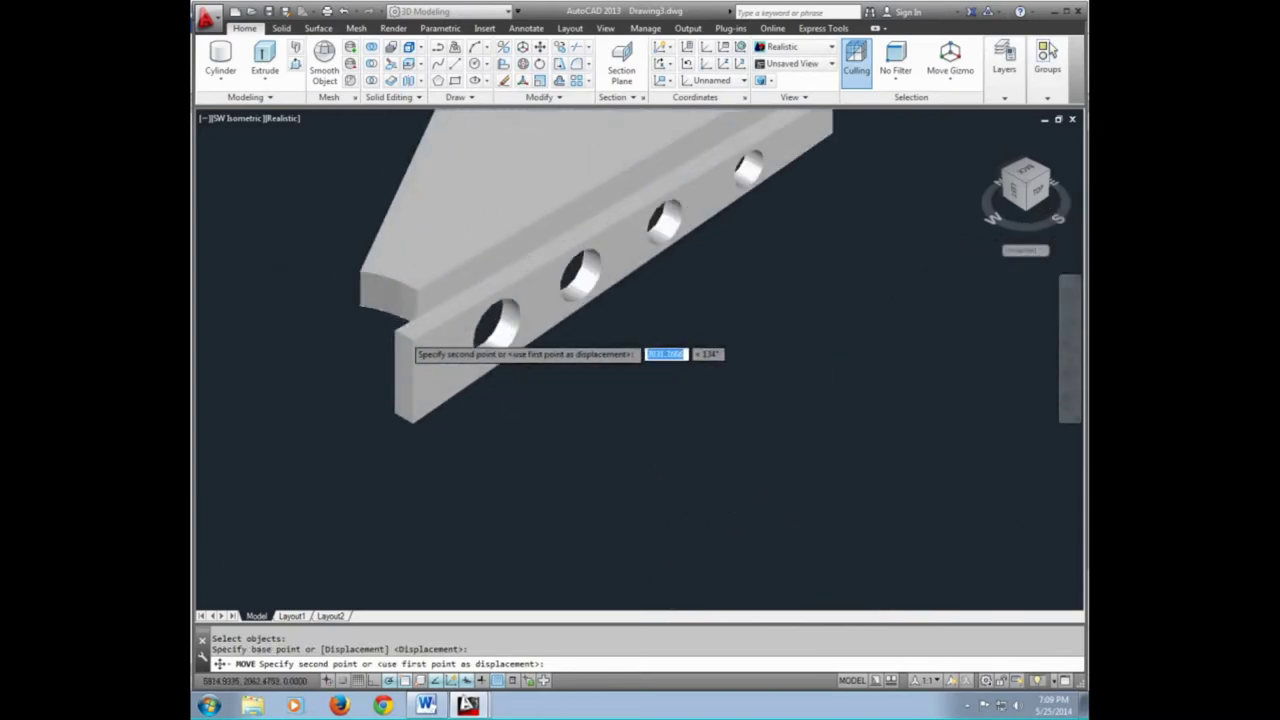
scroll(398, 320, "up", 2)
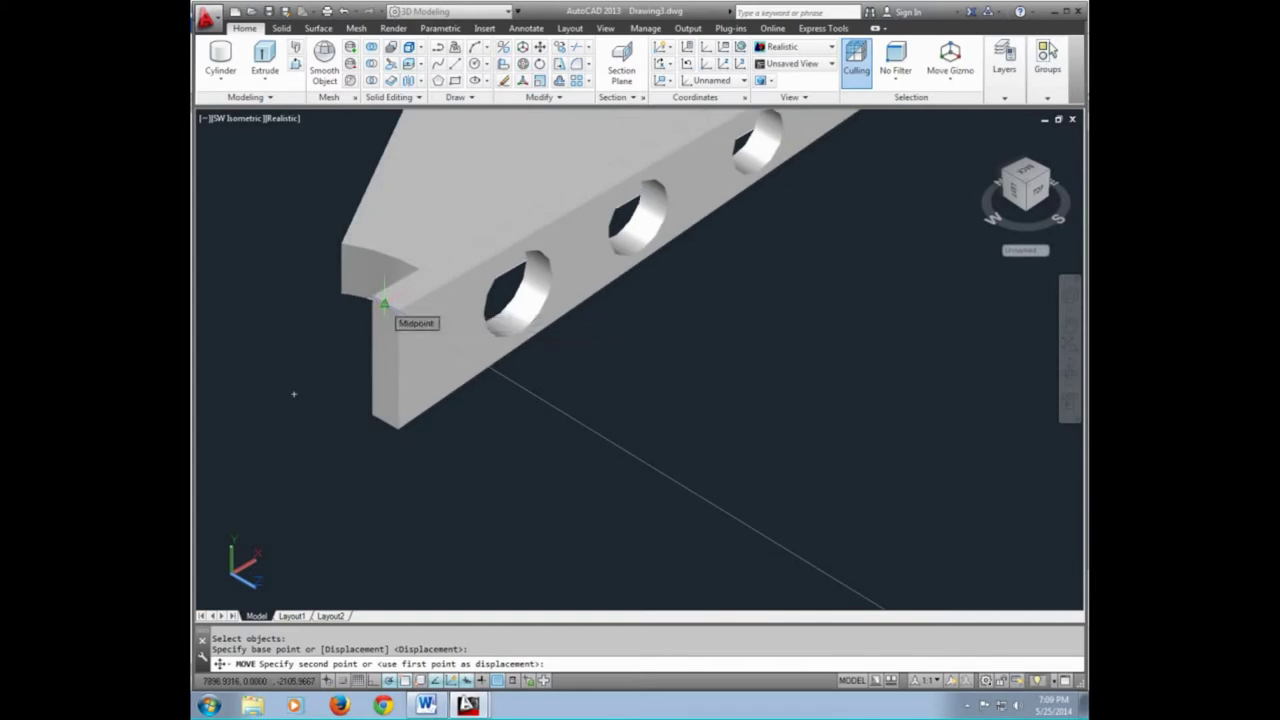
left_click(383, 302)
key("Escape")
scroll(585, 447, "down", 3)
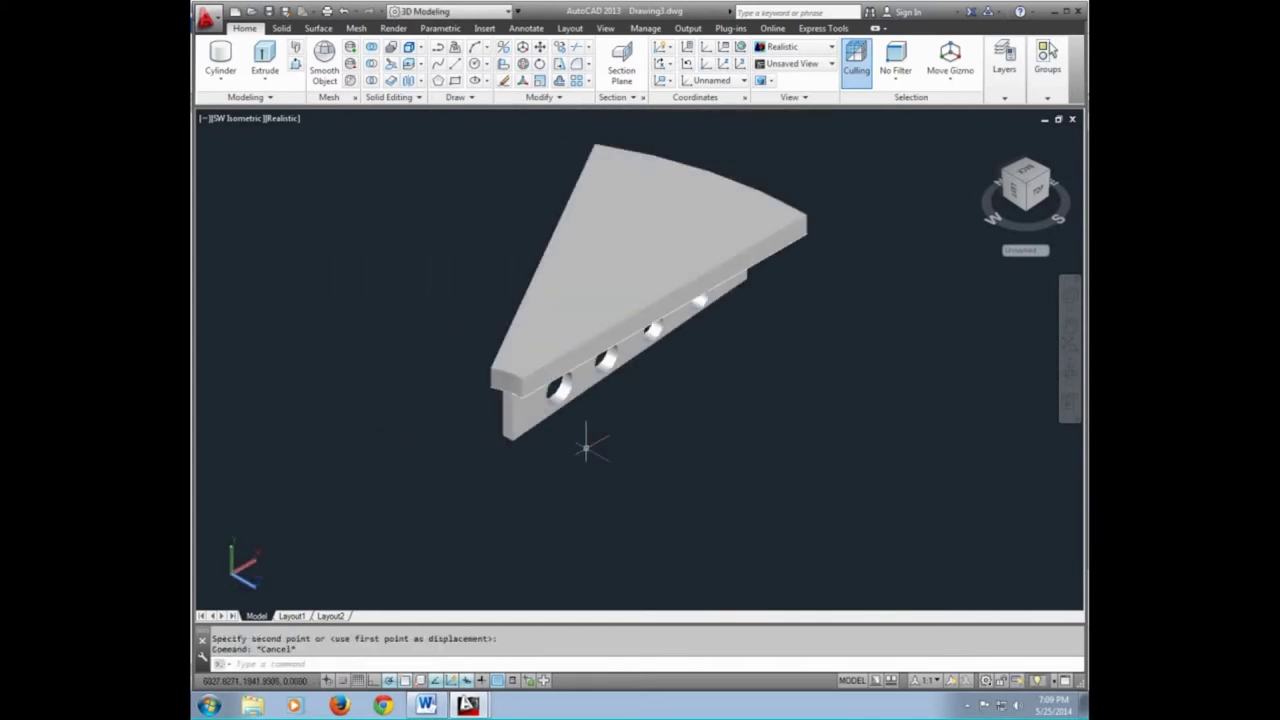
scroll(640, 203, "up", 2)
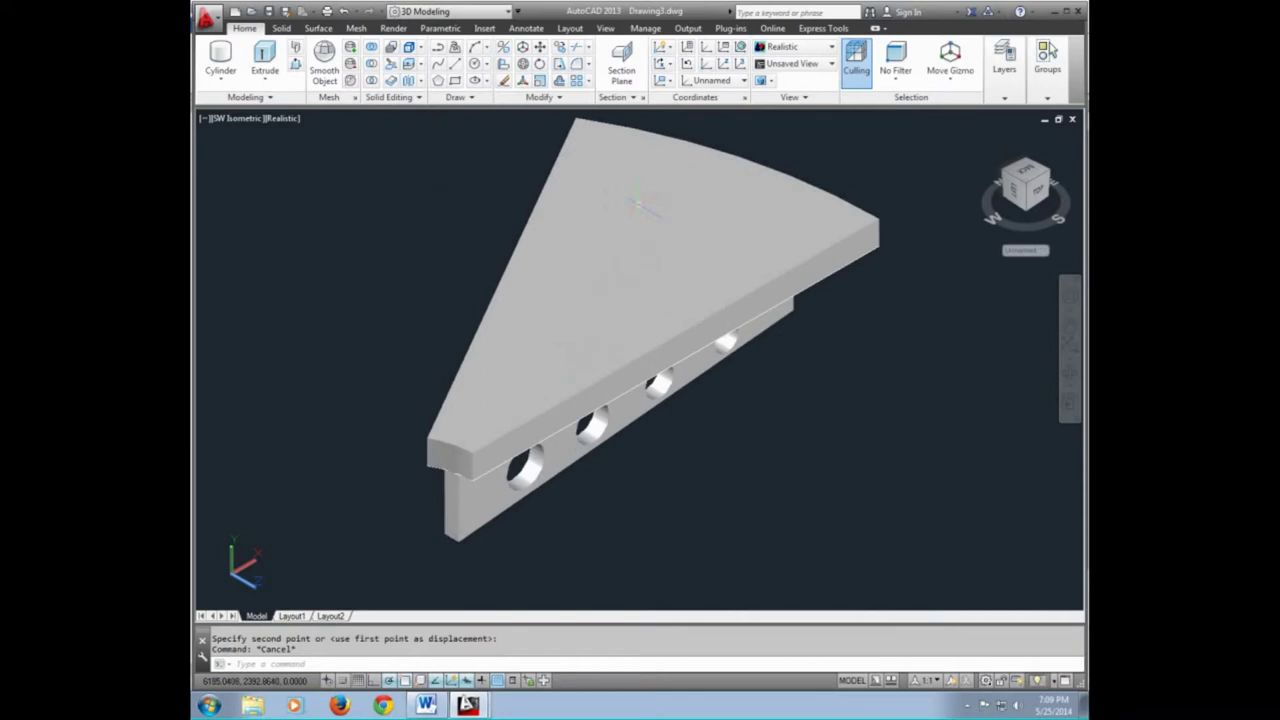
left_click(1070, 377)
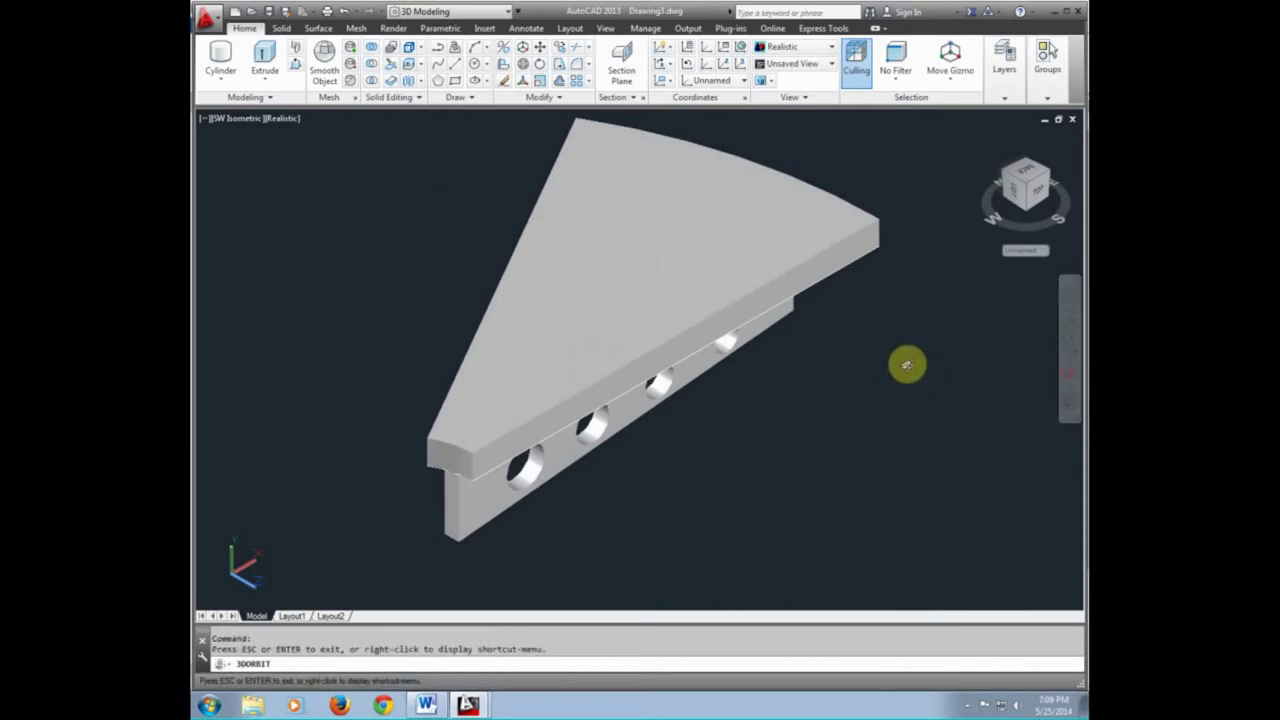
mouse_move(906, 343)
left_mouse_down()
mouse_move(779, 389)
mouse_move(674, 366)
mouse_move(597, 271)
mouse_move(597, 240)
left_mouse_up()
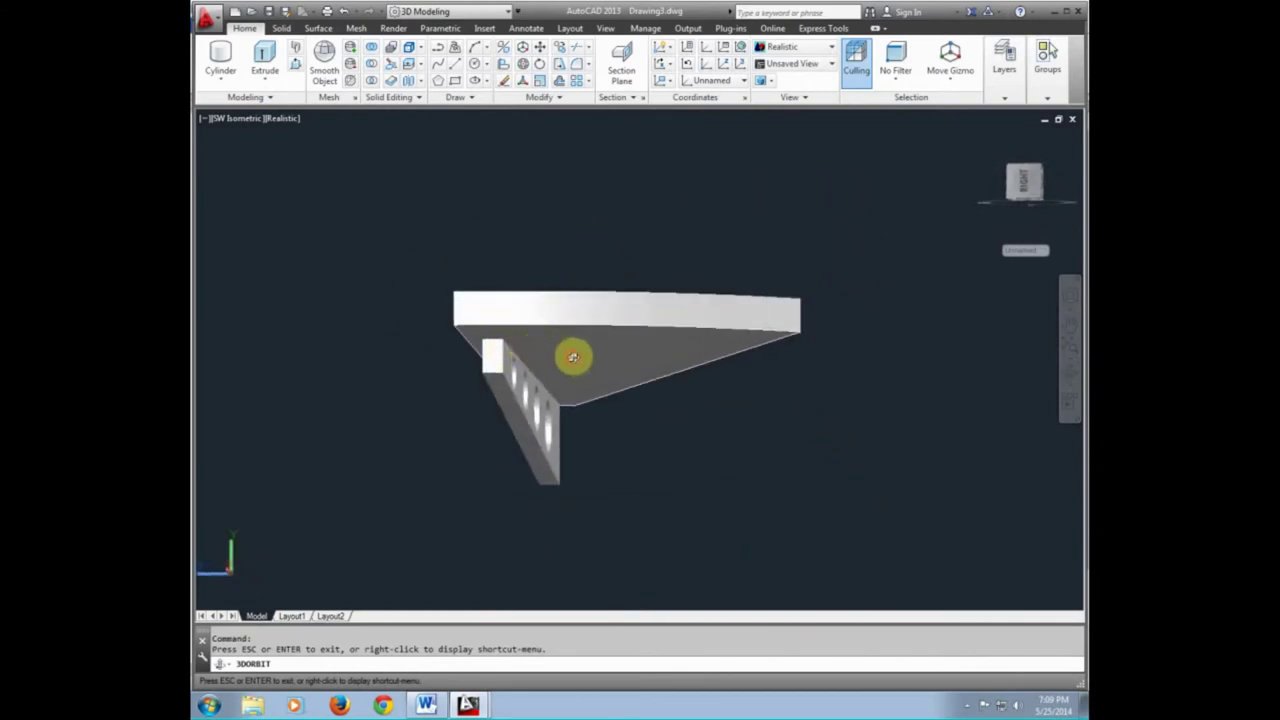
mouse_move(571, 354)
left_mouse_down()
mouse_move(540, 337)
mouse_move(583, 326)
mouse_move(589, 371)
mouse_move(669, 320)
mouse_move(596, 270)
mouse_move(629, 323)
mouse_move(880, 397)
left_mouse_up()
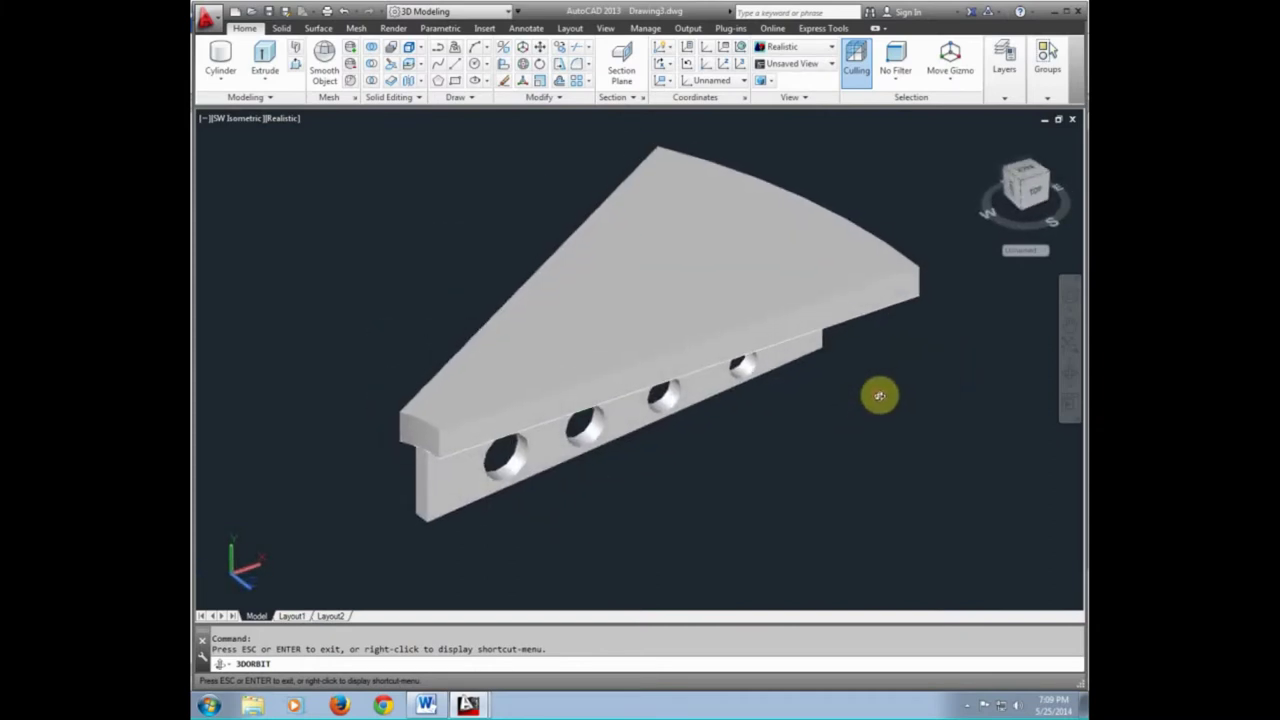
key("Escape")
key("Escape")
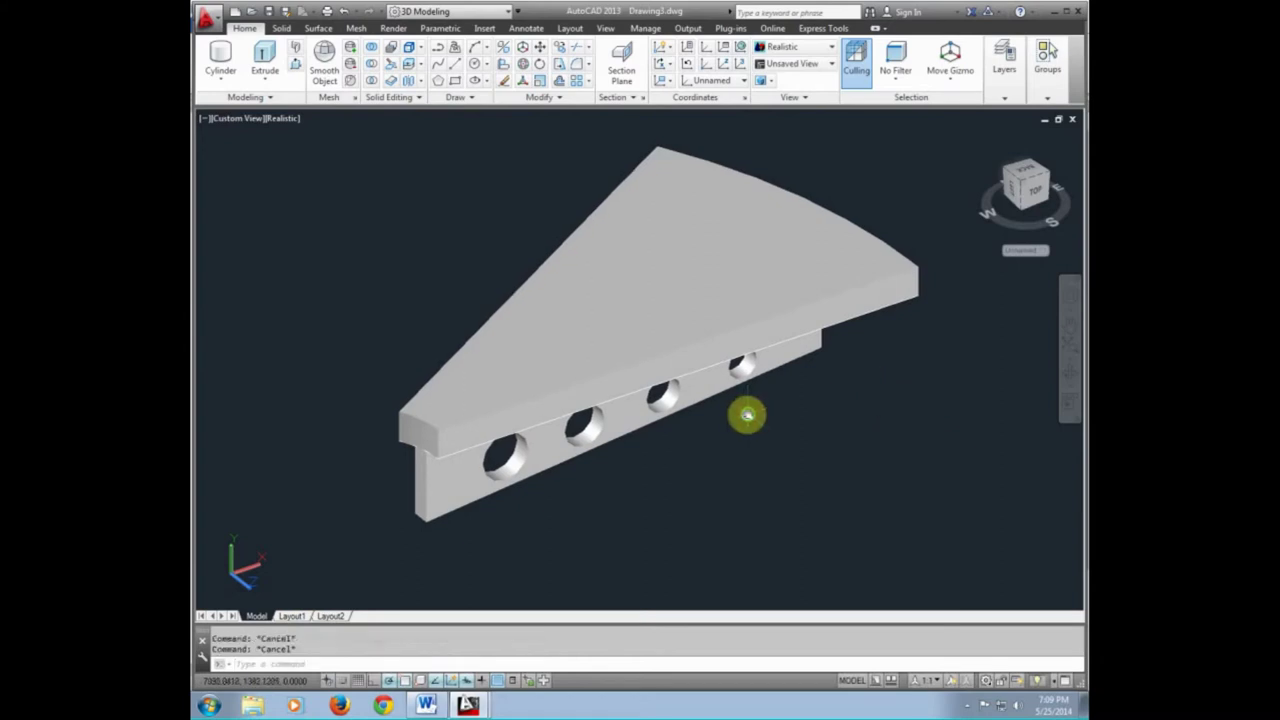
middle_click_drag(745, 414, 752, 428, "shift")
left_click(237, 118)
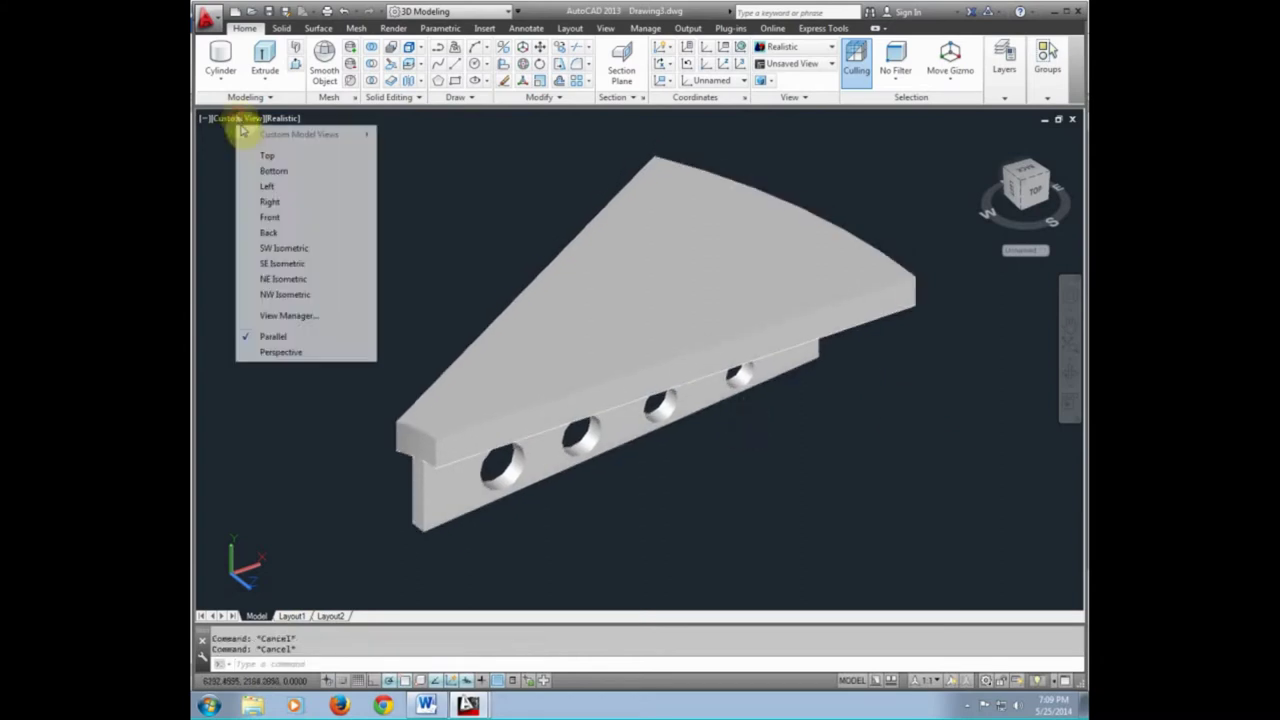
left_click(272, 247)
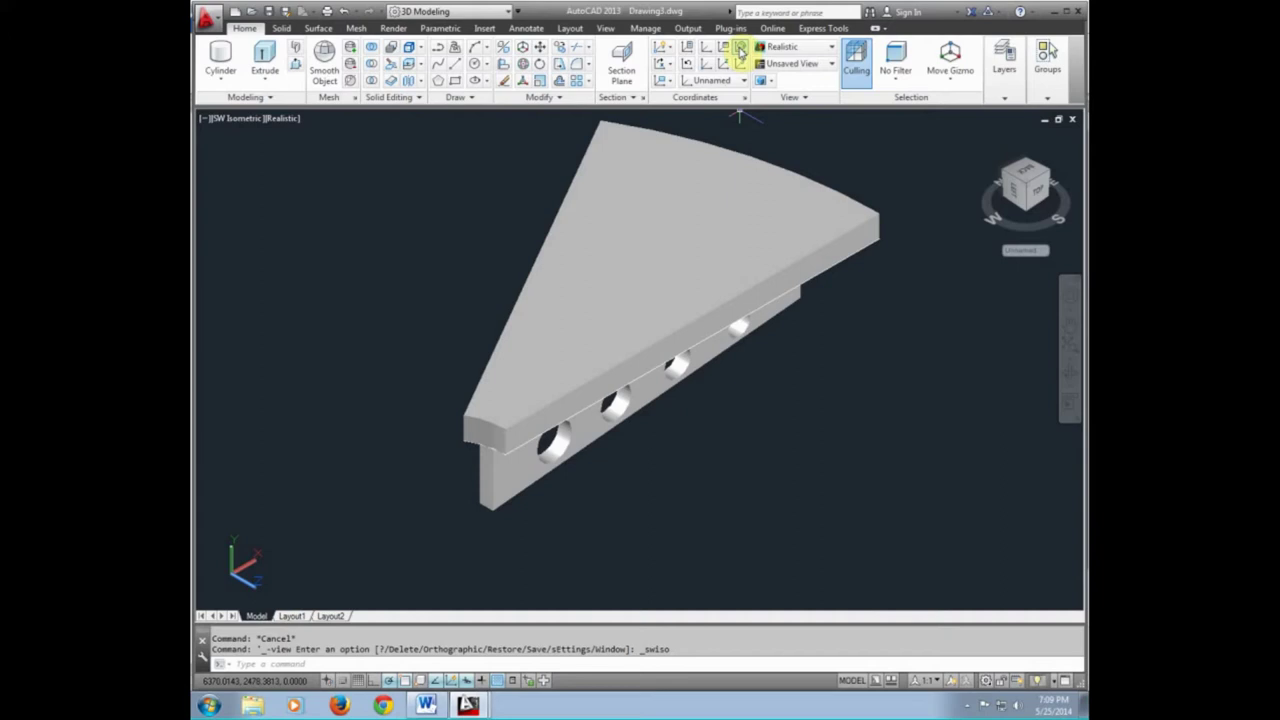
Reset the UCS to World, begin rotating the holed support block, then cancel
left_click(740, 49)
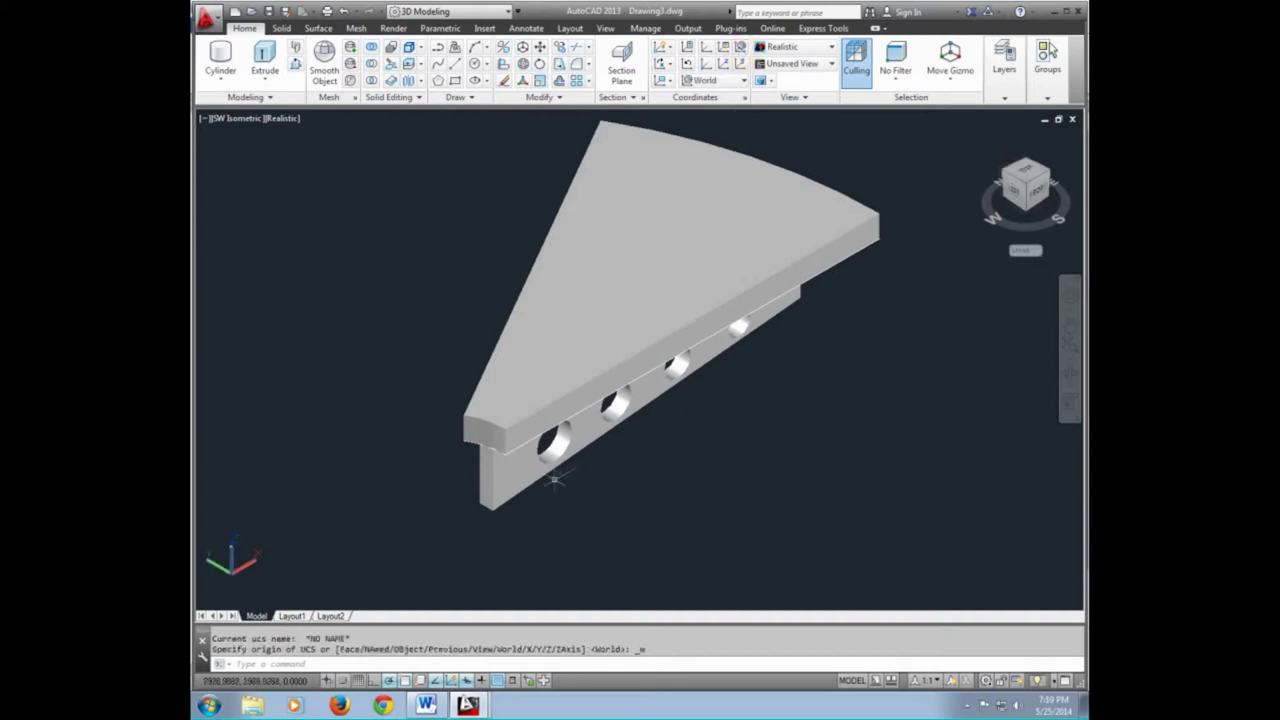
scroll(553, 480, "up", 1)
scroll(553, 489, "up", 1)
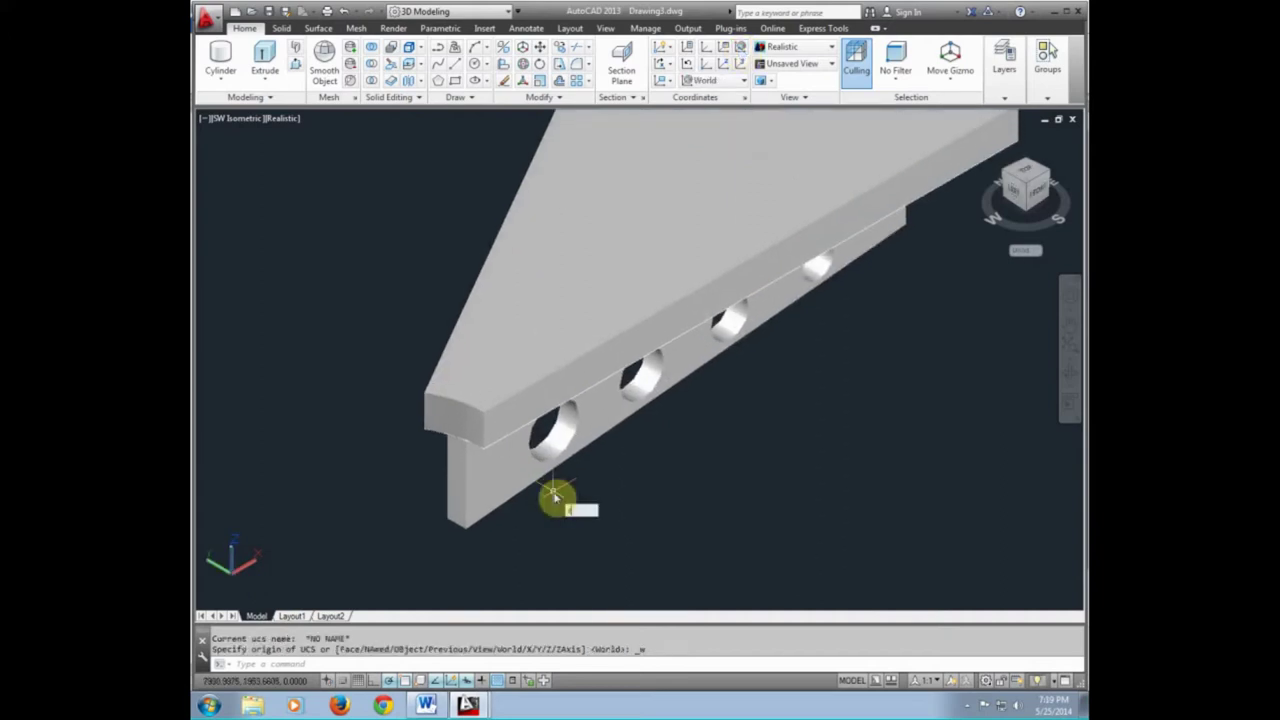
type("RO")
key("Return")
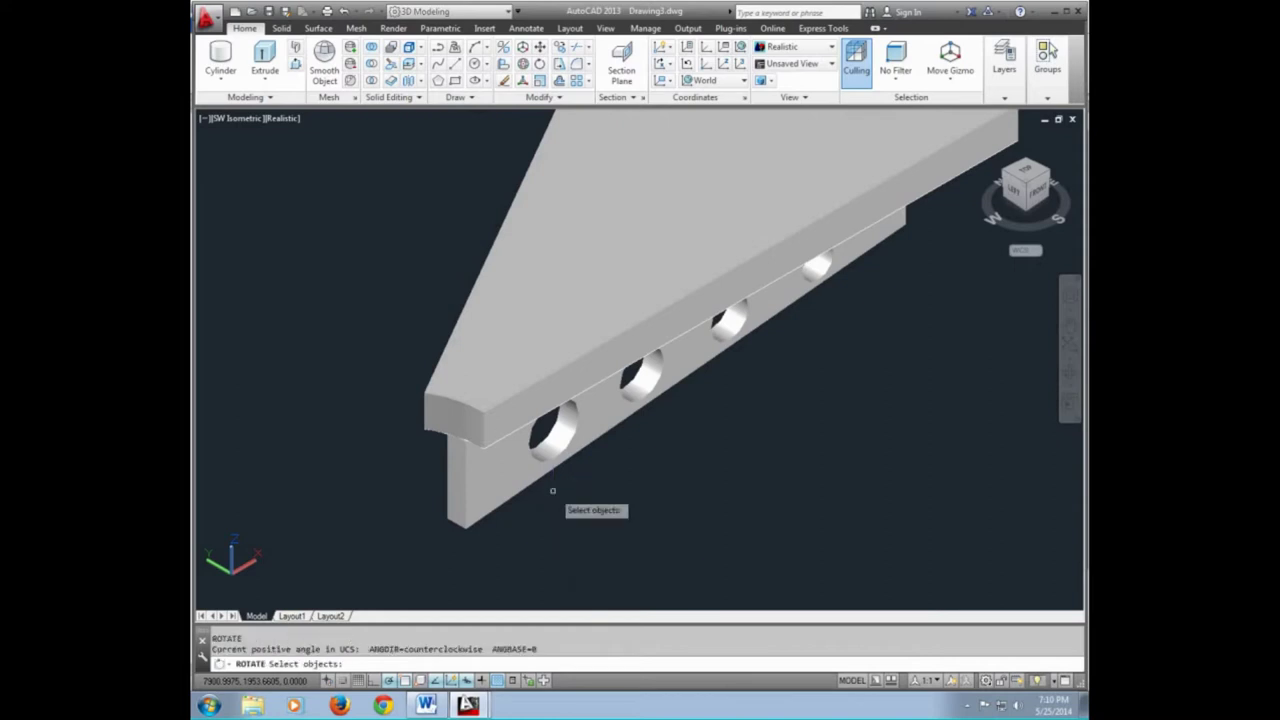
left_click(538, 486)
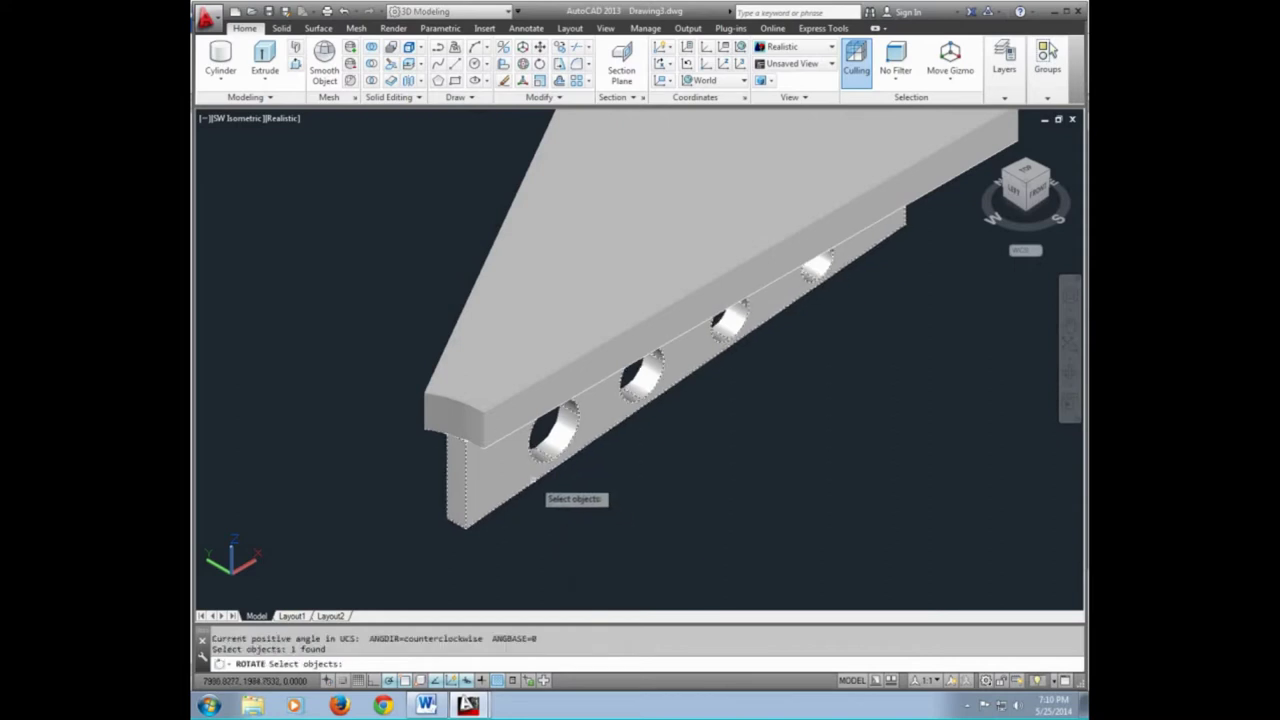
key("Return")
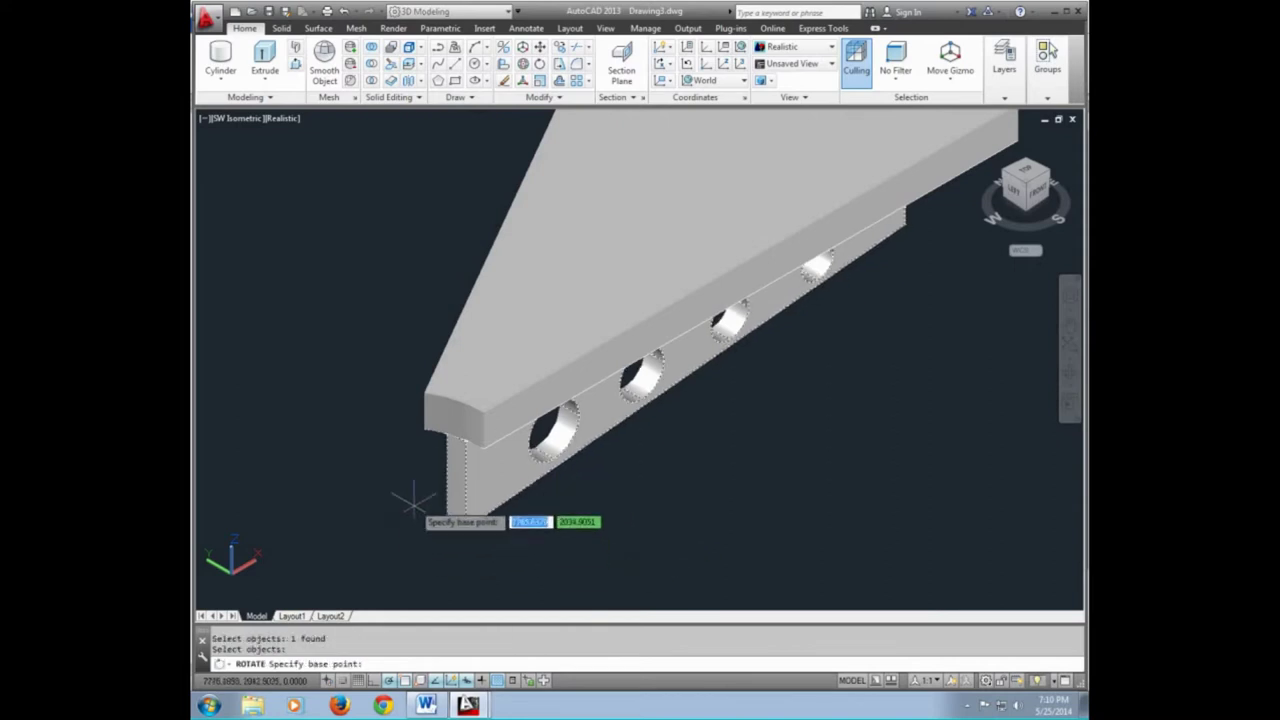
scroll(405, 463, "up", 1)
scroll(405, 463, "up", 1)
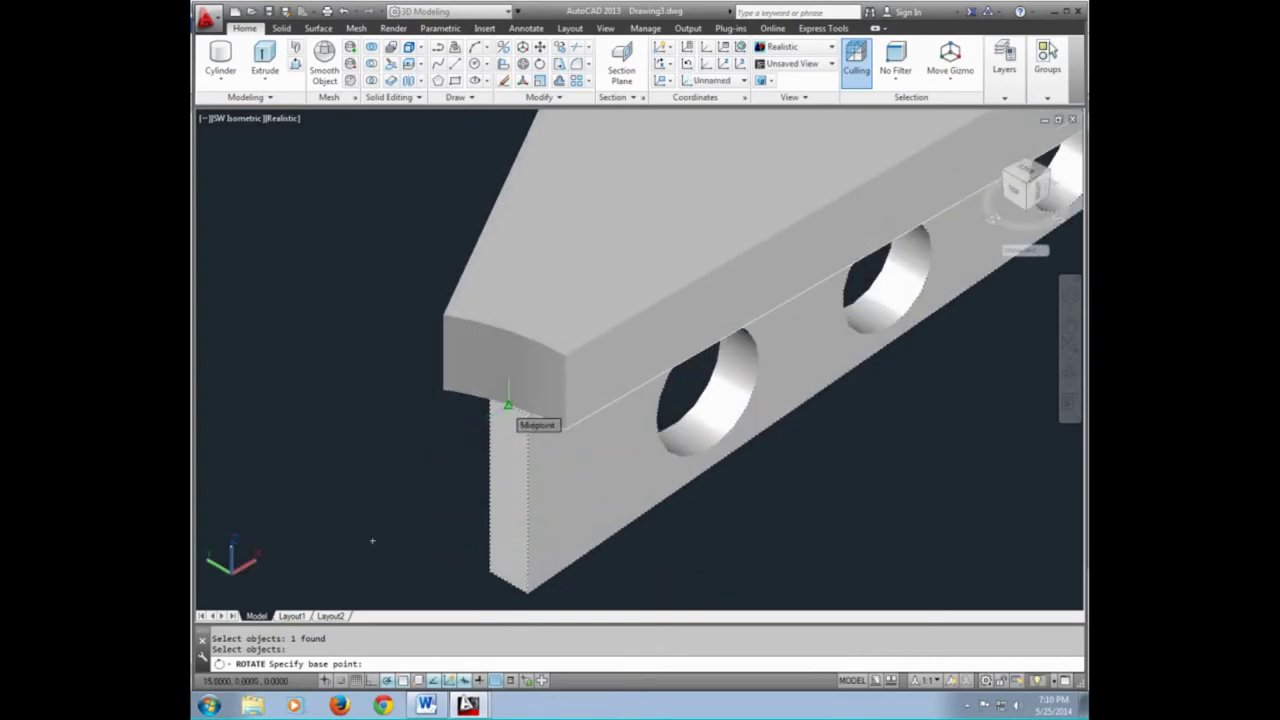
left_click(508, 404)
key("Escape")
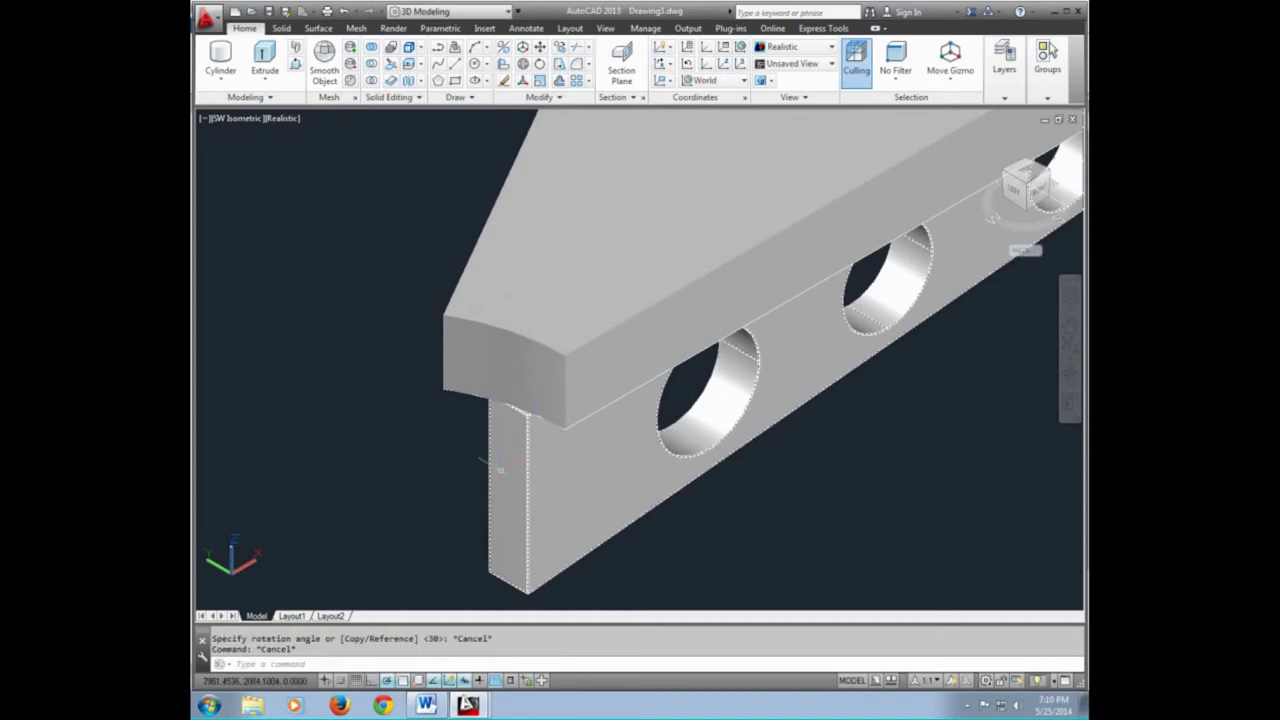
Retry rotating the support block from a new base point, cancel, and reset the UCS to World
type("ro")
key("Return")
scroll(510, 495, "down", 1)
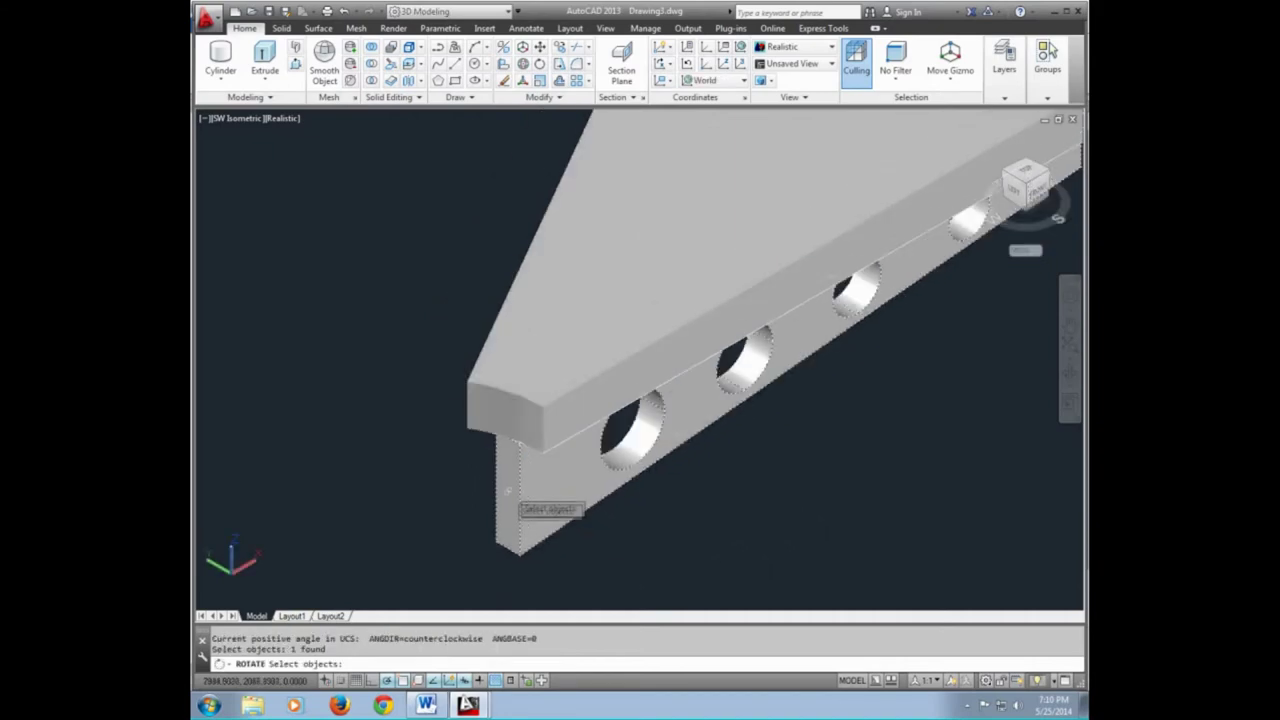
left_click(510, 495)
key("Return")
left_click(507, 440)
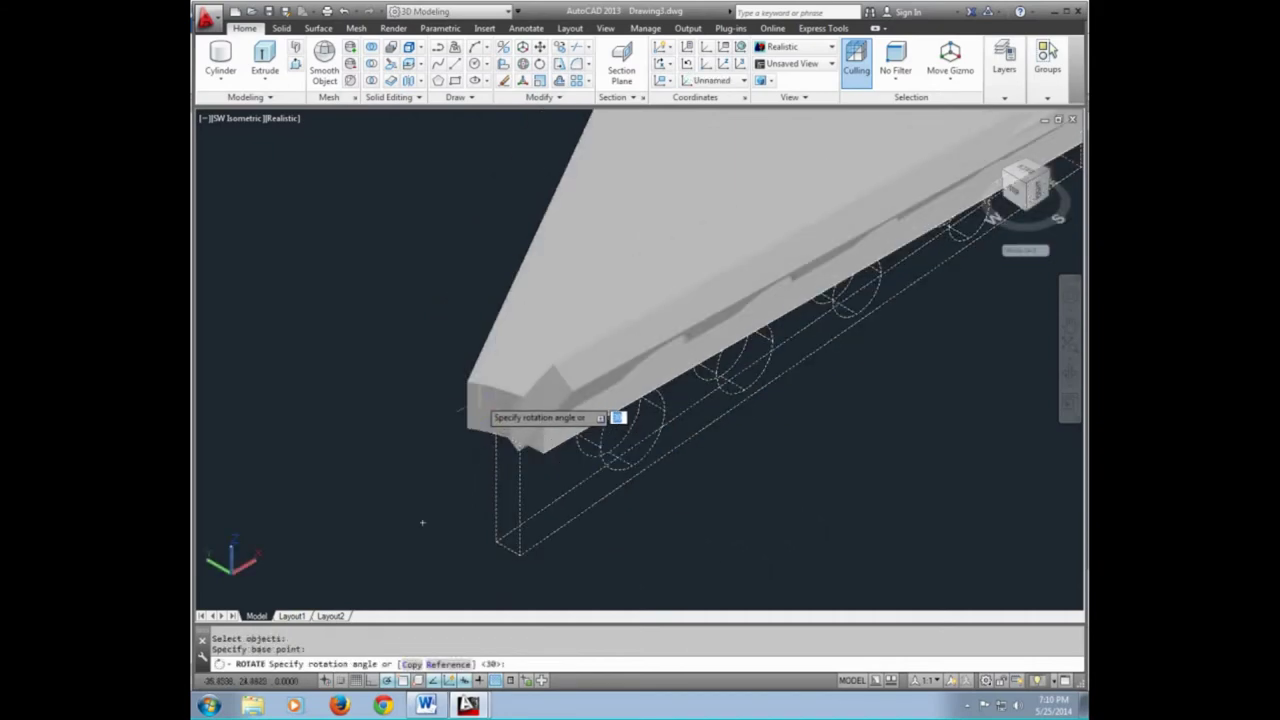
key("Escape")
left_click(740, 47)
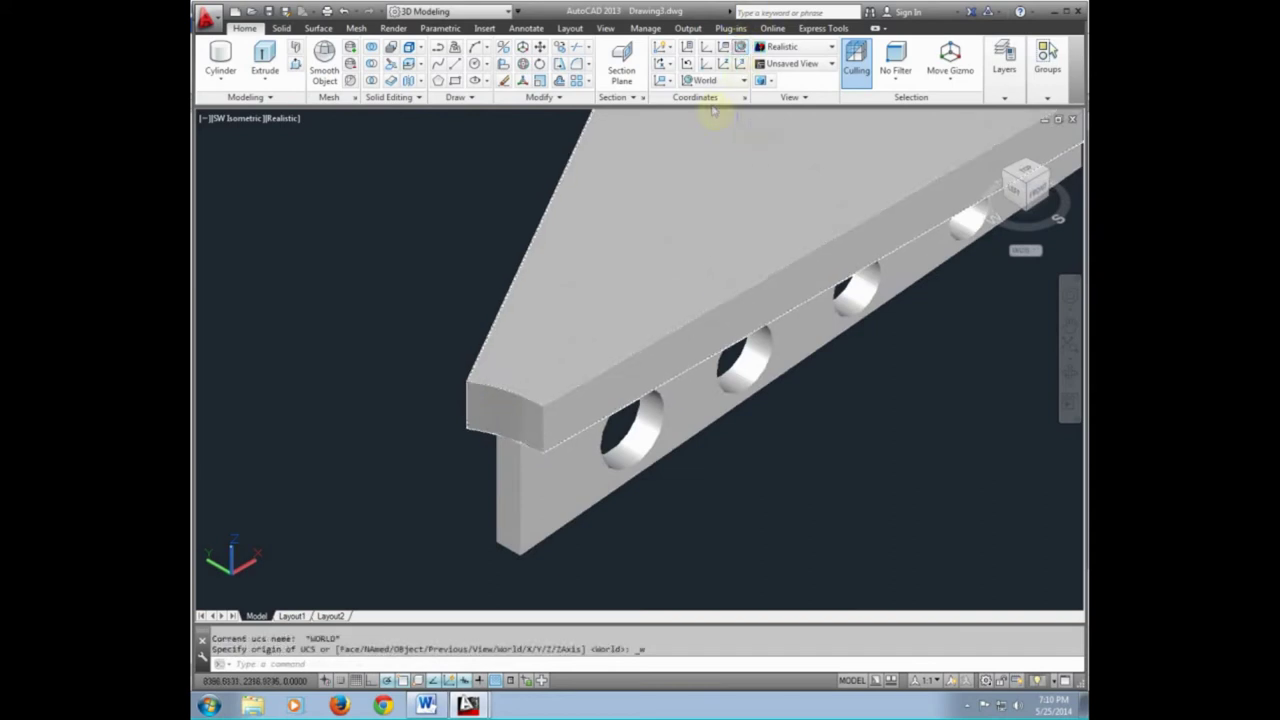
type("ro")
Rotate the support block again, window-selecting it with the base point at its top corner
key("Return")
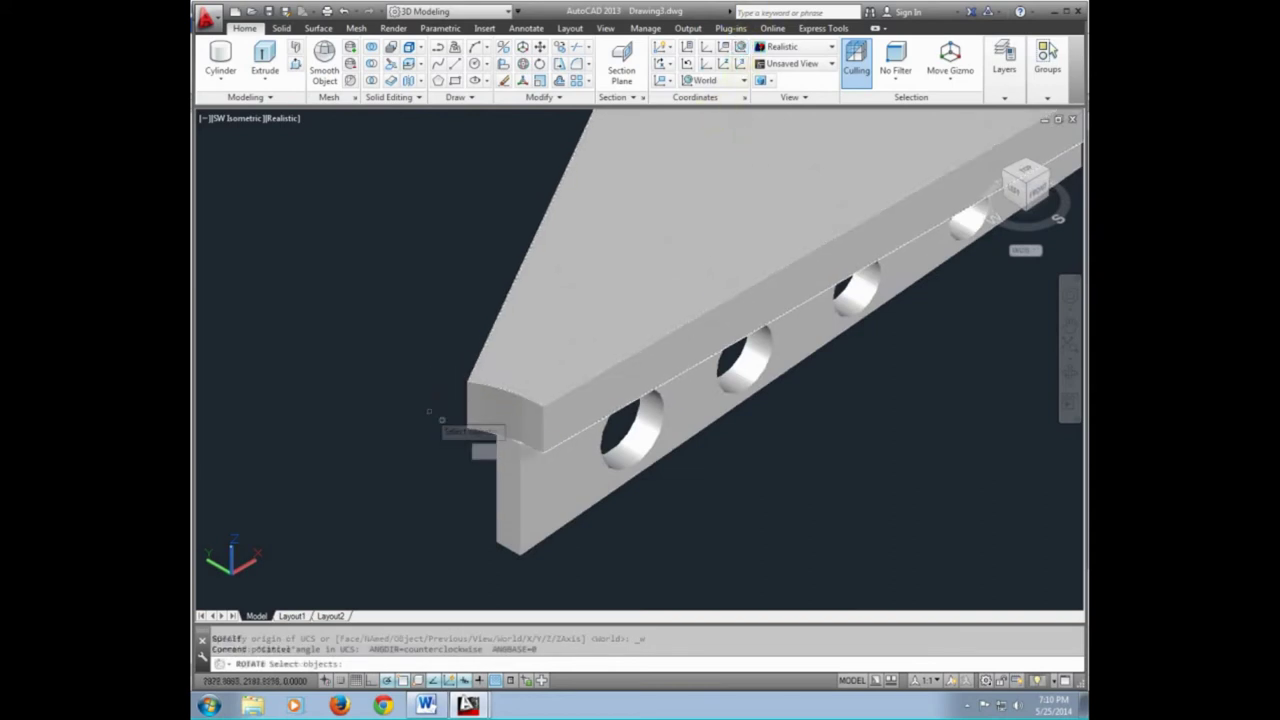
left_click(665, 466)
left_click(670, 468)
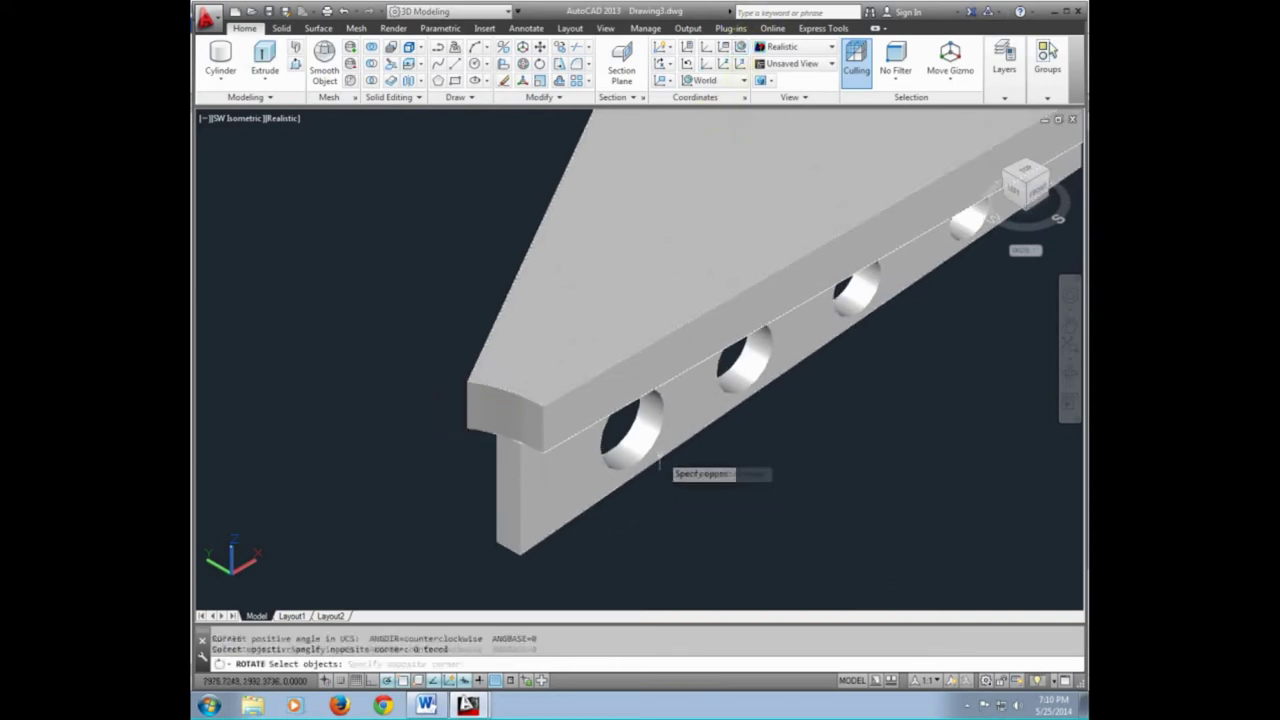
scroll(590, 460, "down", 3)
key("Return")
scroll(590, 460, "up", 3)
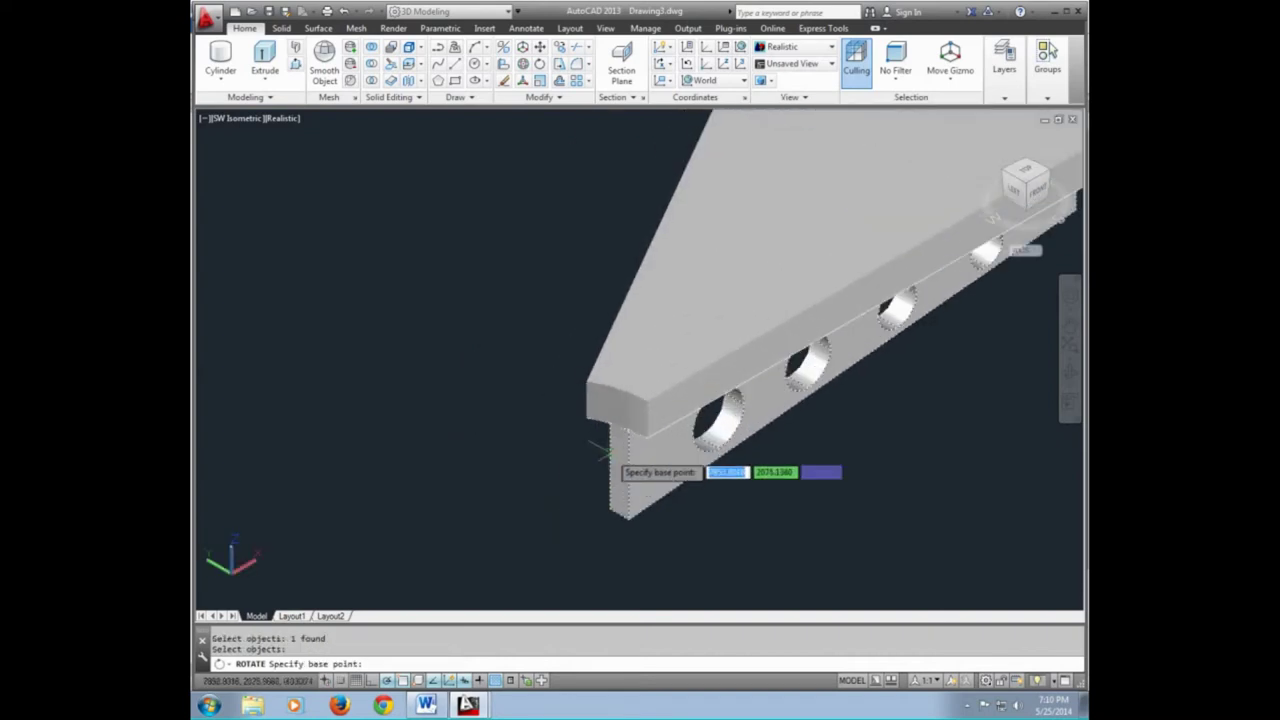
left_click(614, 427)
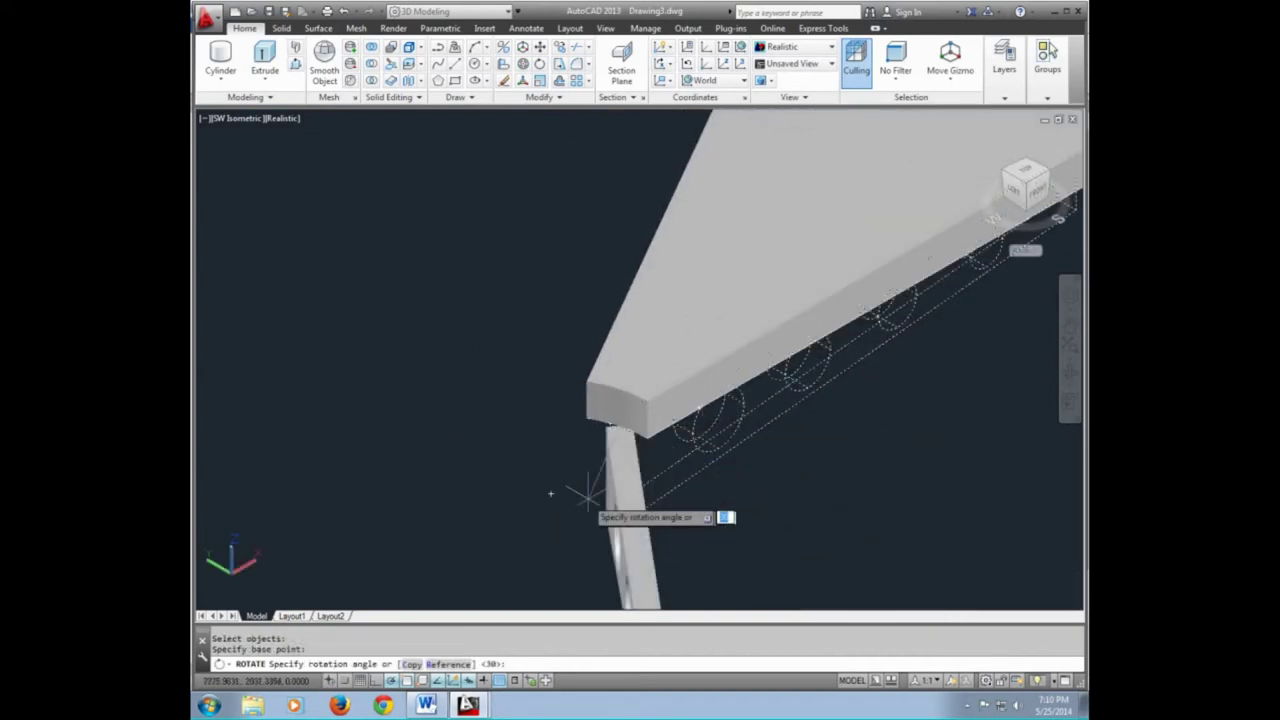
scroll(550, 490, "down", 2)
scroll(550, 480, "down", 1)
scroll(656, 471, "down", 2)
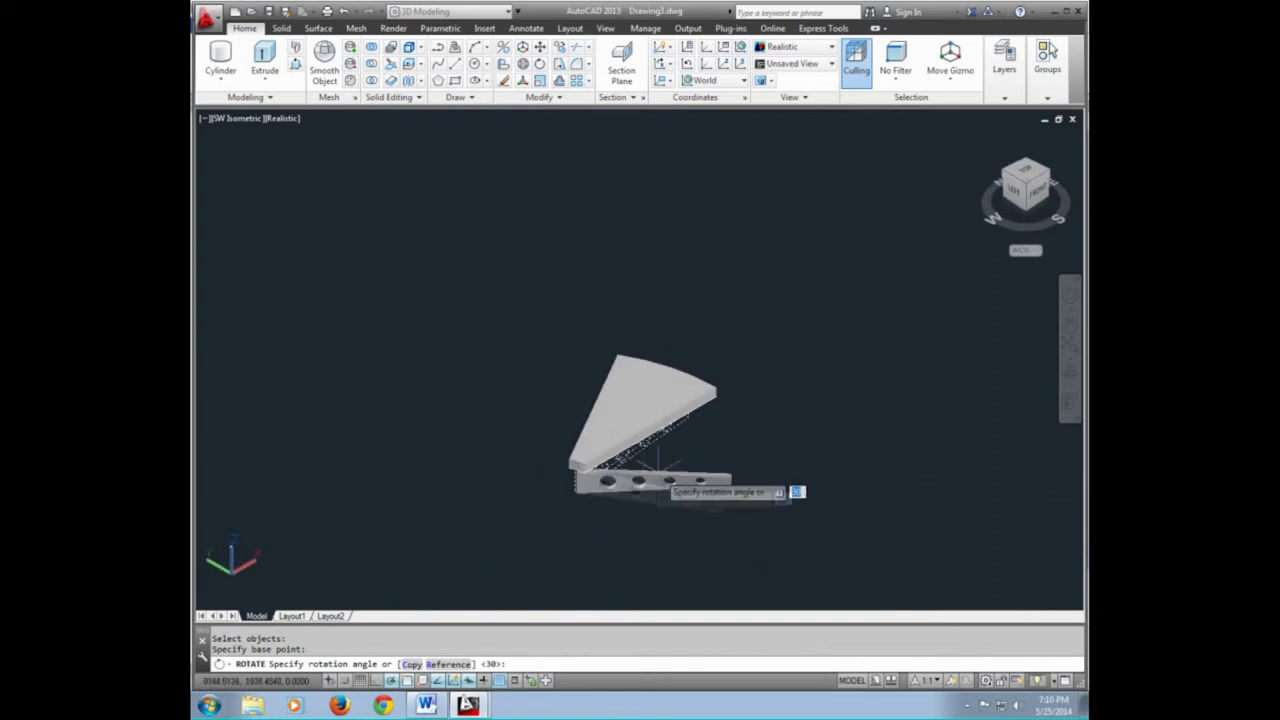
scroll(656, 471, "up", 1)
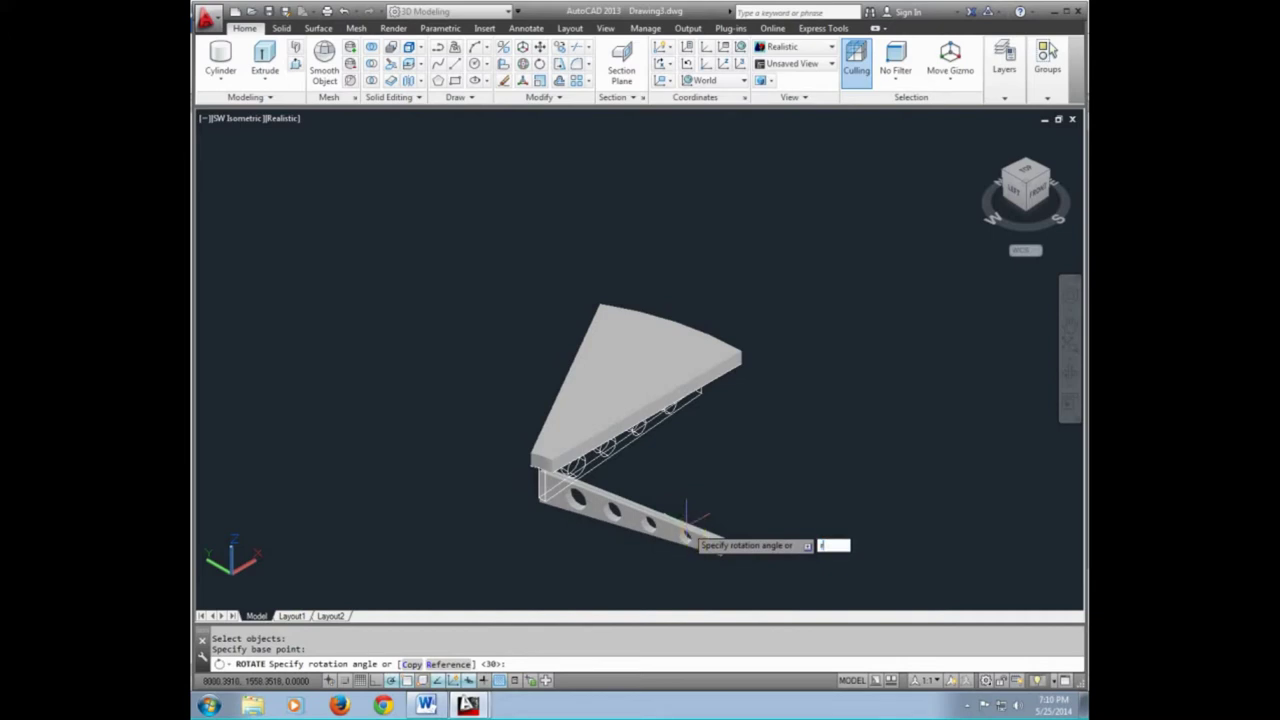
Complete the rotation by reference angle, accepting the default new angle
key("Return")
scroll(560, 505, "up", 1)
scroll(552, 495, "up", 2)
scroll(549, 480, "up", 2)
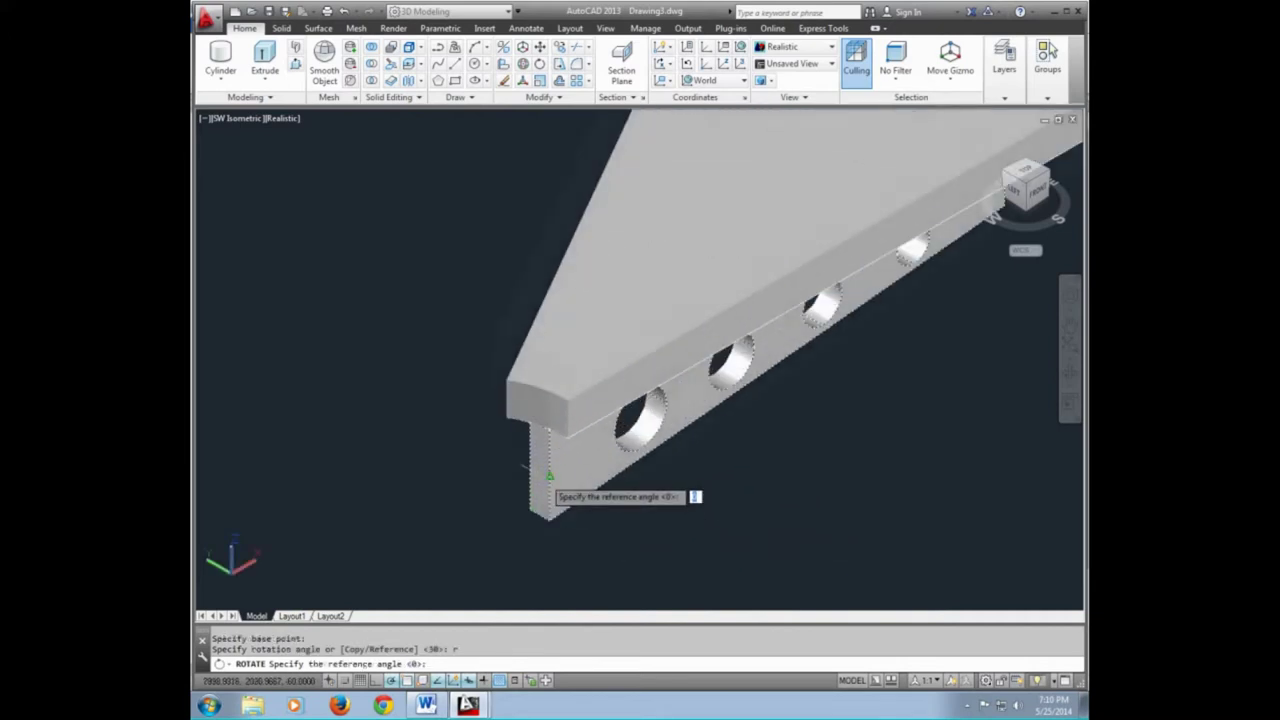
scroll(549, 477, "up", 1)
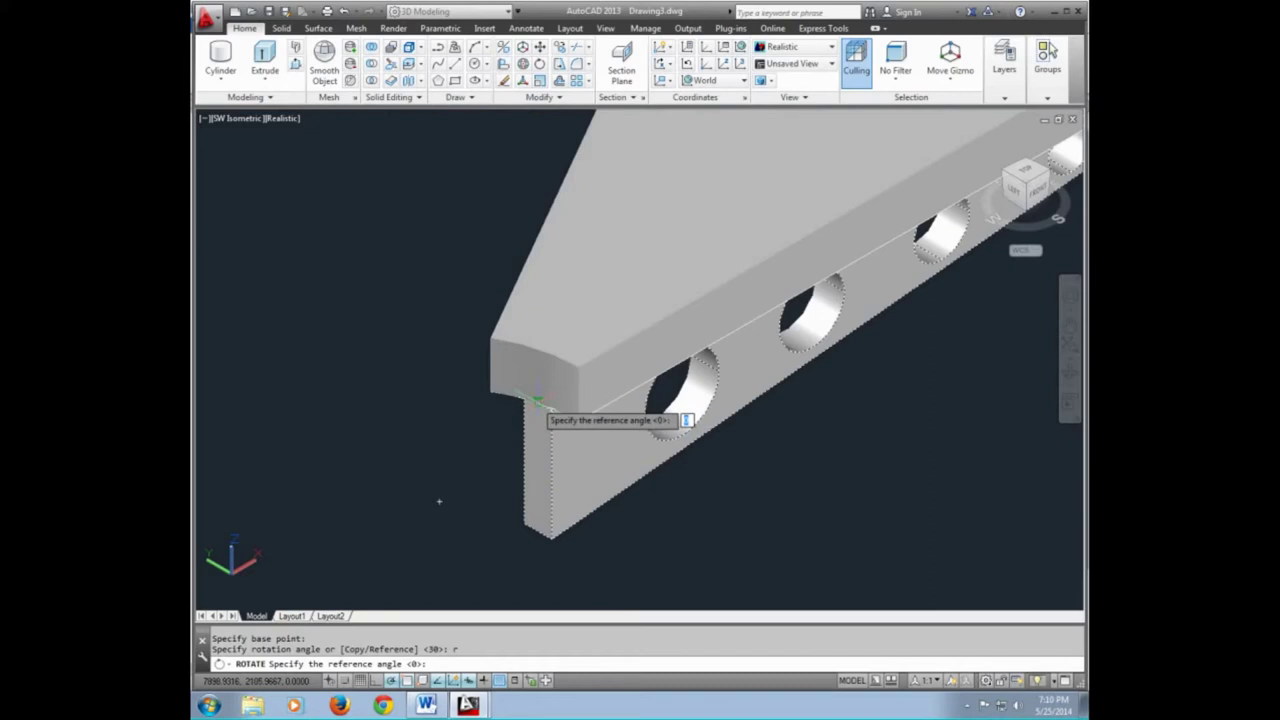
scroll(740, 445, "down", 5)
mouse_move(766, 400)
middle_mouse_down("shift")
mouse_move(641, 410)
mouse_move(486, 287)
middle_mouse_up("shift")
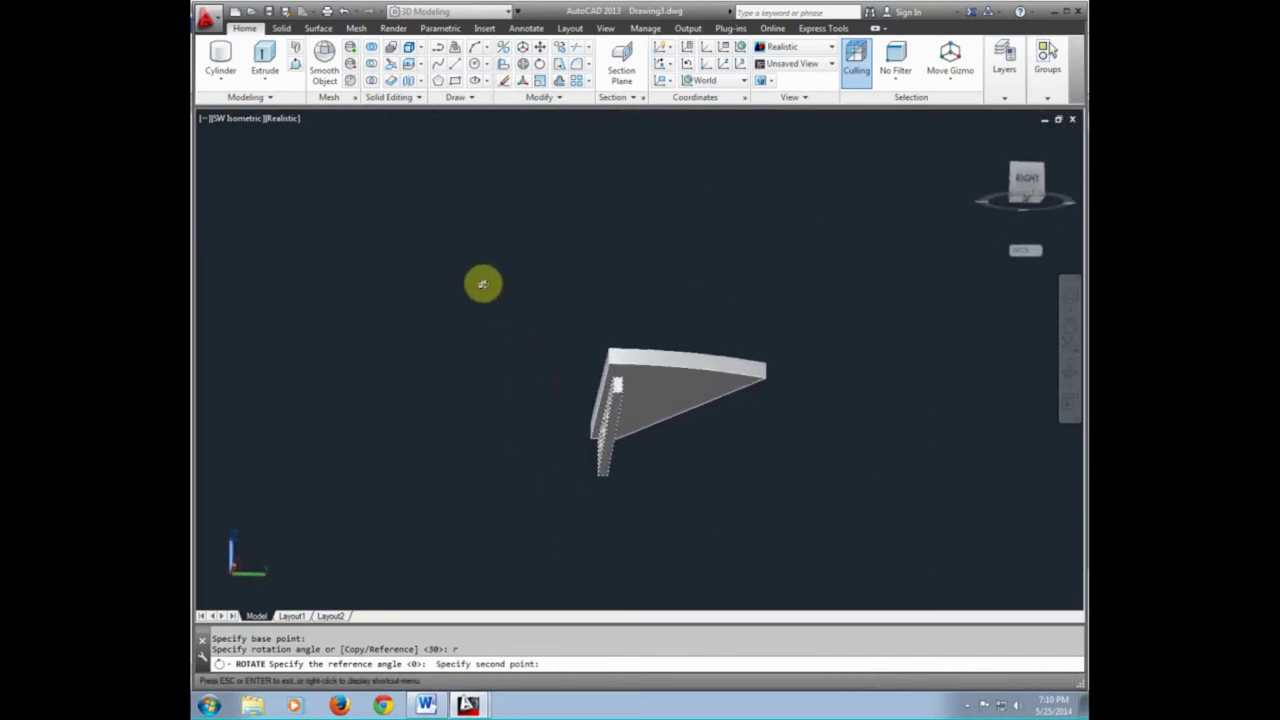
scroll(560, 340, "up", 1)
scroll(585, 362, "up", 2)
scroll(594, 372, "up", 1)
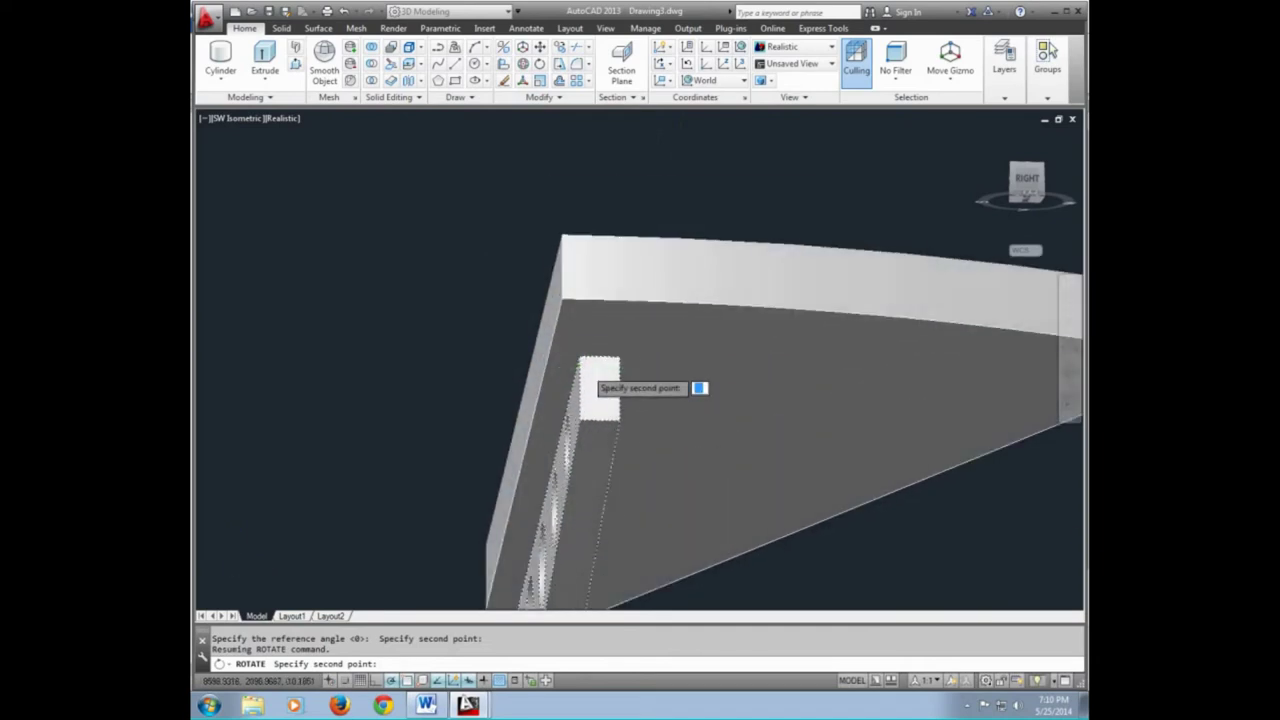
scroll(596, 375, "up", 2)
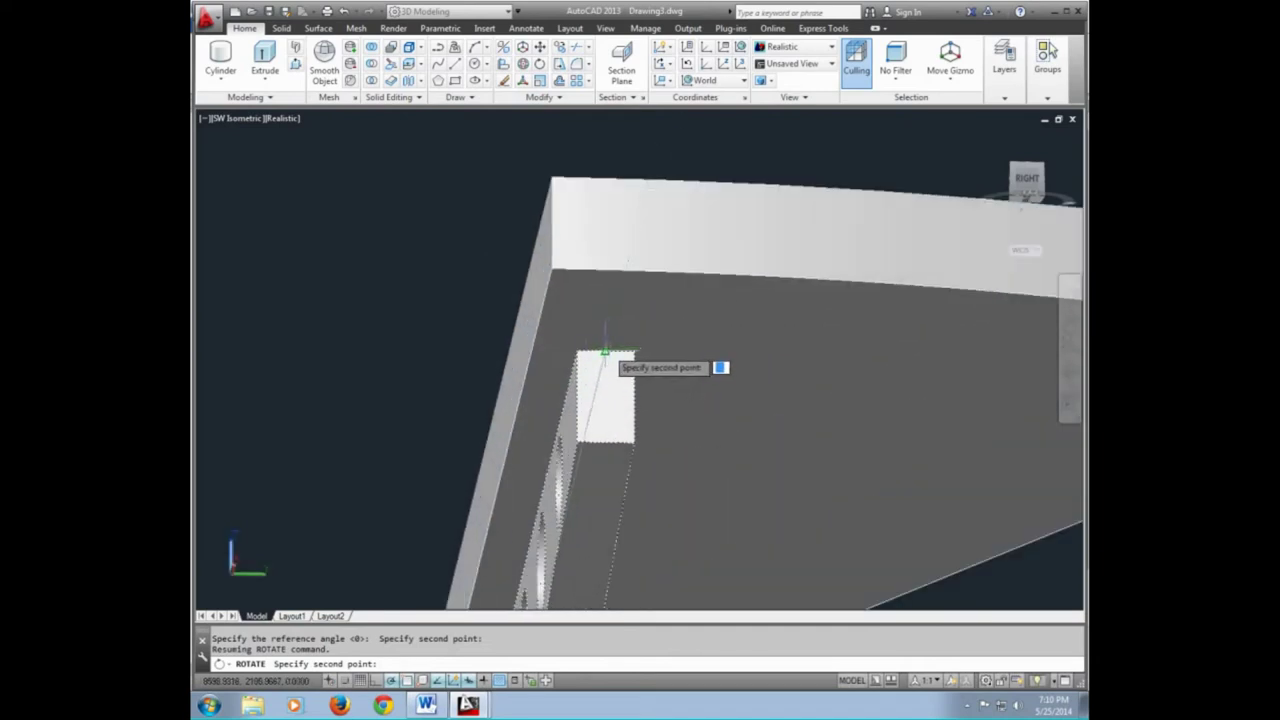
left_click(604, 352)
scroll(606, 360, "down", 2)
scroll(660, 362, "down", 2)
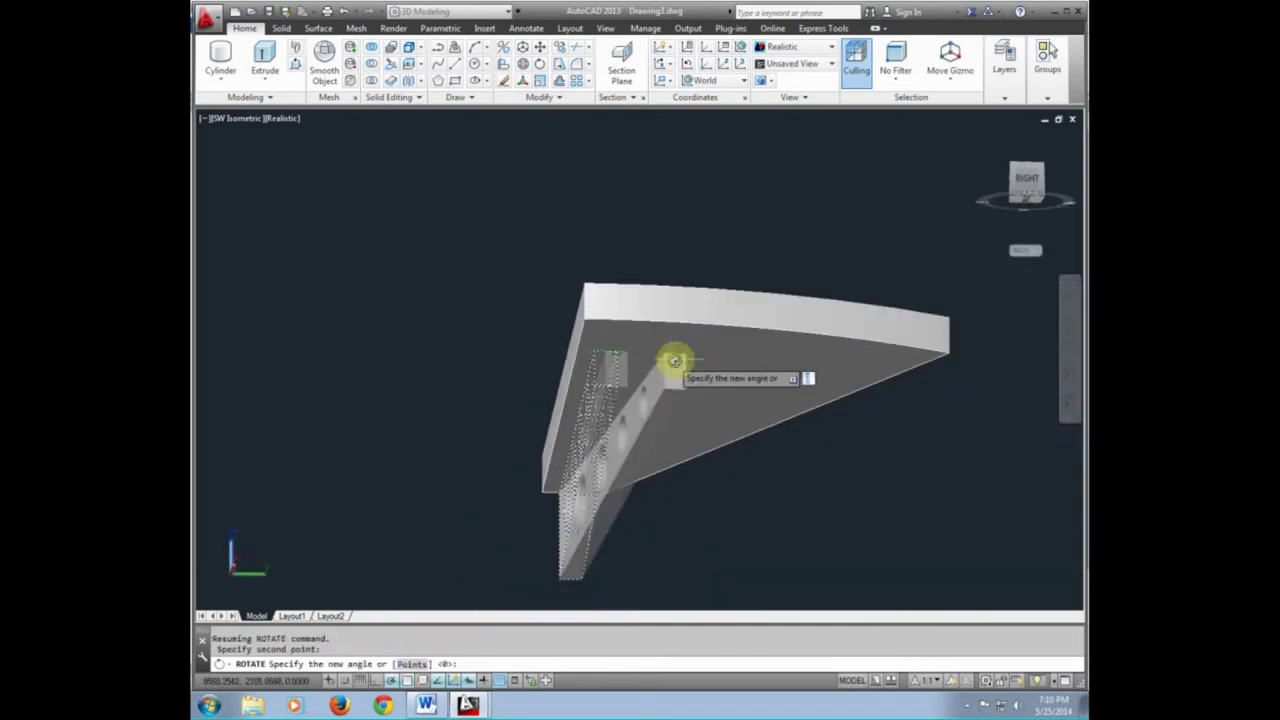
scroll(563, 416, "down", 1)
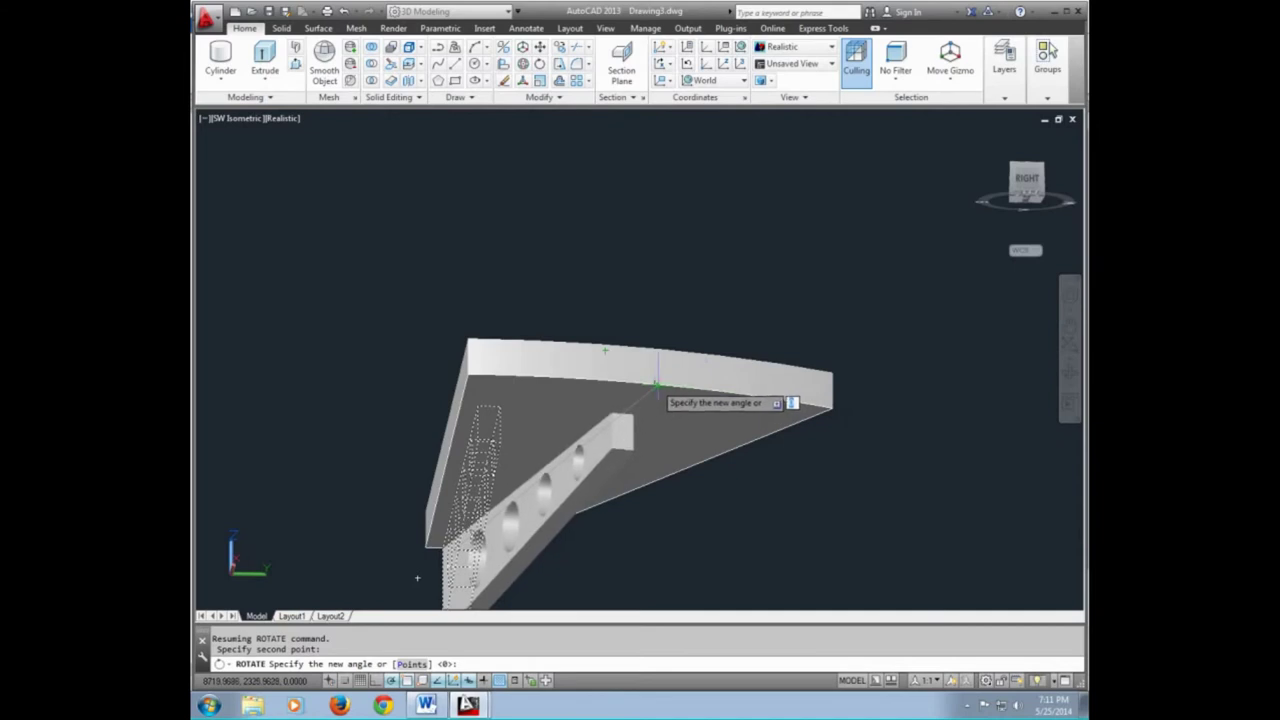
key("Return")
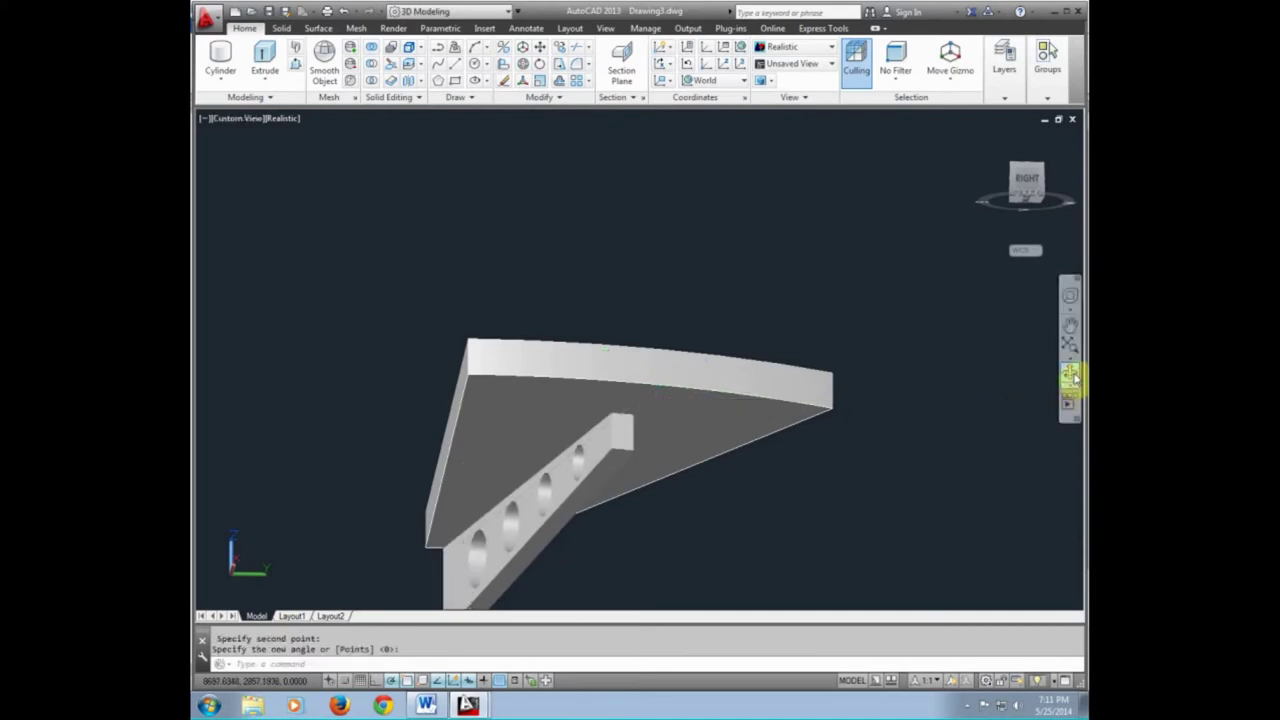
left_click(1070, 377)
Move the step solid up and to the right in a front-on view
mouse_move(811, 431)
left_mouse_down()
mouse_move(759, 371)
mouse_move(742, 431)
mouse_move(808, 420)
mouse_move(466, 457)
mouse_move(630, 549)
mouse_move(726, 569)
left_mouse_up()
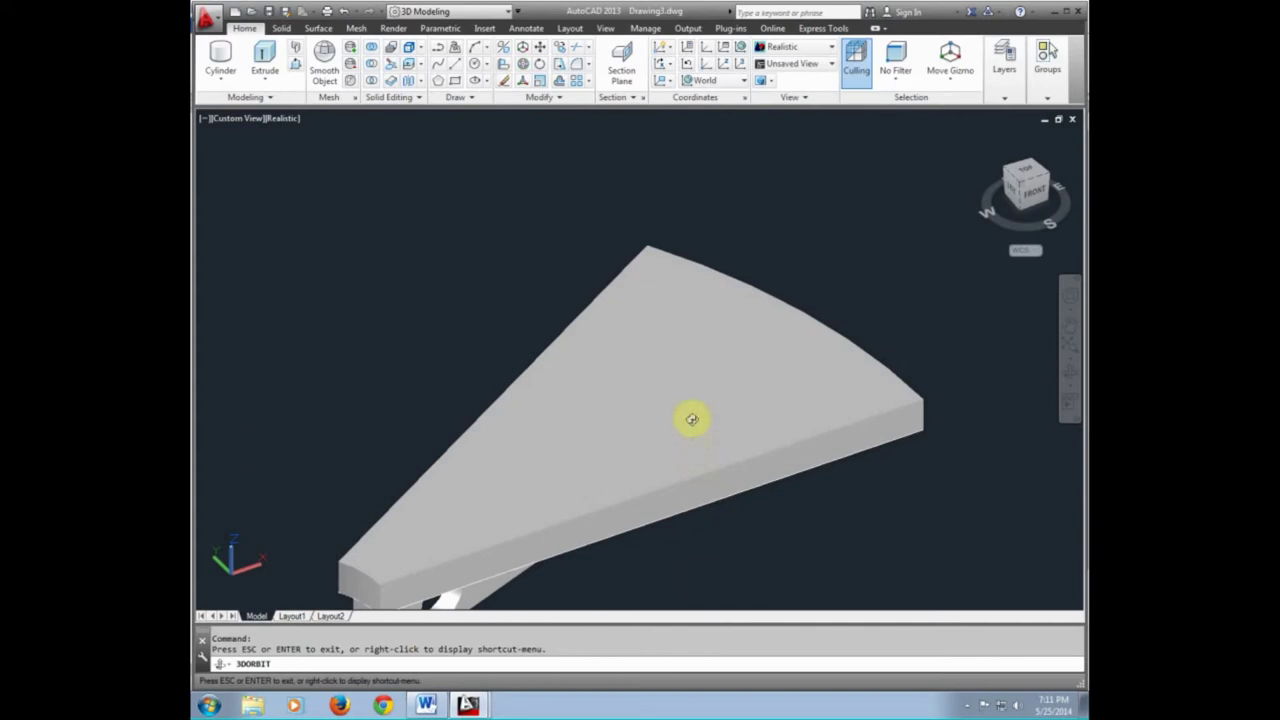
scroll(691, 419, "down", 2)
scroll(691, 430, "down", 3)
middle_click_drag(691, 472, 565, 480)
key("Escape")
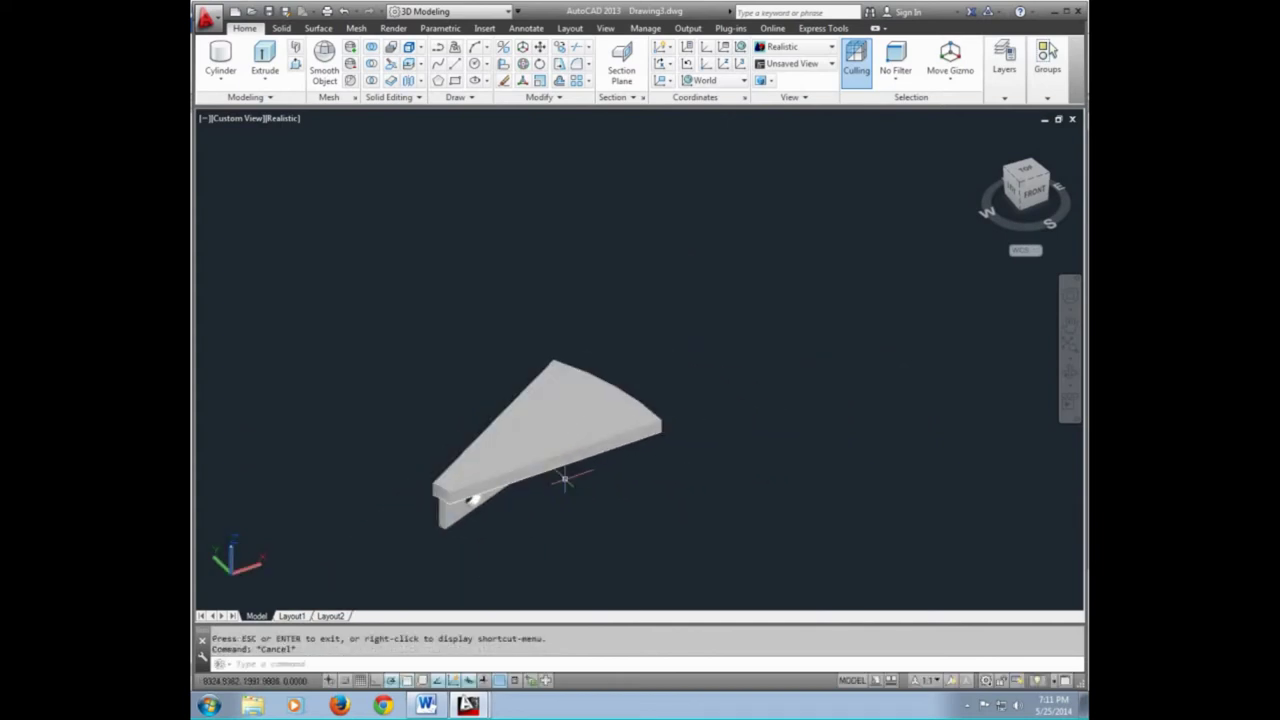
type("m")
key("Return")
left_click(522, 435)
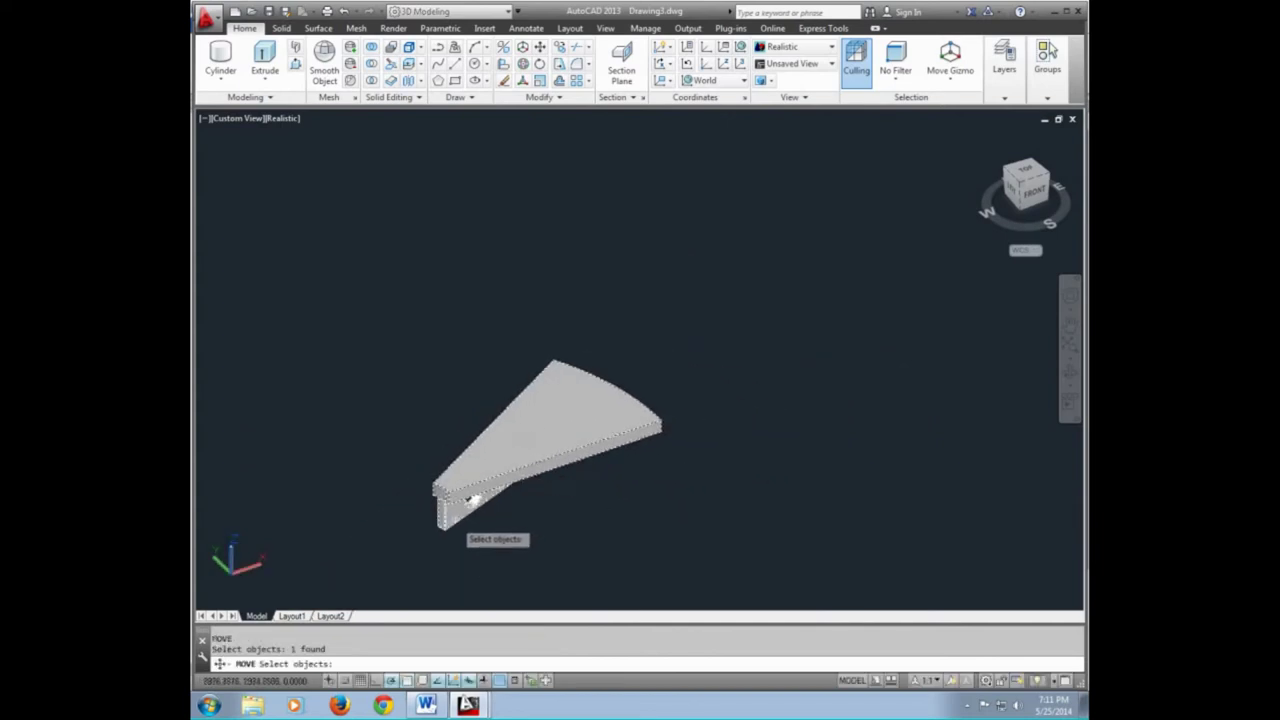
left_click(455, 508)
key("Return")
left_click(462, 555)
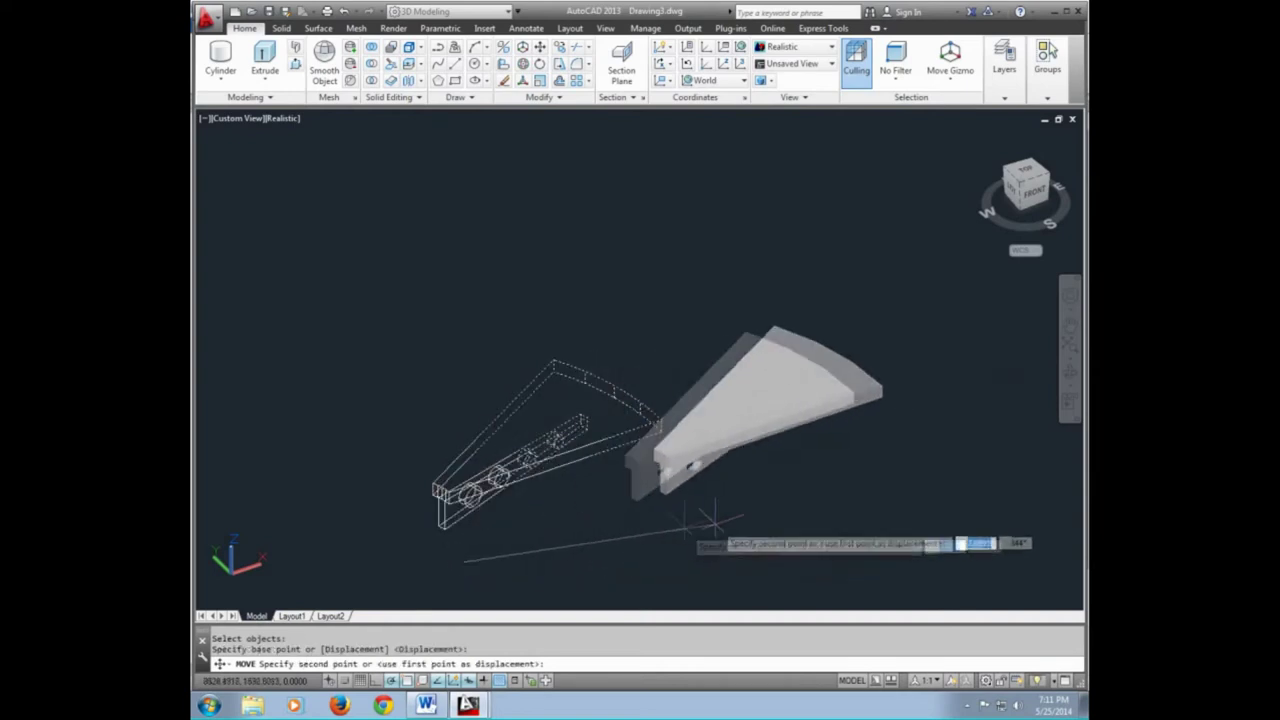
left_click(745, 516)
Erase the leftover four-object wireframe wedge outline
left_click(670, 547)
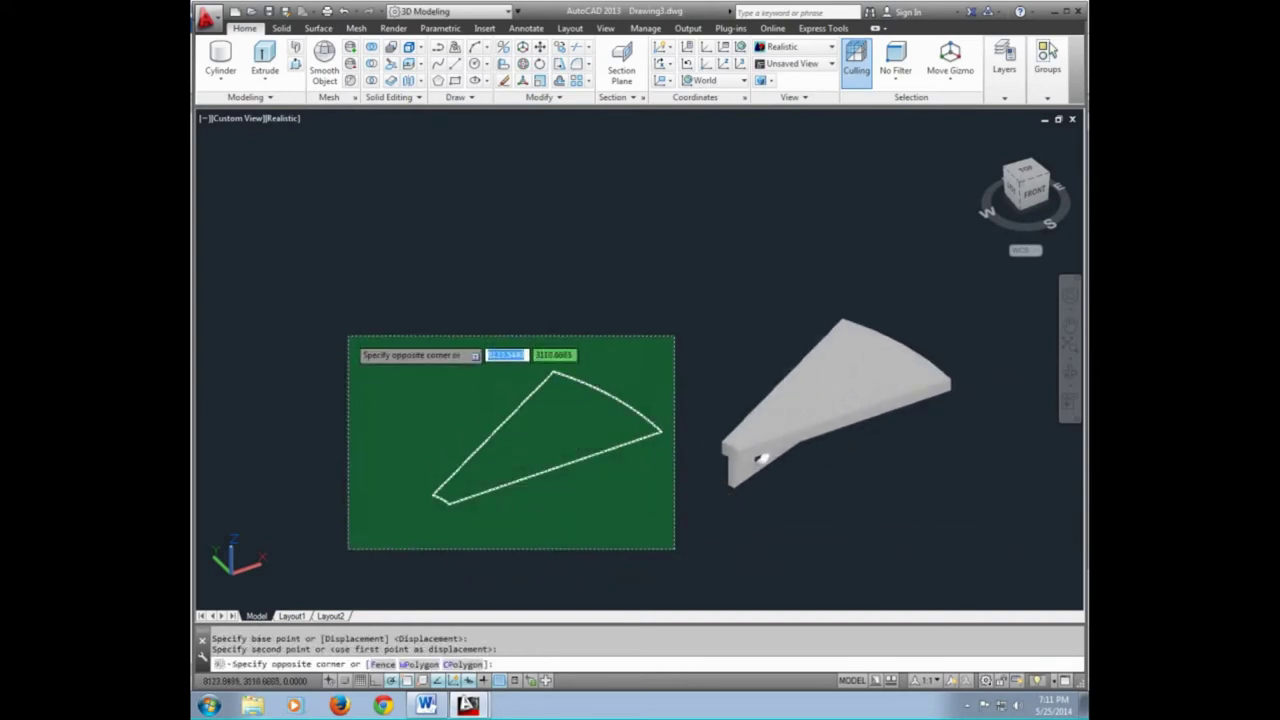
left_click(348, 336)
type("e")
key("Return")
middle_click_drag(806, 523, 557, 491)
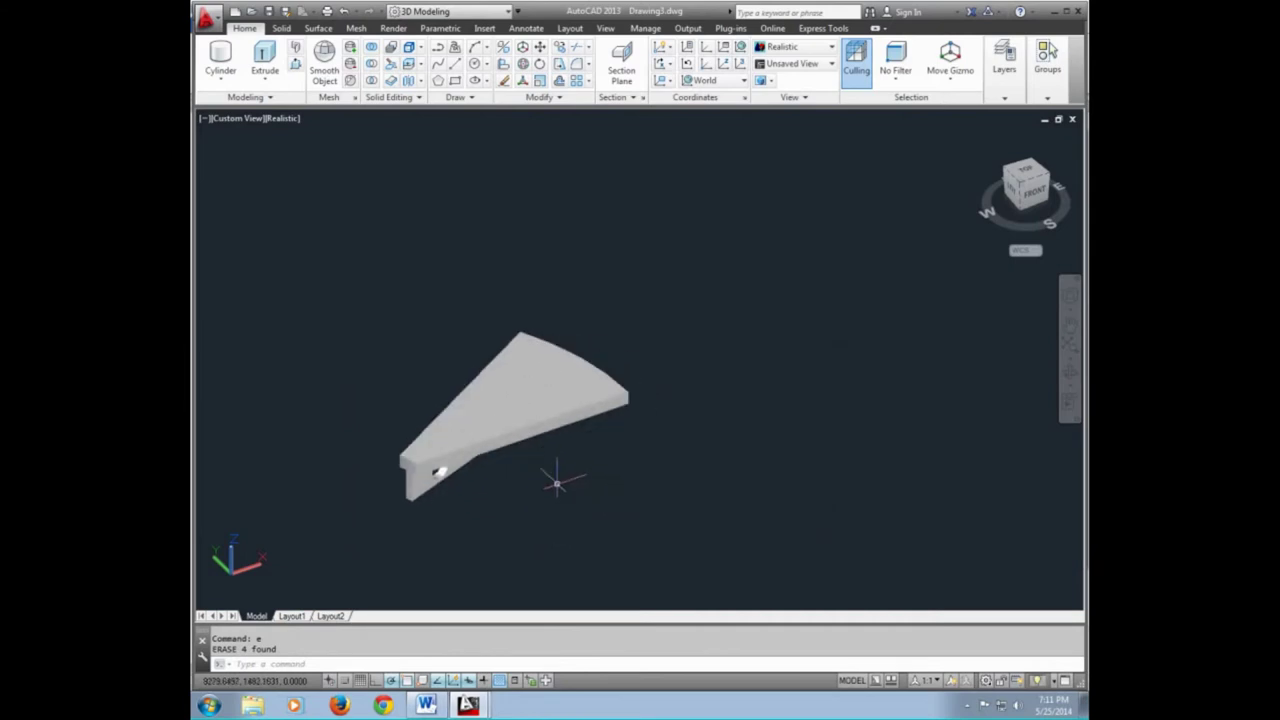
middle_click_drag(513, 457, 503, 458)
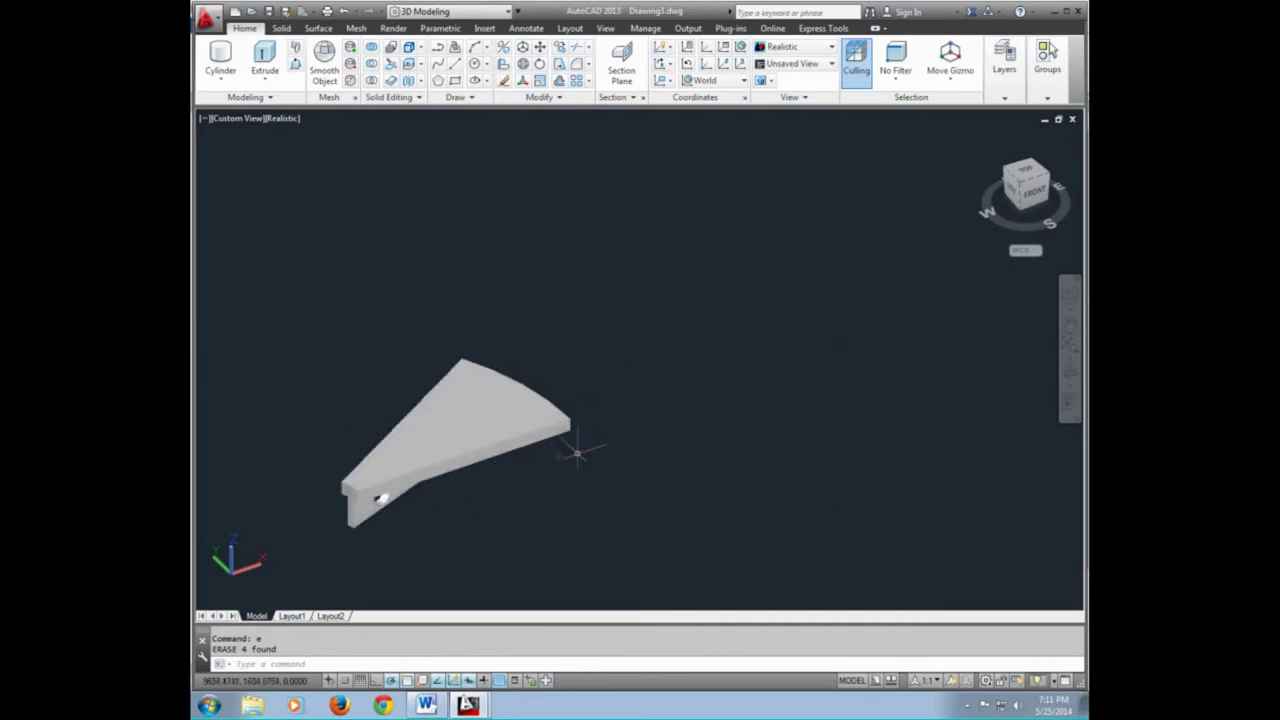
Draw a radius-10 cylinder 800 tall beside the step
scroll(600, 410, "up", 2)
scroll(528, 428, "up", 2)
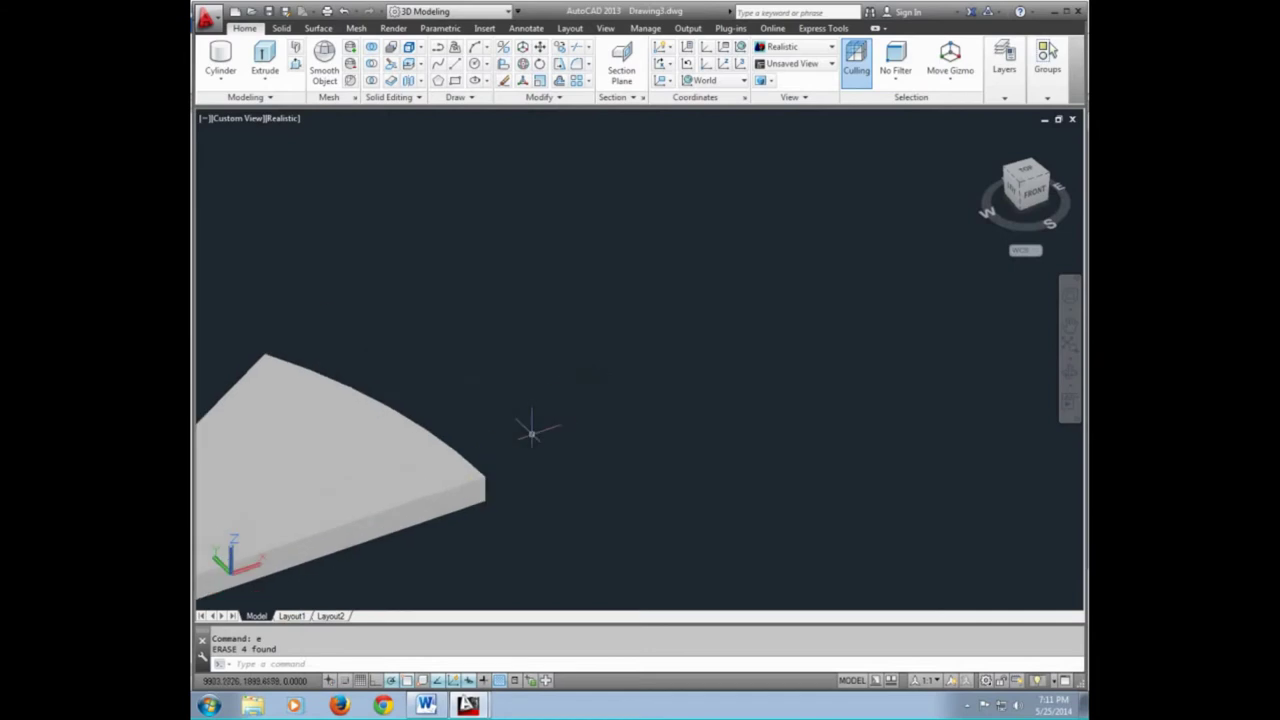
scroll(566, 406, "up", 1)
scroll(593, 453, "up", 1)
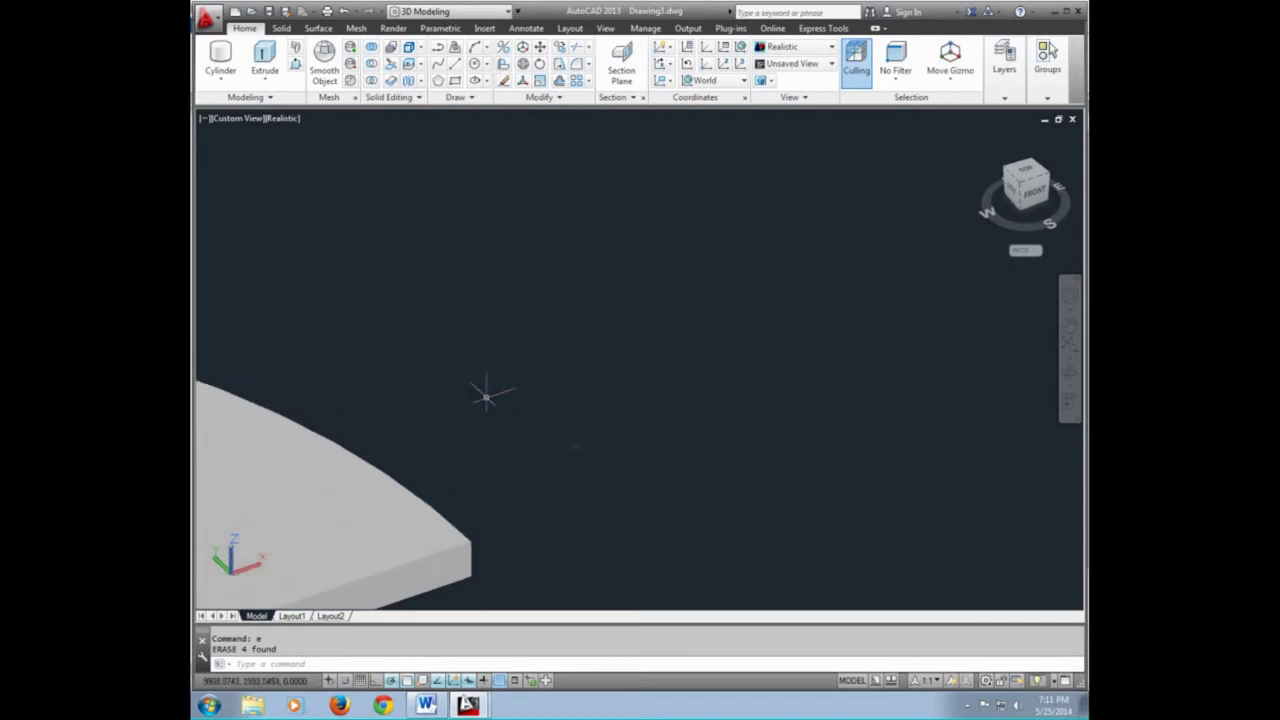
left_click(222, 80)
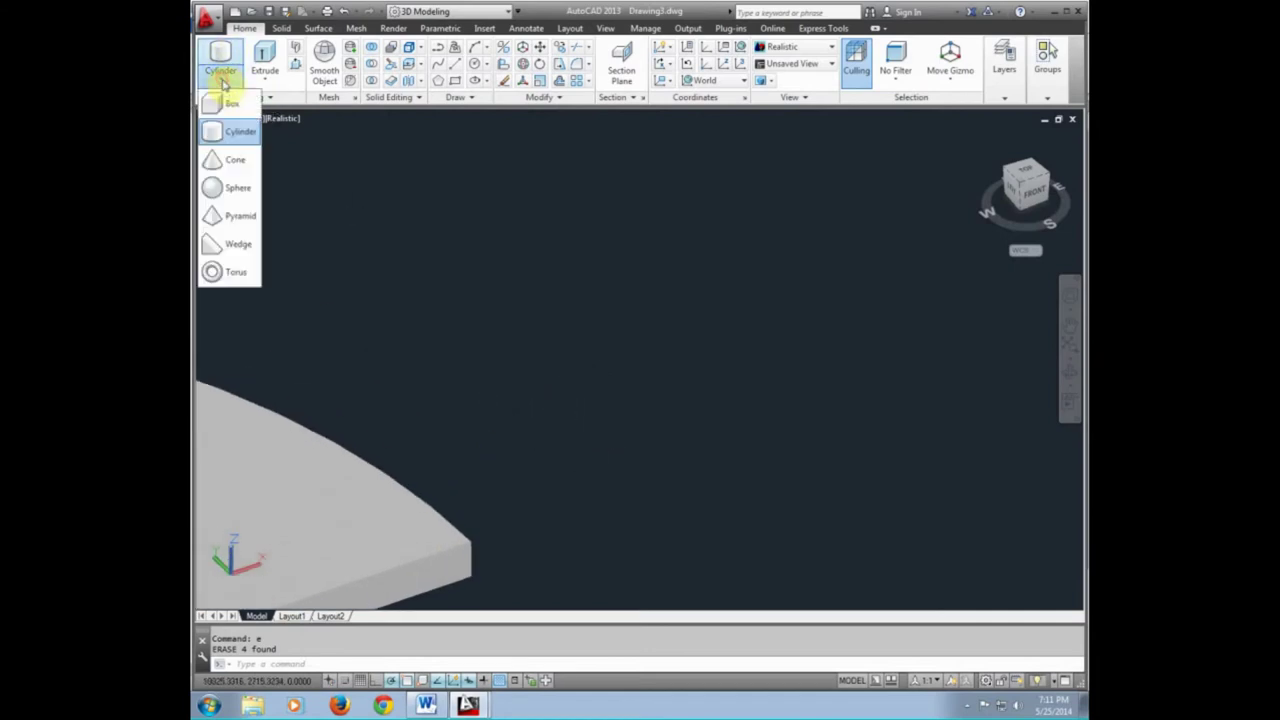
left_click(236, 136)
left_click(620, 389)
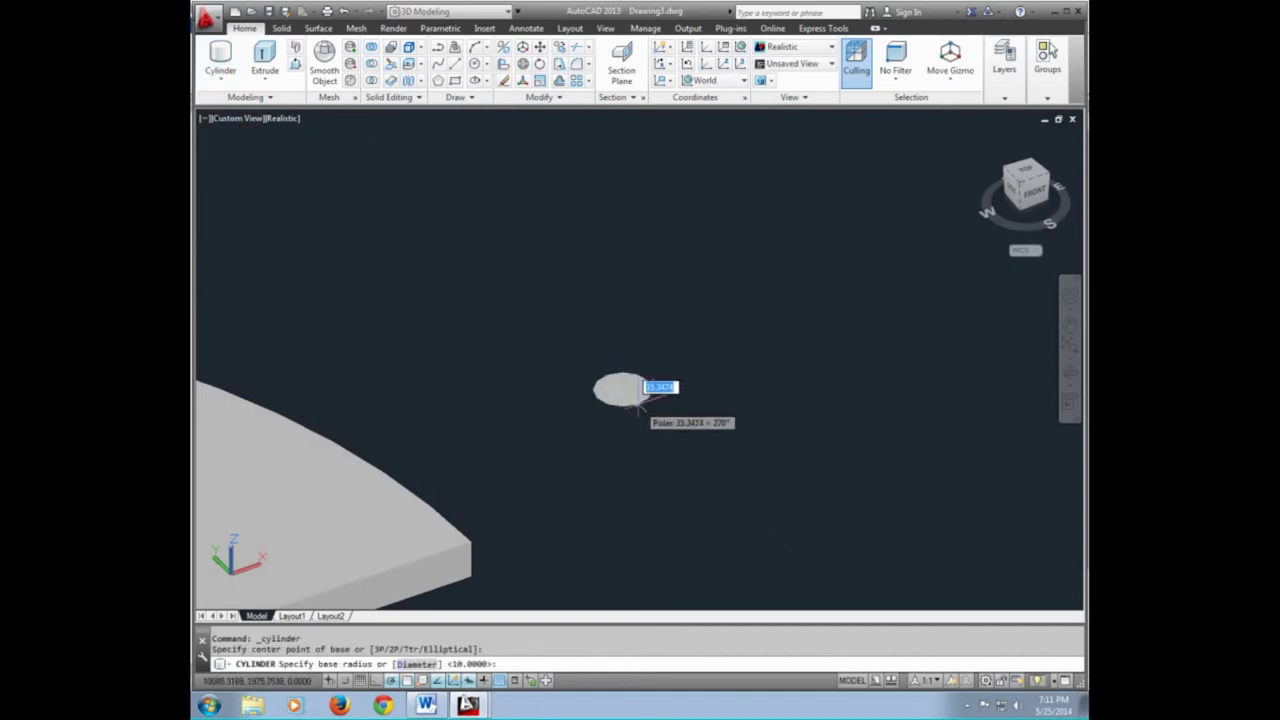
type("30")
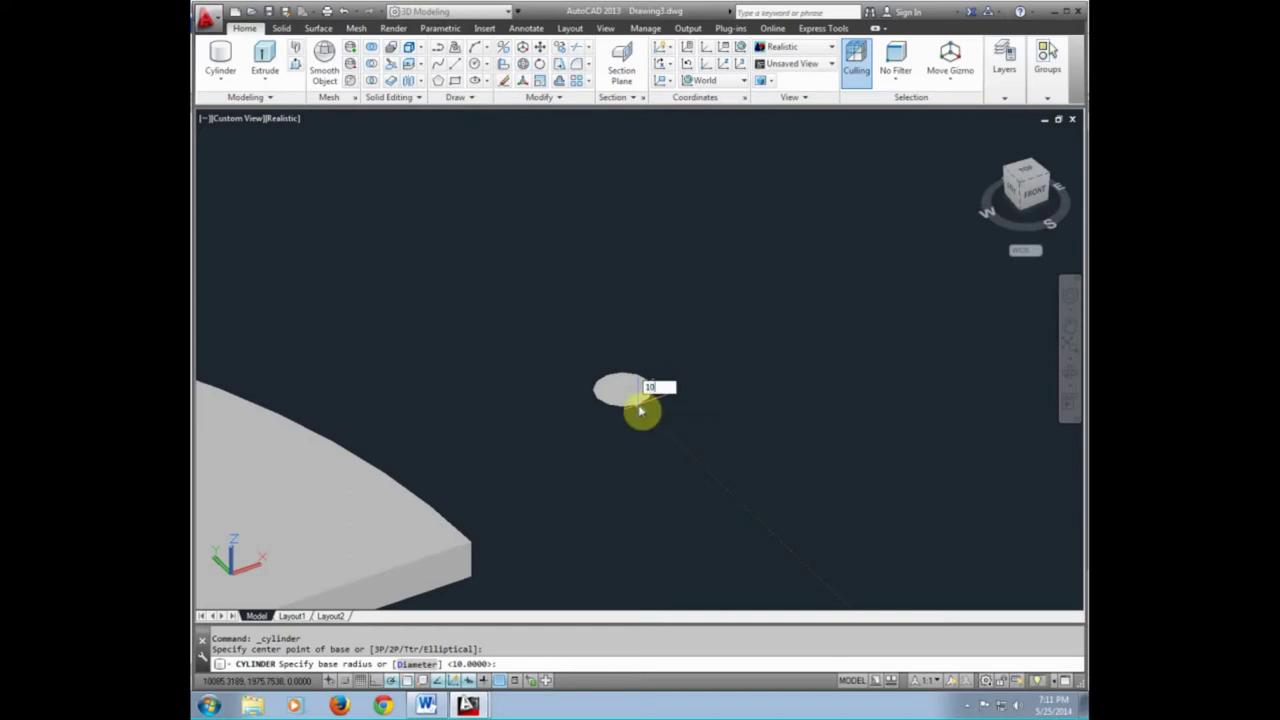
key("Return")
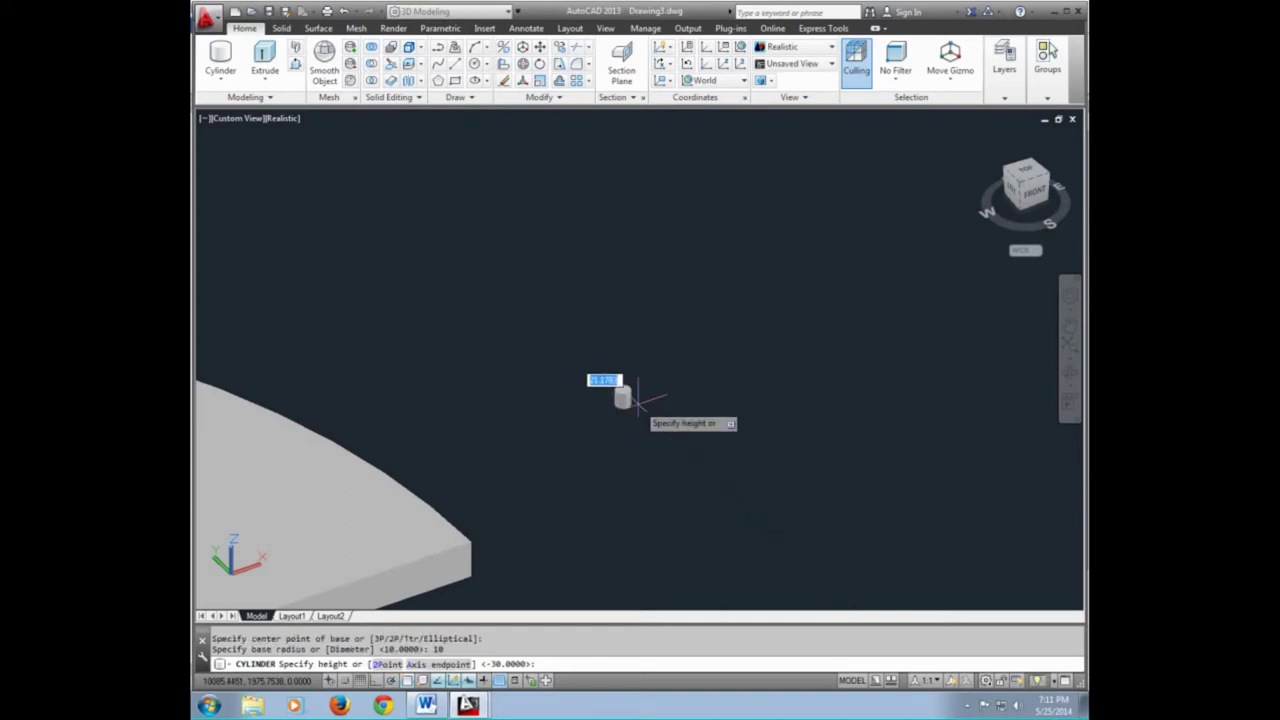
type("8")
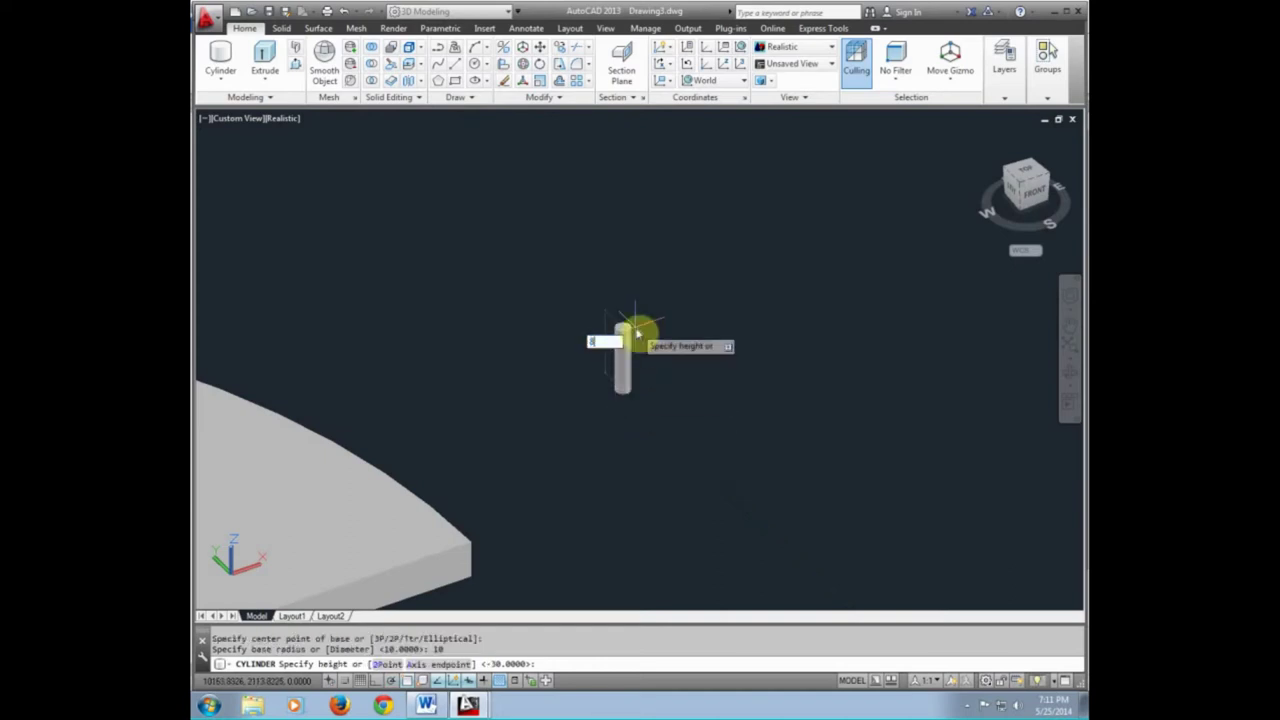
type("00")
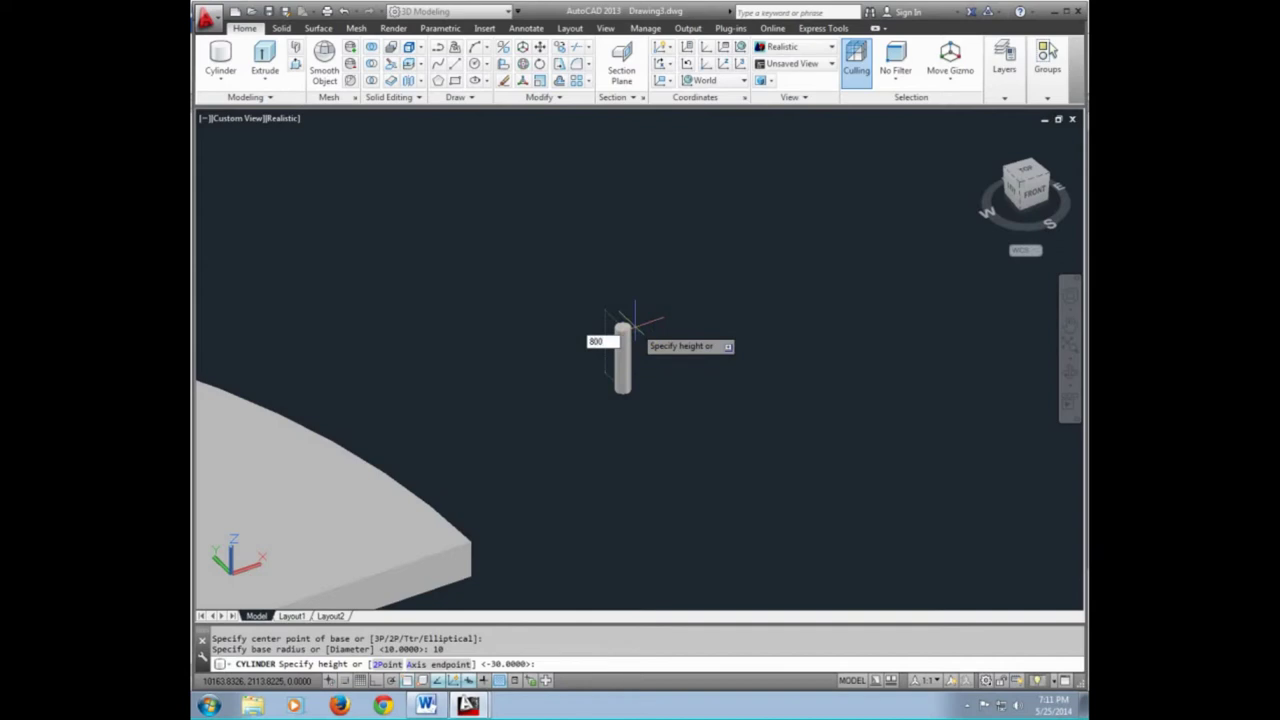
key("Return")
key("Escape")
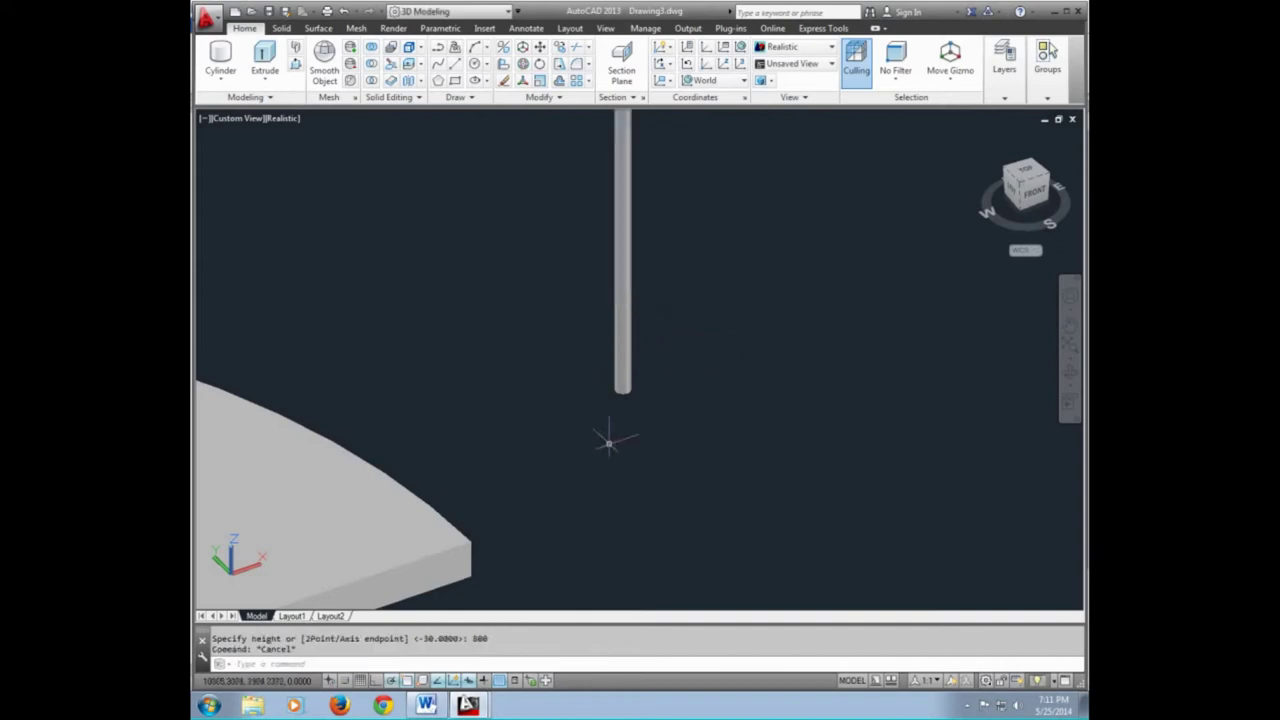
mouse_move(608, 434)
middle_mouse_down("shift")
mouse_move(523, 517)
mouse_move(484, 525)
mouse_move(640, 491)
mouse_move(603, 497)
middle_mouse_up("shift")
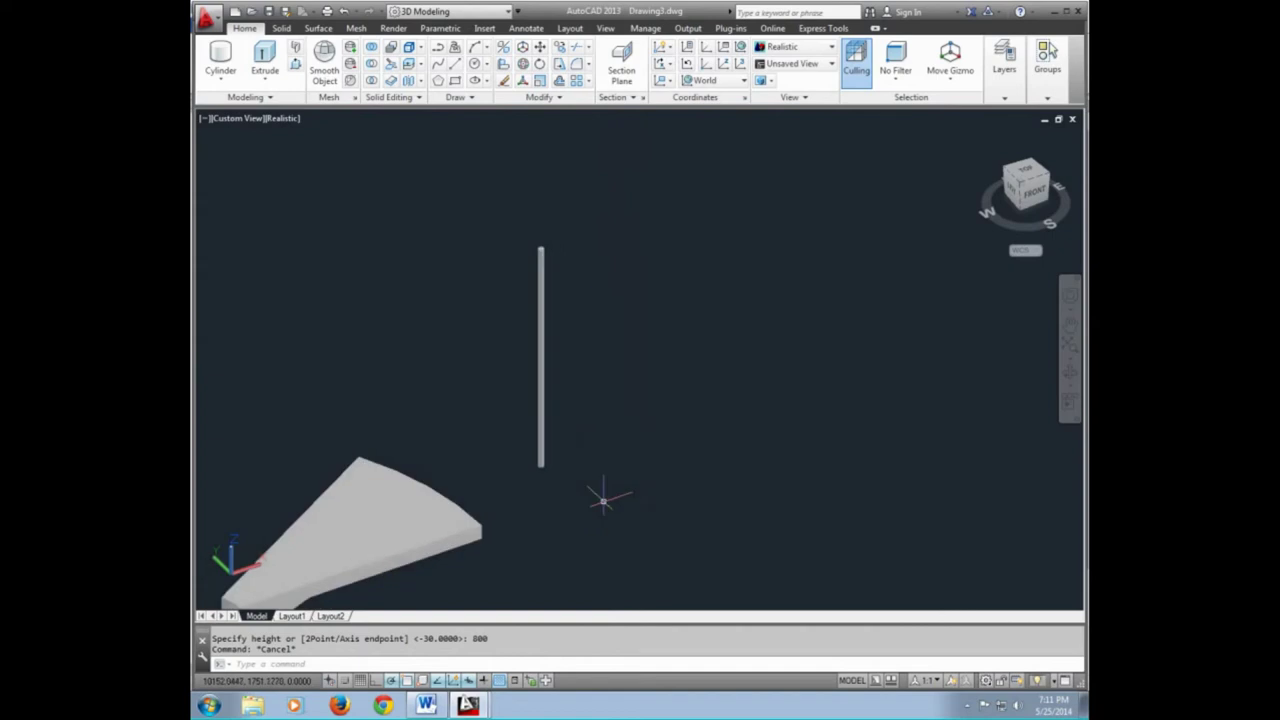
Draw a second radius-10 cylinder 600 tall with CYL
type("cyl")
key("Return")
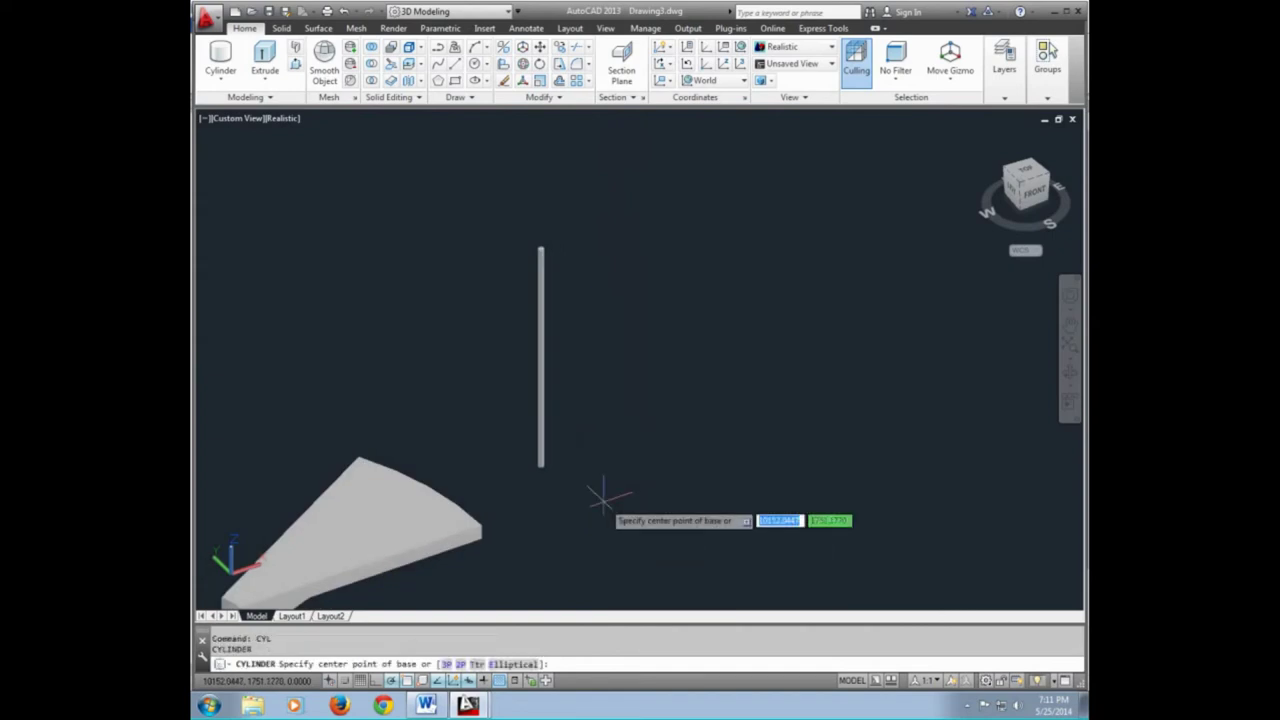
scroll(601, 497, "up", 3)
left_click(576, 474)
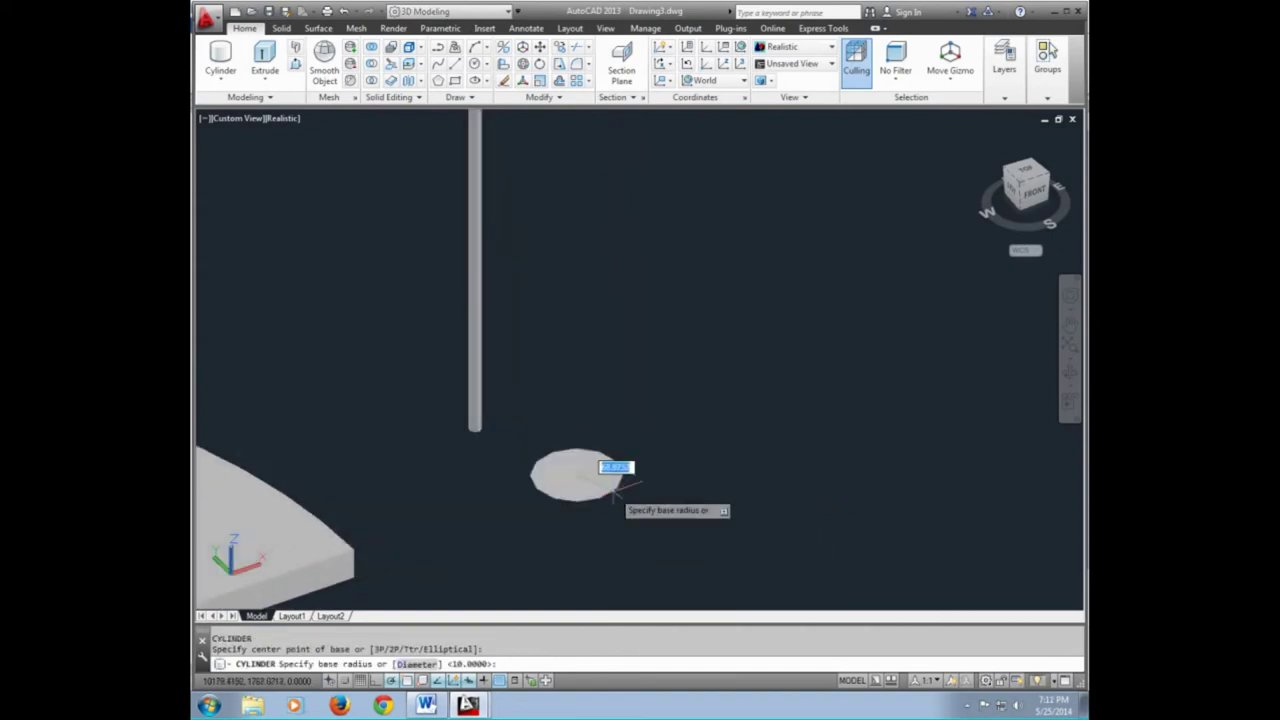
type("10")
key("Return")
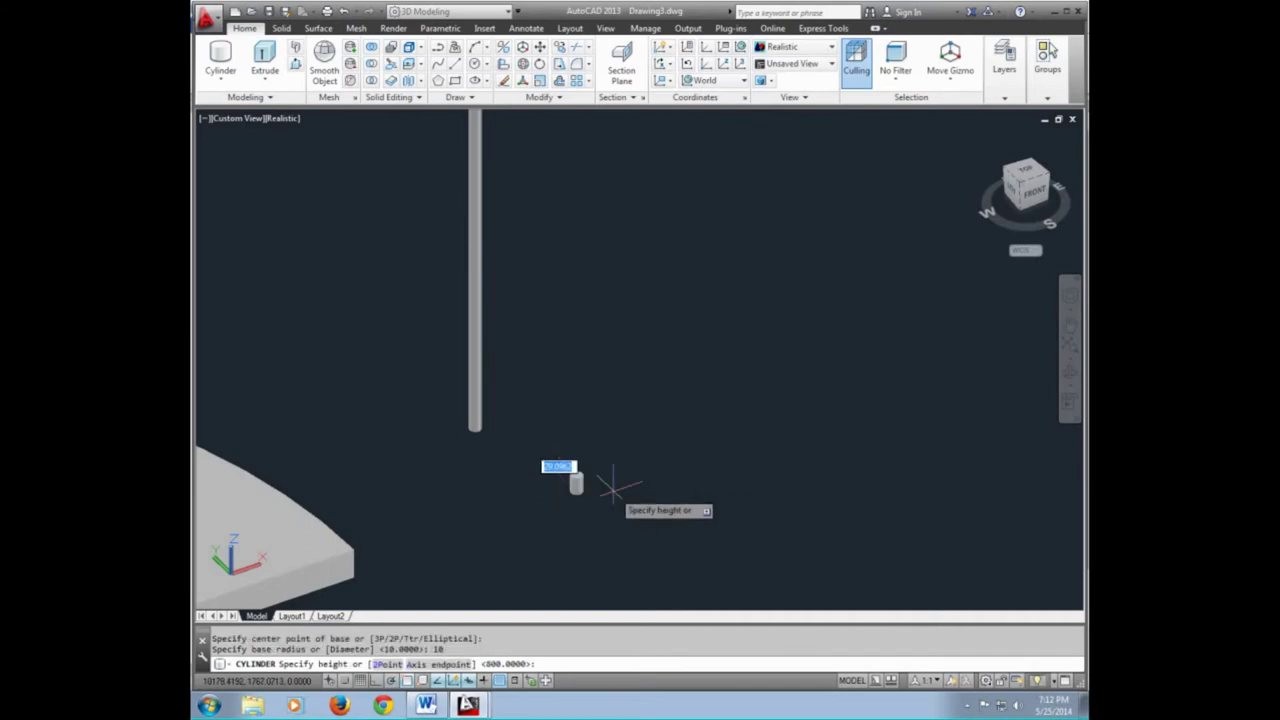
type("8")
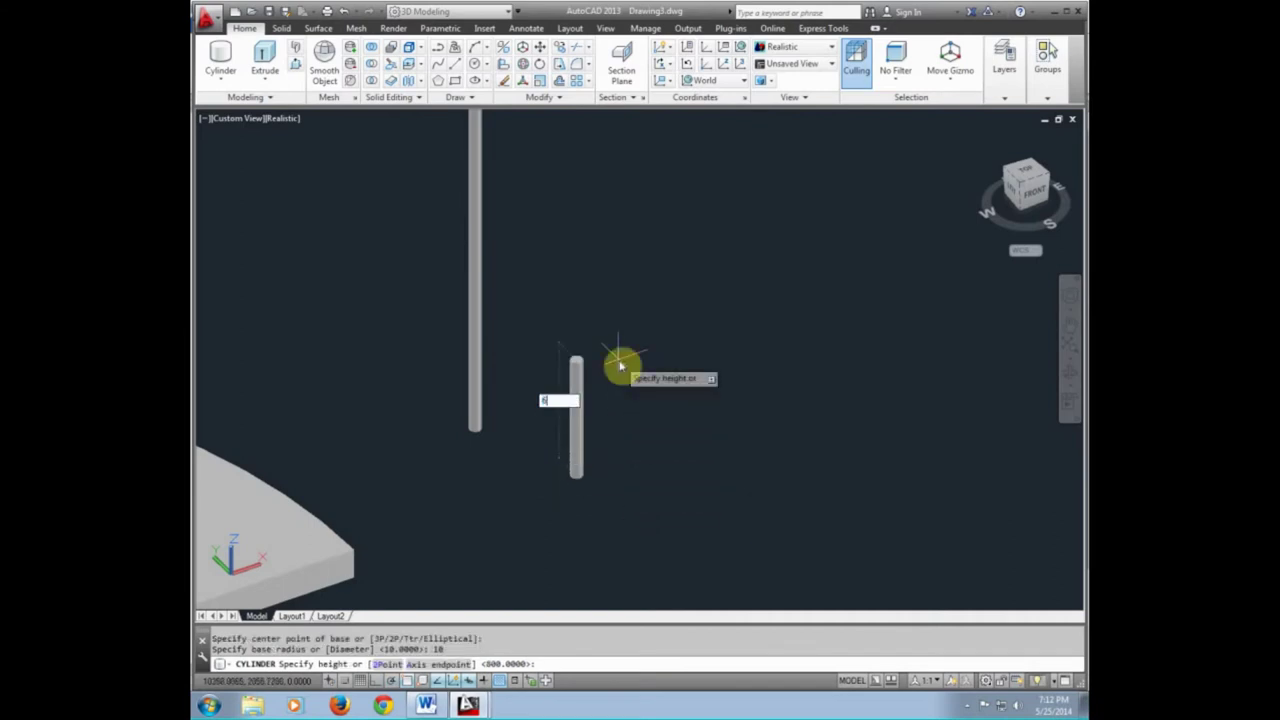
type("00")
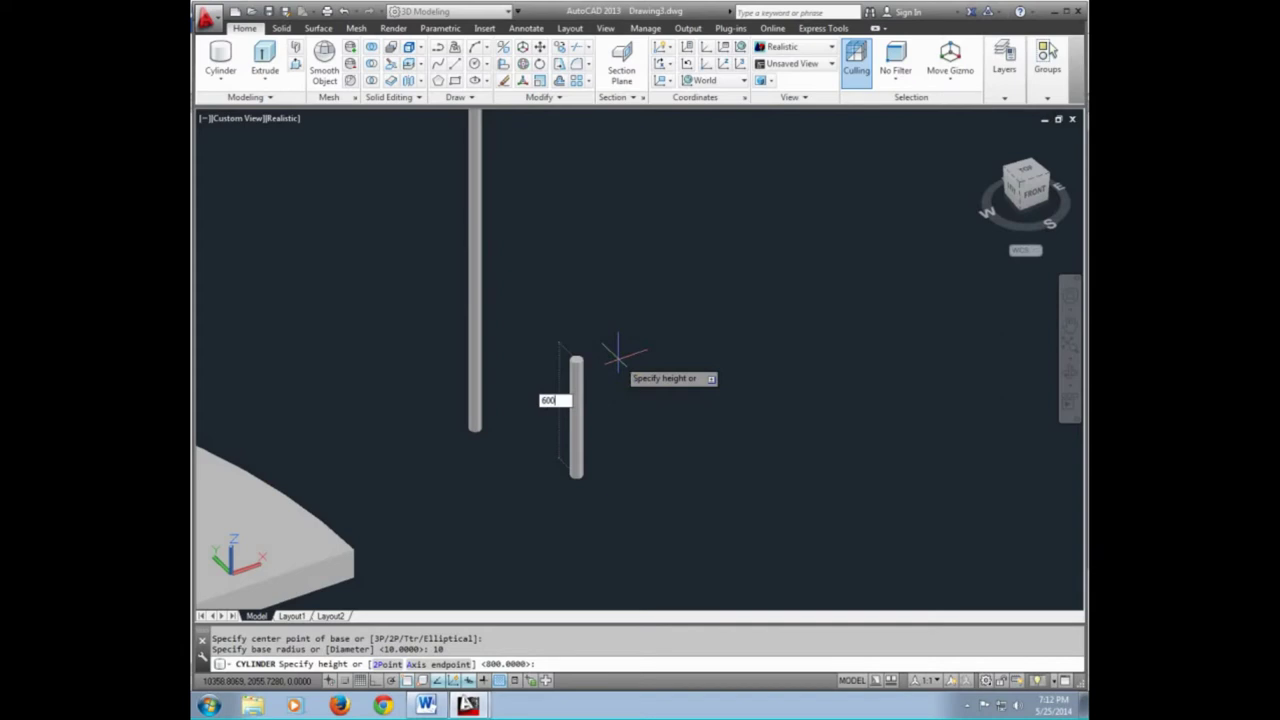
key("Return")
key("Escape")
key("Escape")
scroll(620, 403, "down", 2)
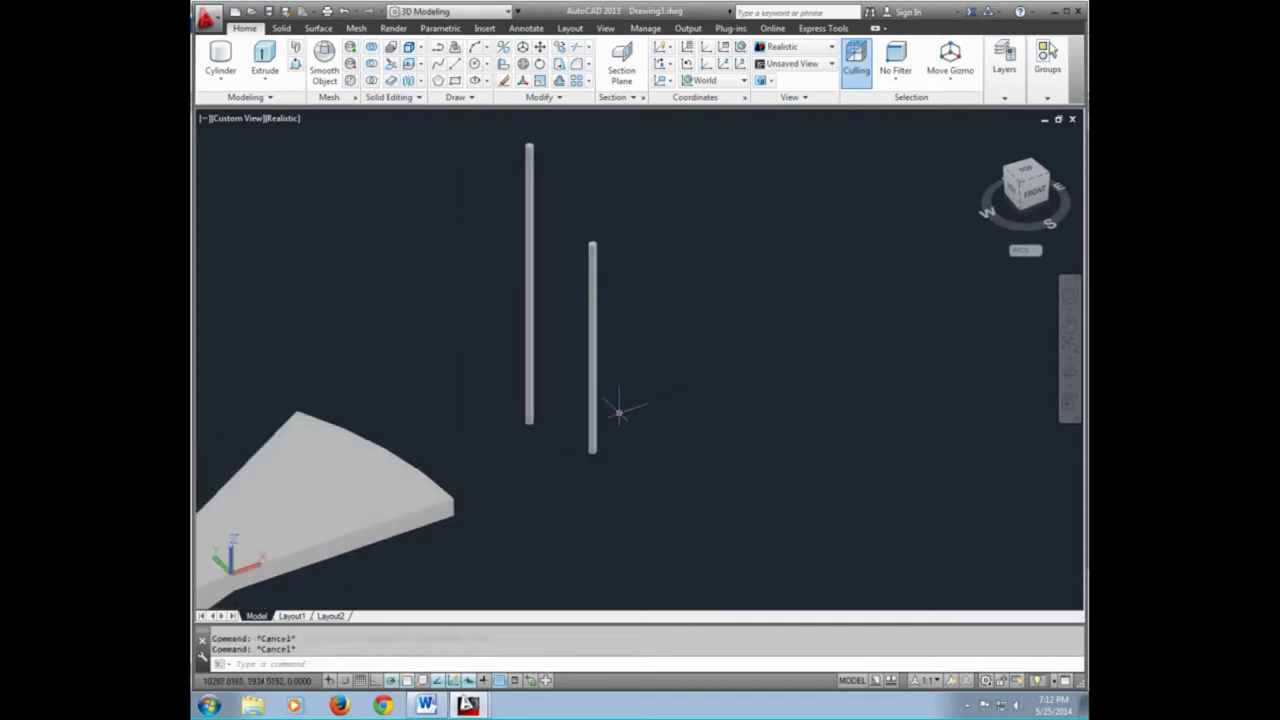
middle_click_drag(586, 403, 614, 443)
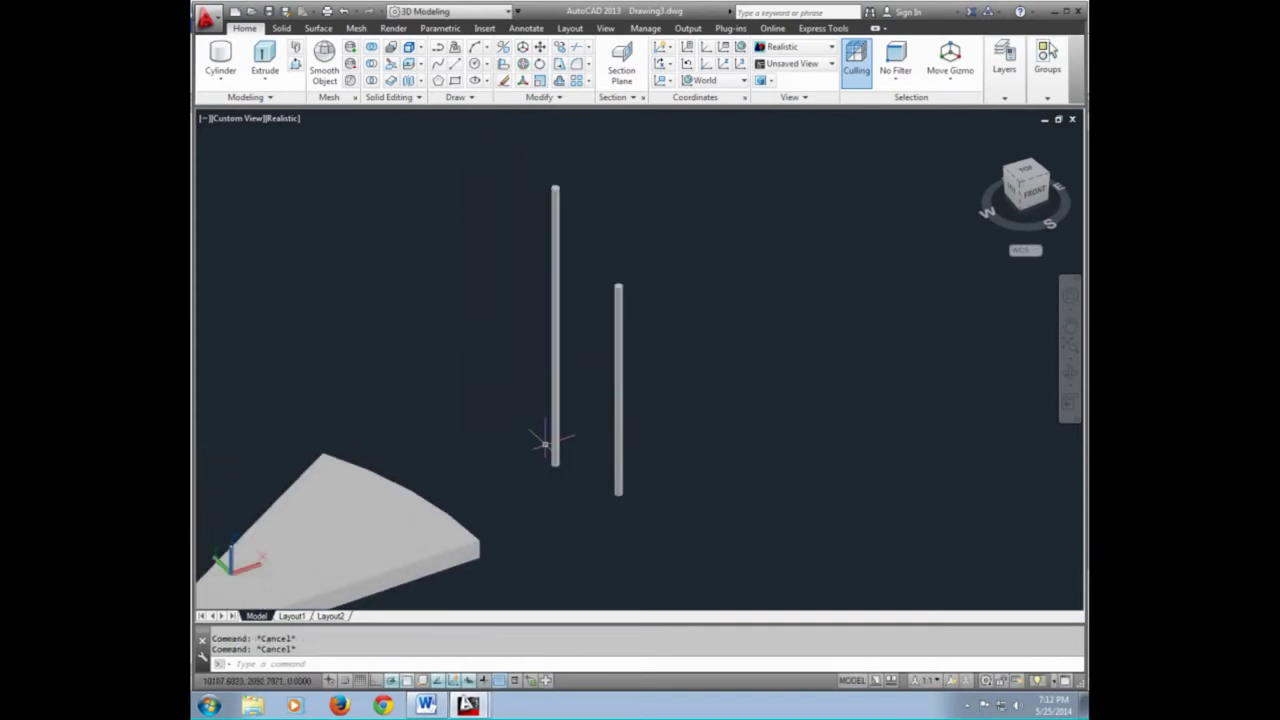
Start a helix centred on the 800-tall cylinder's base with base radius 10
scroll(553, 450, "up", 2)
scroll(563, 468, "up", 3)
scroll(563, 468, "up", 2)
scroll(563, 468, "up", 2)
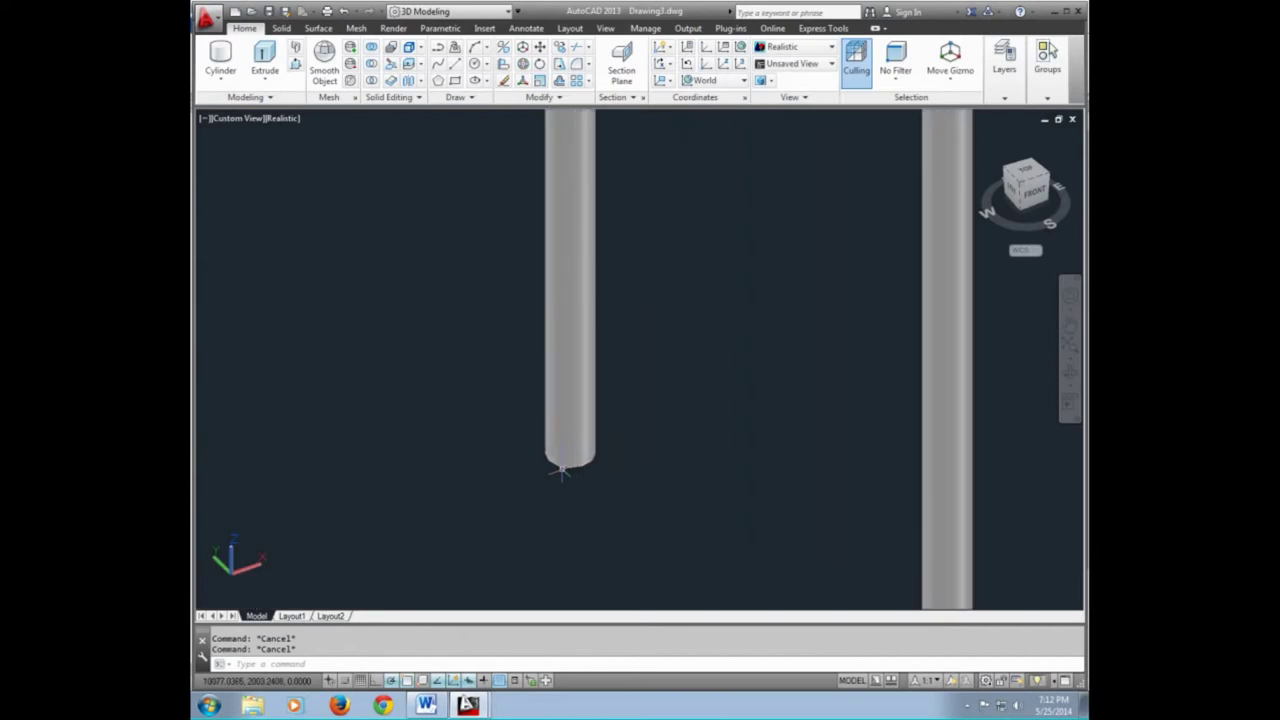
scroll(563, 468, "down", 2)
middle_click_drag(563, 470, 545, 513)
scroll(545, 513, "up", 2)
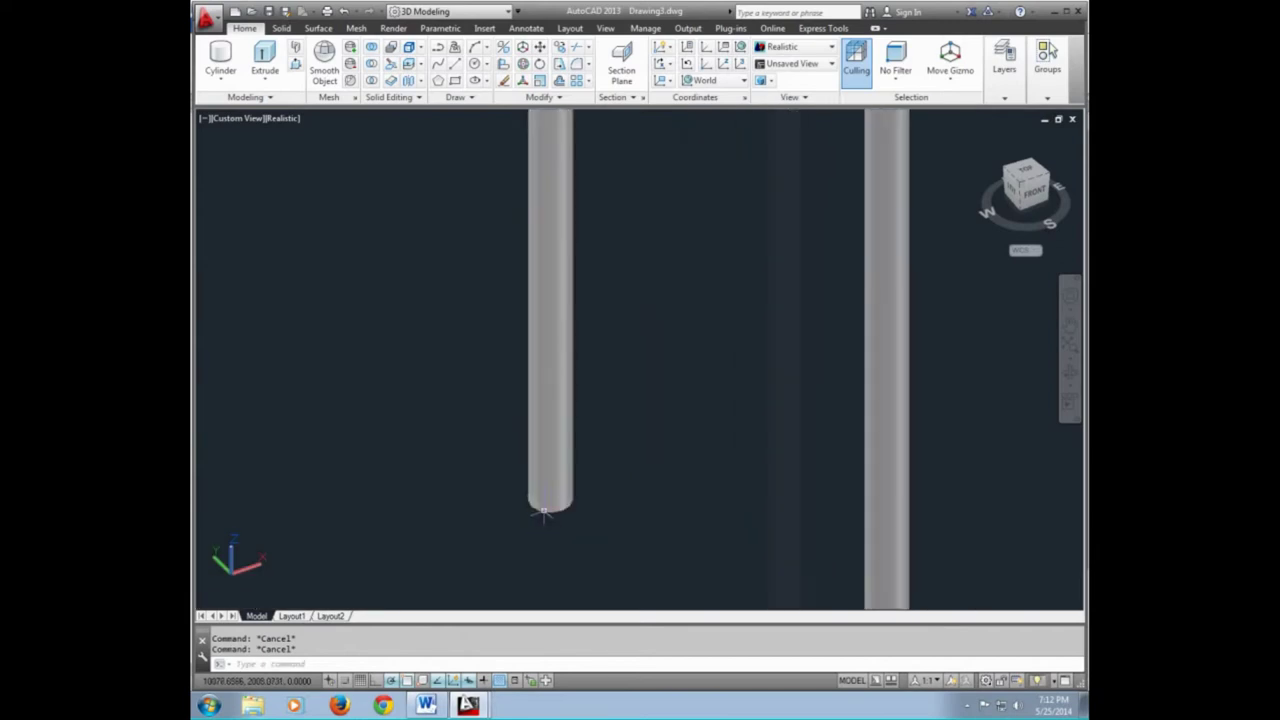
type("H")
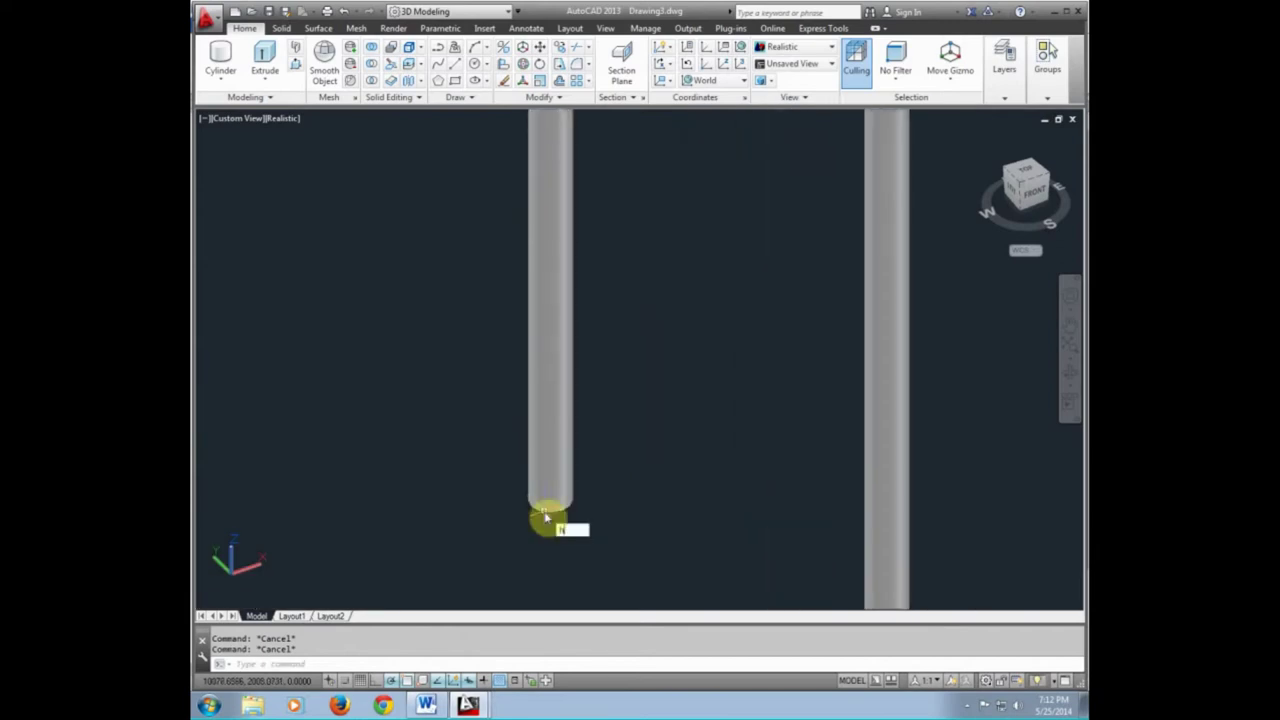
type("ELI")
type("X")
key("Return")
scroll(545, 512, "up", 2)
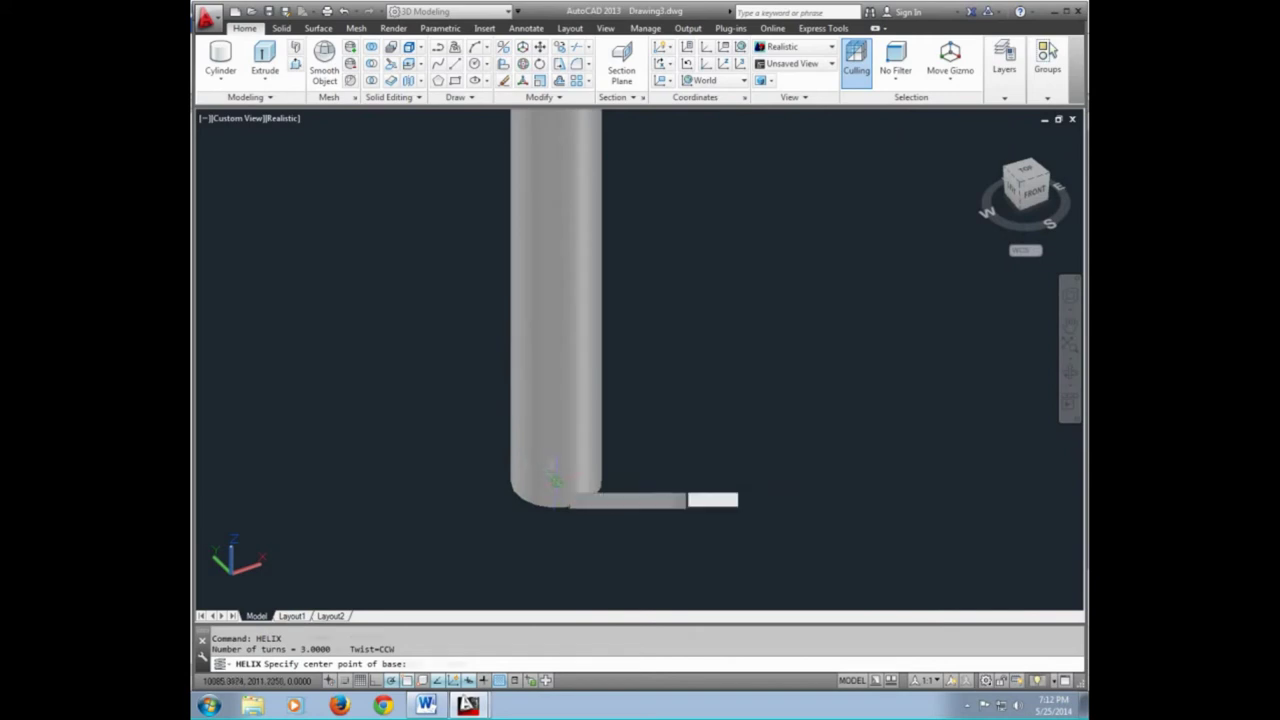
left_click(555, 481)
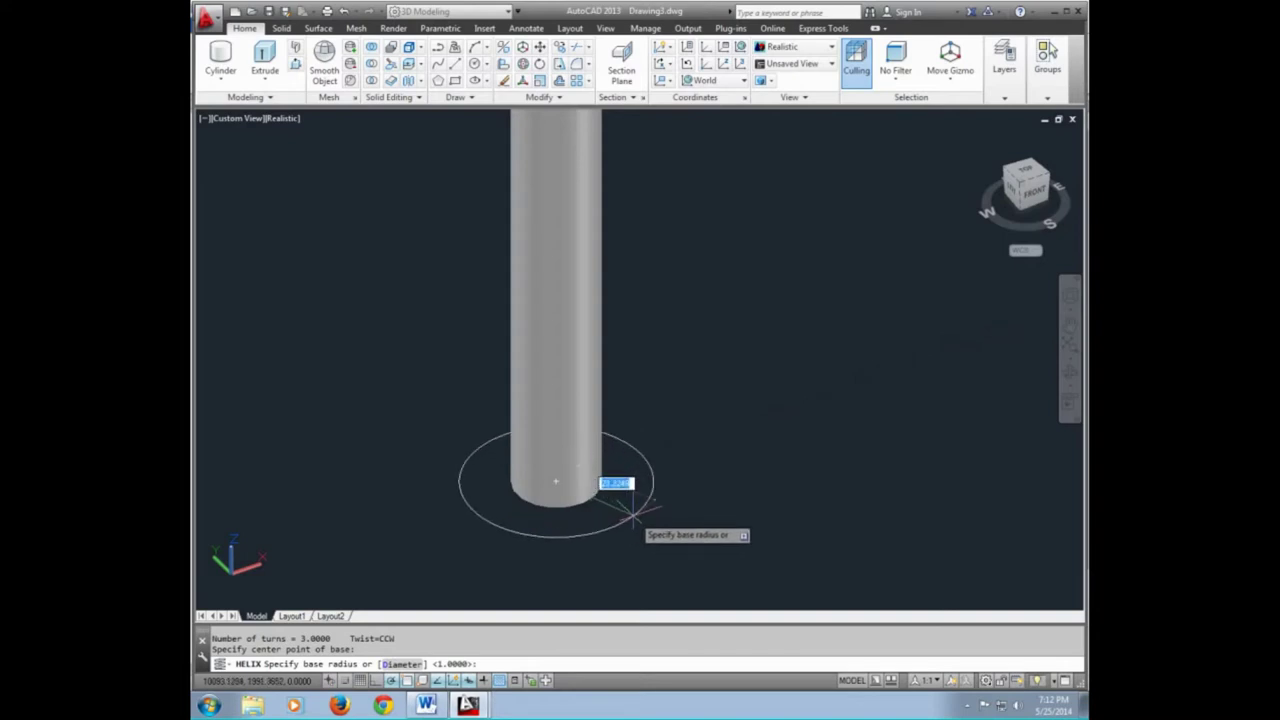
type("1")
left_click(634, 520)
key("Return")
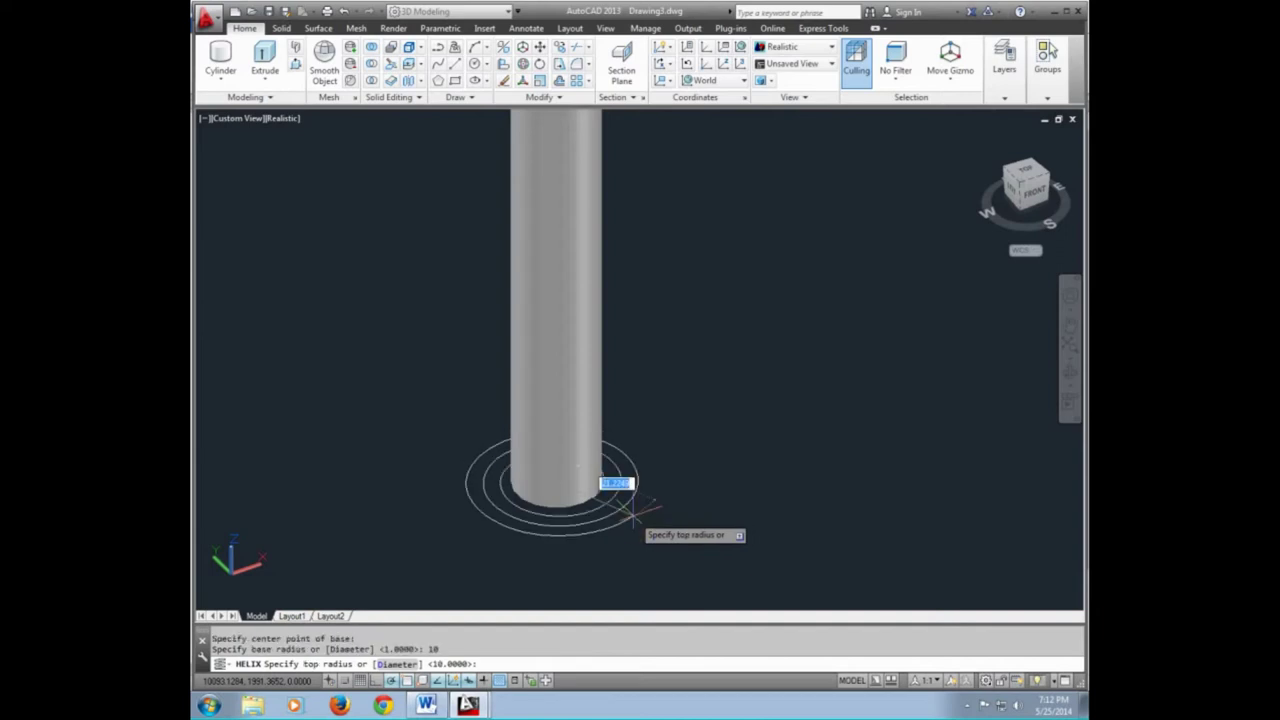
Give the helix top radius 10 and 25 turns, ending at the column's top
type("1")
left_click(634, 520)
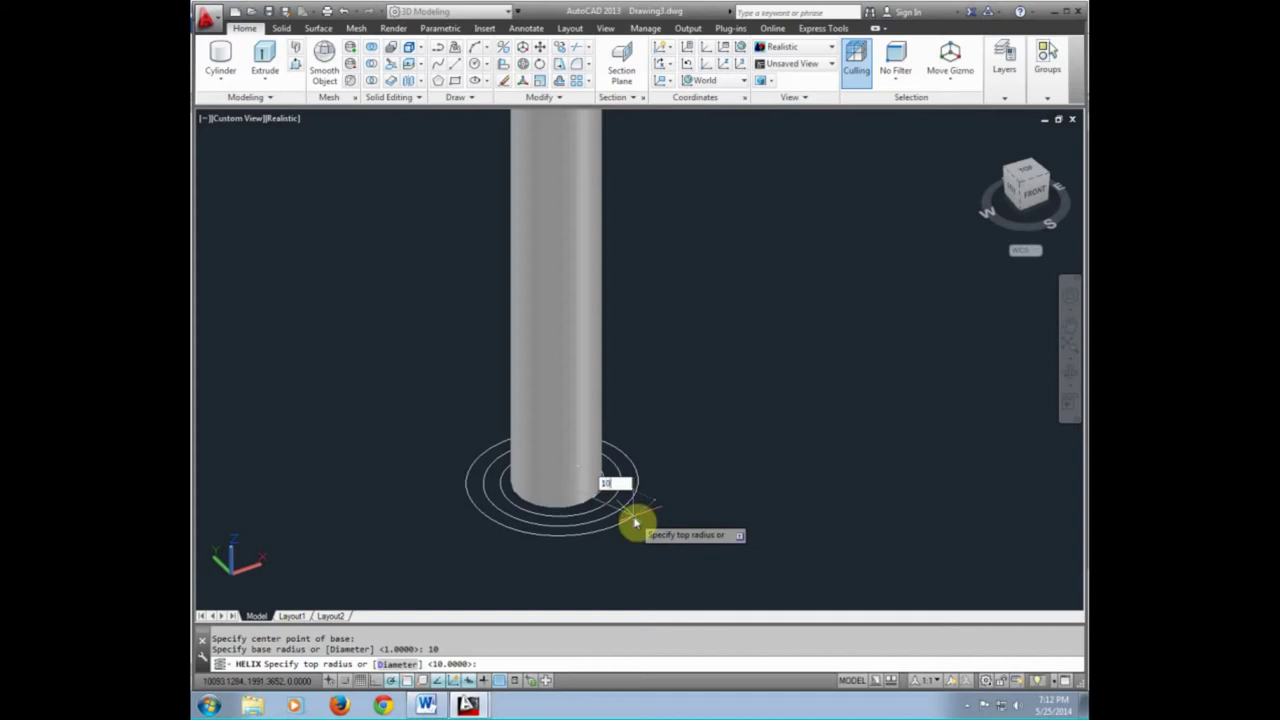
key("Return")
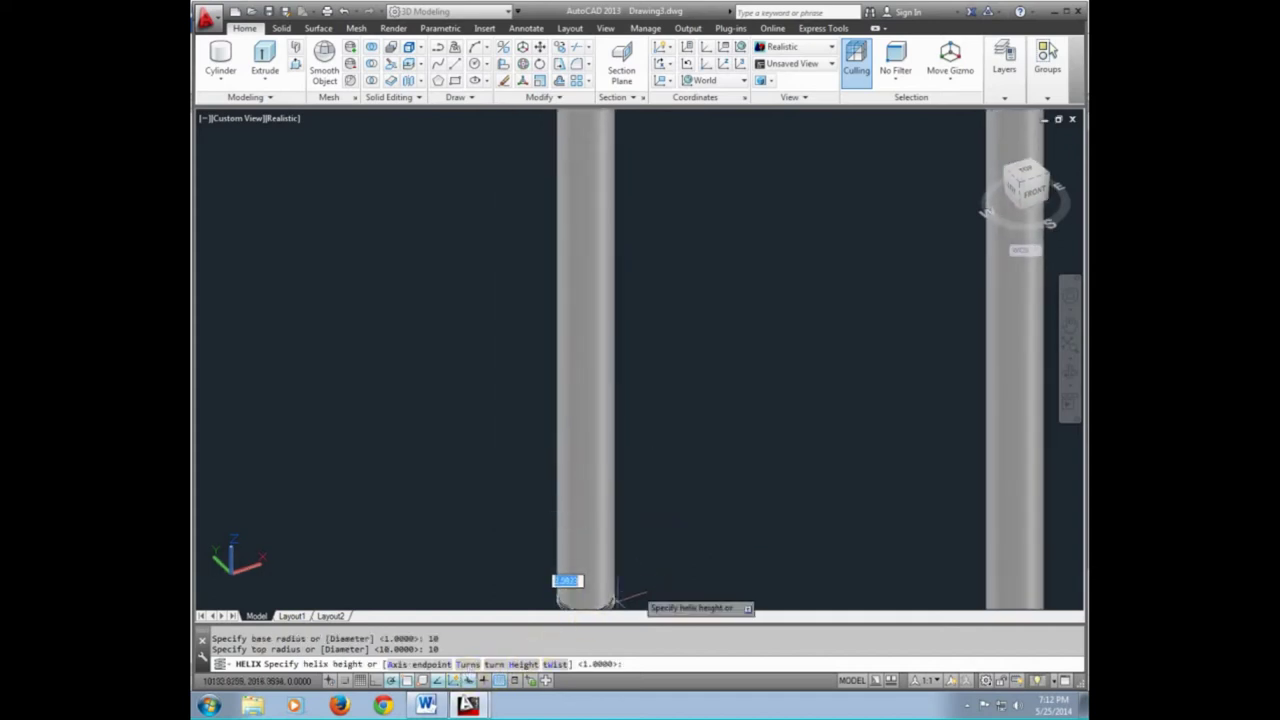
type("t")
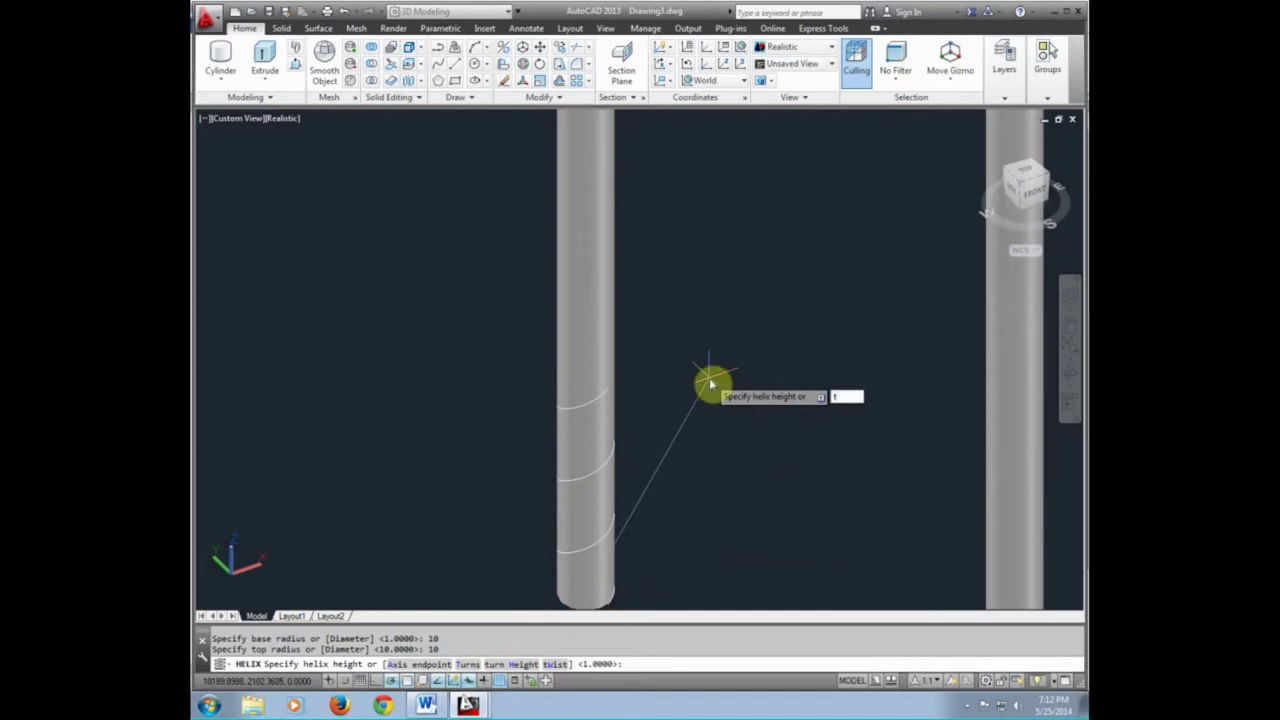
key("Return")
type("2")
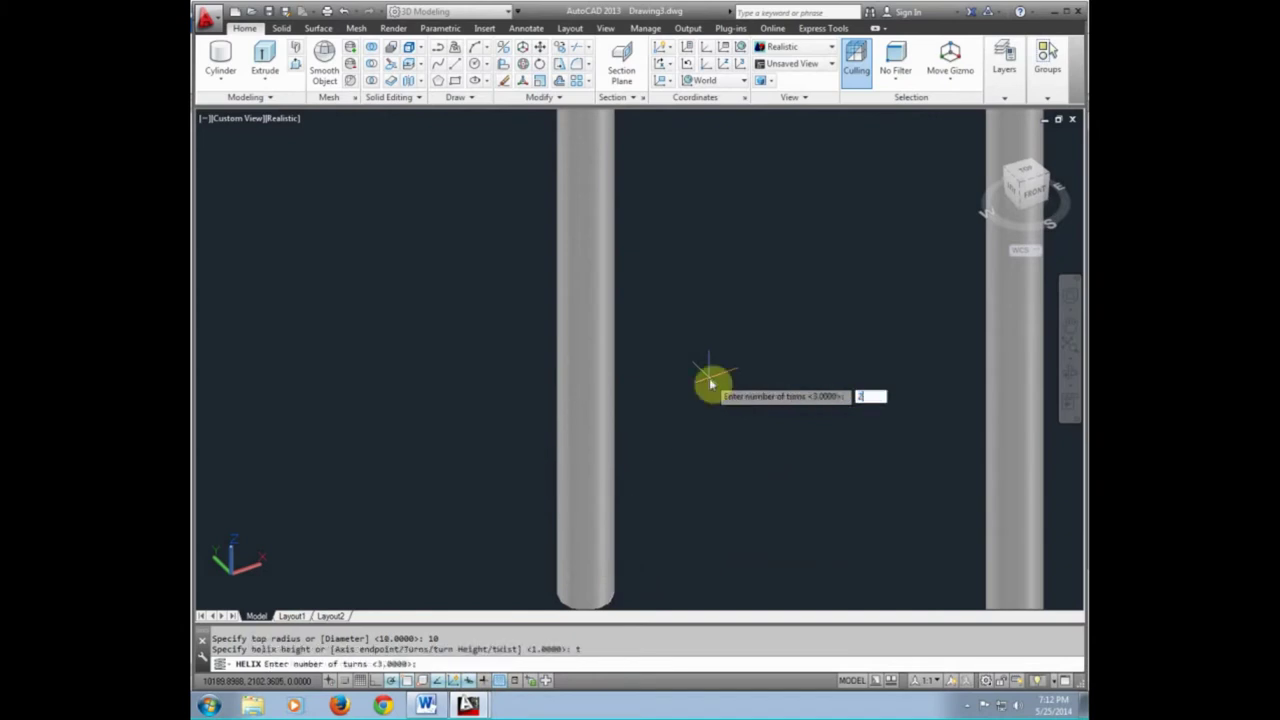
type("5")
key("Return")
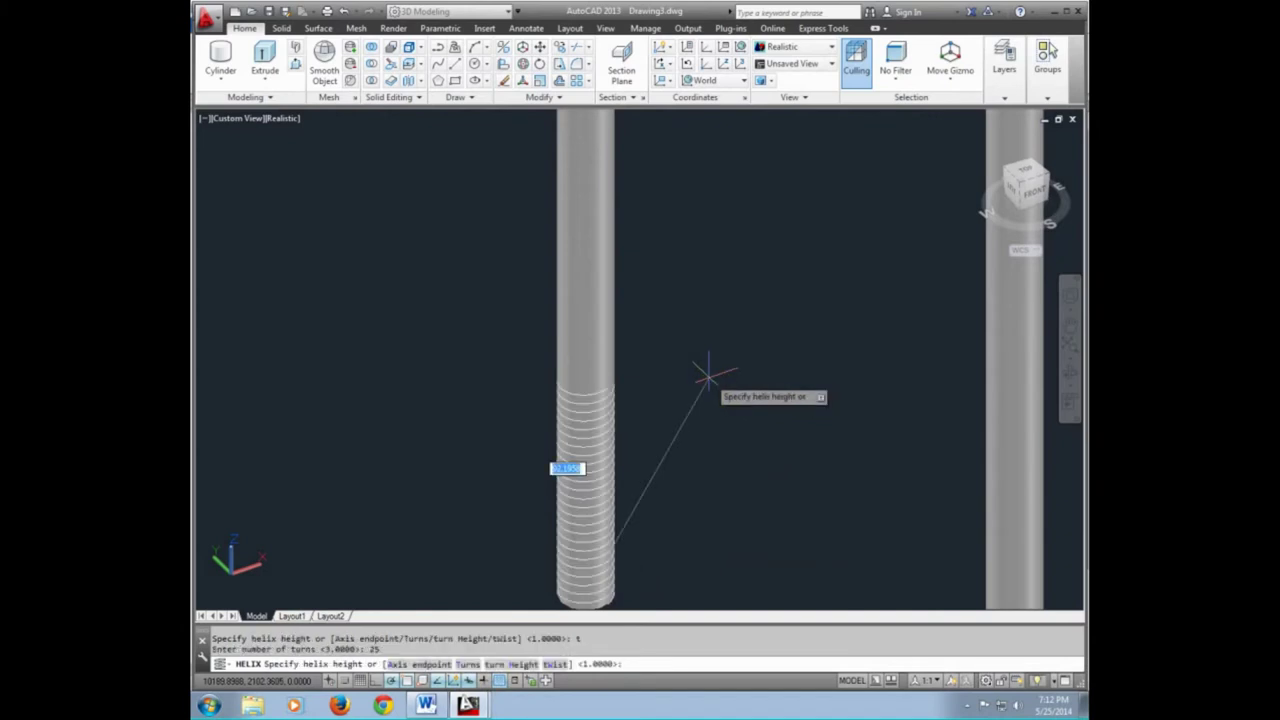
scroll(700, 330, "down", 2)
scroll(660, 400, "down", 2)
scroll(657, 376, "down", 2)
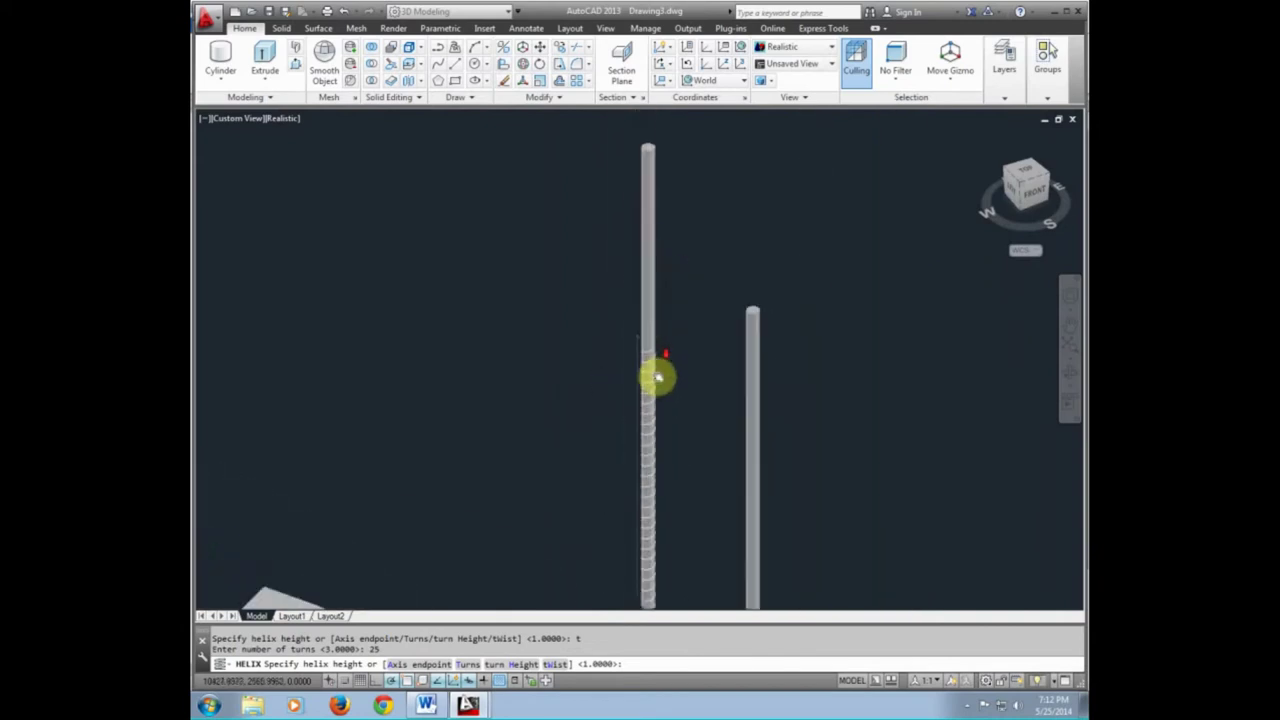
scroll(655, 215, "up", 2)
scroll(652, 215, "up", 2)
scroll(650, 216, "up", 1)
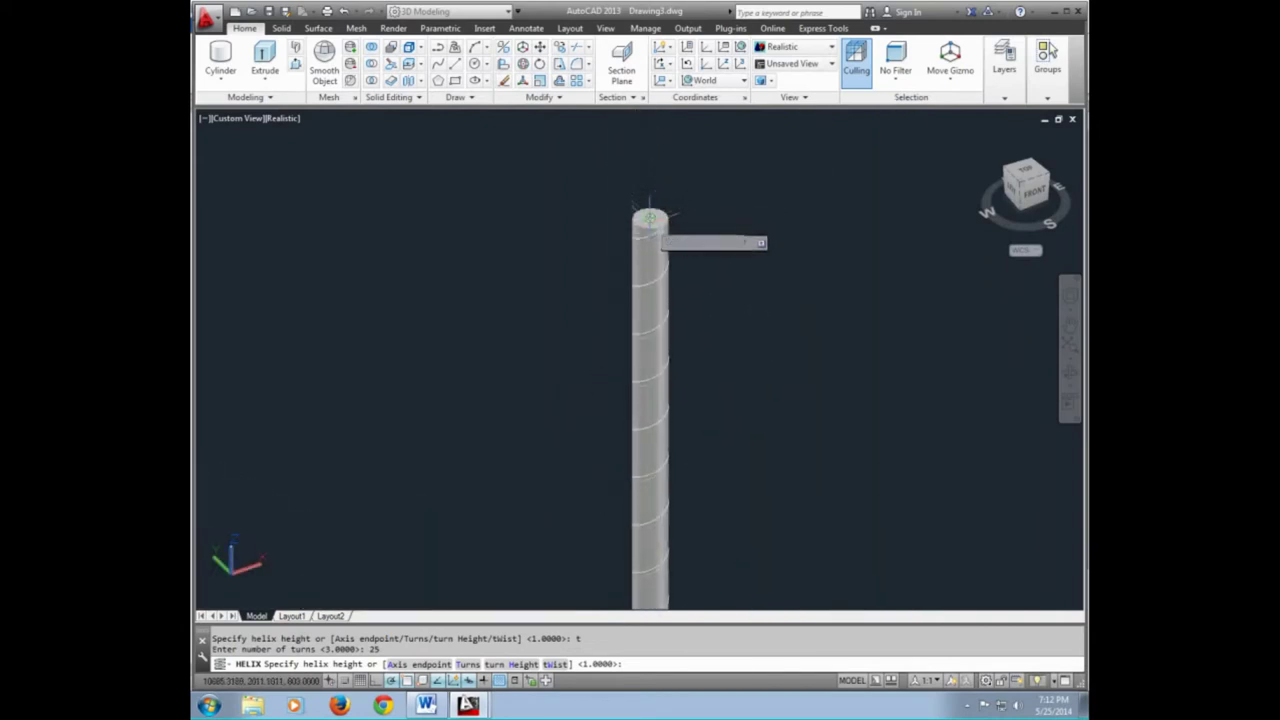
left_click(649, 216)
scroll(720, 240, "down", 3)
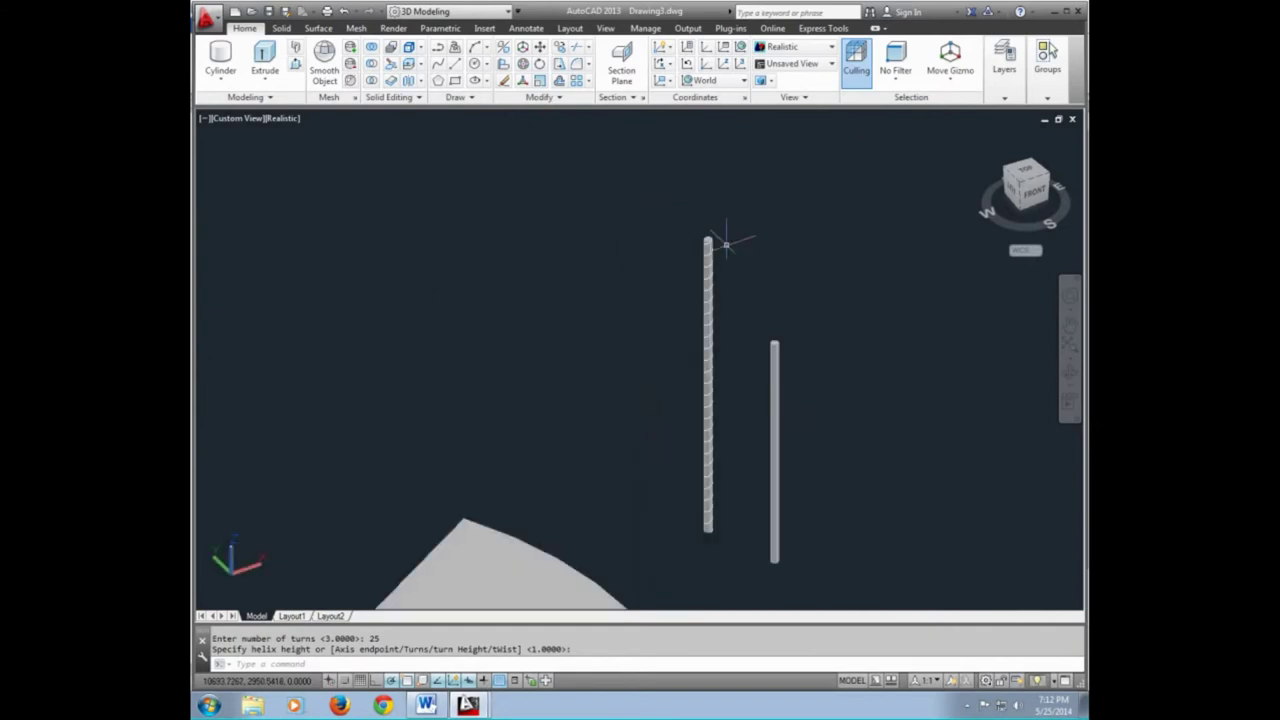
scroll(786, 555, "up", 2)
scroll(778, 560, "up", 2)
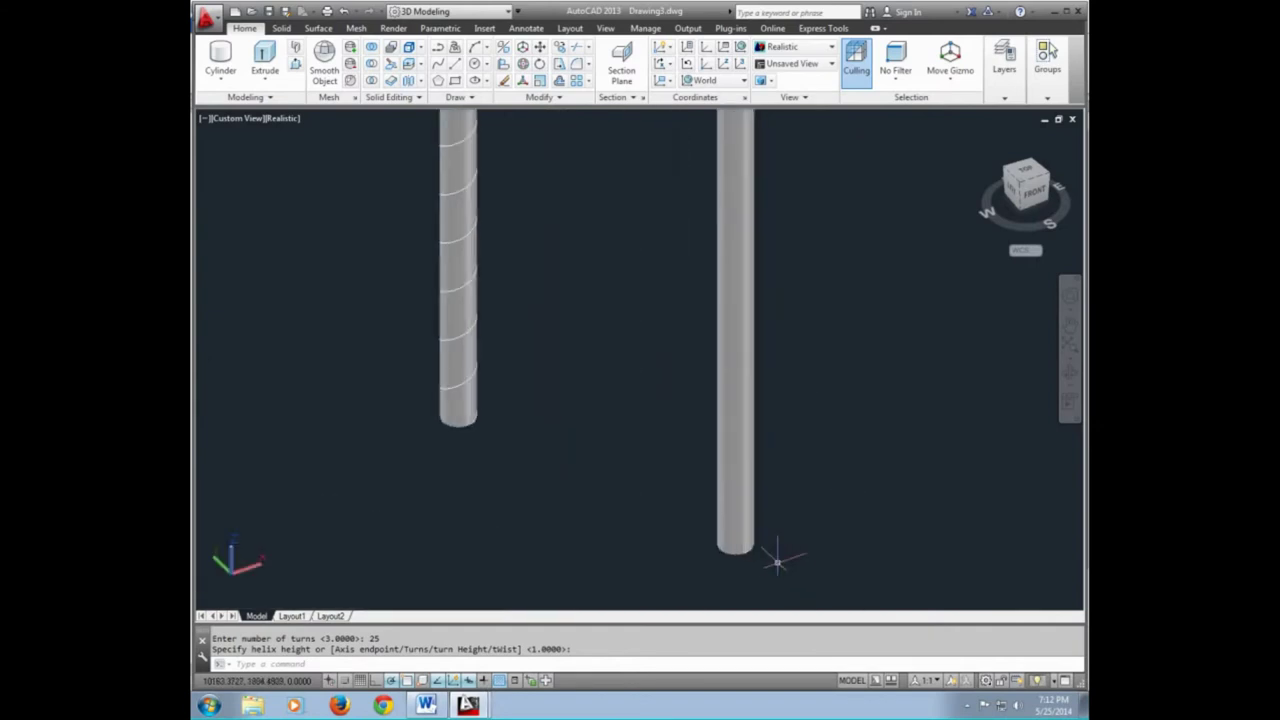
Wrap the 600-tall cylinder in a radius-10 helix from its base centre to its top
type("he")
key("Return")
scroll(735, 548, "up", 1)
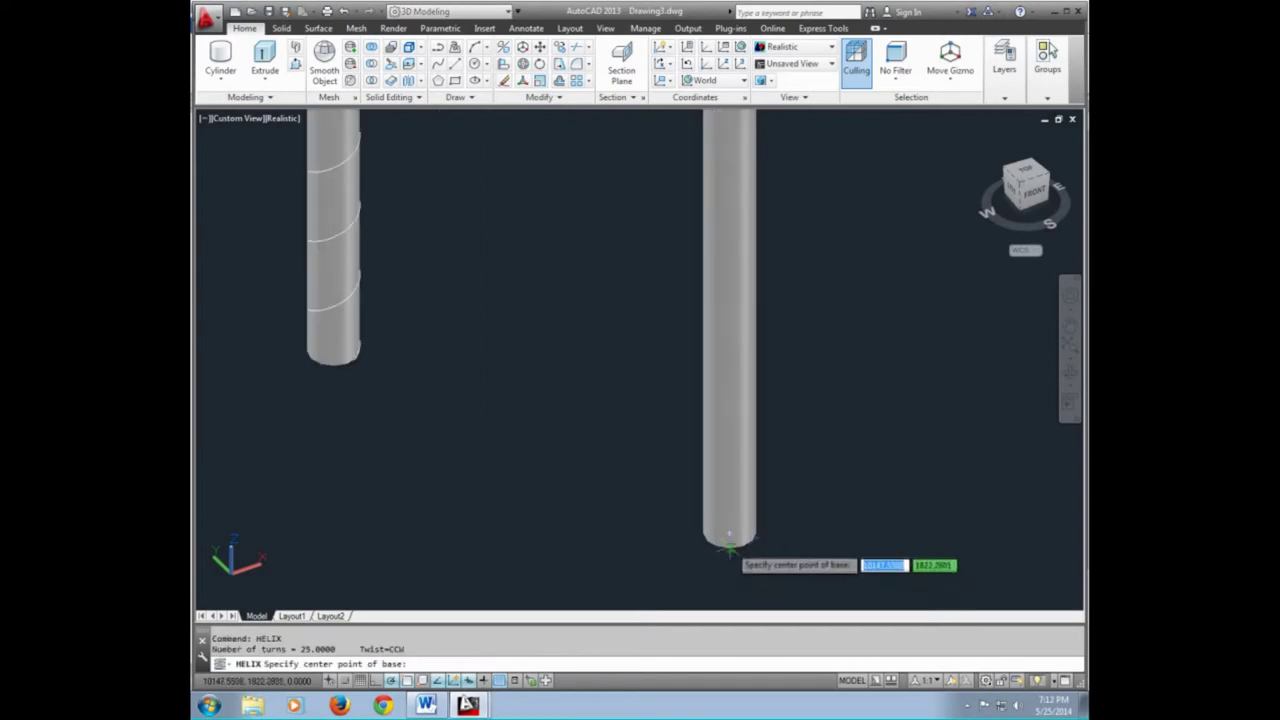
left_click(729, 535)
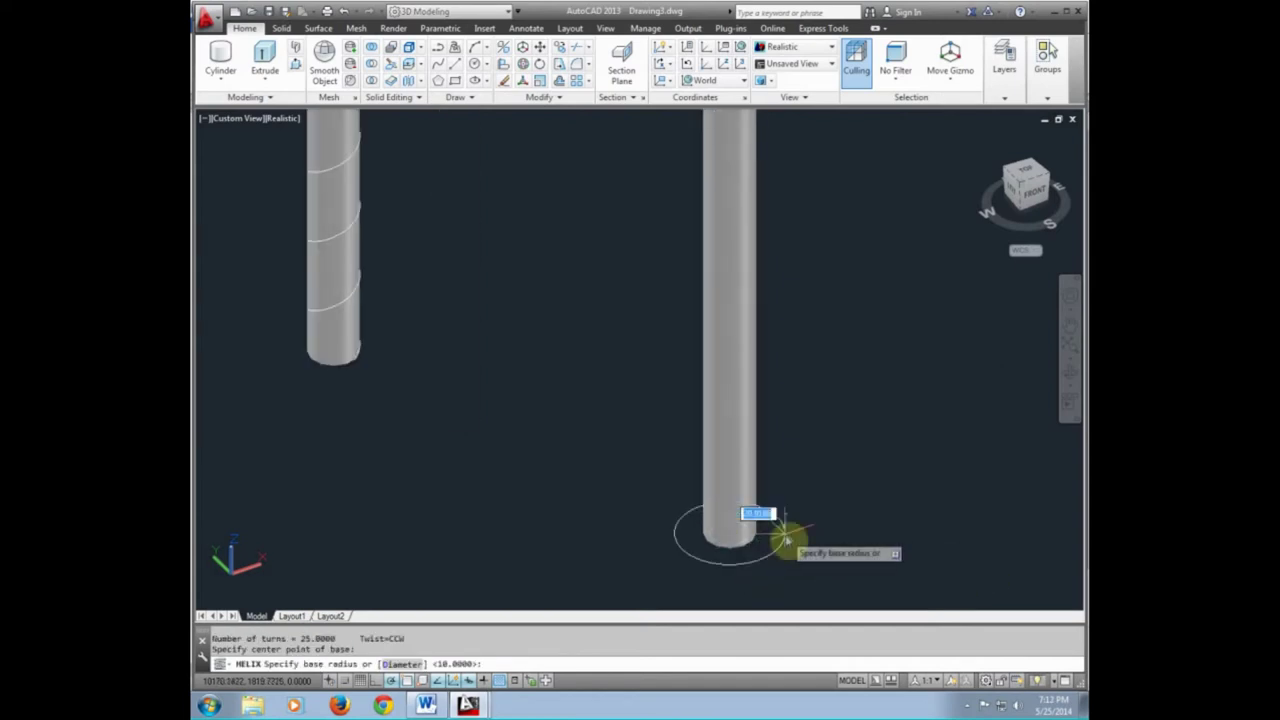
type("10")
key("Return")
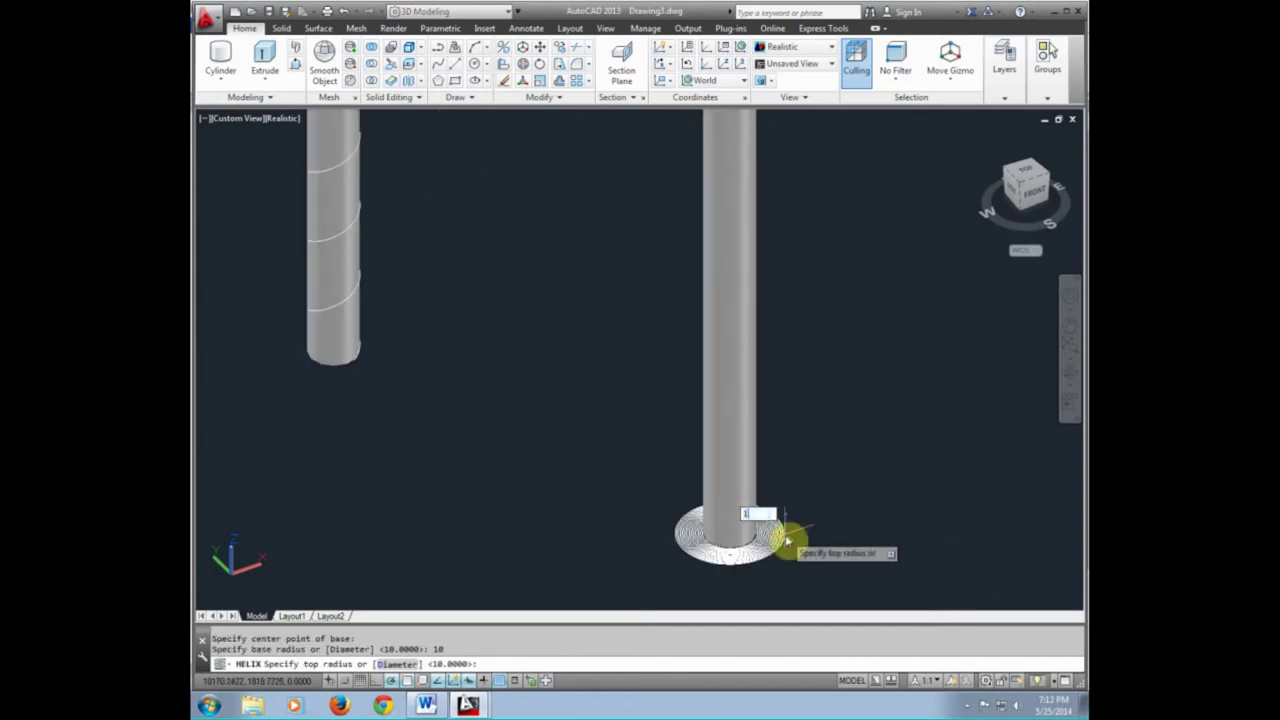
key("Return")
scroll(783, 525, "down", 4)
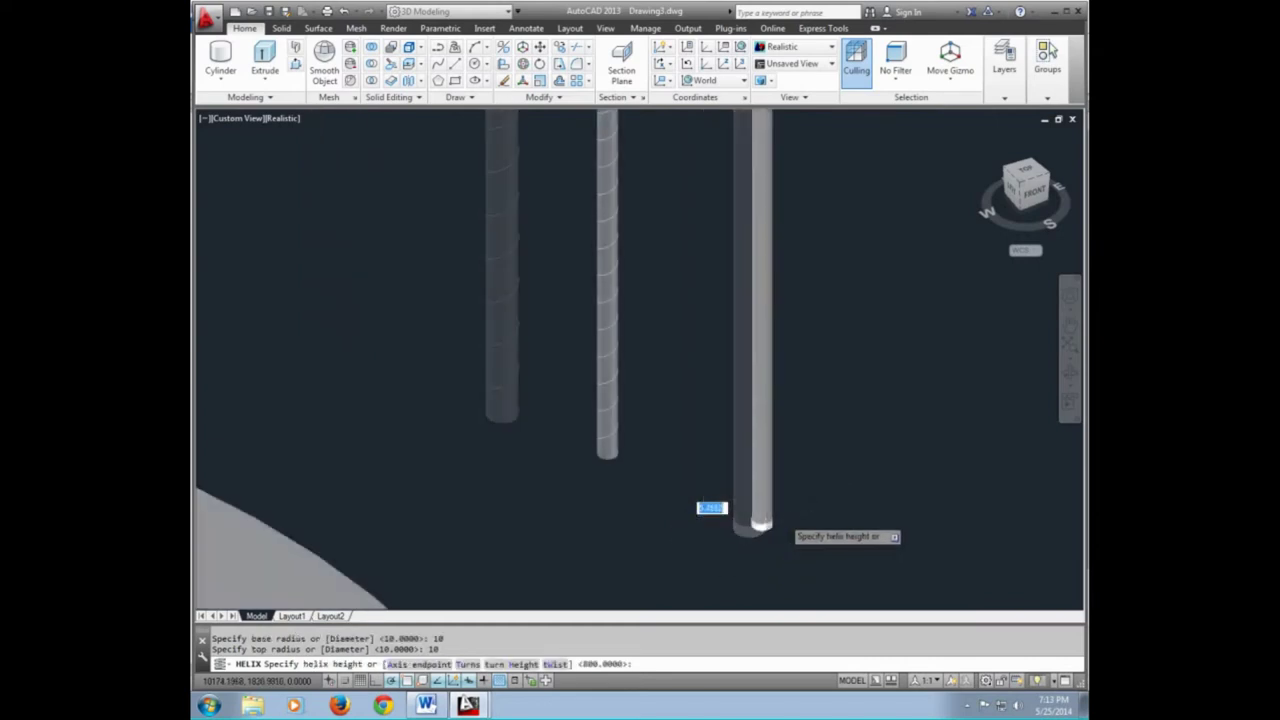
scroll(760, 370, "up", 1)
scroll(740, 330, "up", 1)
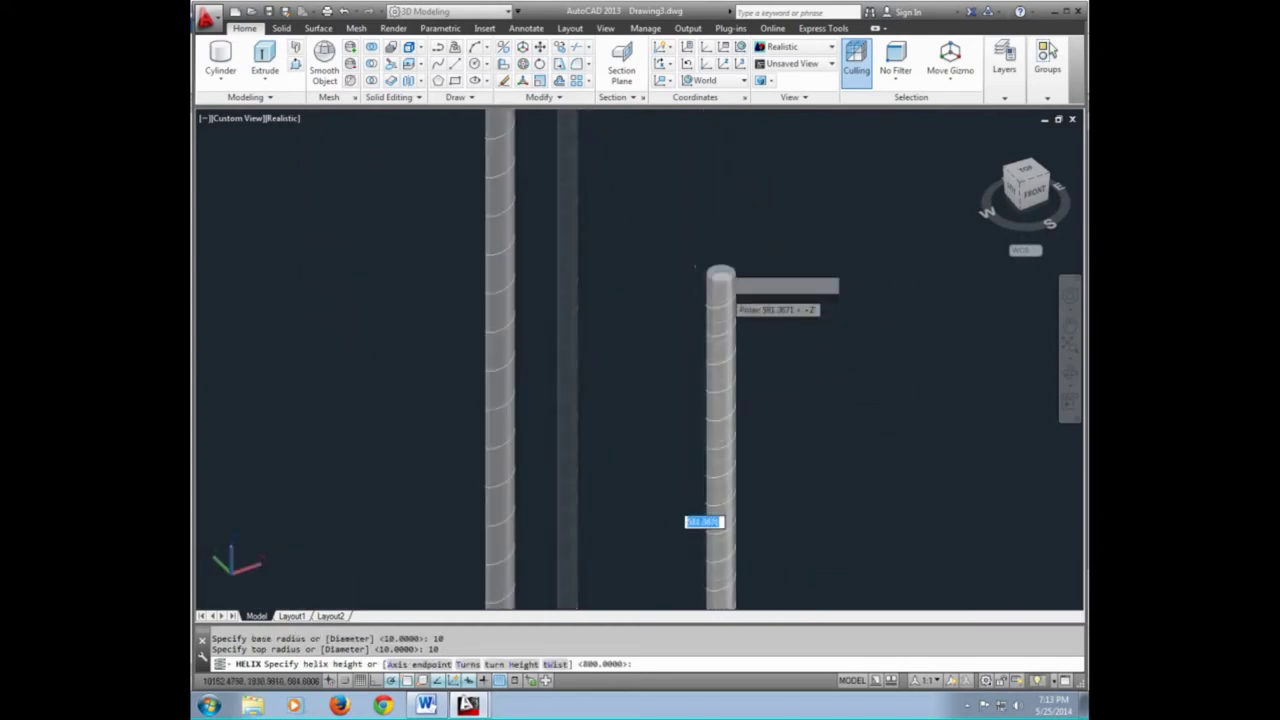
scroll(718, 270, "up", 2)
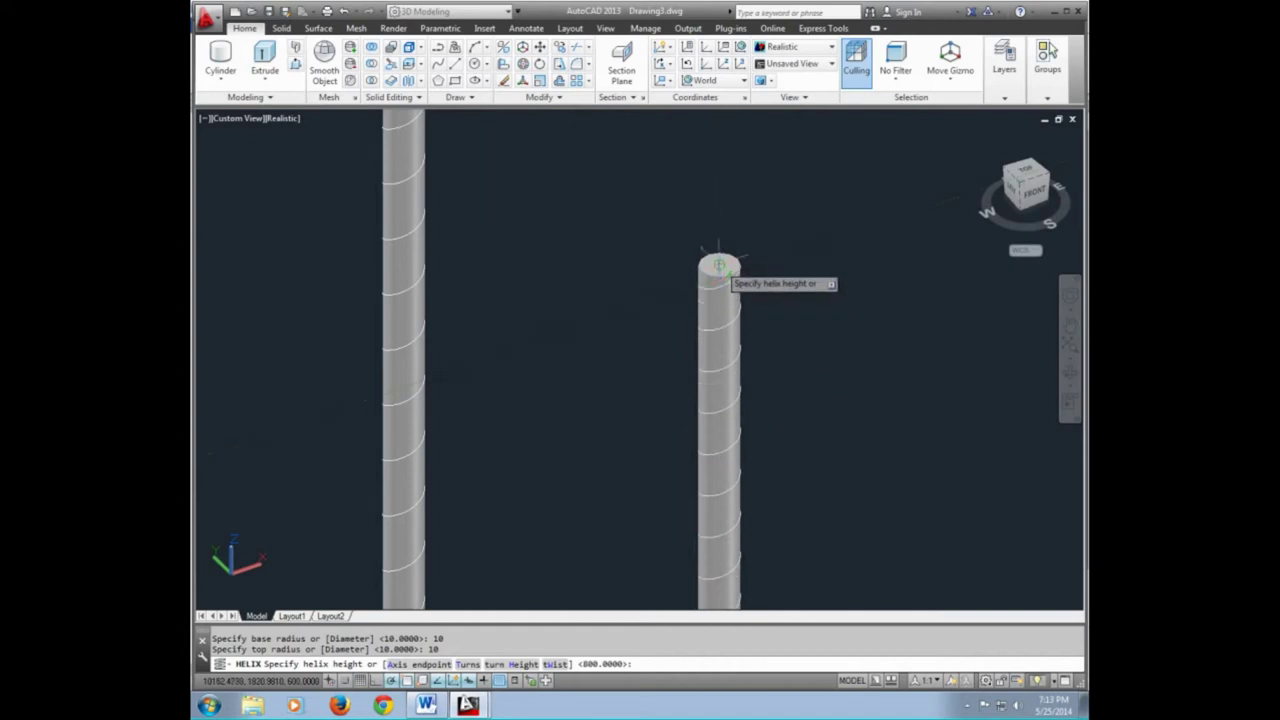
left_click(719, 255)
scroll(719, 260, "down", 2)
scroll(690, 445, "down", 2)
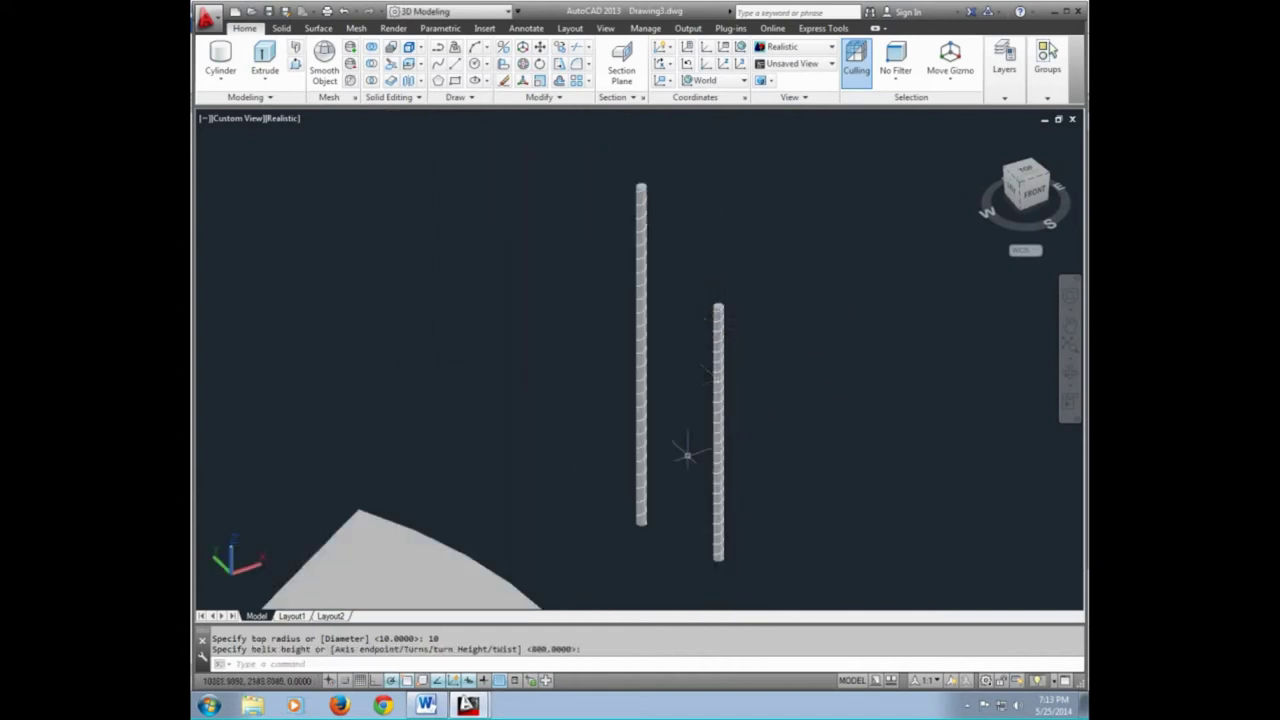
scroll(650, 545, "up", 4)
scroll(634, 477, "up", 2)
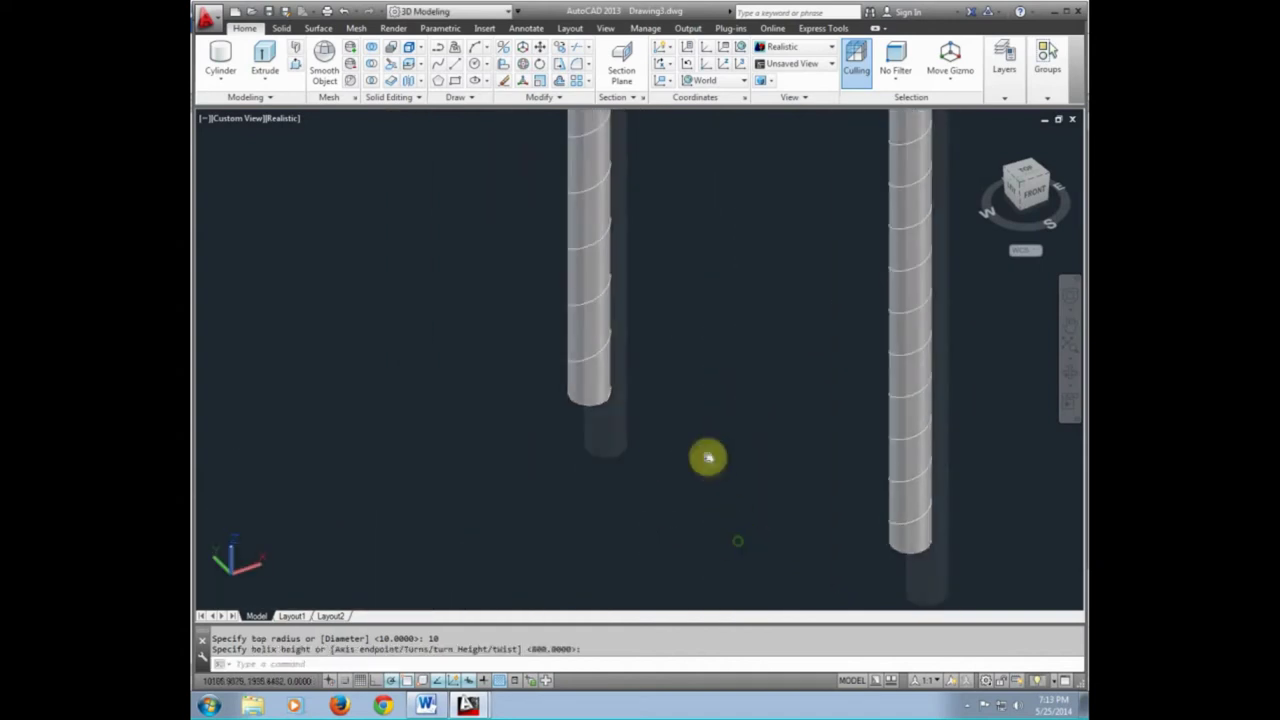
key("Escape")
Draw a circle of radius 2.5 centred between the two columns
middle_click_drag(680, 470, 680, 481)
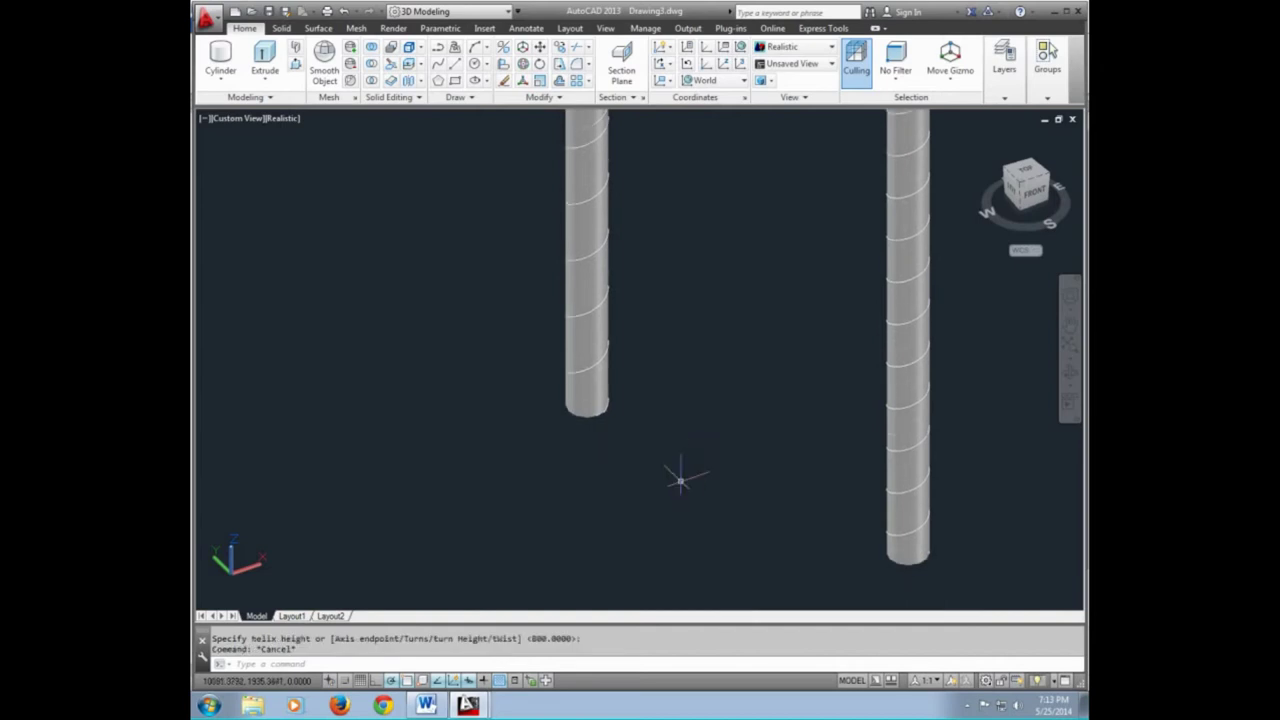
type("c")
key("Return")
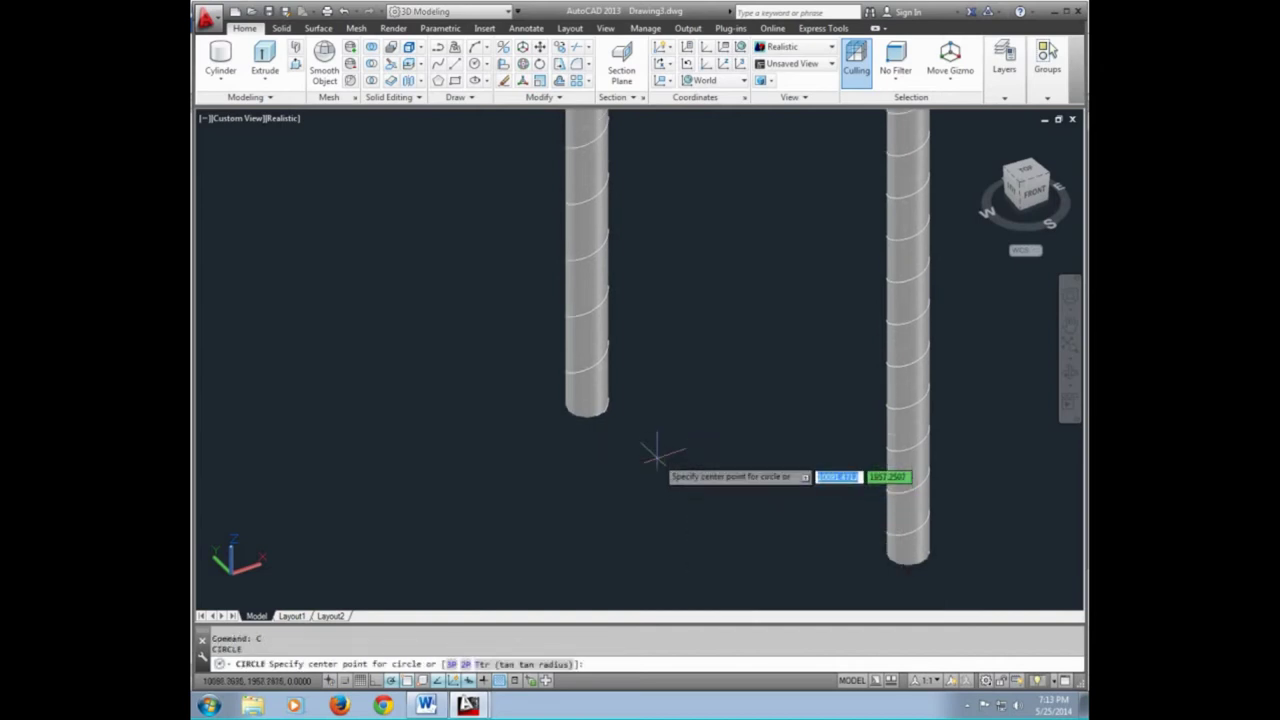
left_click(652, 435)
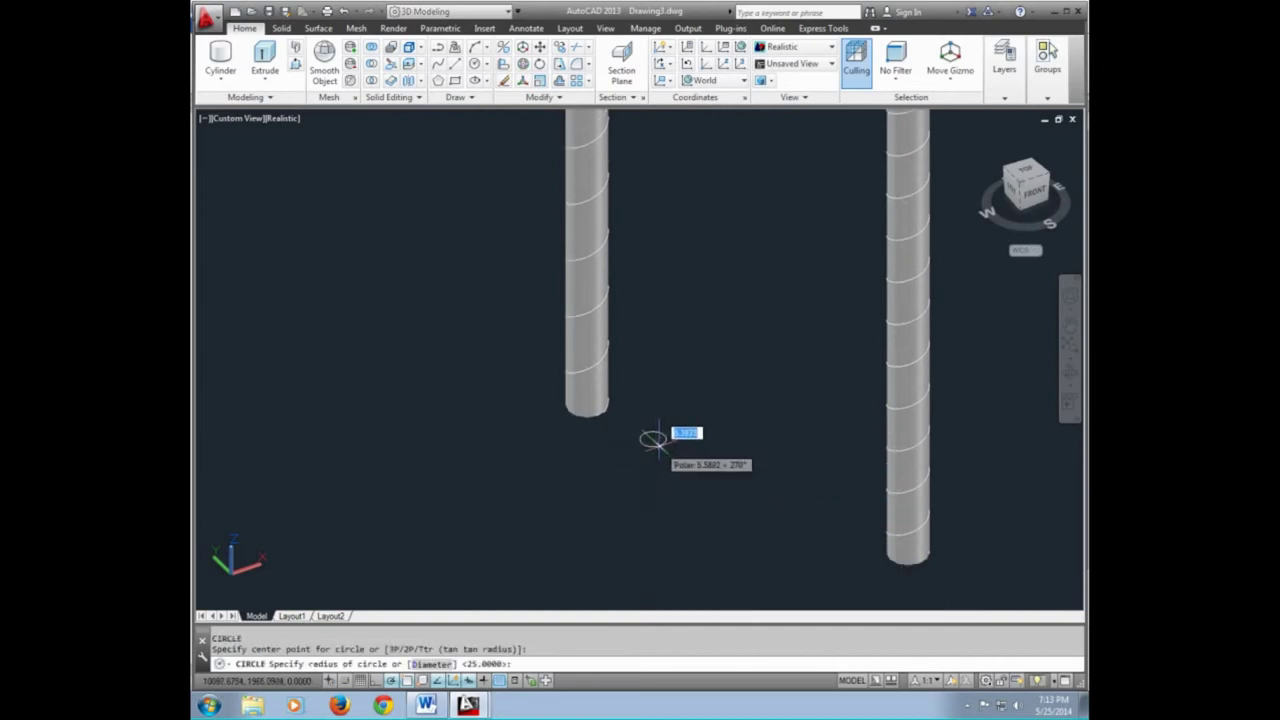
type("2")
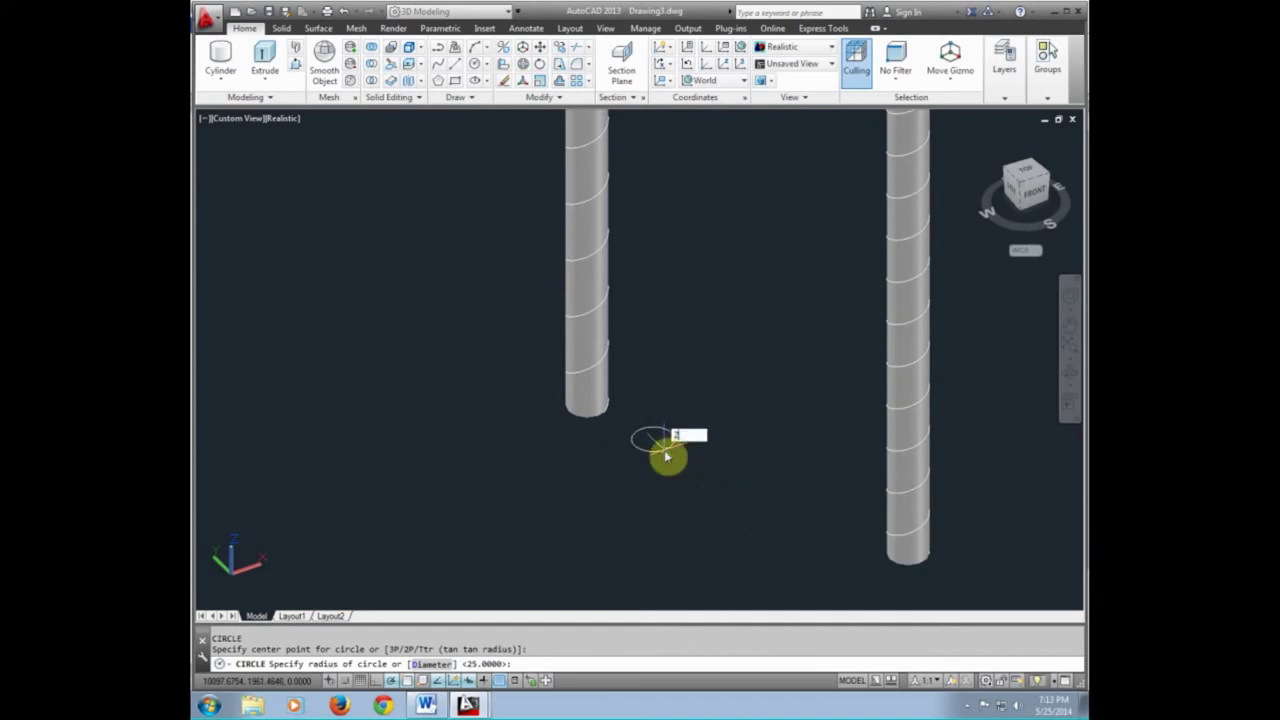
type("5")
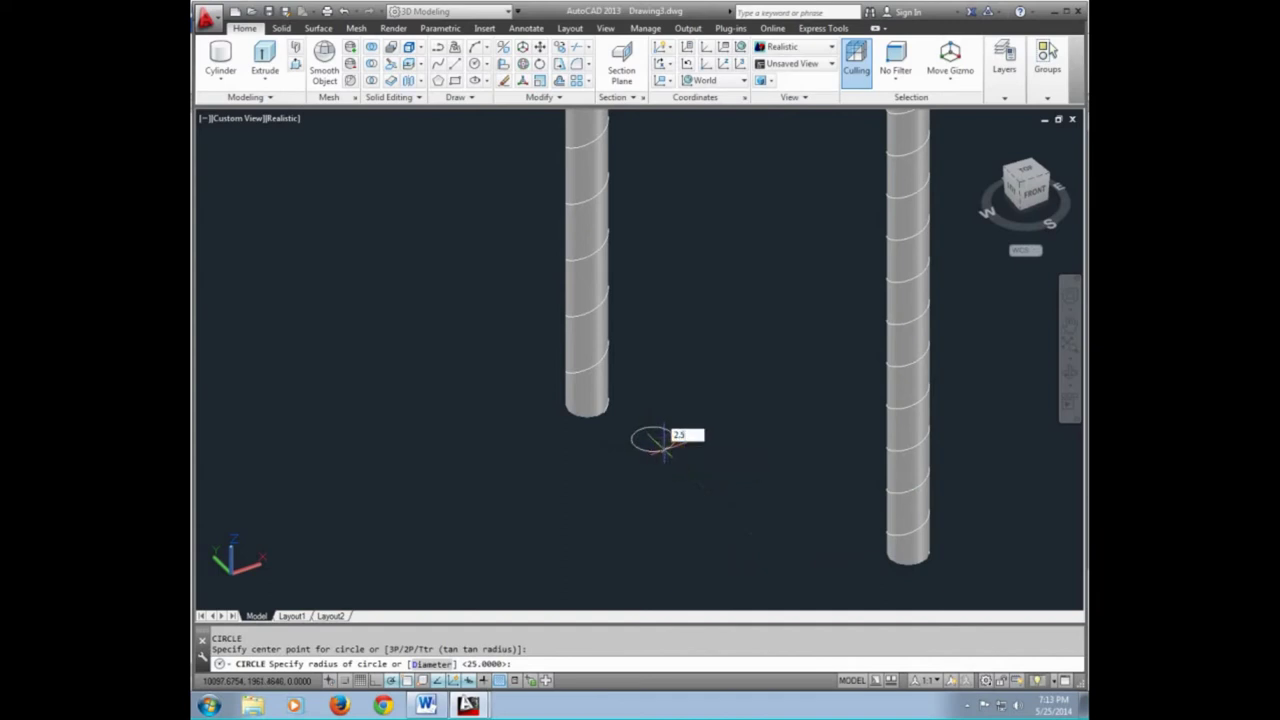
key("Return")
scroll(652, 440, "up", 3)
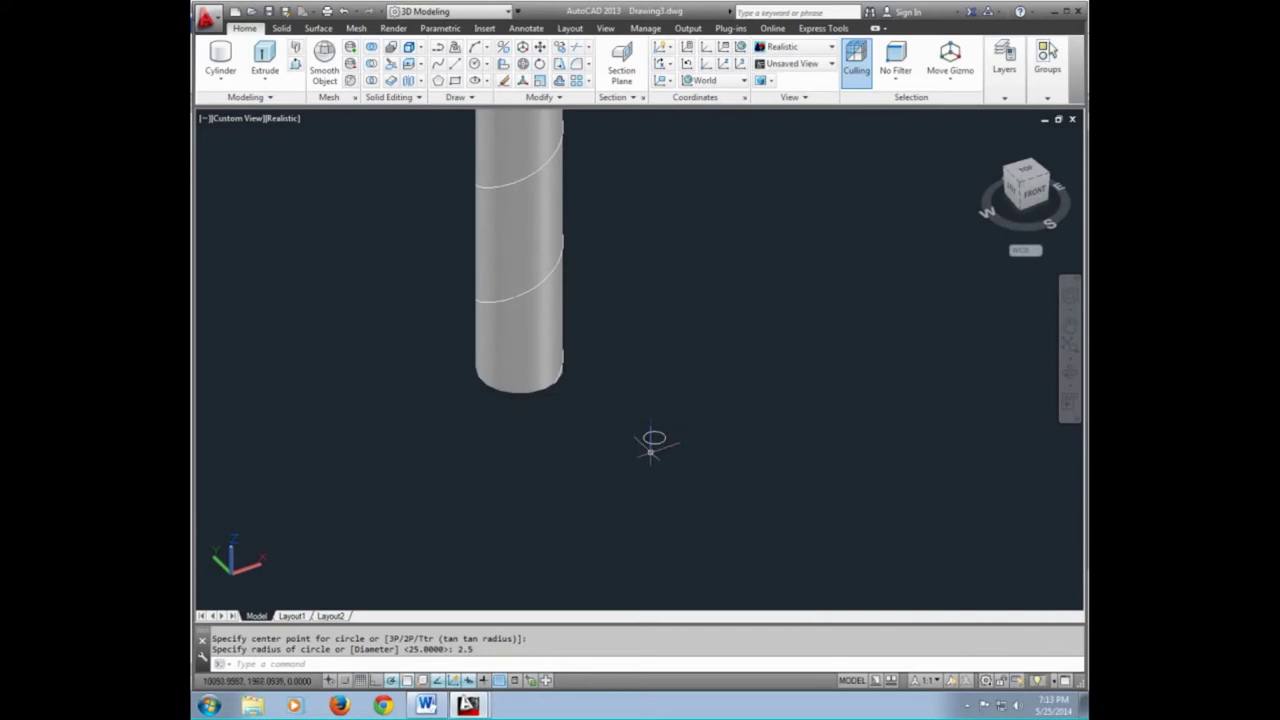
Sweep the small circle along the column's helix as its path
type("sw")
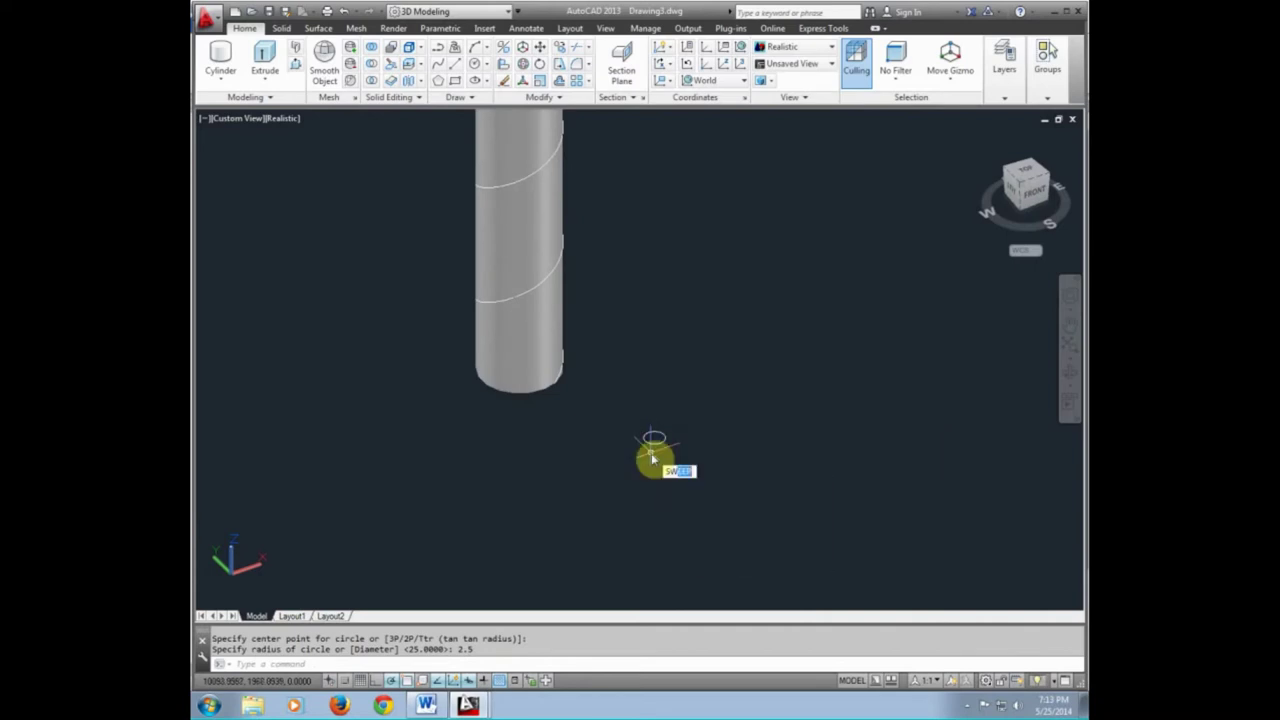
key("Return")
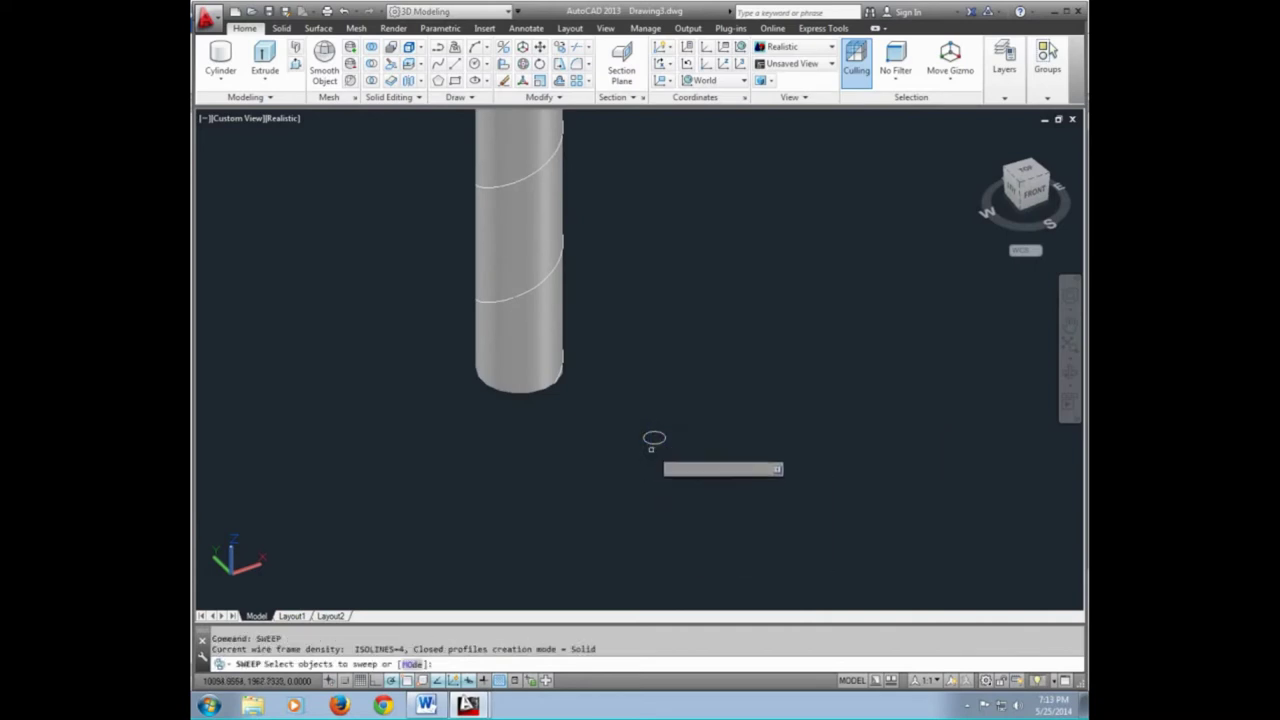
left_click(654, 437)
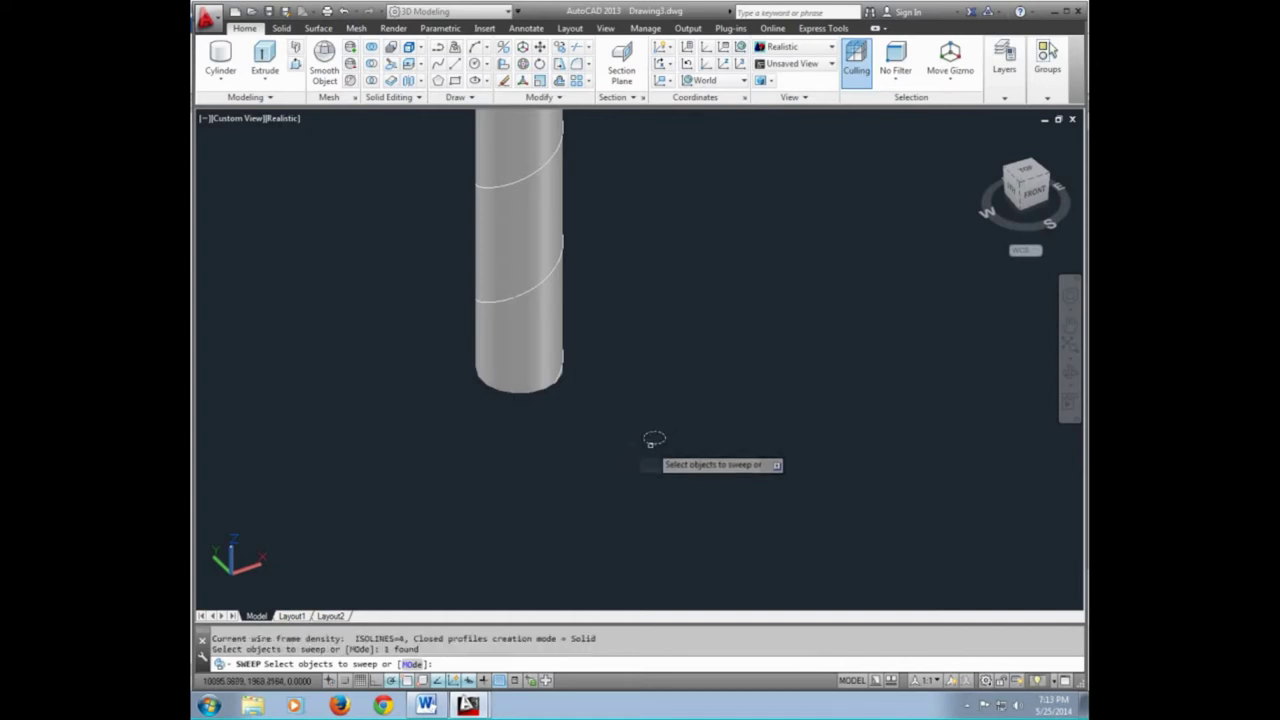
key("Return")
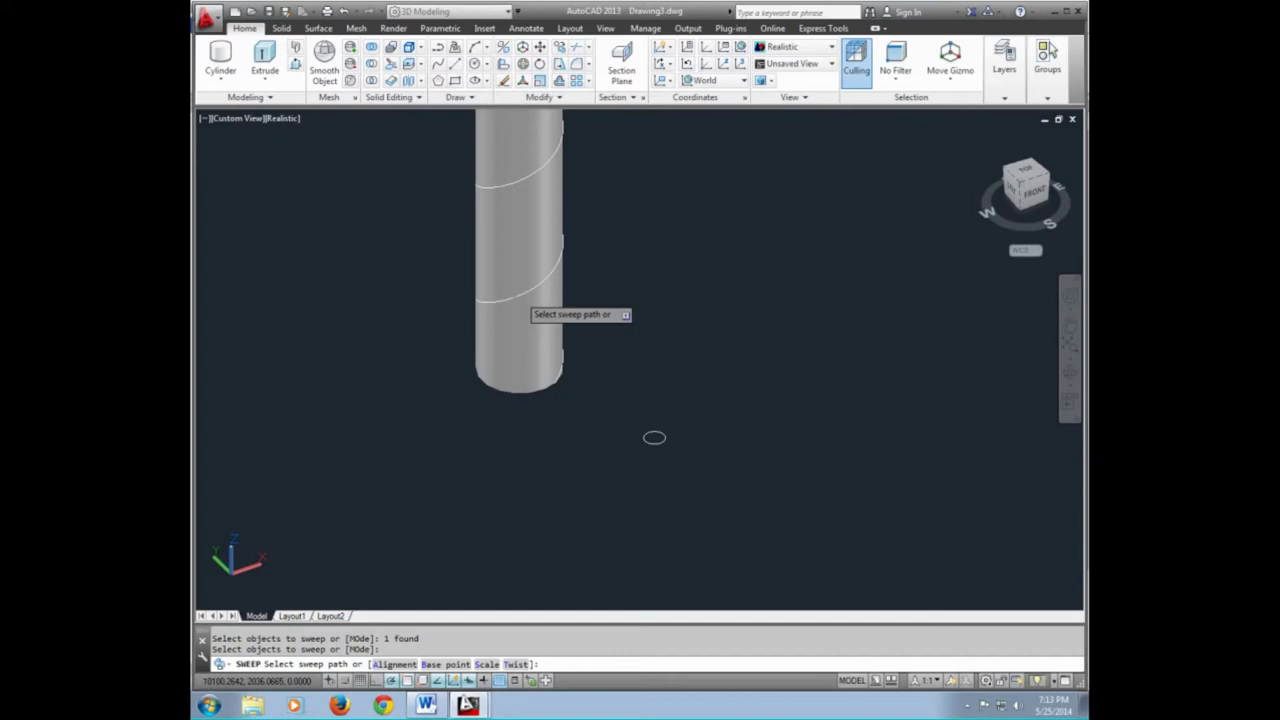
left_click(584, 397)
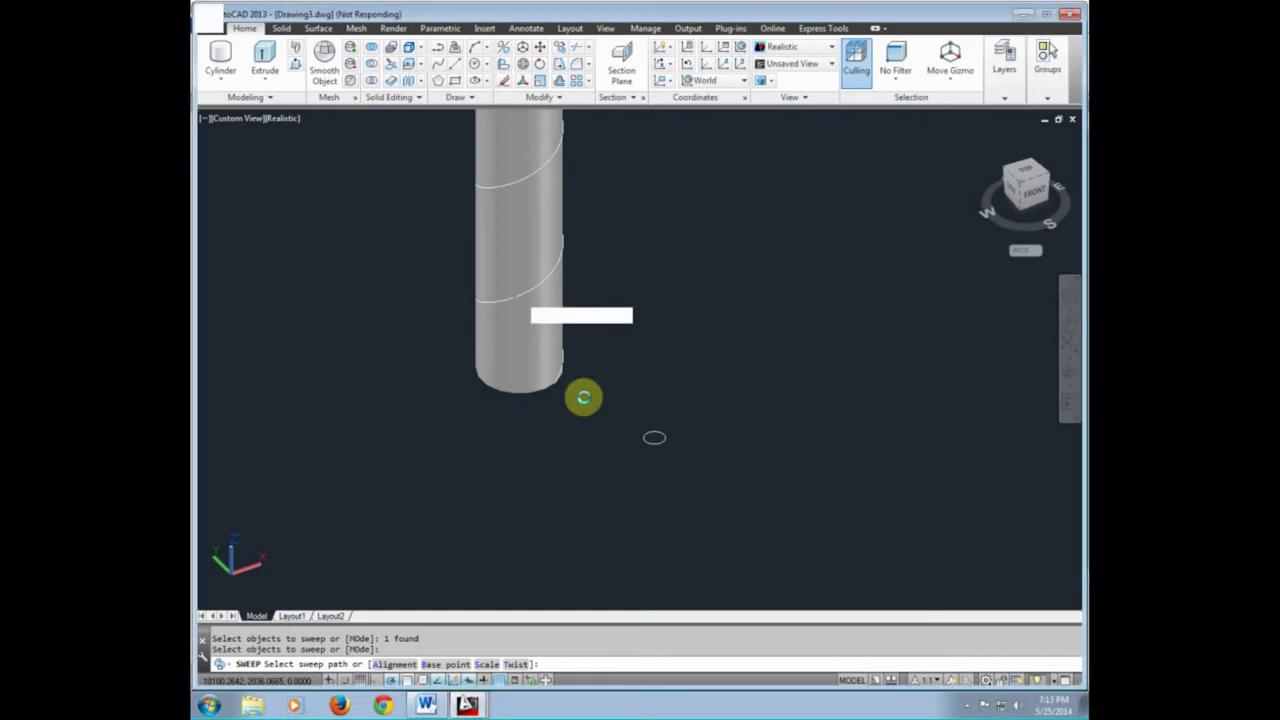
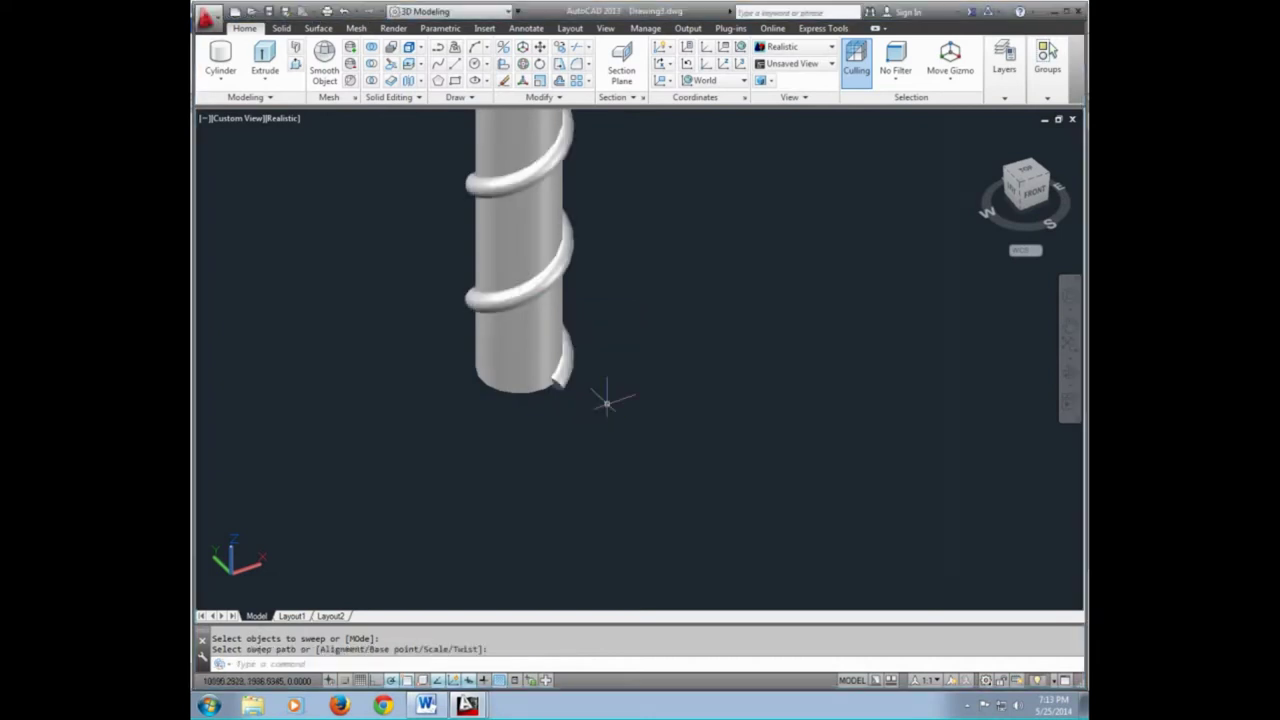
Cancel the unfinished sweep and frame both cylinders in view
scroll(606, 400, "down", 2)
middle_click_drag(606, 386, 623, 551)
key("Escape")
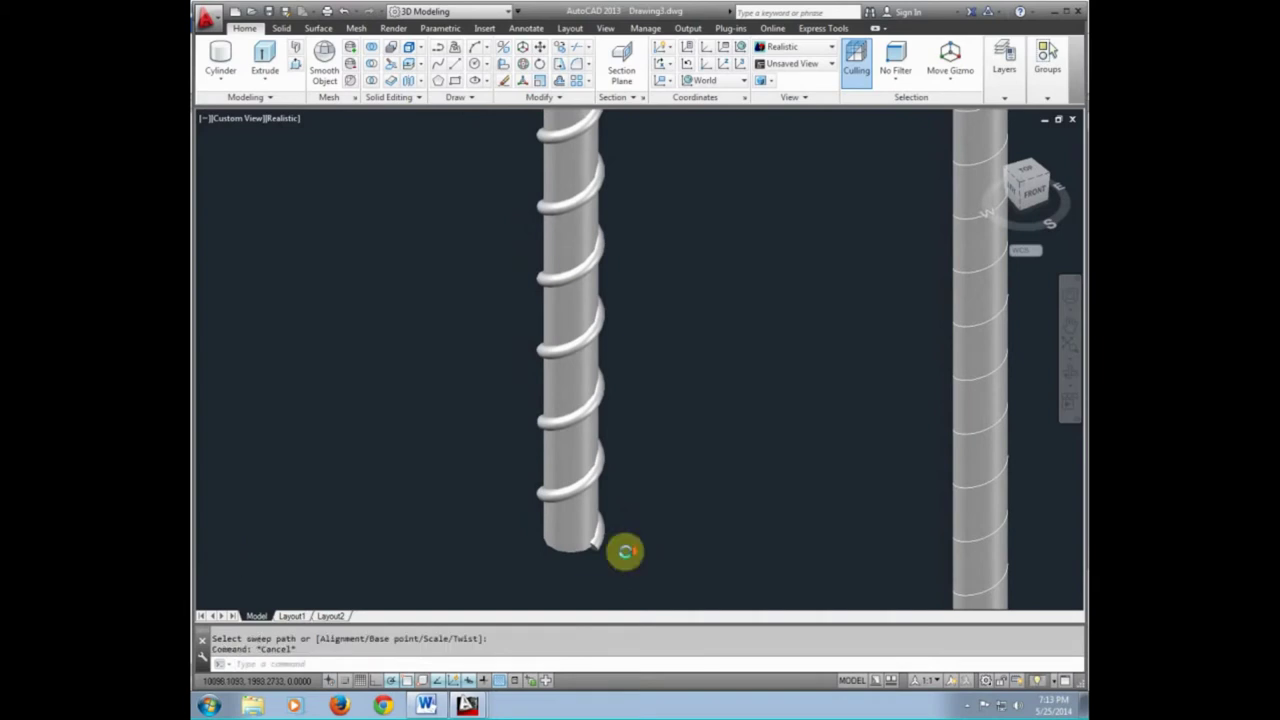
scroll(625, 551, "down", 3)
scroll(620, 545, "up", 3)
scroll(614, 545, "up", 2)
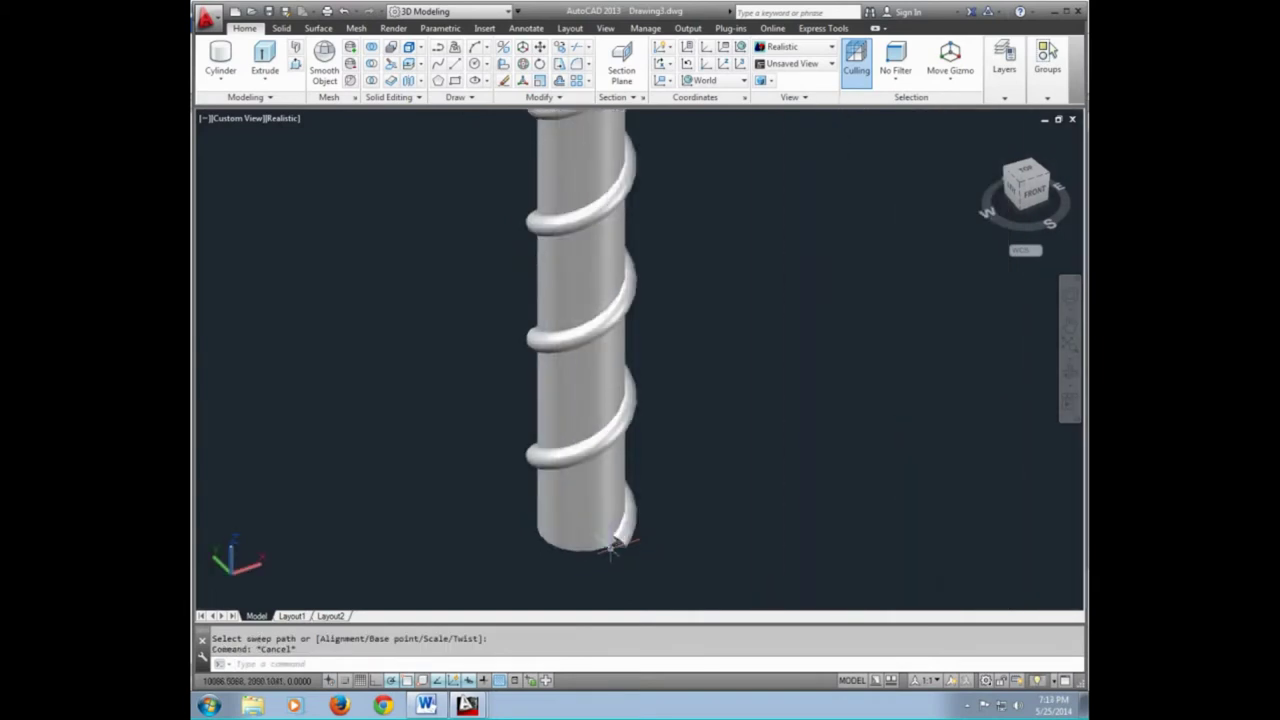
Subtract the coiled helix tube from the first cylinder with SU
type("SU")
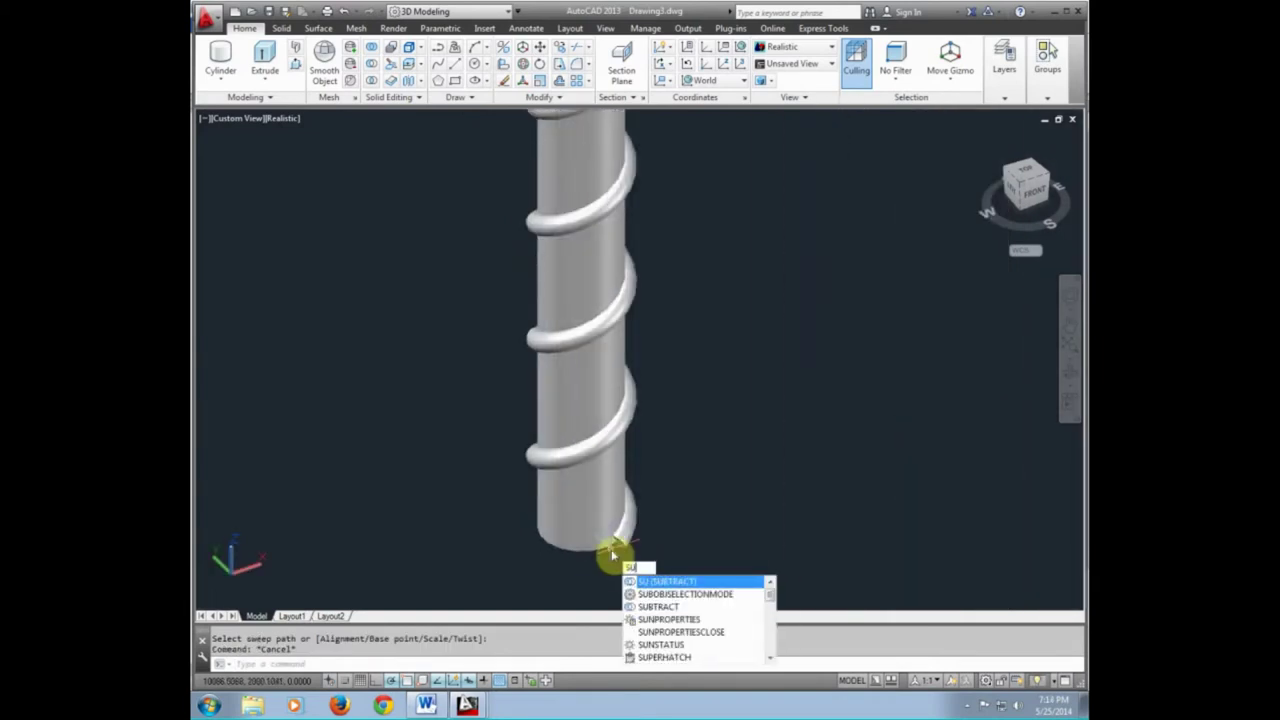
key("Return")
left_click(578, 507)
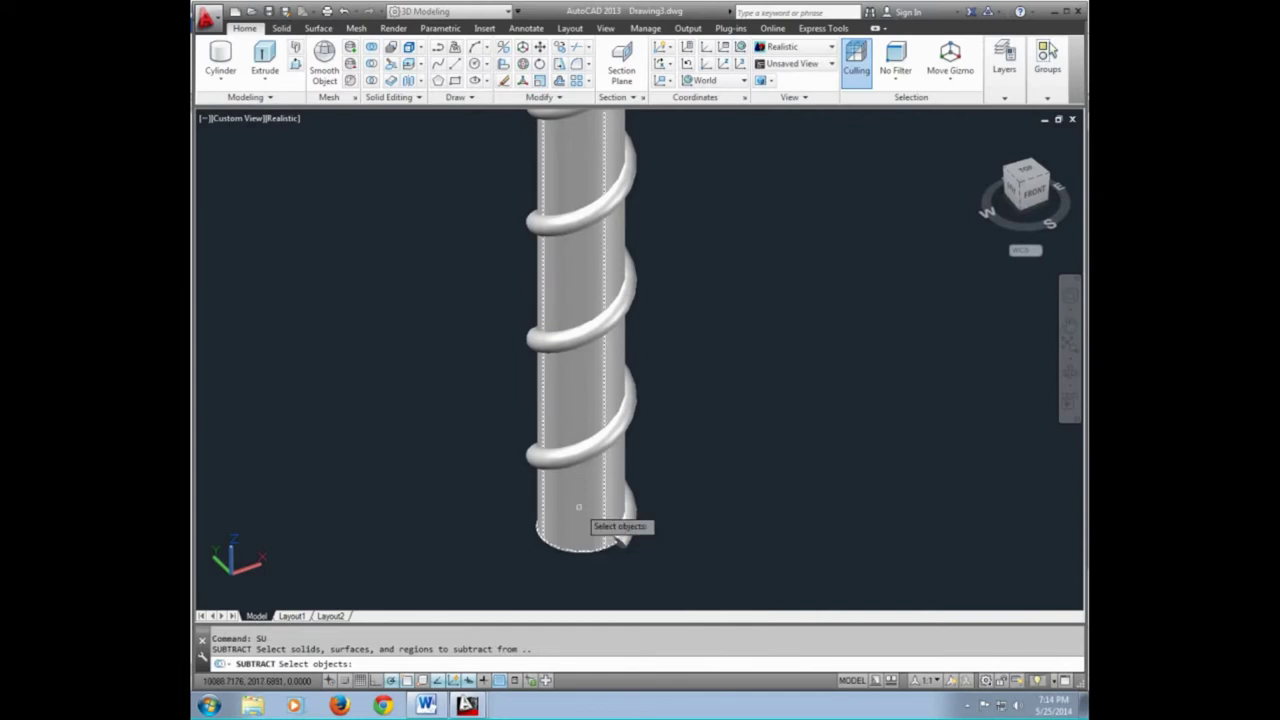
left_click(578, 507)
key("Return")
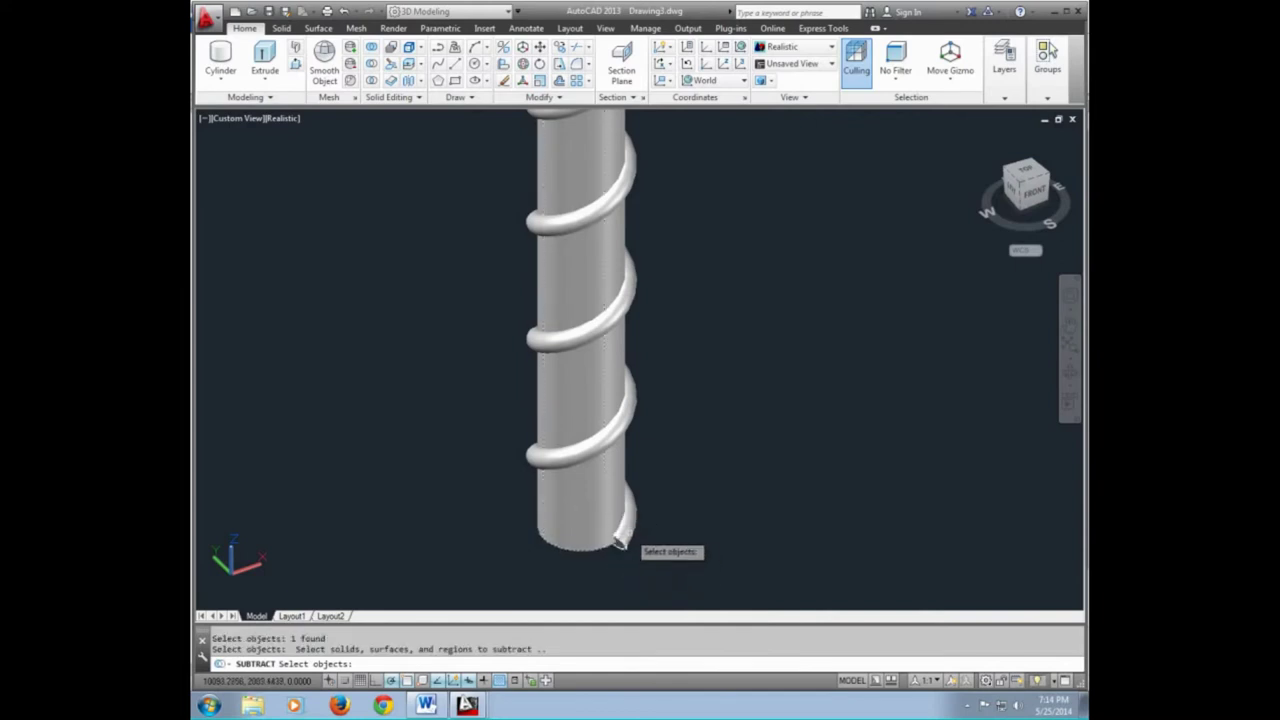
left_click(619, 541)
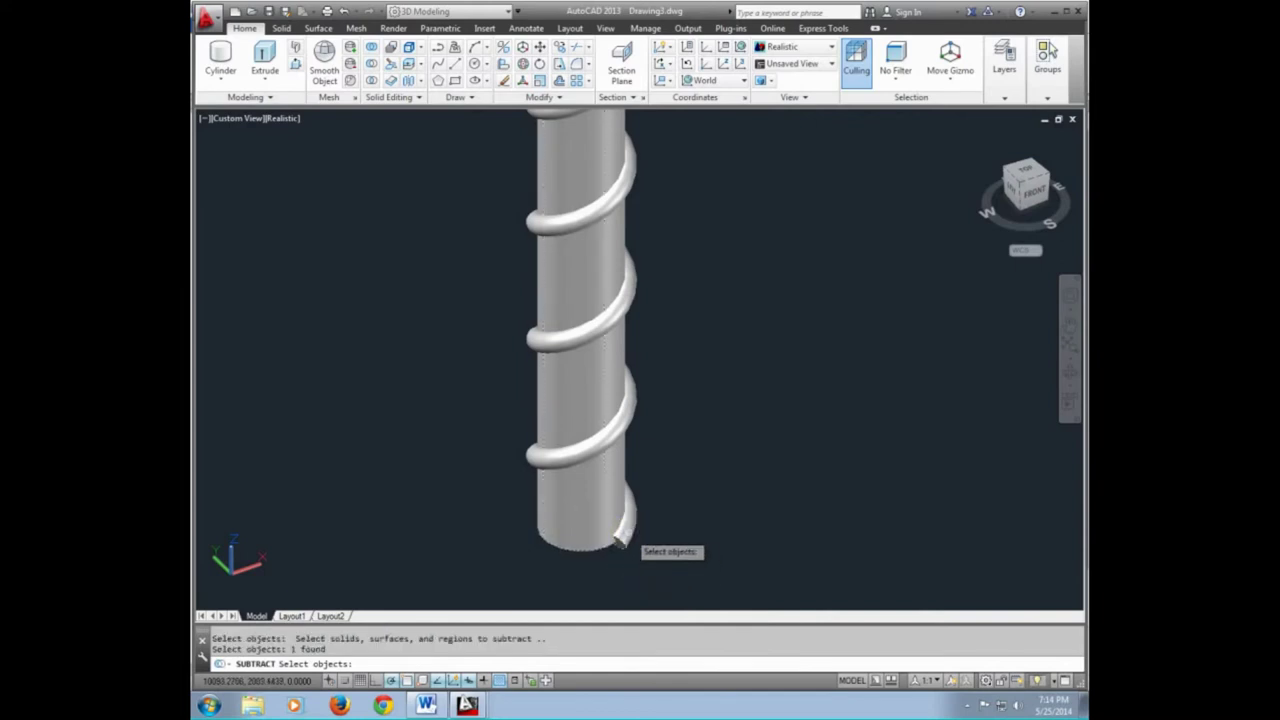
key("Return")
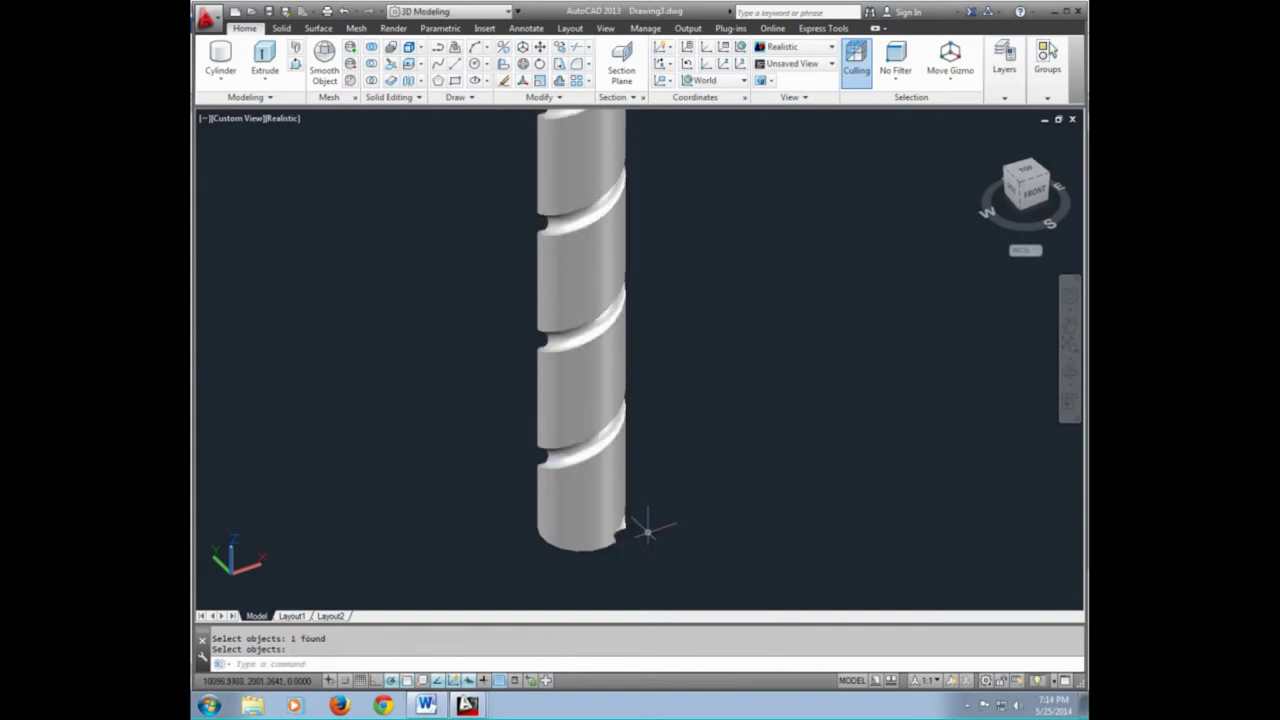
Draw a radius 2.5 circle beside the second cylinder's base
scroll(648, 530, "down", 3)
scroll(640, 516, "down", 3)
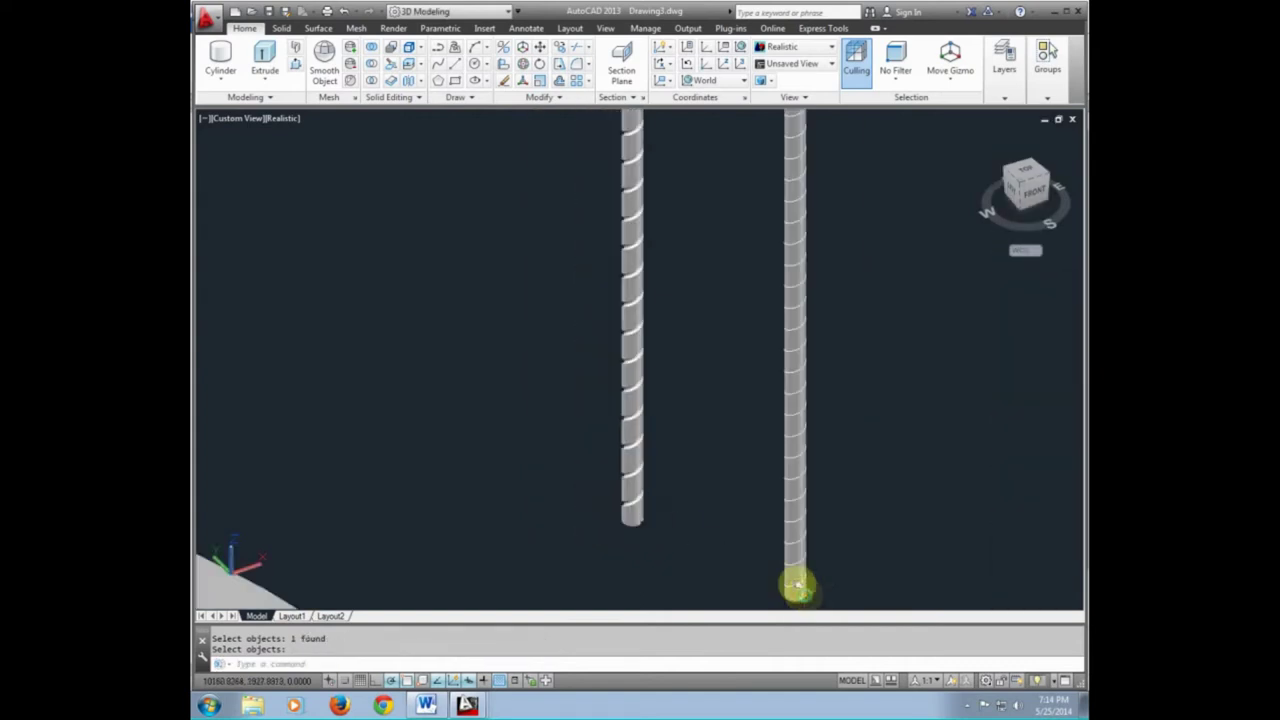
middle_click_drag(794, 586, 748, 541)
scroll(747, 541, "up", 2)
scroll(737, 537, "up", 2)
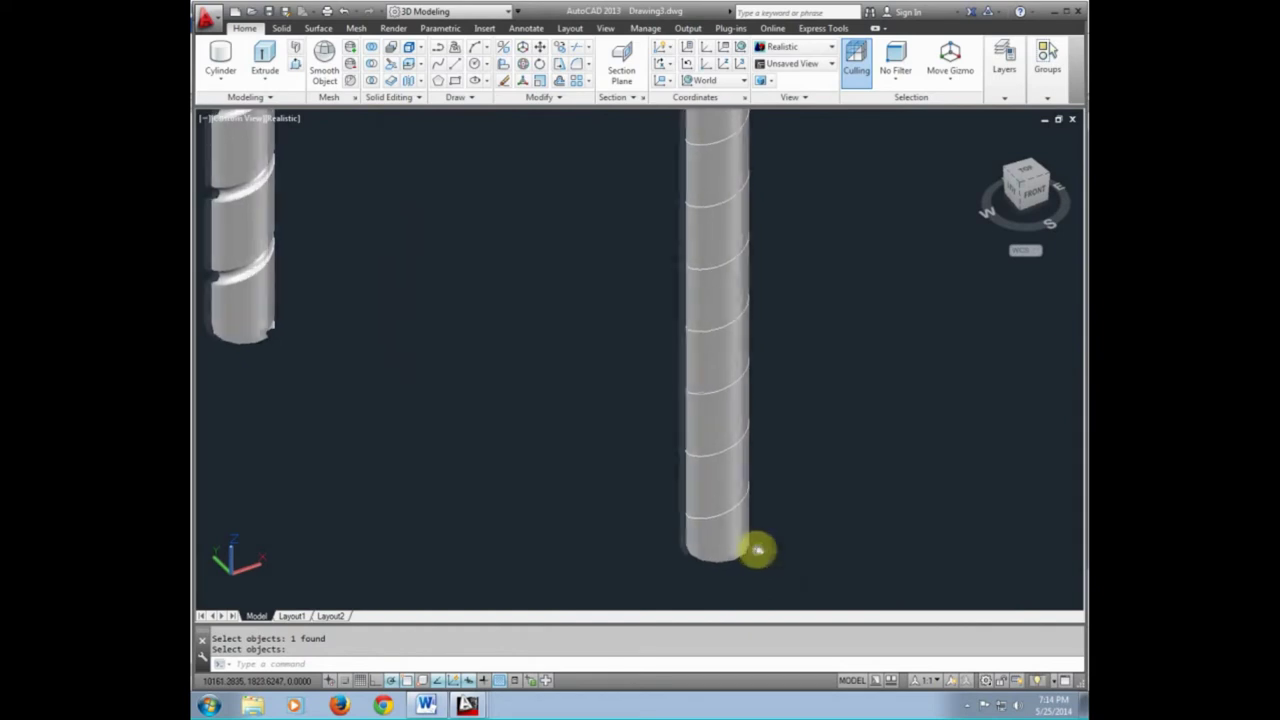
scroll(757, 549, "up", 2)
type("c")
key("Return")
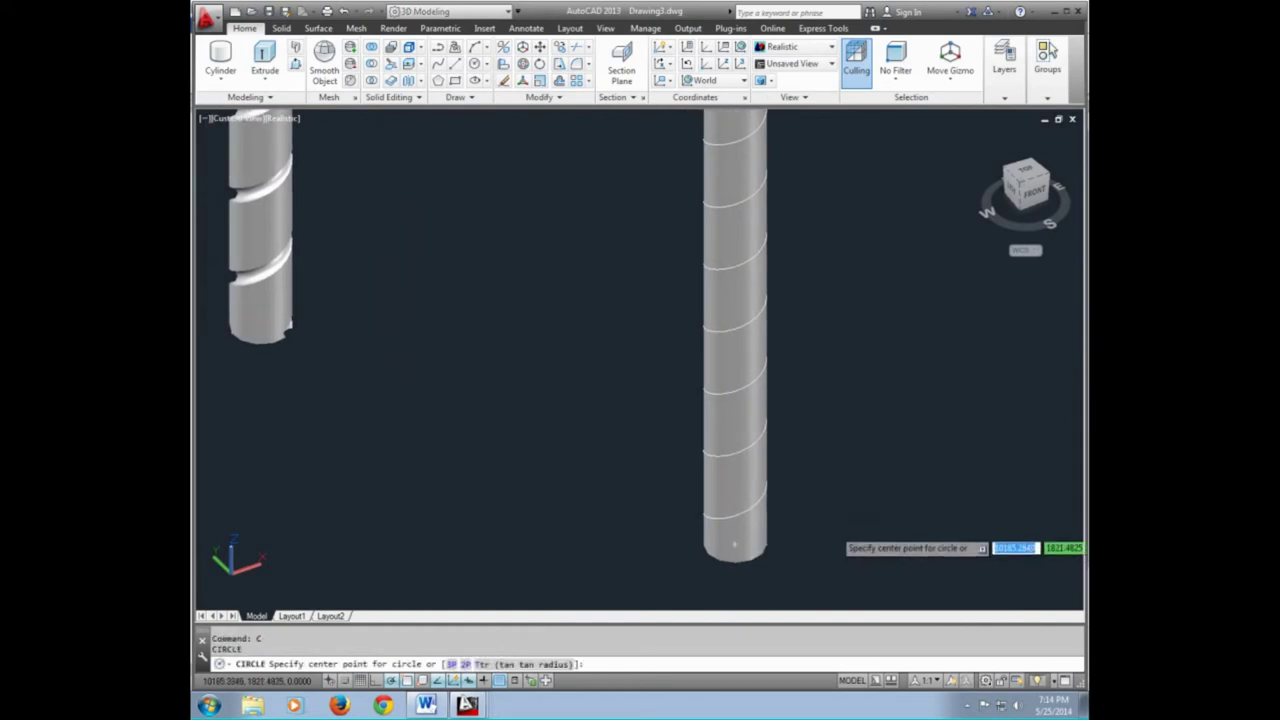
left_click(841, 529)
type("2.")
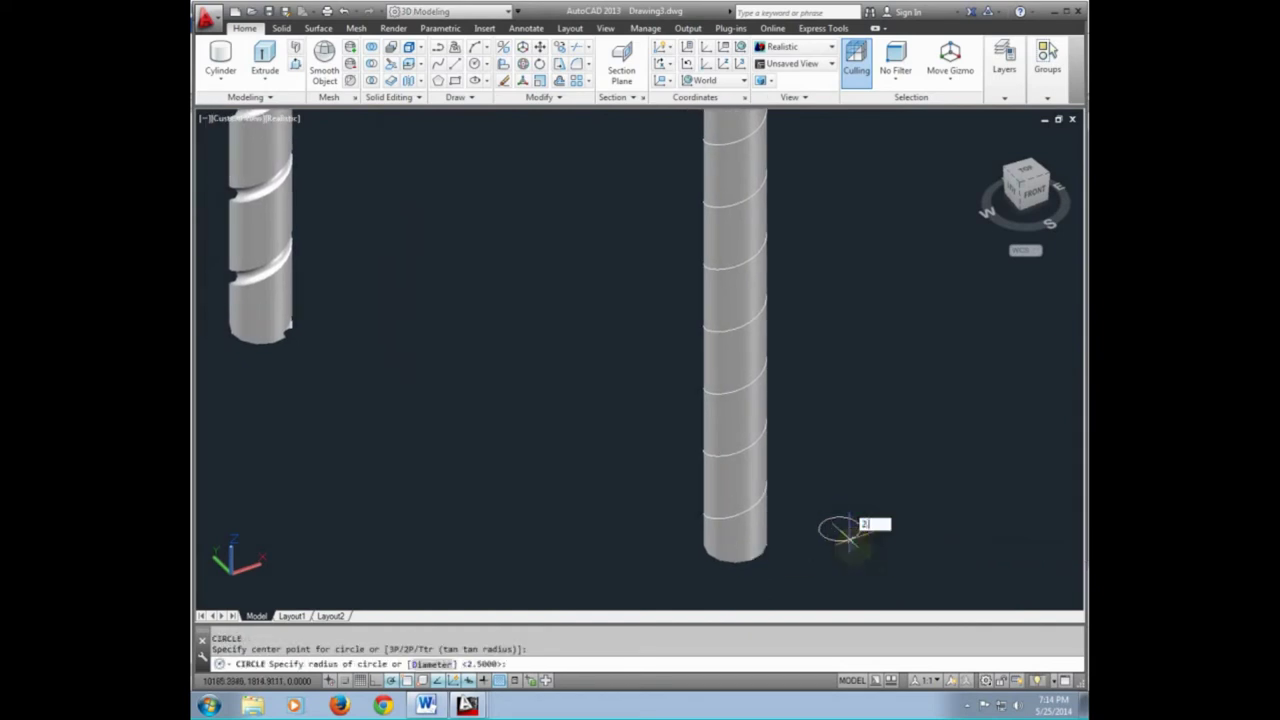
type("5")
key("Return")
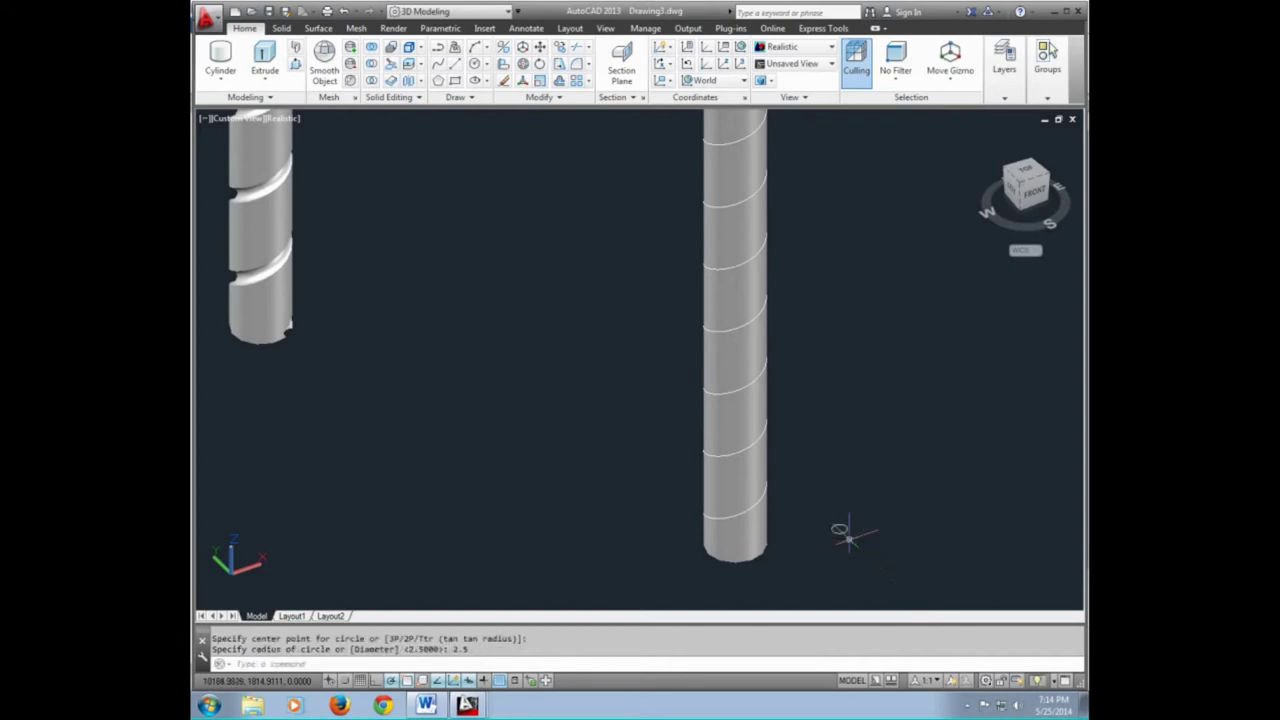
Sweep the 2.5 circle along the second cylinder's helix into a coiled tube
scroll(848, 537, "up", 2)
type("sweep")
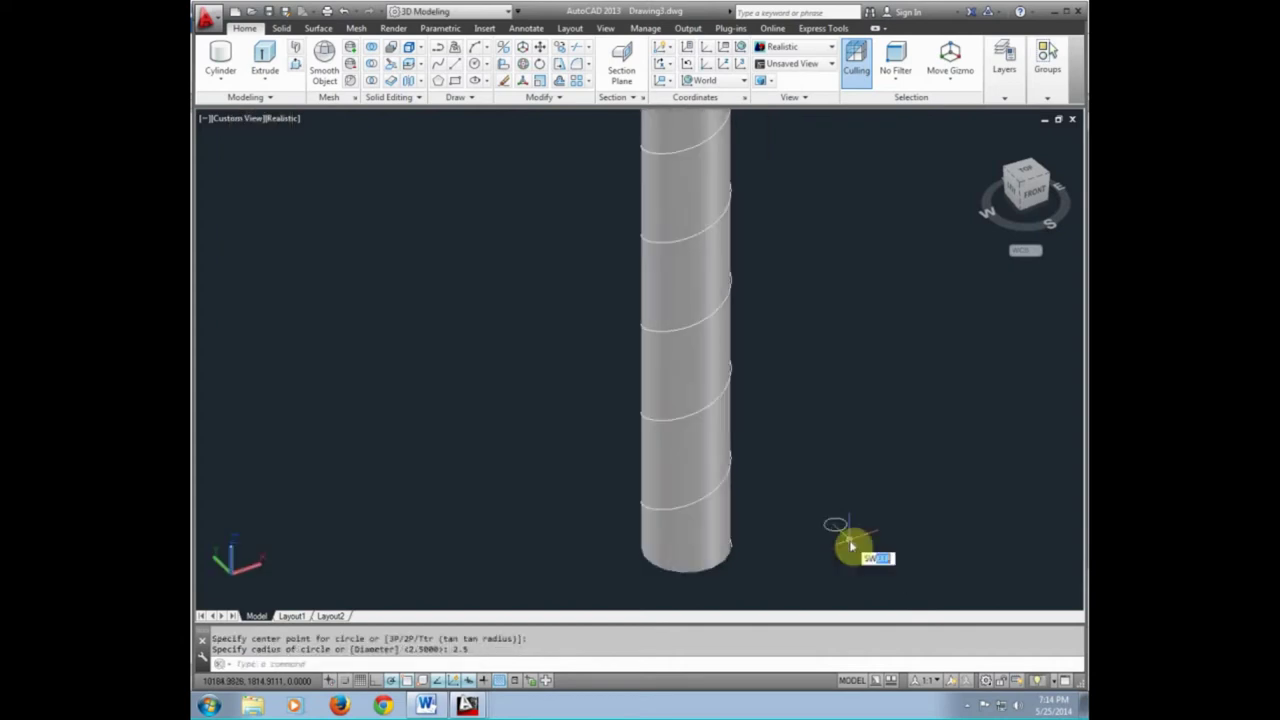
key("Return")
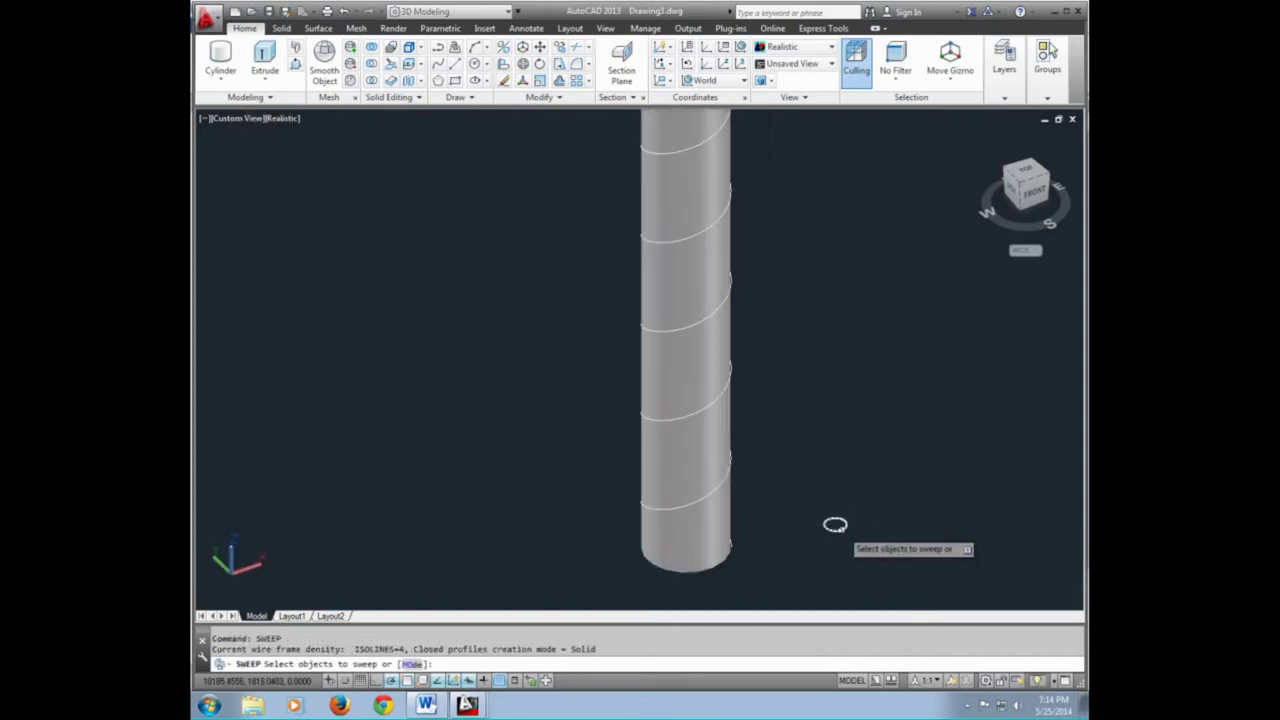
left_click(836, 524)
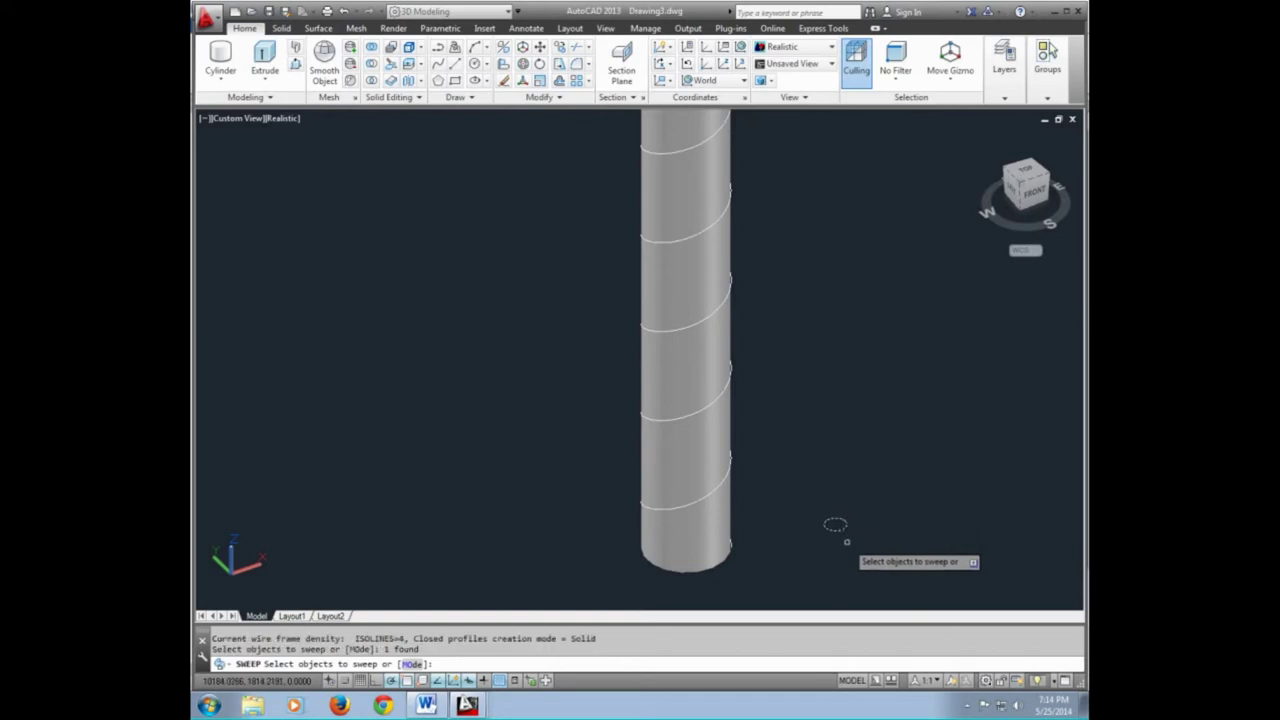
key("Return")
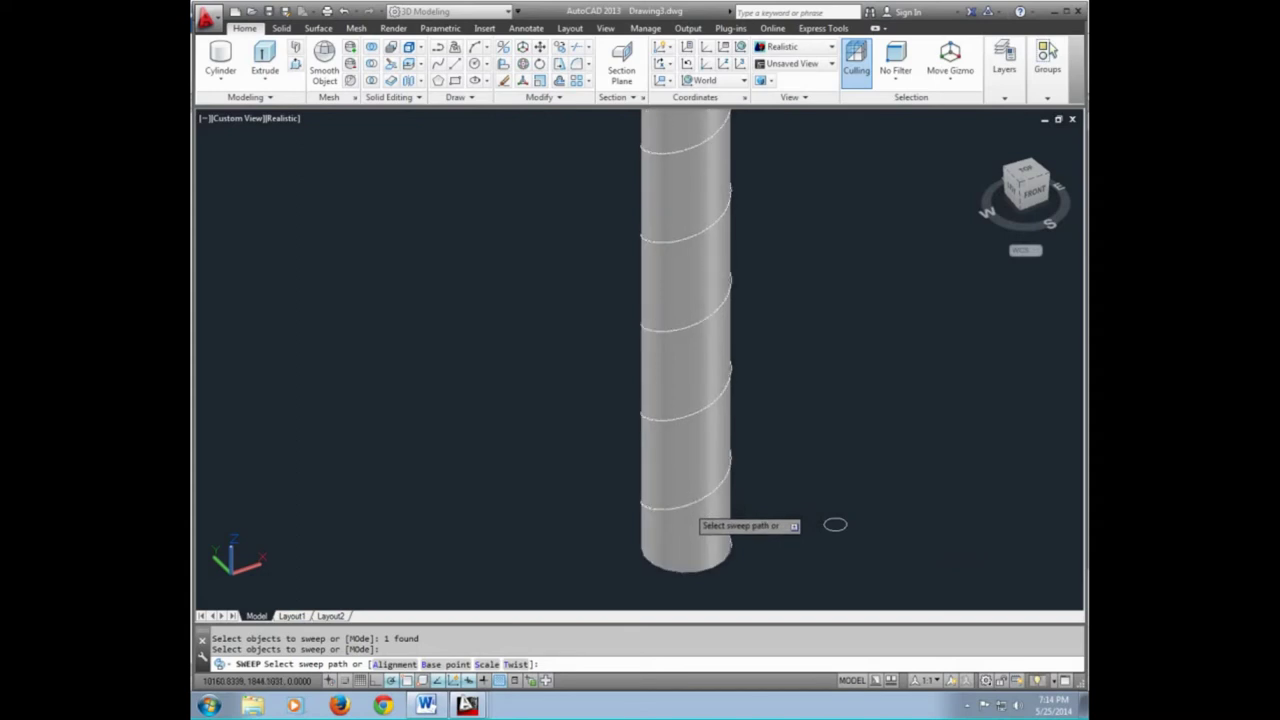
left_click(785, 509)
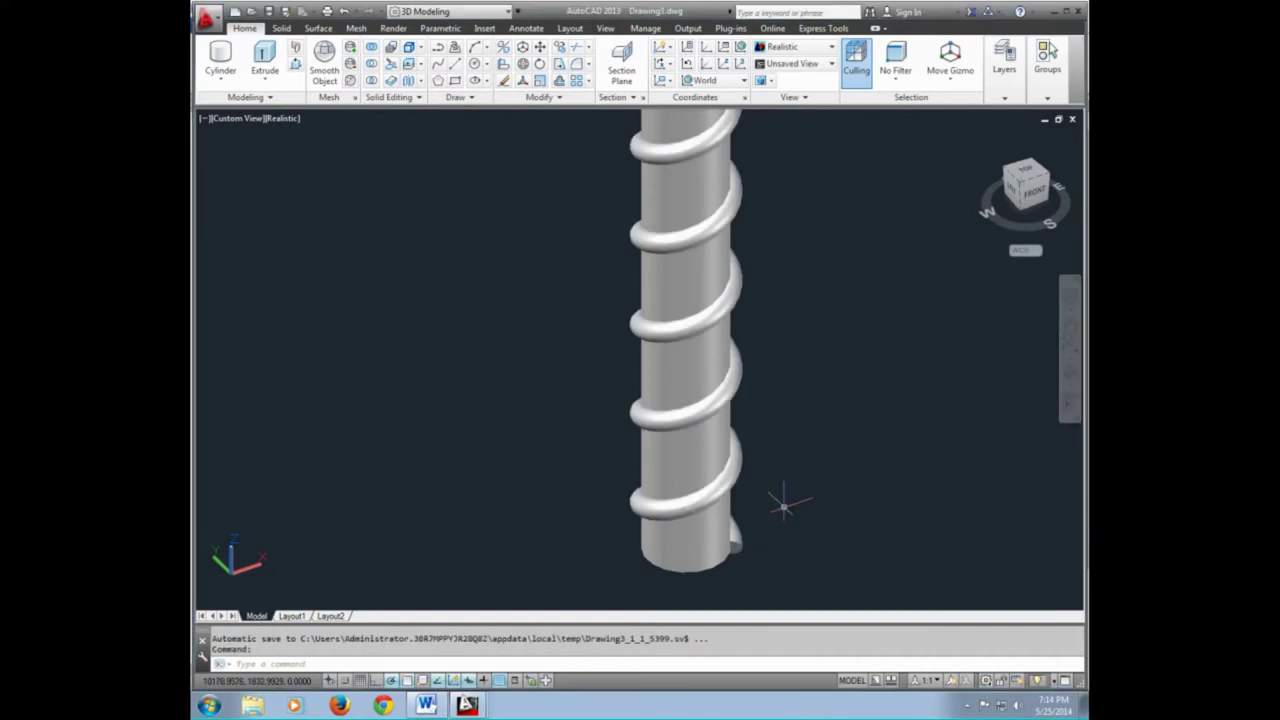
Subtract the swept coil from the second cylinder, then zoom out to both grooved rods
type("su")
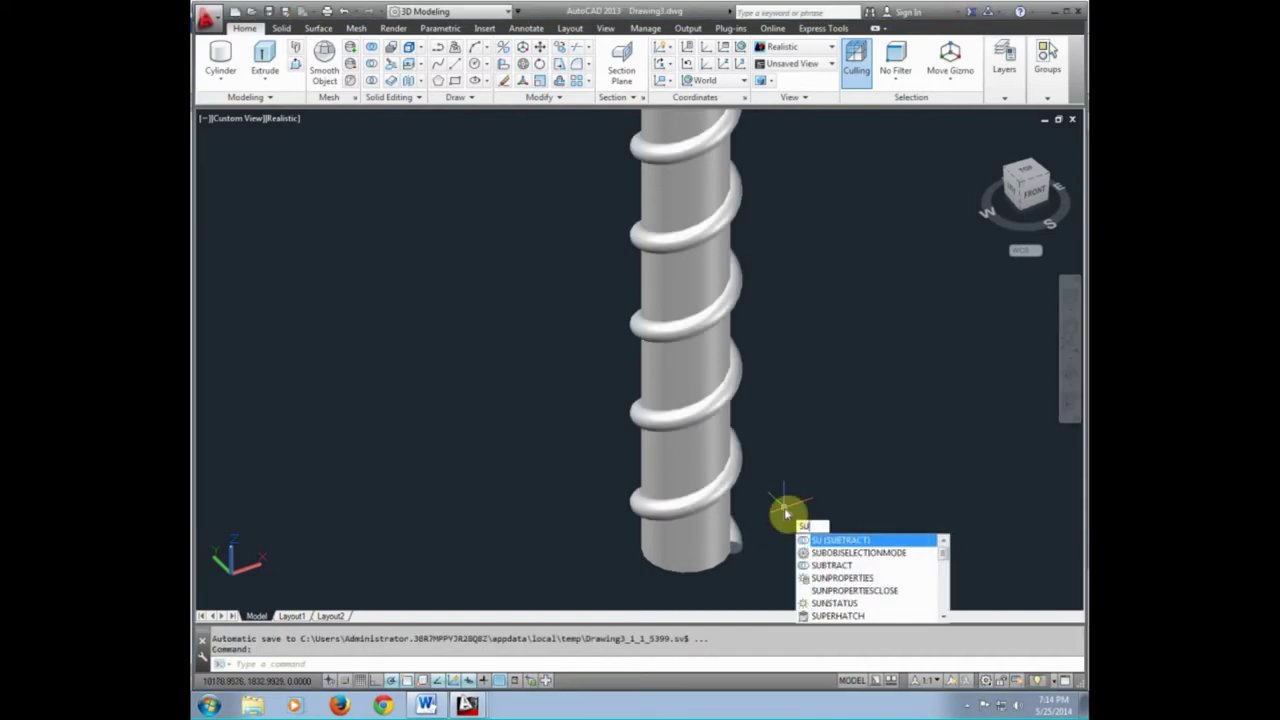
key("Return")
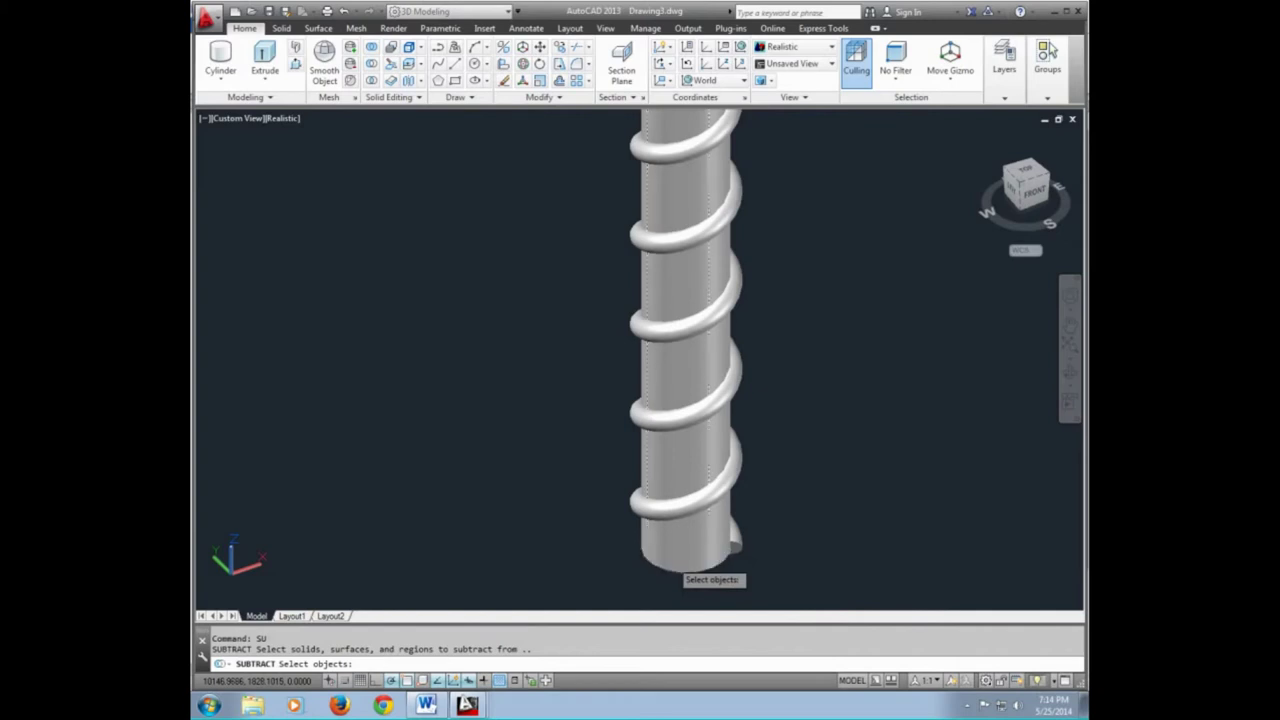
left_click(715, 555)
key("Return")
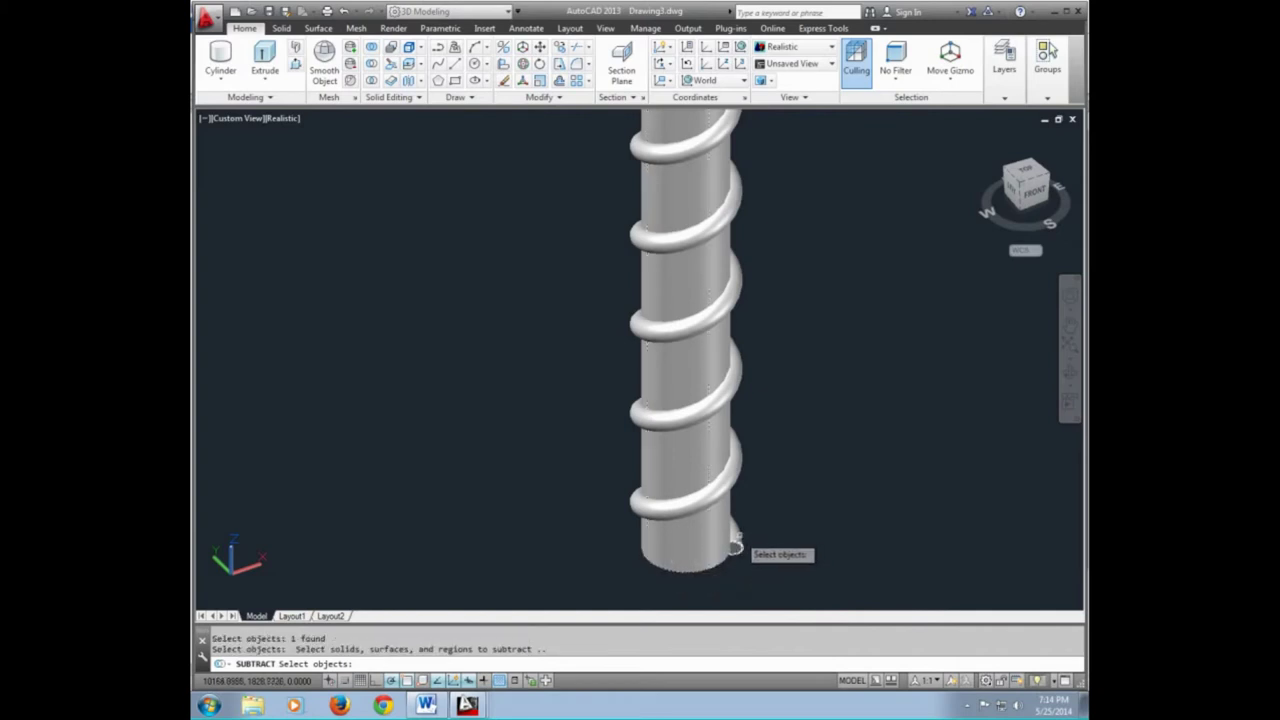
left_click(734, 542)
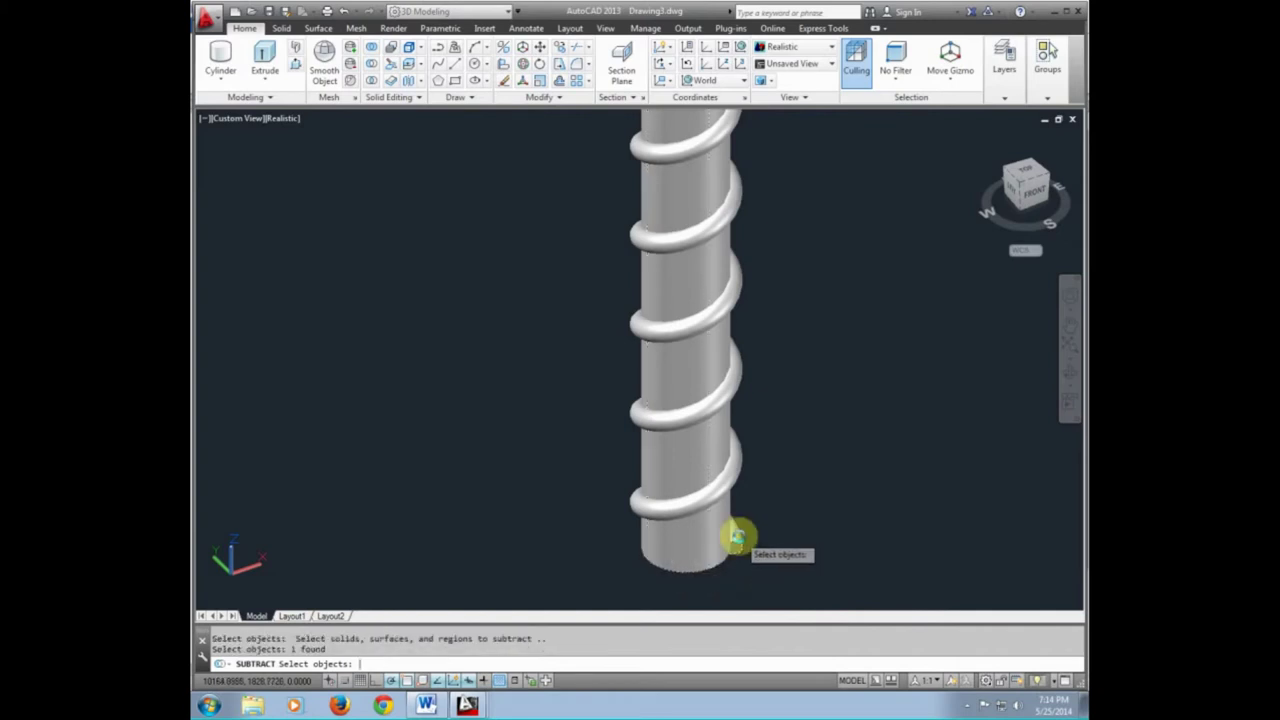
key("Return")
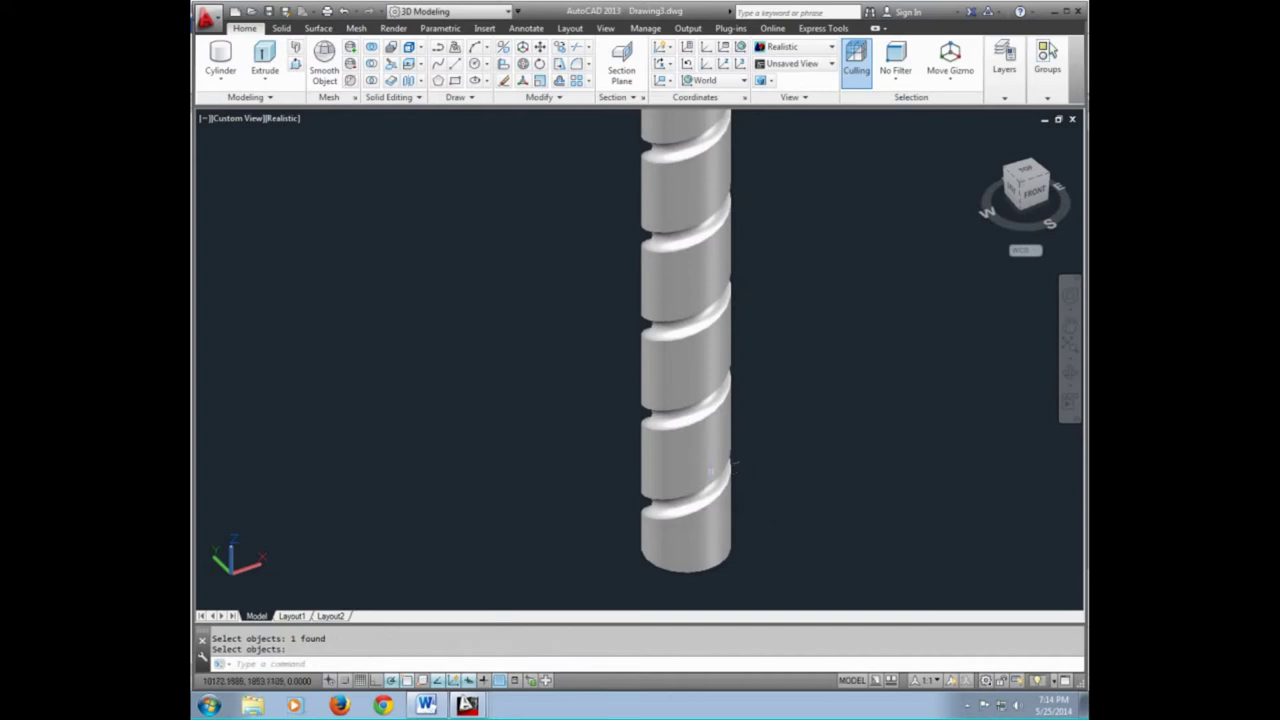
scroll(732, 500, "down", 3)
scroll(695, 420, "down", 2)
middle_click_drag(666, 380, 674, 449)
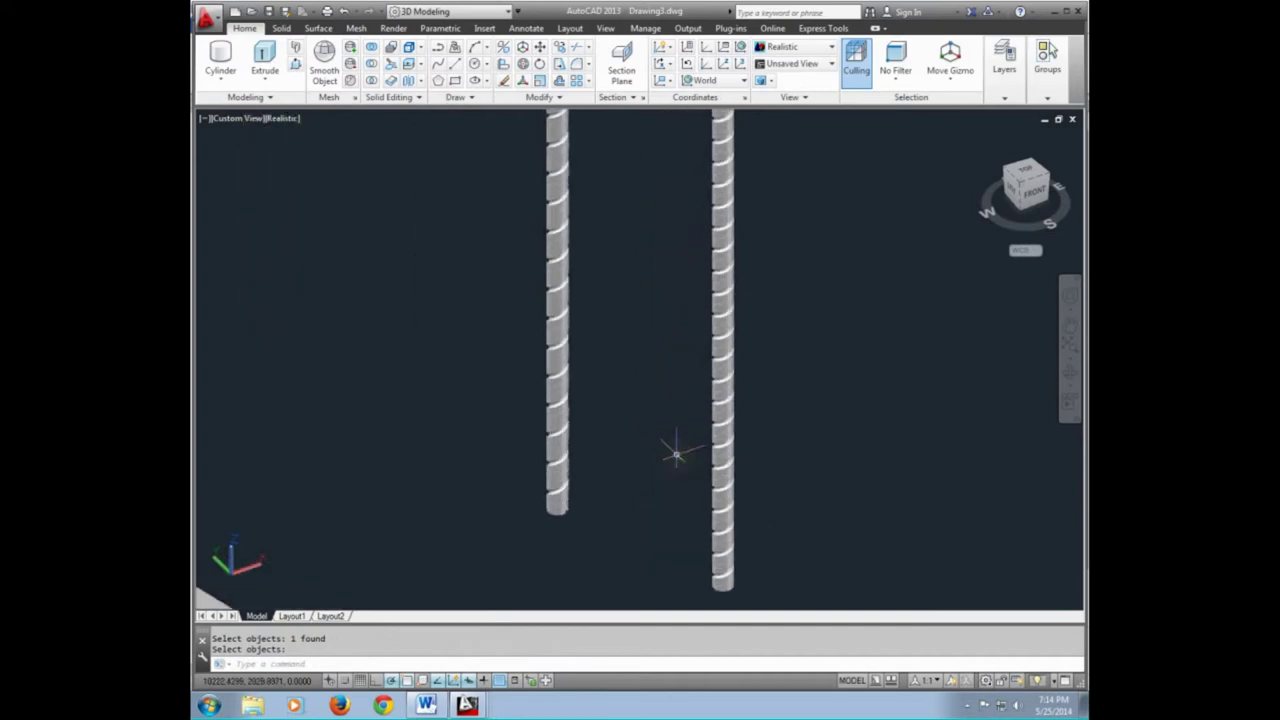
scroll(674, 443, "down", 3)
scroll(643, 443, "up", 2)
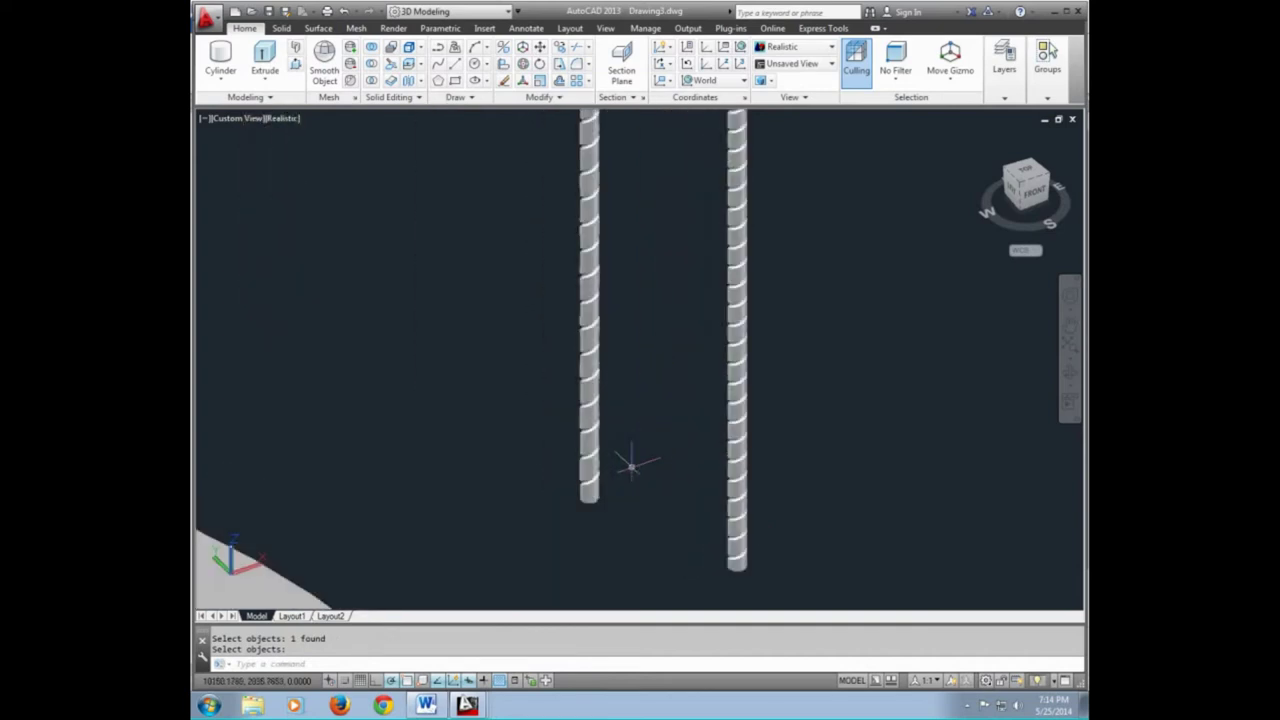
Create a radius 20 sphere between the rods
key("Escape")
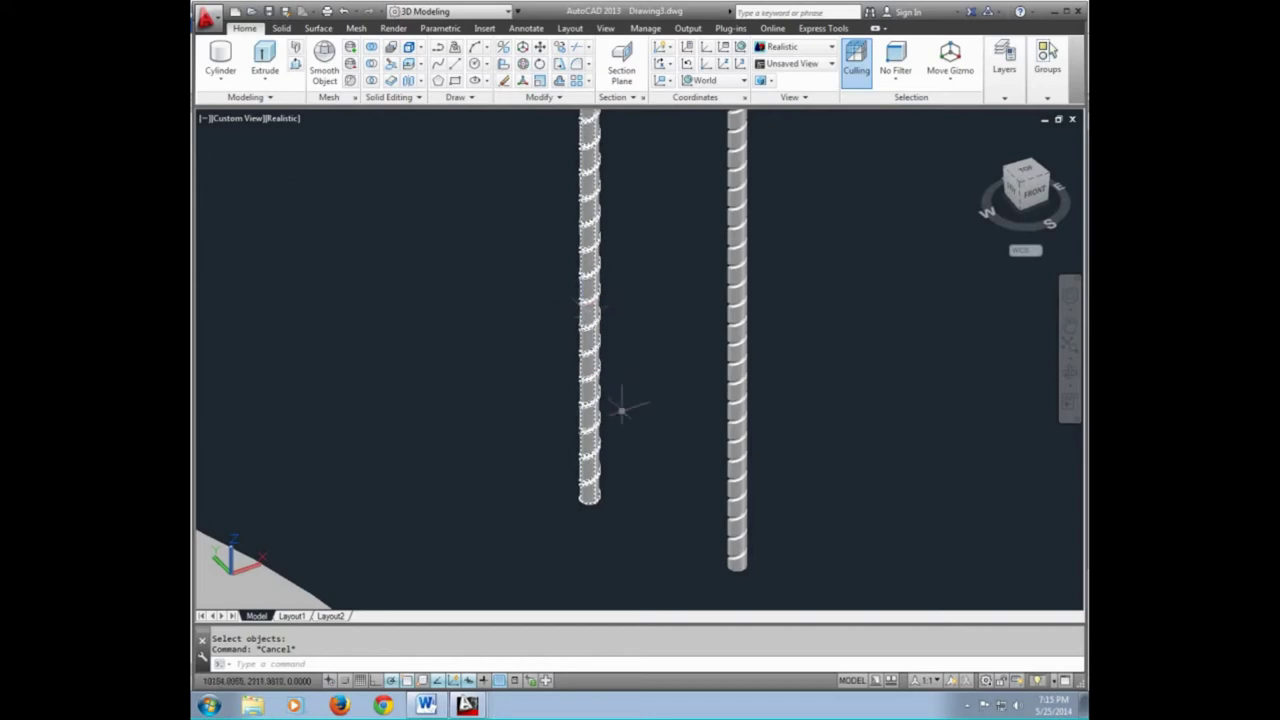
middle_click_drag(606, 523, 647, 495, "shift")
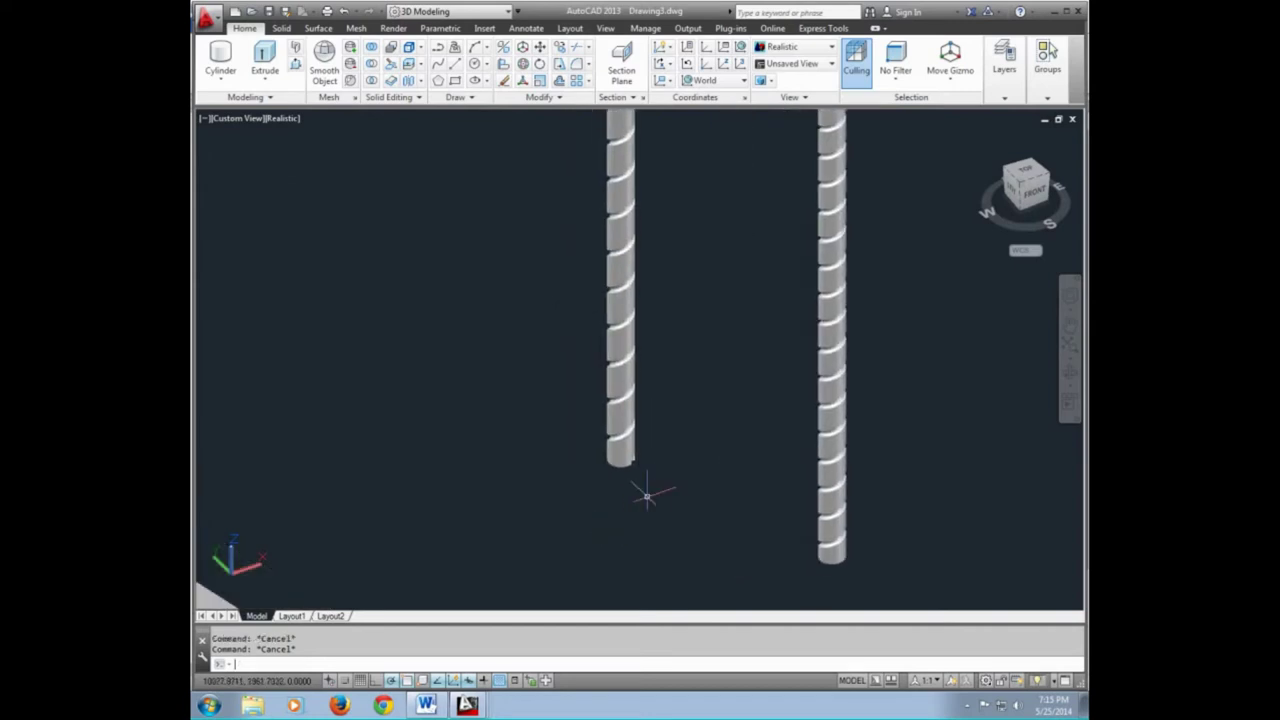
left_click(220, 80)
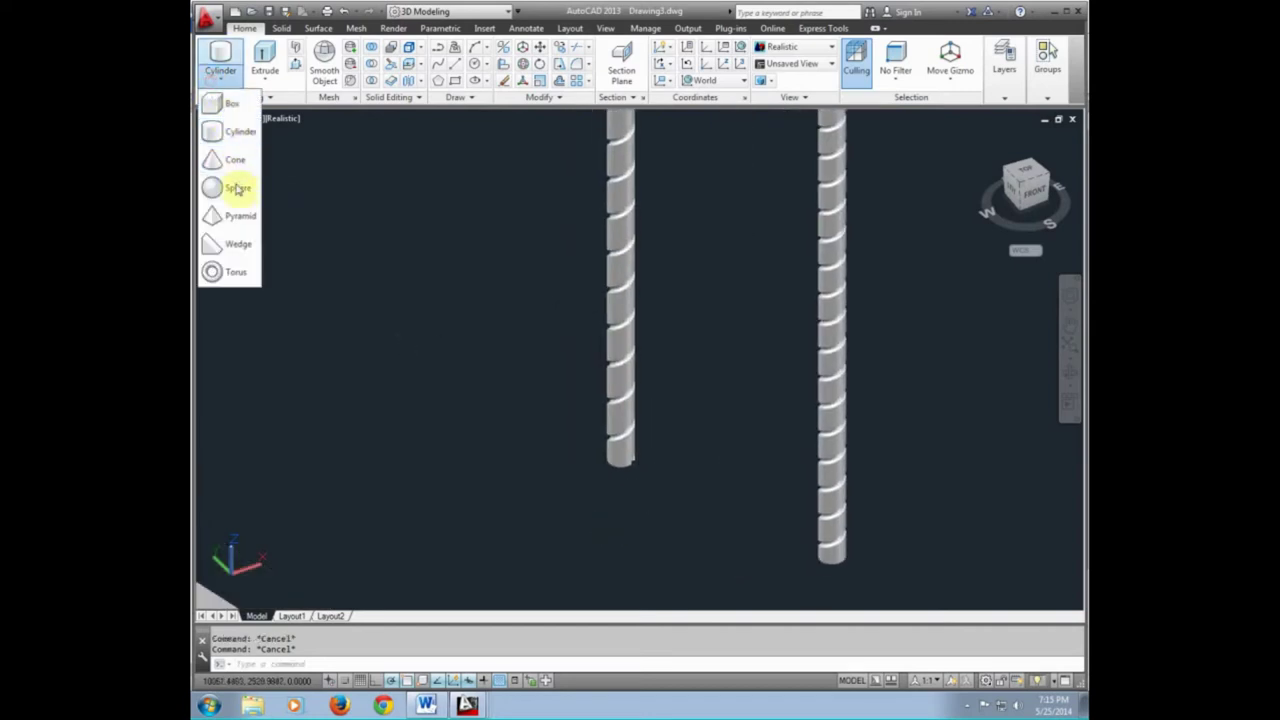
left_click(232, 189)
left_click(687, 467)
type("20")
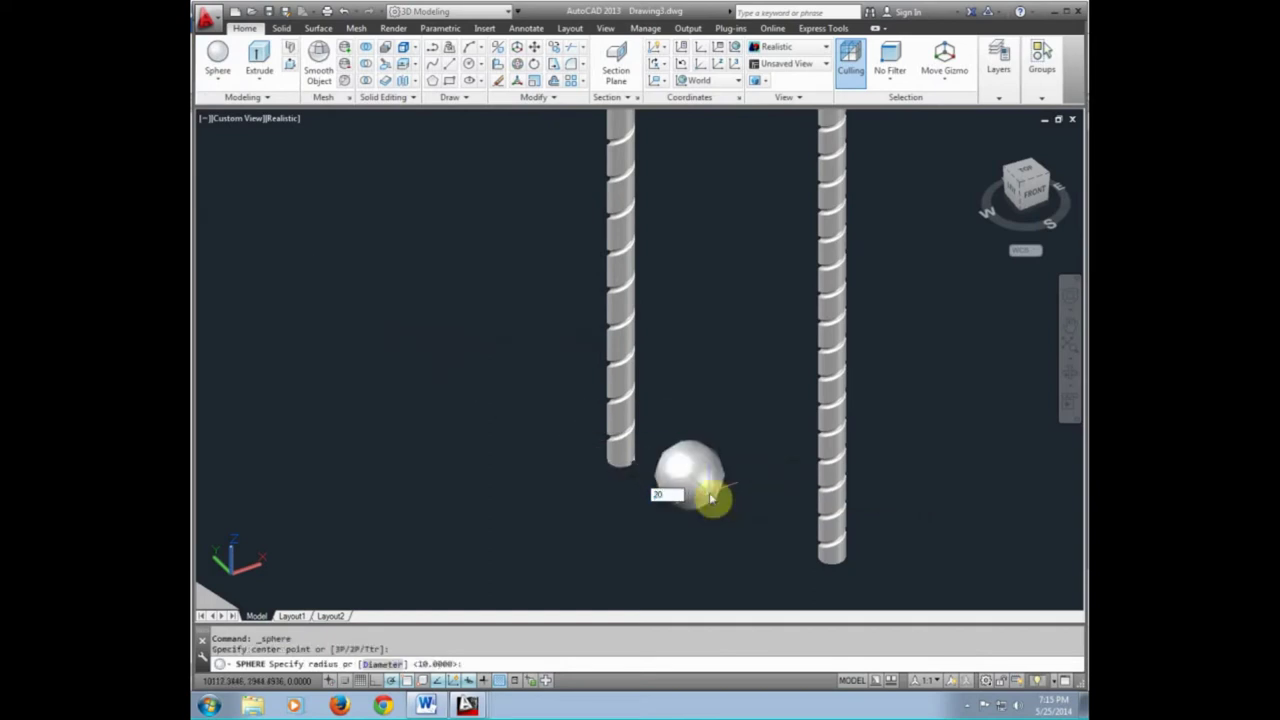
key("Return")
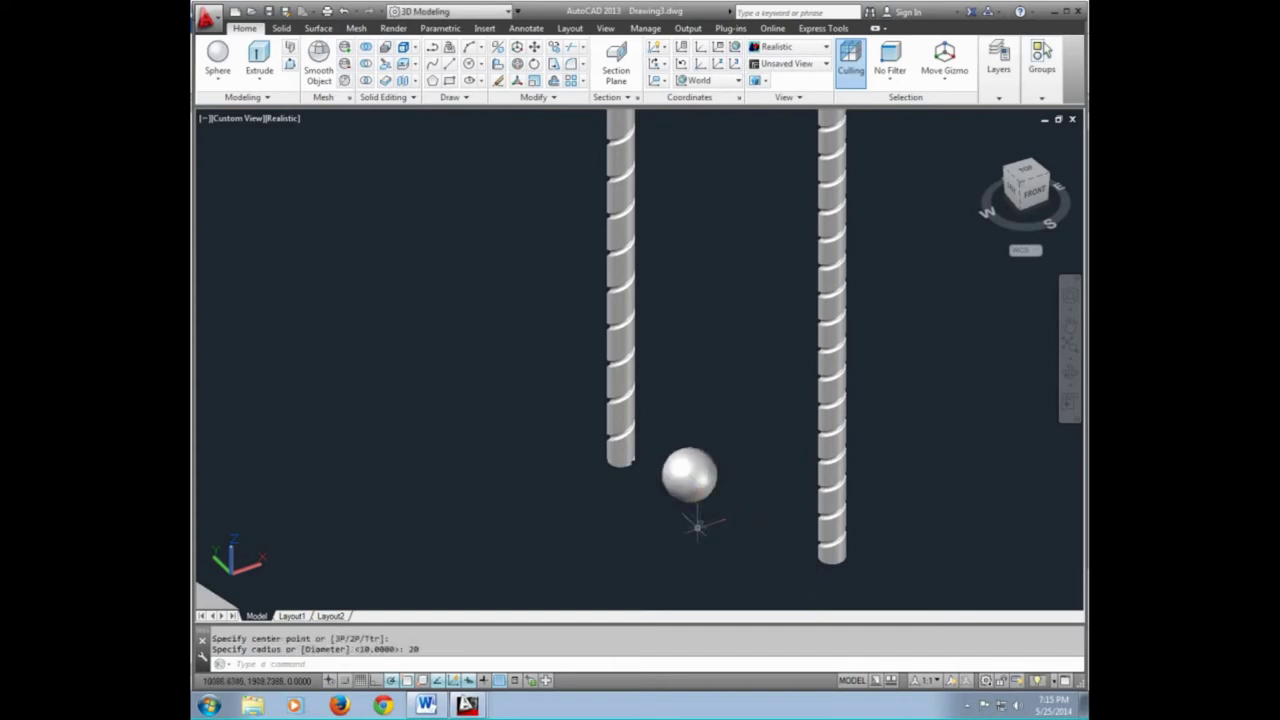
type("M")
Move the sphere from its centre onto the left bar's lower end
key("Return")
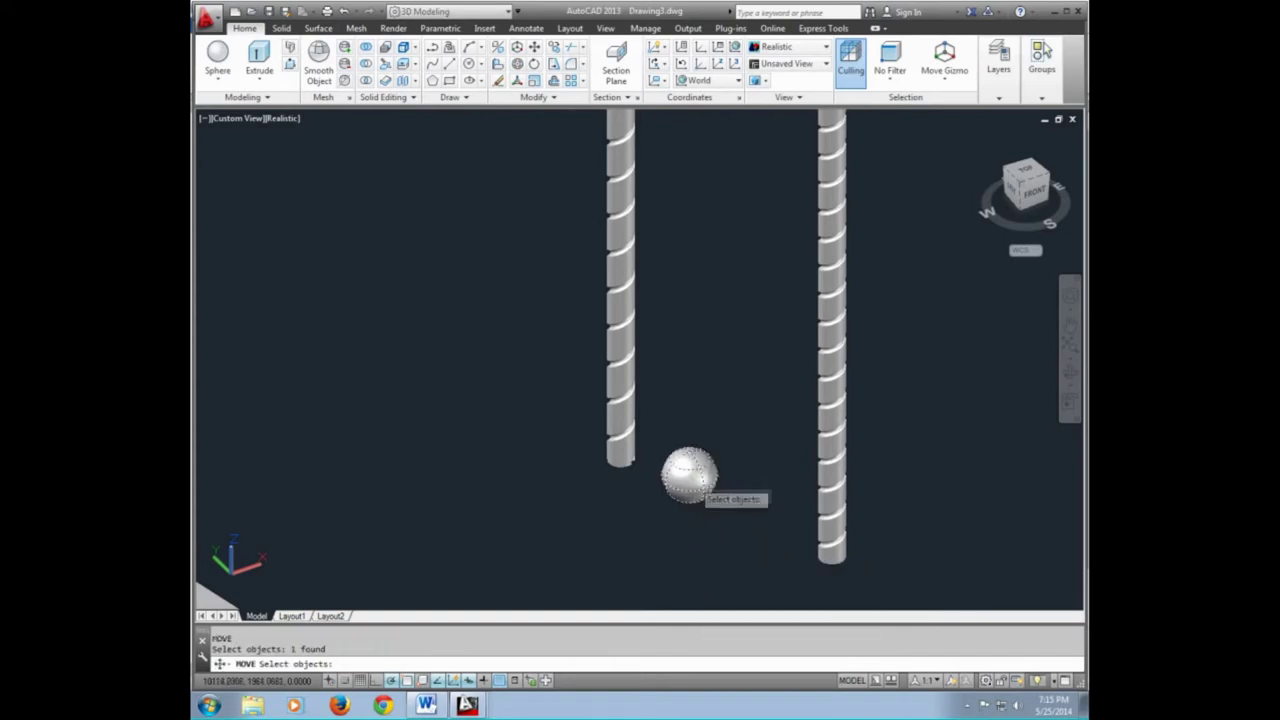
scroll(690, 478, "up", 3)
key("Return")
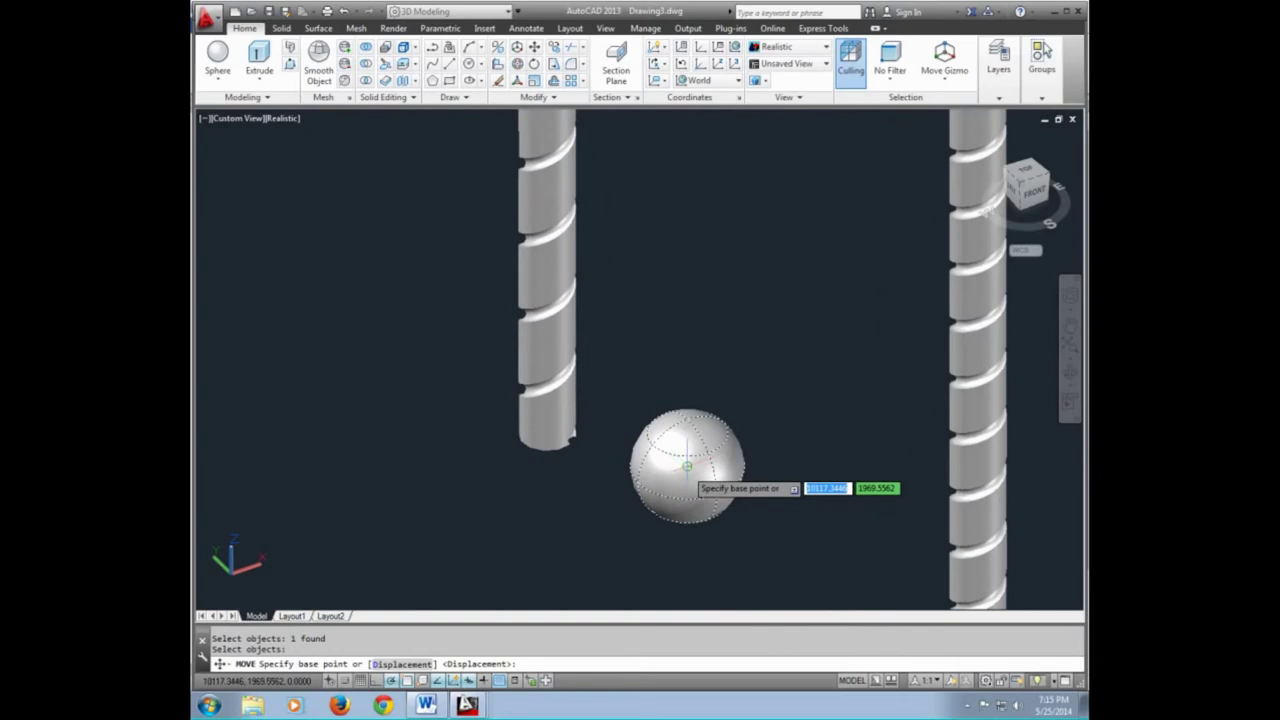
left_click(687, 466)
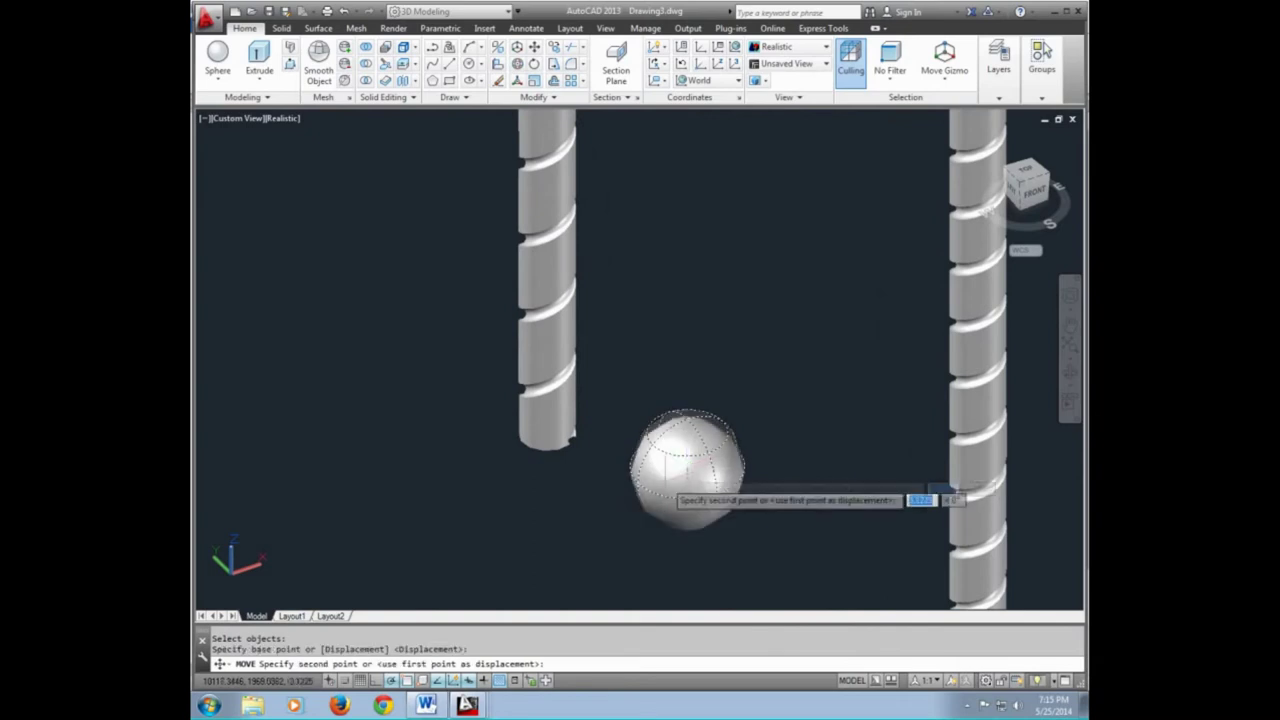
left_click(547, 435)
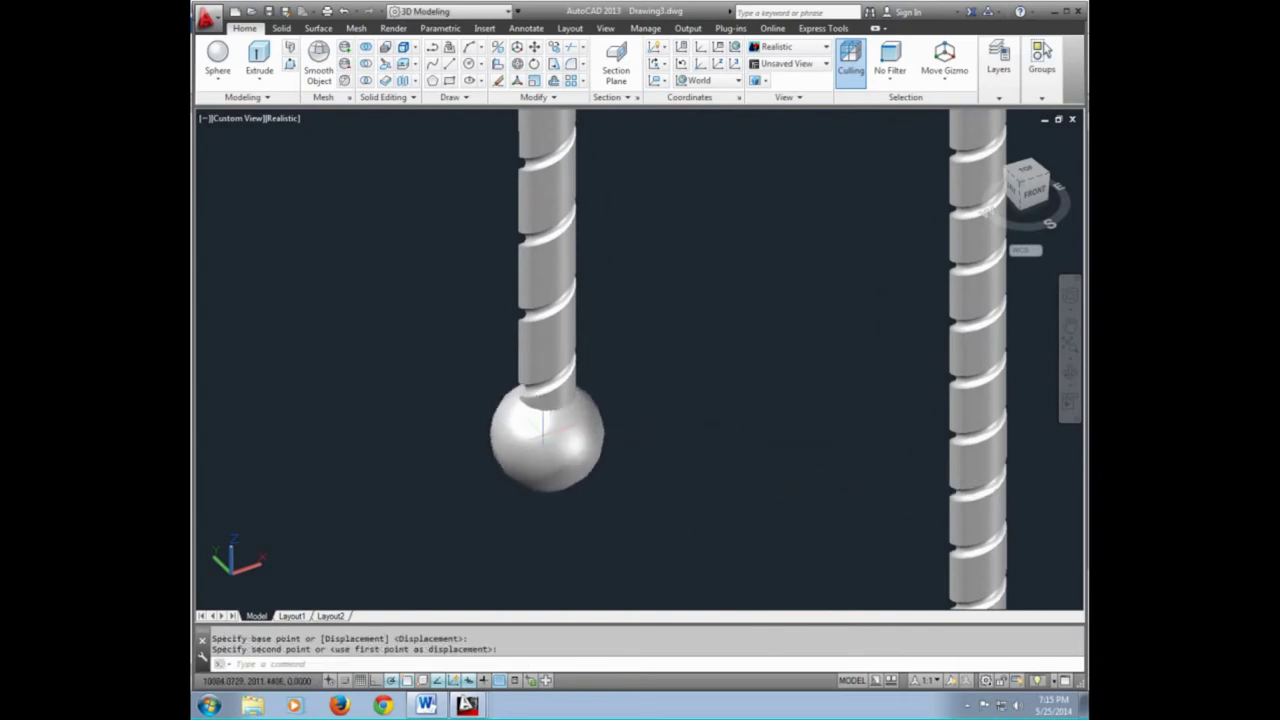
scroll(650, 497, "down", 1)
middle_click_drag(646, 500, 627, 490)
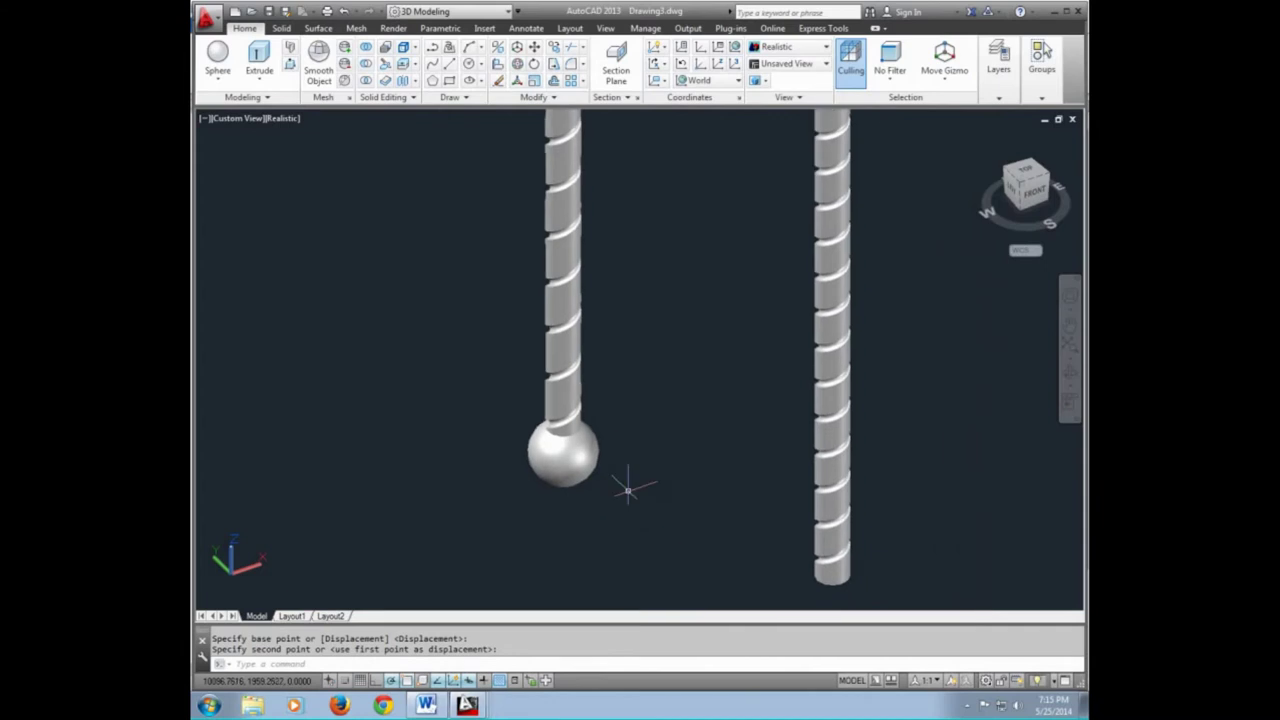
Create a radius 15 sphere and move it to the left bar's lower end
left_click(228, 62)
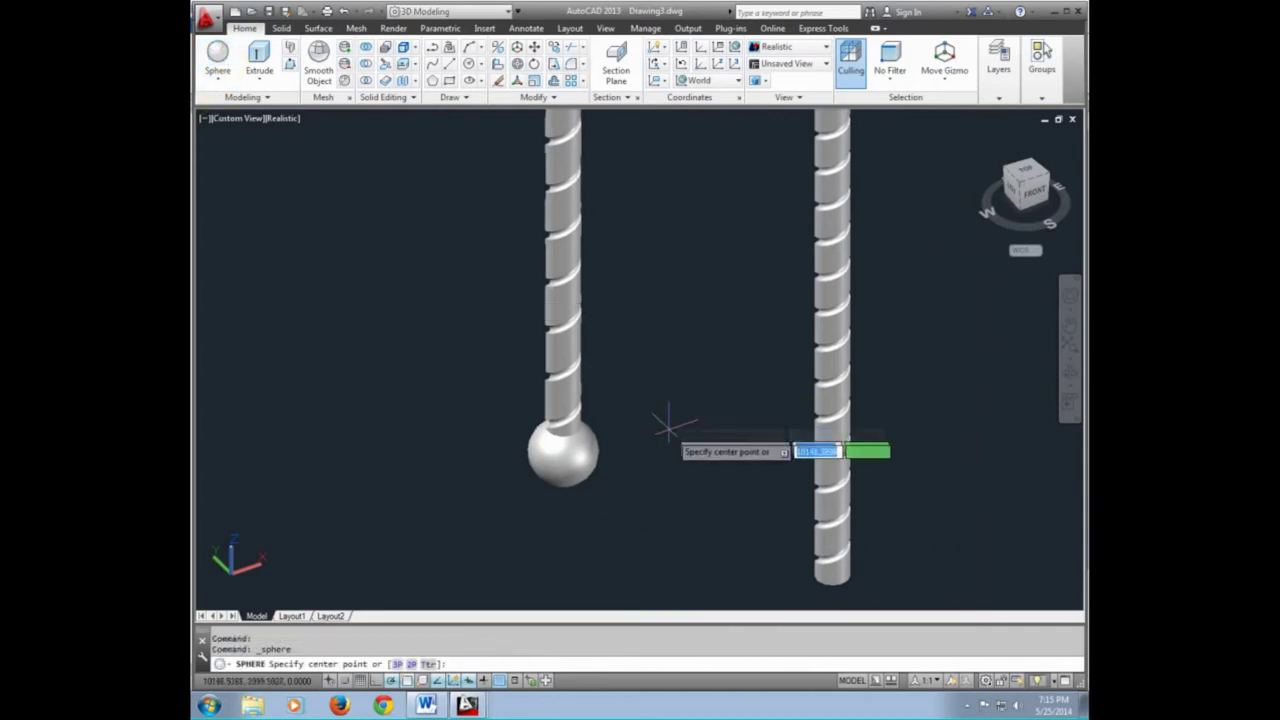
left_click(672, 452)
type("15")
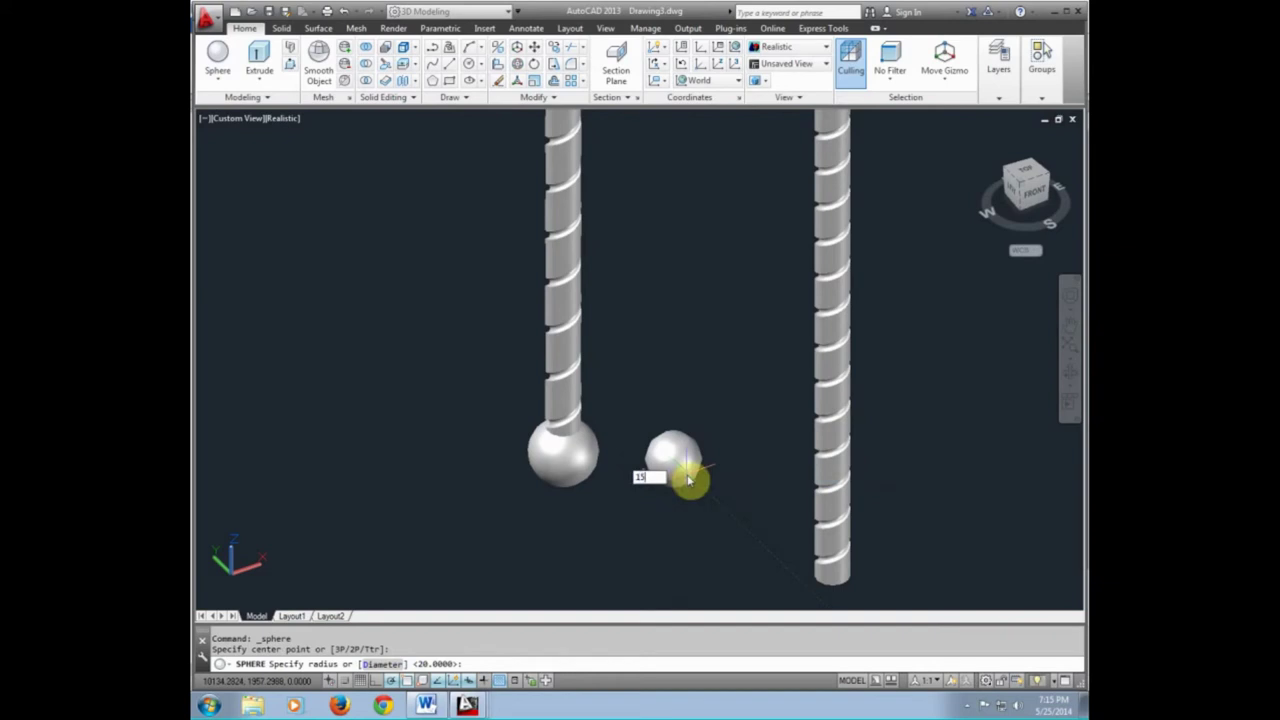
key("Return")
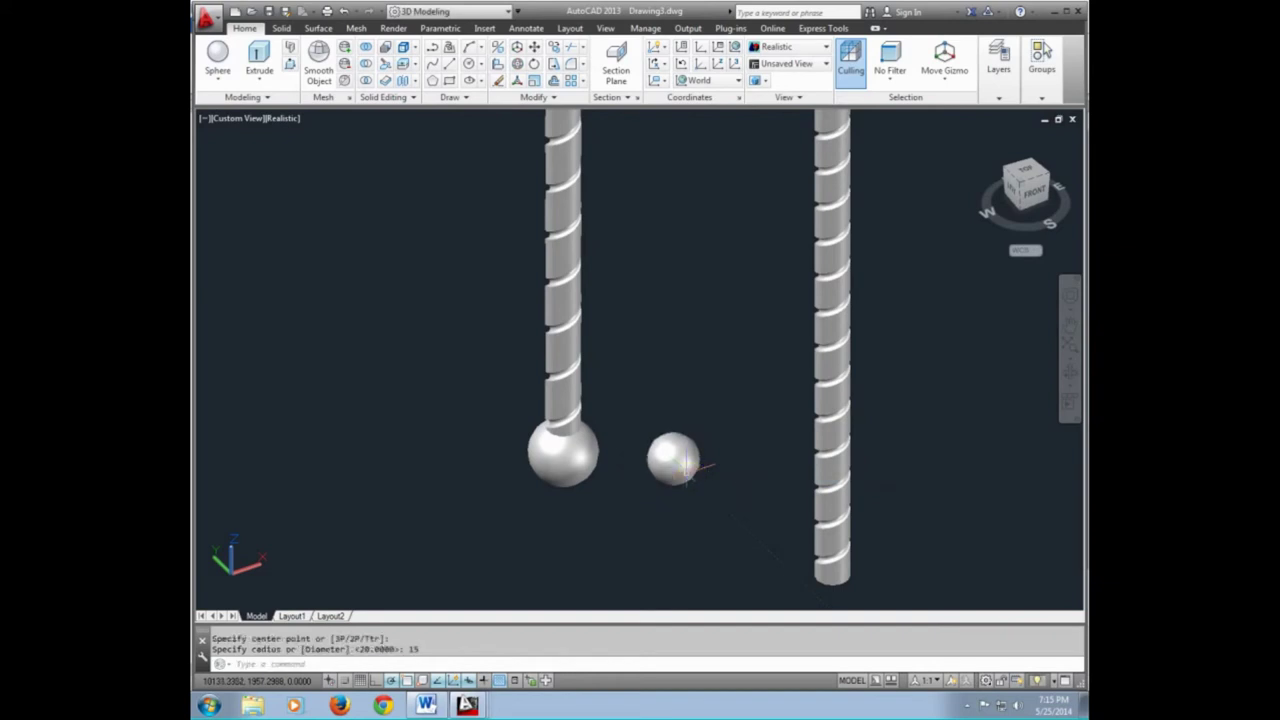
type("m")
key("Return")
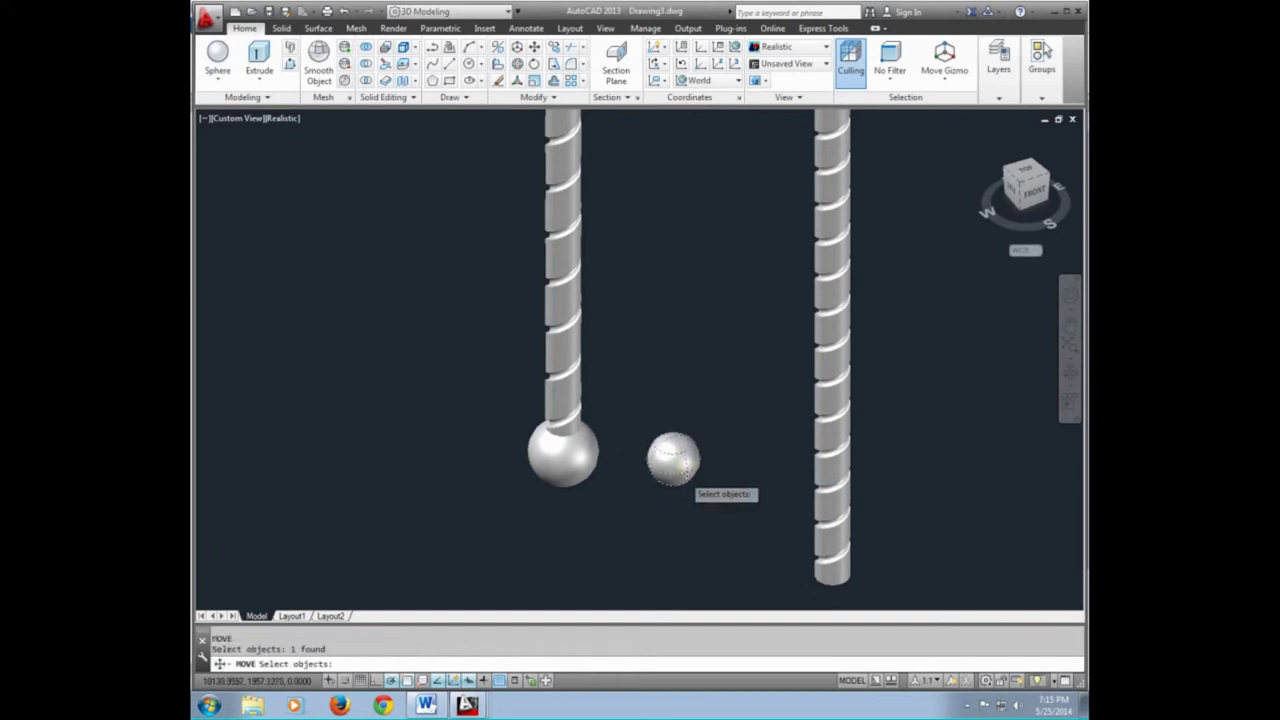
scroll(672, 455, "up", 1)
left_click(672, 455)
key("Return")
left_click(668, 452)
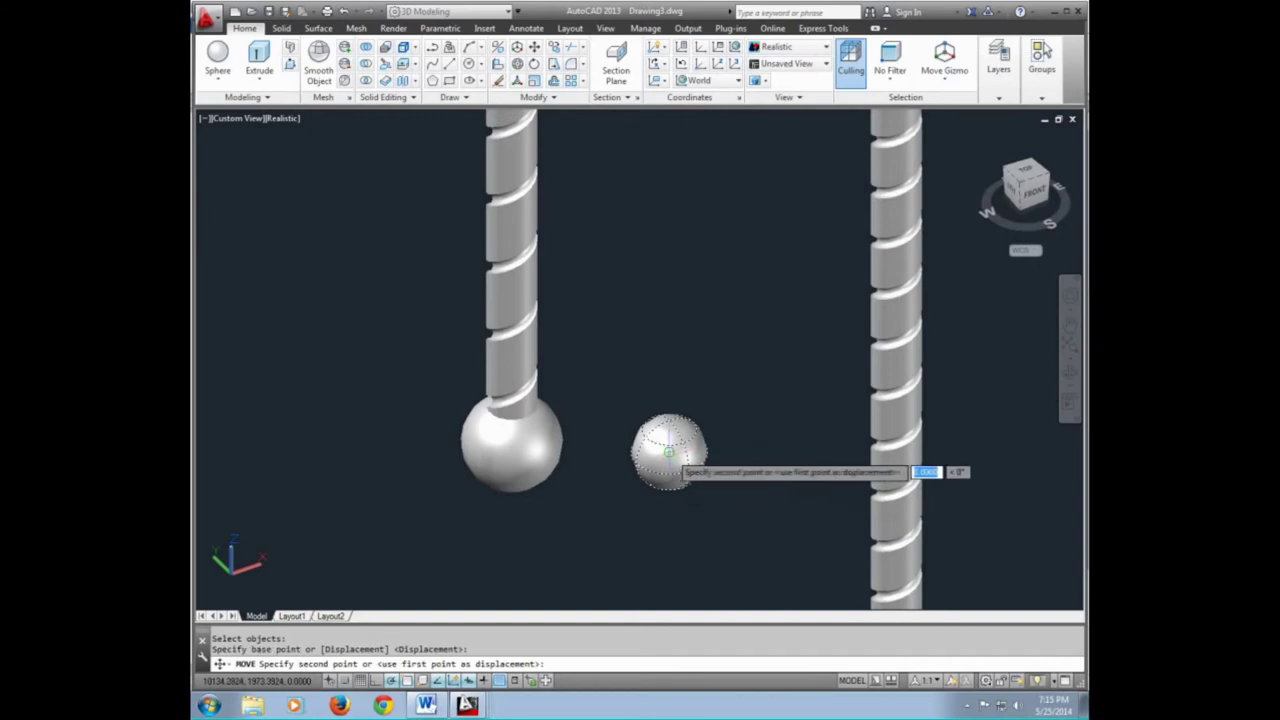
left_click(511, 441)
Lift the large sphere higher up the left bar
type("m")
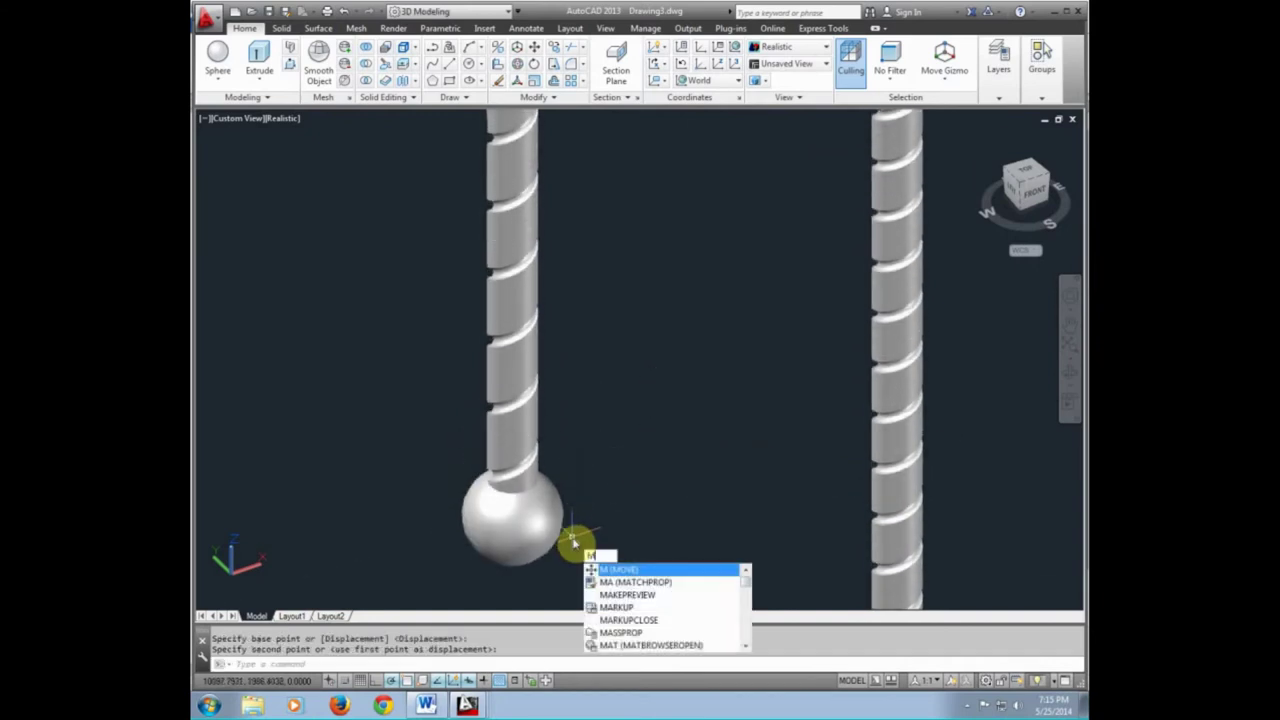
key("Return")
left_click(560, 535)
key("Return")
left_click(686, 534)
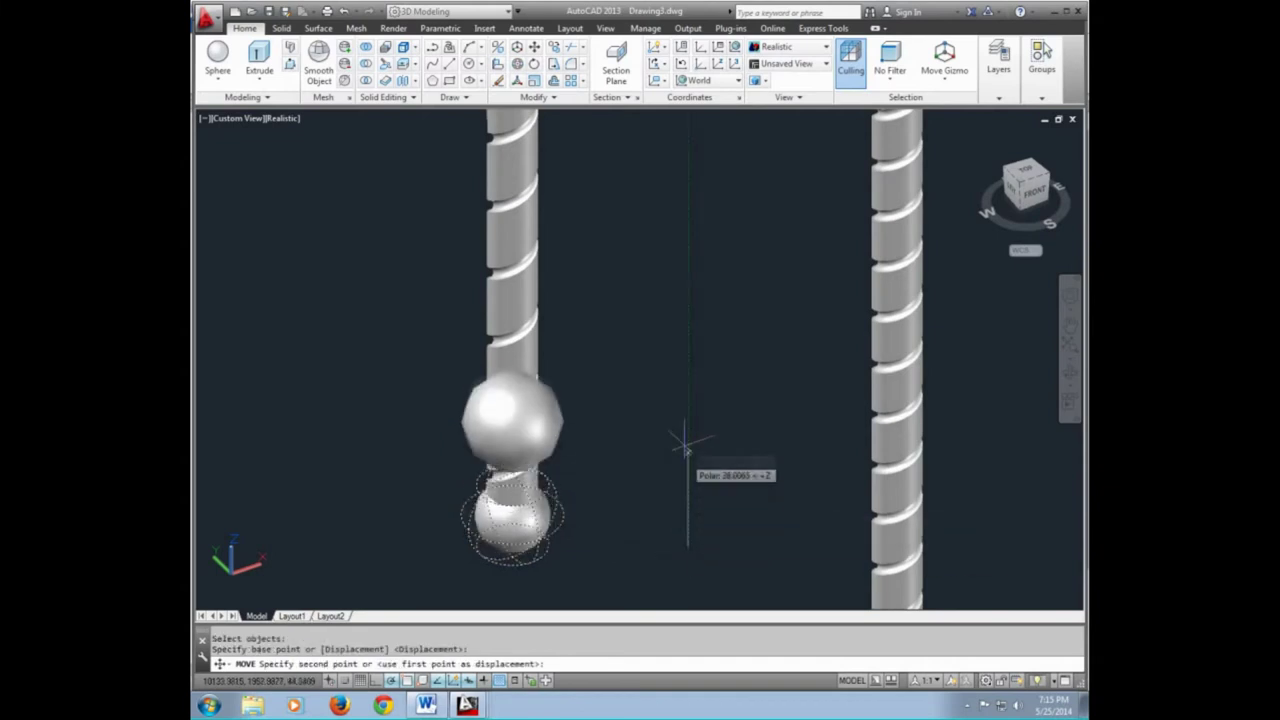
left_click(686, 392)
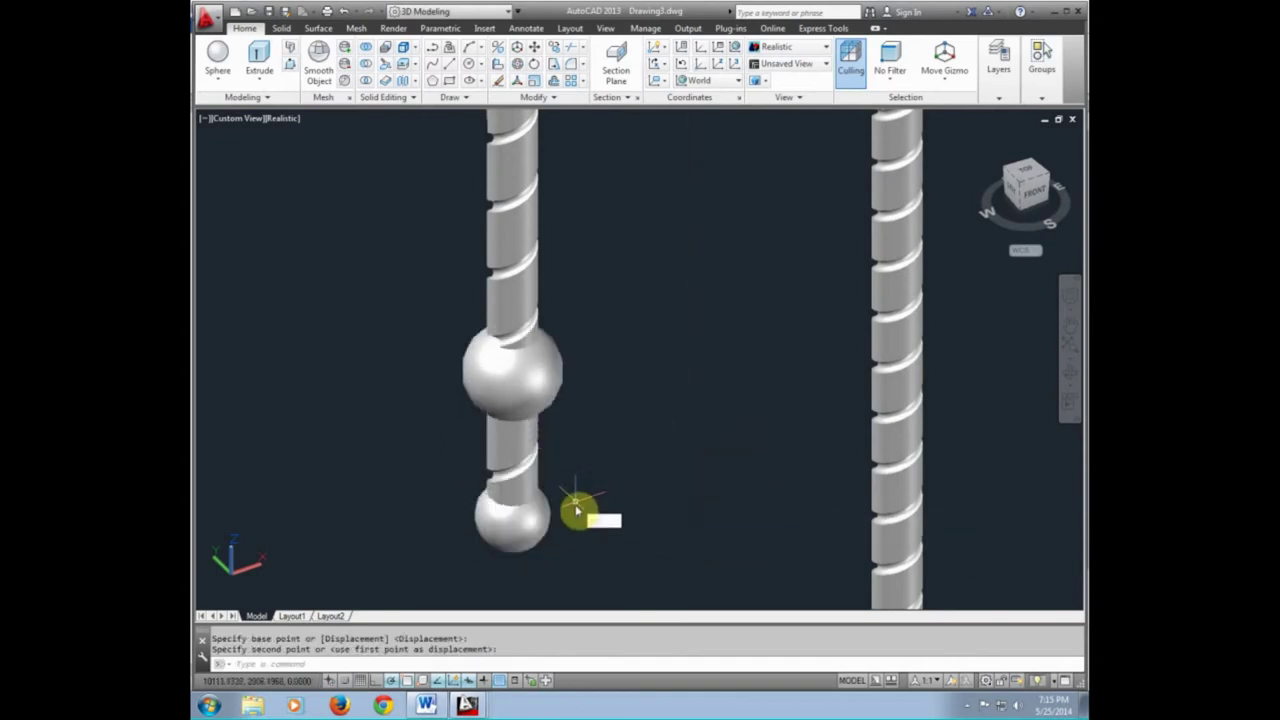
Raise the small sphere and nudge it snug beneath the large sphere
type("m")
key("Return")
key("Return")
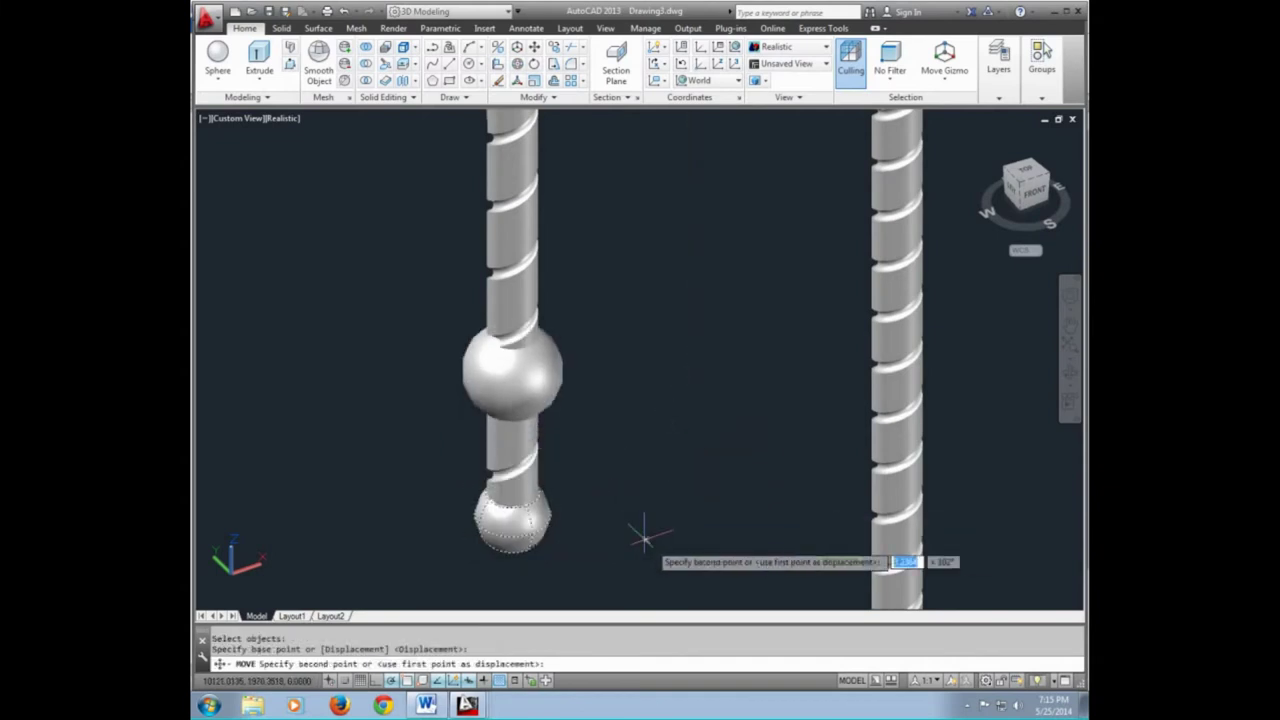
left_click(644, 529)
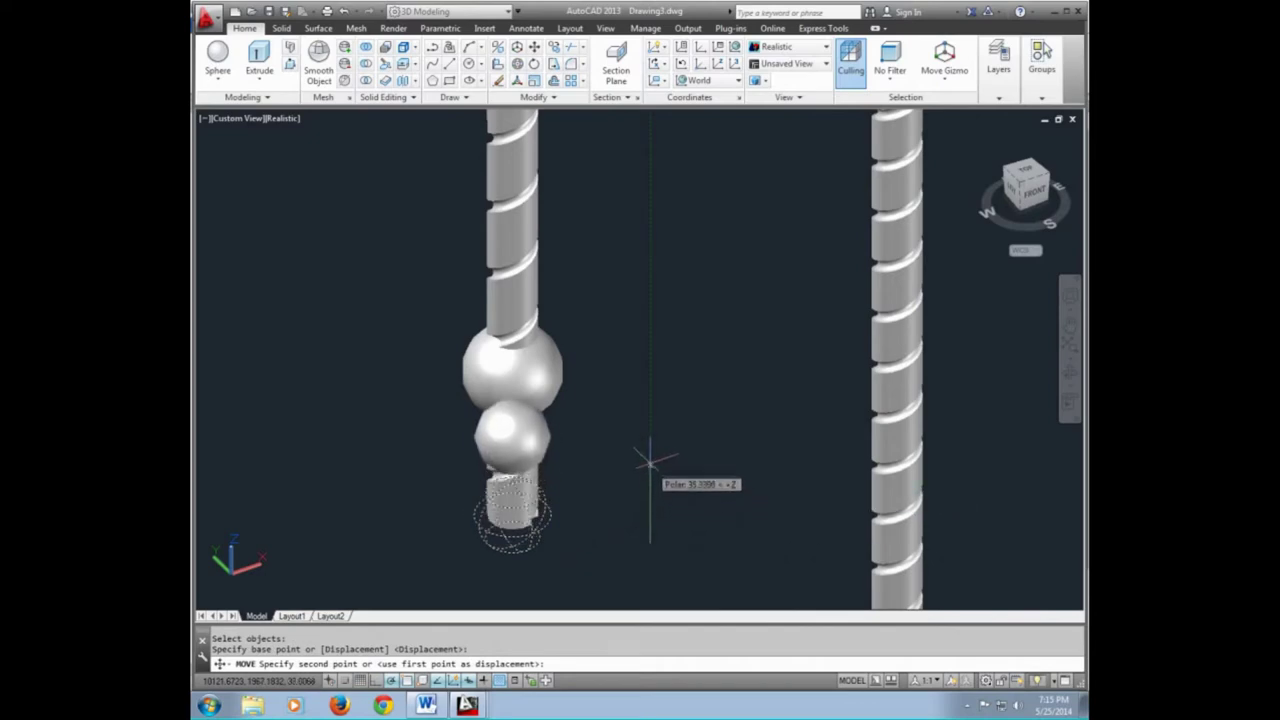
left_click(650, 462)
key("Return")
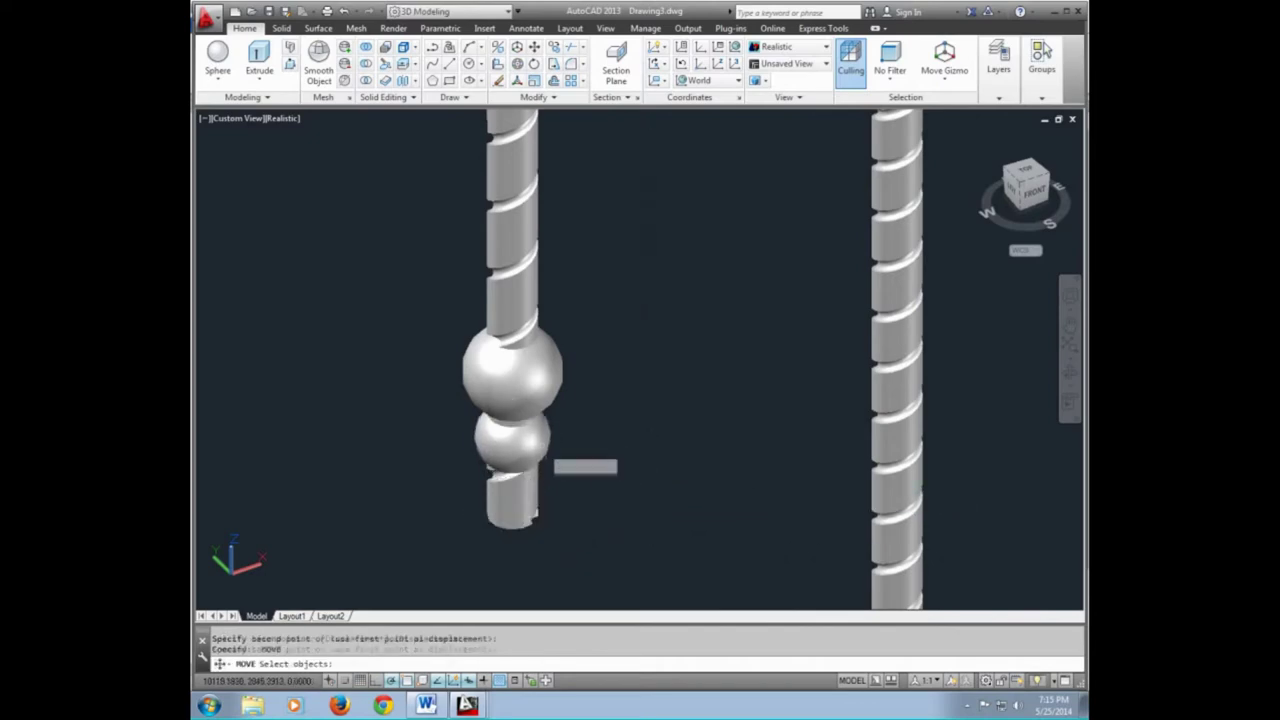
key("Return")
scroll(547, 455, "up", 3)
left_click(668, 498)
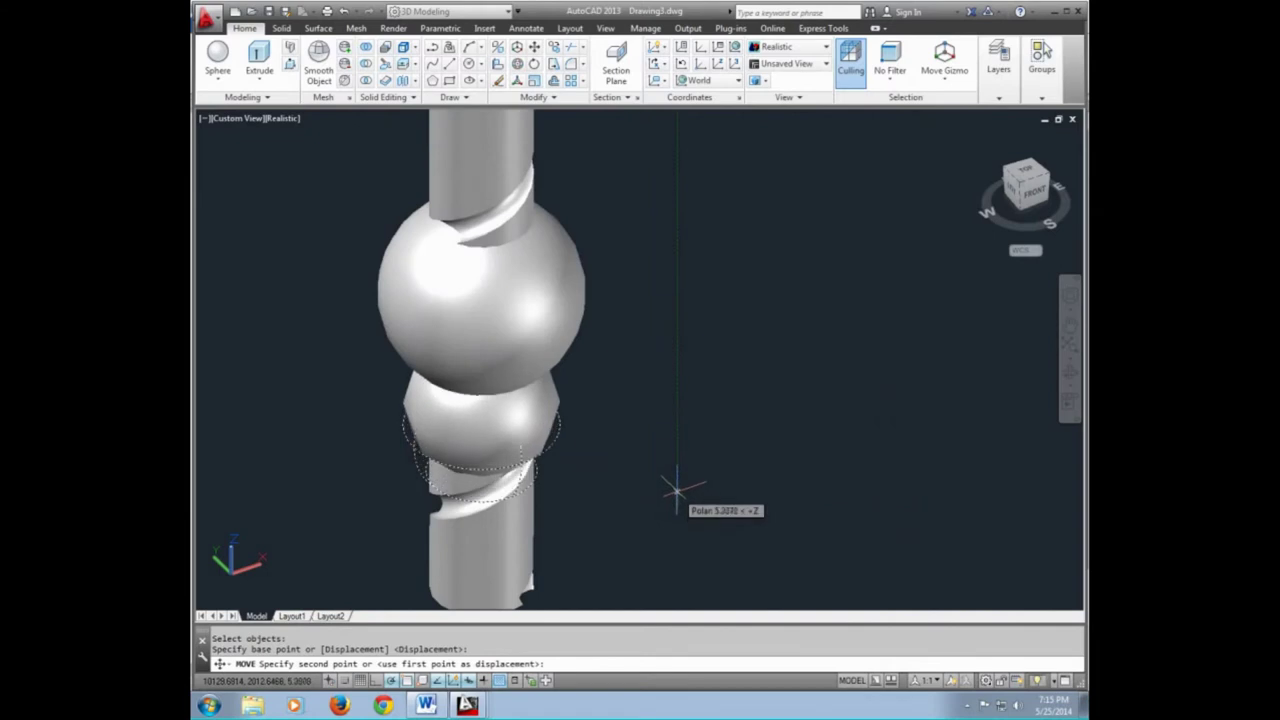
left_click(664, 510)
scroll(664, 510, "down", 2)
Copy the small sphere once directly below itself
type("co")
key("Return")
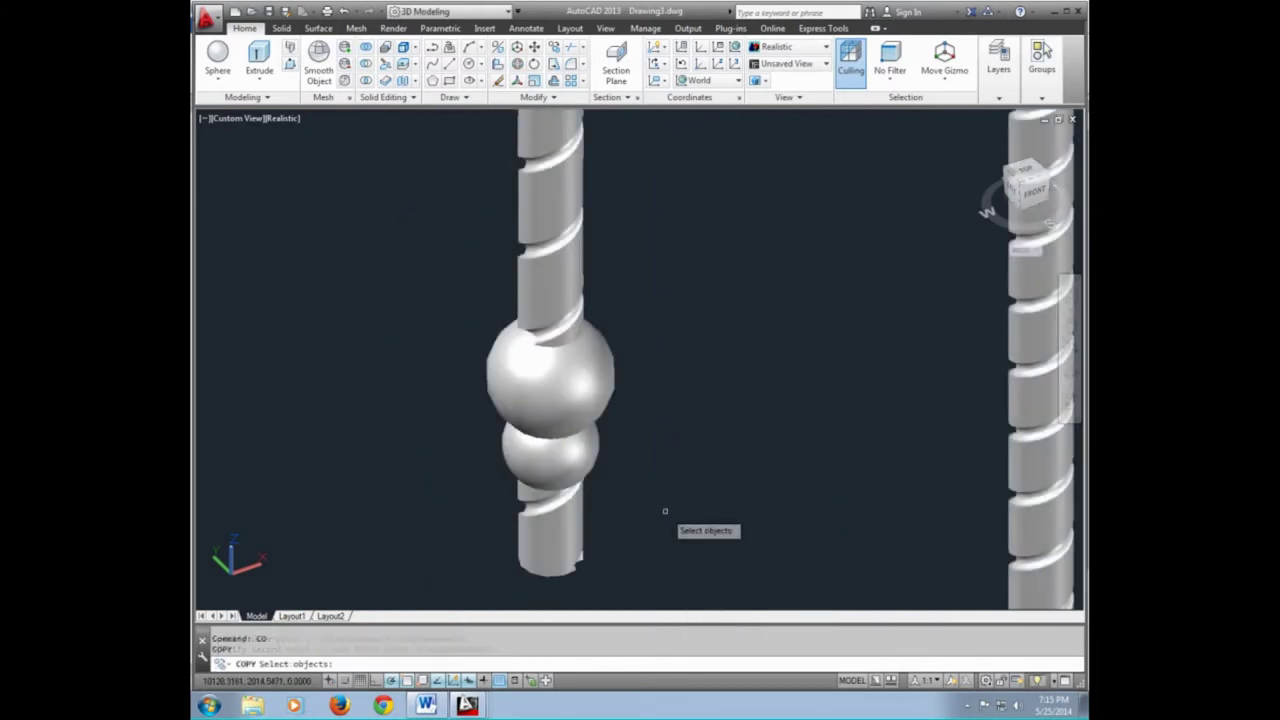
key("Return")
left_click(737, 447)
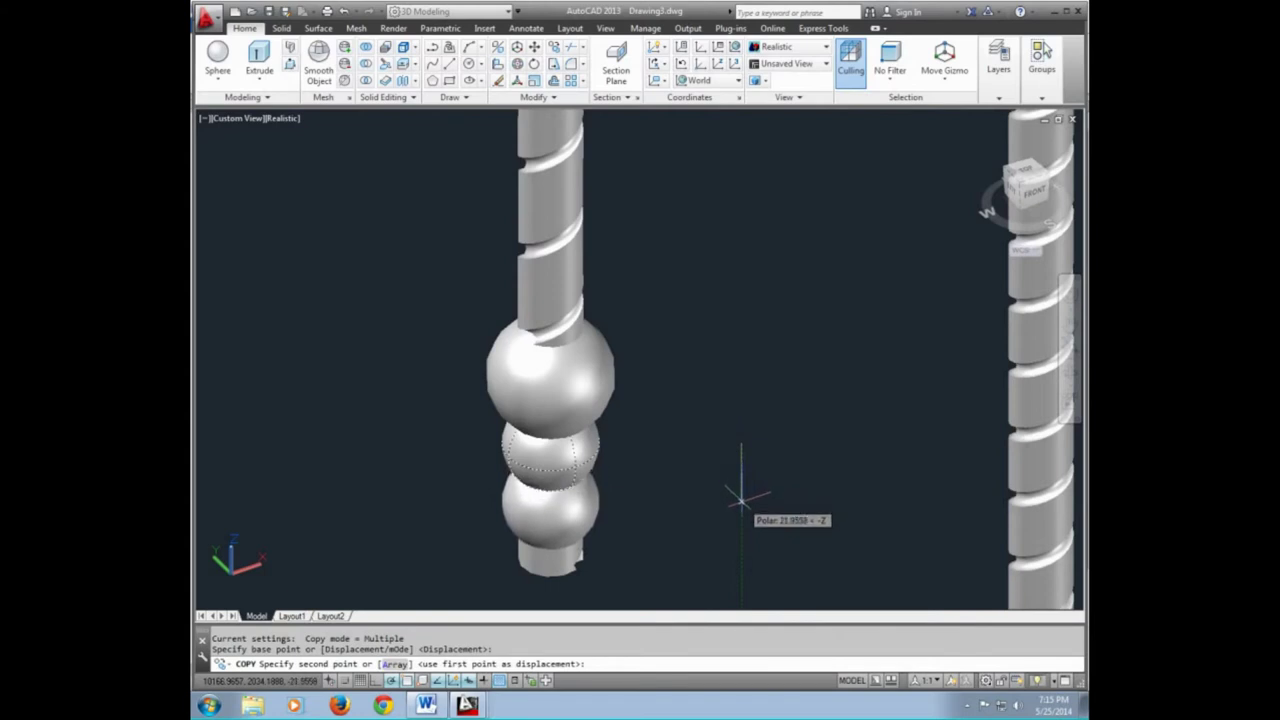
left_click(740, 486)
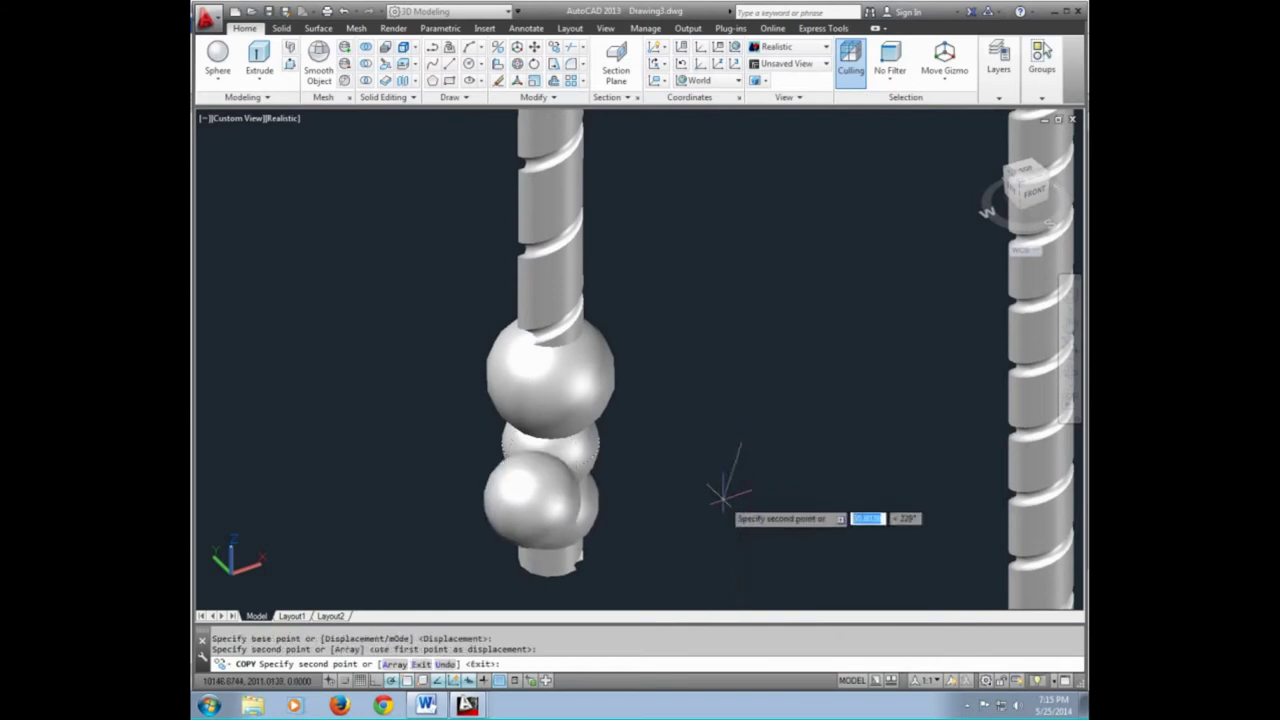
key("Escape")
type("MI")
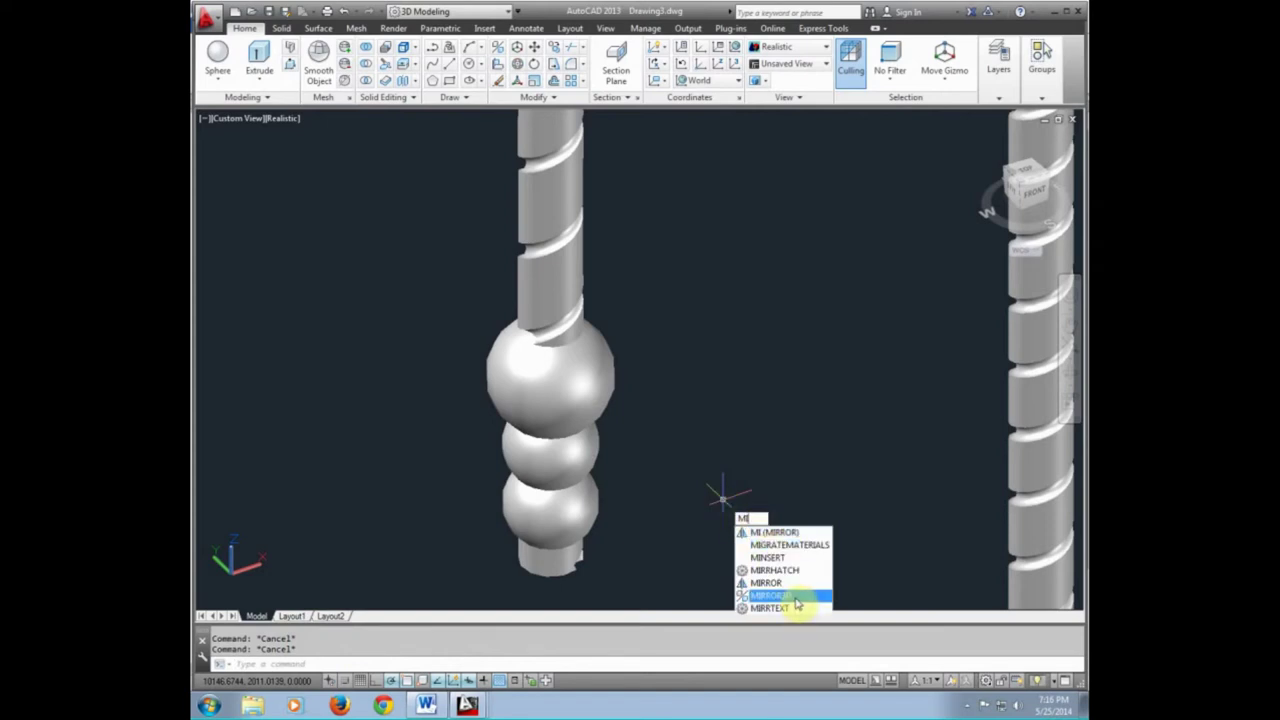
Mirror both small spheres through the large sphere's centre with MIRROR3D, keeping the originals
left_click(795, 597)
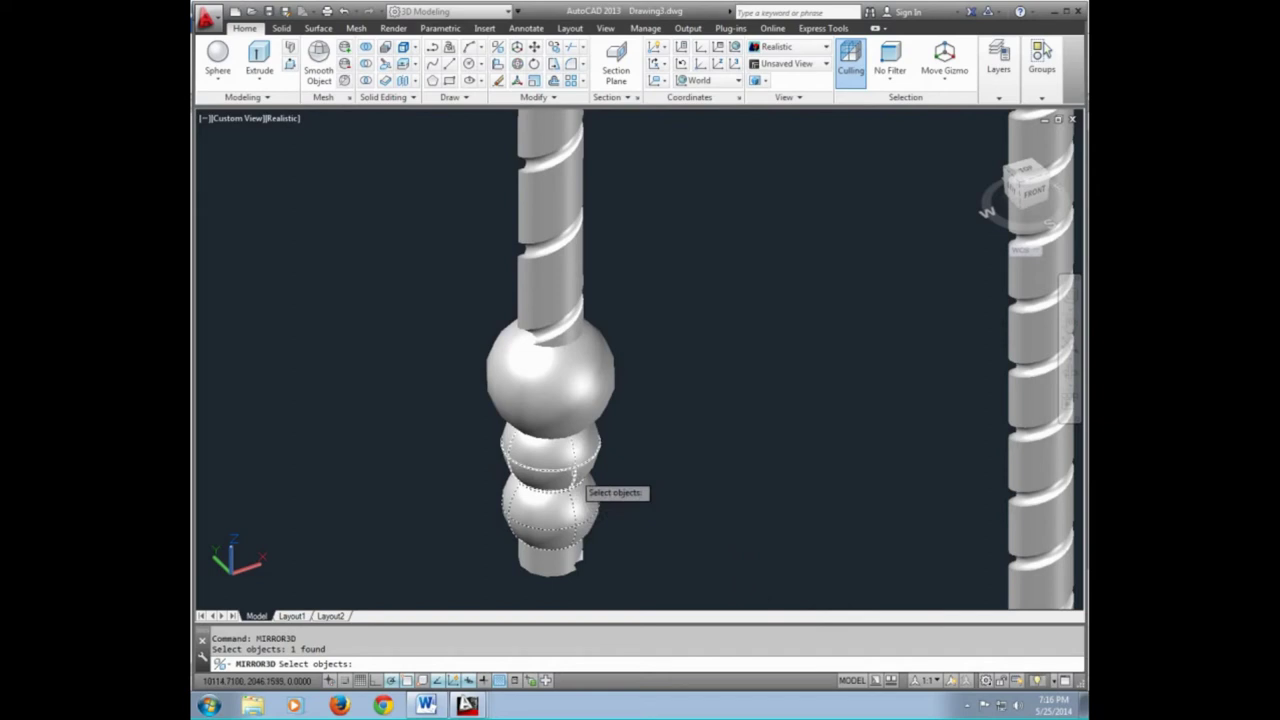
key("Return")
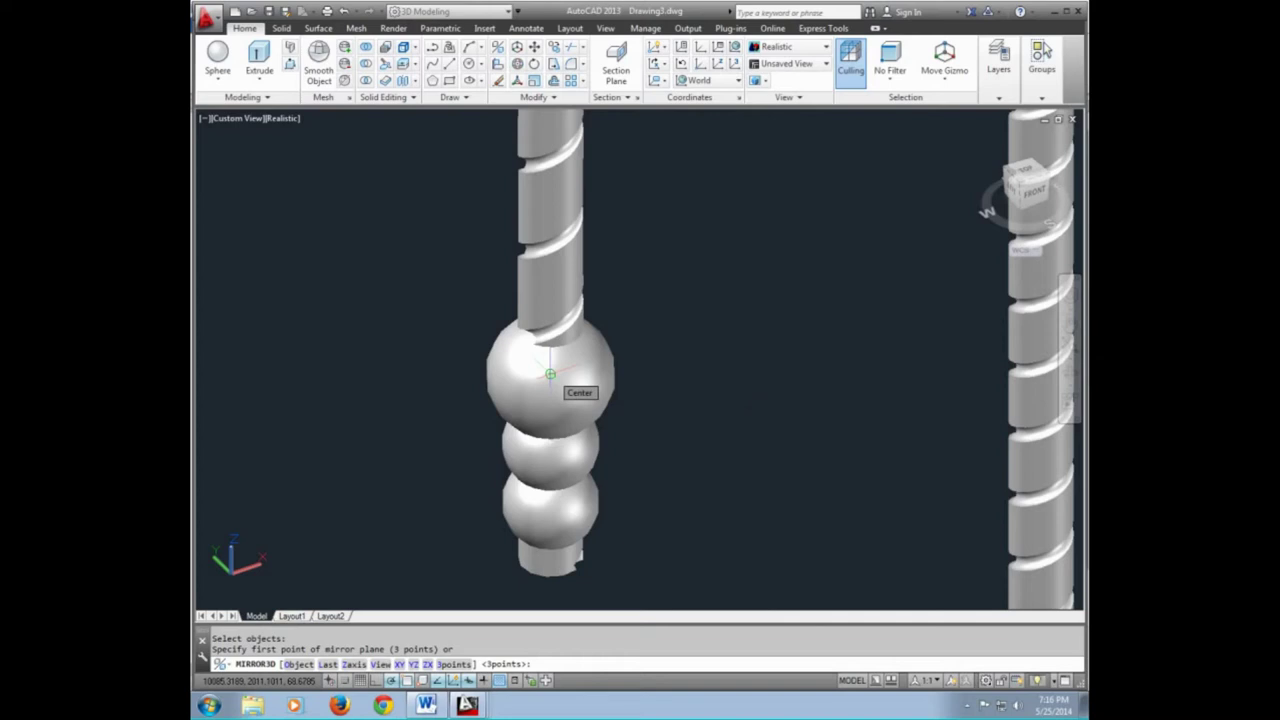
left_click(550, 373)
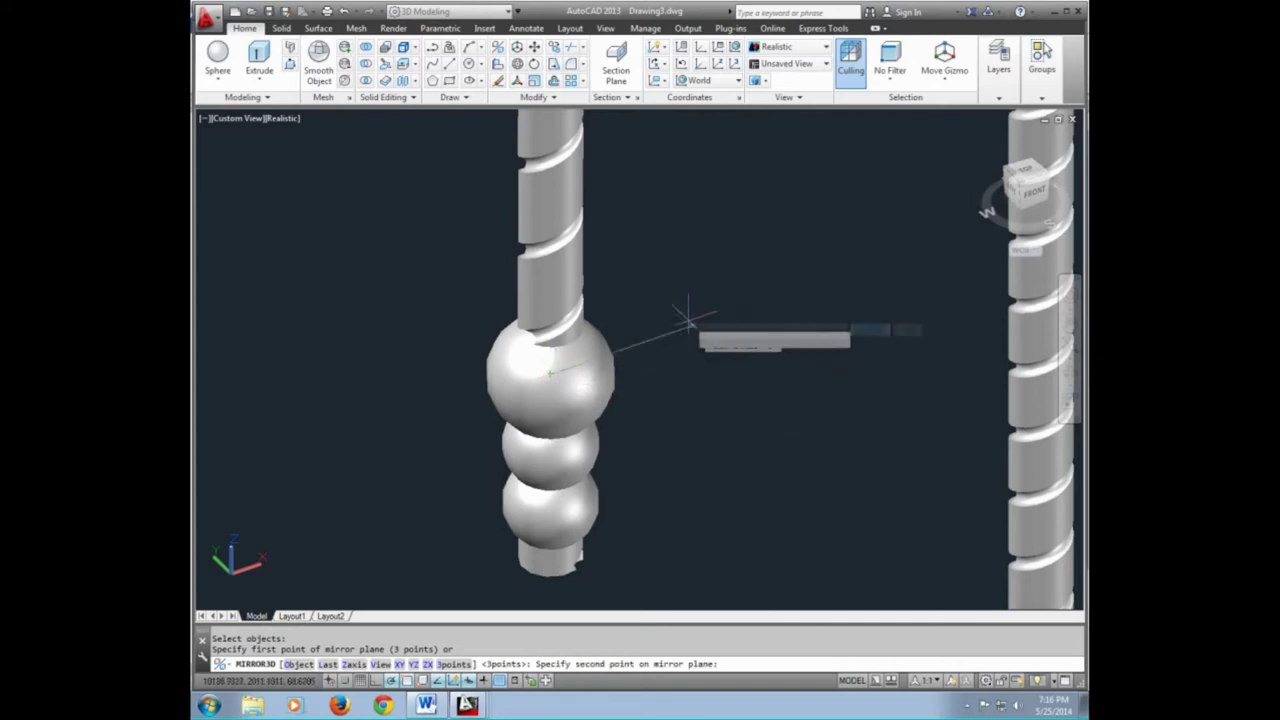
left_click(686, 322)
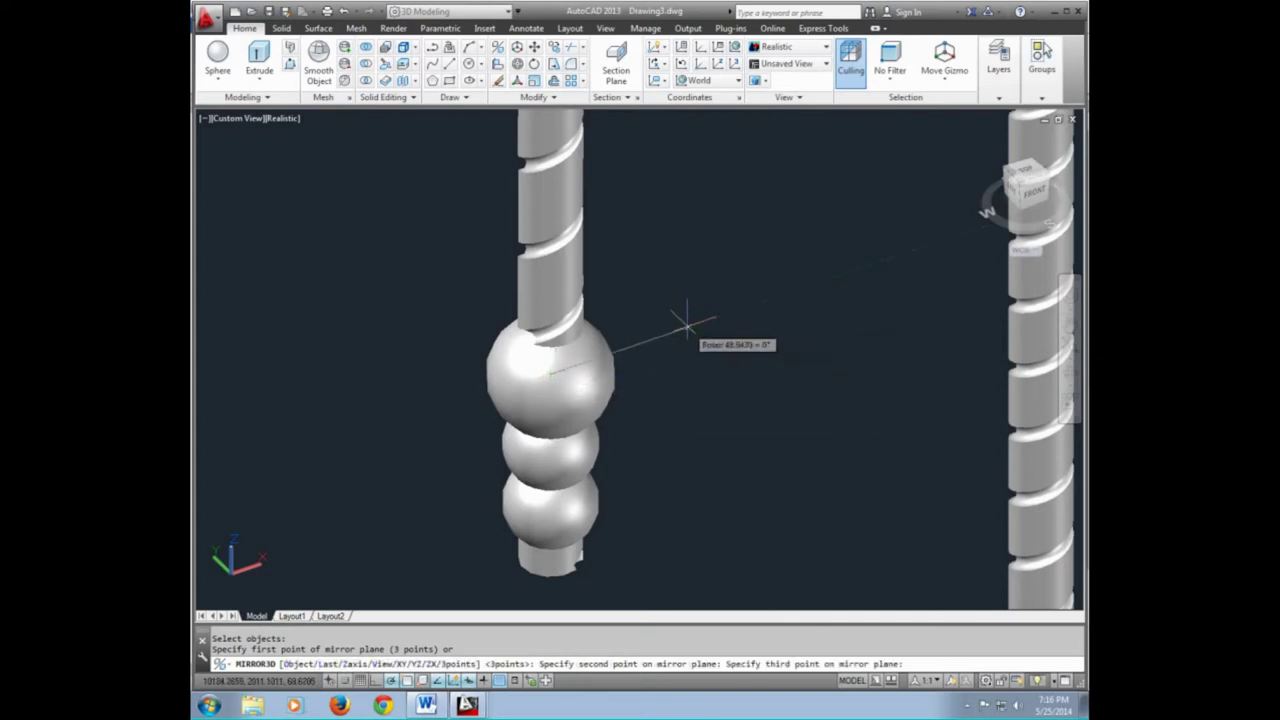
left_click(474, 297)
key("Return")
Move the five-piece bead cluster up the left bar
scroll(705, 470, "down", 5)
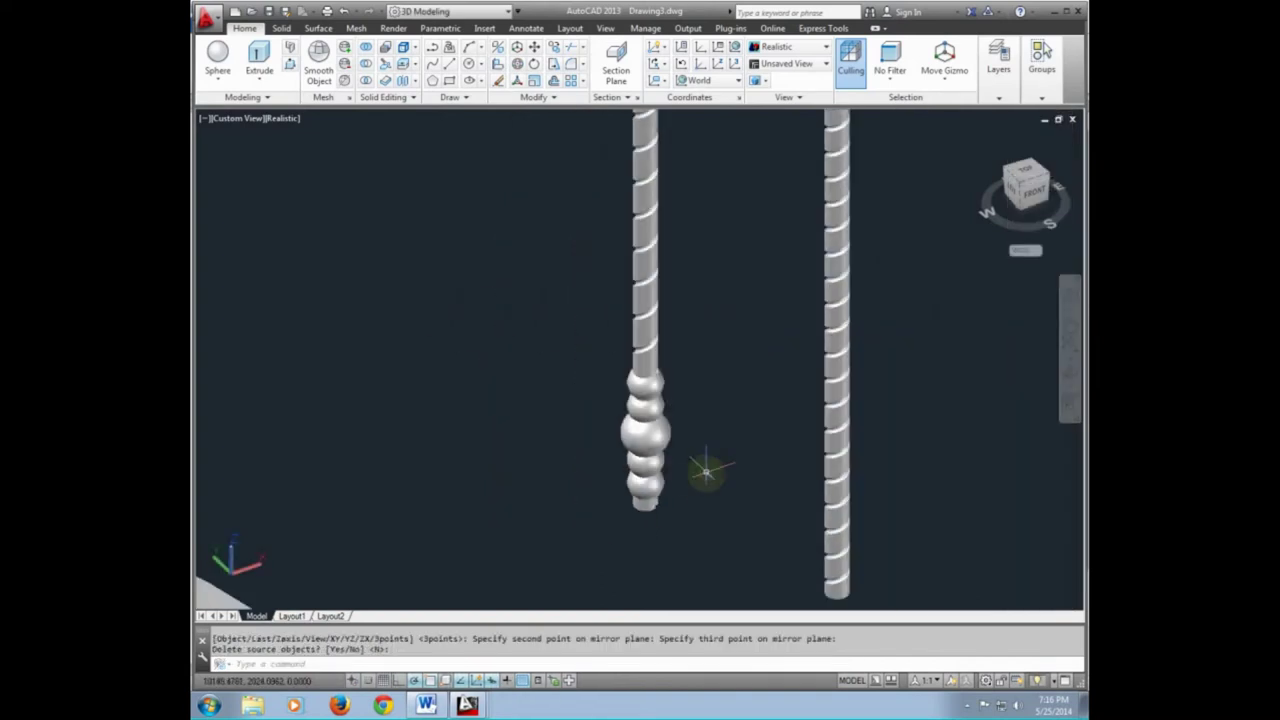
middle_click_drag(705, 470, 672, 490)
key("Return")
type("M")
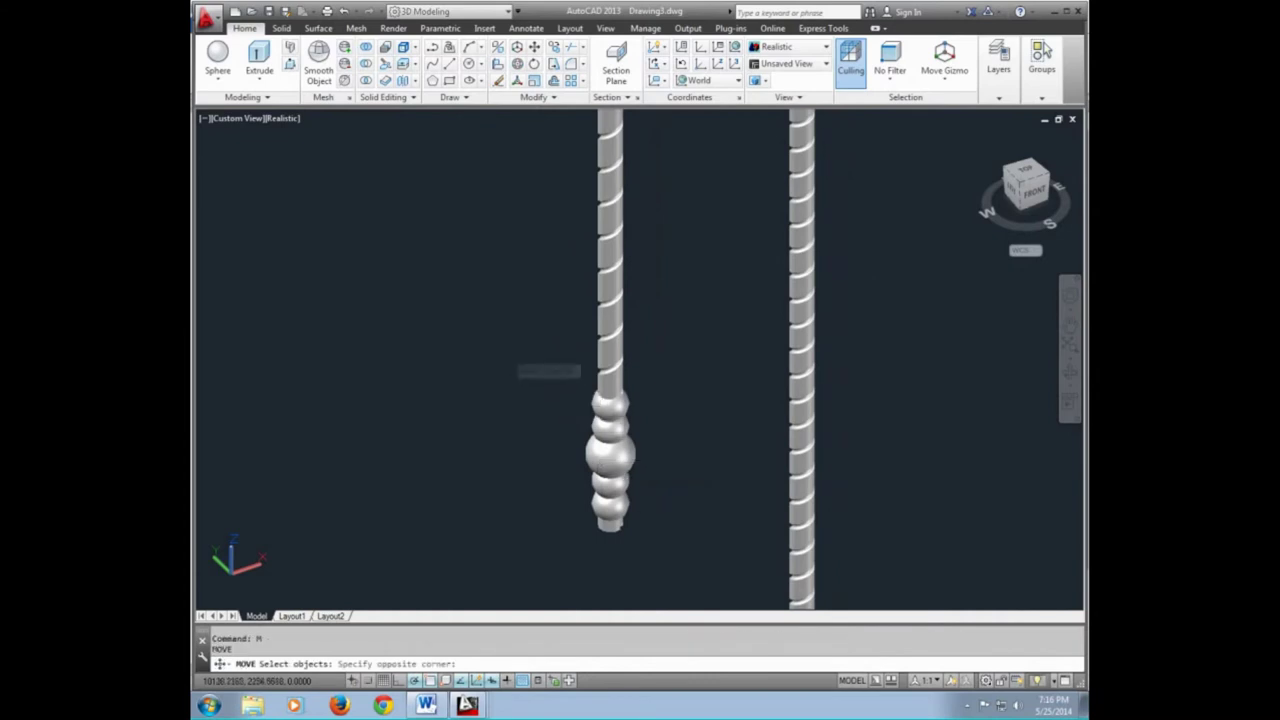
left_click(504, 350)
left_click(665, 570)
key("Return")
middle_click_drag(665, 570, 665, 555, "shift")
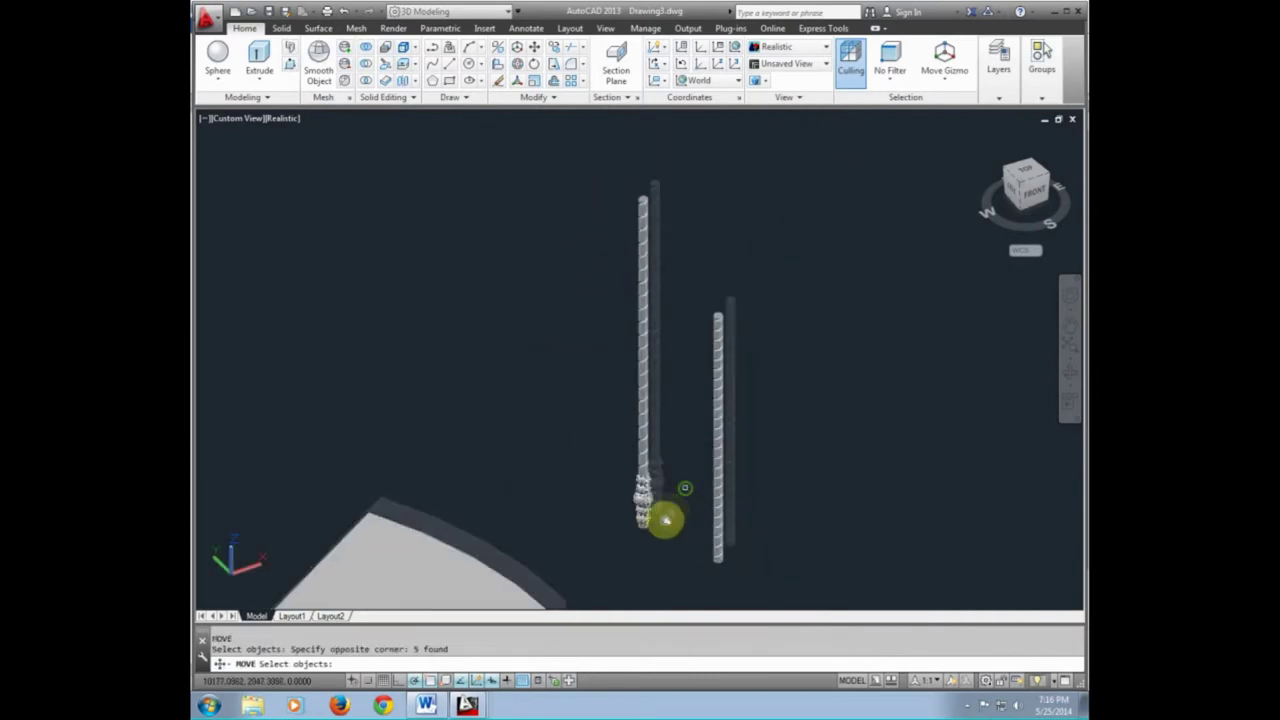
left_click(662, 556)
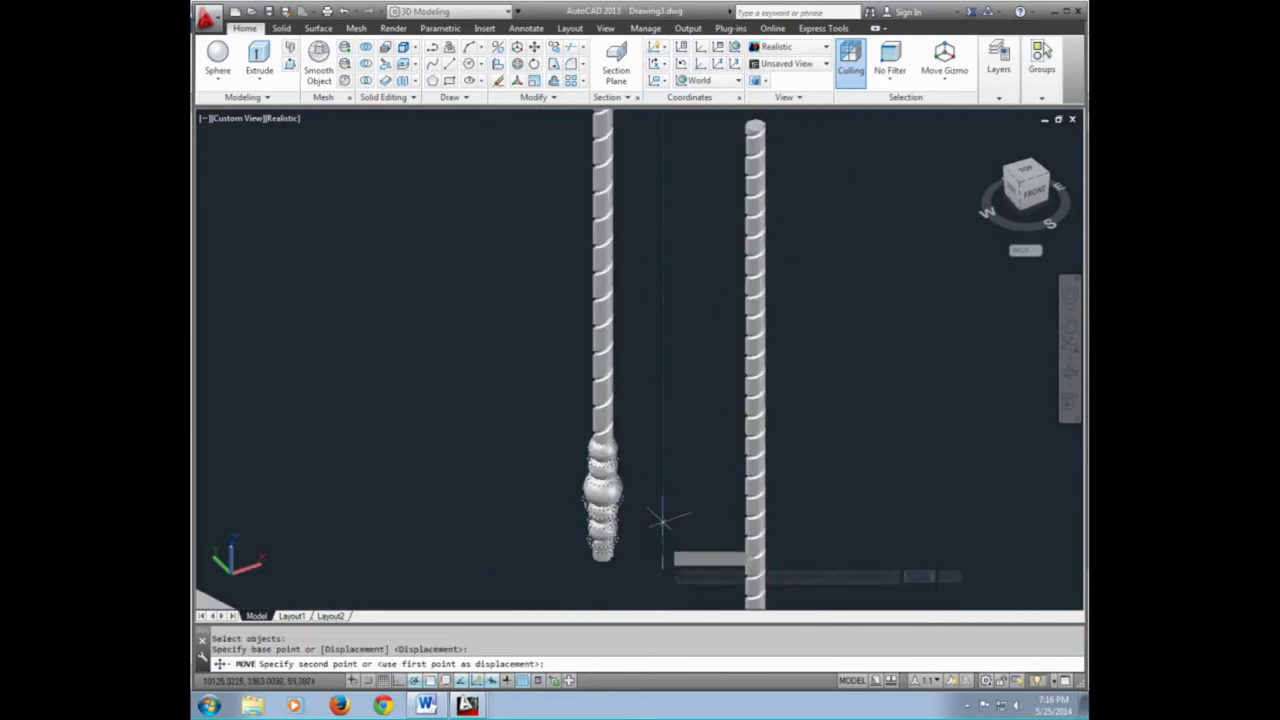
left_click(658, 422)
middle_click_drag(658, 422, 621, 520)
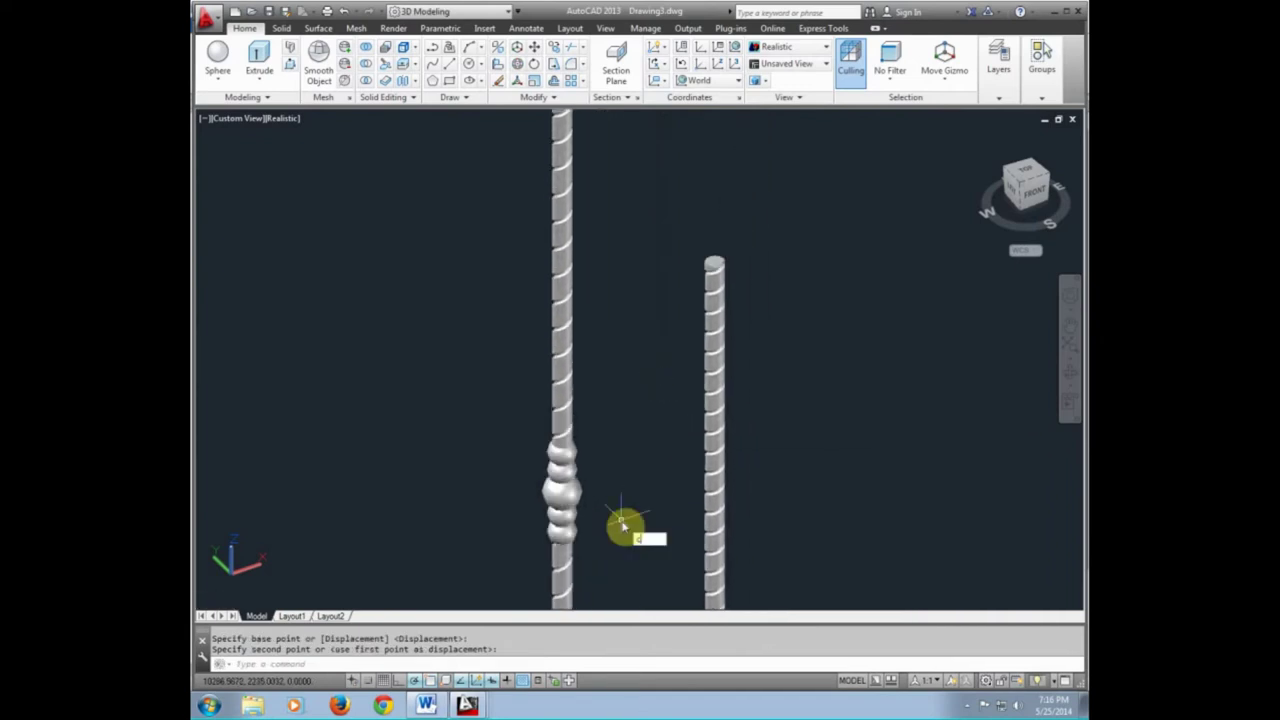
Copy the bead cluster along the left bar, giving three evenly spaced bead groups
type("co")
key("Return")
left_click(454, 386)
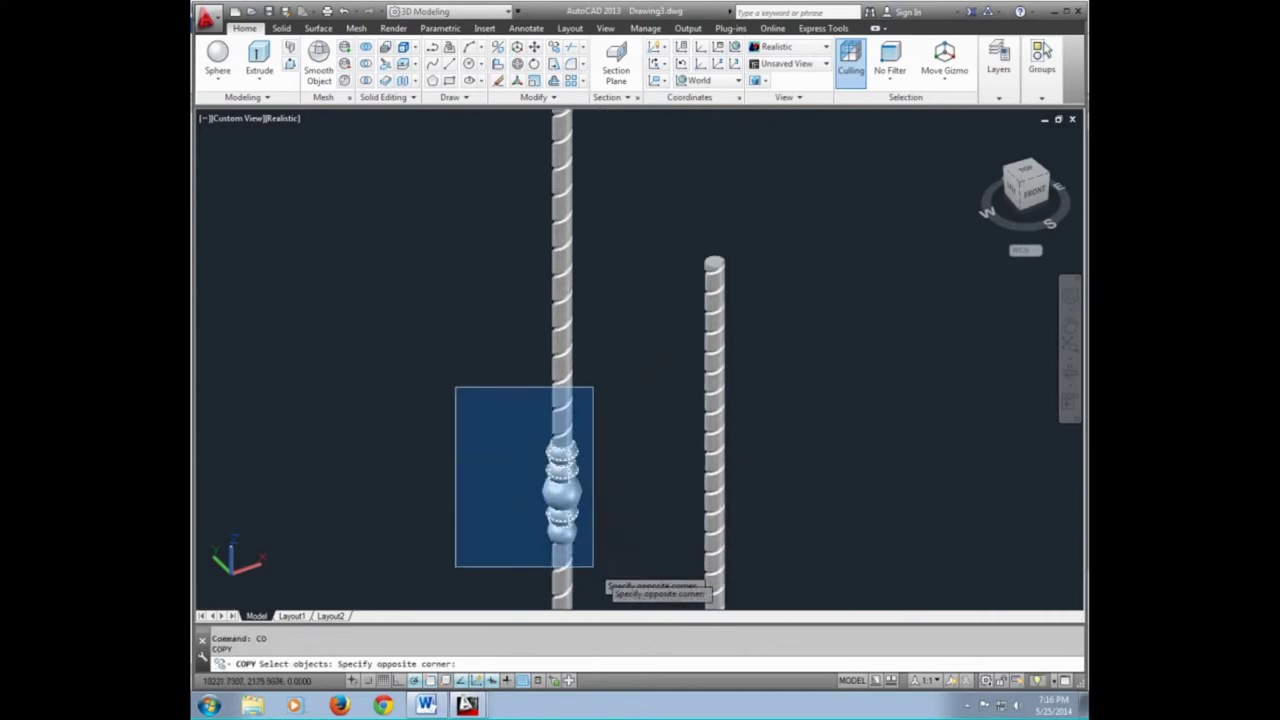
left_click(627, 569)
key("Return")
left_click(637, 560)
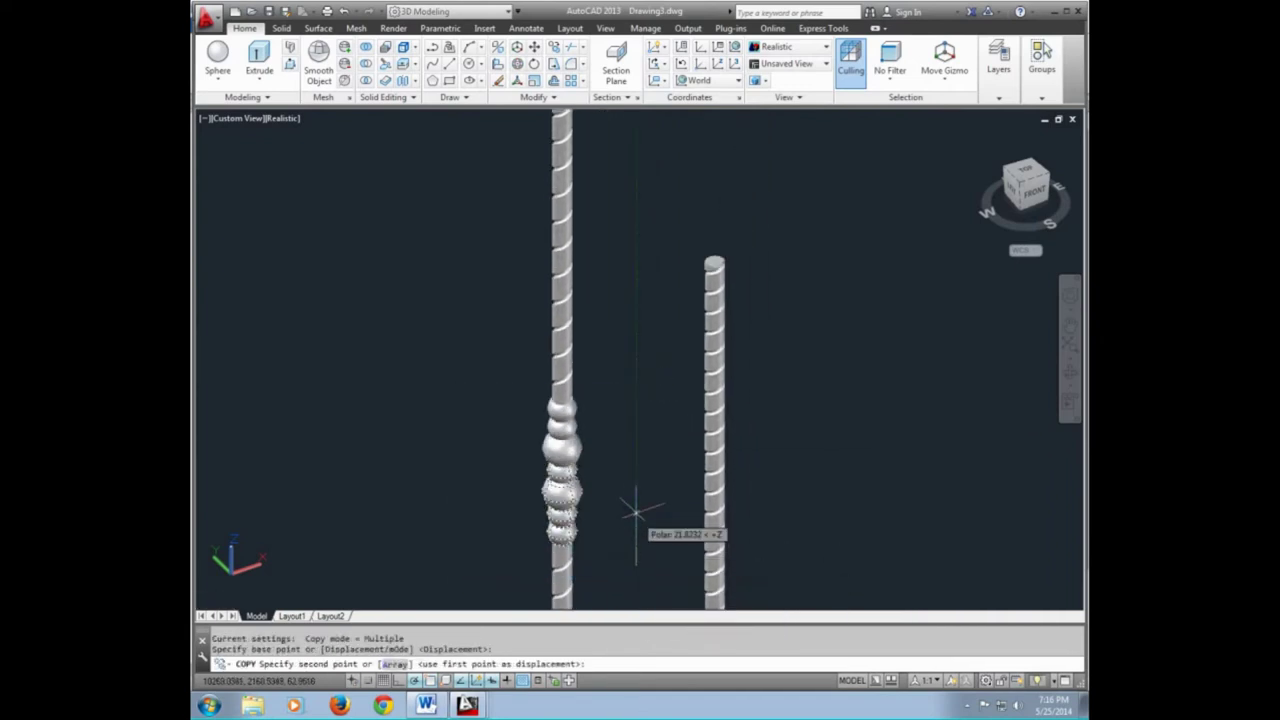
left_click(636, 425)
scroll(634, 410, "down", 2)
scroll(630, 430, "down", 1)
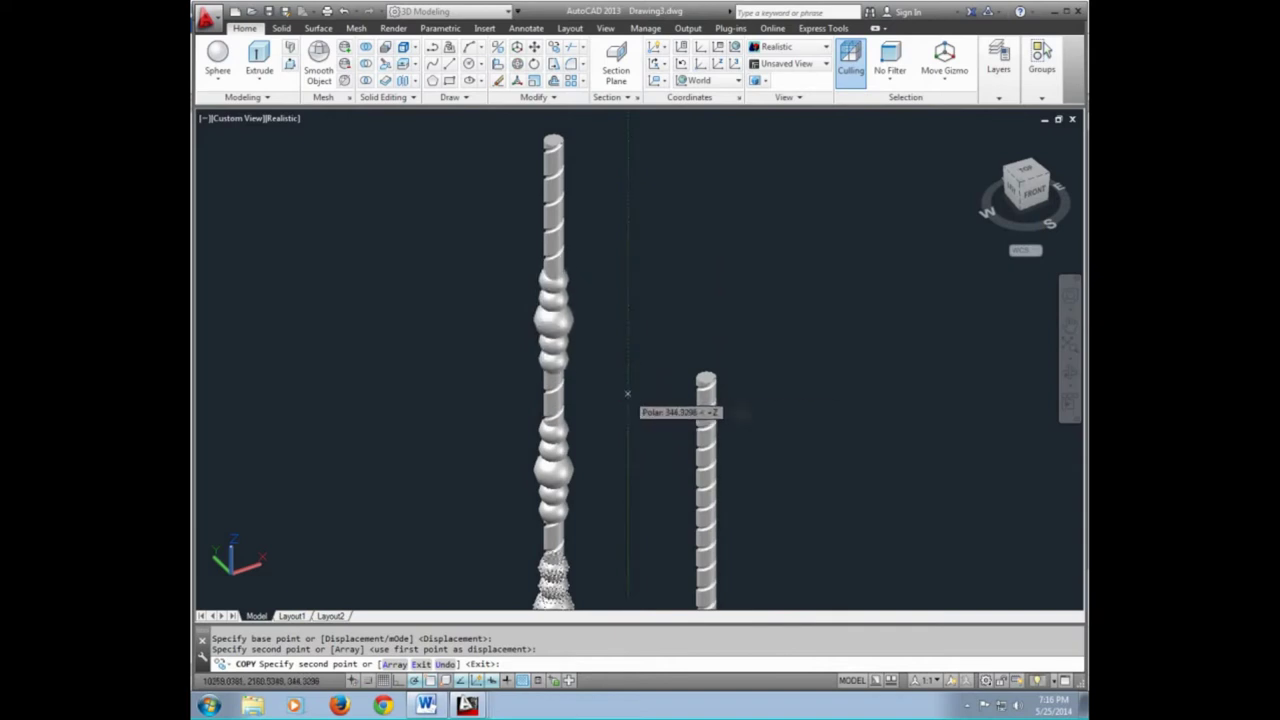
left_click(627, 393)
key("Escape")
Orbit the view to reveal the wedge slab beside both bars and start COPY
scroll(627, 393, "down", 3)
middle_click_drag(629, 386, 649, 486, "shift")
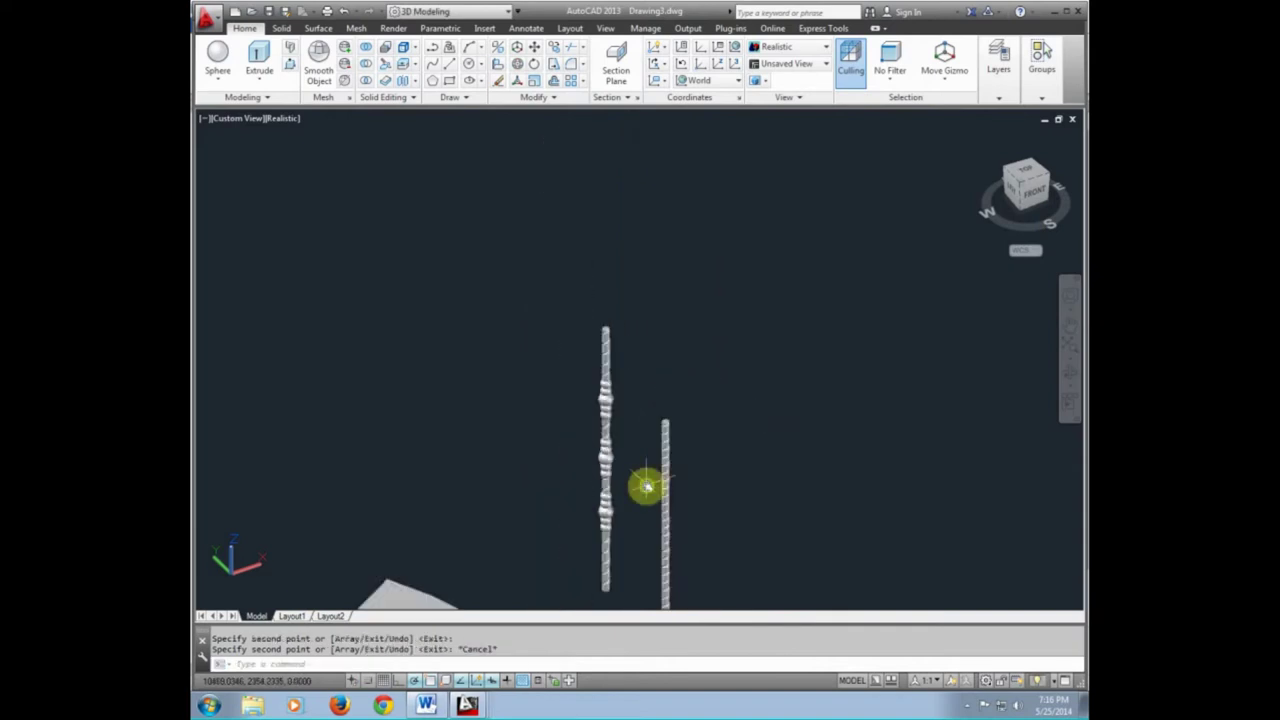
scroll(594, 434, "up", 2)
type("c")
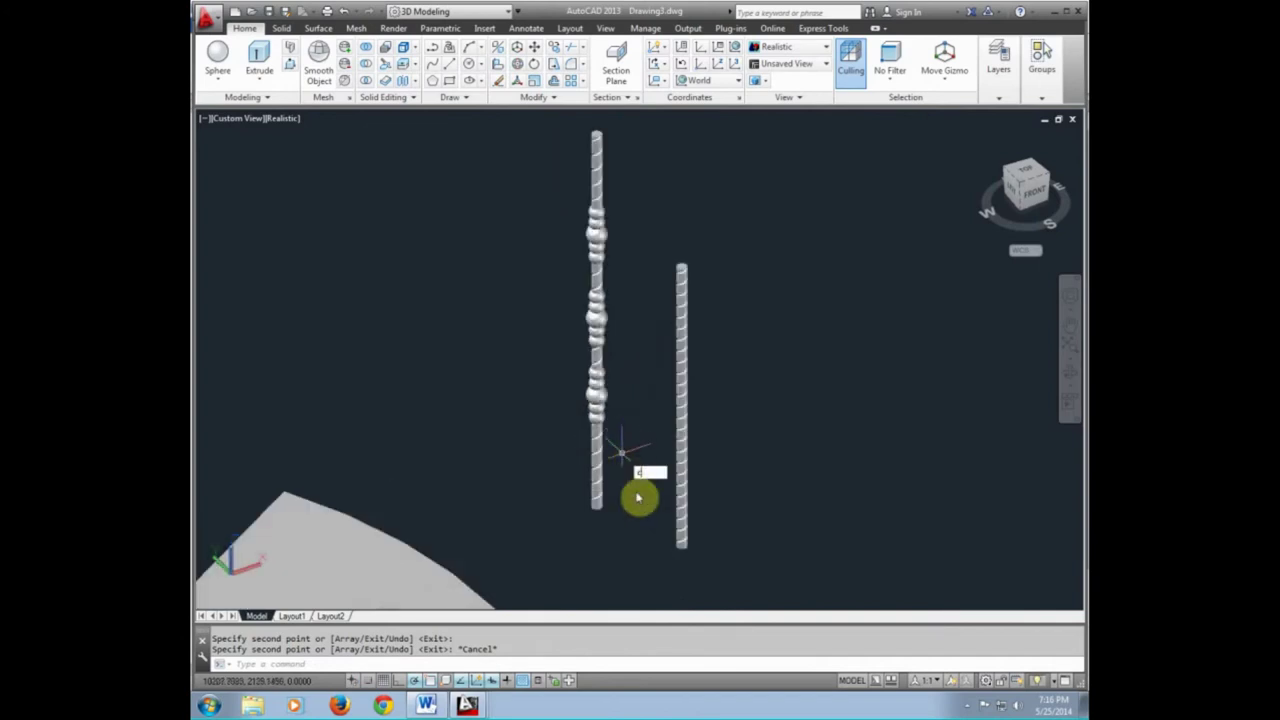
type("o")
key("Return")
Copy the tall bar's bead clusters onto the shorter bar, bottom to bottom
left_click(546, 282)
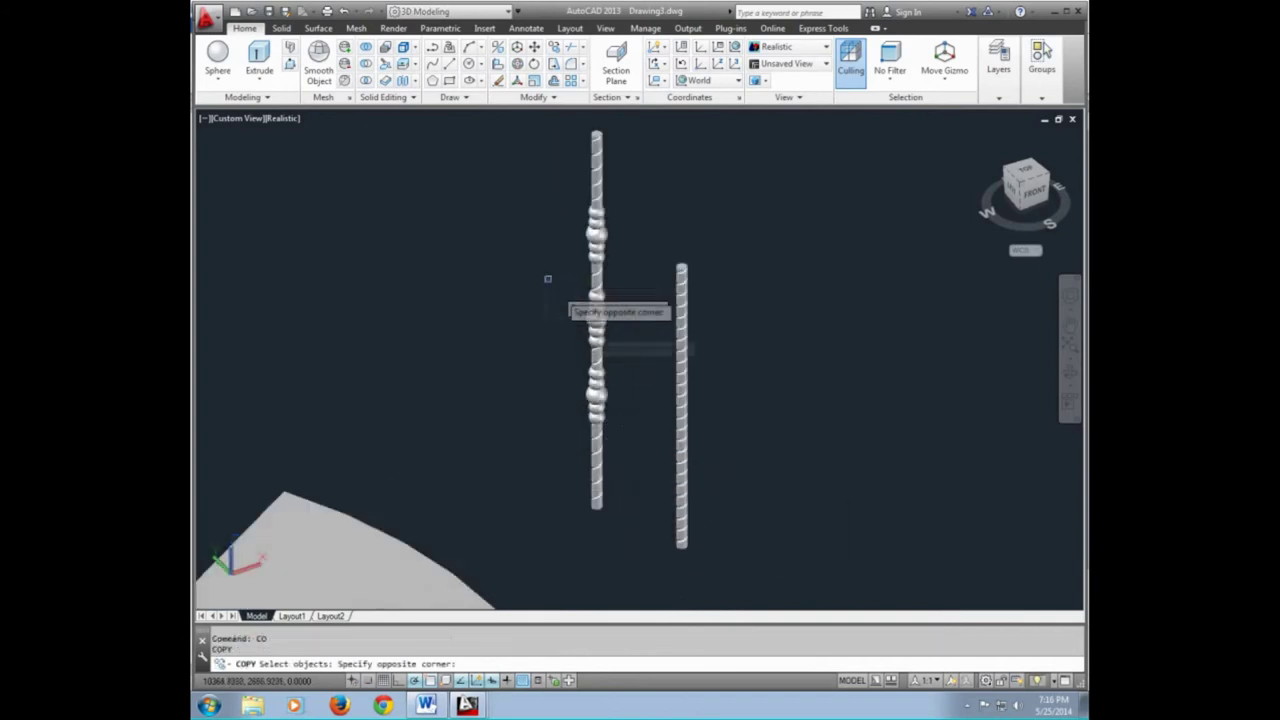
left_click(603, 487)
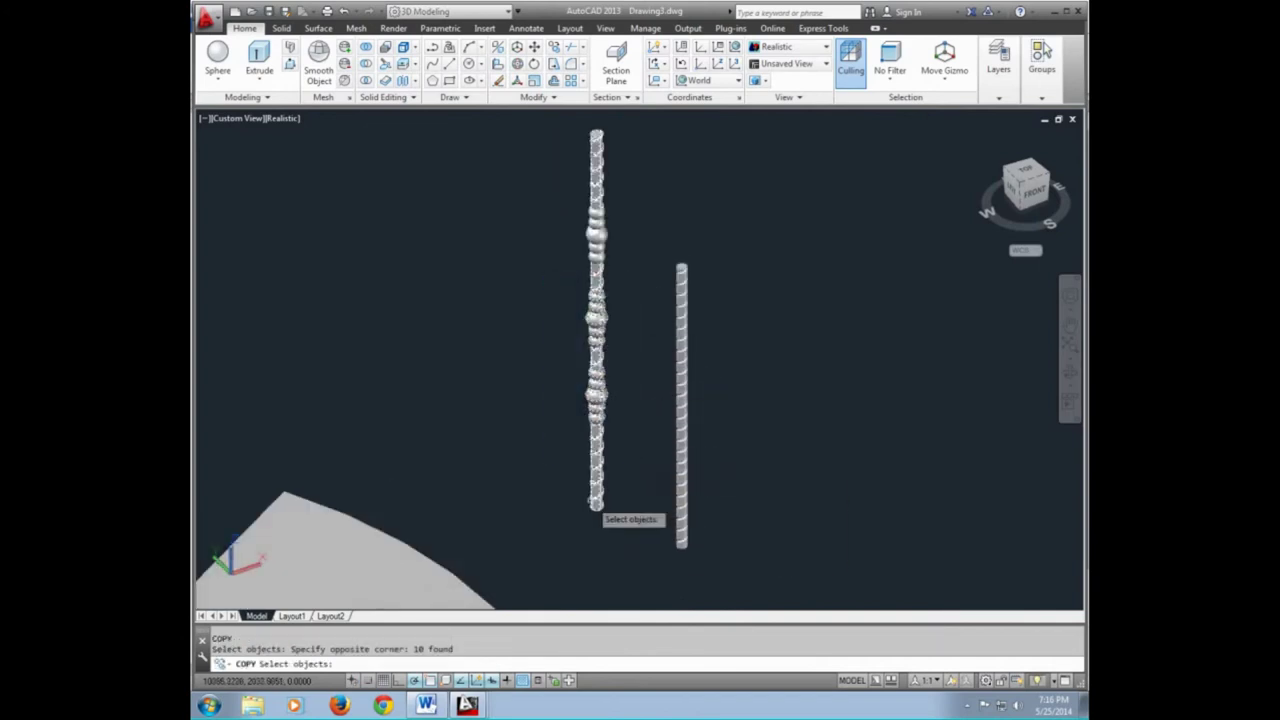
scroll(600, 510, "up", 4)
key("Return")
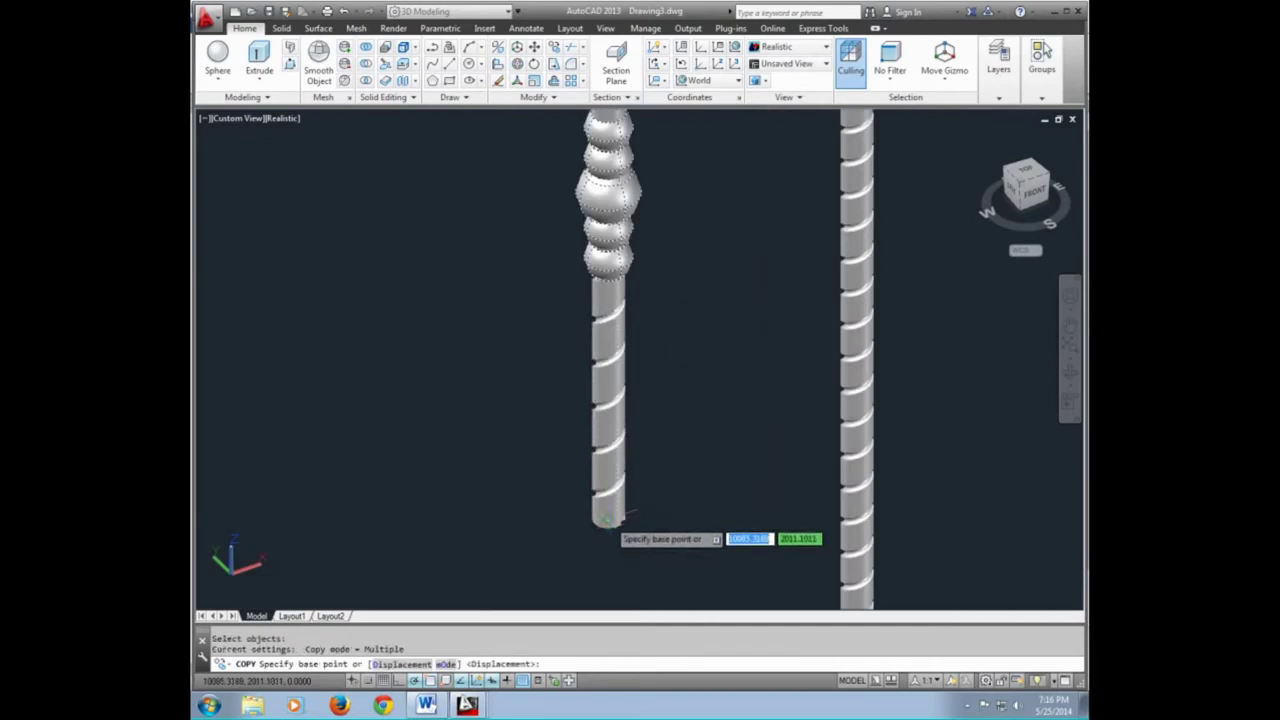
left_click(606, 519)
scroll(700, 447, "down", 2)
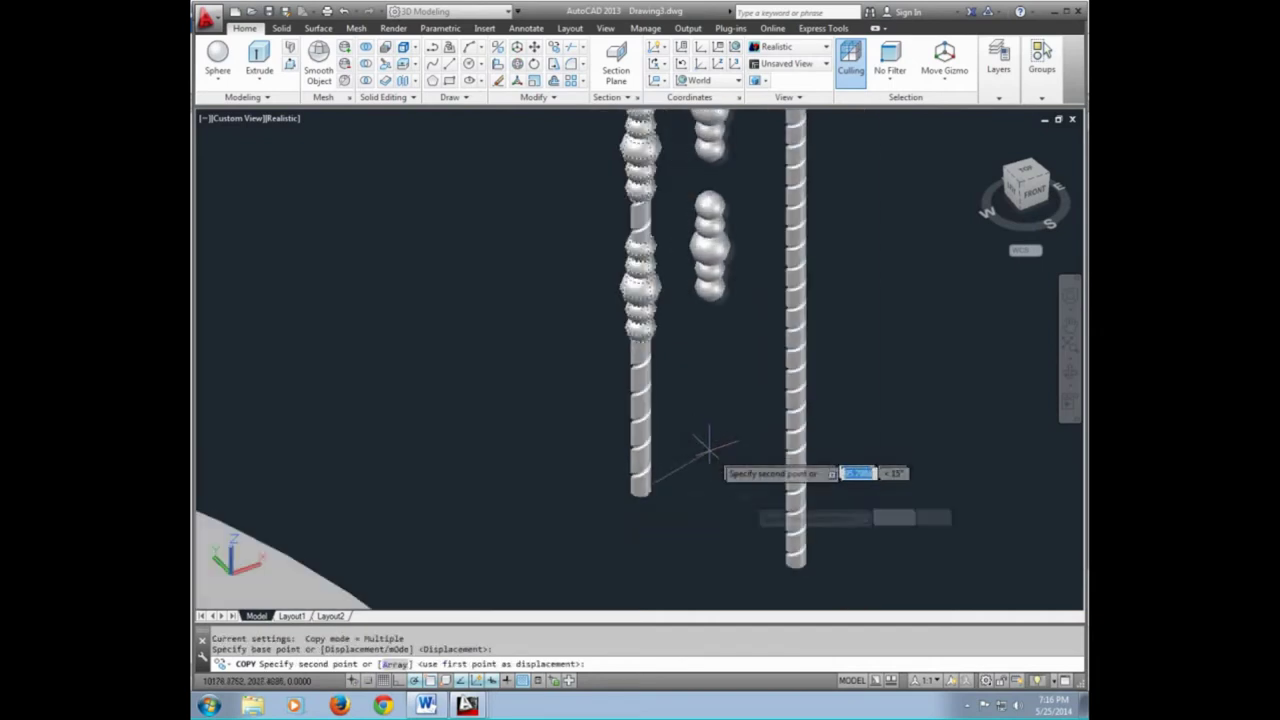
left_click(795, 560)
scroll(730, 540, "down", 3)
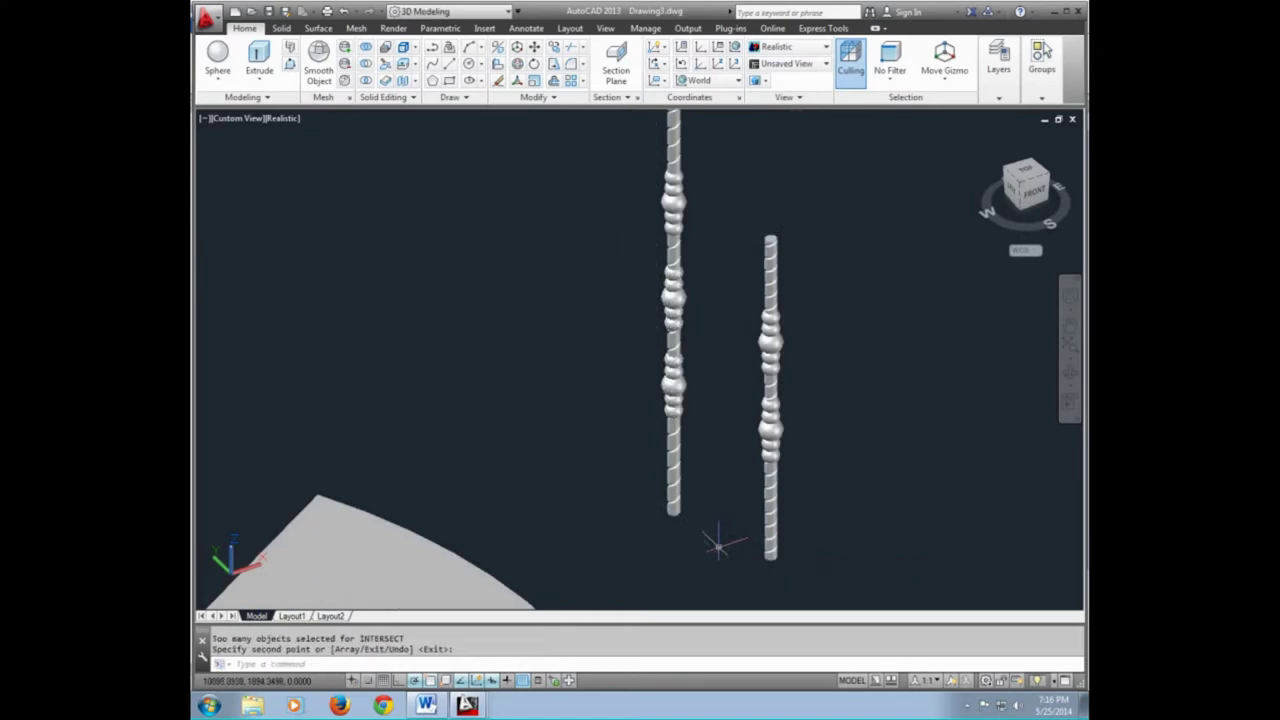
middle_click_drag(709, 522, 710, 495)
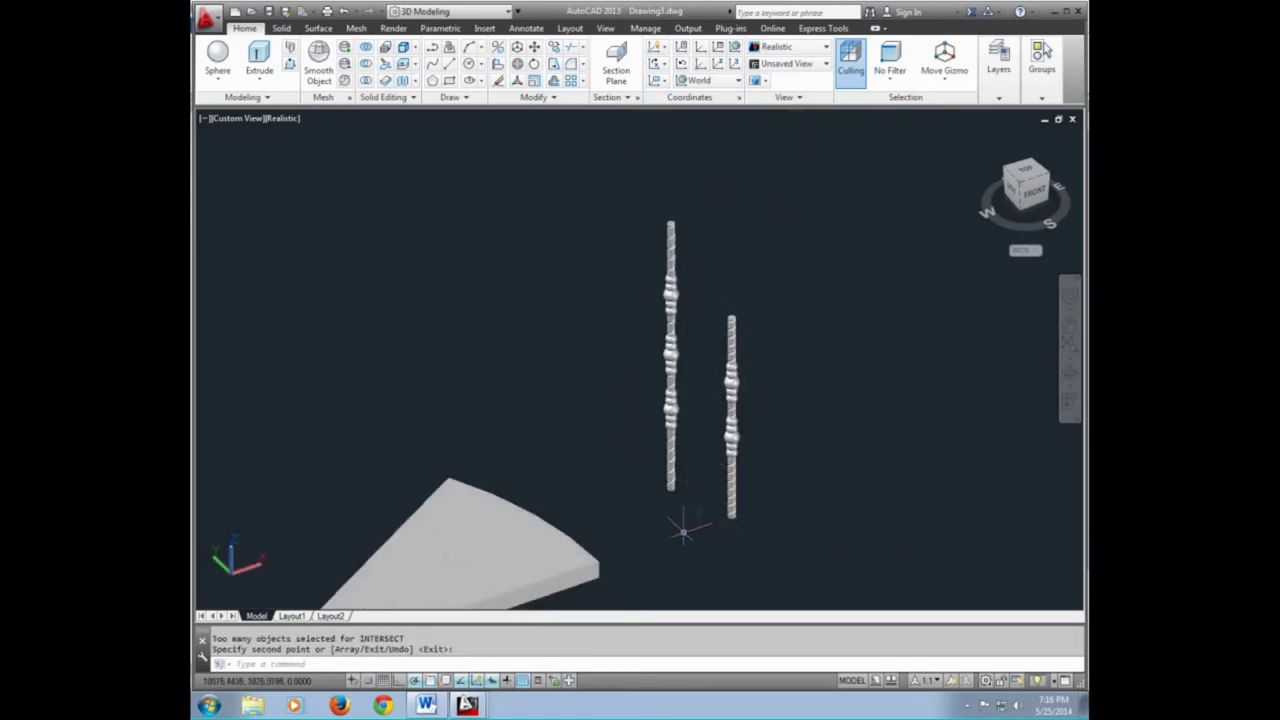
scroll(688, 519, "down", 3)
Frame the slab and both beaded balusters, then open the Realistic visual styles menu
middle_click_drag(653, 513, 677, 487)
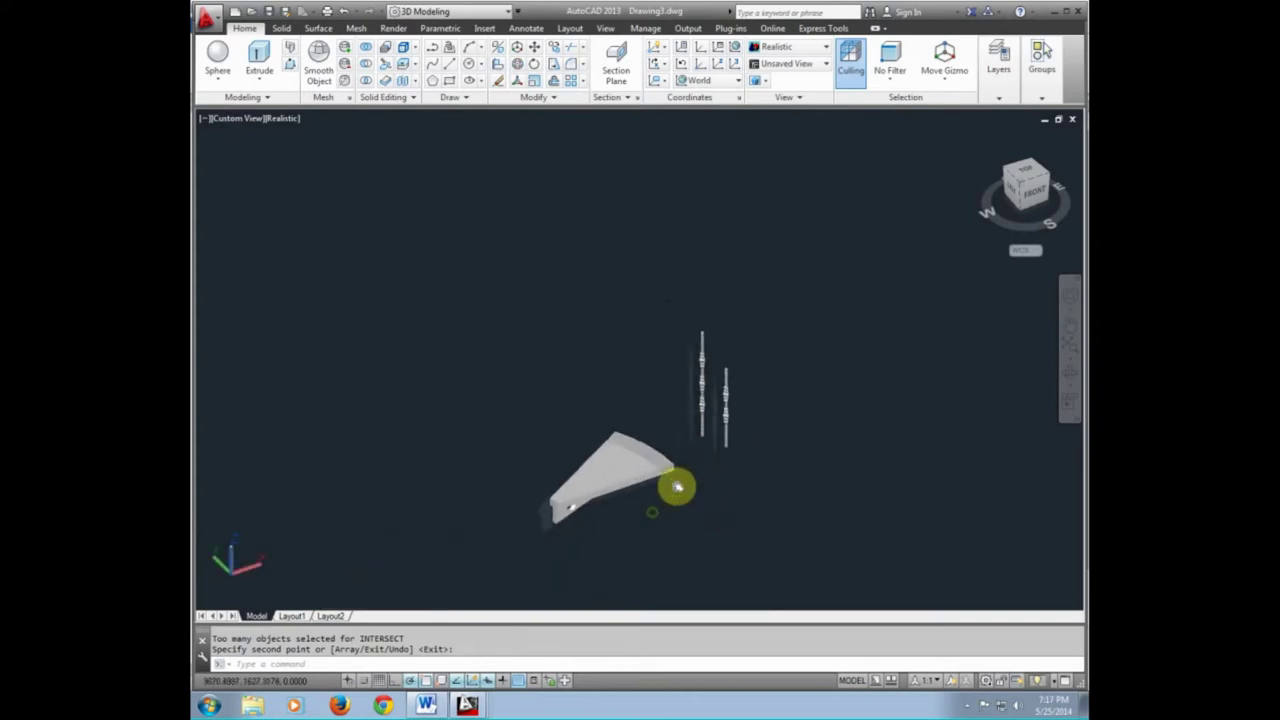
scroll(653, 482, "up", 3)
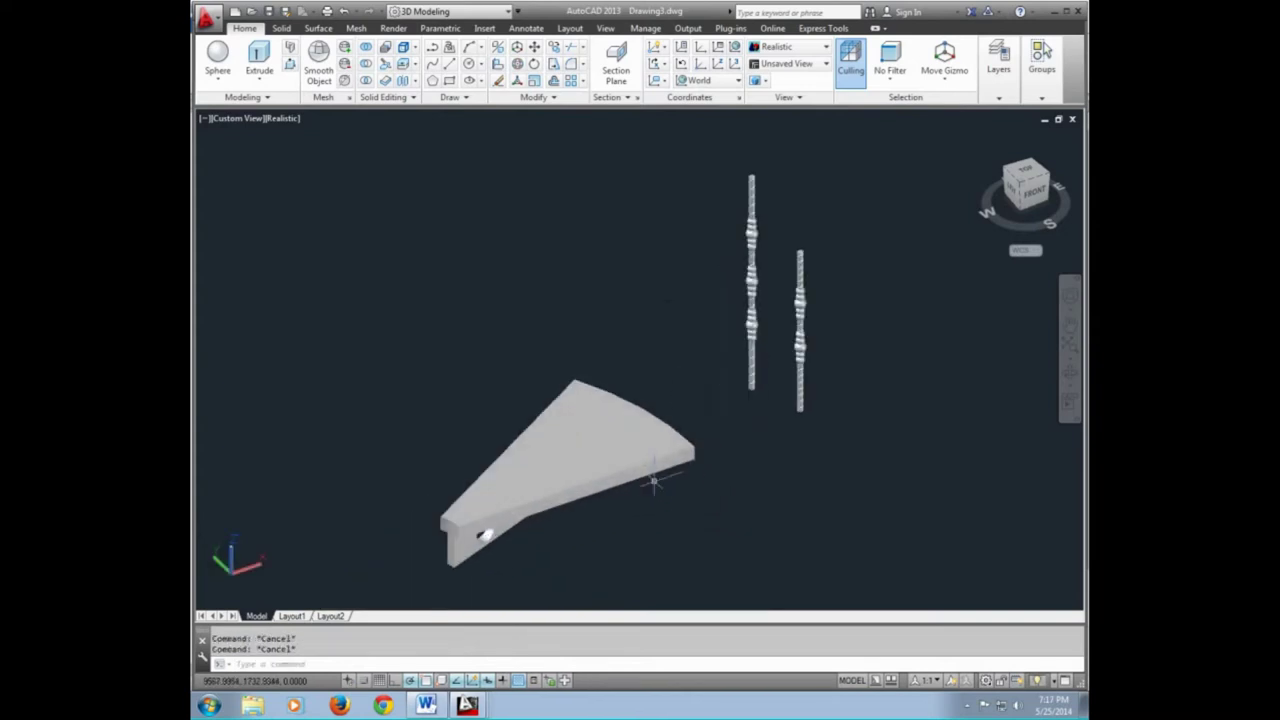
middle_click_drag(646, 483, 637, 481)
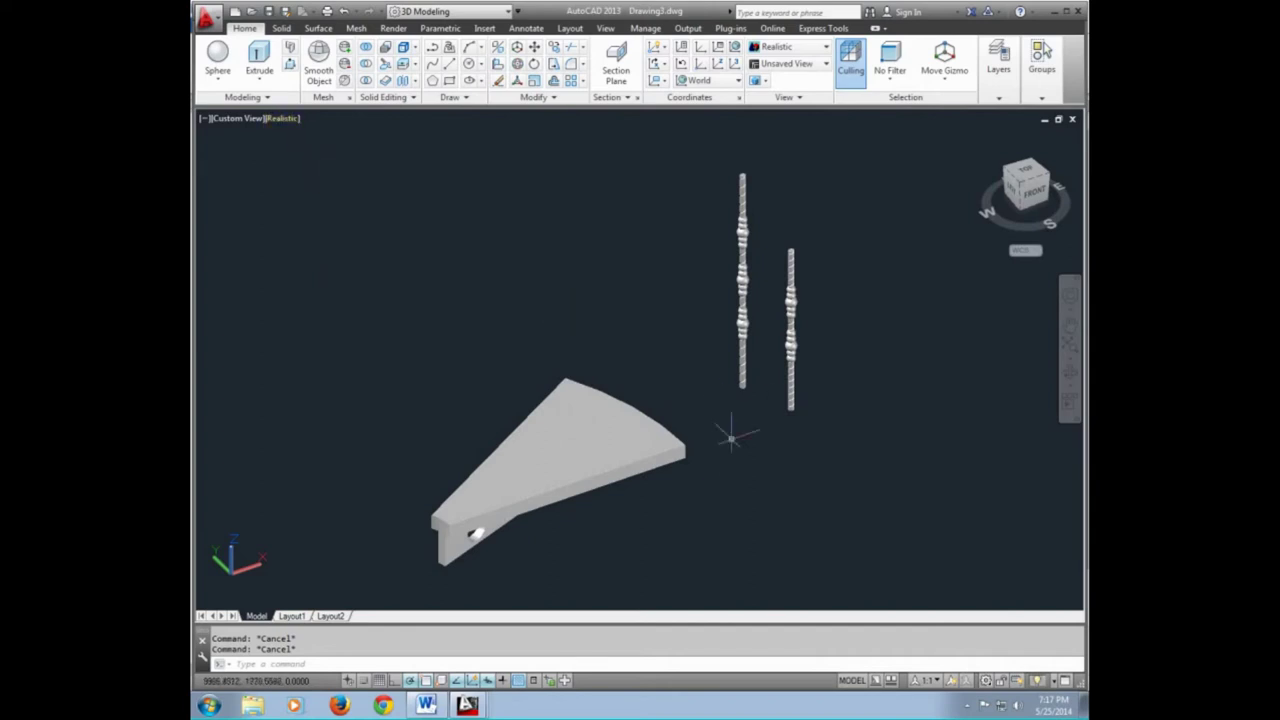
left_click(285, 121)
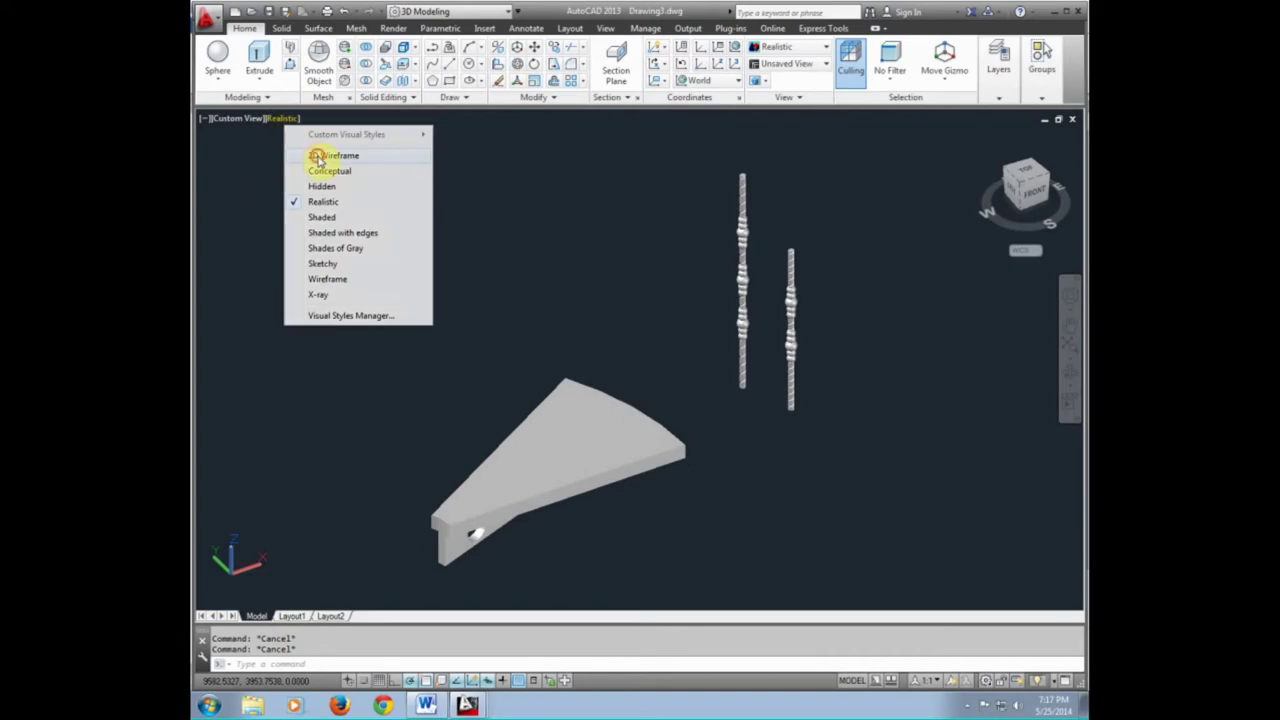
Switch to 2D Wireframe and draw a guide line from the wedge tip to its outer corner
left_click(320, 156)
scroll(465, 512, "up", 5)
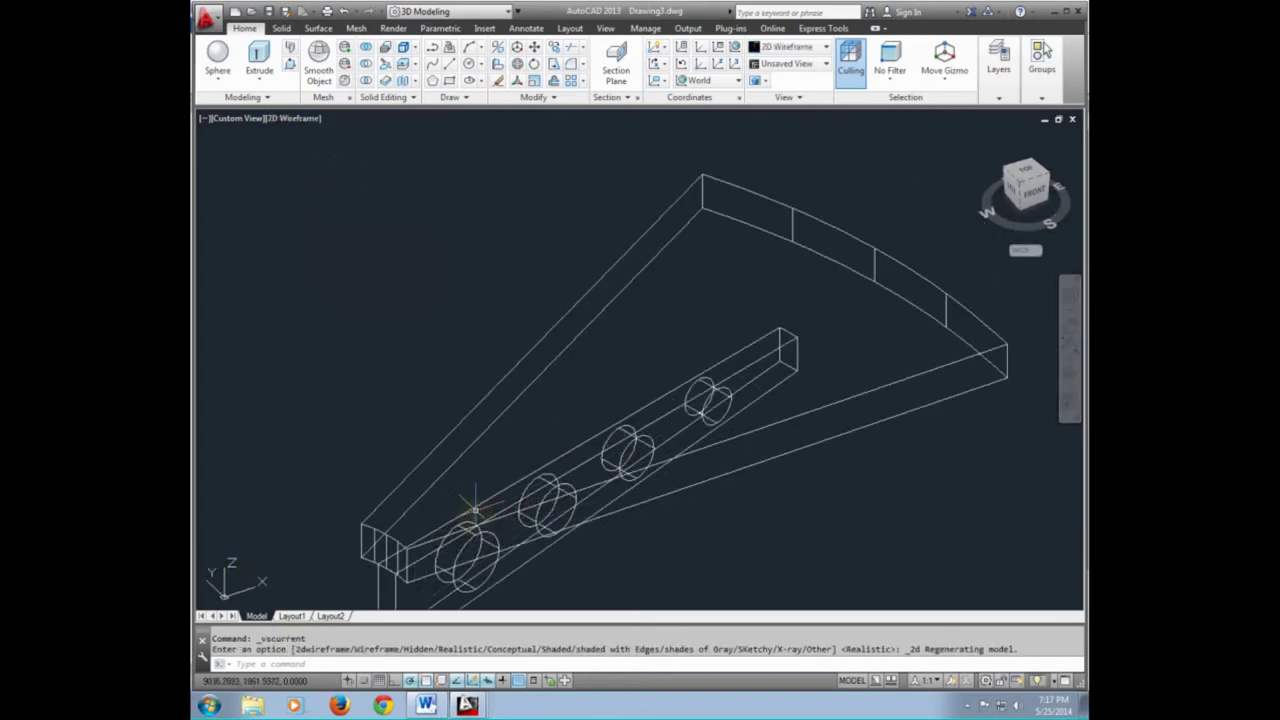
scroll(462, 507, "up", 1)
type("l")
key("Return")
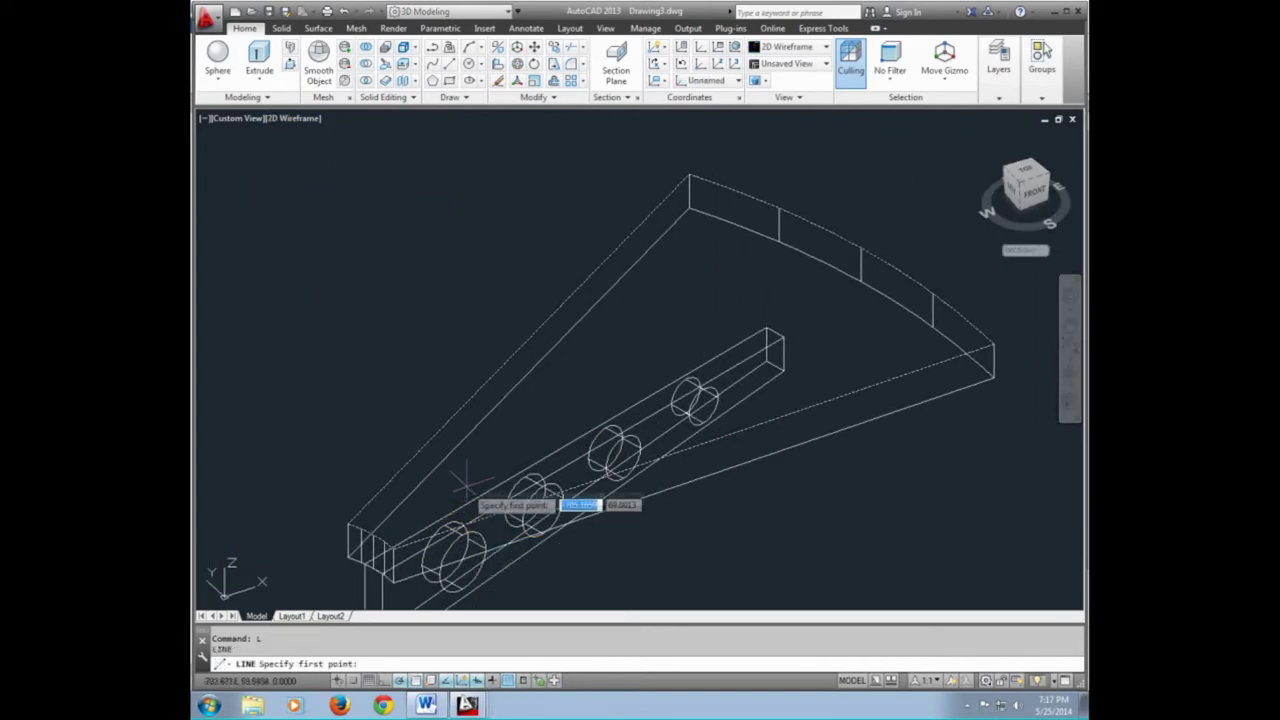
scroll(468, 472, "down", 2)
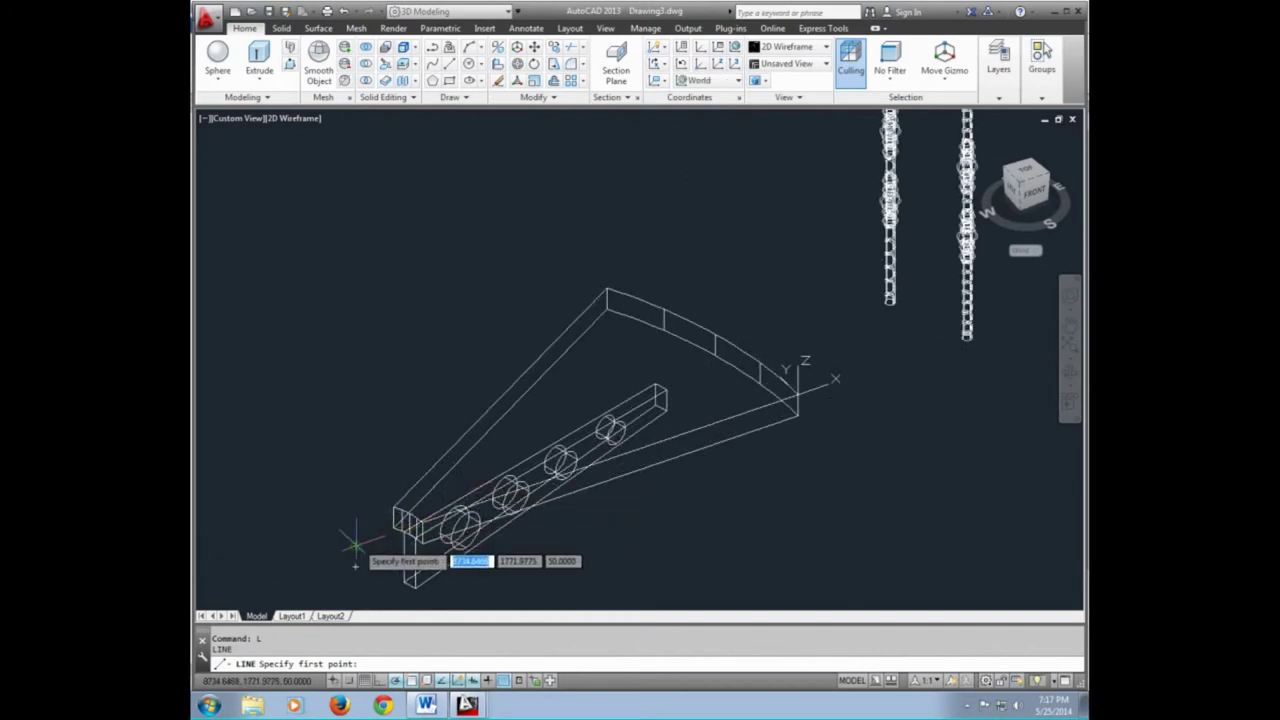
left_click(355, 545)
scroll(800, 370, "up", 3)
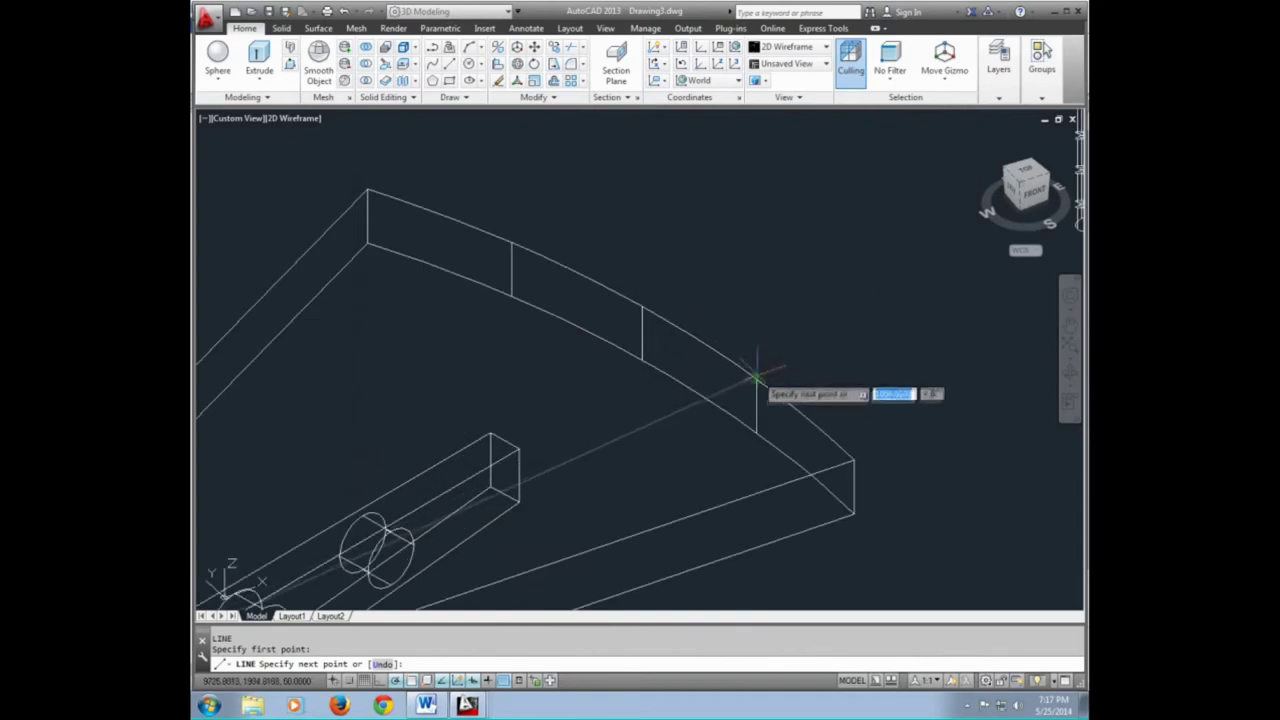
left_click(755, 378)
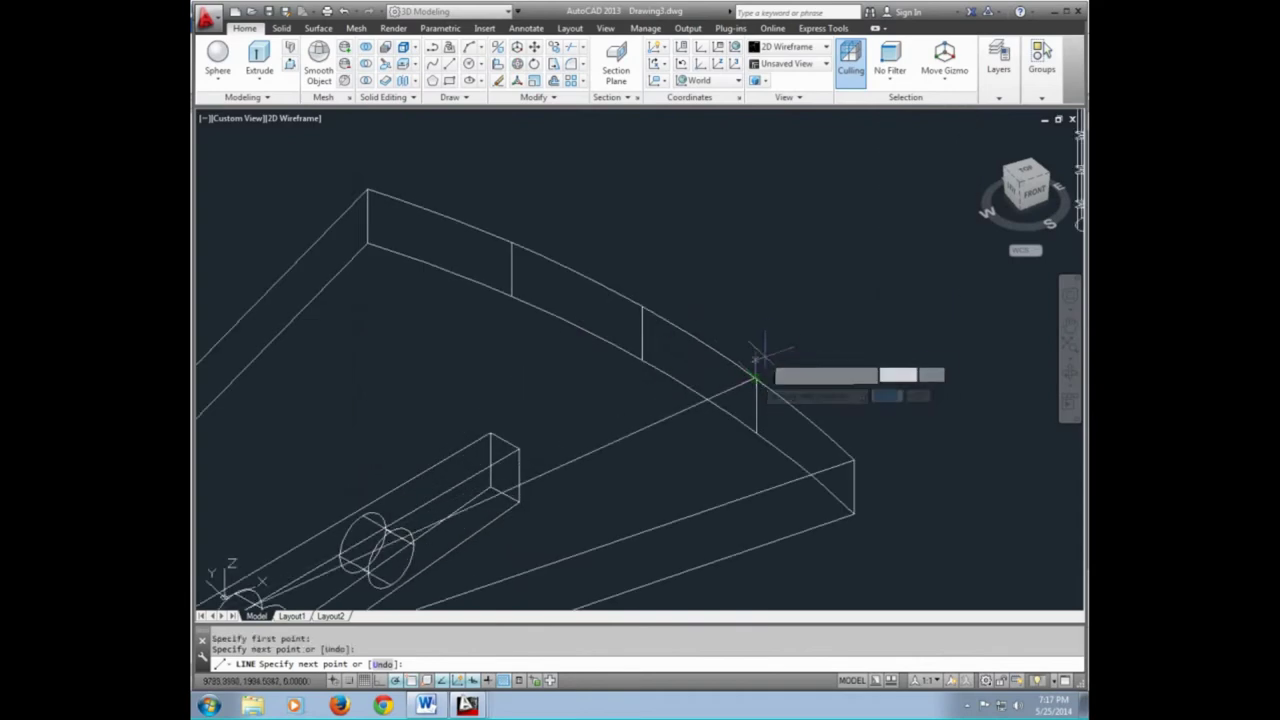
scroll(755, 378, "down", 4)
key("Return")
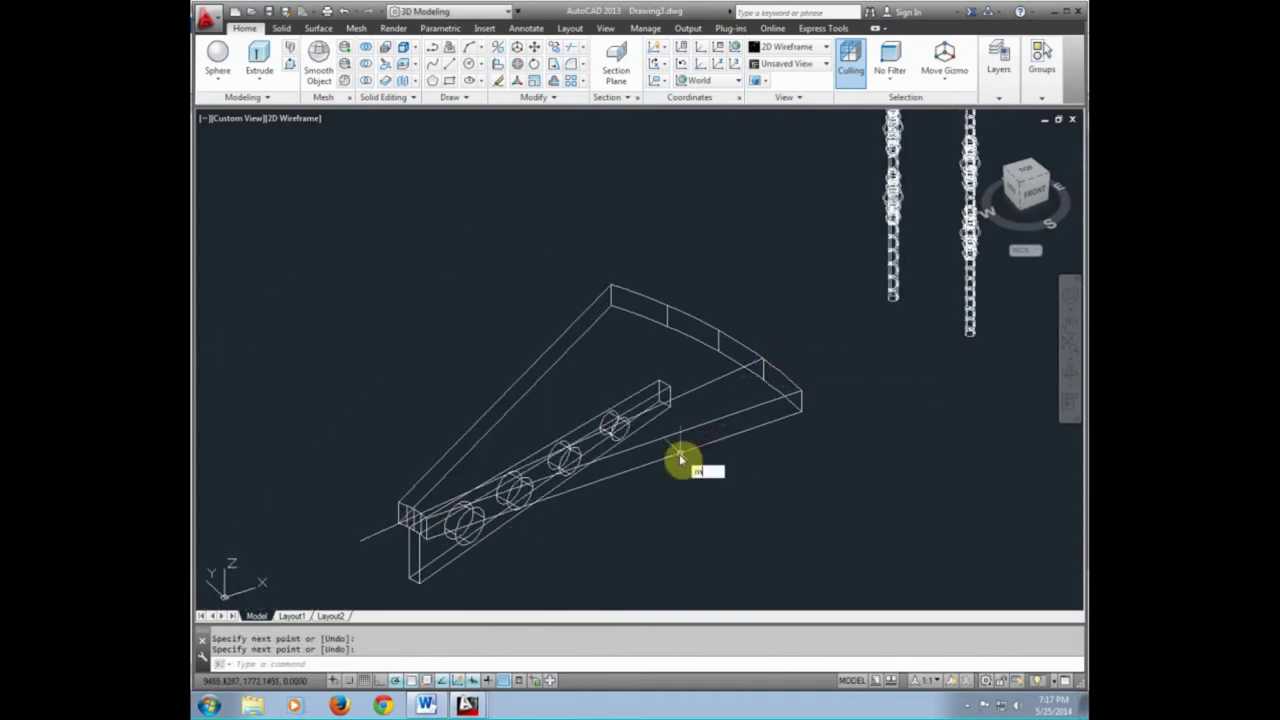
Mirror the guide line about the wedge centreline, keeping the original line
type("i")
key("Return")
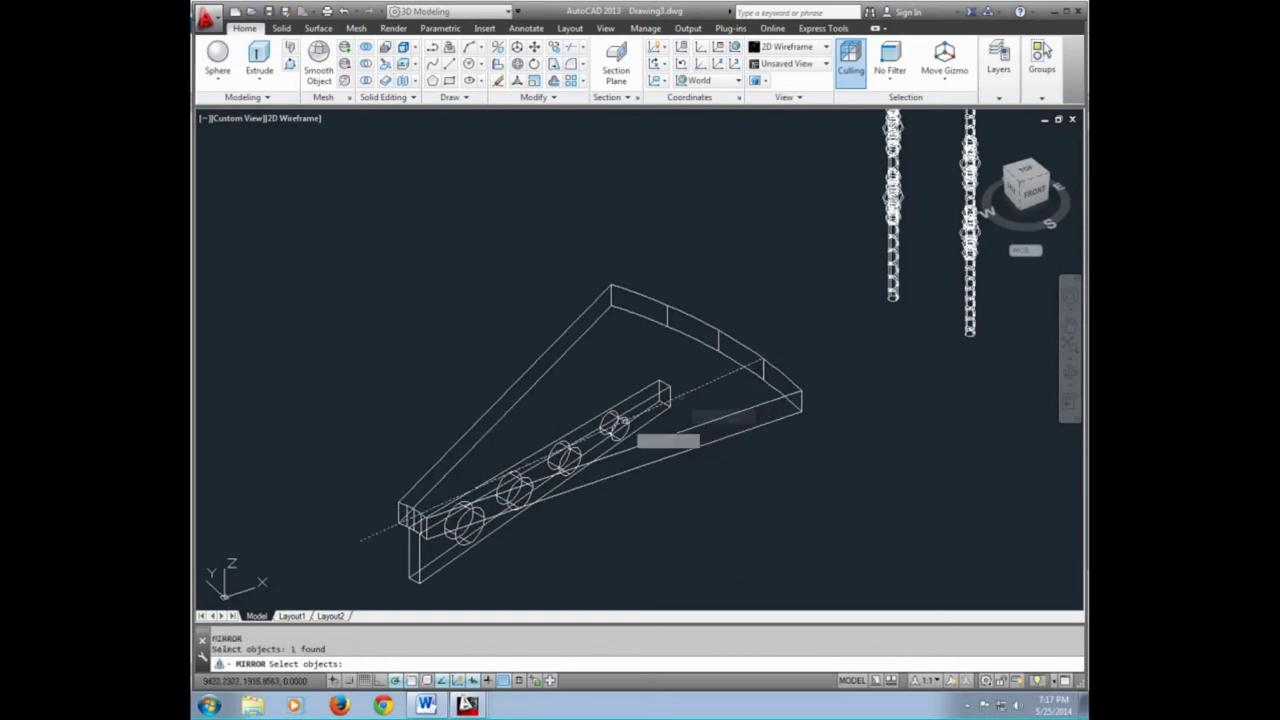
key("Return")
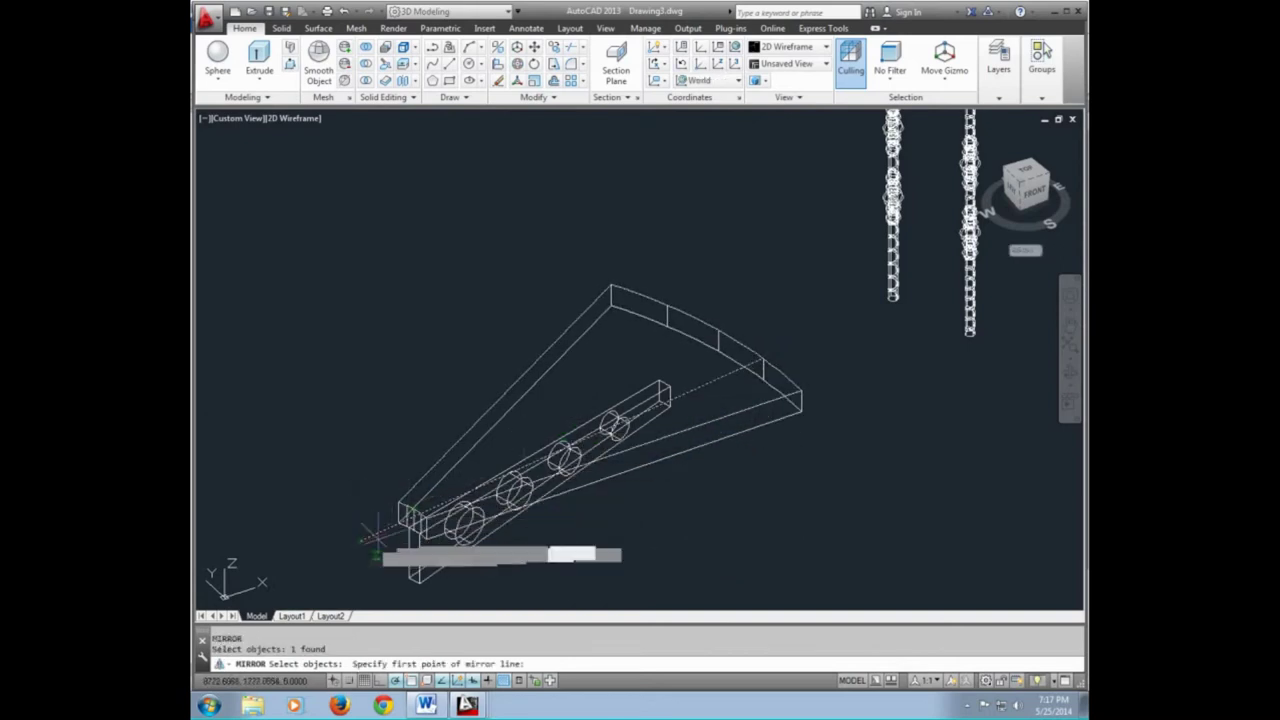
left_click(717, 330)
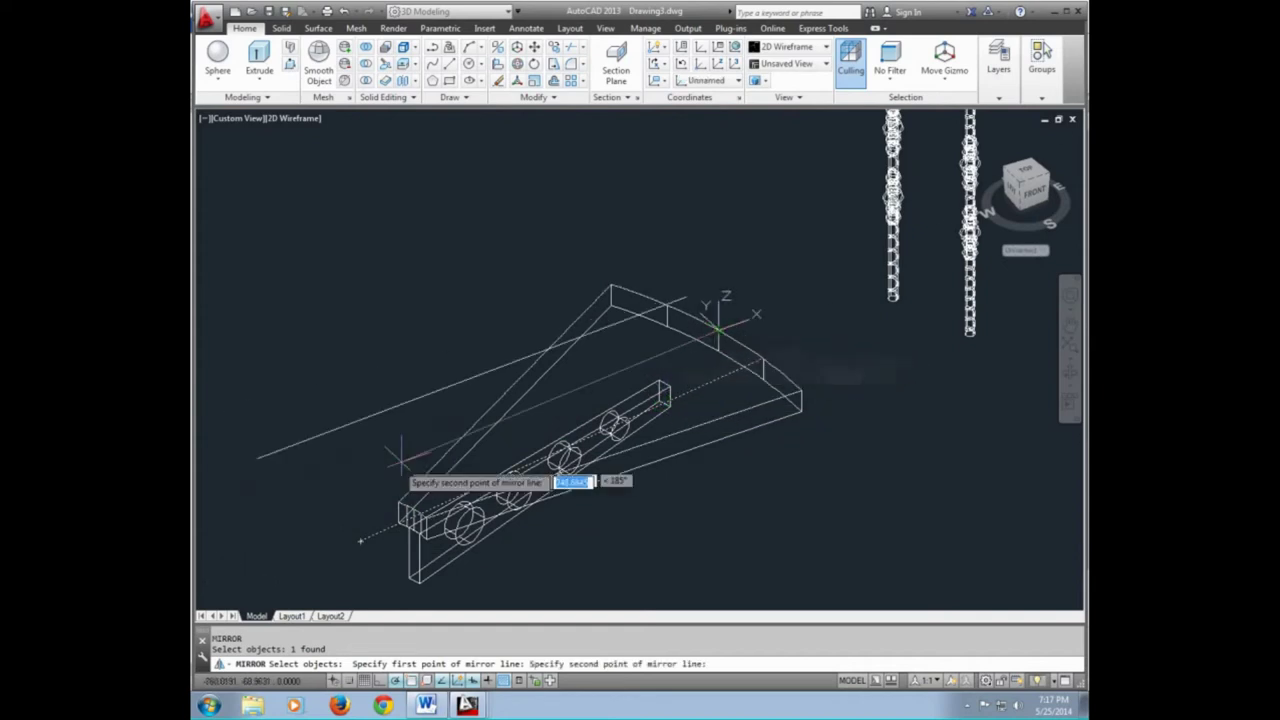
left_click(360, 541)
key("Return")
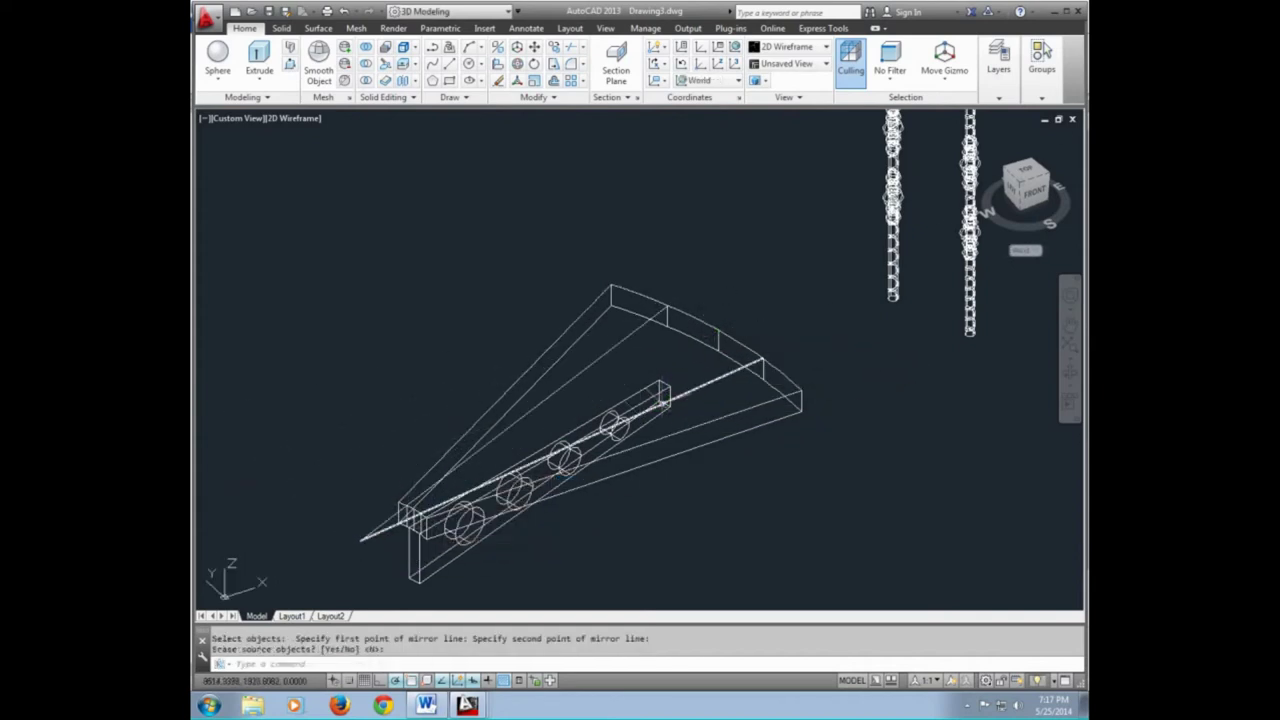
scroll(680, 425, "down", 2)
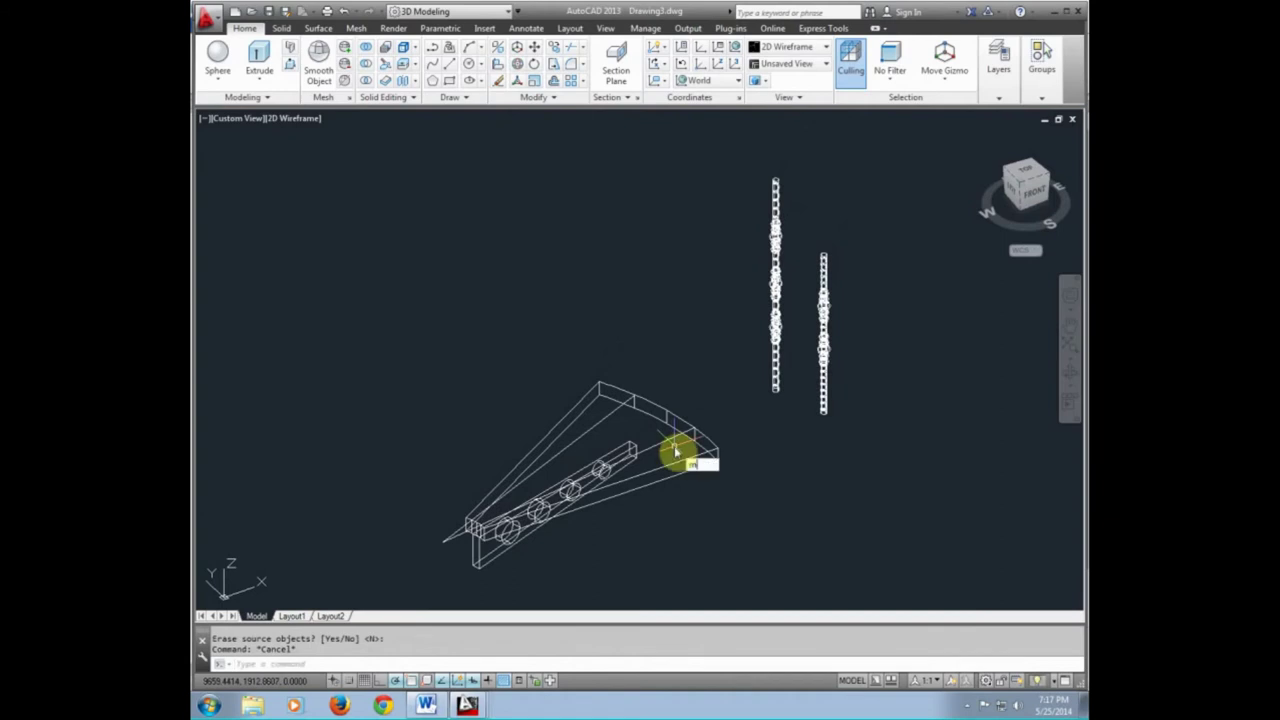
Window-select the first beaded bar's 11 pieces and move them onto the wedge slab
left_click(864, 448)
left_click(806, 242)
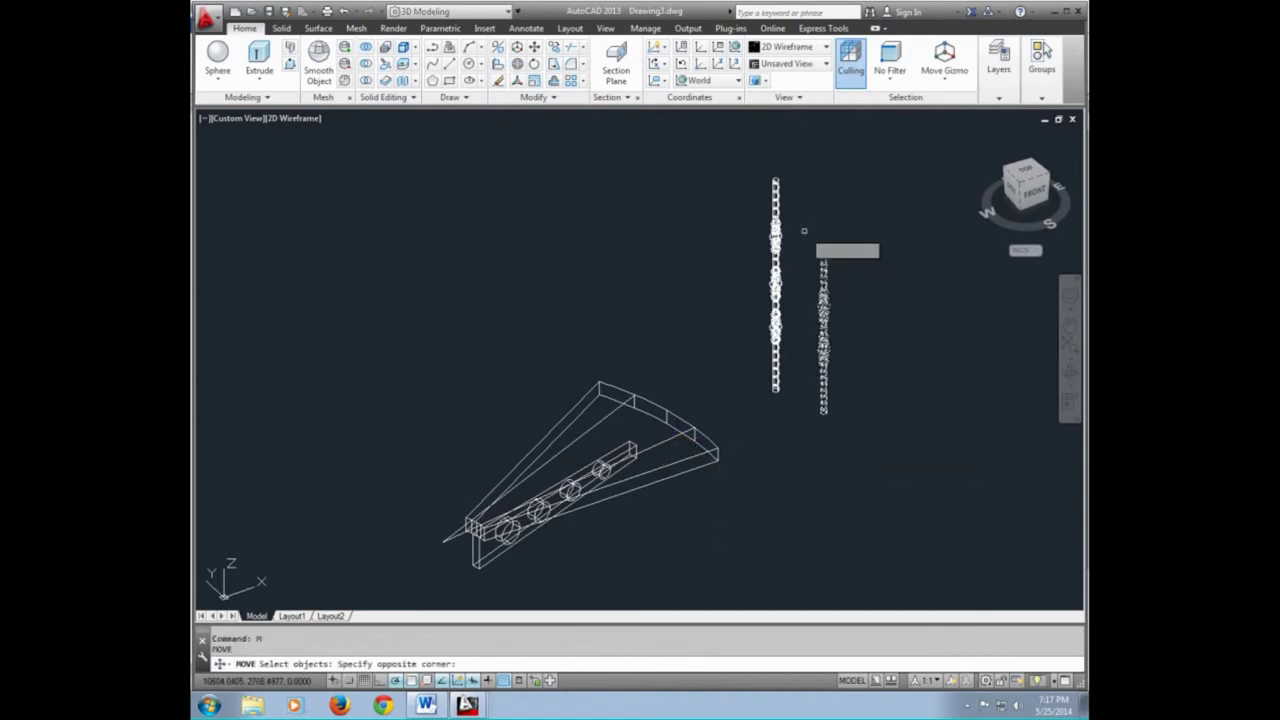
scroll(823, 437, "up", 3)
scroll(826, 440, "up", 2)
key("Return")
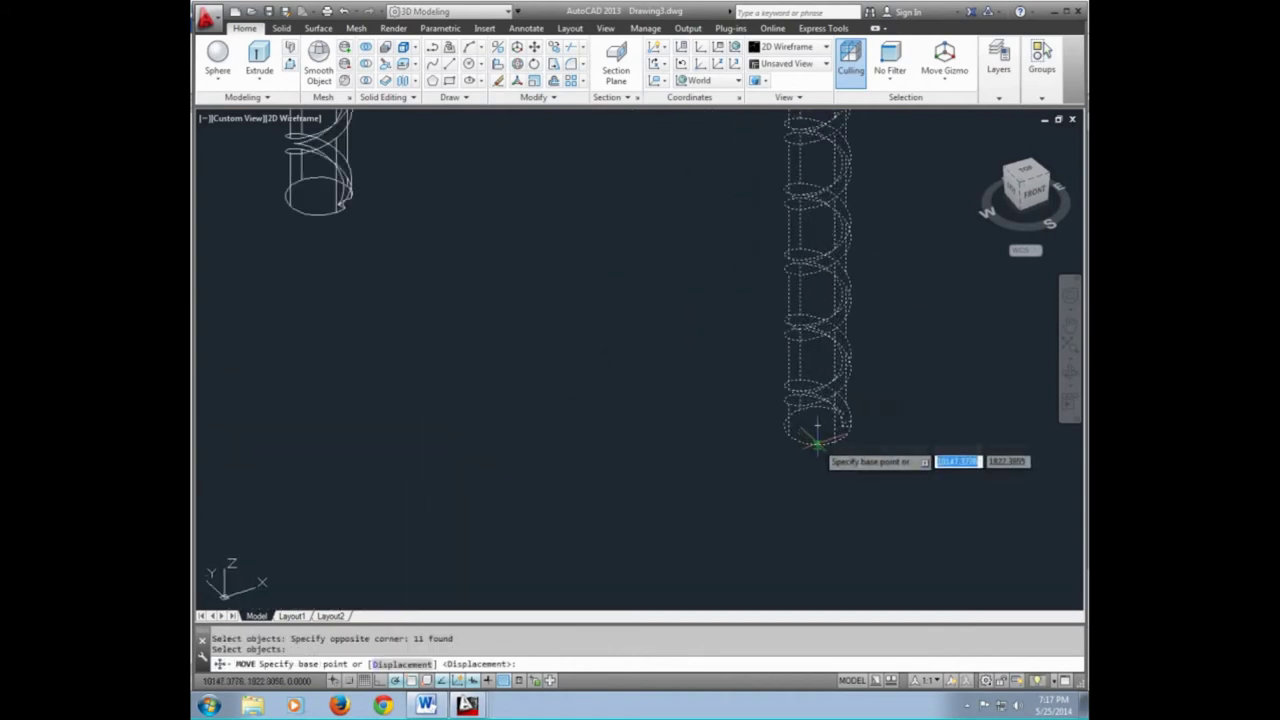
scroll(812, 428, "down", 3)
scroll(848, 386, "up", 2)
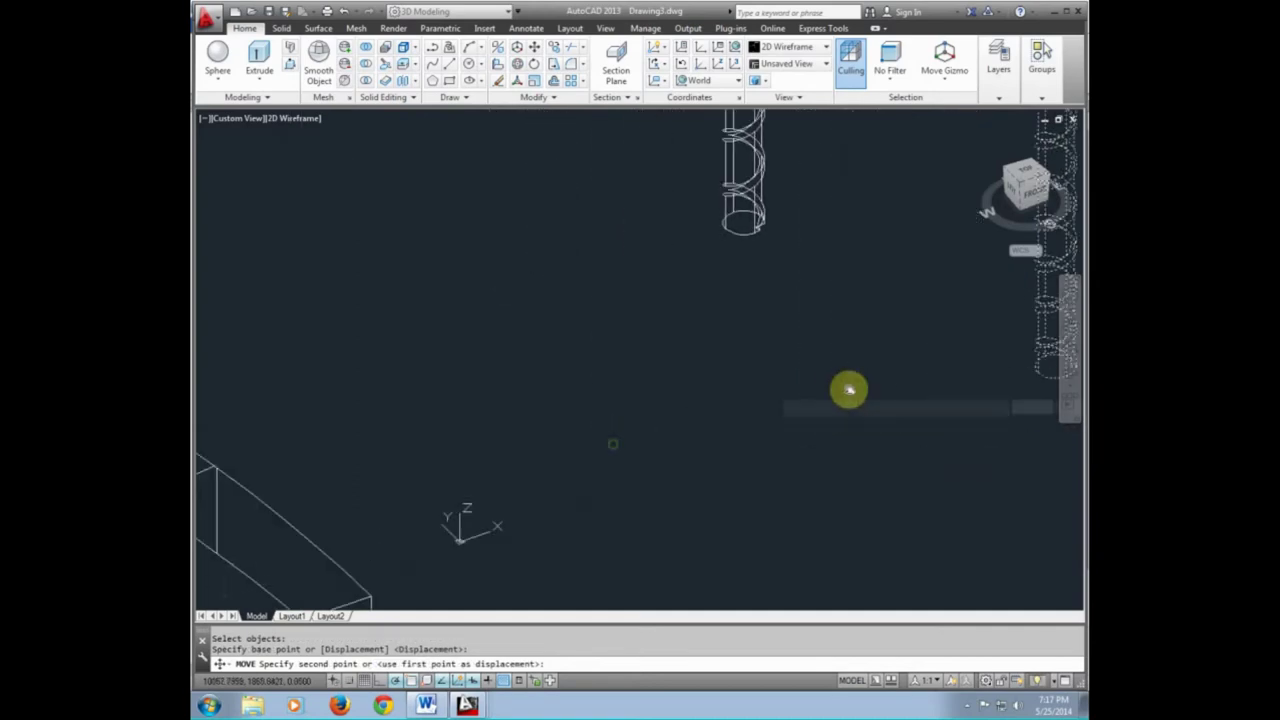
scroll(606, 434, "down", 3)
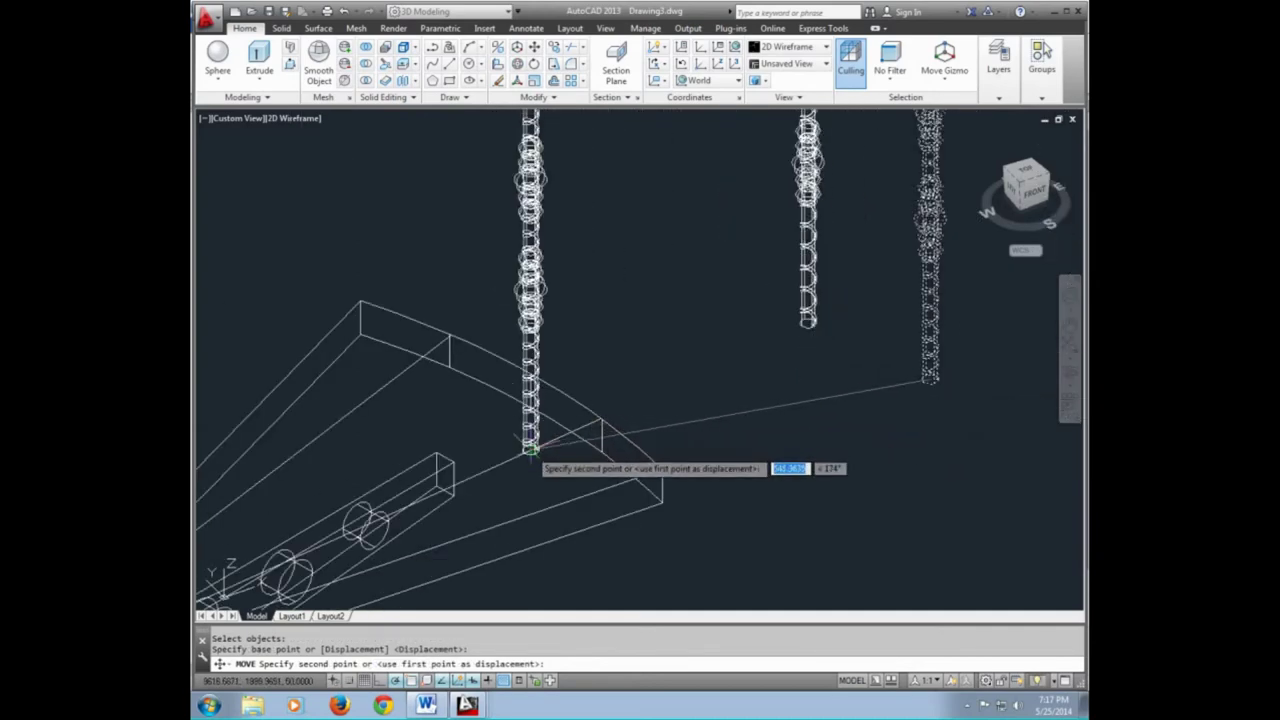
left_click(532, 432)
scroll(810, 435, "down", 4)
Move the other bar's 16 pieces from their bottom base point onto the slab
key("Return")
left_click(846, 429)
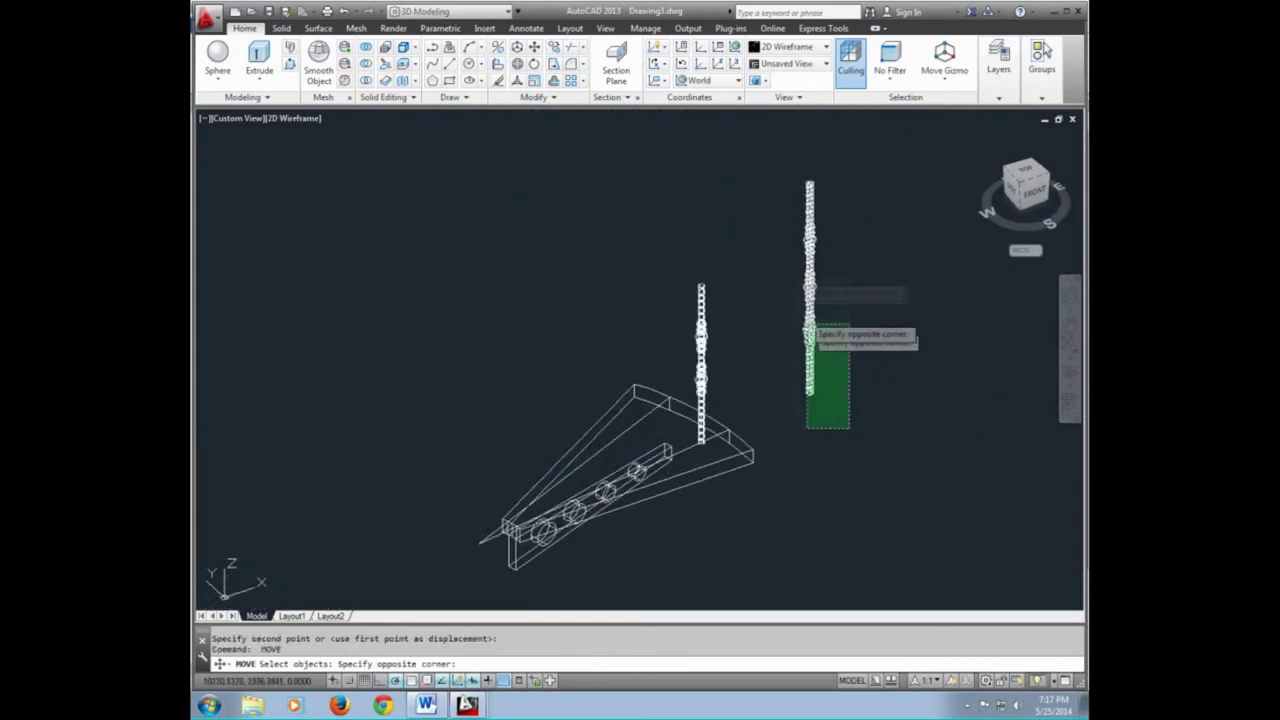
left_click(786, 175)
scroll(795, 430, "up", 3)
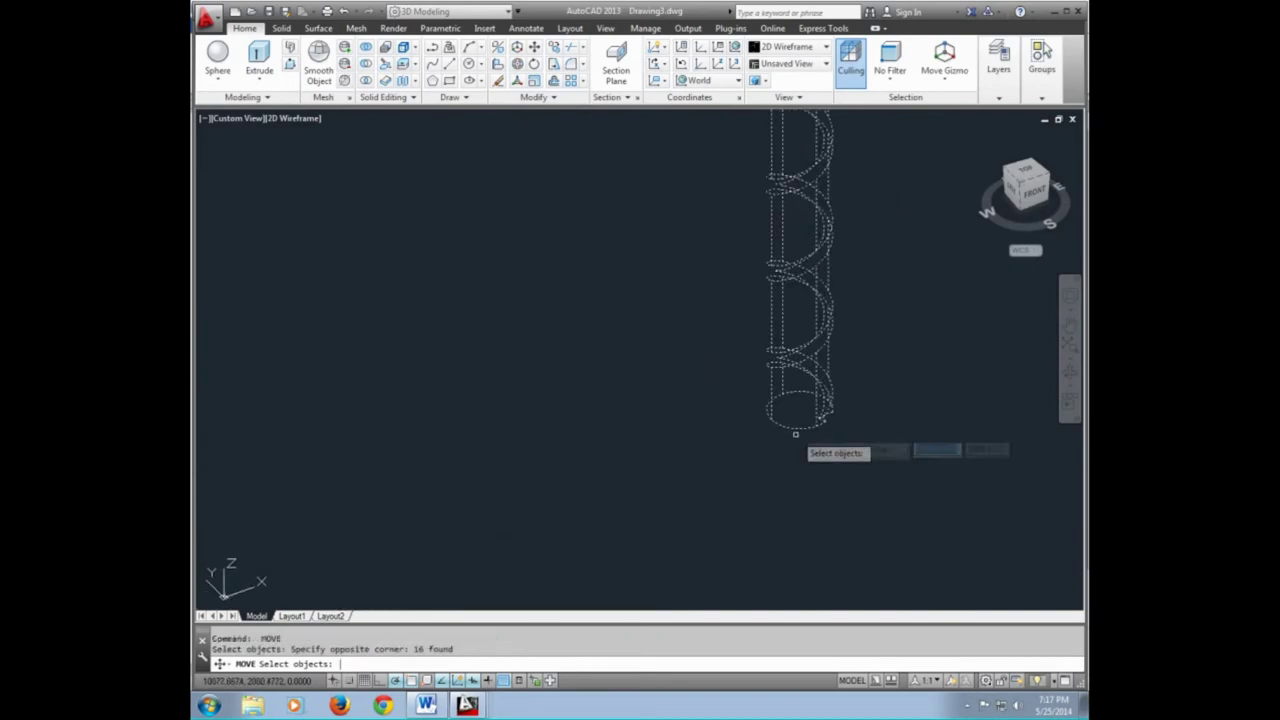
key("Return")
left_click(800, 412)
scroll(800, 412, "down", 3)
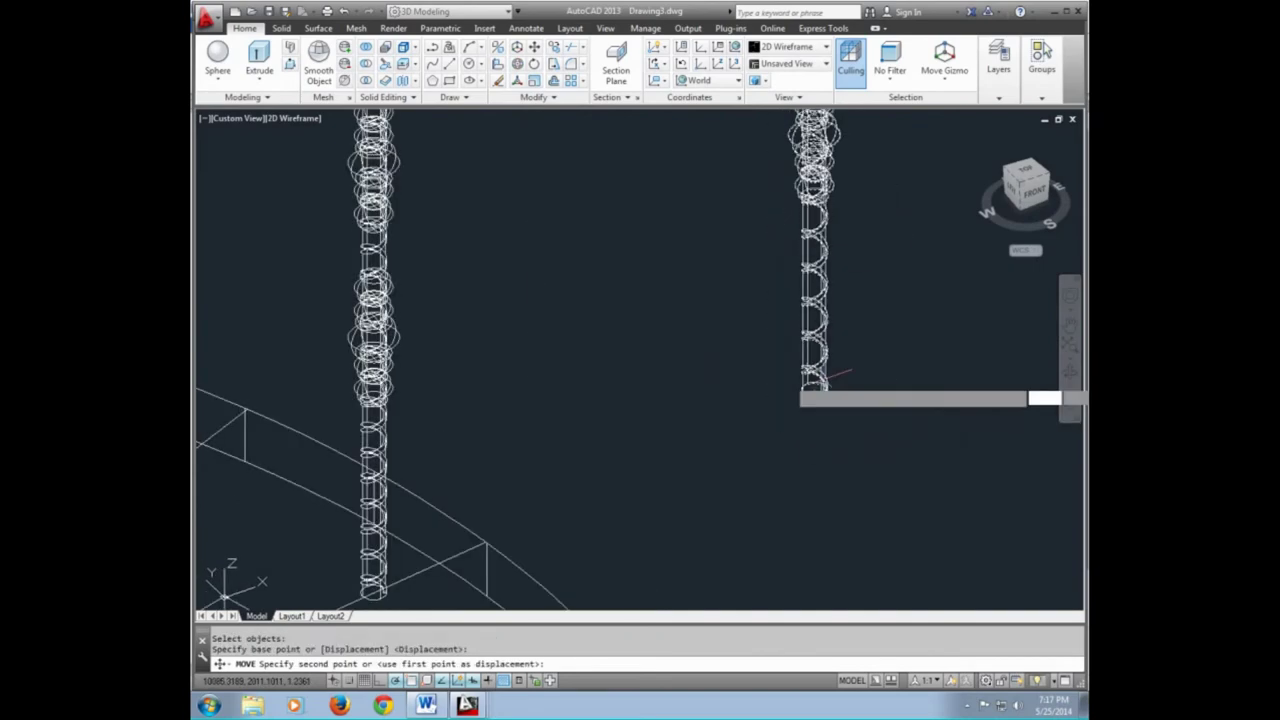
scroll(480, 445, "up", 2)
scroll(424, 440, "up", 2)
scroll(424, 436, "up", 1)
left_click(424, 437)
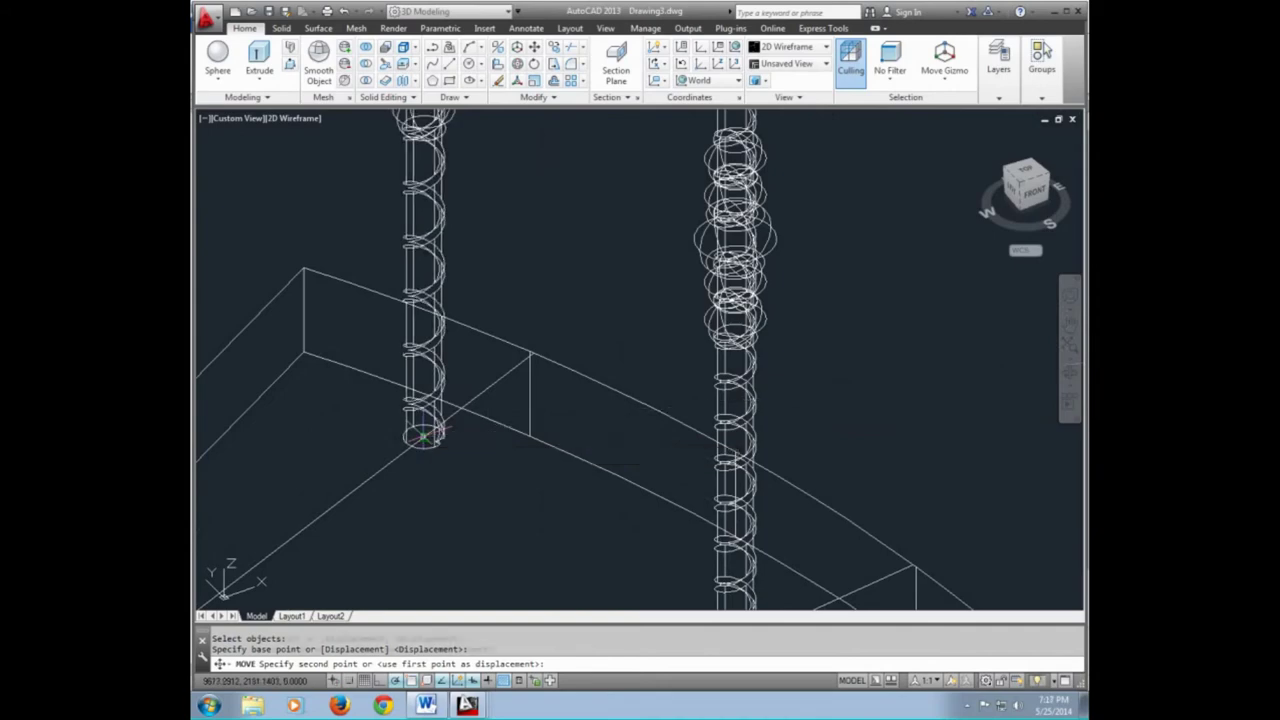
Reposition the second baluster from its bottom onto the guide line endpoint on the slab
middle_click_drag(657, 491, 571, 351)
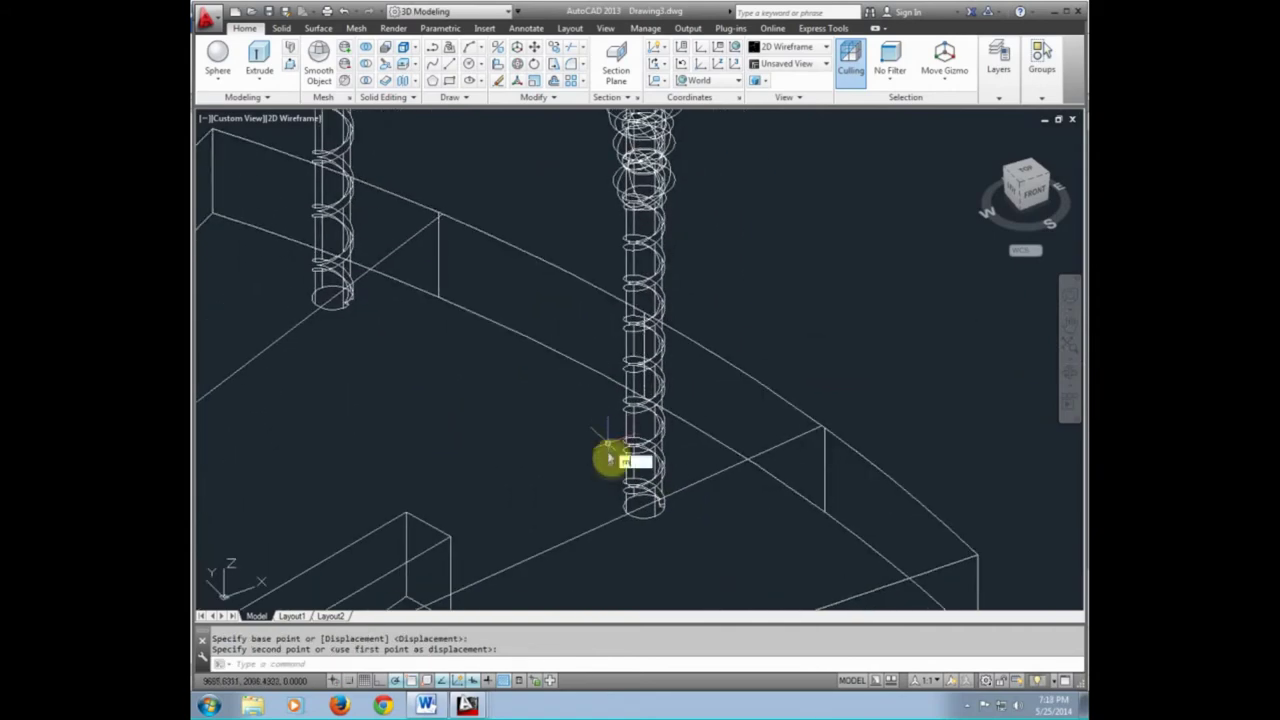
key("Return")
scroll(611, 459, "down", 2)
scroll(630, 475, "down", 2)
scroll(630, 475, "down", 1)
left_click(591, 192)
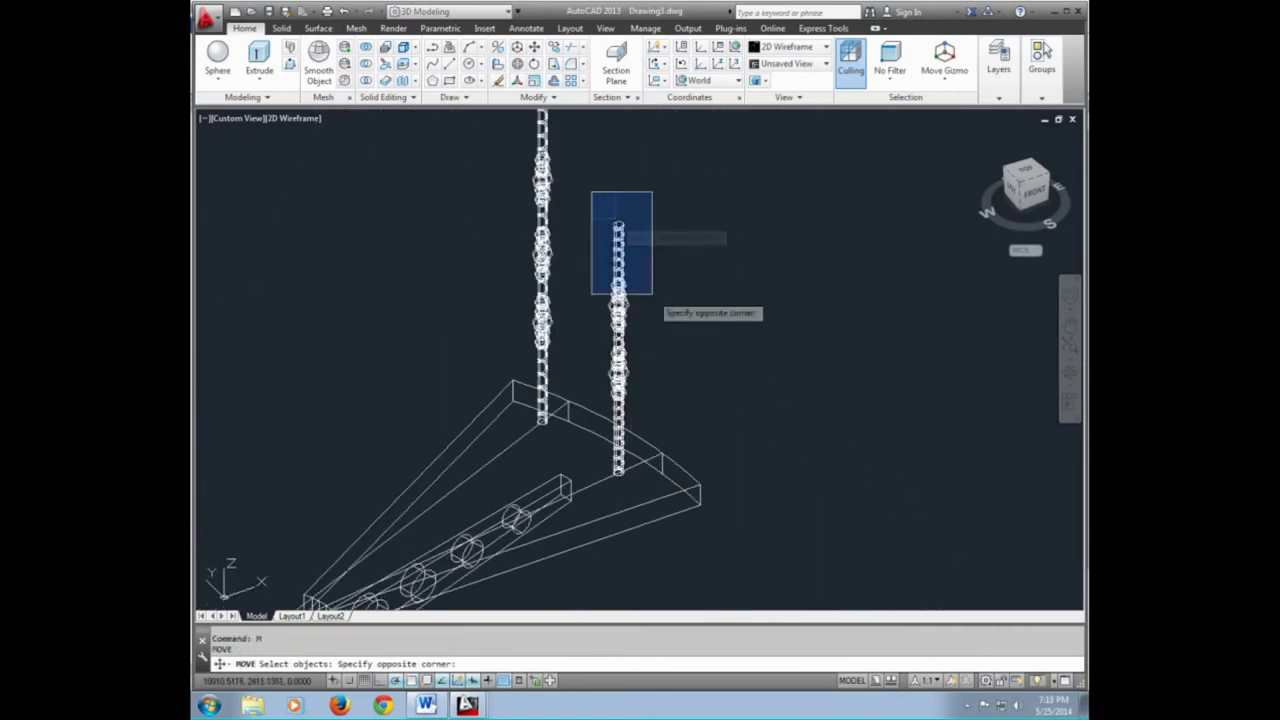
left_click(702, 490)
scroll(635, 470, "up", 3)
scroll(640, 510, "up", 2)
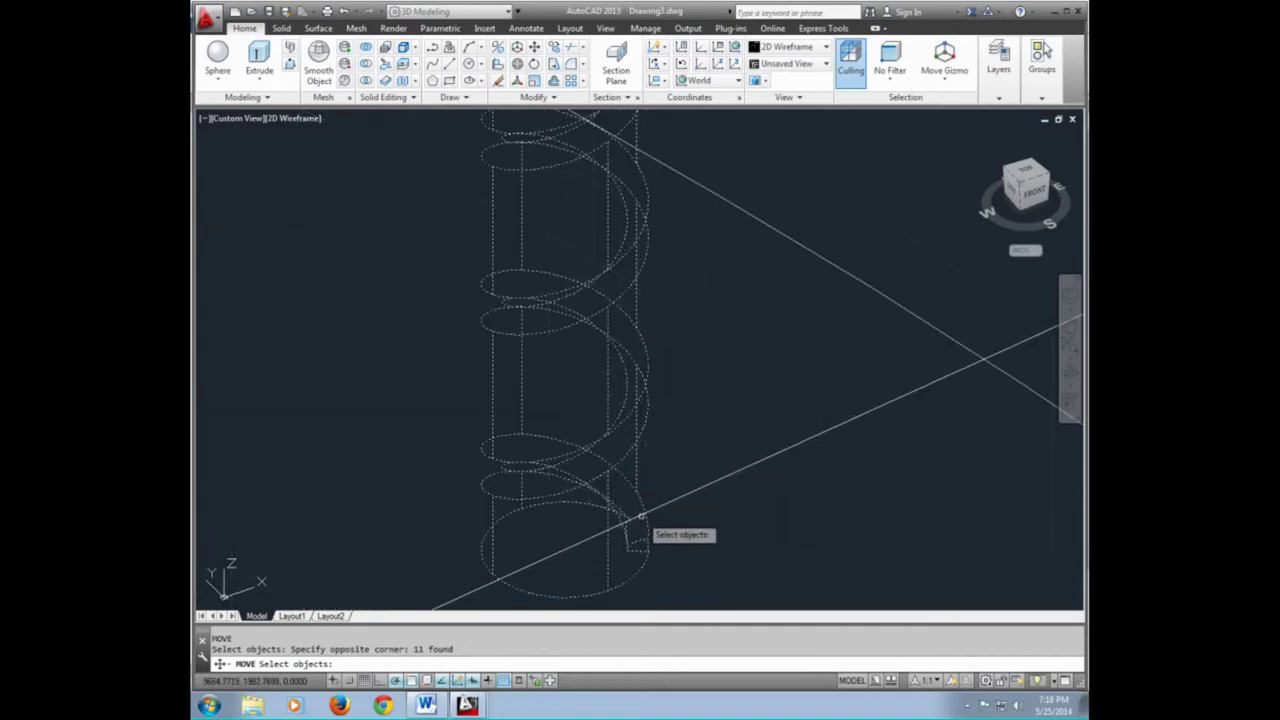
scroll(640, 517, "up", 2)
key("Return")
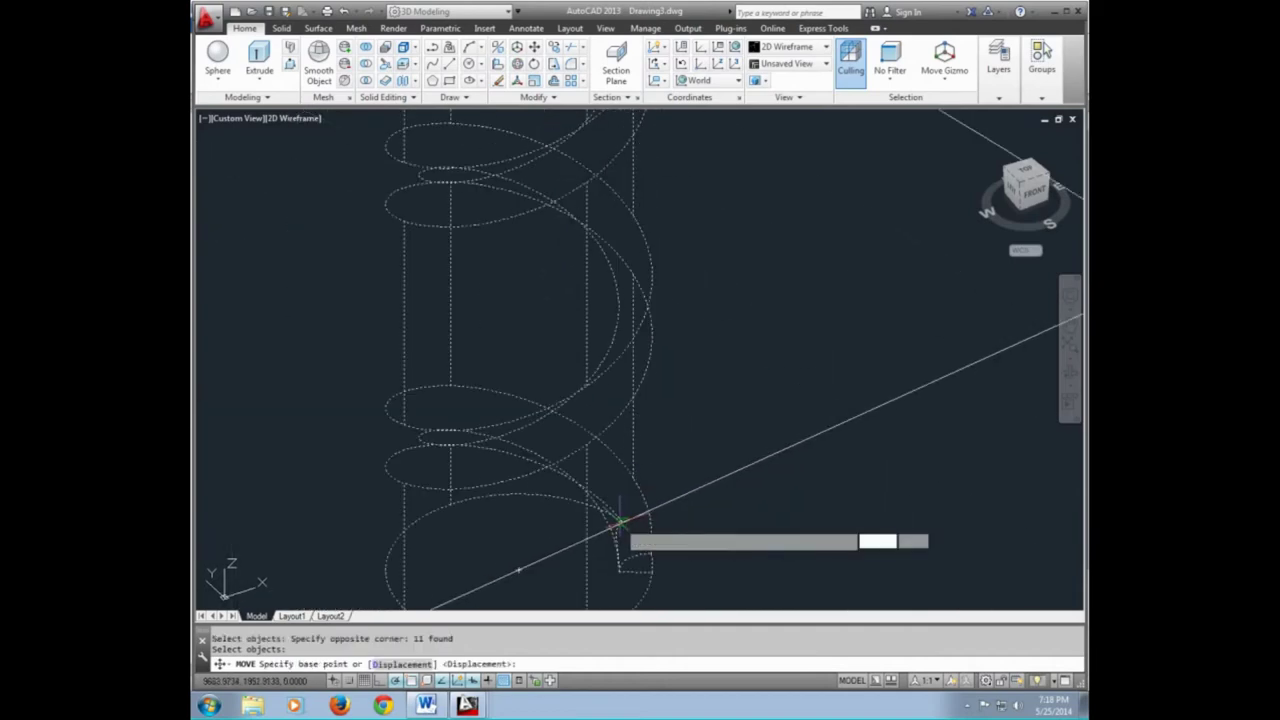
left_click(621, 522)
scroll(620, 520, "down", 2)
scroll(618, 518, "down", 2)
middle_click_drag(830, 515, 606, 543)
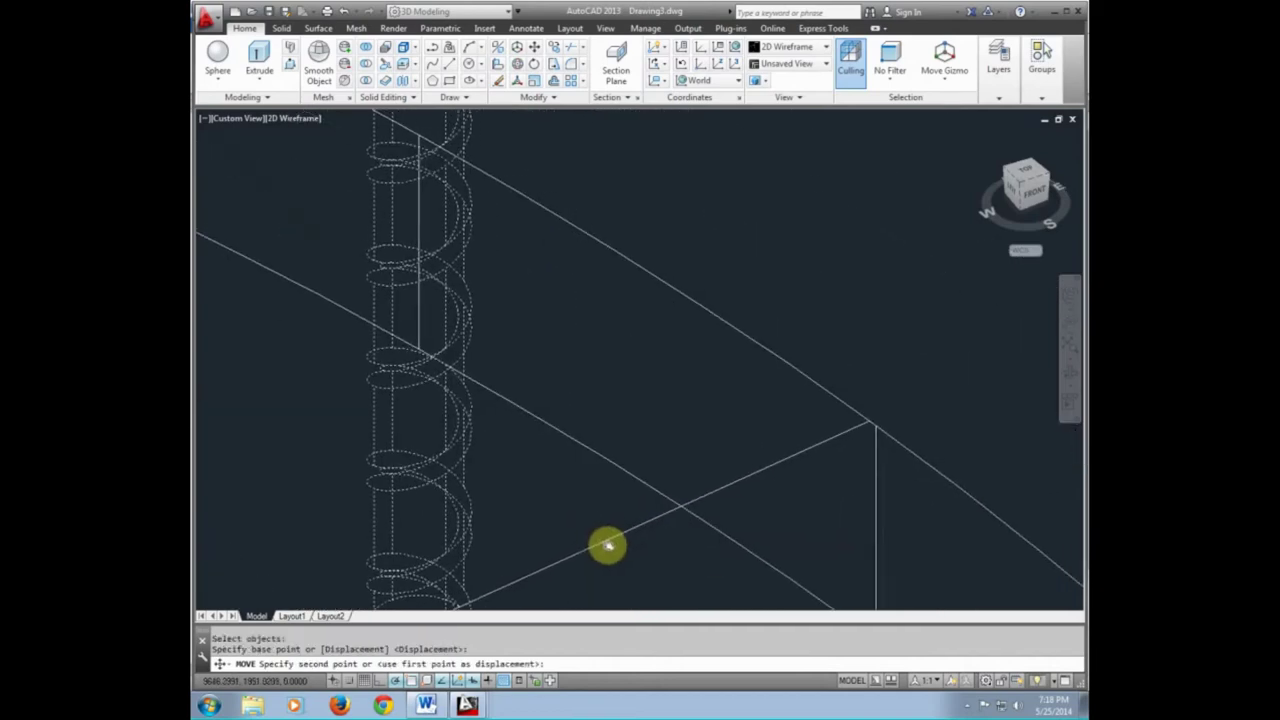
left_click(868, 420)
scroll(860, 425, "down", 2)
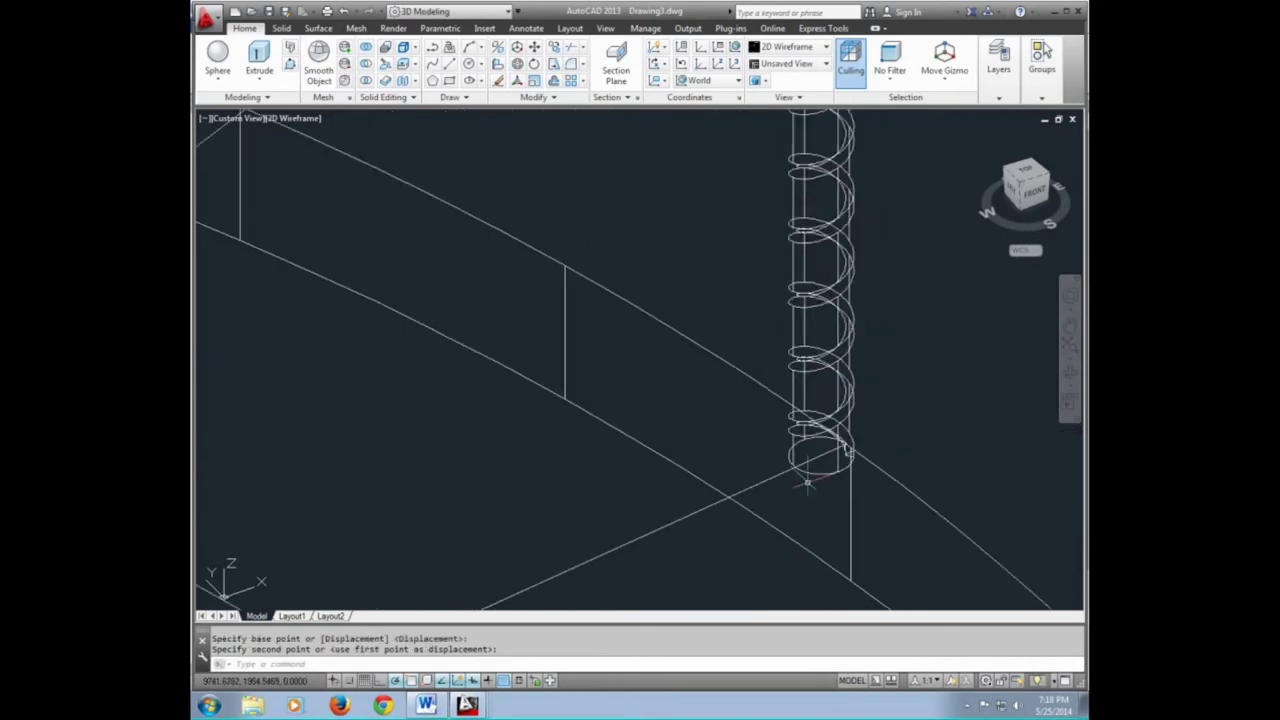
scroll(800, 440, "down", 2)
scroll(749, 455, "down", 2)
middle_click_drag(725, 375, 686, 457)
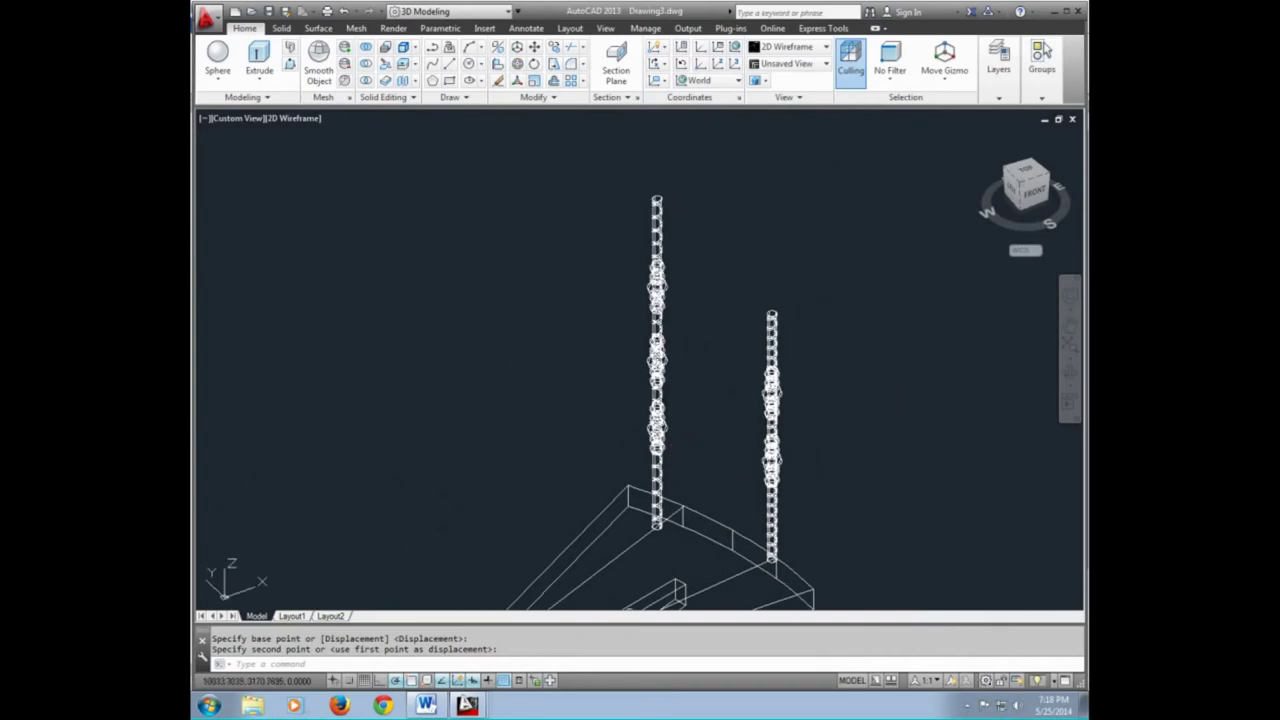
Move the helix column from its base to the guide line intersection on the slab
key("Return")
left_click(578, 166)
left_click(697, 533)
scroll(700, 525, "up", 3)
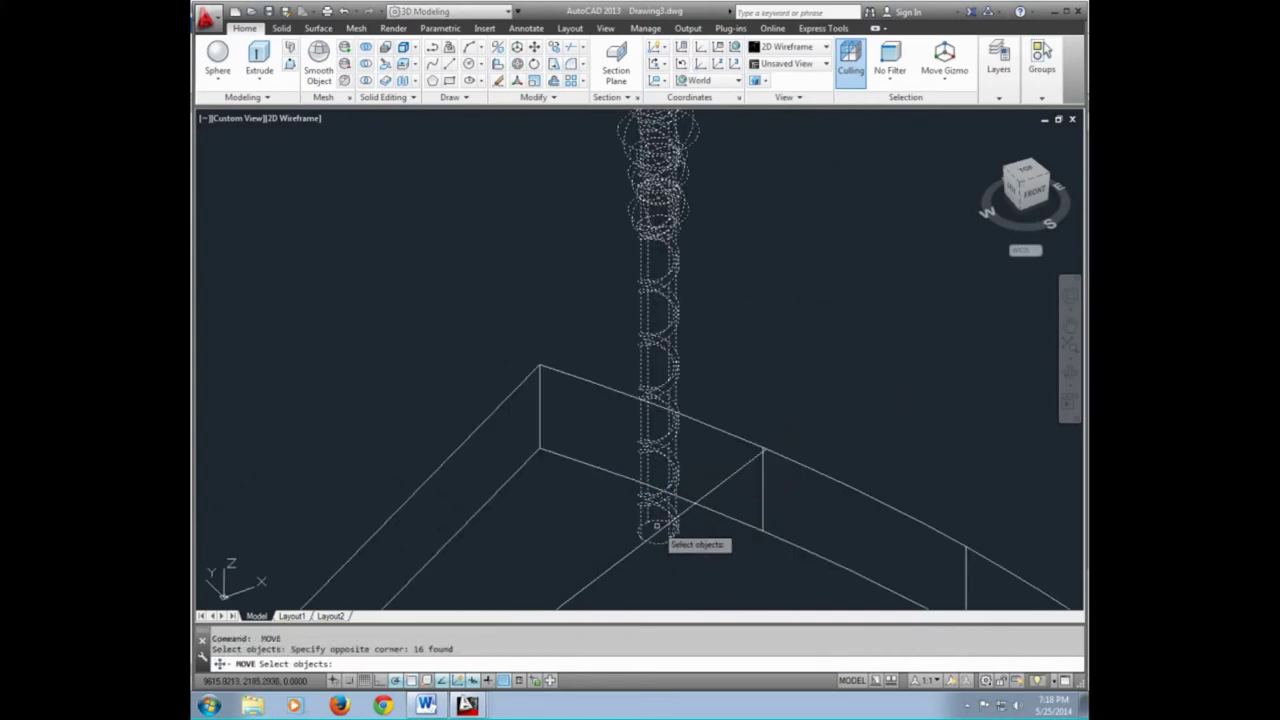
scroll(702, 520, "up", 3)
key("Return")
left_click(713, 488)
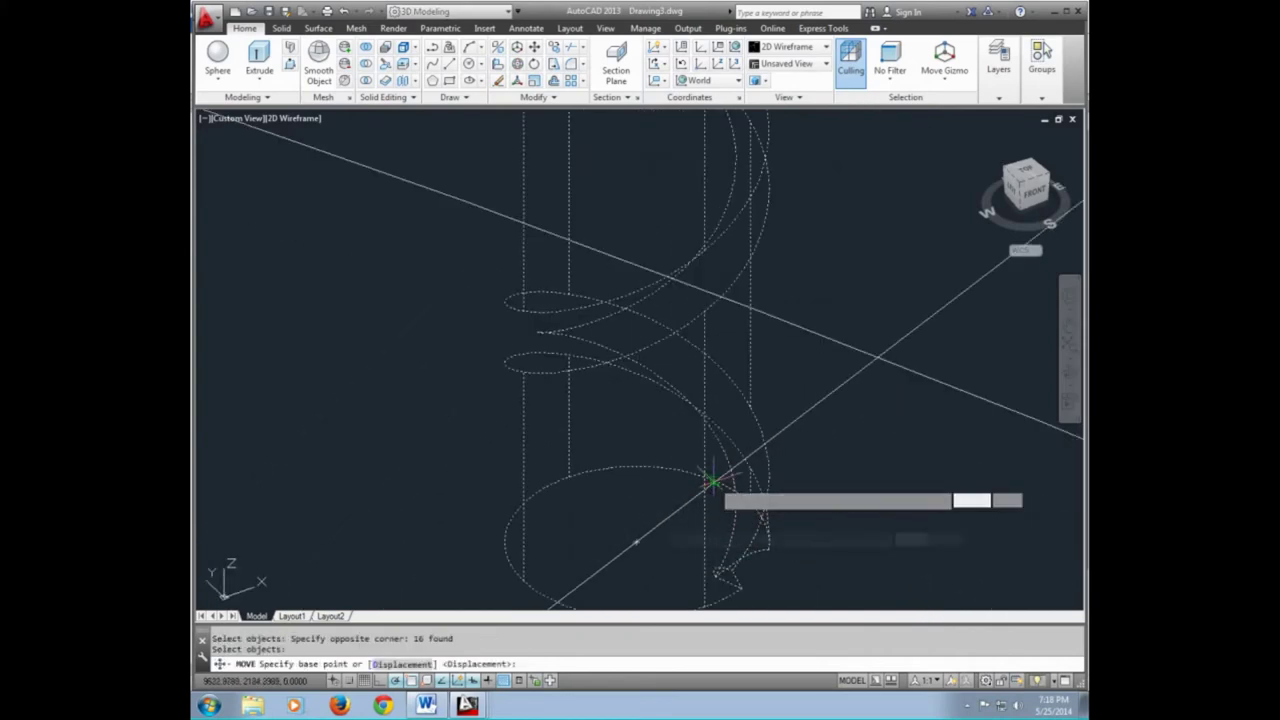
middle_click_drag(713, 488, 468, 453)
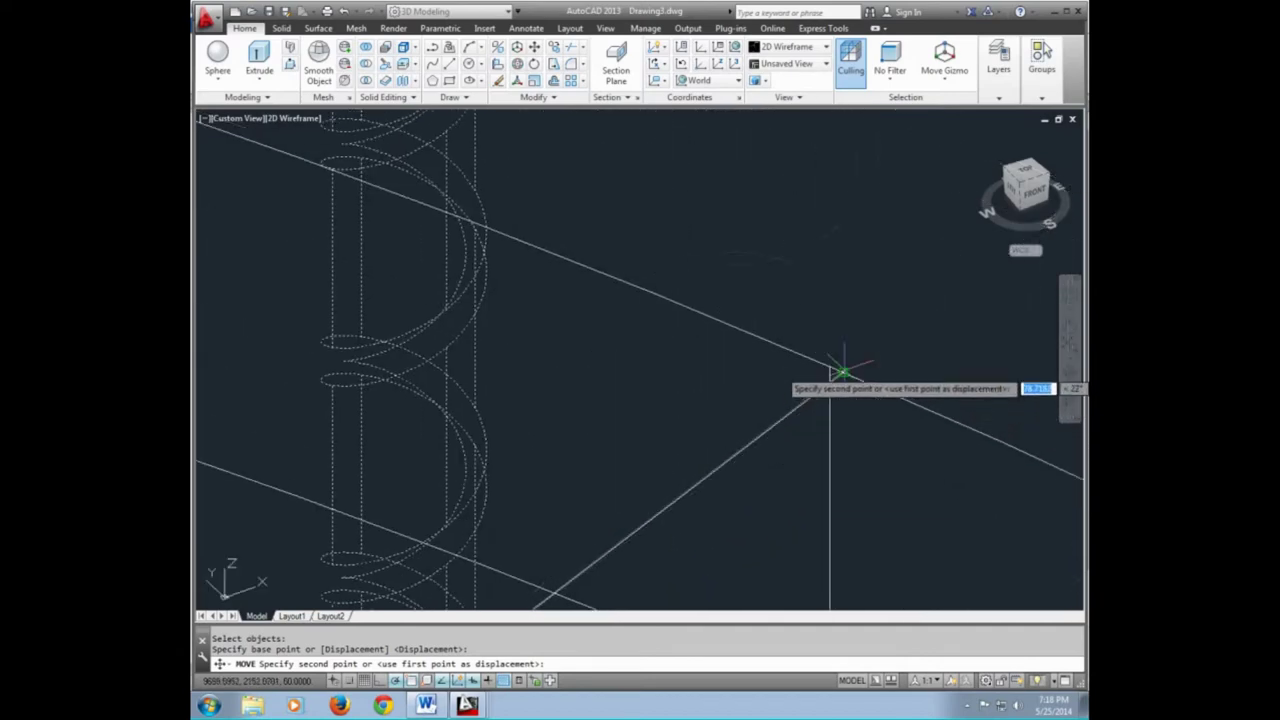
left_click(840, 372)
scroll(752, 382, "down", 3)
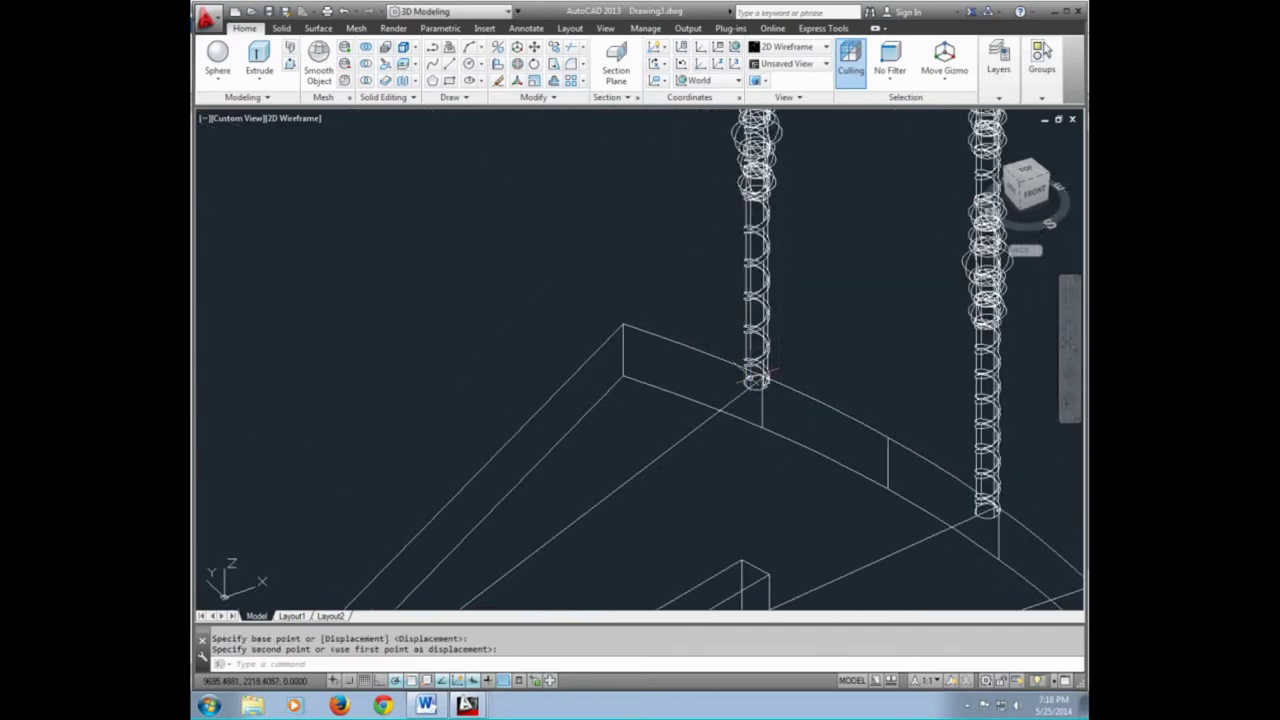
scroll(765, 400, "down", 2)
scroll(781, 432, "down", 2)
Erase the two guide lines with E and switch the visual style to Realistic
left_click(791, 450)
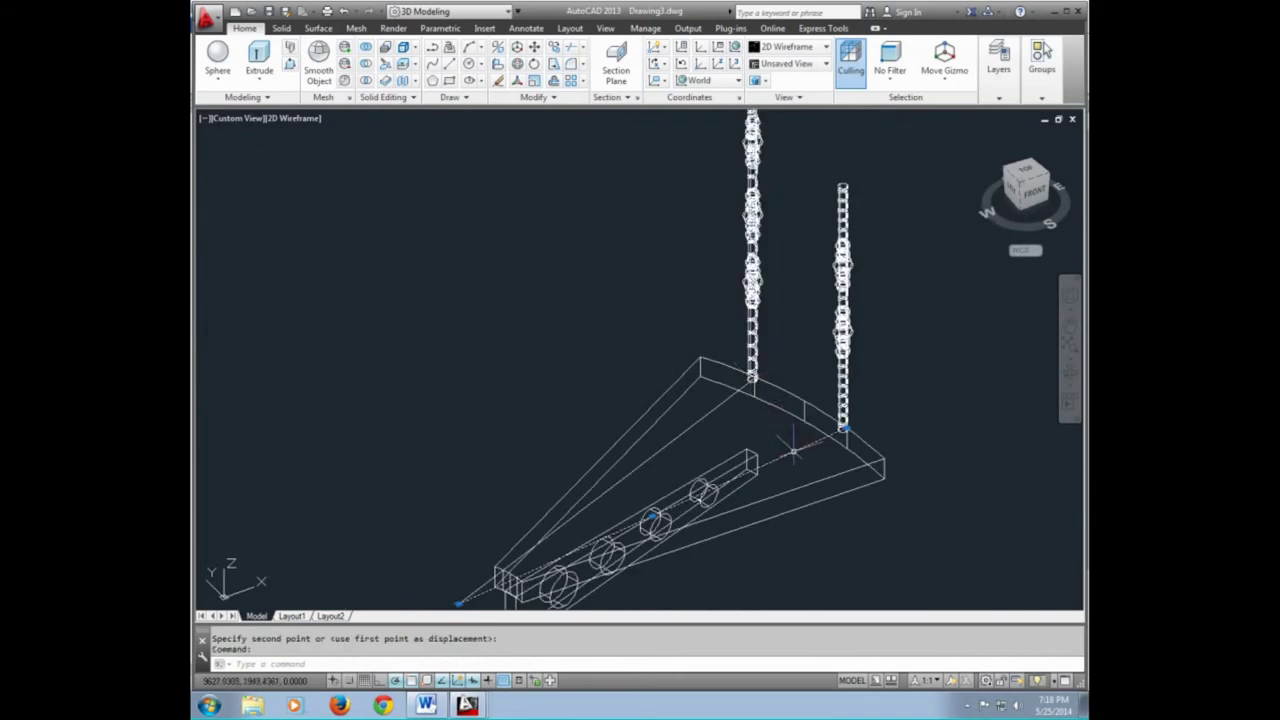
left_click(690, 427)
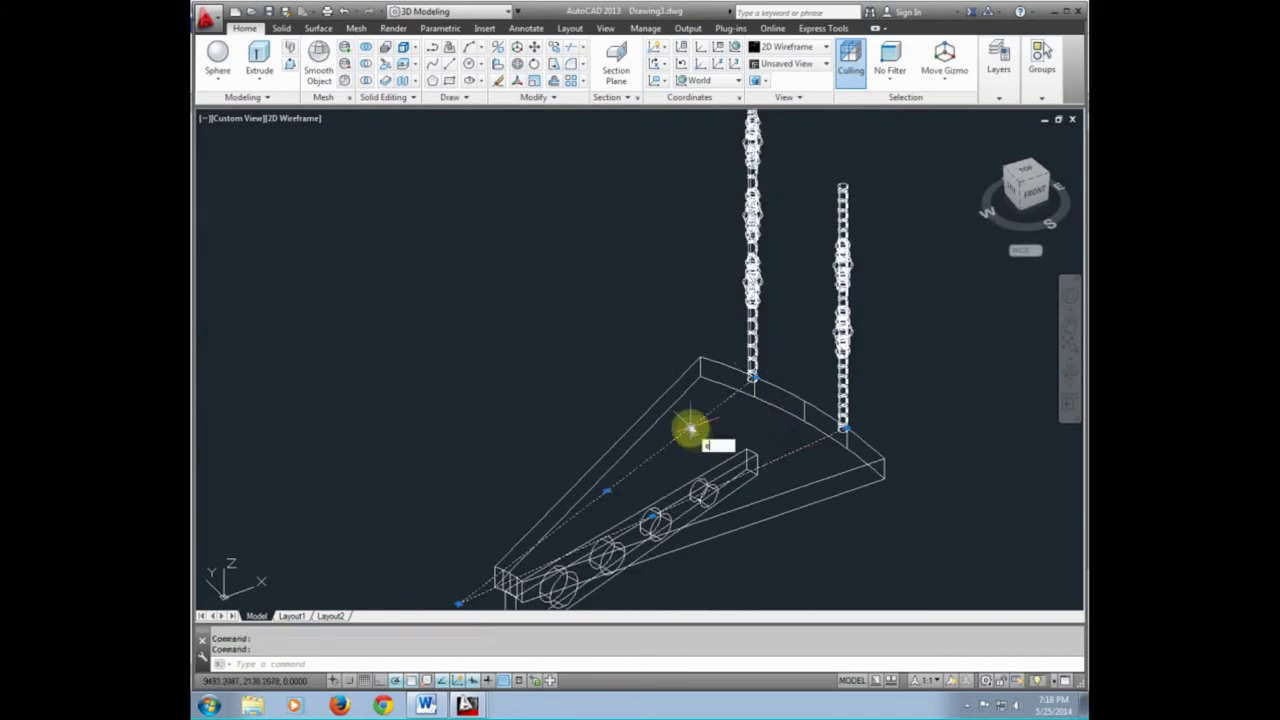
type("e")
key("Return")
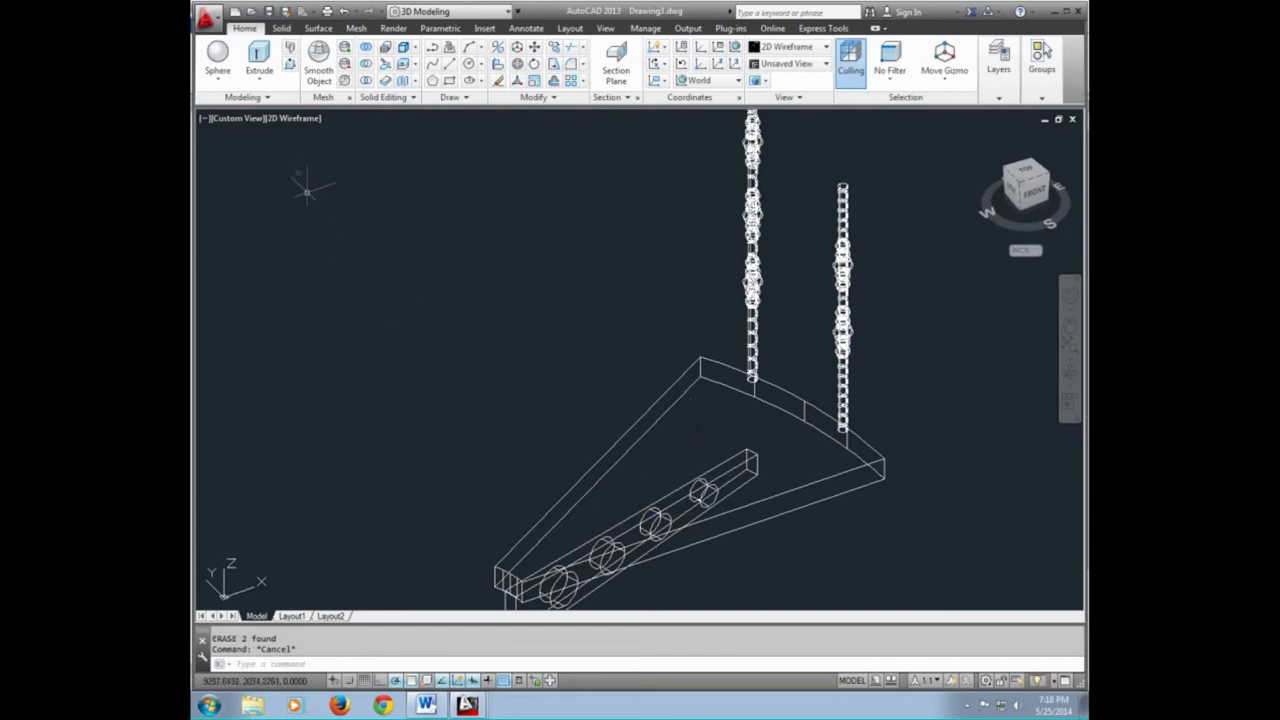
left_click(275, 122)
left_click(310, 206)
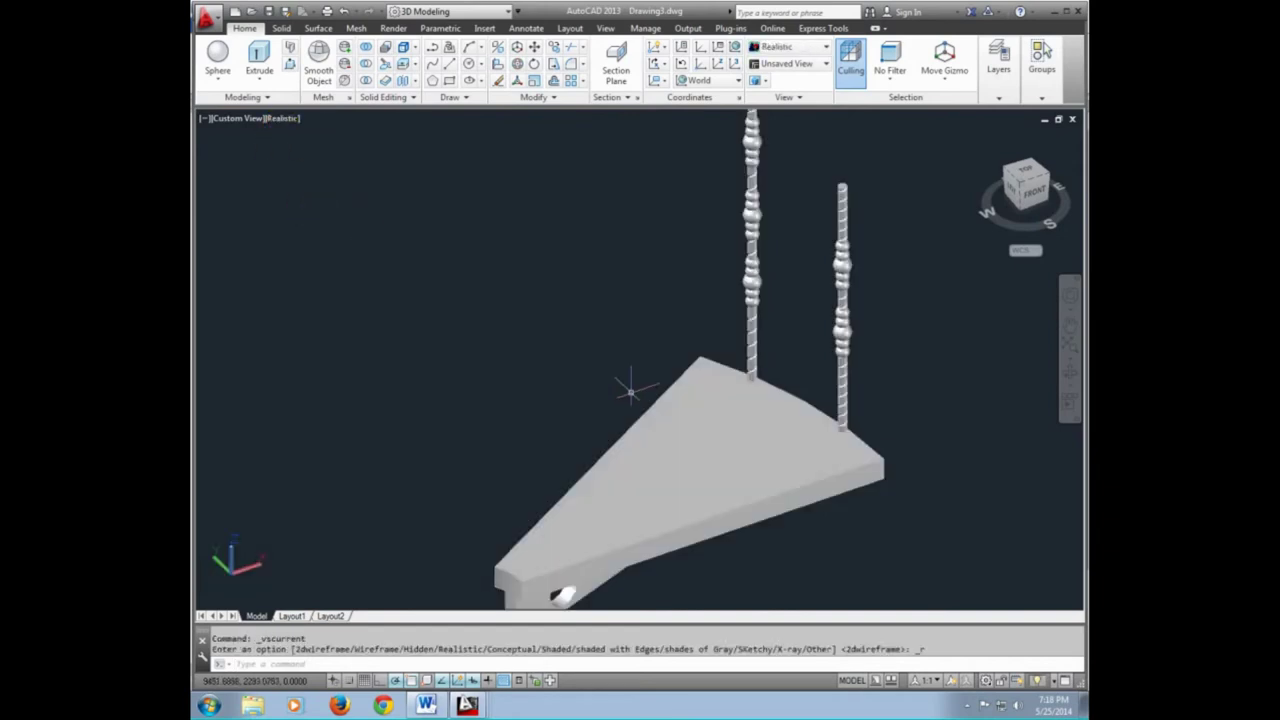
Orbit the shaded model to view the slab front and the support's holes
scroll(629, 390, "down", 3)
middle_click_drag(651, 392, 643, 400)
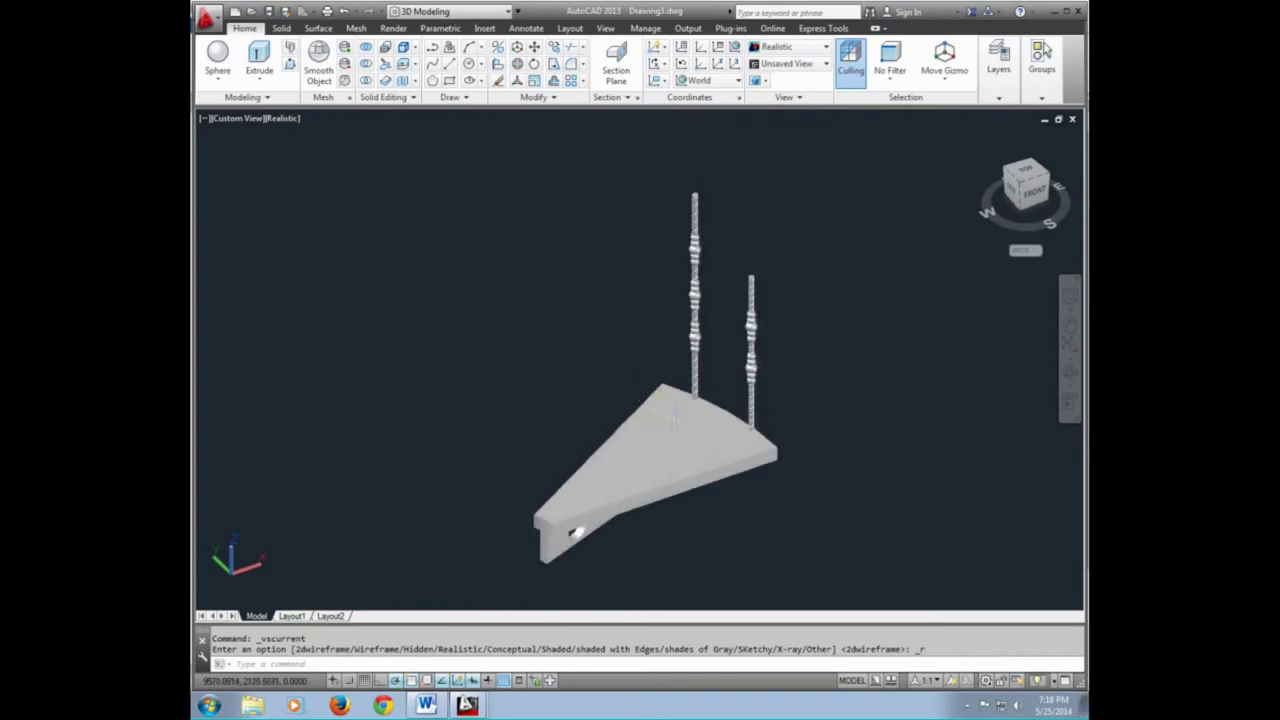
left_click(1065, 372)
mouse_move(766, 437)
left_mouse_down()
mouse_move(720, 451)
mouse_move(652, 423)
mouse_move(666, 369)
mouse_move(723, 386)
mouse_move(700, 453)
left_mouse_up()
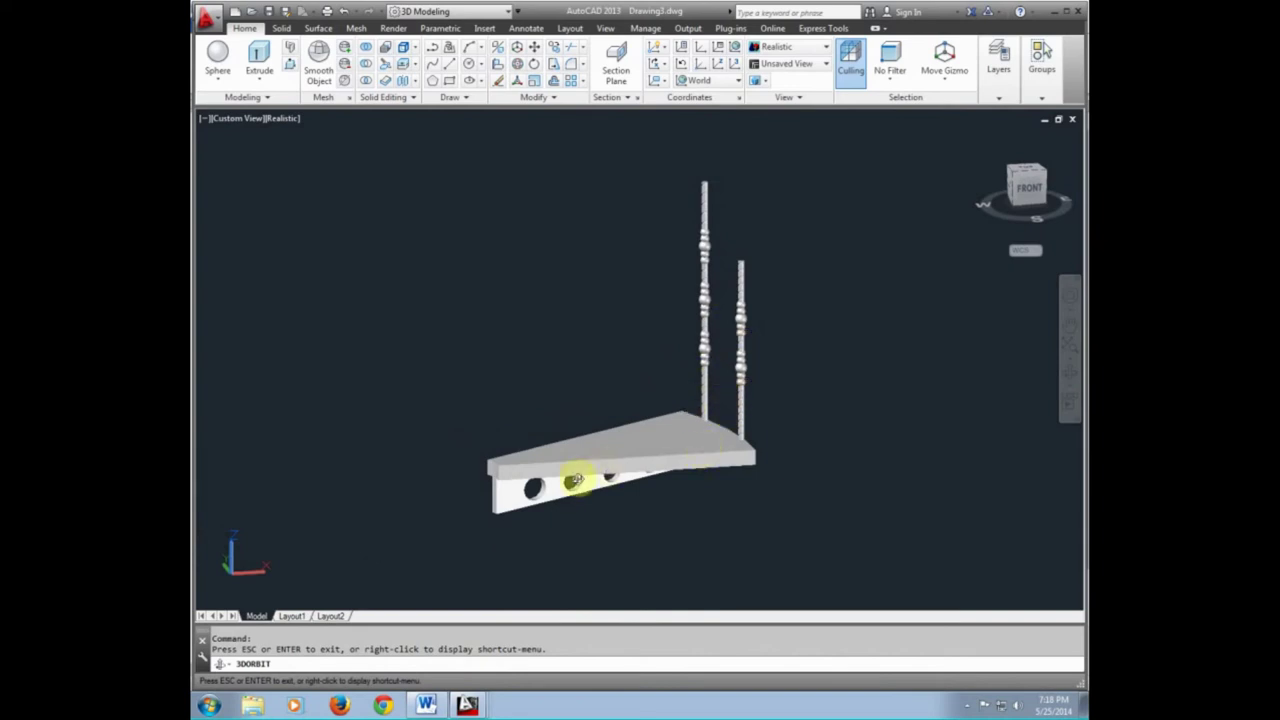
left_click_drag(578, 481, 585, 478)
mouse_move(746, 434)
left_mouse_down()
mouse_move(771, 414)
mouse_move(694, 409)
mouse_move(688, 376)
mouse_move(726, 400)
mouse_move(789, 409)
mouse_move(792, 425)
left_mouse_up()
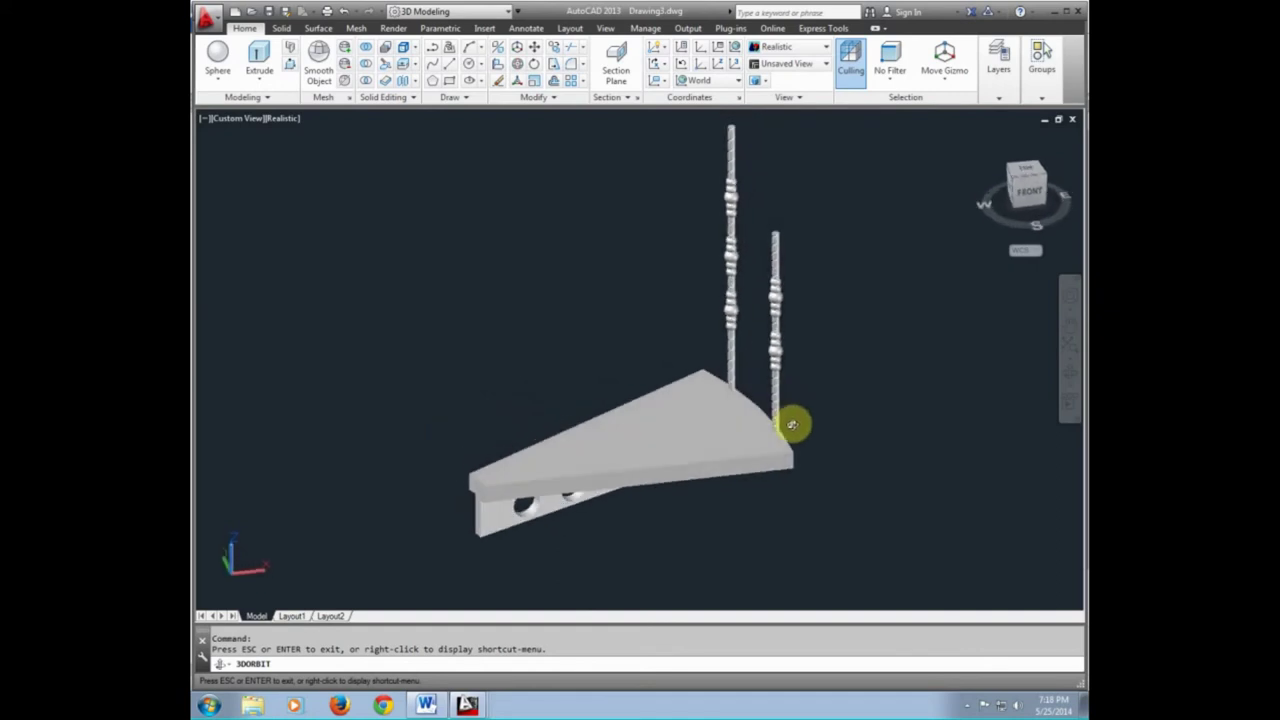
key("Escape")
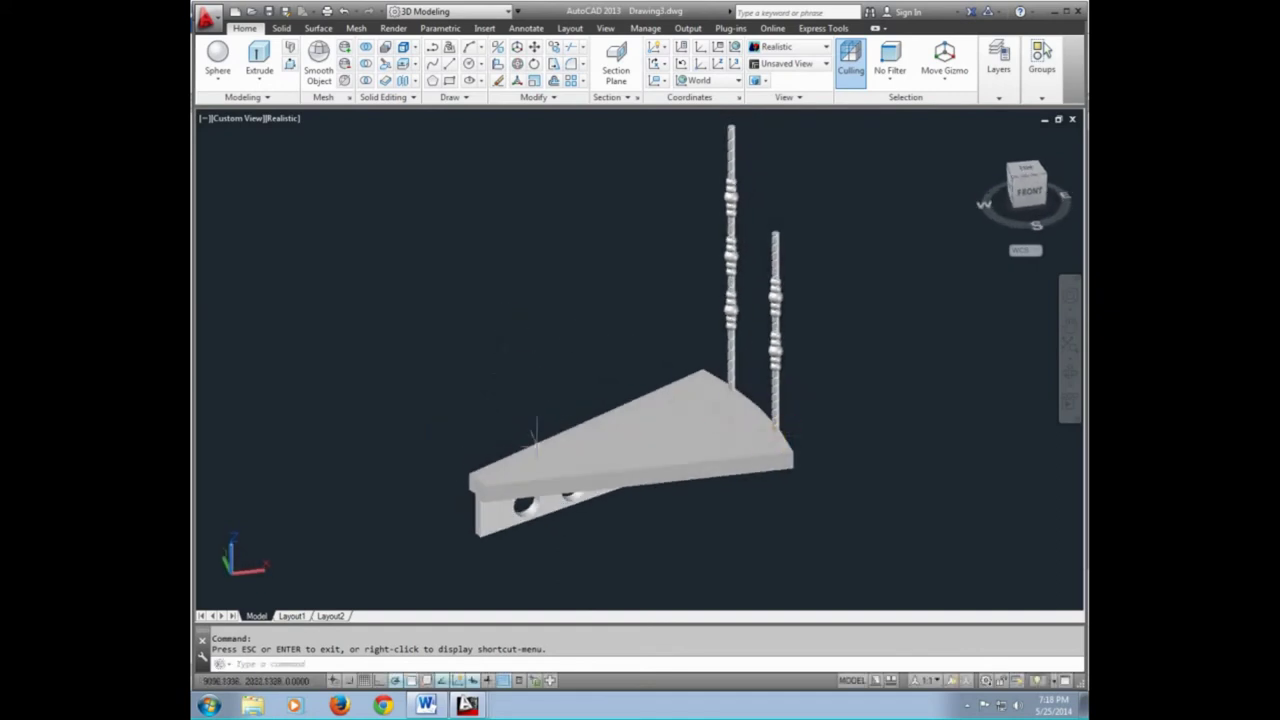
Orbit and zoom around the slab once more, then start the Fillet command
scroll(625, 455, "up", 3)
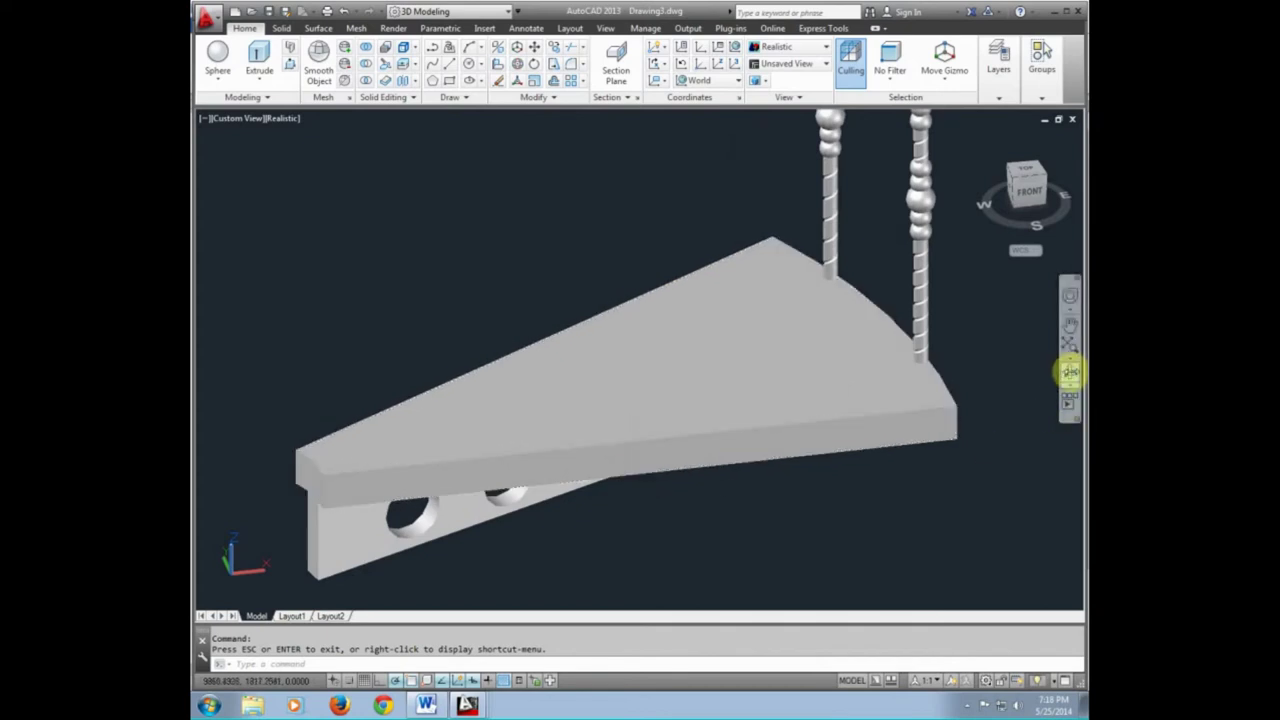
left_click(1068, 375)
mouse_move(749, 457)
left_mouse_down()
mouse_move(752, 440)
mouse_move(763, 457)
left_mouse_up()
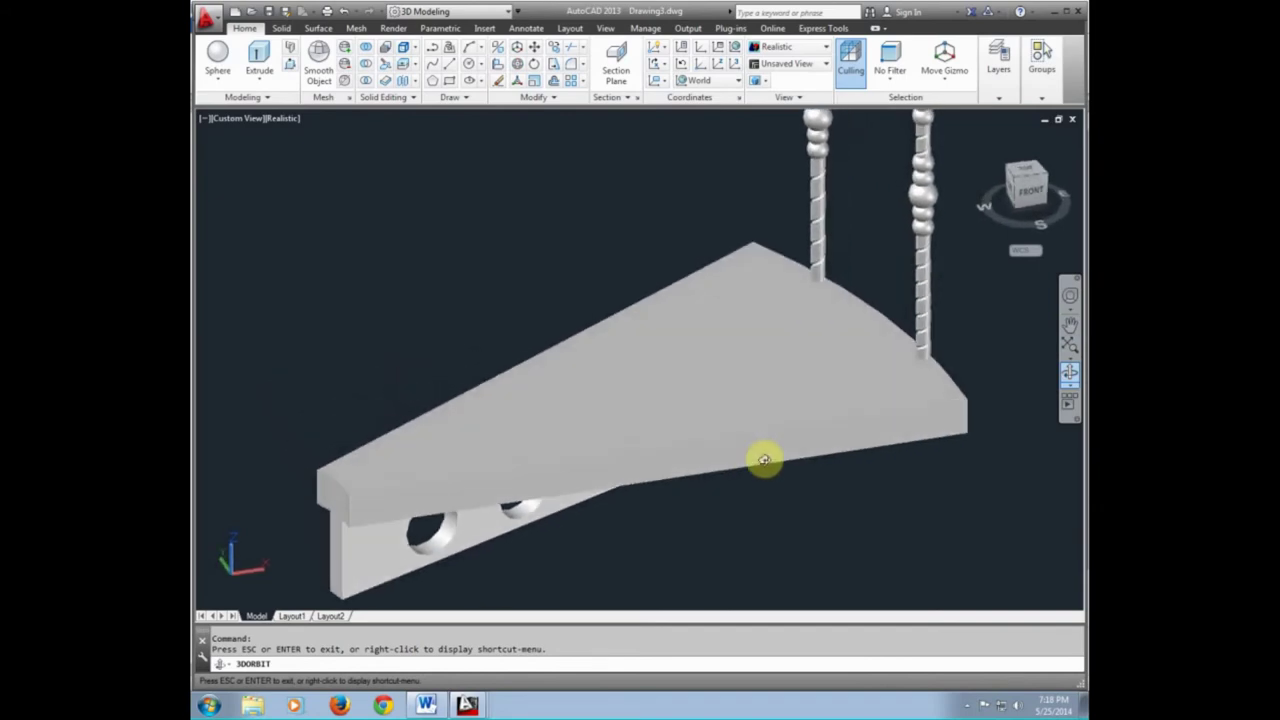
key("Escape")
key("Escape")
scroll(737, 428, "up", 2)
scroll(727, 420, "up", 1)
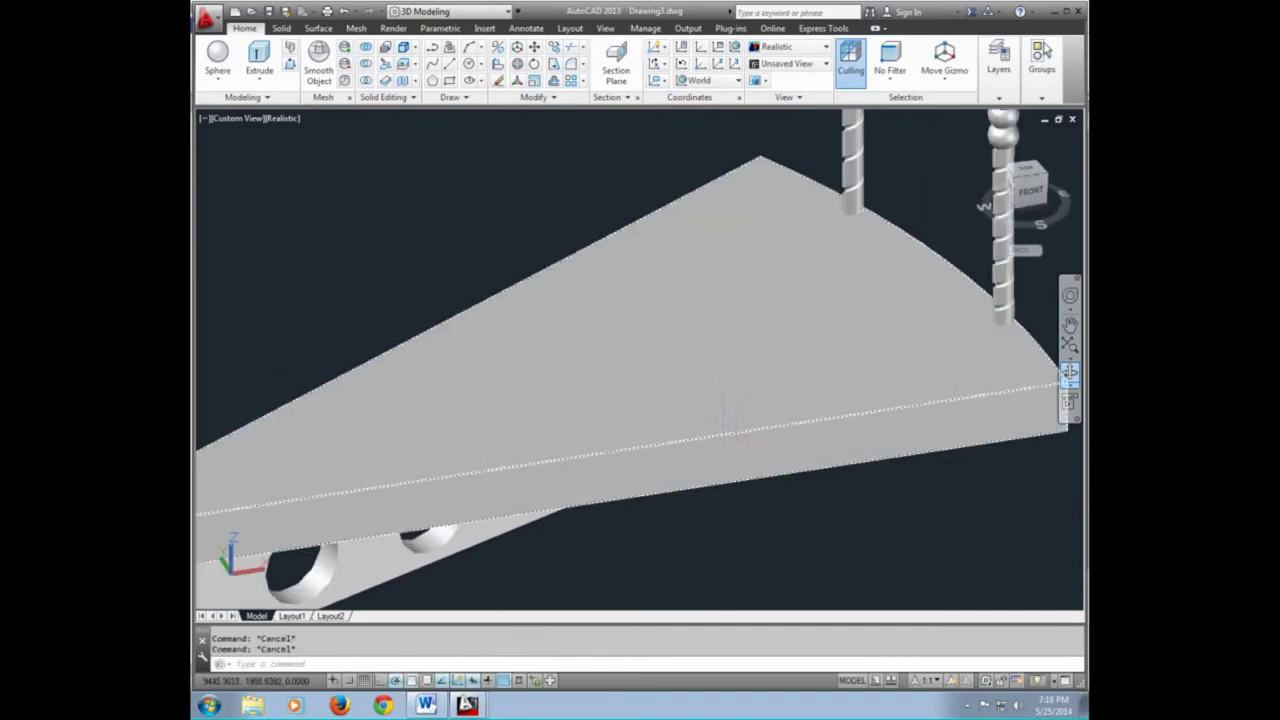
scroll(740, 428, "down", 2)
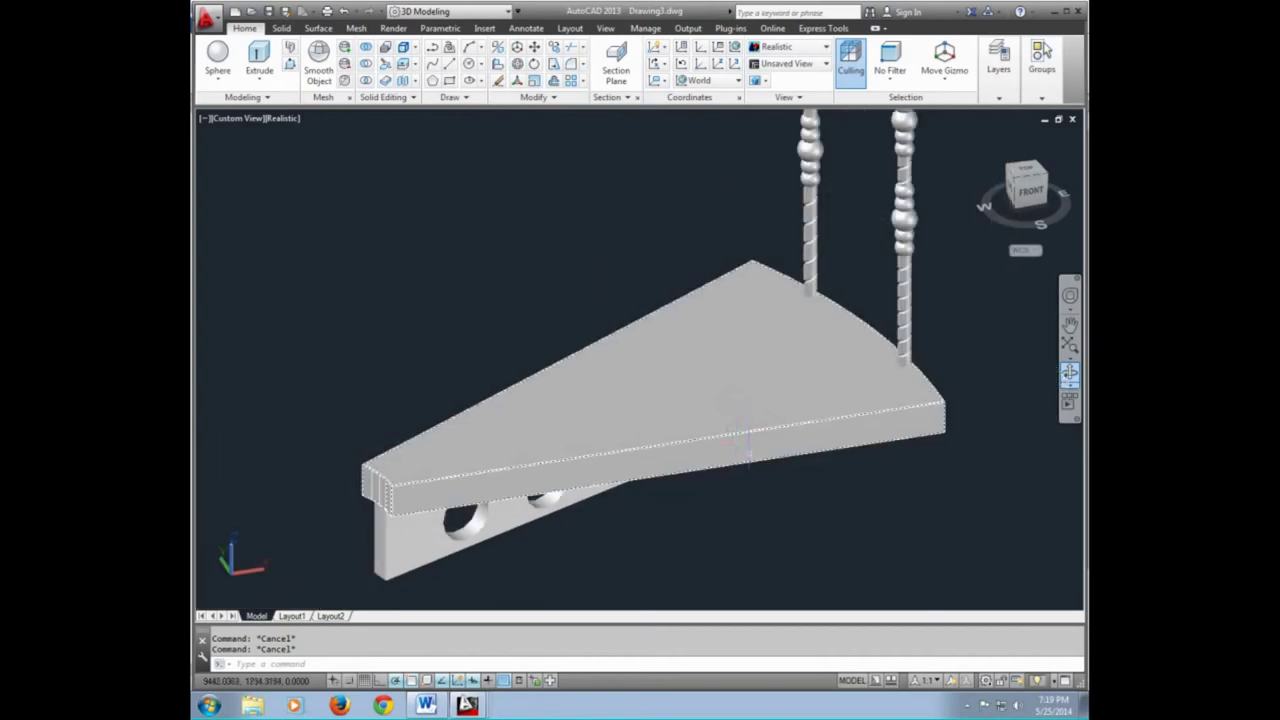
scroll(749, 428, "up", 2)
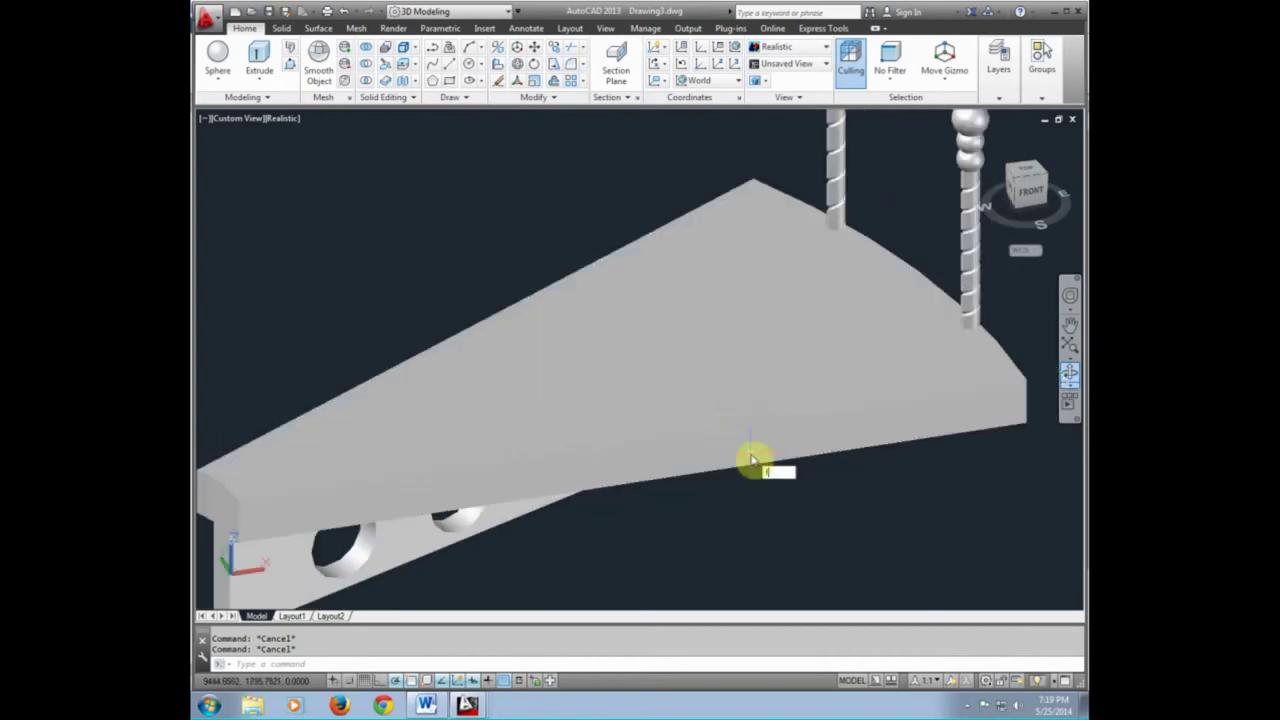
key("Return")
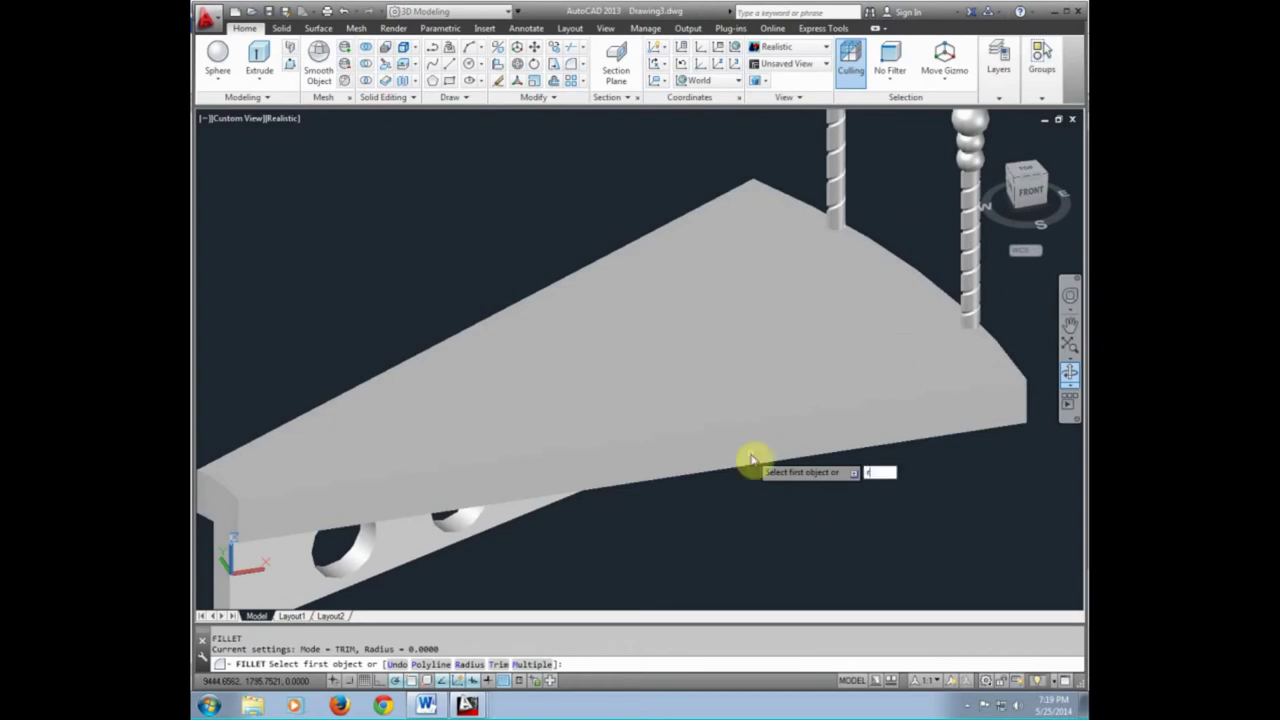
Set the fillet radius to 20 and pick the slab's front edge
key("Return")
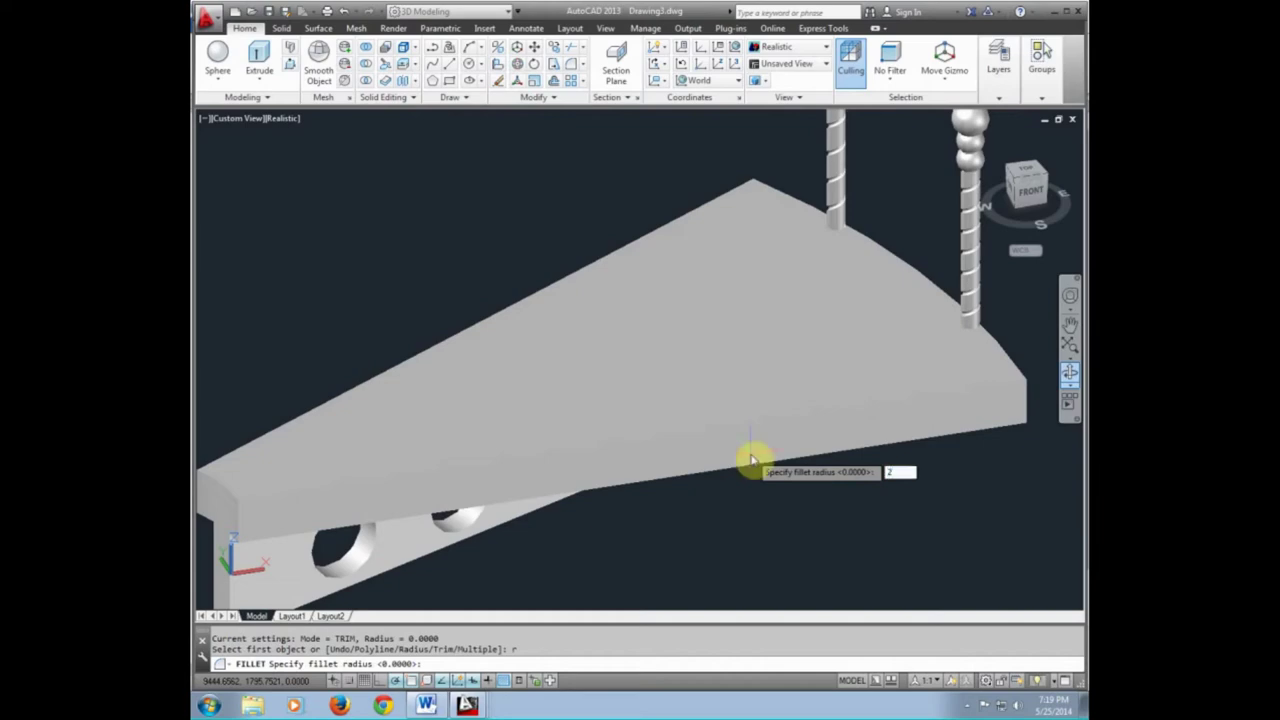
key("Return")
scroll(750, 452, "up", 3)
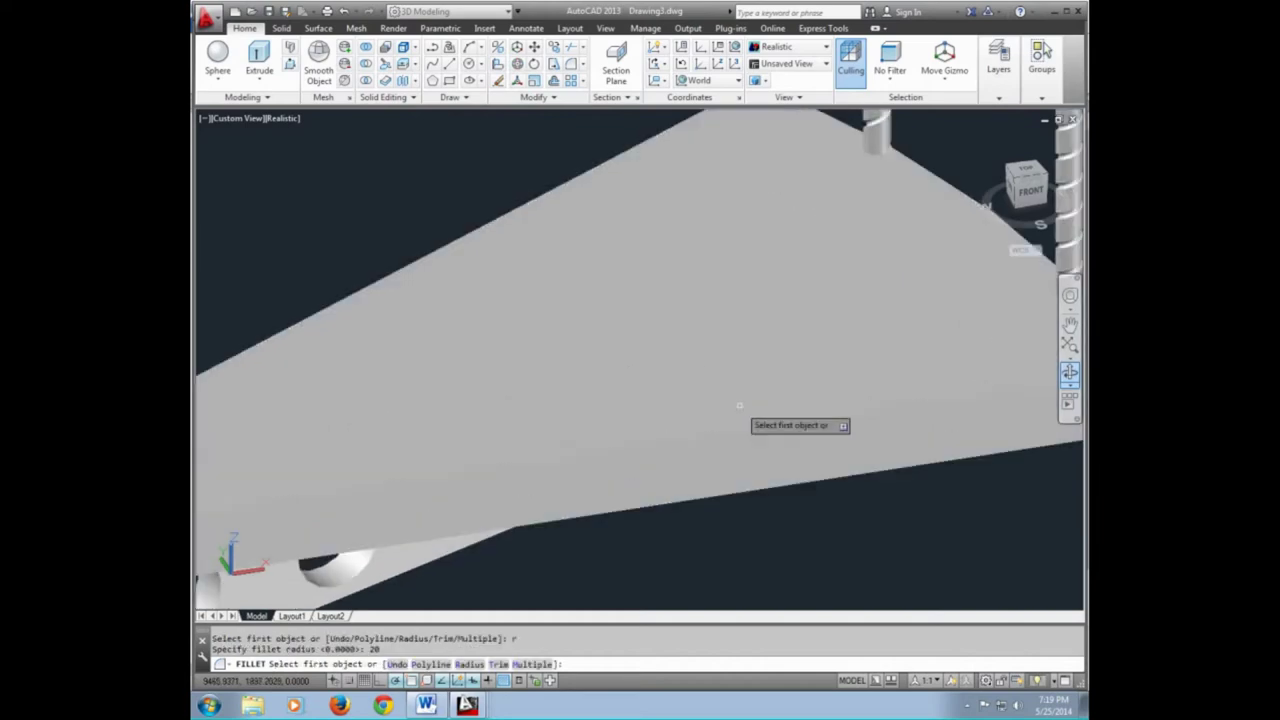
scroll(752, 450, "up", 3)
scroll(755, 449, "up", 1)
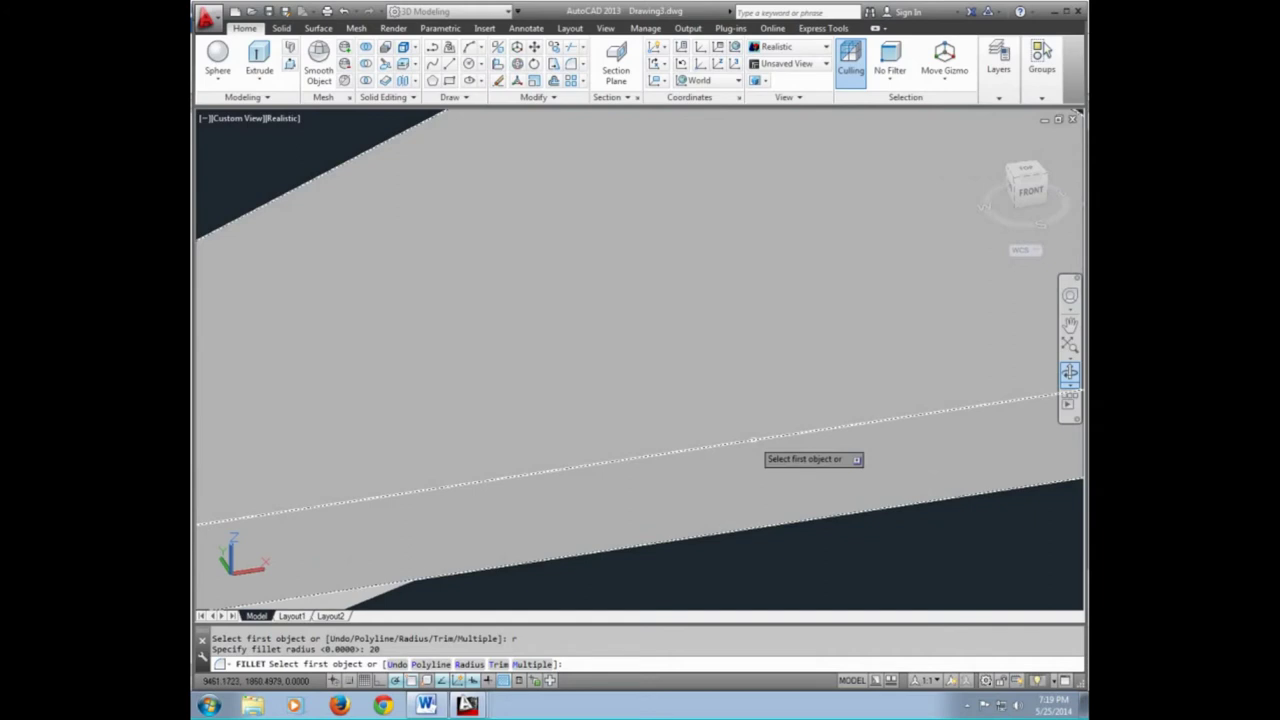
left_click(753, 439)
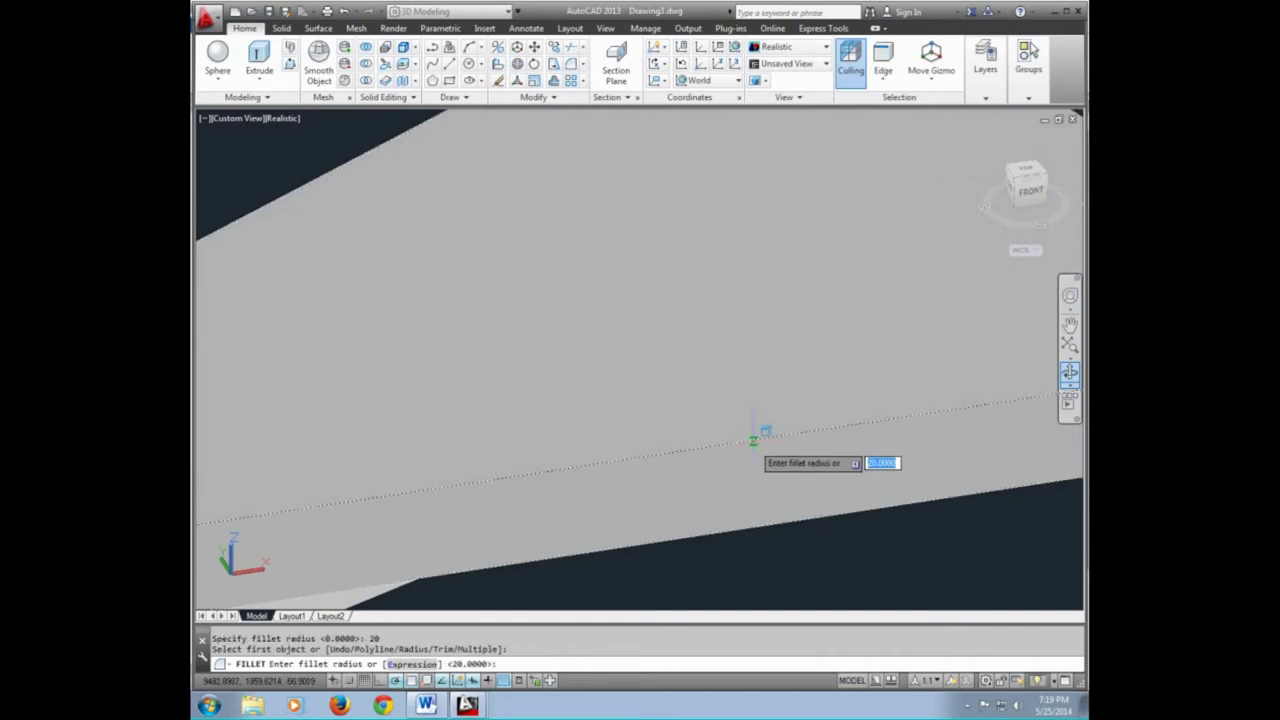
scroll(760, 440, "down", 2)
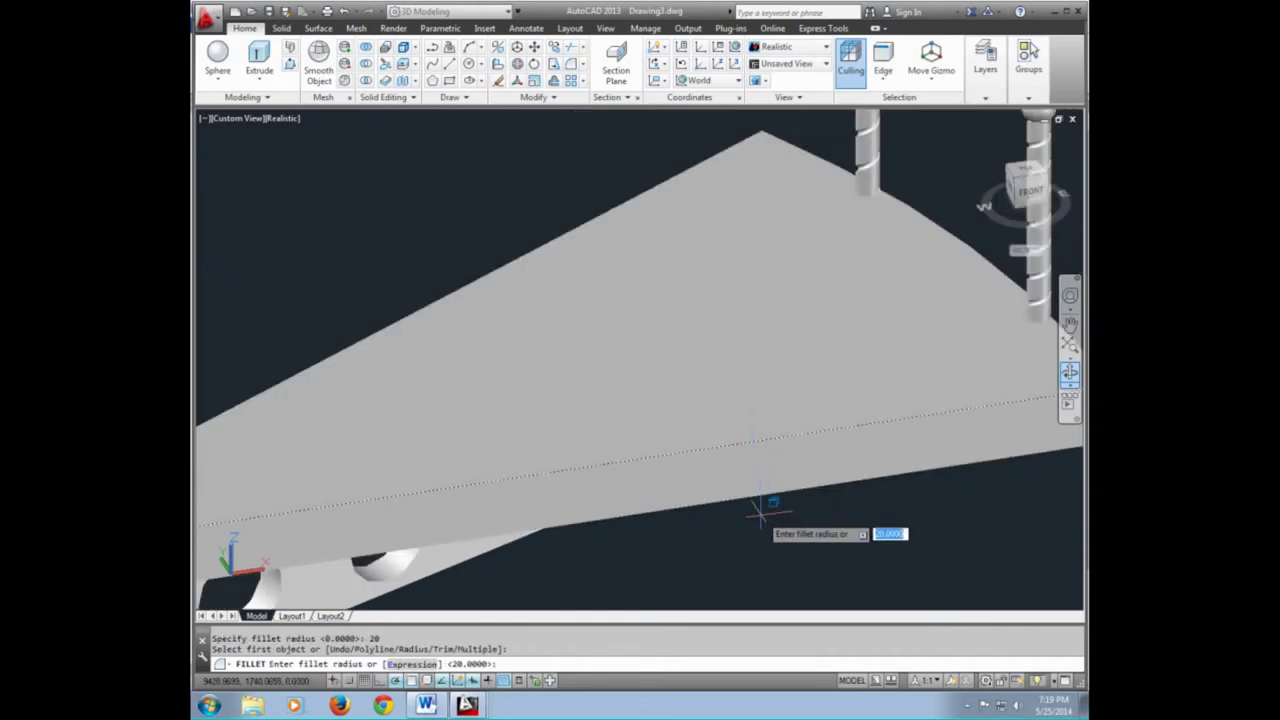
key("Return")
Chain-select the slab's lower front, top slanted and last edges and apply the radius-20 fillet
scroll(760, 514, "down", 3)
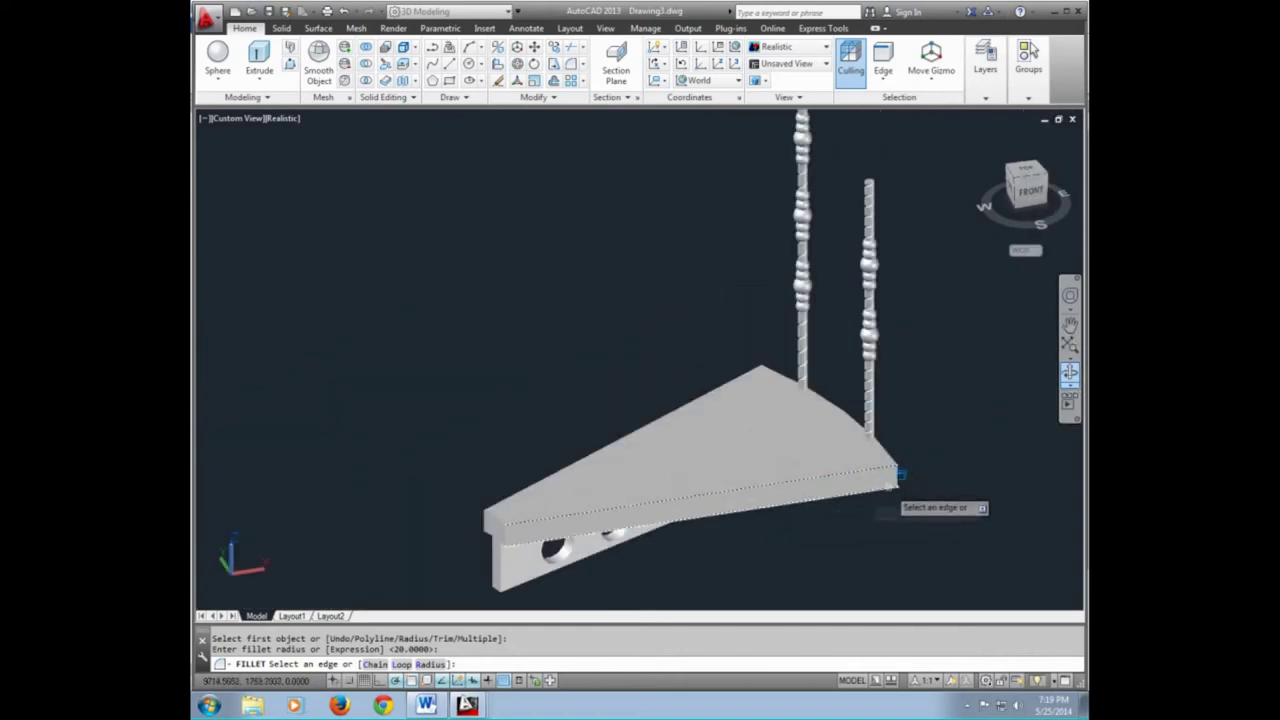
scroll(817, 475, "up", 1)
type("c")
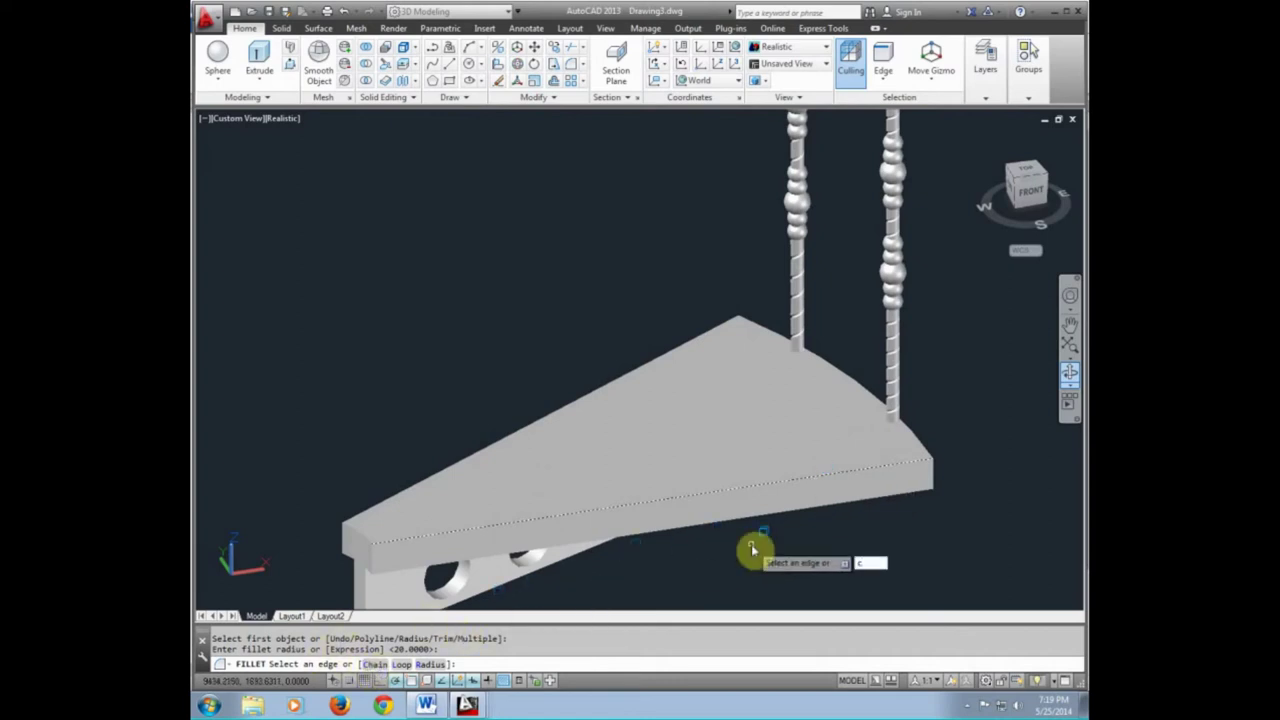
key("Return")
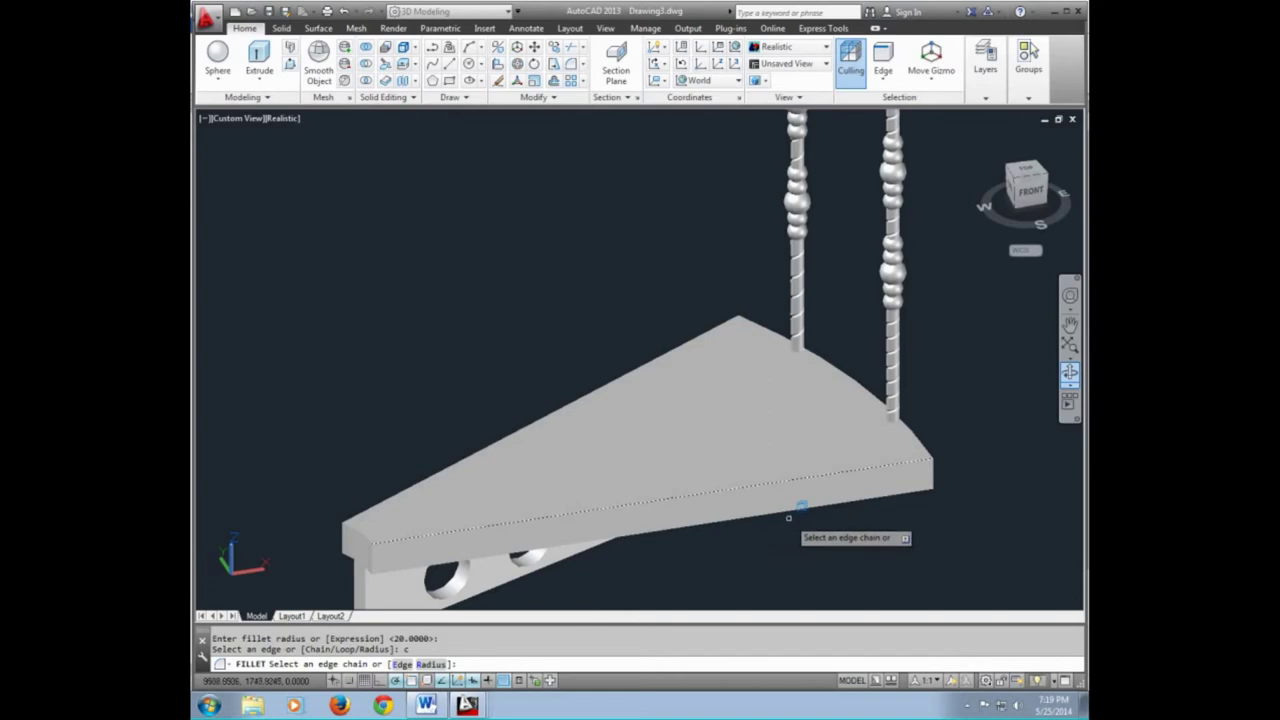
scroll(948, 469, "up", 2)
left_click(928, 487)
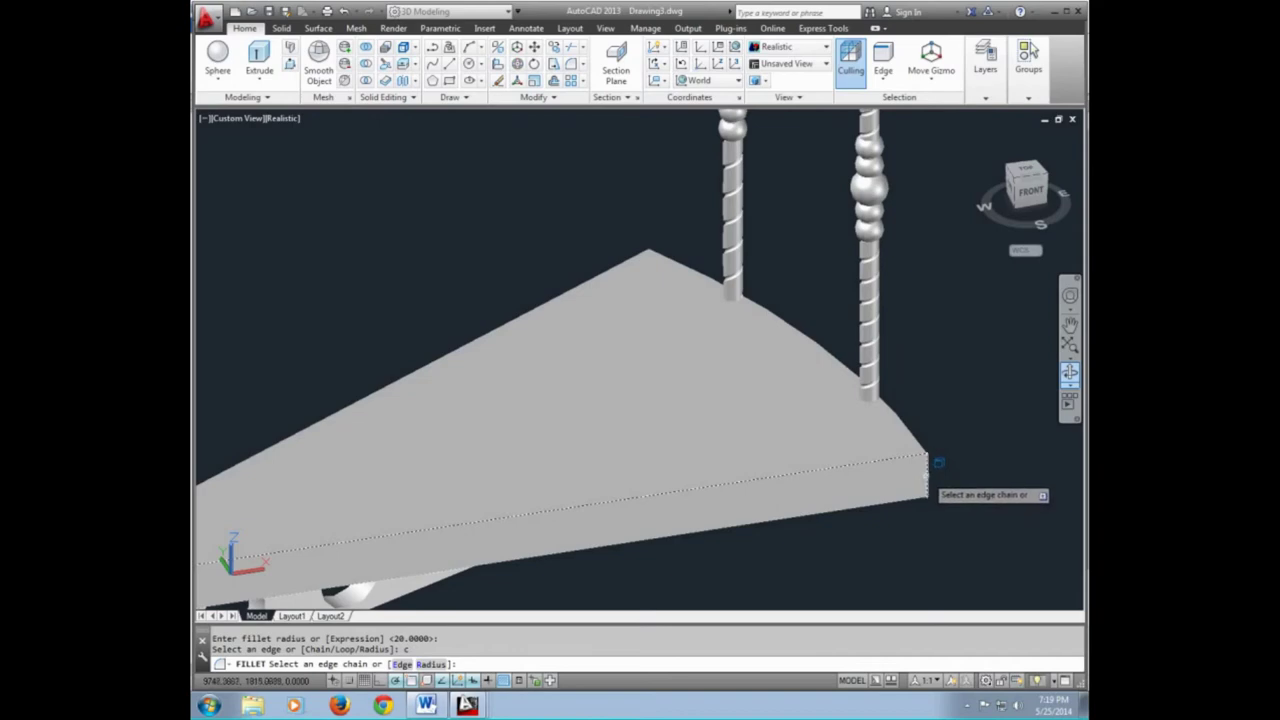
left_click(836, 488)
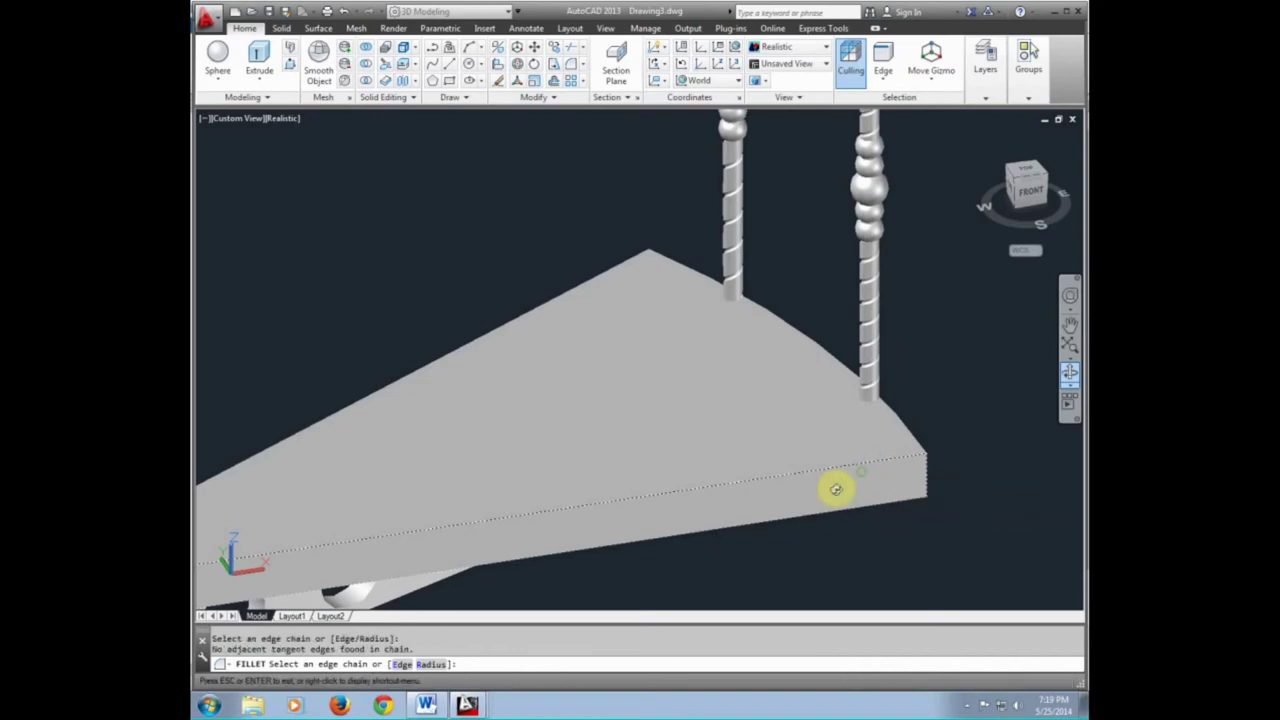
mouse_move(836, 488)
middle_mouse_down("shift")
mouse_move(703, 463)
mouse_move(591, 420)
mouse_move(527, 460)
middle_mouse_up("shift")
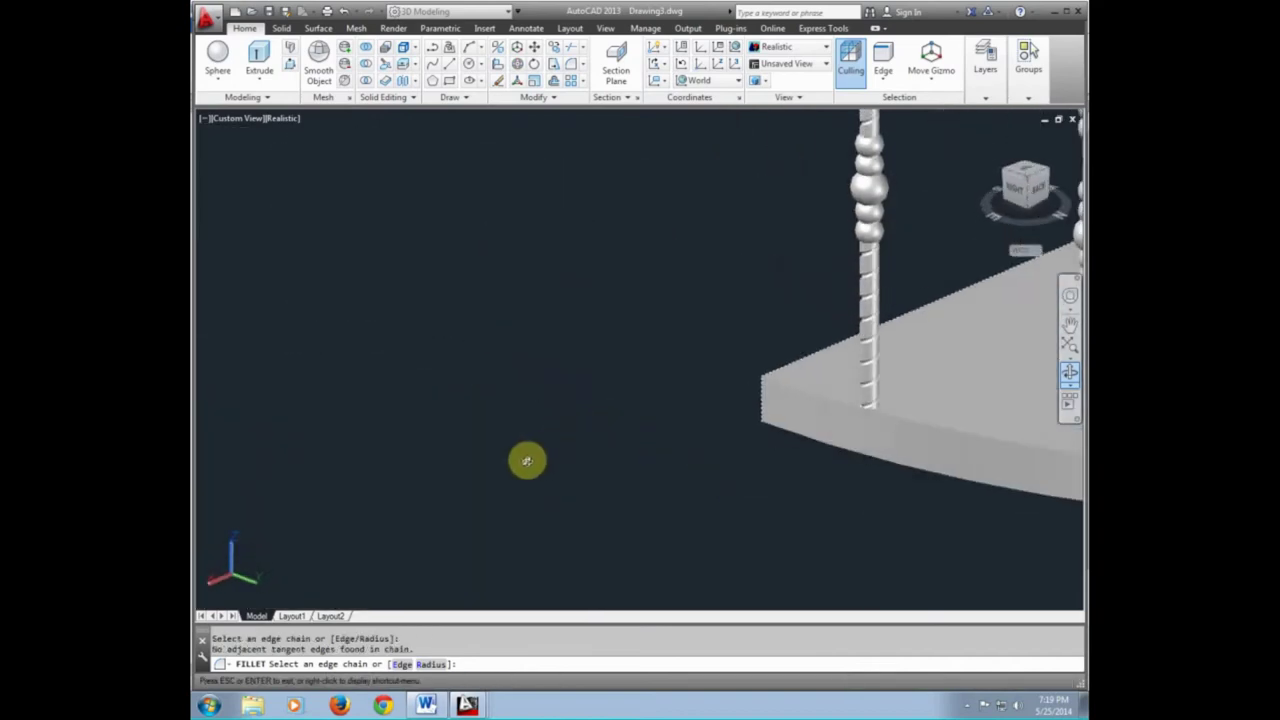
scroll(720, 460, "down", 5)
scroll(720, 460, "up", 2)
scroll(712, 452, "up", 4)
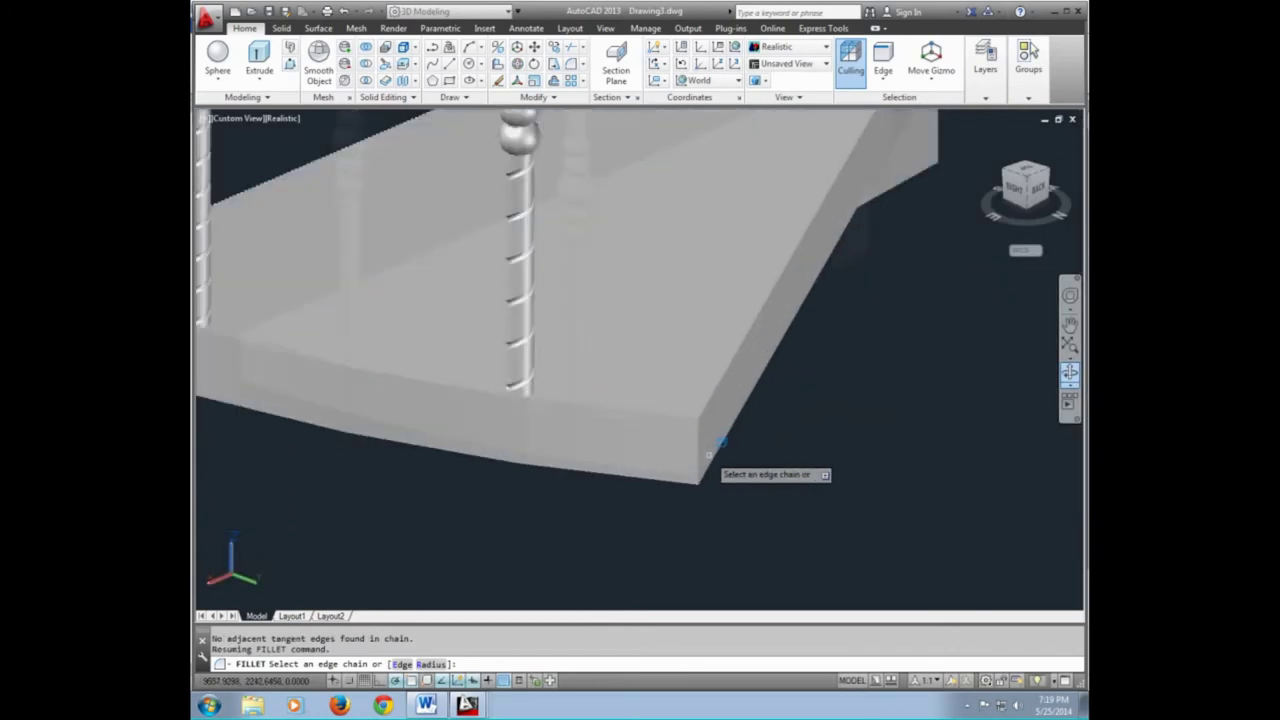
scroll(710, 452, "up", 2)
left_click(706, 428)
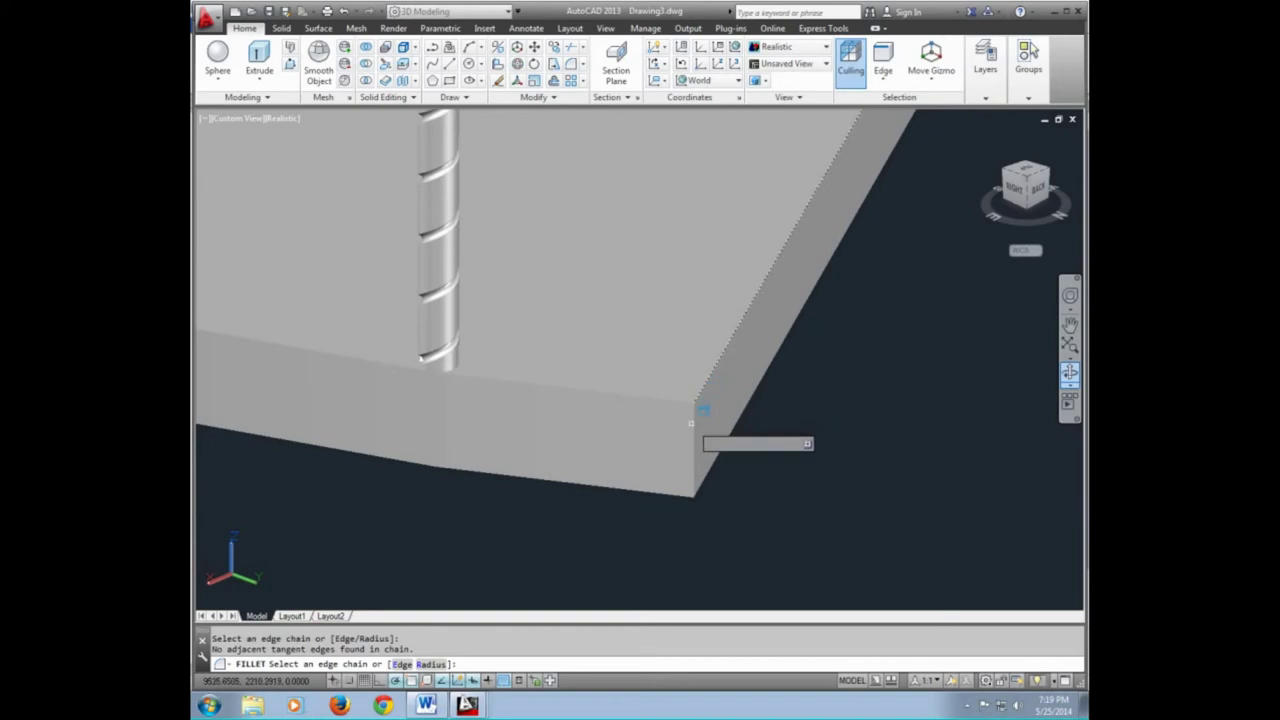
scroll(697, 415, "down", 3)
scroll(686, 403, "down", 3)
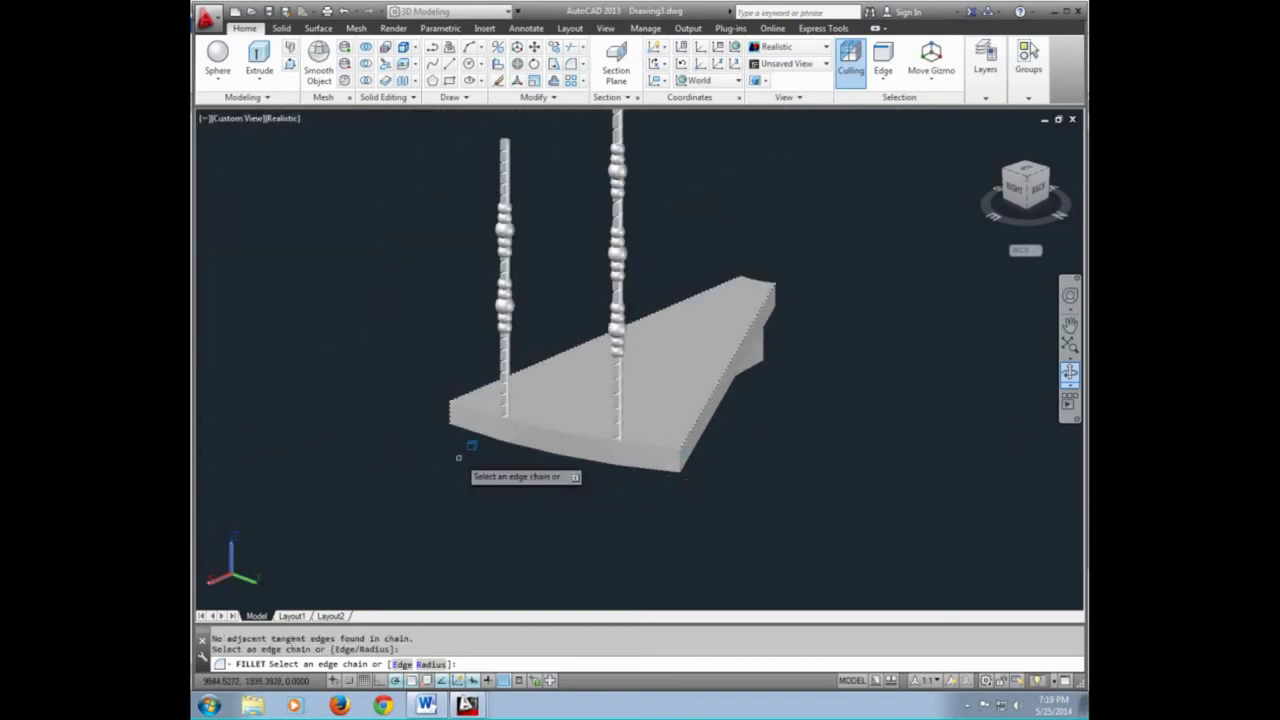
middle_click_drag(457, 449, 714, 477, "shift")
scroll(686, 466, "up", 3)
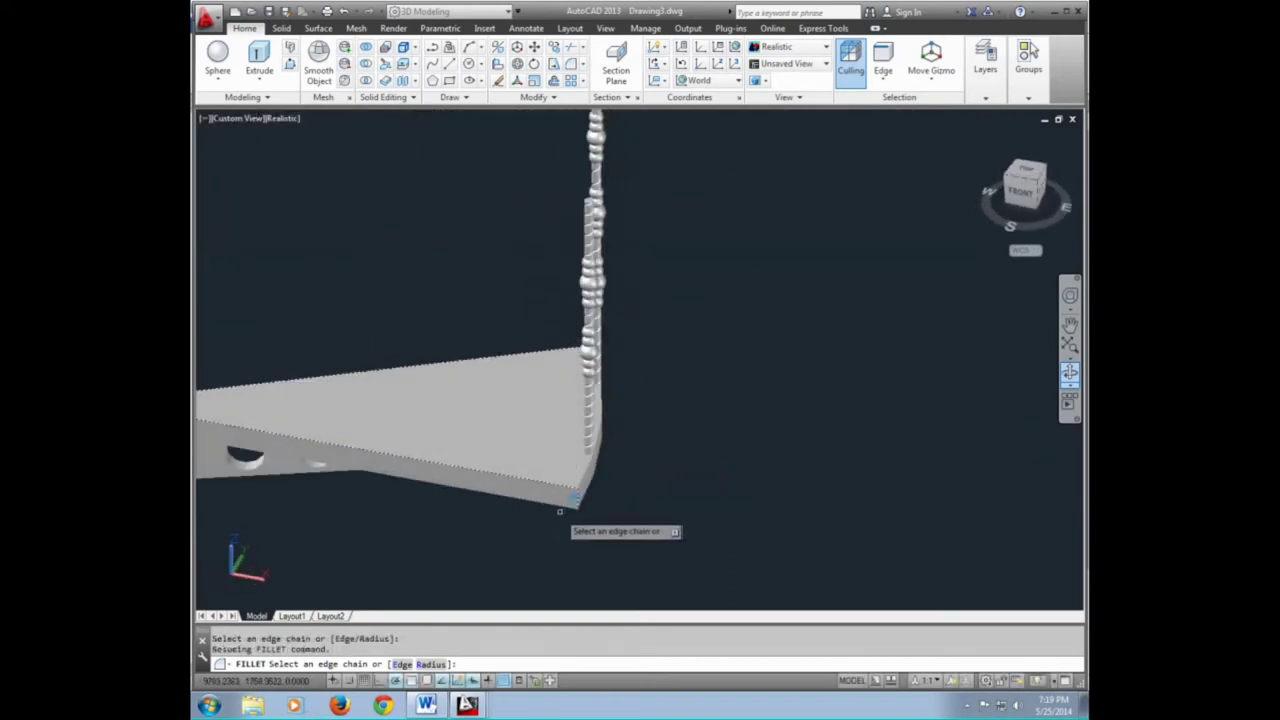
left_click(527, 512)
key("Return")
middle_click_drag(527, 512, 680, 509)
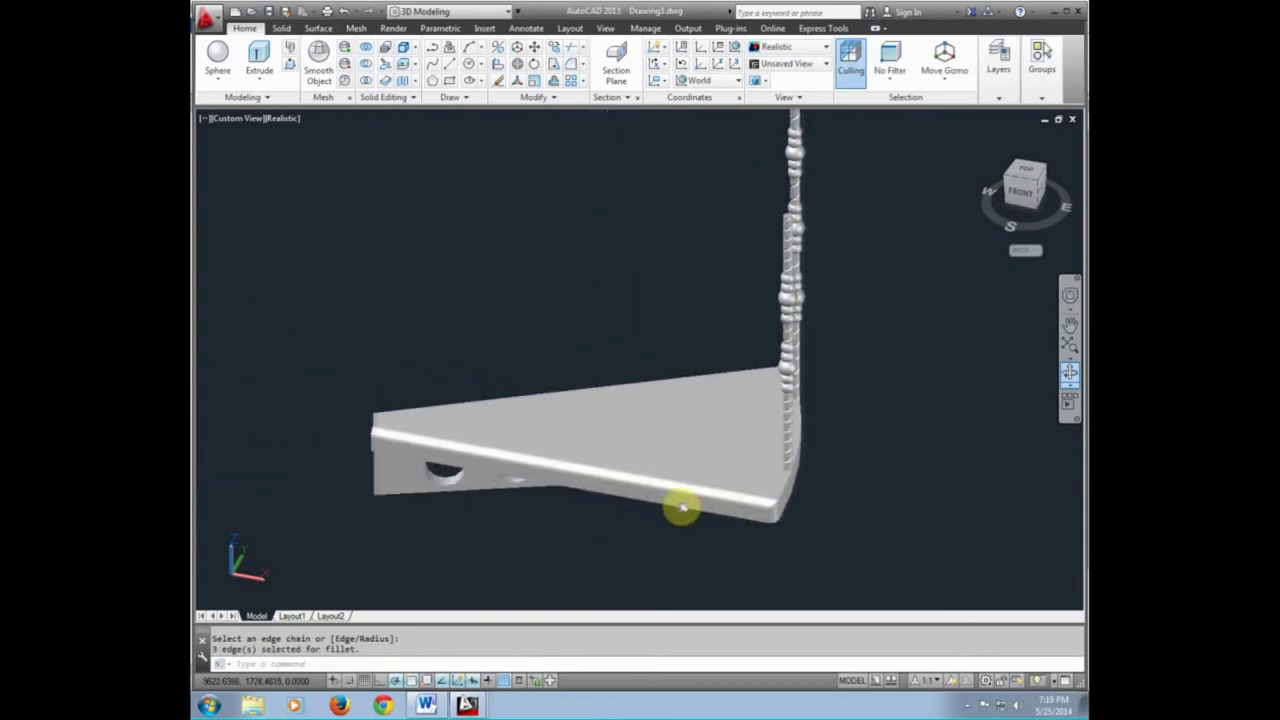
Start FILLET with a radius of 10 and pick an edge of the holed support bar
mouse_move(755, 530)
middle_mouse_down("shift")
mouse_move(782, 481)
mouse_move(751, 412)
middle_mouse_up("shift")
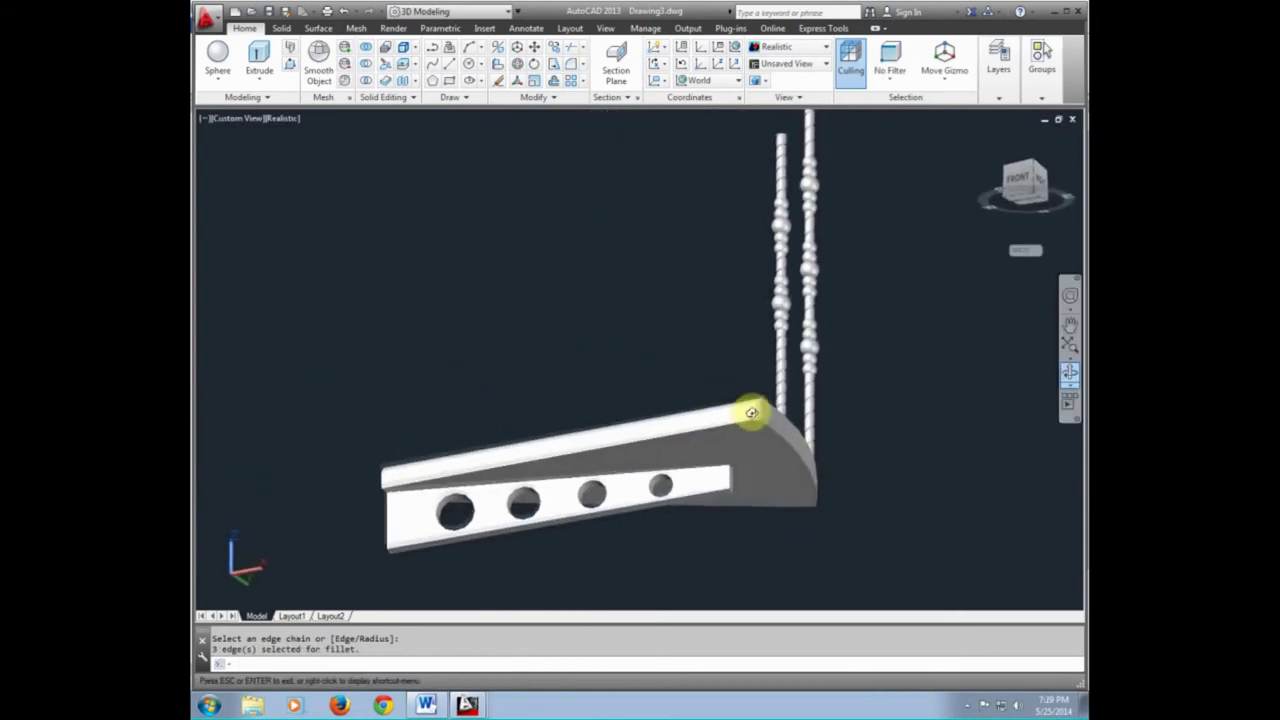
scroll(634, 500, "up", 3)
scroll(634, 500, "up", 2)
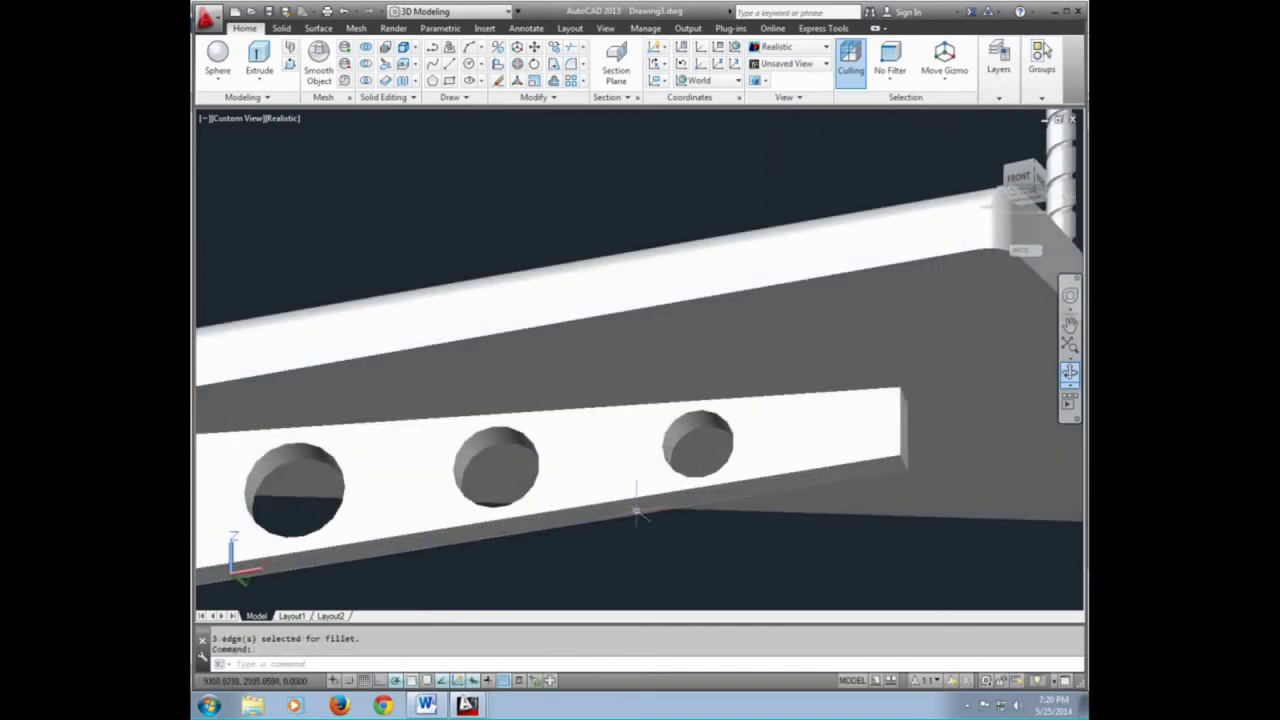
middle_click_drag(664, 506, 677, 497)
type("f")
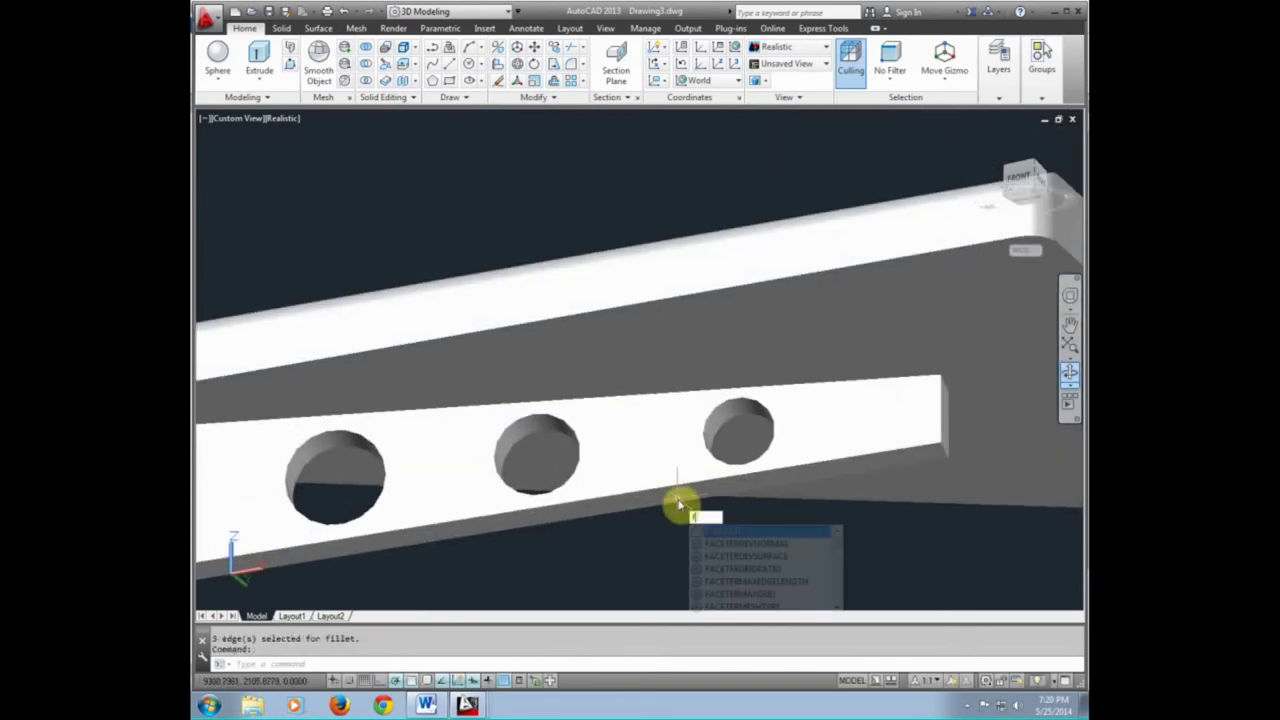
key("Return")
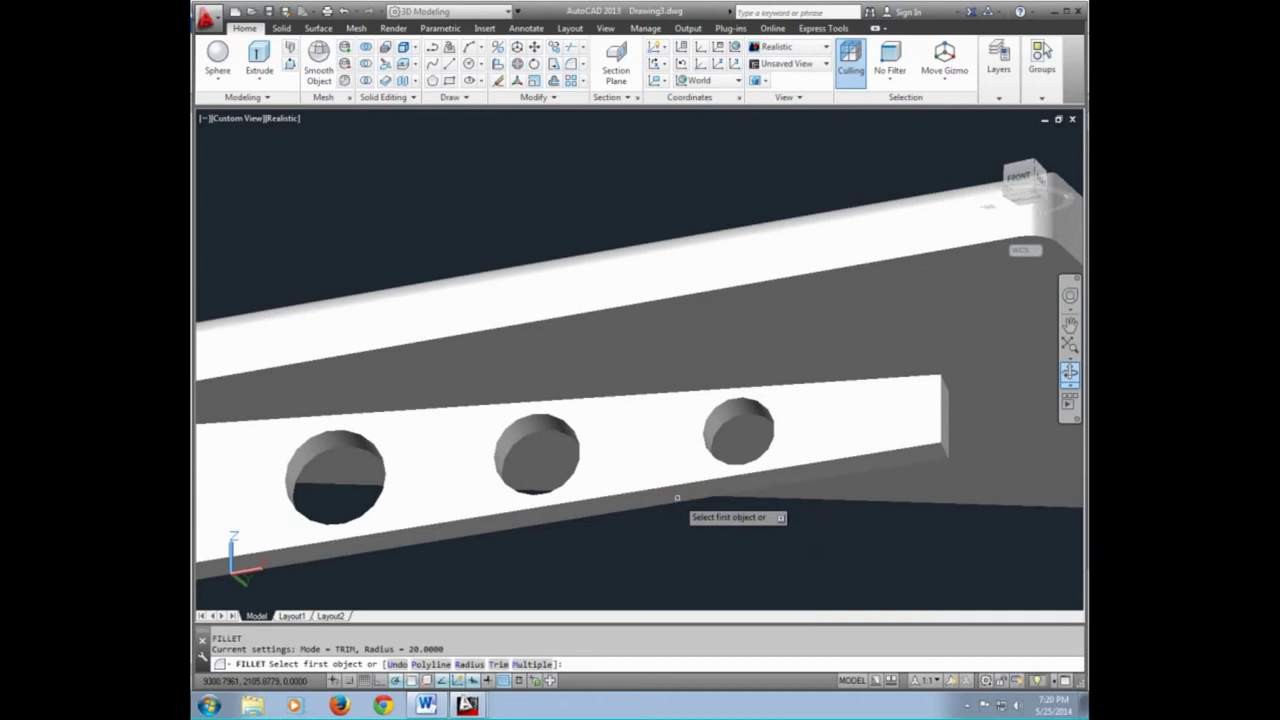
type("r")
key("Return")
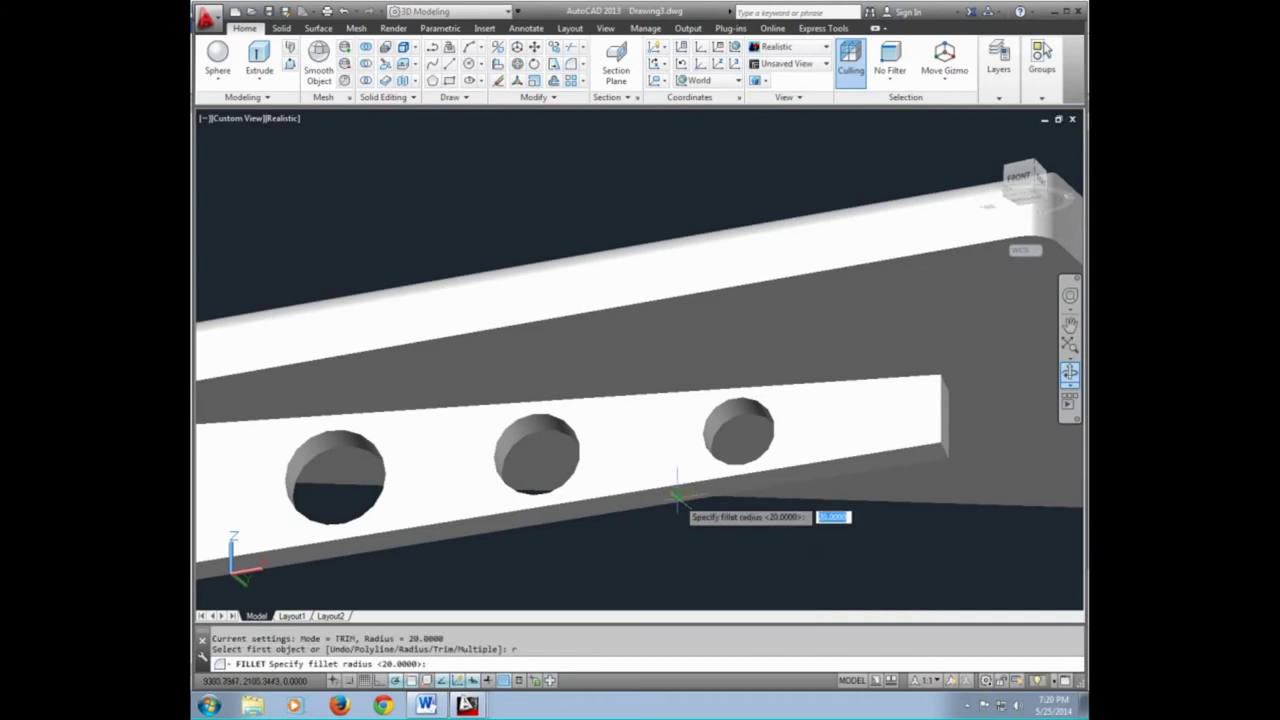
type("10")
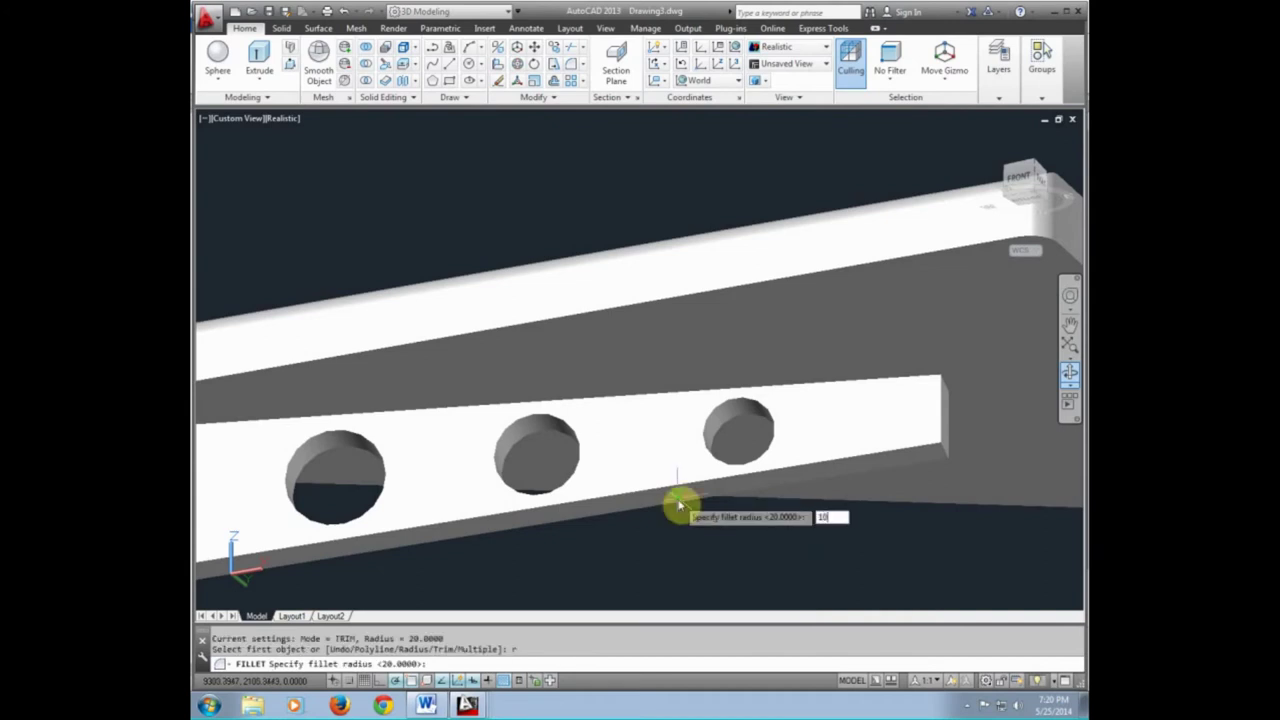
key("Return")
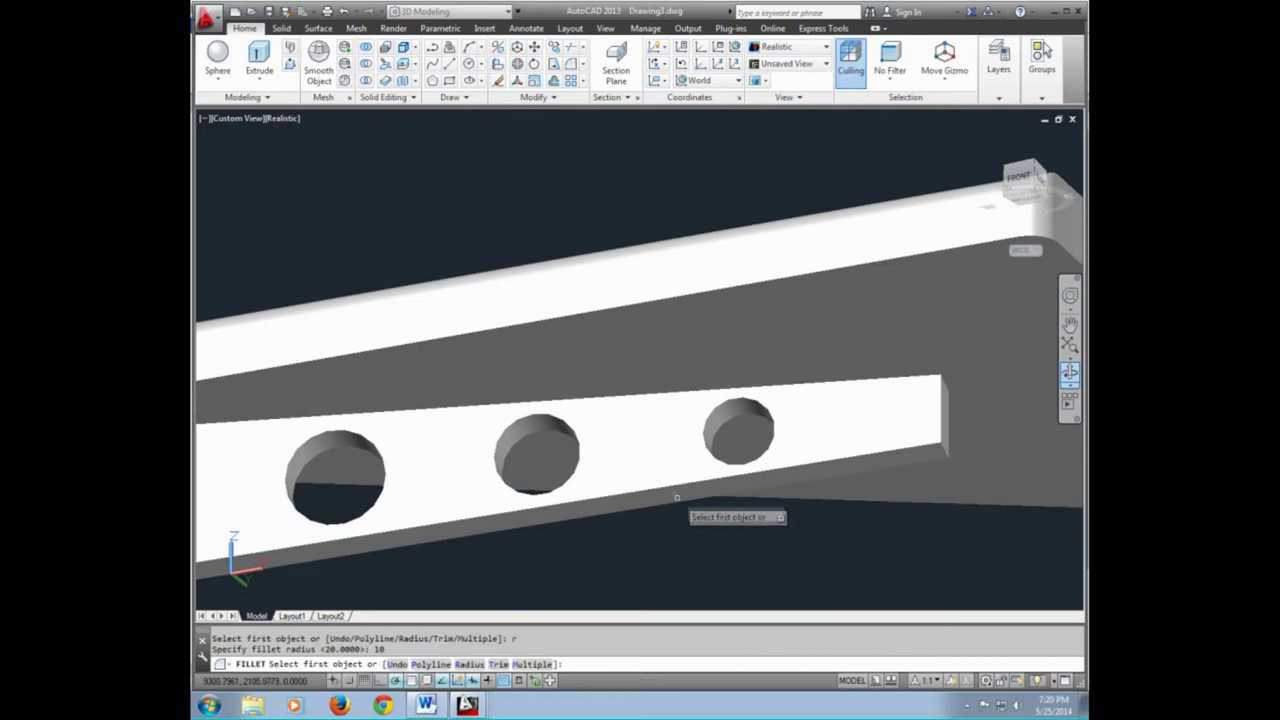
left_click(676, 497)
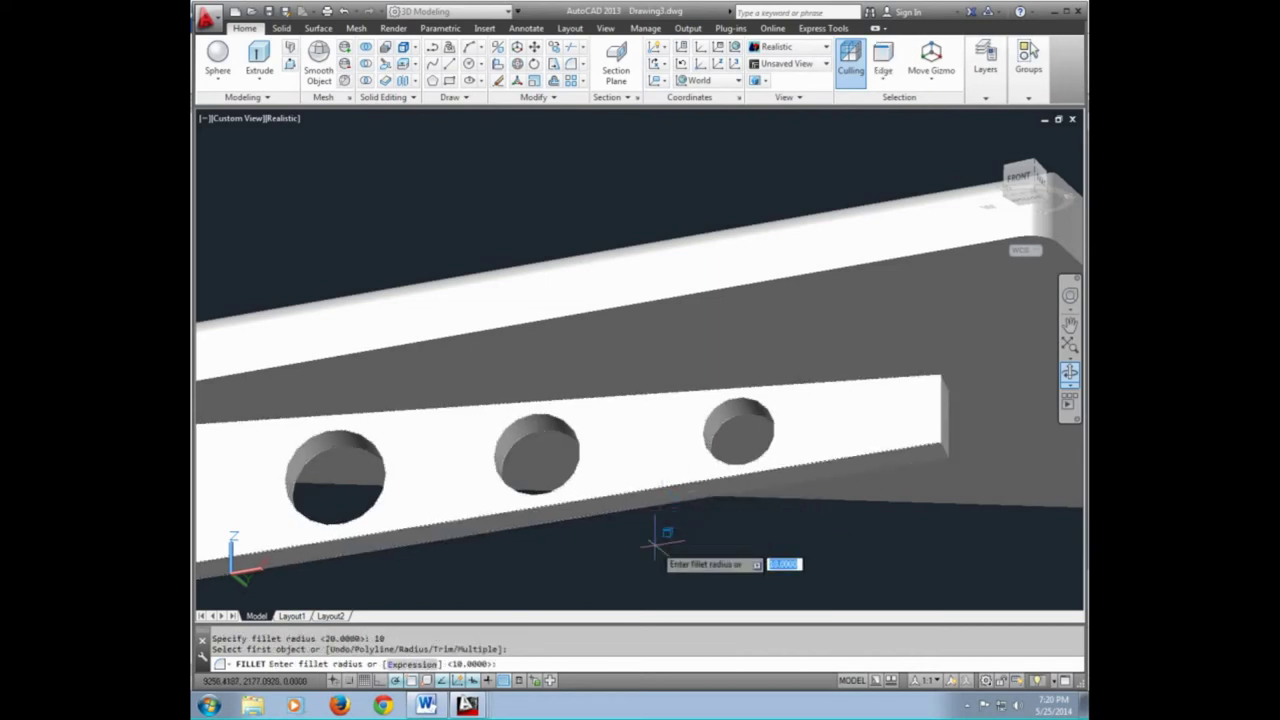
key("Return")
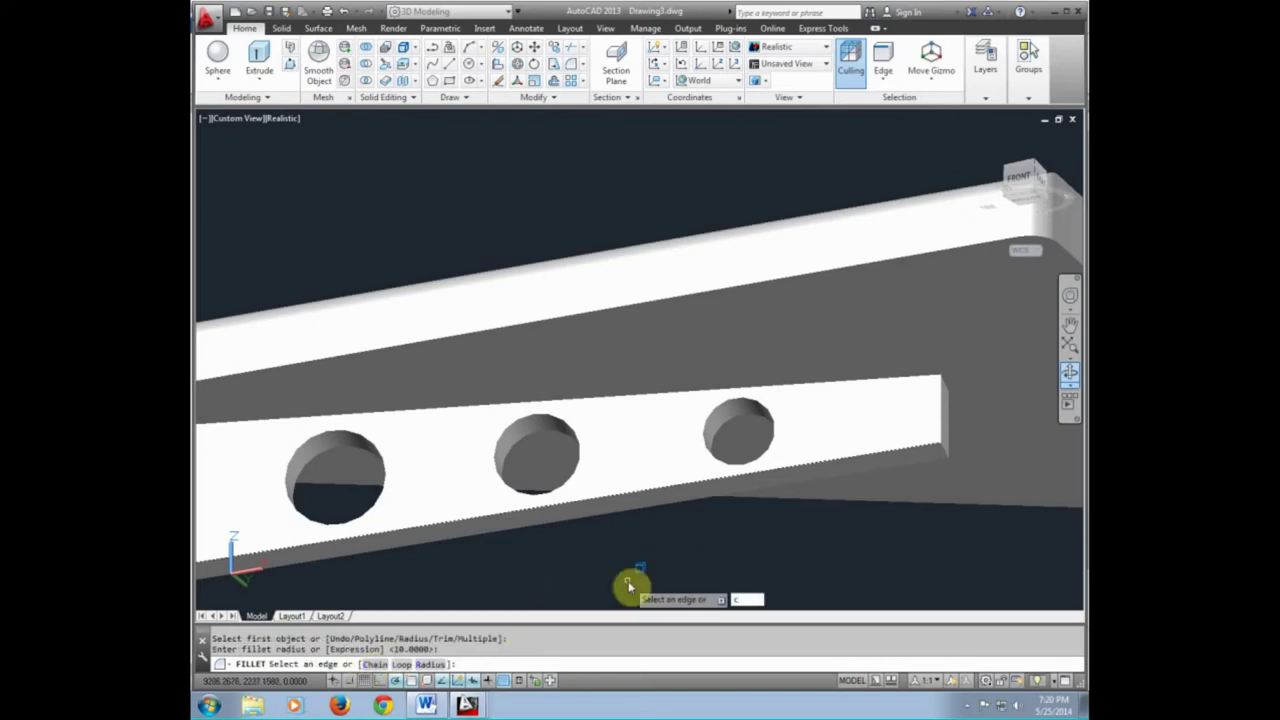
Chain-select the support bar's end edges to round five of them, then orbit to review
key("Return")
scroll(1067, 502, "up", 2)
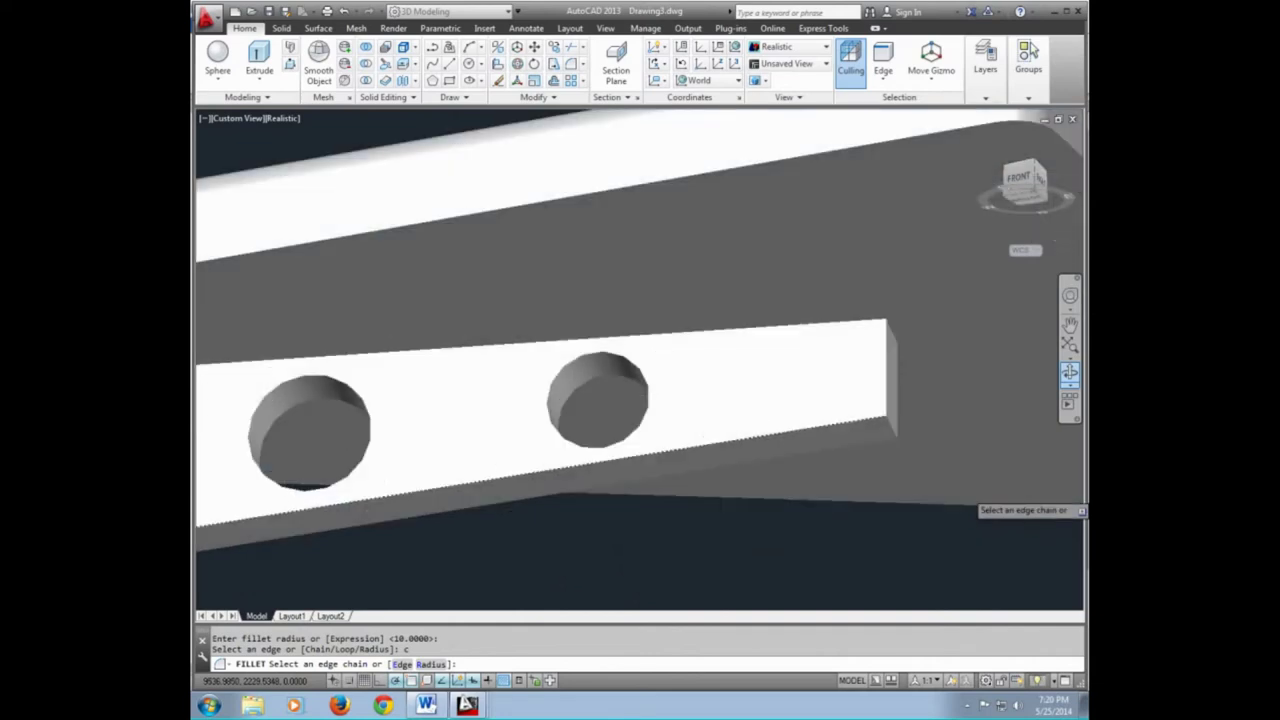
scroll(966, 500, "up", 2)
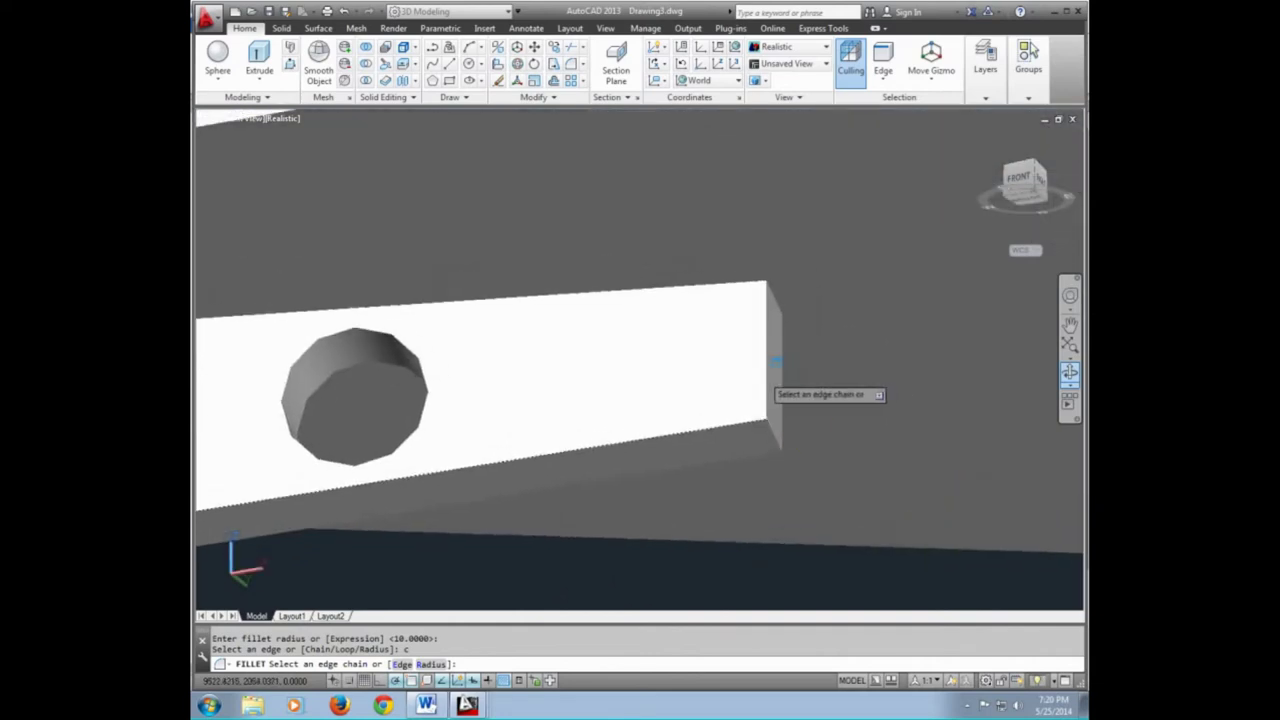
left_click(776, 360)
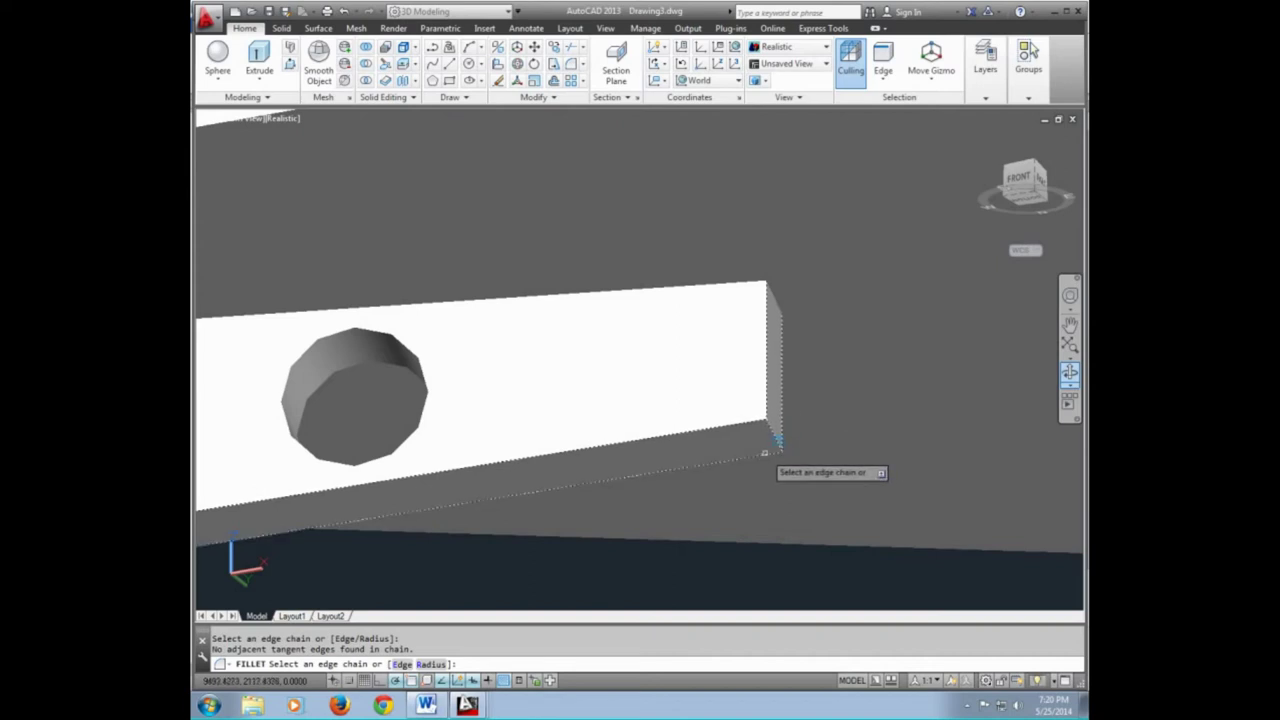
key("Return")
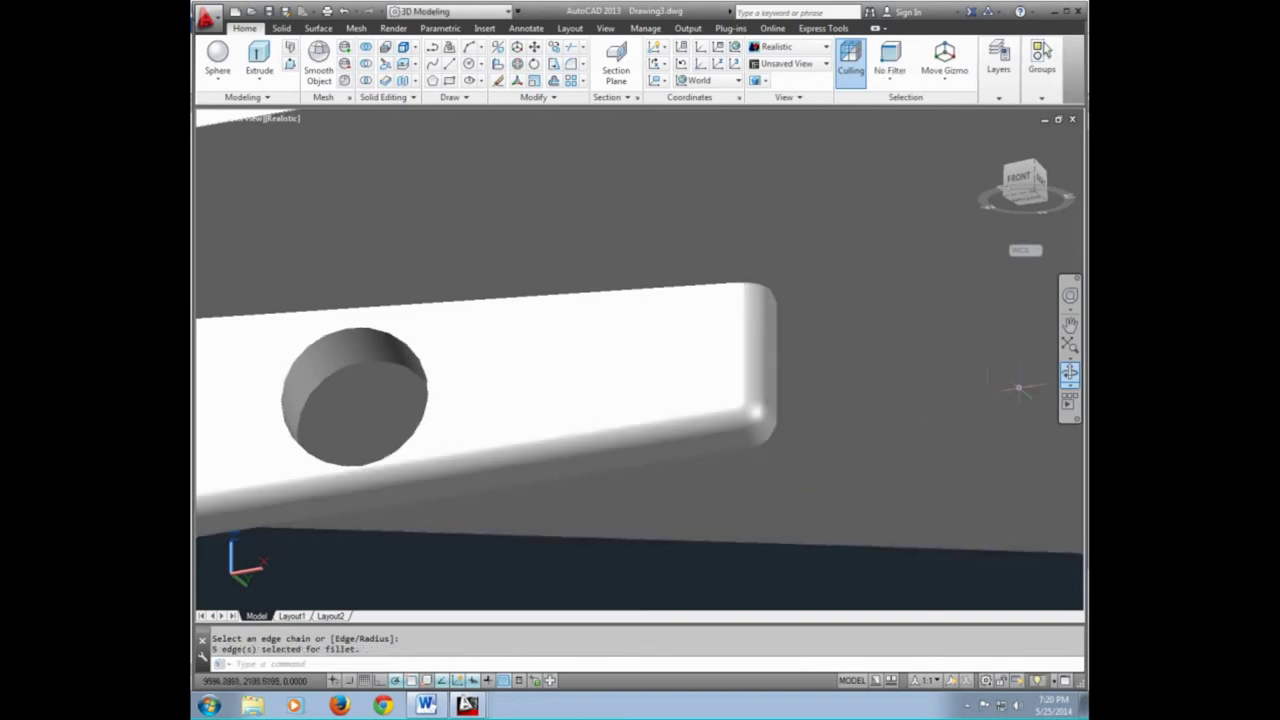
left_click(1070, 372)
mouse_move(732, 398)
left_mouse_down()
mouse_move(748, 392)
mouse_move(688, 380)
mouse_move(784, 493)
mouse_move(826, 509)
left_mouse_up()
Orbit and zoom around the finished step, support and balusters to inspect the assembly
key("Escape")
key("Escape")
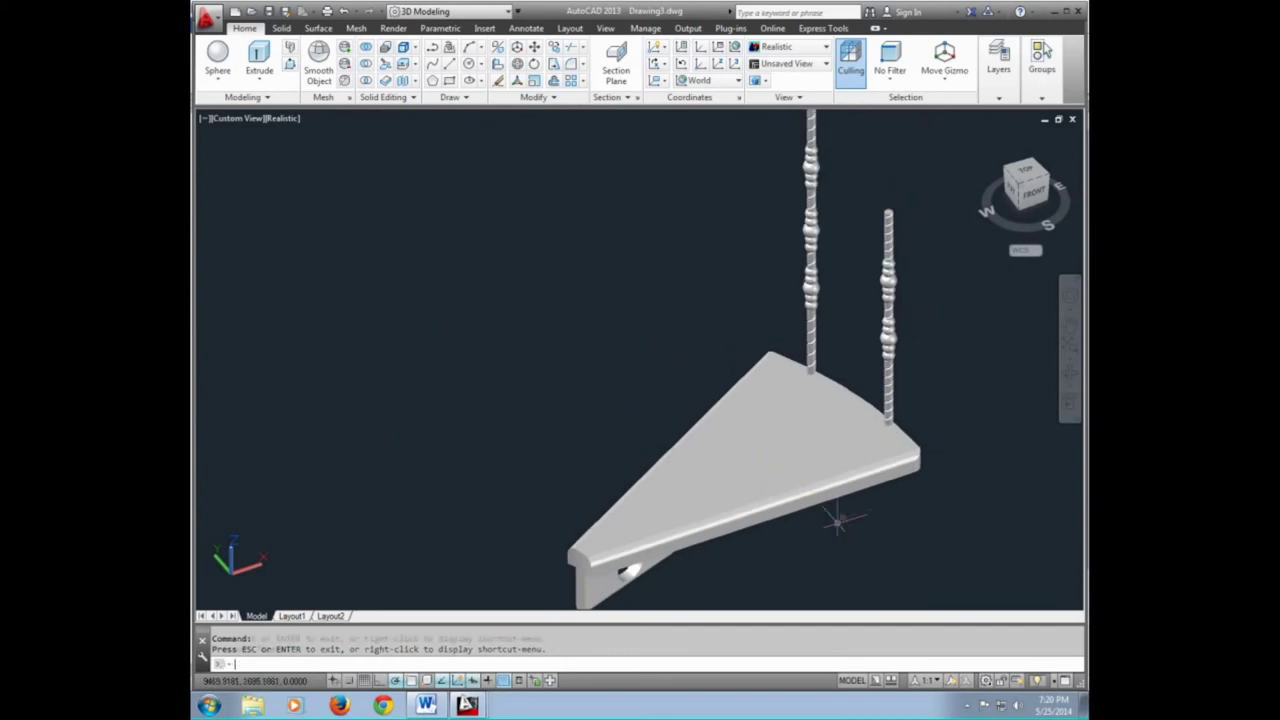
left_click(1070, 376)
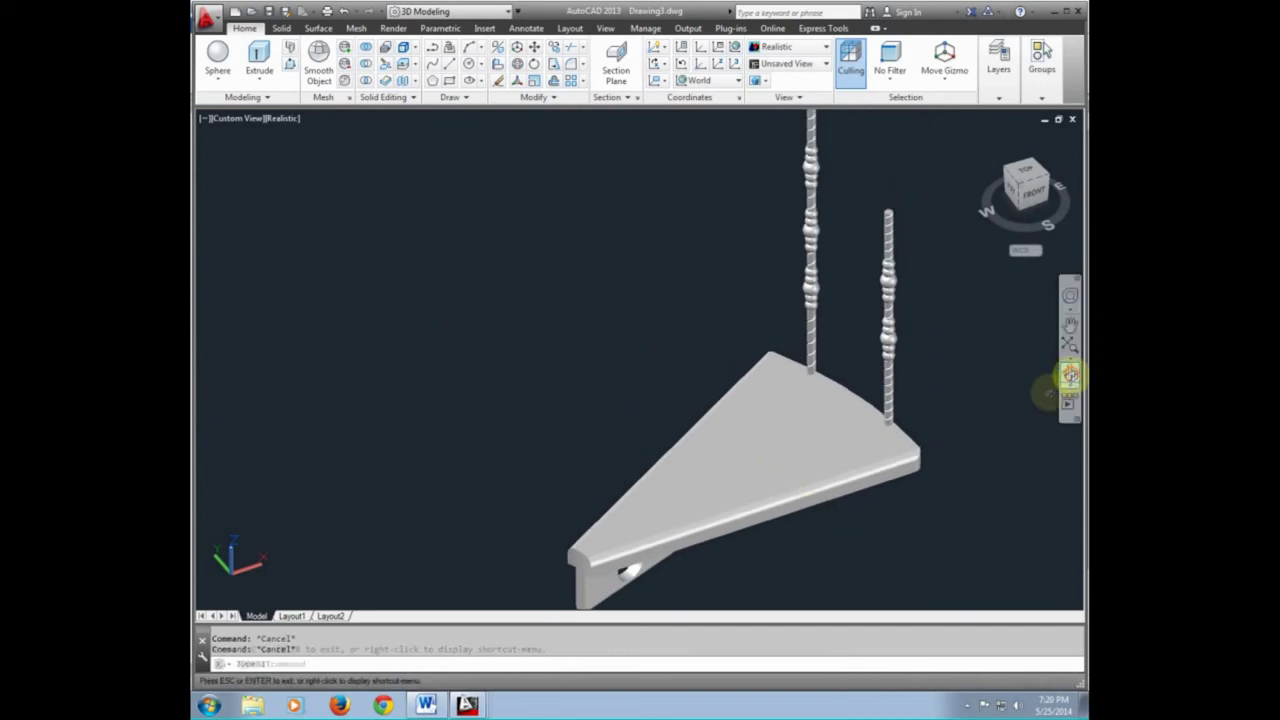
left_click_drag(866, 457, 814, 431)
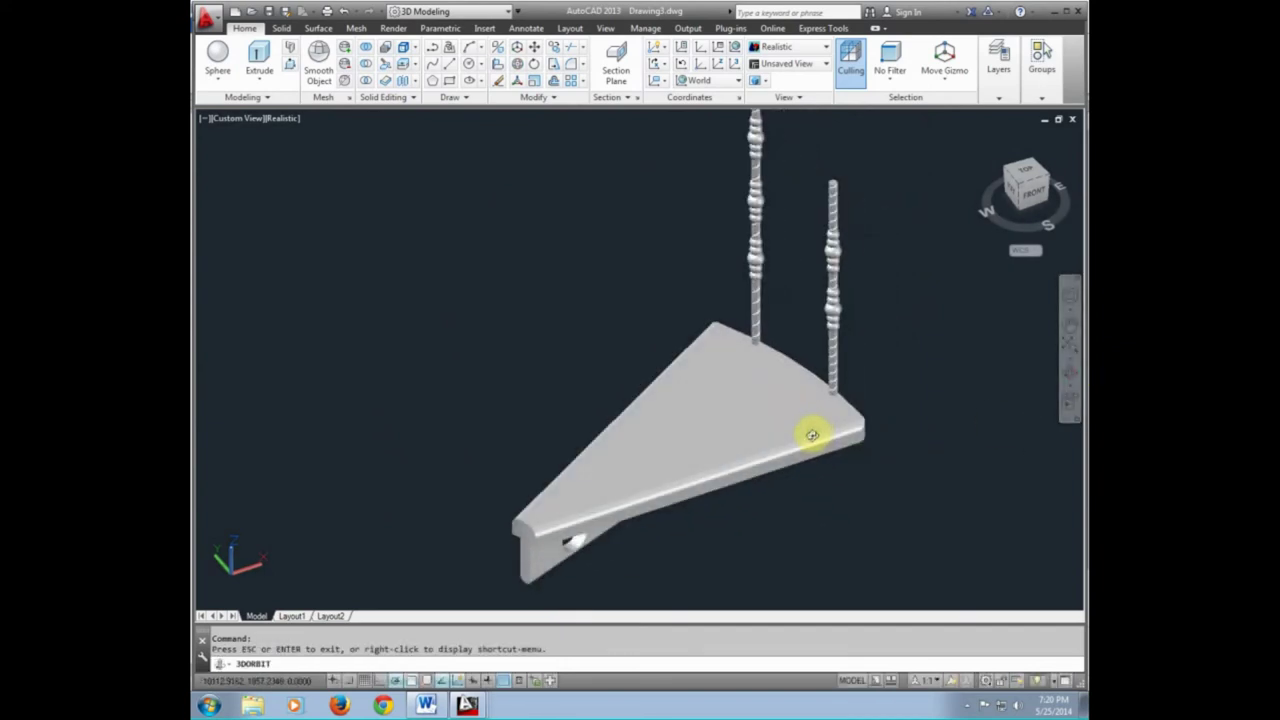
key("Escape")
key("Escape")
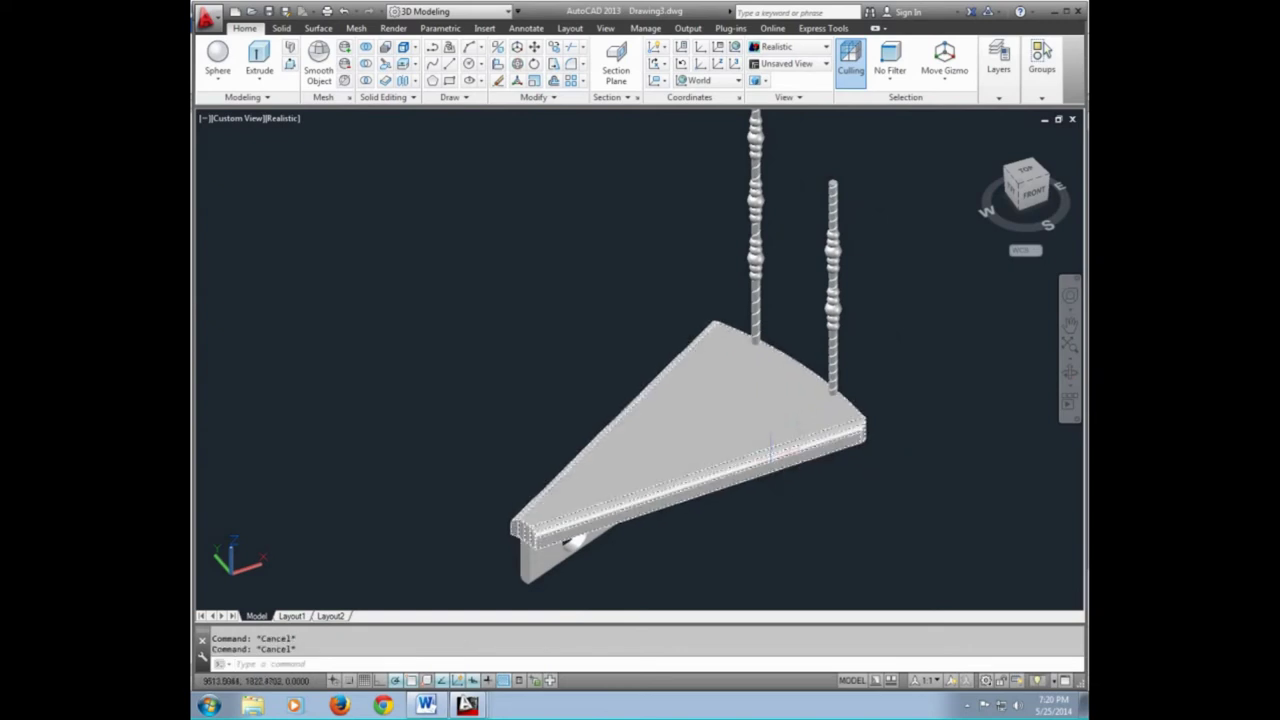
mouse_move(771, 455)
middle_mouse_down("shift")
mouse_move(766, 466)
mouse_move(755, 445)
middle_mouse_up("shift")
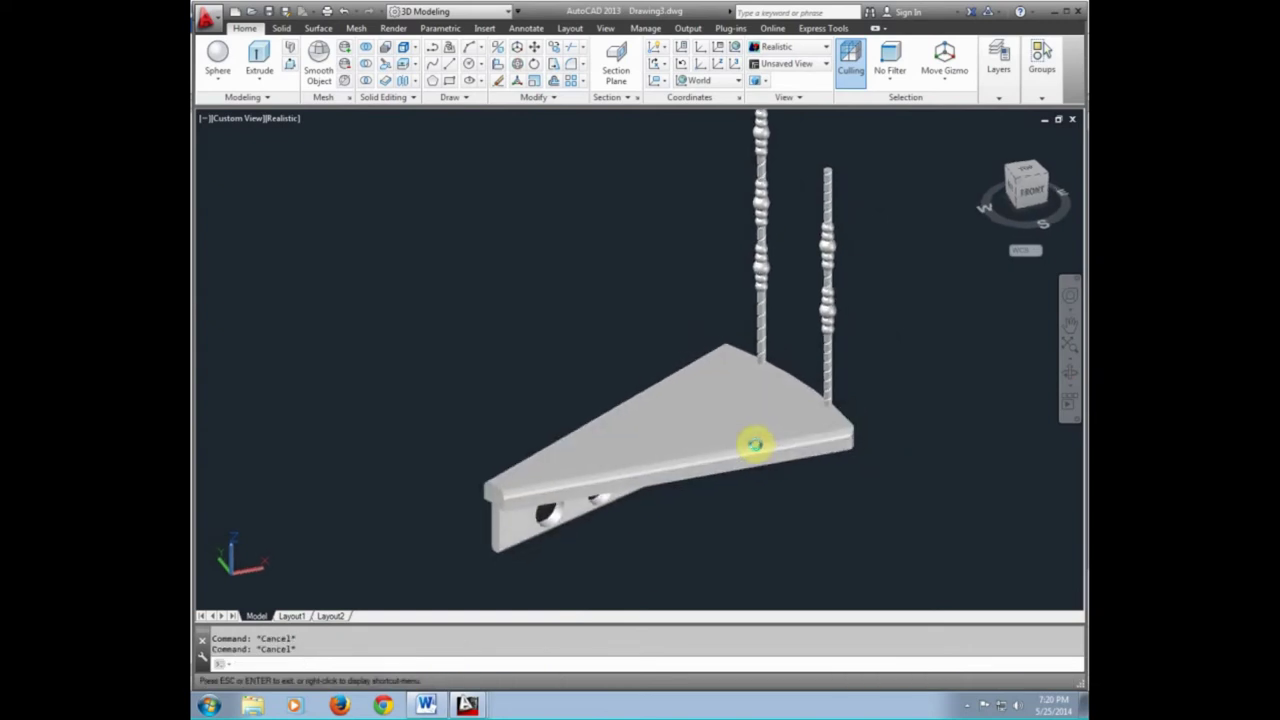
scroll(756, 430, "down", 2)
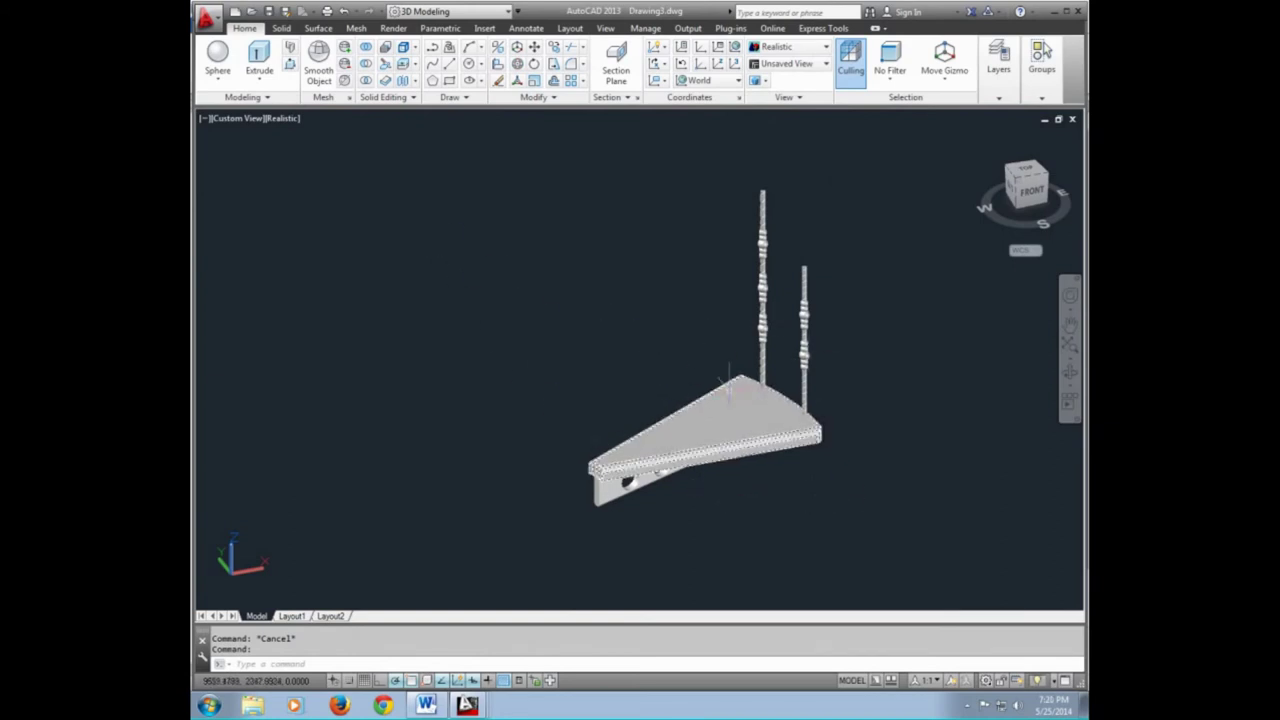
scroll(730, 380, "up", 2)
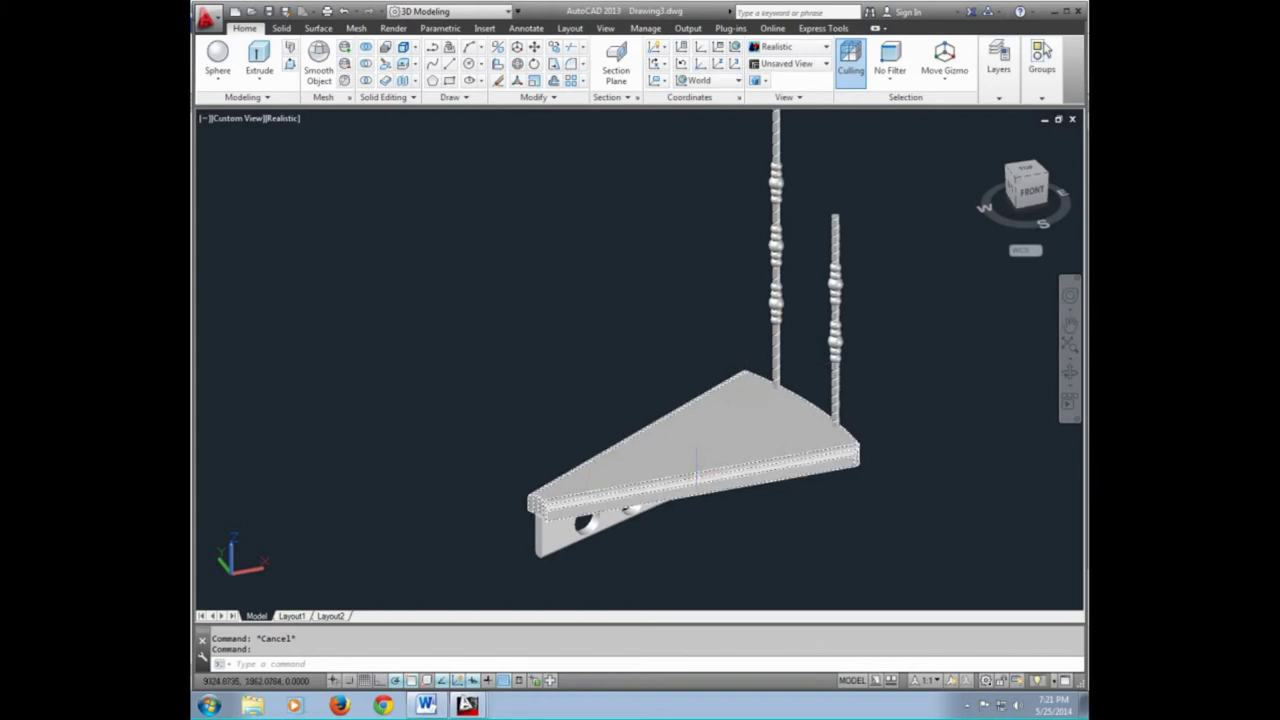
mouse_move(614, 523)
middle_mouse_down("shift")
mouse_move(614, 535)
mouse_move(642, 512)
middle_mouse_up("shift")
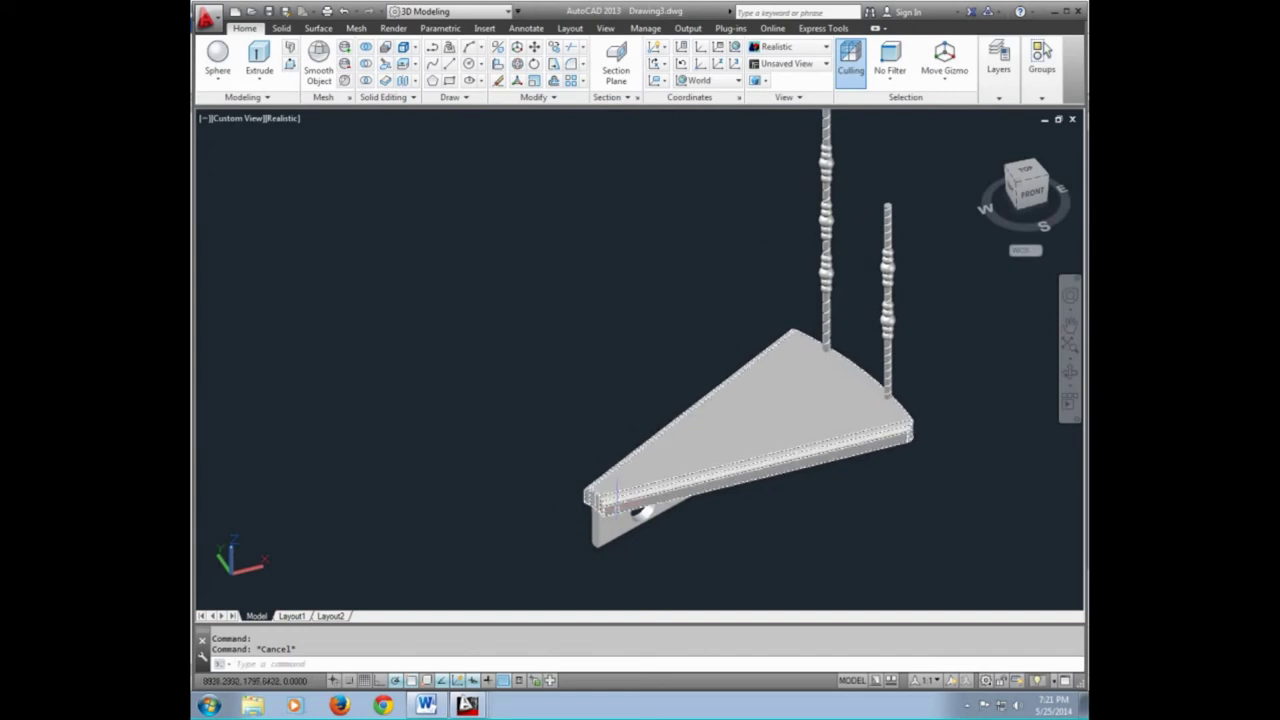
Draw a radius 150 circle centred near the wedge step's narrow end
type("c")
key("Return")
scroll(591, 521, "up", 2)
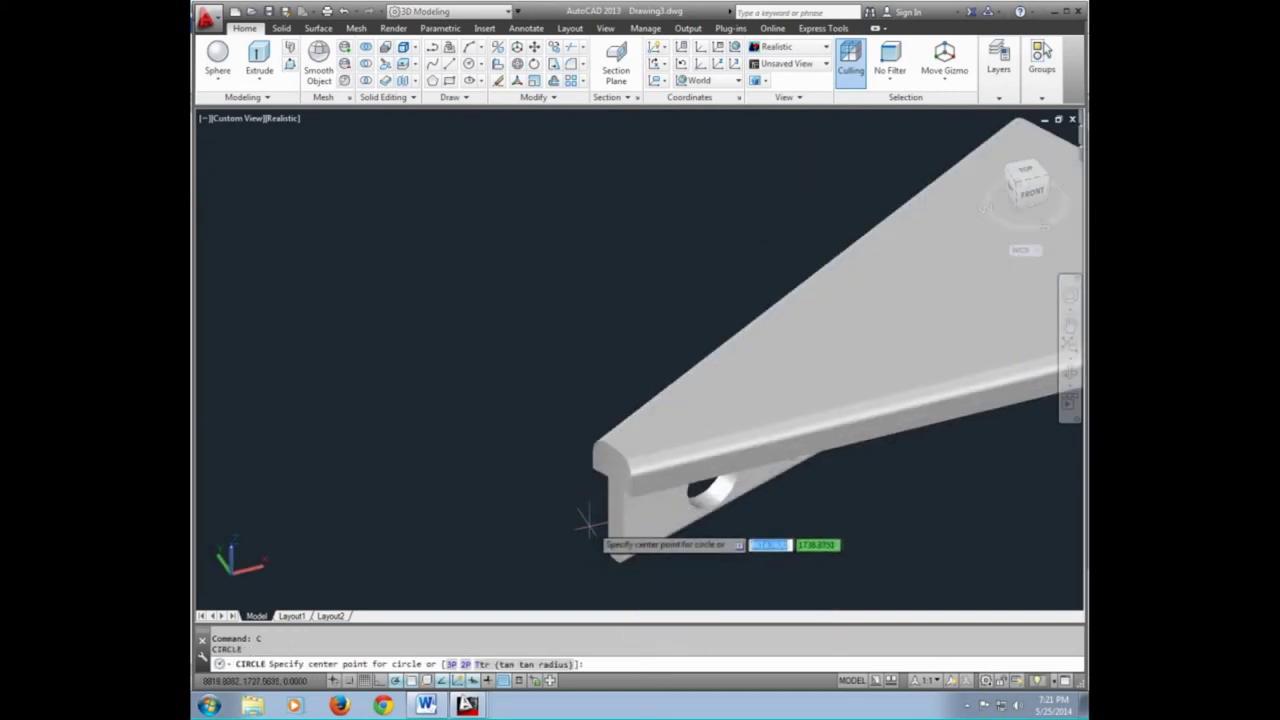
scroll(591, 521, "up", 1)
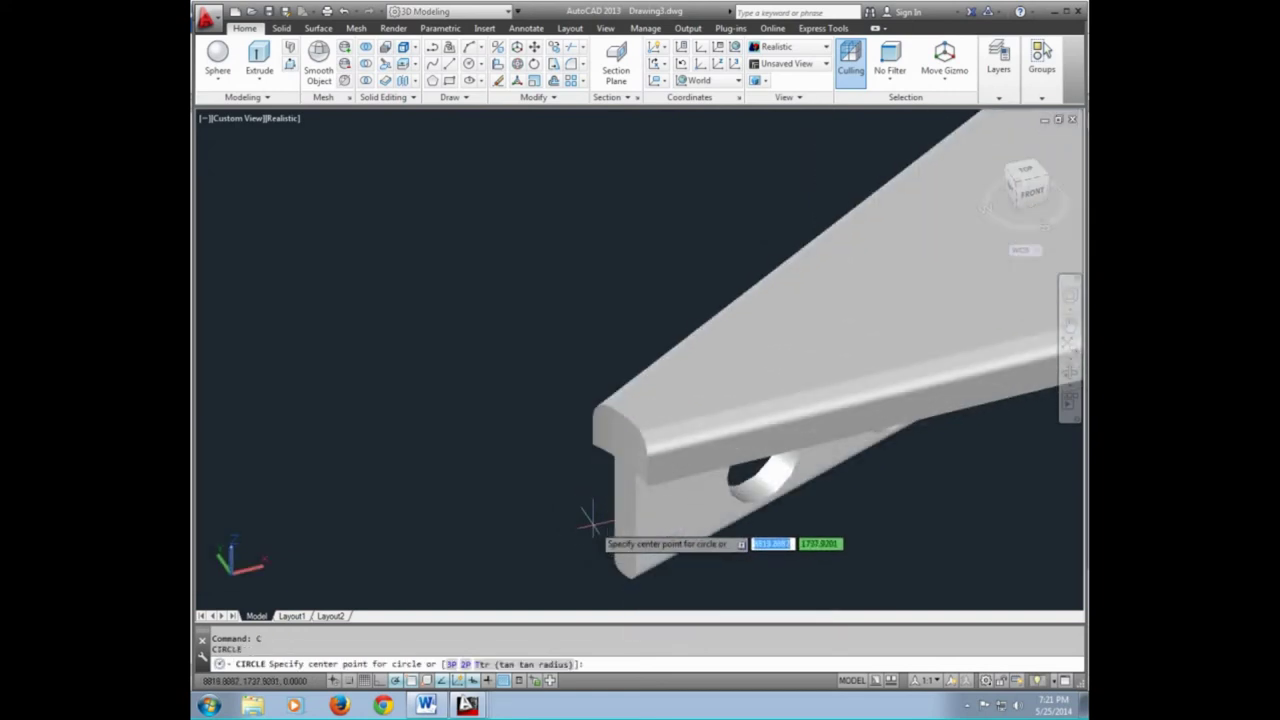
left_click(487, 523)
type("150")
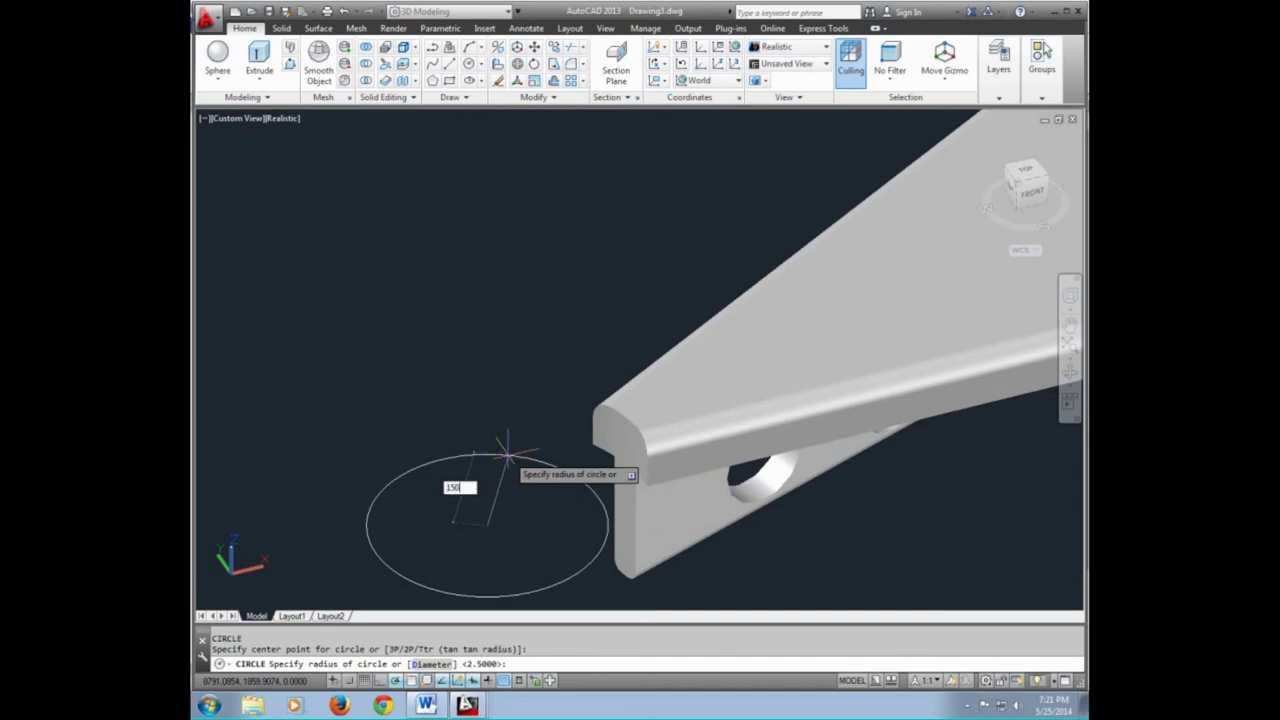
key("Return")
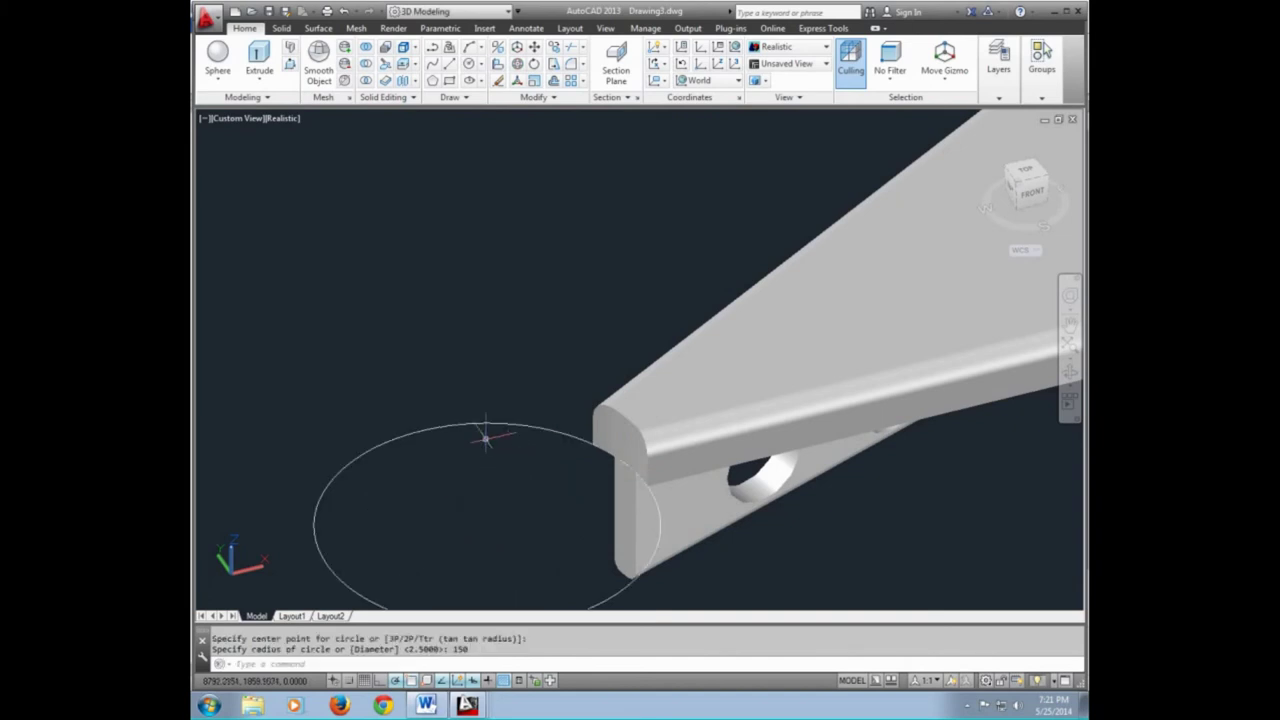
key("Escape")
scroll(470, 390, "down", 3)
scroll(460, 355, "up", 1)
type("HELI")
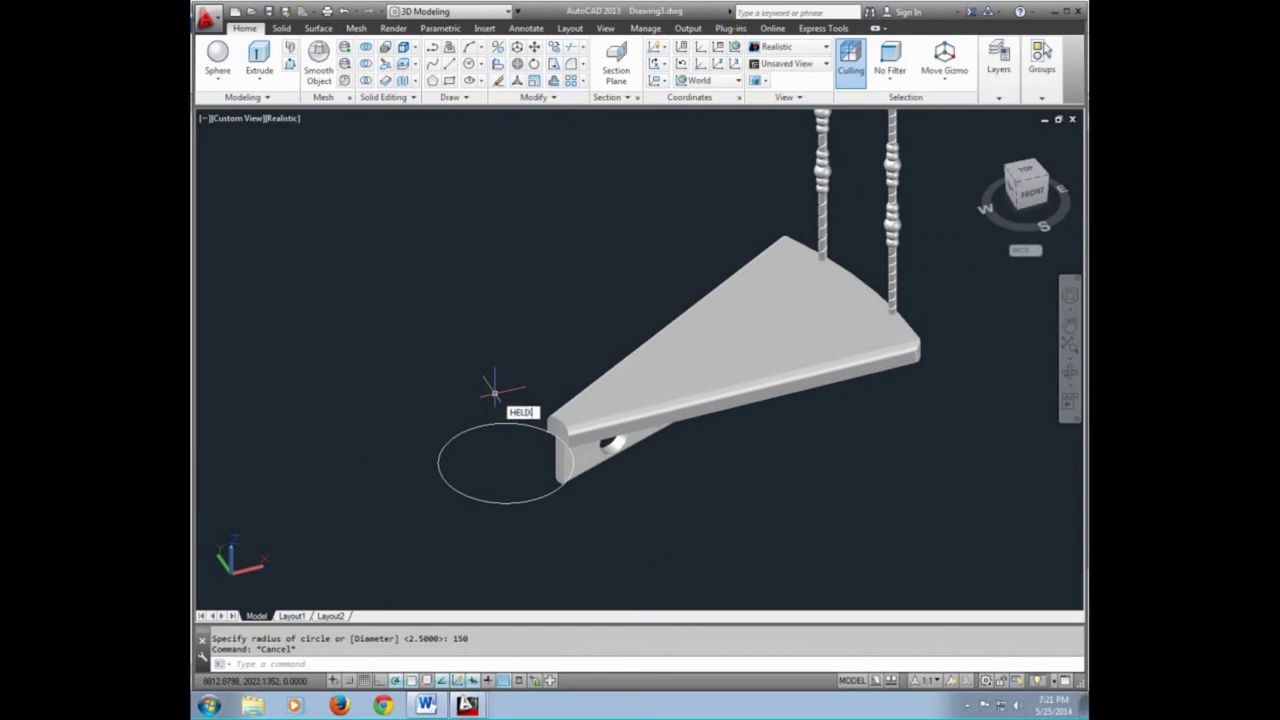
Start a helix at the circle's centre, with base and top radius snapped to the step corner
type("X")
key("Return")
scroll(505, 495, "up", 2)
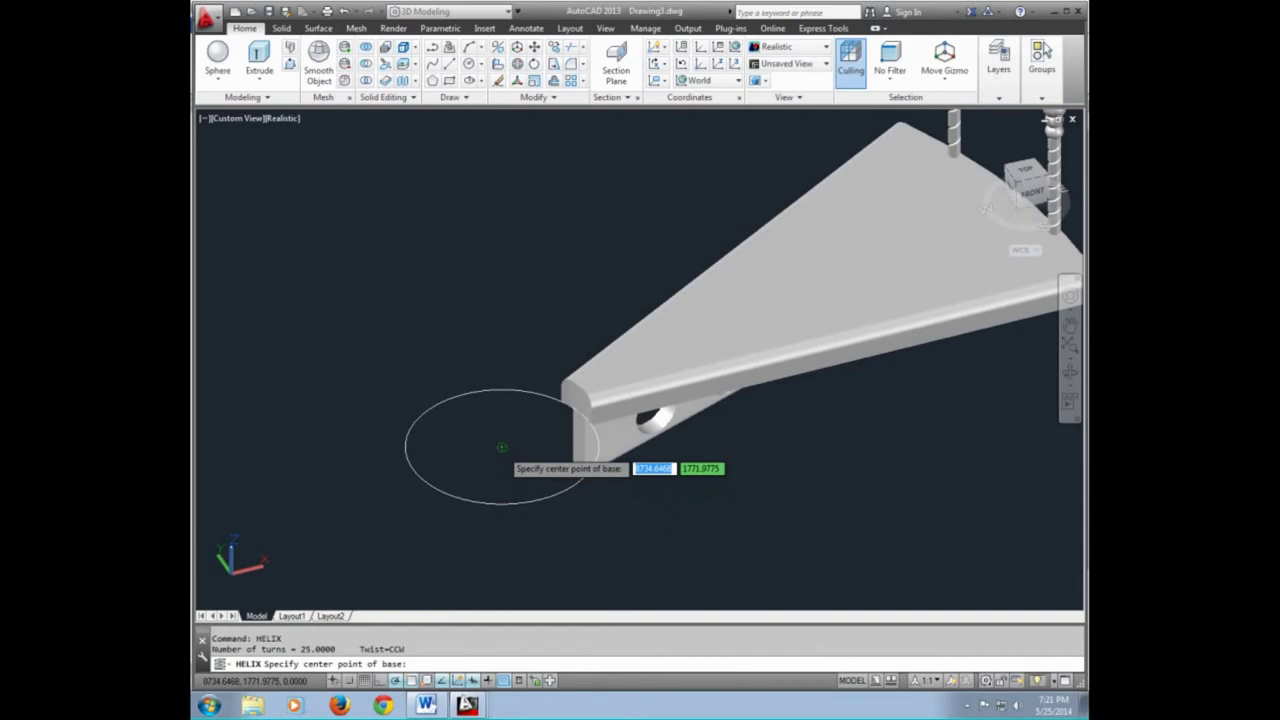
left_click(502, 447)
scroll(533, 445, "up", 1)
scroll(555, 445, "up", 1)
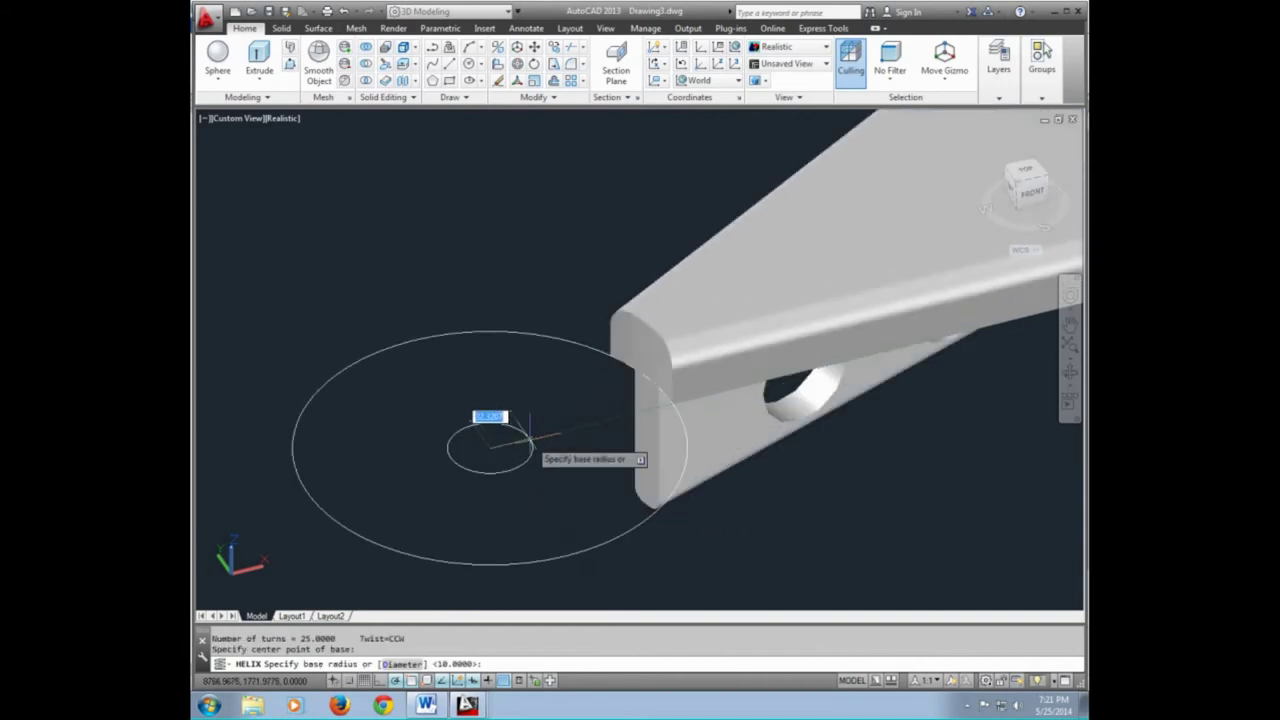
scroll(540, 440, "up", 1)
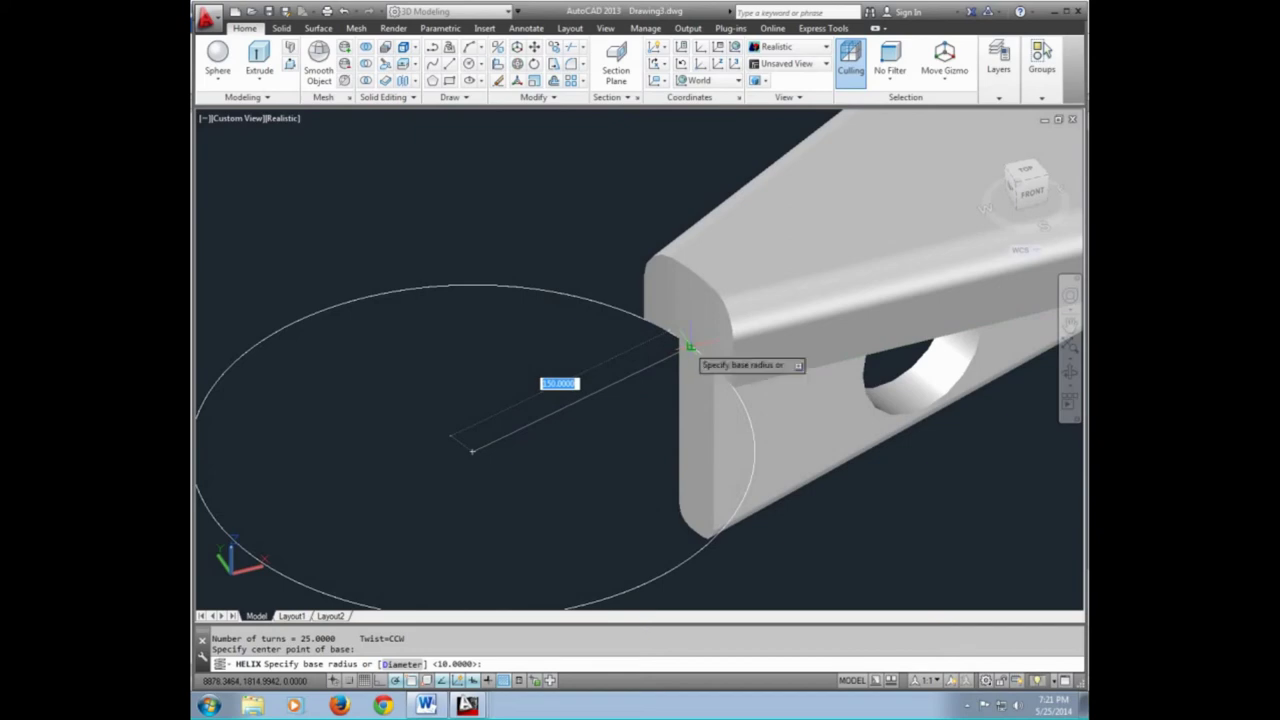
left_click(690, 347)
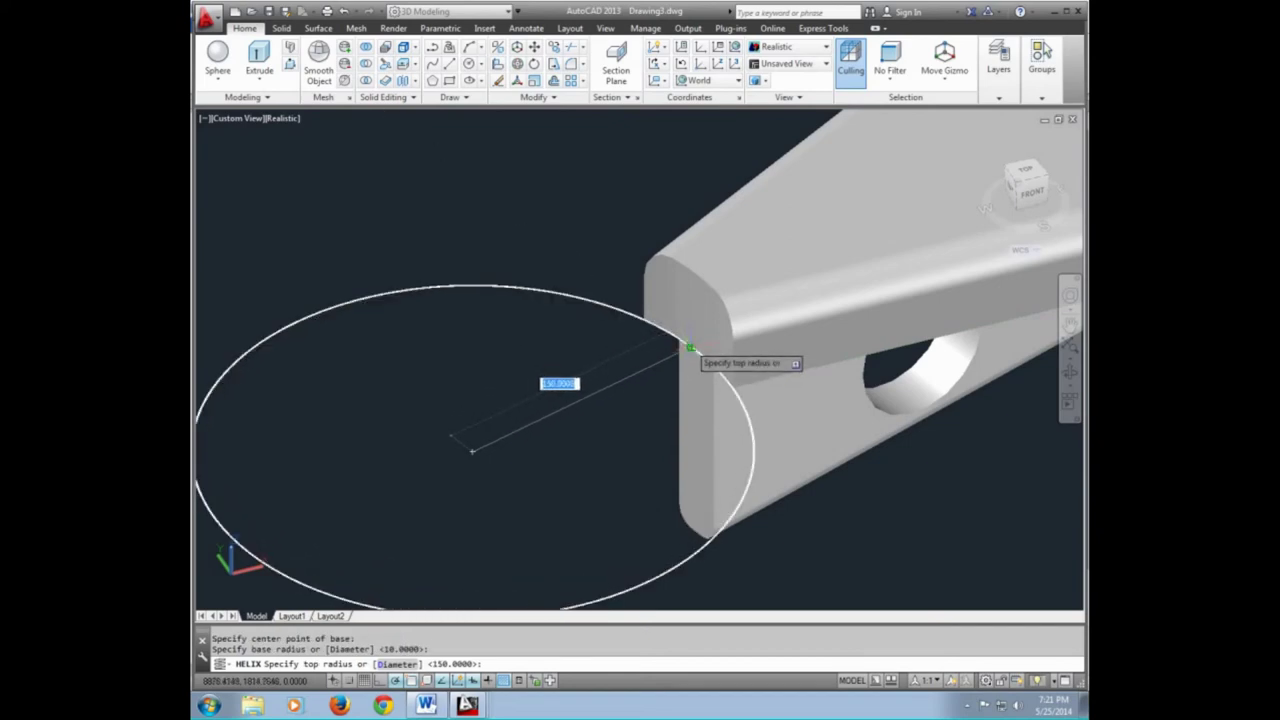
left_click(690, 347)
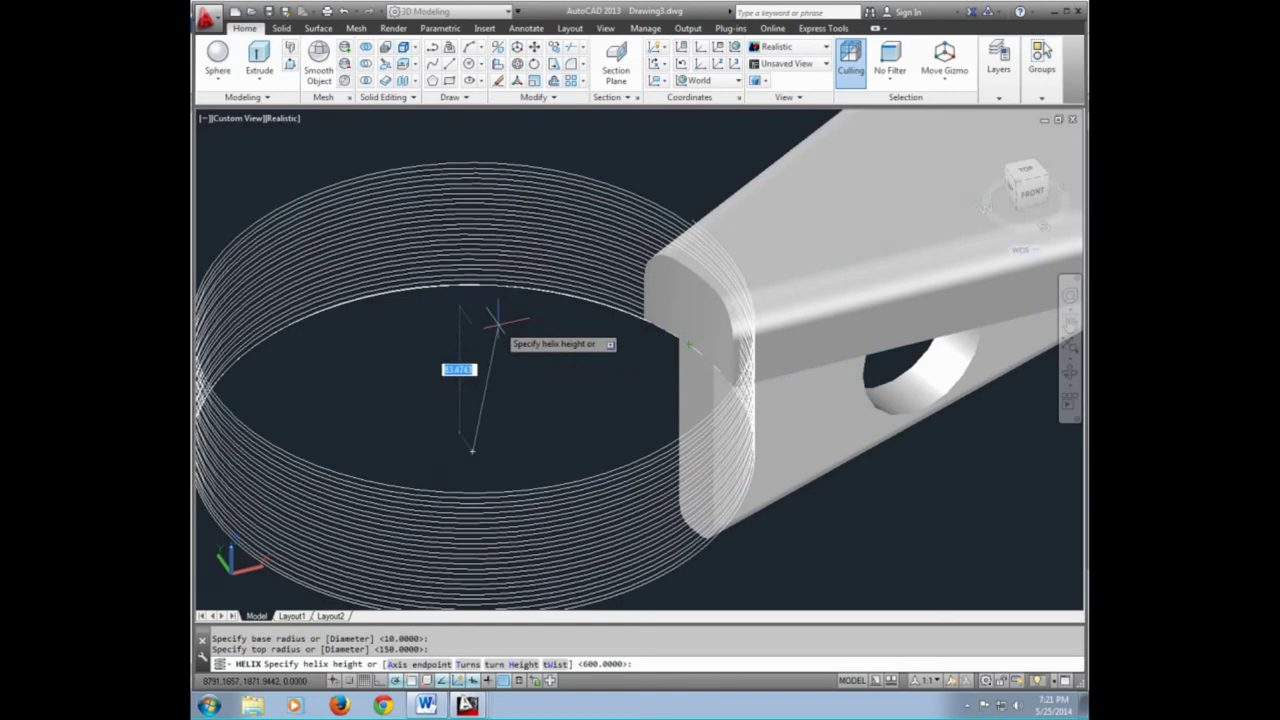
Give the helix 1 turn and a height of 3600
type("t")
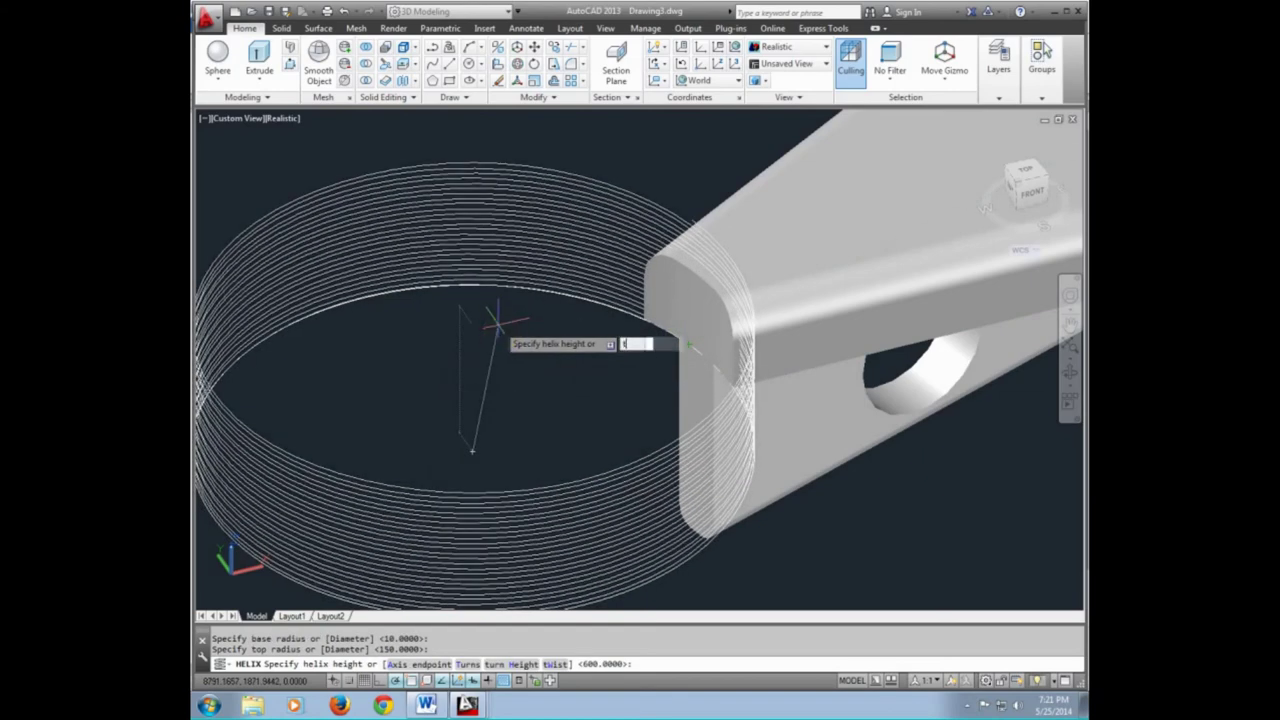
key("Return")
type("1")
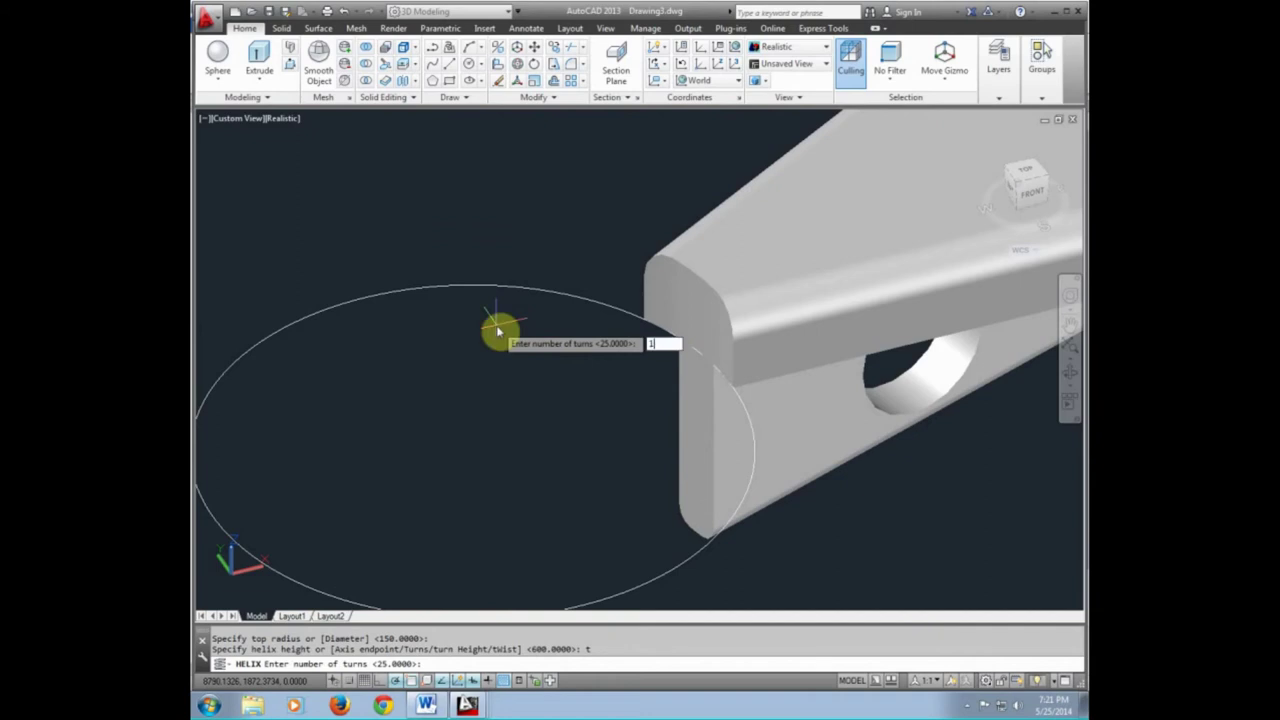
key("Return")
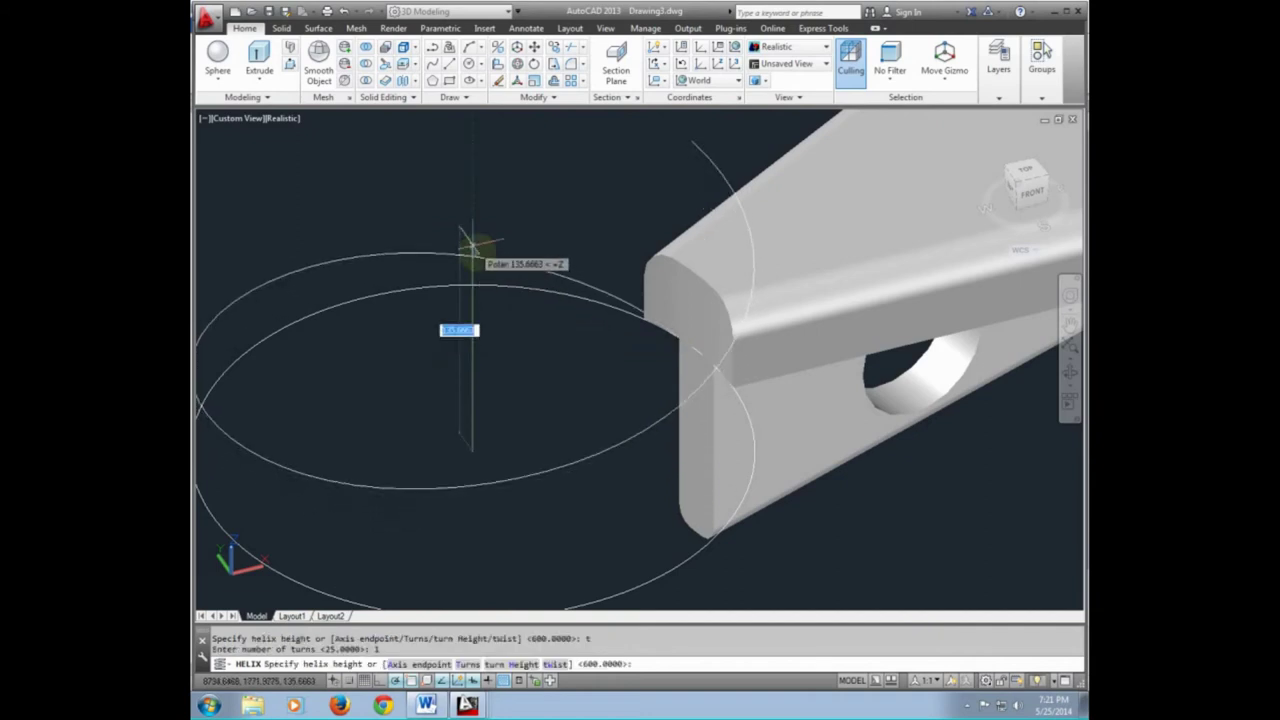
type("3600")
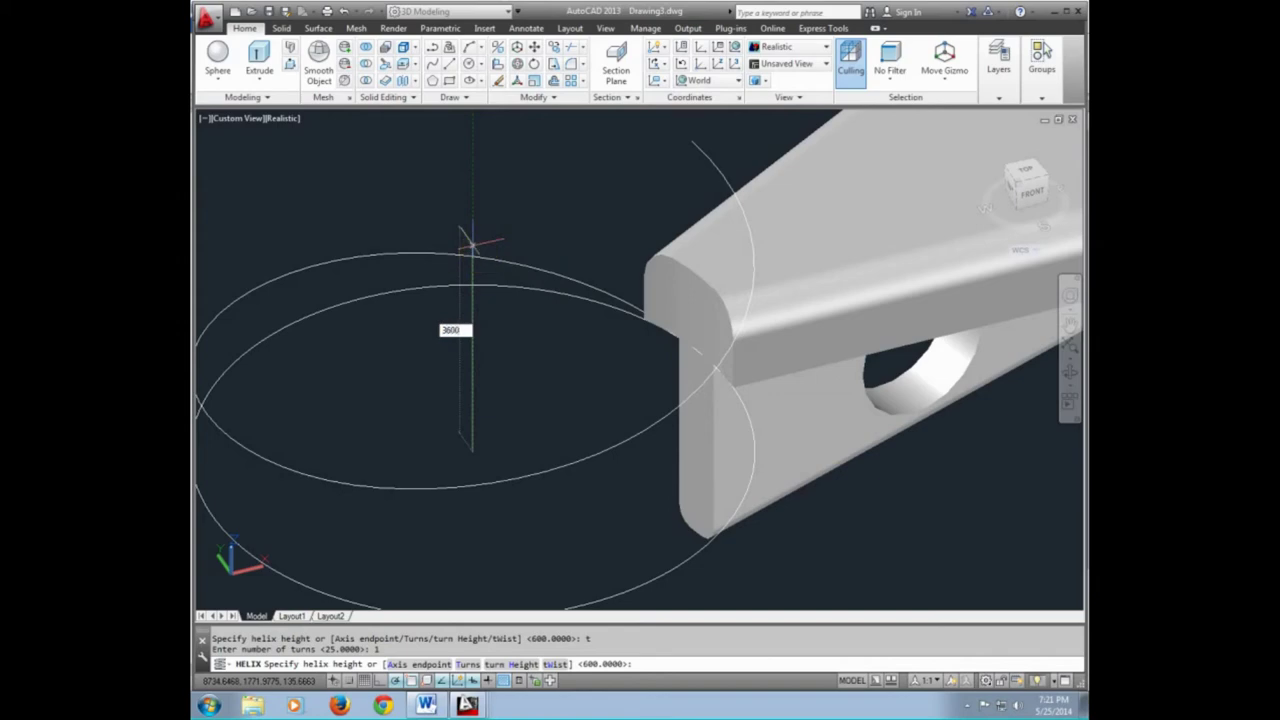
key("Return")
key("Escape")
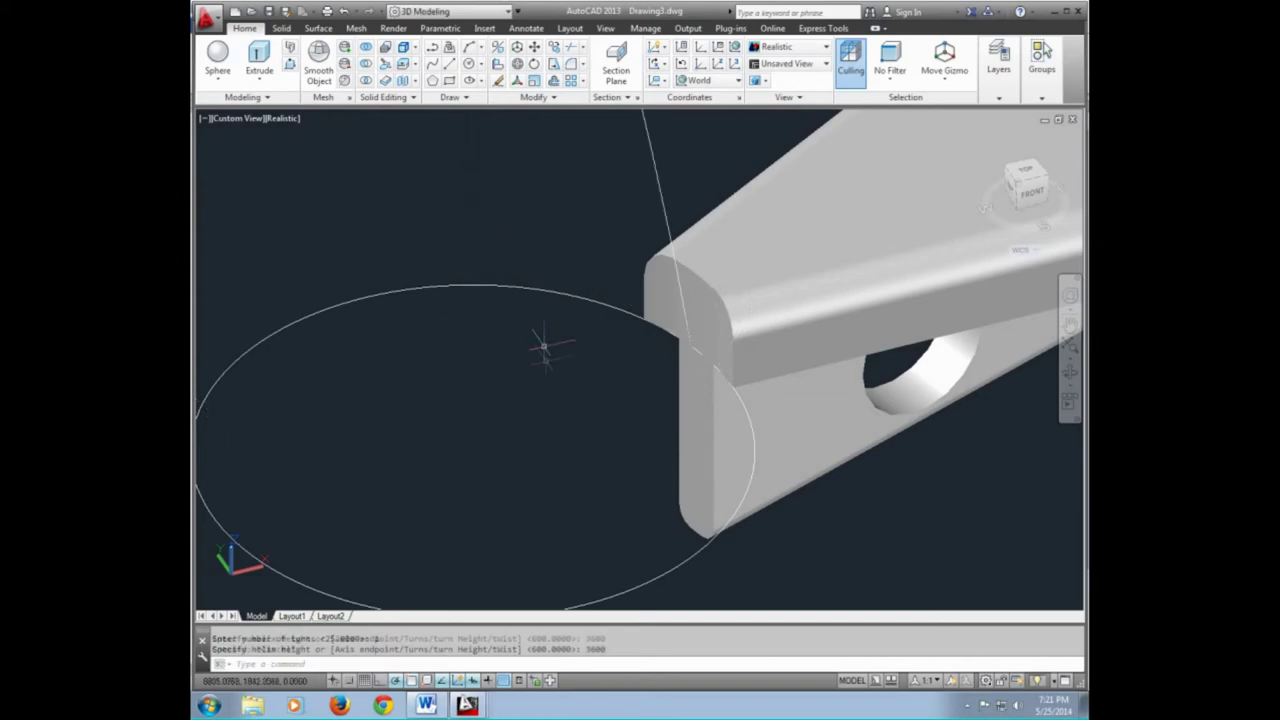
scroll(543, 352, "down", 5)
mouse_move(571, 309)
middle_mouse_down("shift")
mouse_move(609, 446)
mouse_move(594, 395)
mouse_move(592, 424)
mouse_move(649, 429)
mouse_move(611, 423)
mouse_move(669, 485)
middle_mouse_up("shift")
scroll(592, 393, "down", 2)
scroll(592, 410, "down", 1)
scroll(640, 450, "up", 3)
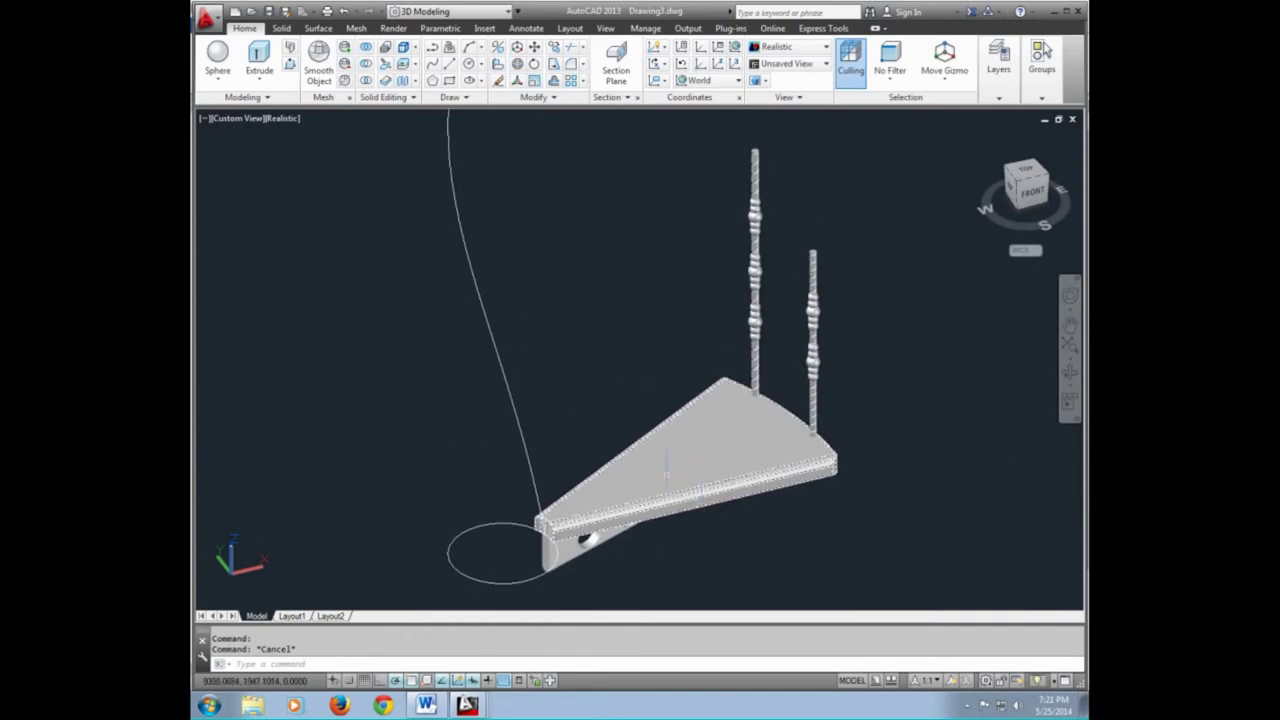
middle_click_drag(697, 463, 718, 468)
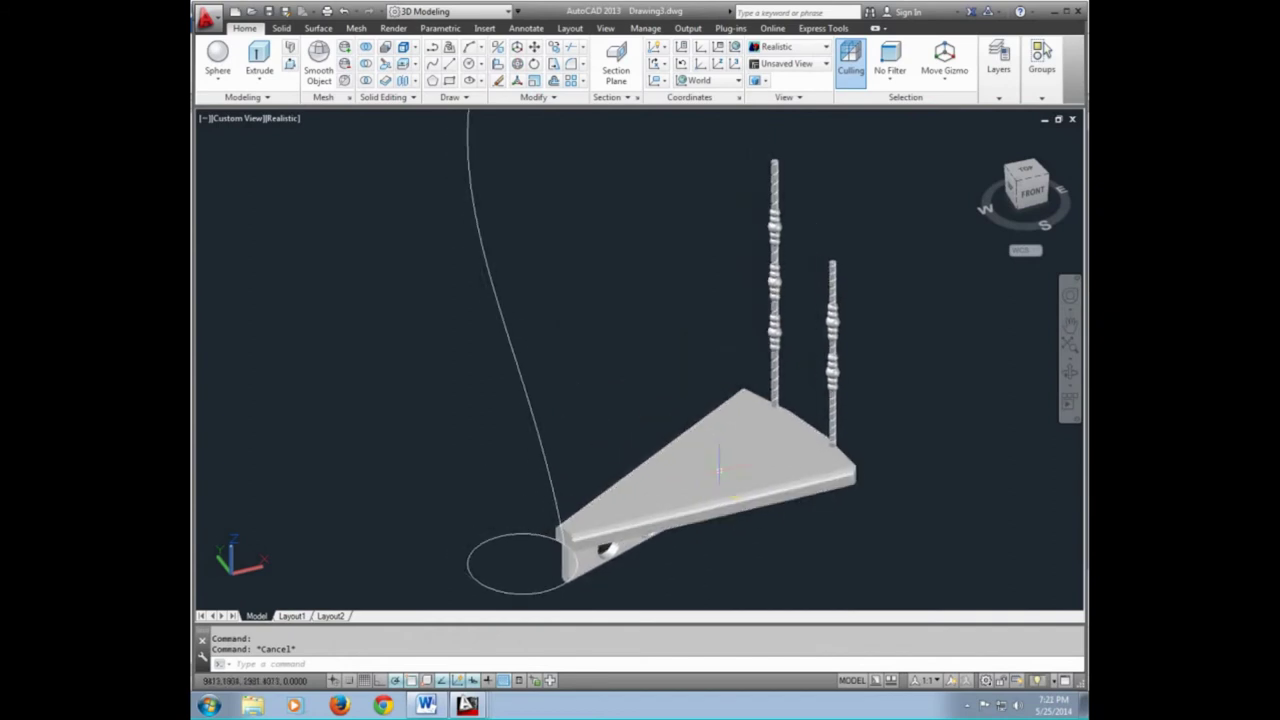
scroll(698, 481, "up", 2)
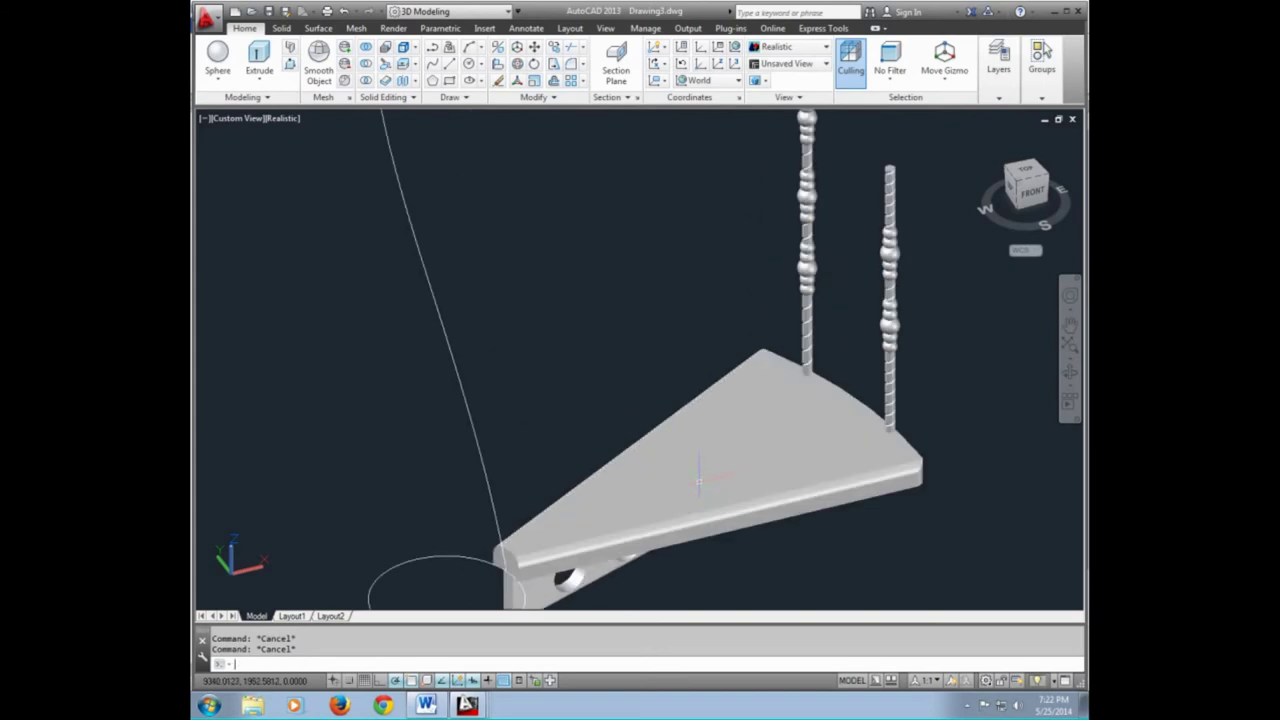
middle_click_drag(698, 481, 678, 452)
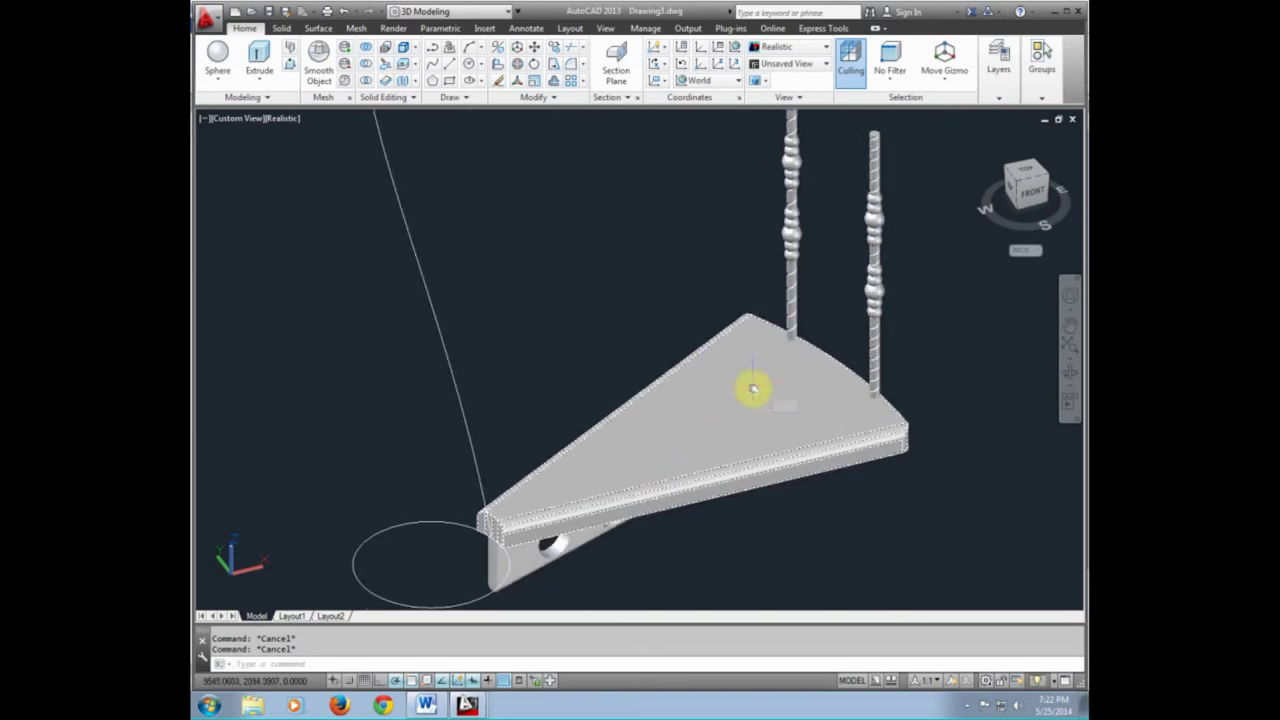
type("b")
Define block 1 from the wedge slab, with its base point at the slab's narrow corner
key("Return")
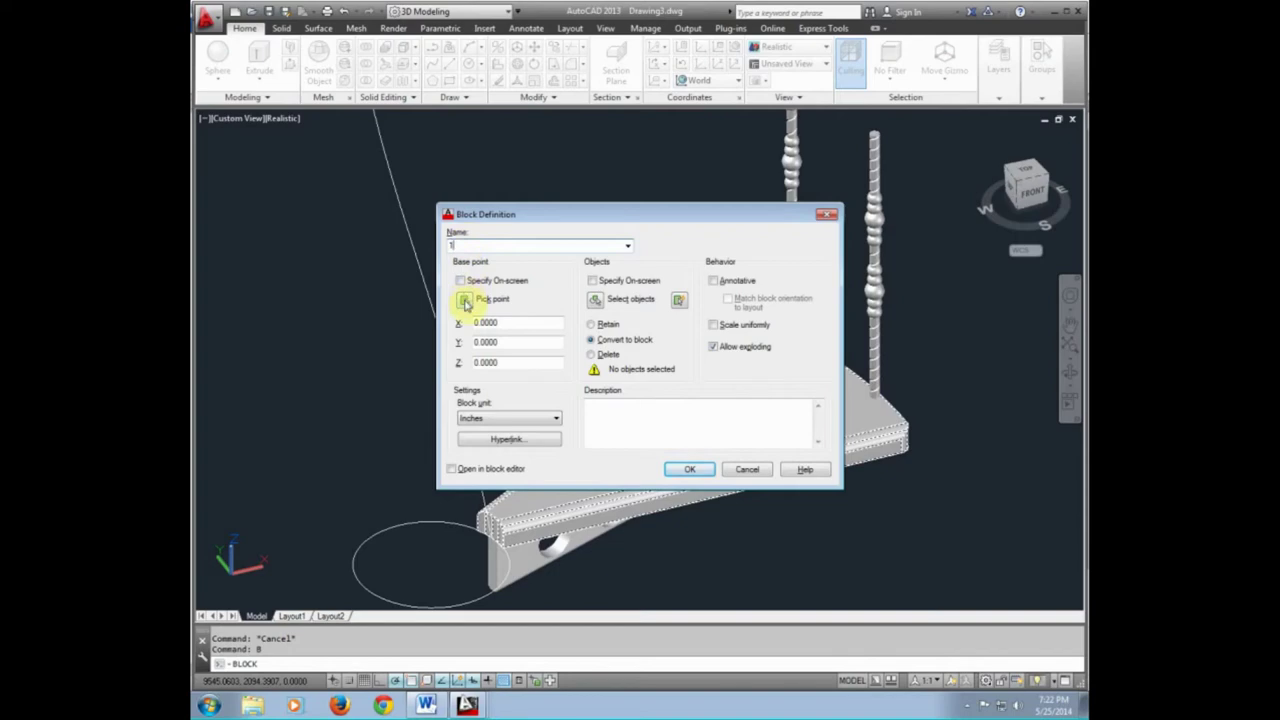
left_click(465, 303)
scroll(490, 545, "up", 3)
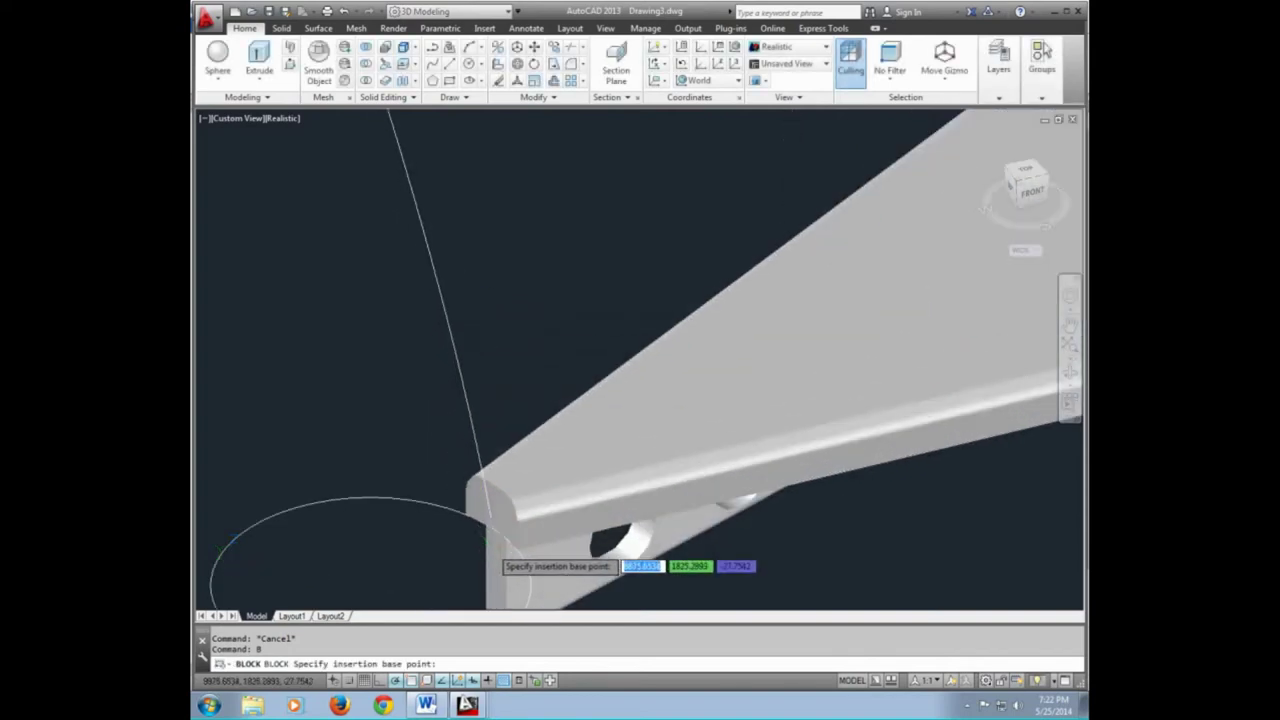
scroll(488, 545, "up", 2)
scroll(490, 520, "up", 1)
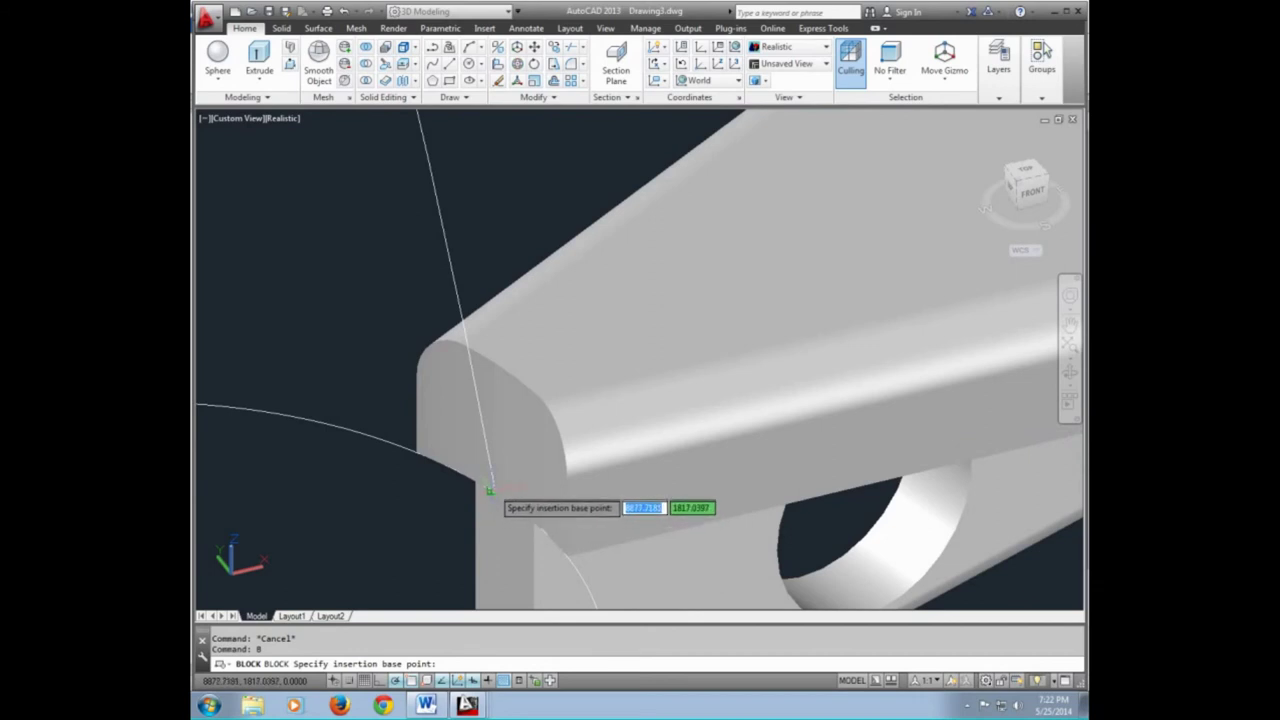
left_click(494, 494)
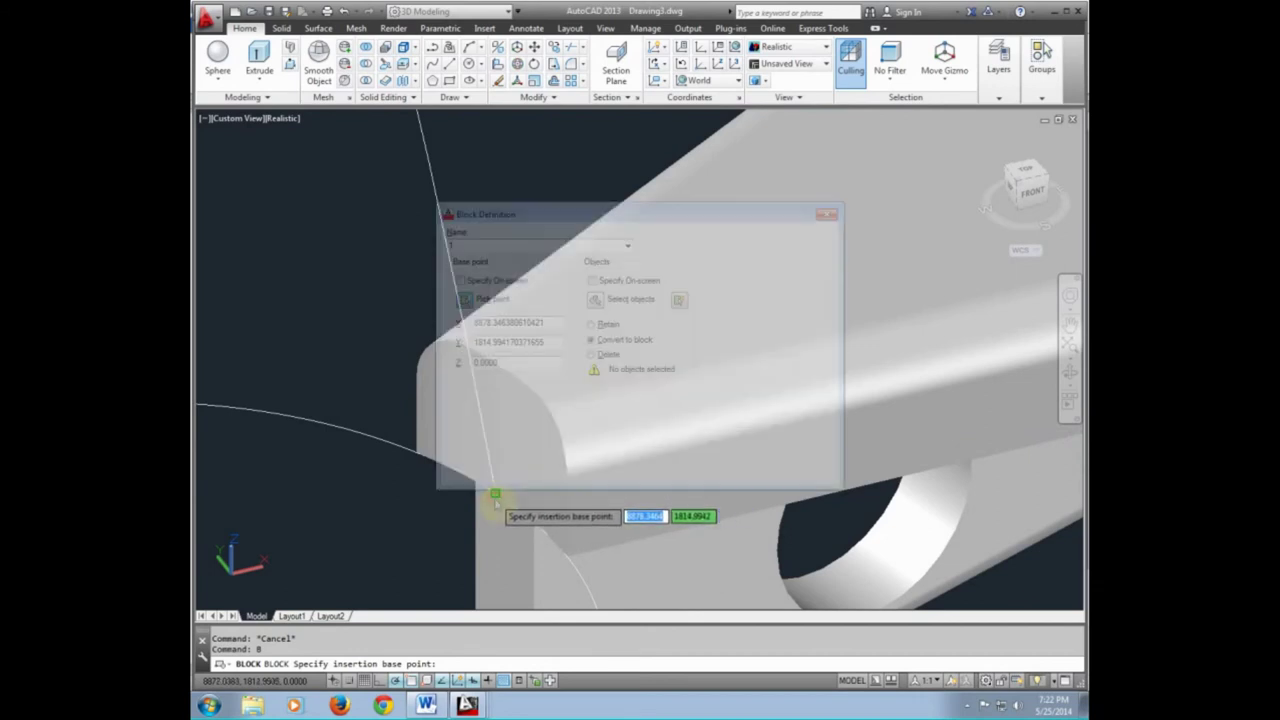
left_click(594, 300)
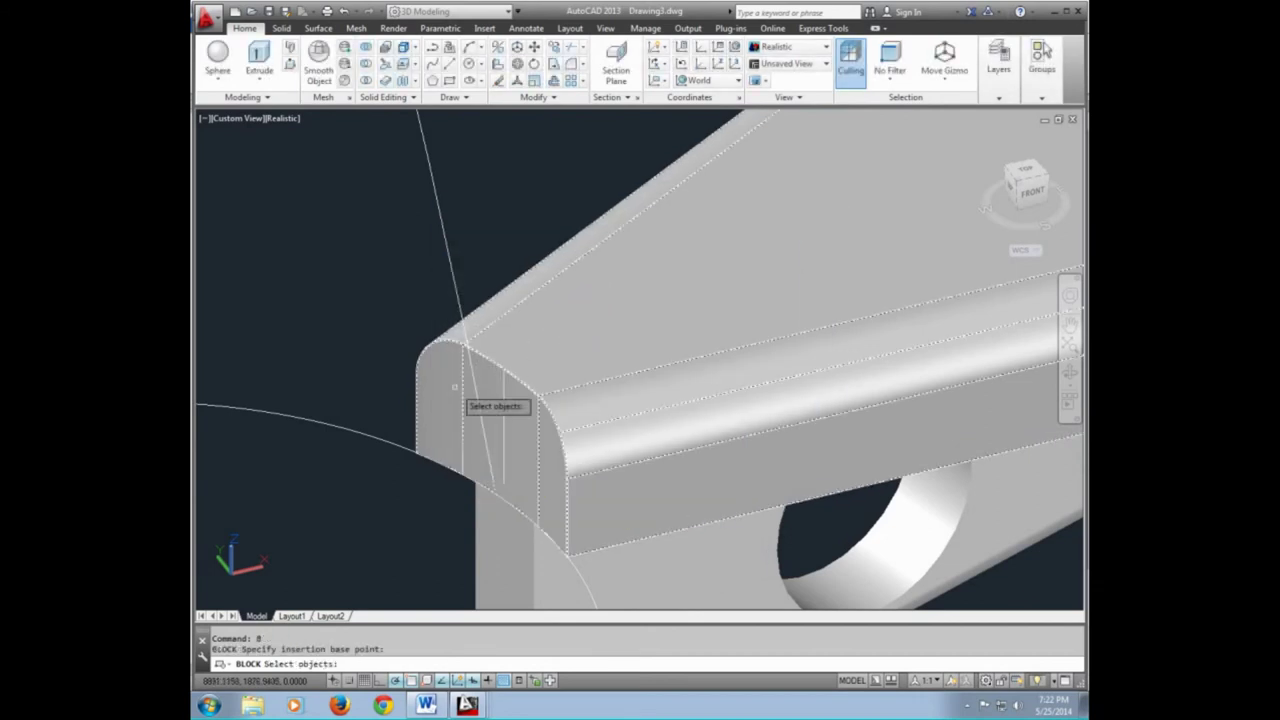
scroll(500, 400, "down", 5)
middle_click_drag(505, 392, 496, 432)
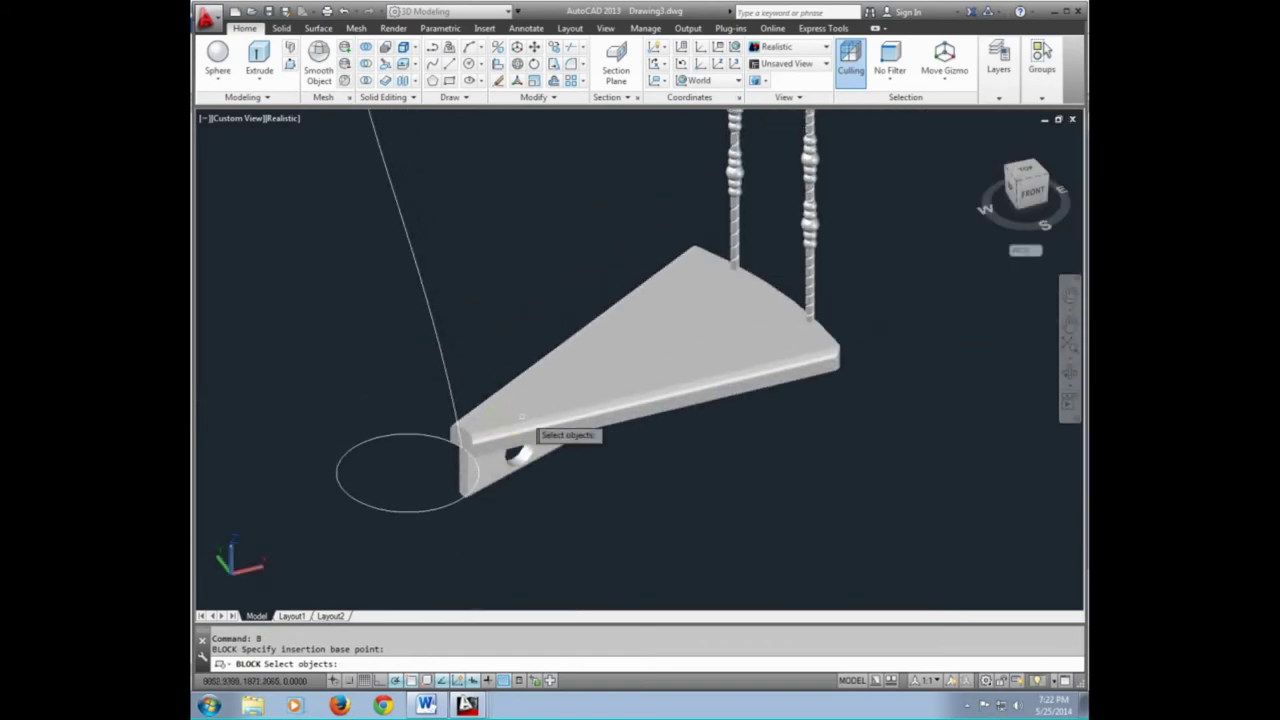
left_click(597, 422)
key("Return")
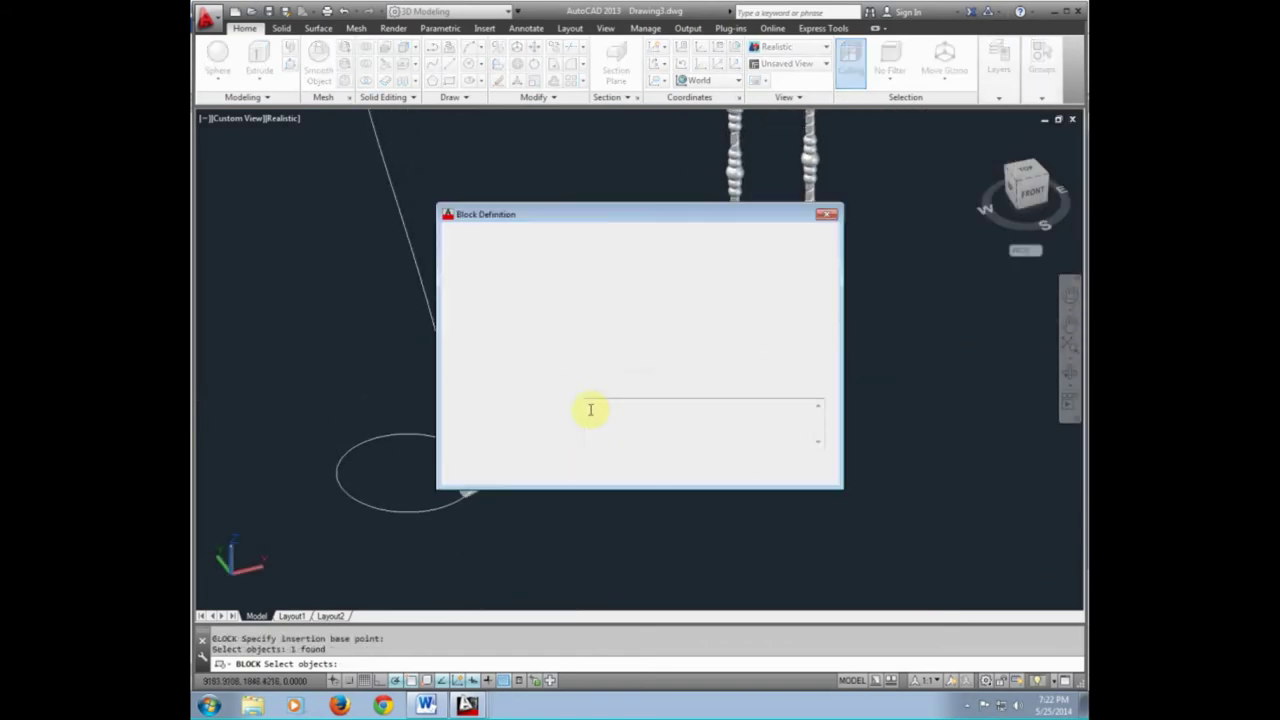
left_click(690, 471)
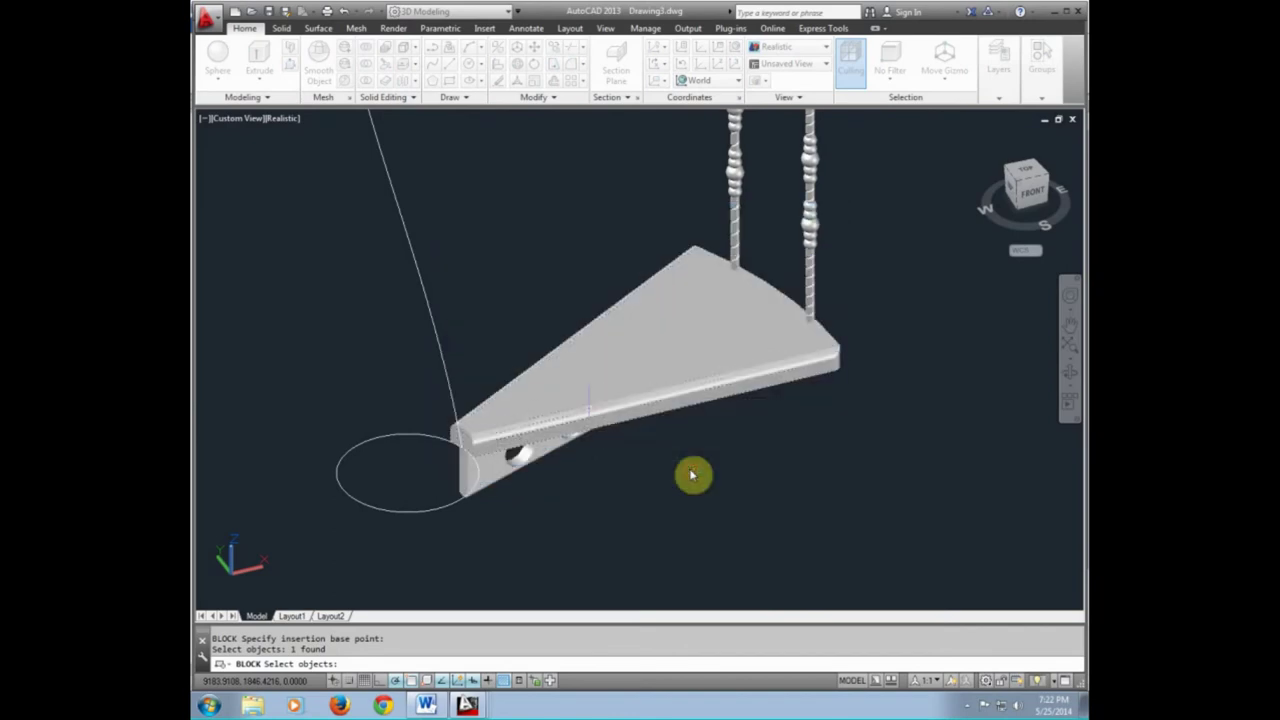
Start a block named 2 with its base point at the bracket corner
type("B")
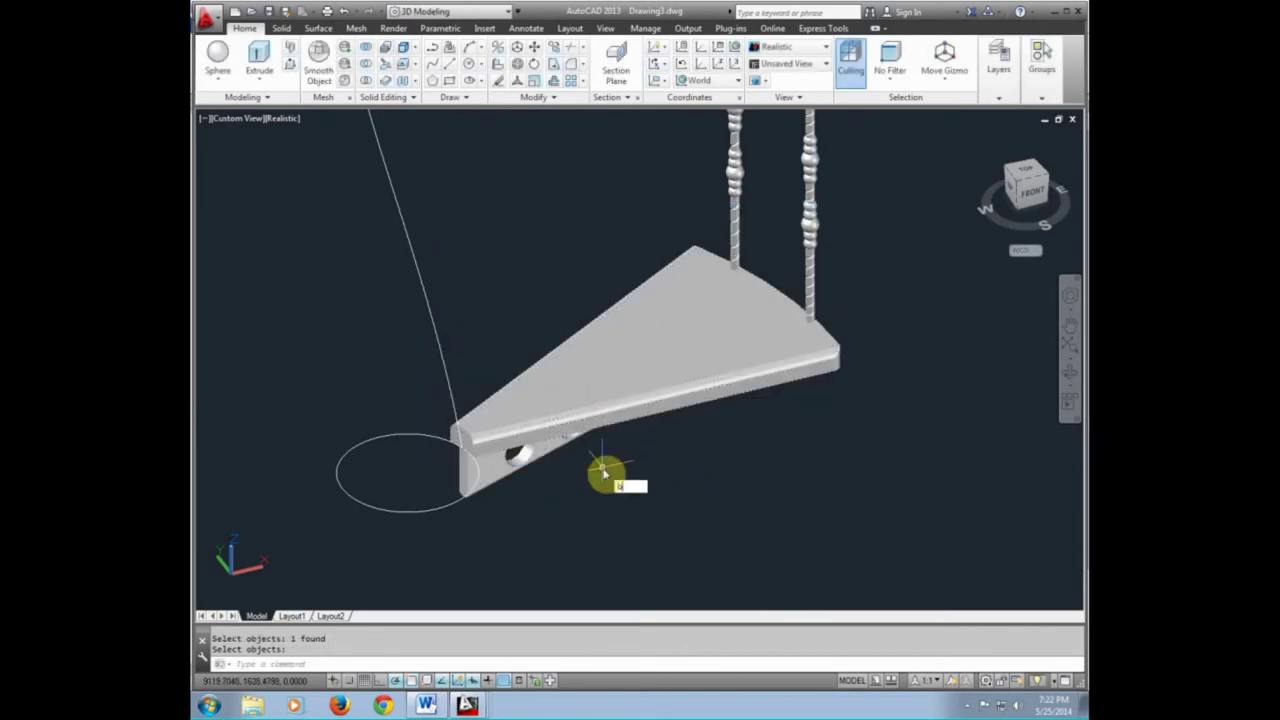
key("Return")
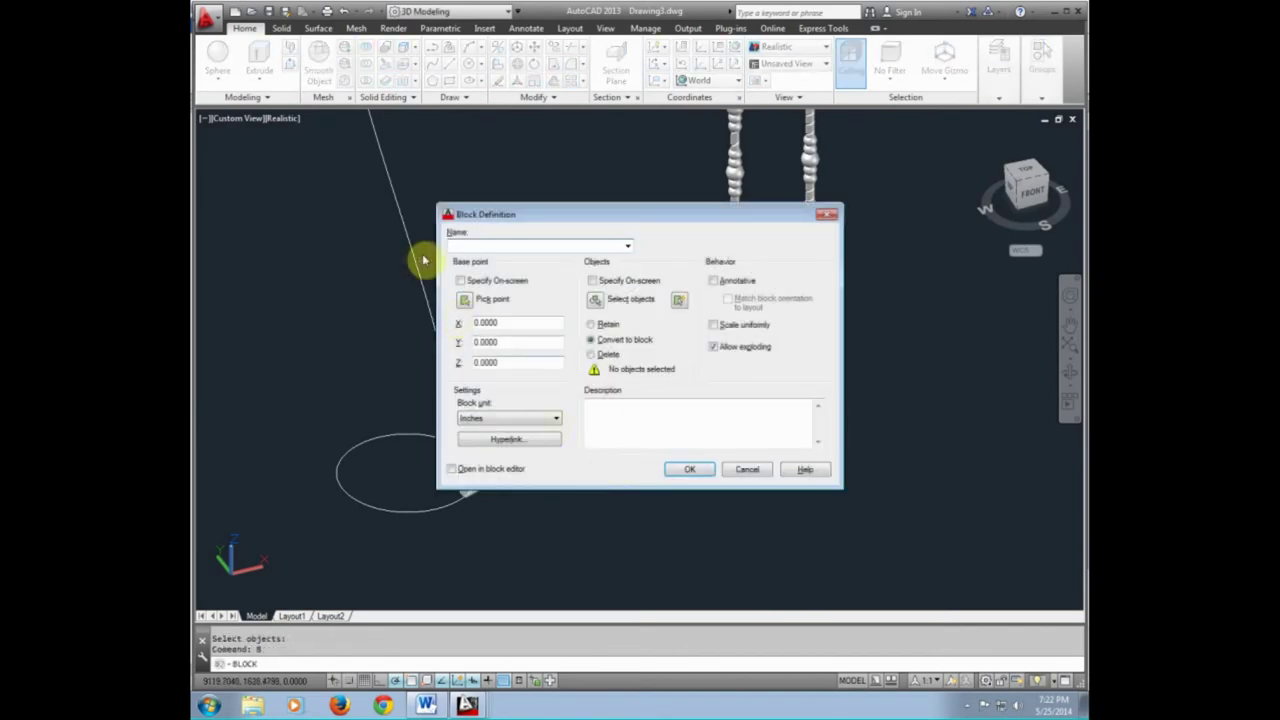
type("2")
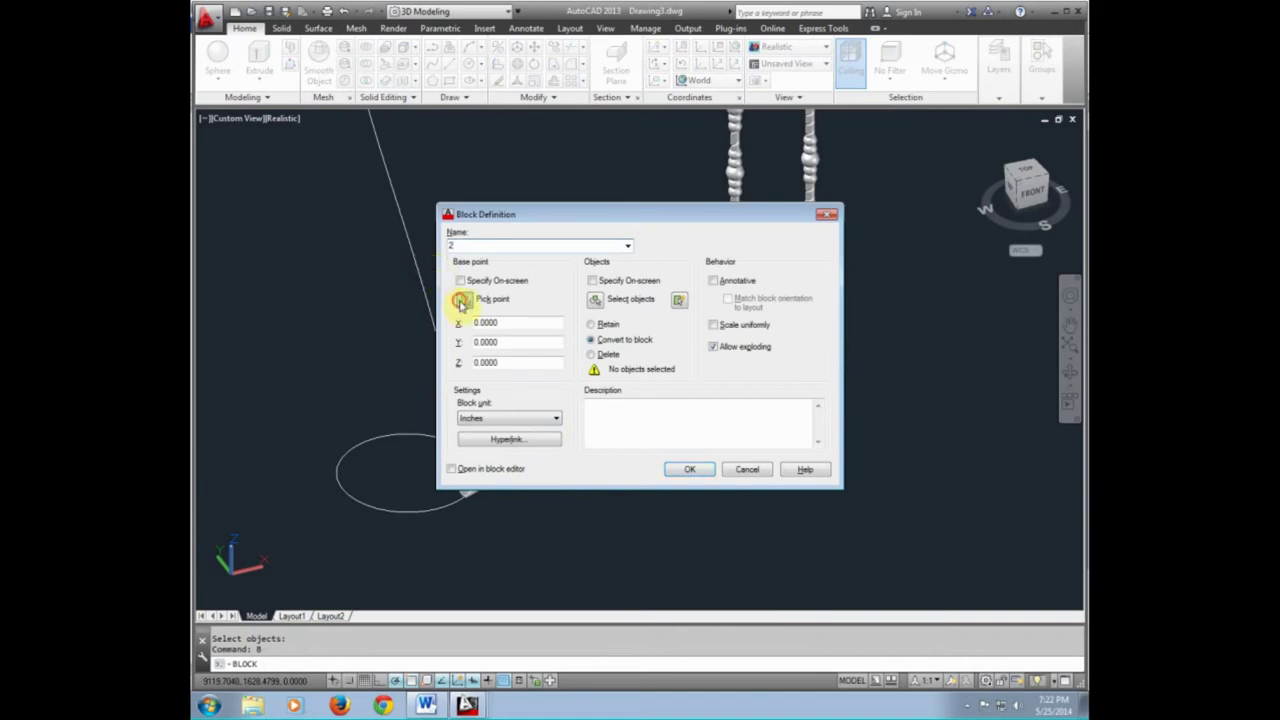
left_click(461, 302)
scroll(457, 443, "up", 1)
scroll(445, 455, "up", 2)
scroll(460, 460, "up", 2)
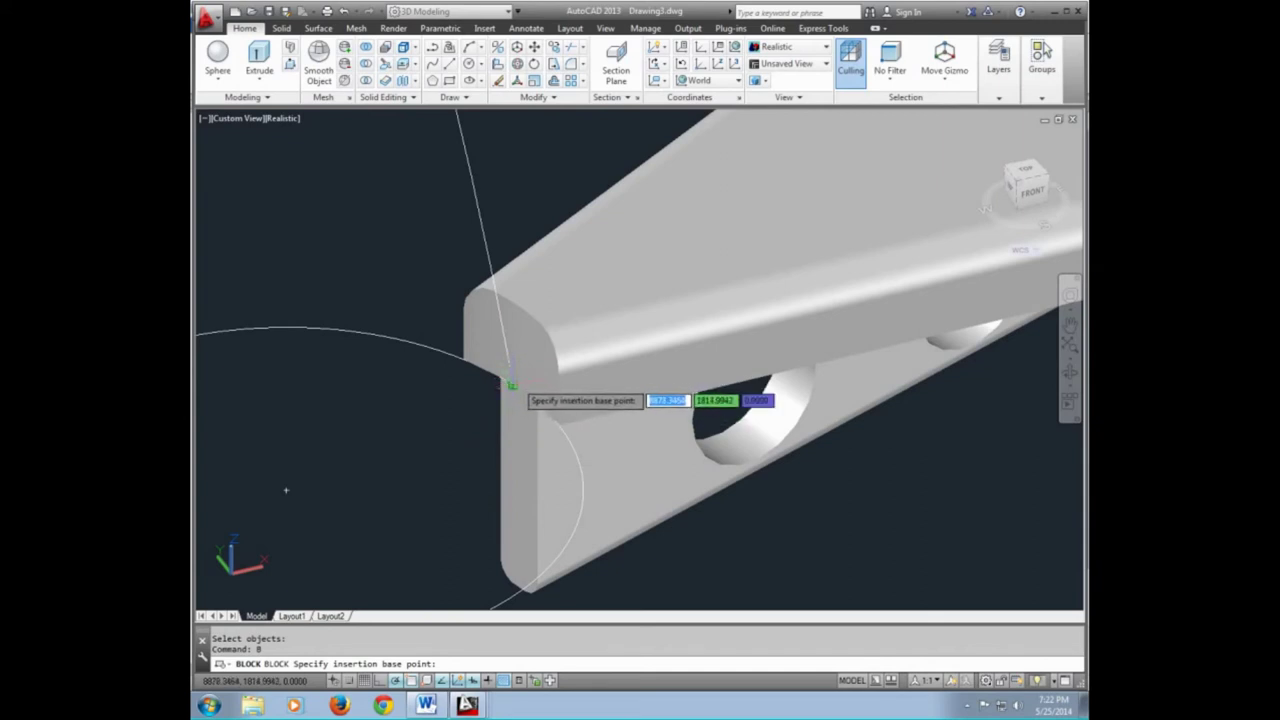
left_click(511, 385)
Add the holed support bracket to block 2, create it, and begin another block definition
left_click(596, 298)
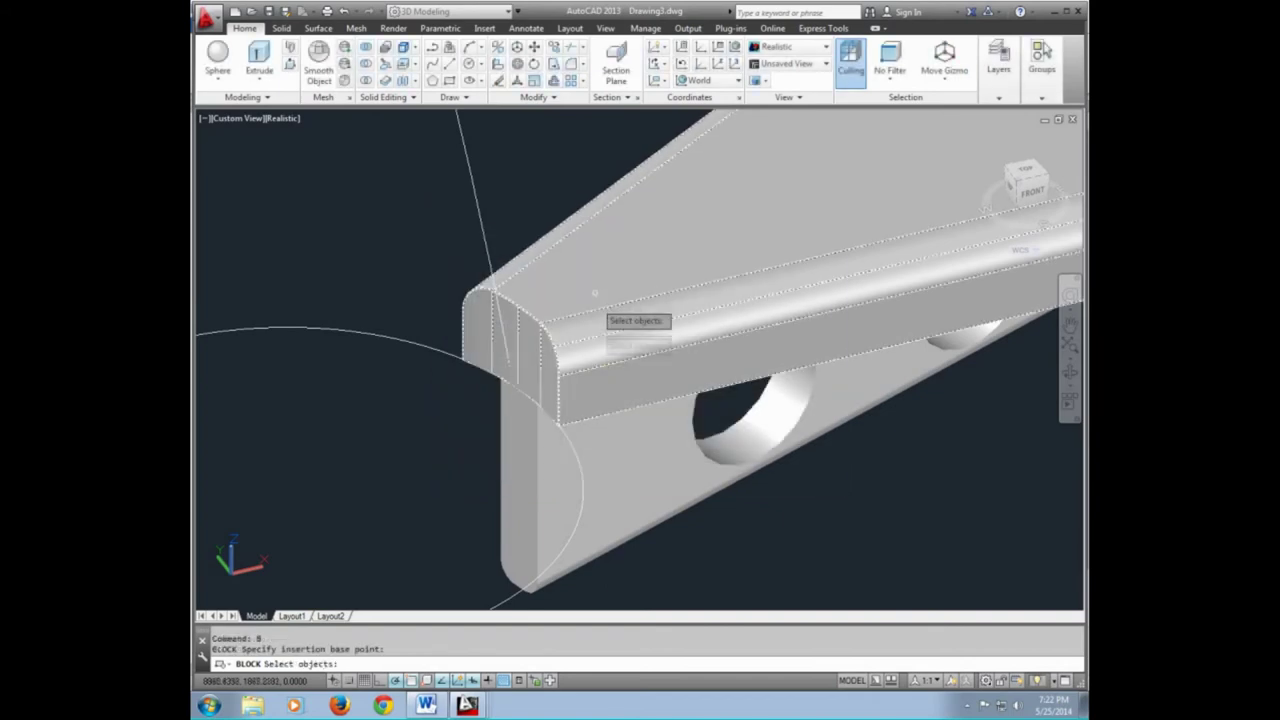
scroll(620, 390, "down", 2)
left_click(622, 440)
scroll(622, 440, "down", 2)
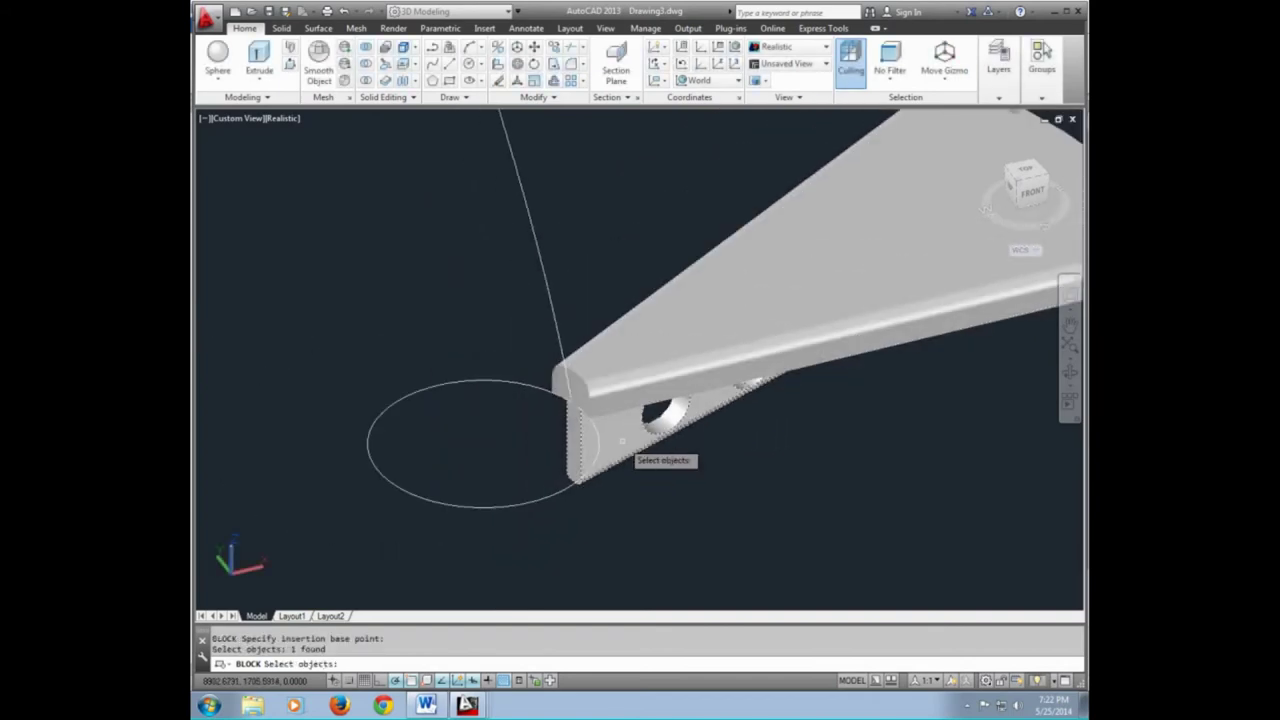
key("Return")
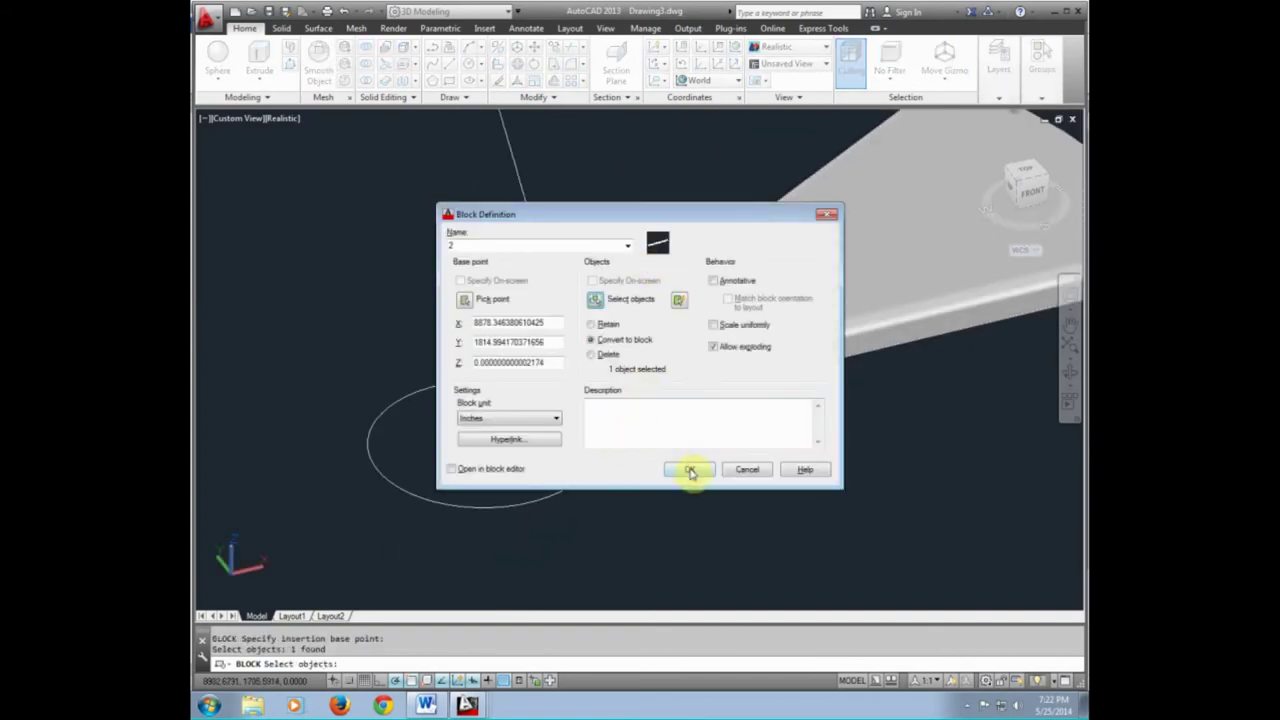
left_click(690, 470)
type("b")
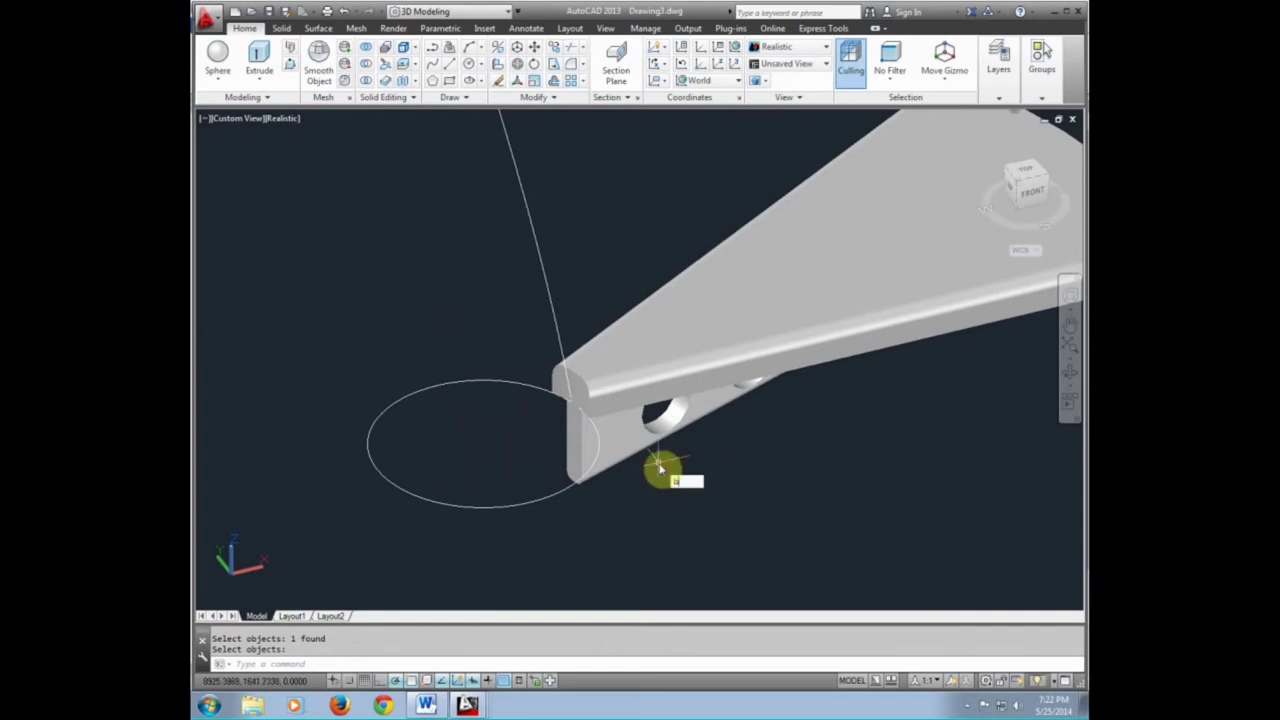
key("Return")
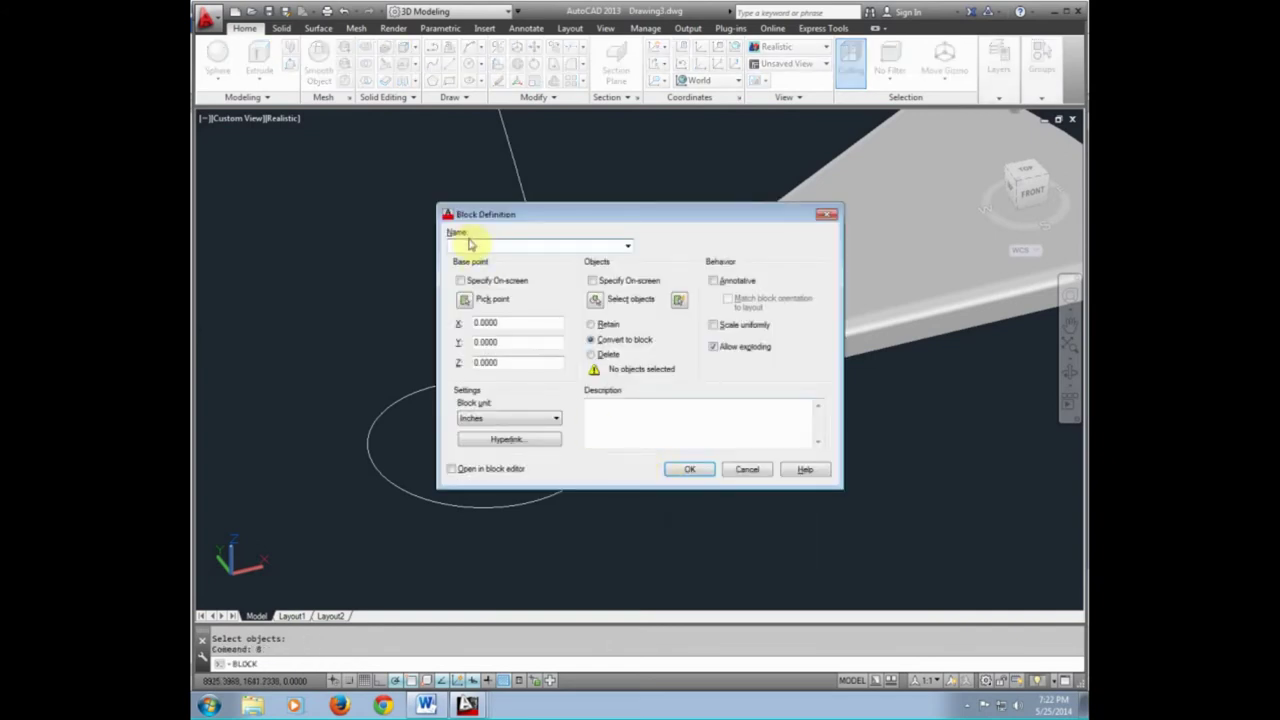
type("3")
Create block 3 from both beaded baluster bars (27 objects), based at the bracket corner
left_click(465, 300)
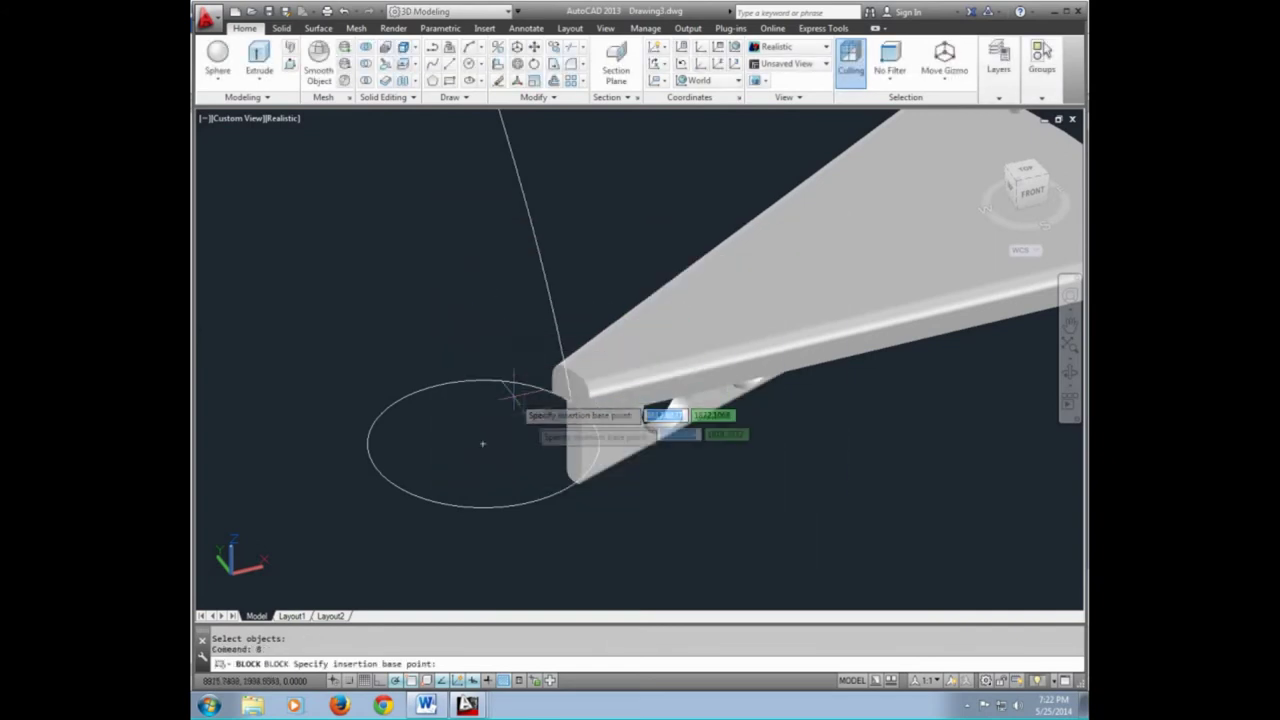
scroll(540, 425, "up", 2)
left_click(584, 394)
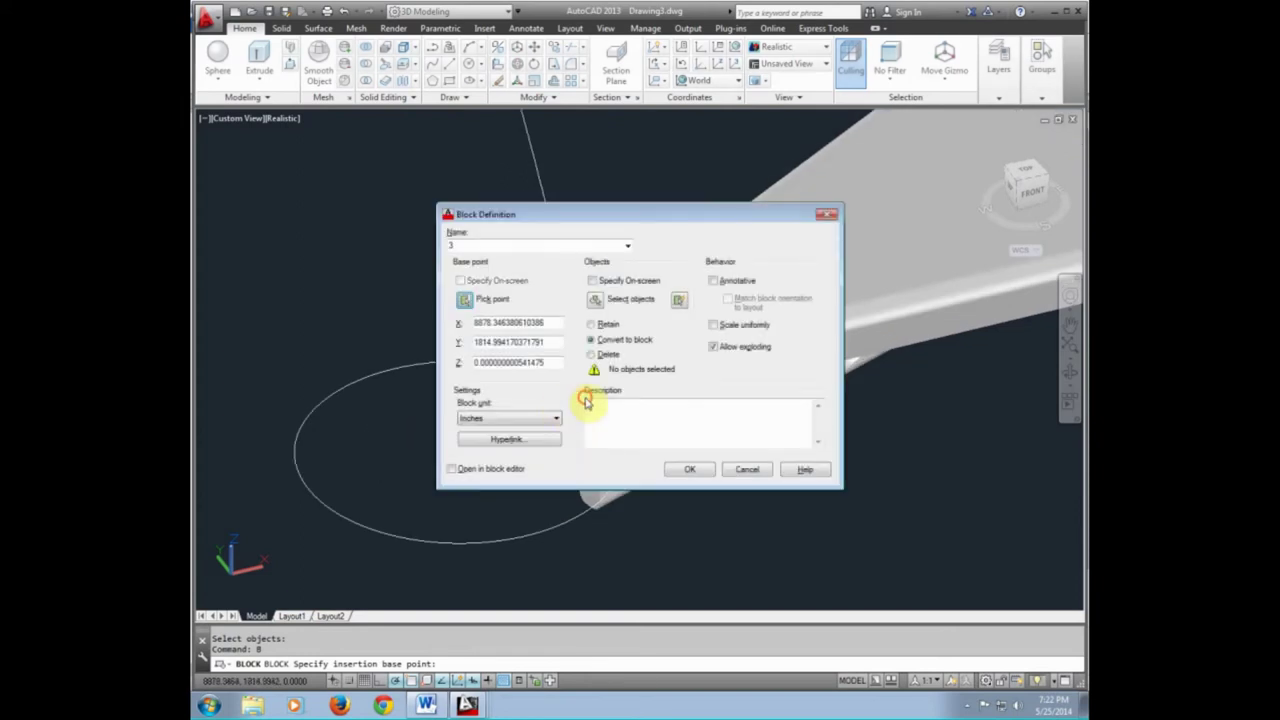
left_click(597, 302)
scroll(566, 366, "down", 3)
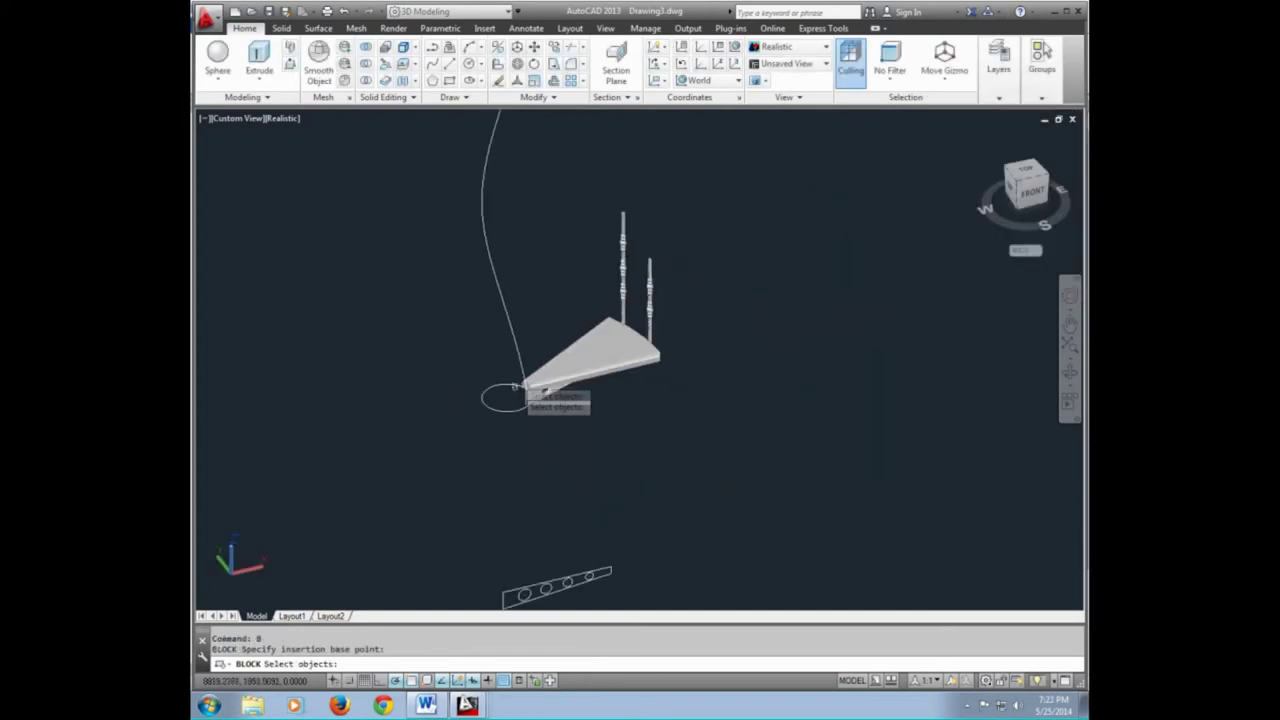
left_click(787, 148)
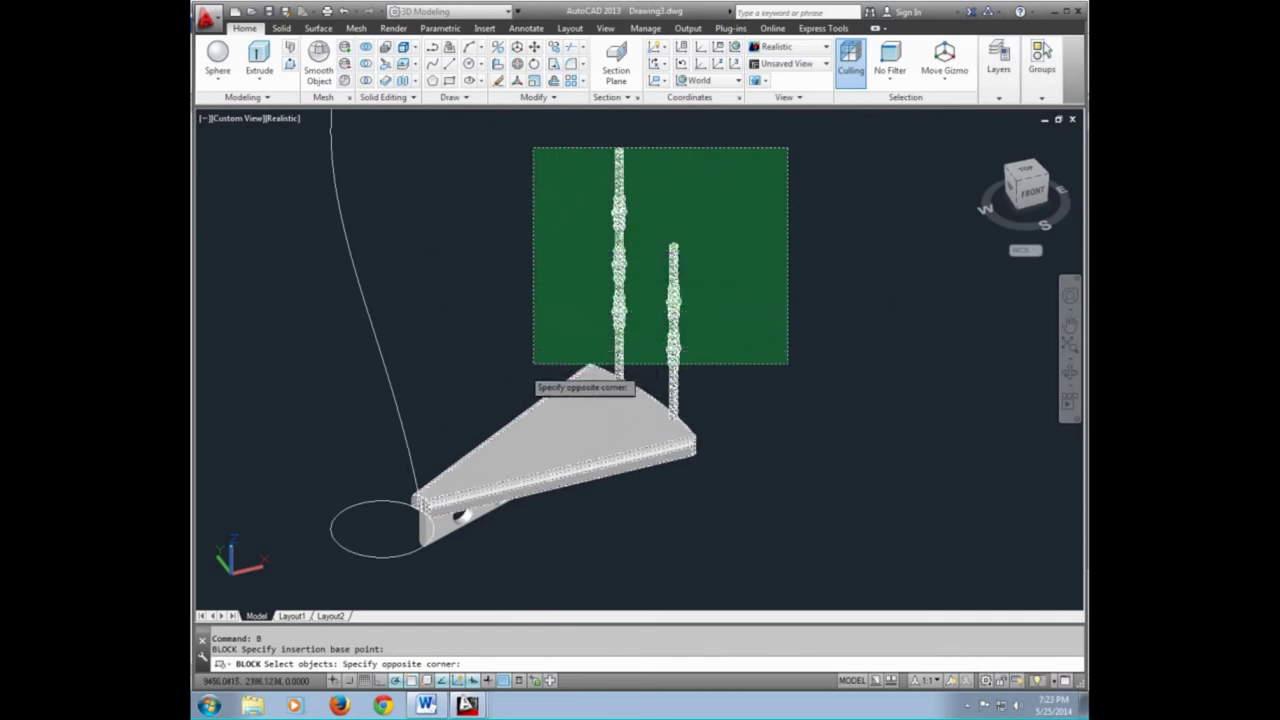
left_click(526, 352)
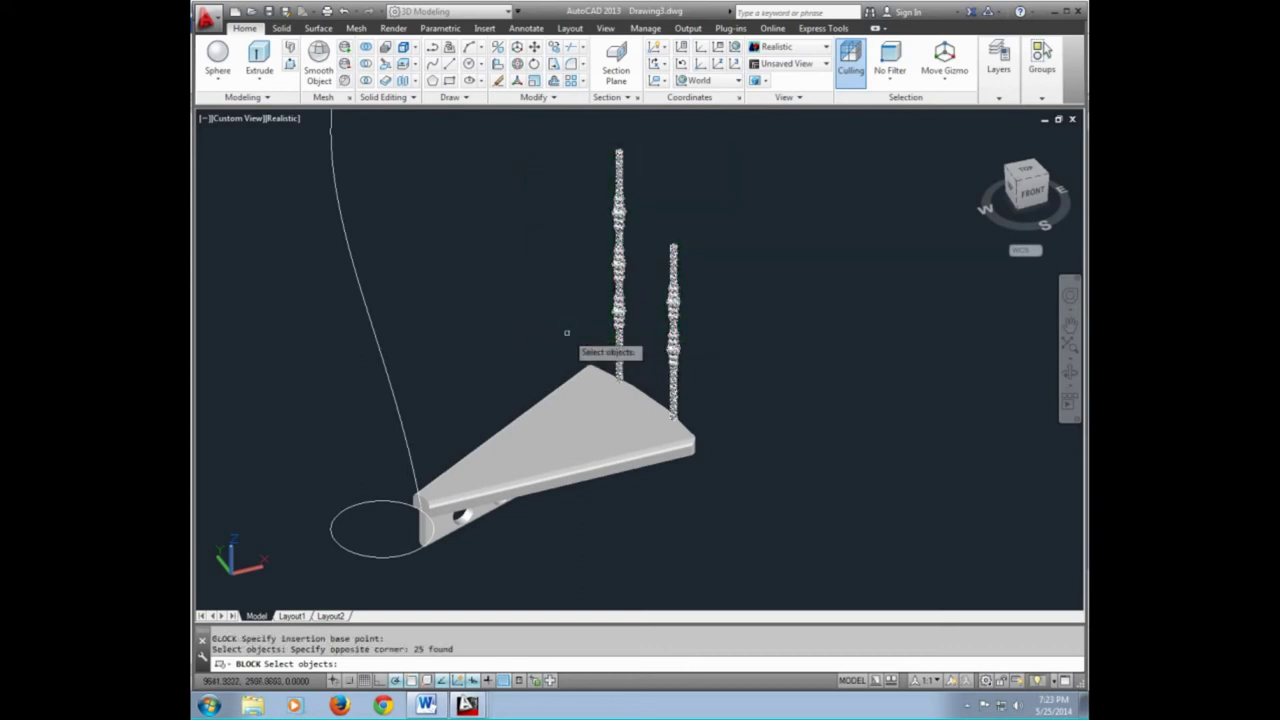
left_click(700, 376)
left_click(674, 350)
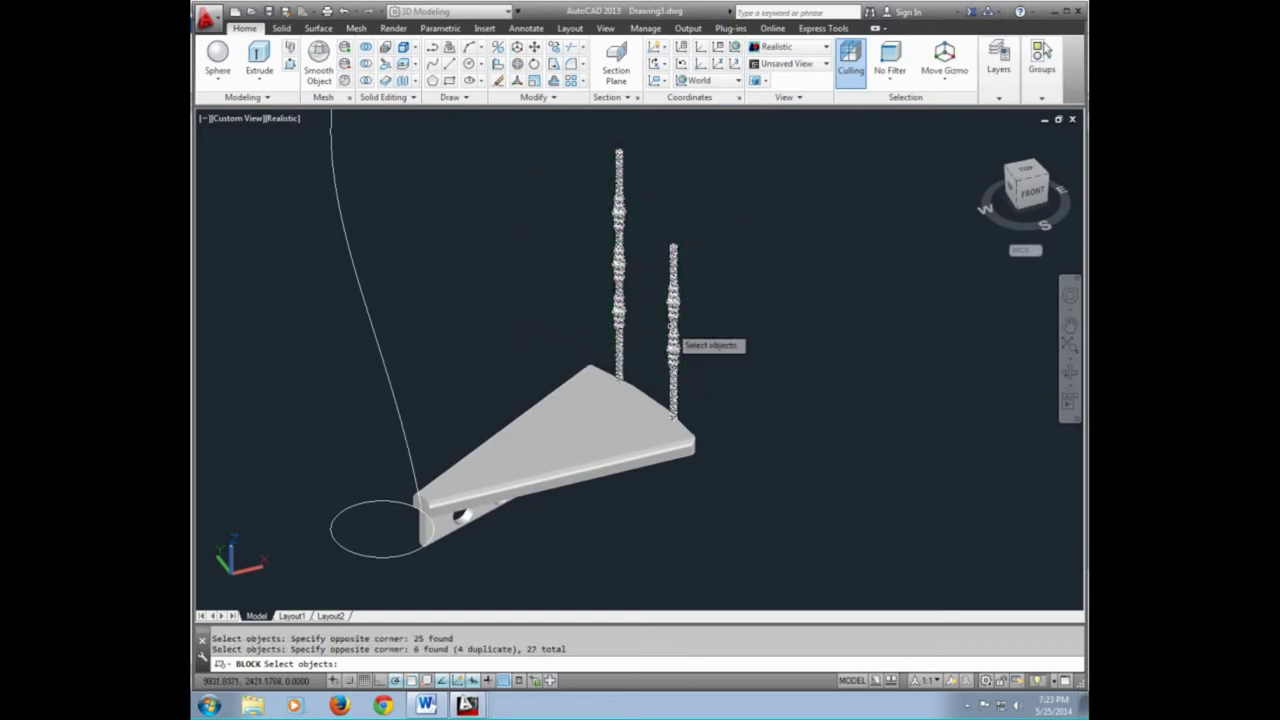
key("Return")
left_click(692, 470)
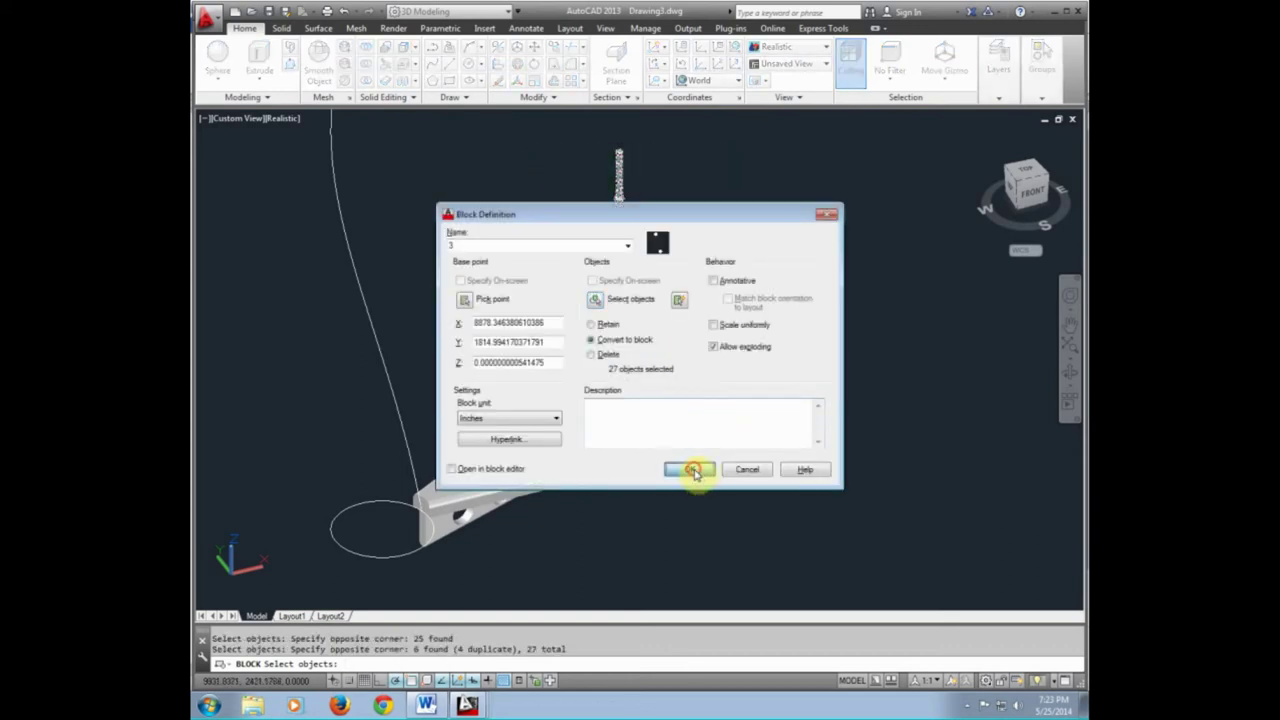
Shift and orbit the view to bring the helix clearly into view
key("Escape")
key("Escape")
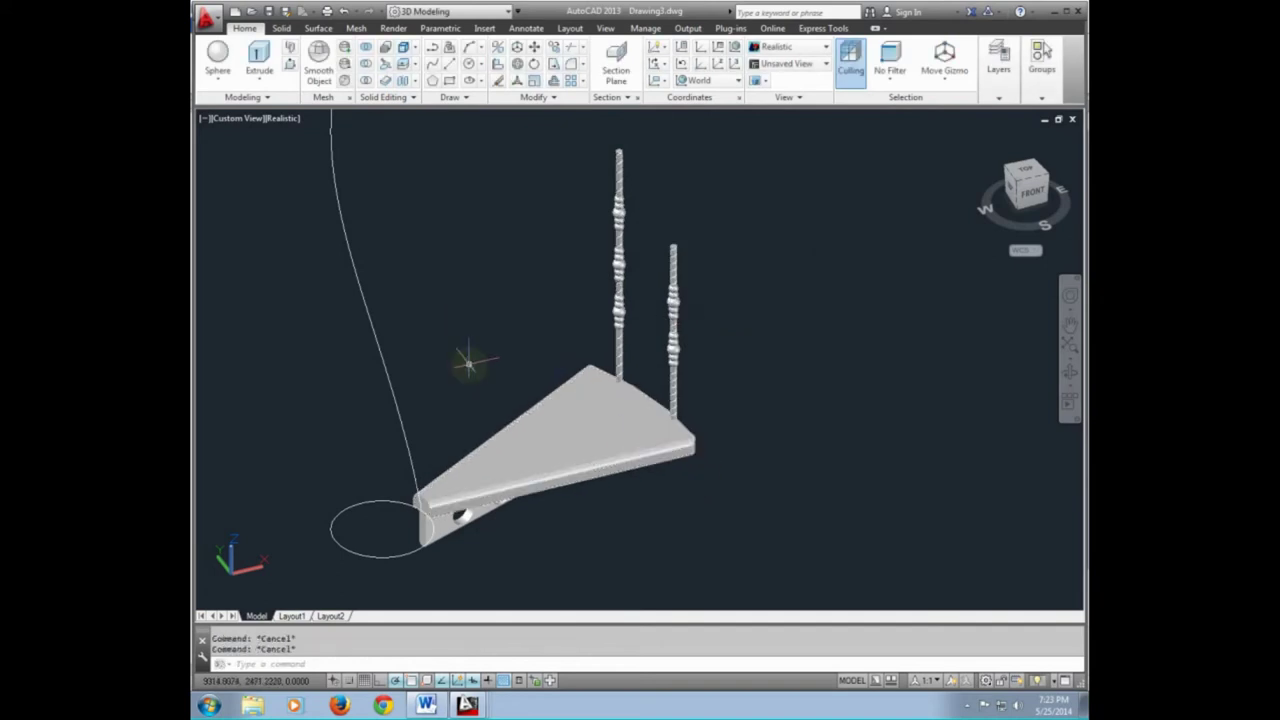
middle_click_drag(466, 363, 533, 365)
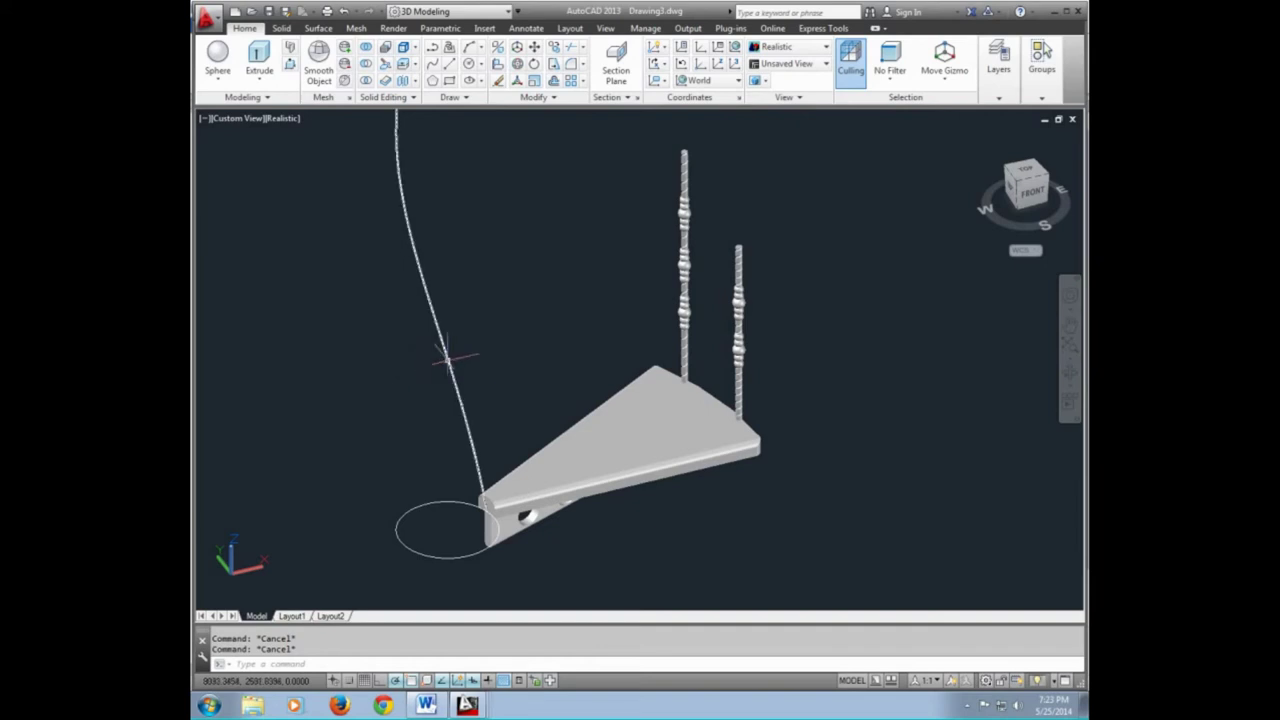
left_click(447, 357)
mouse_move(491, 400)
middle_mouse_down("shift")
mouse_move(491, 380)
mouse_move(528, 449)
mouse_move(514, 453)
mouse_move(514, 398)
middle_mouse_up("shift")
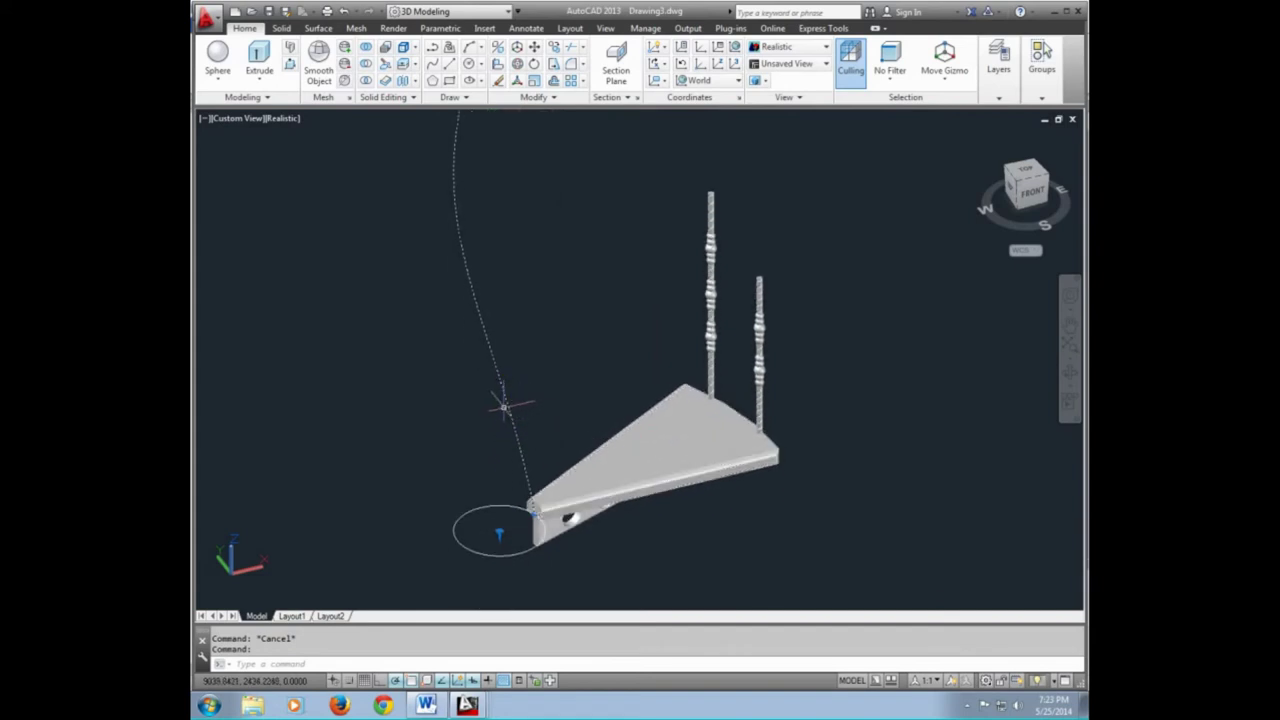
key("Escape")
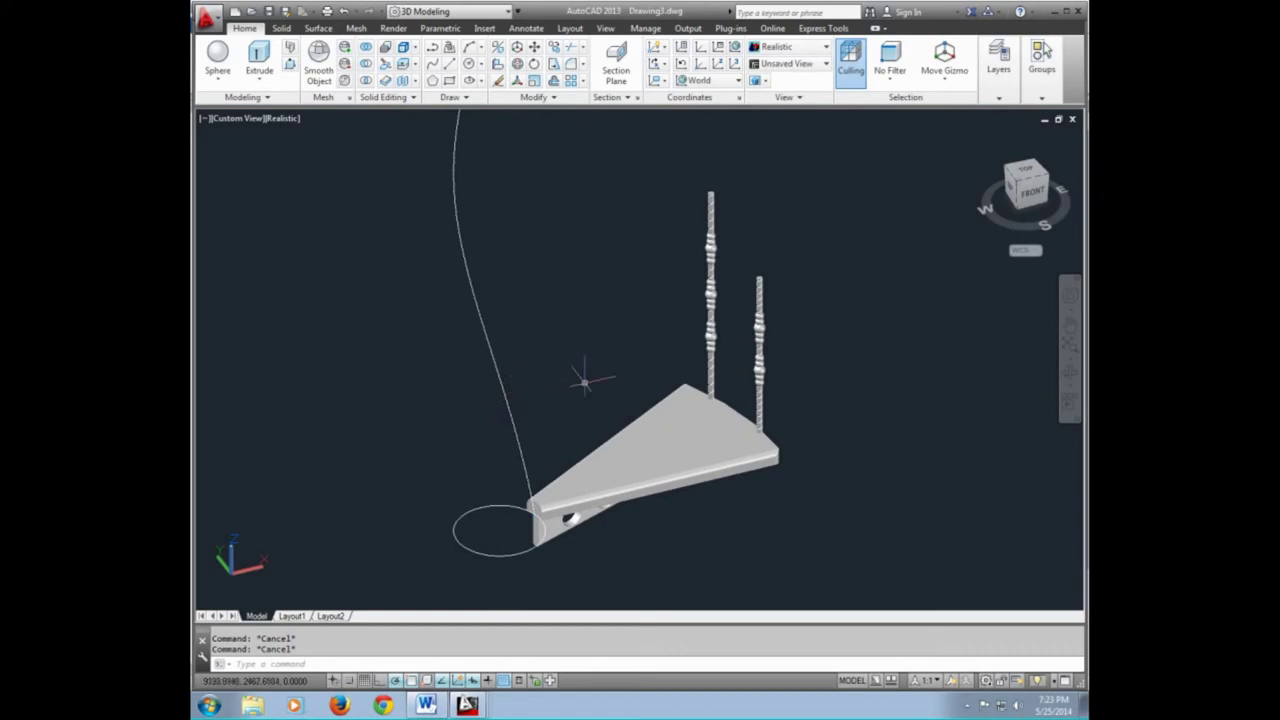
Divide the helix into 10 segments with aligned copies of block 1, the wedge slab
type("DI")
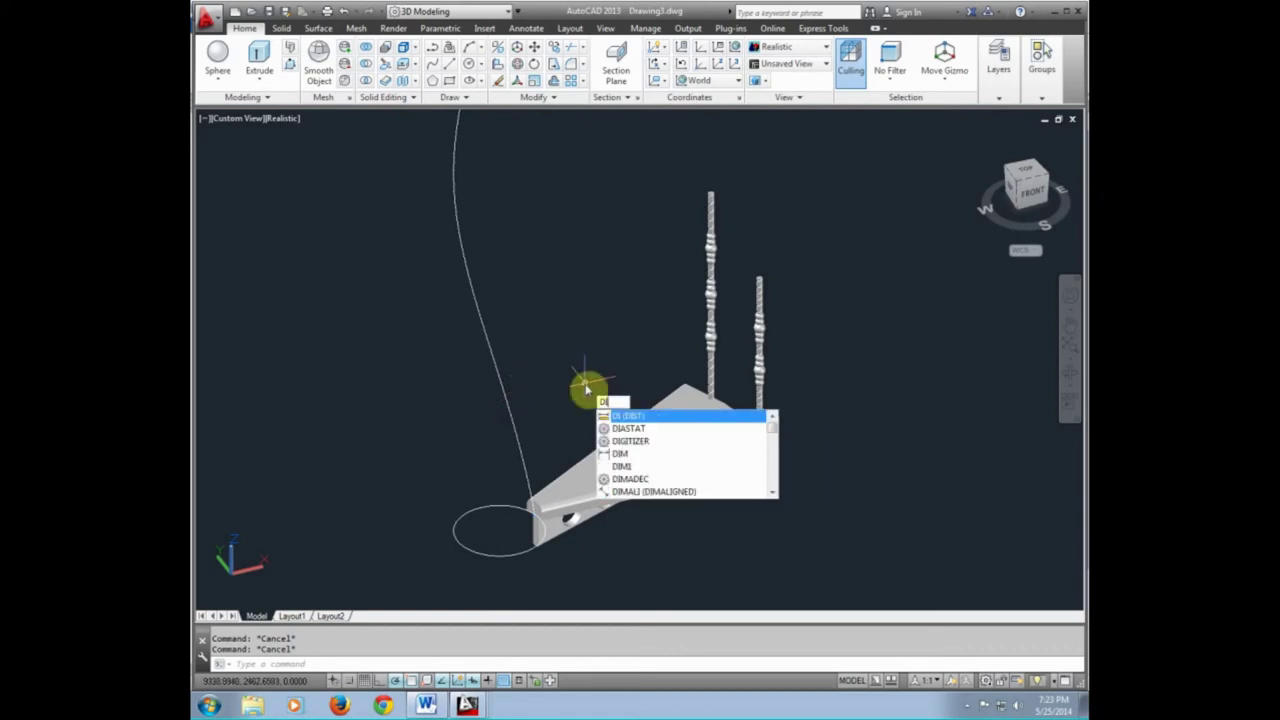
type("V")
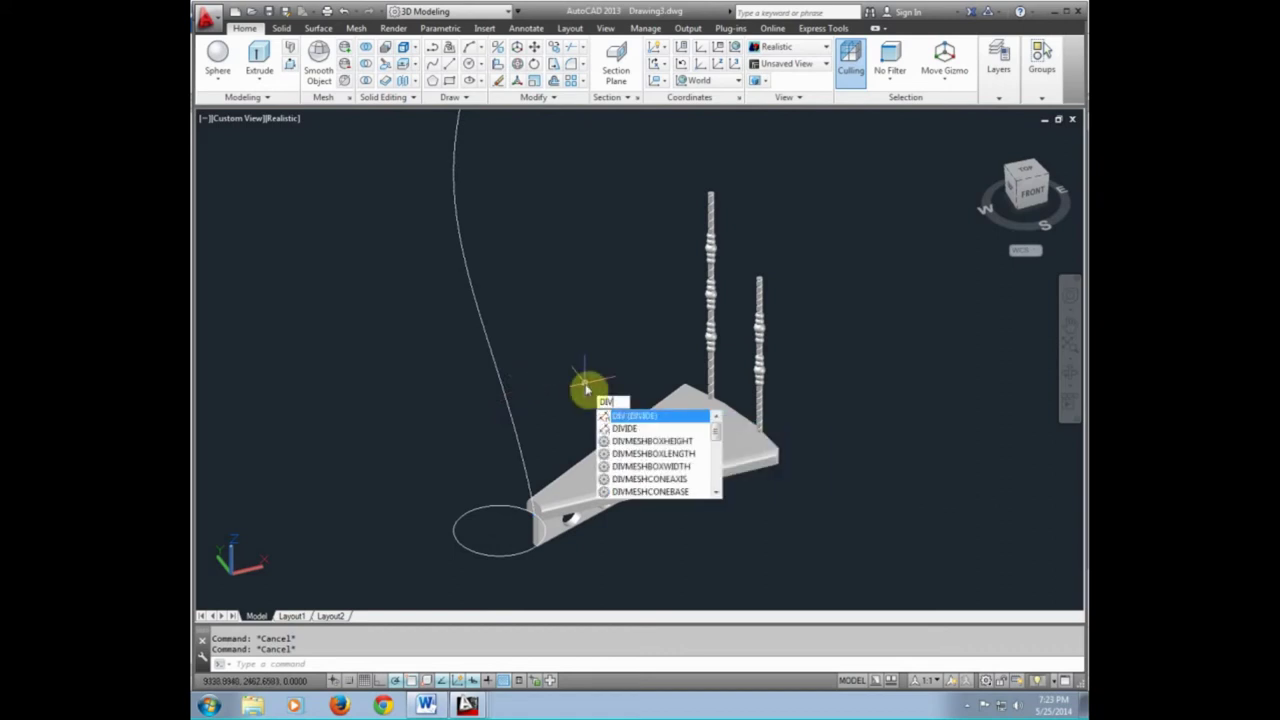
key("Return")
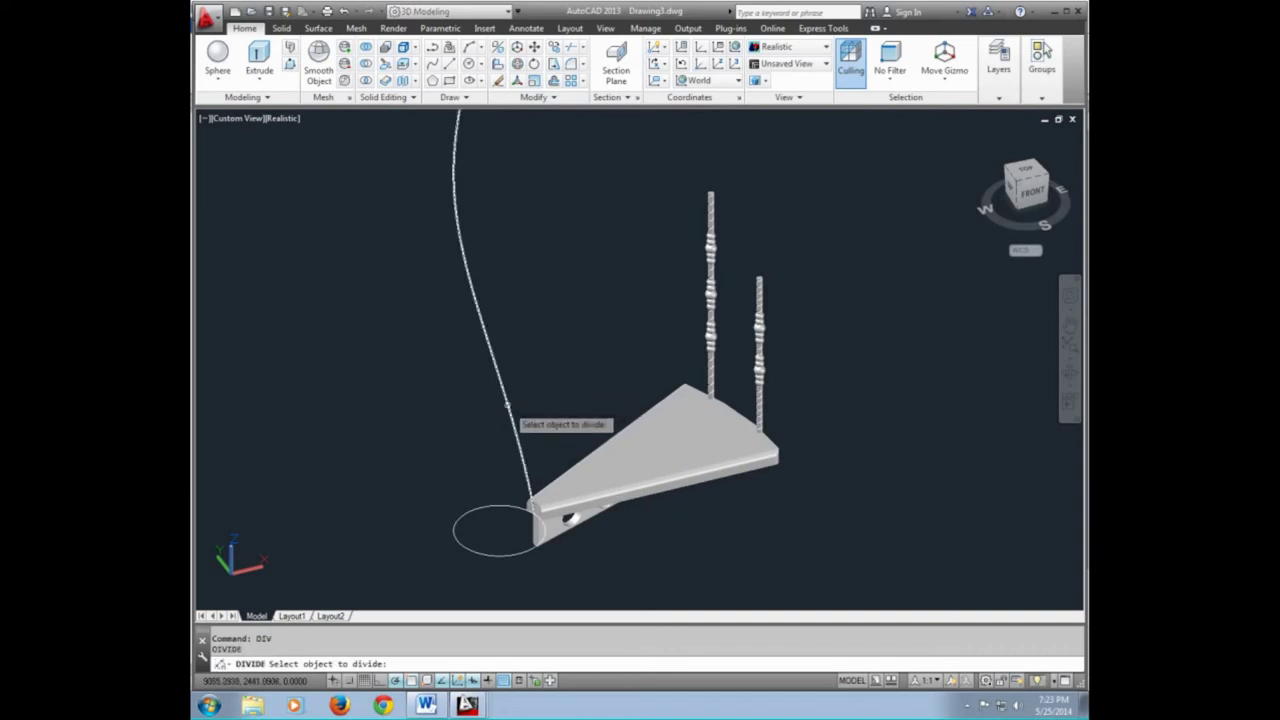
left_click(508, 403)
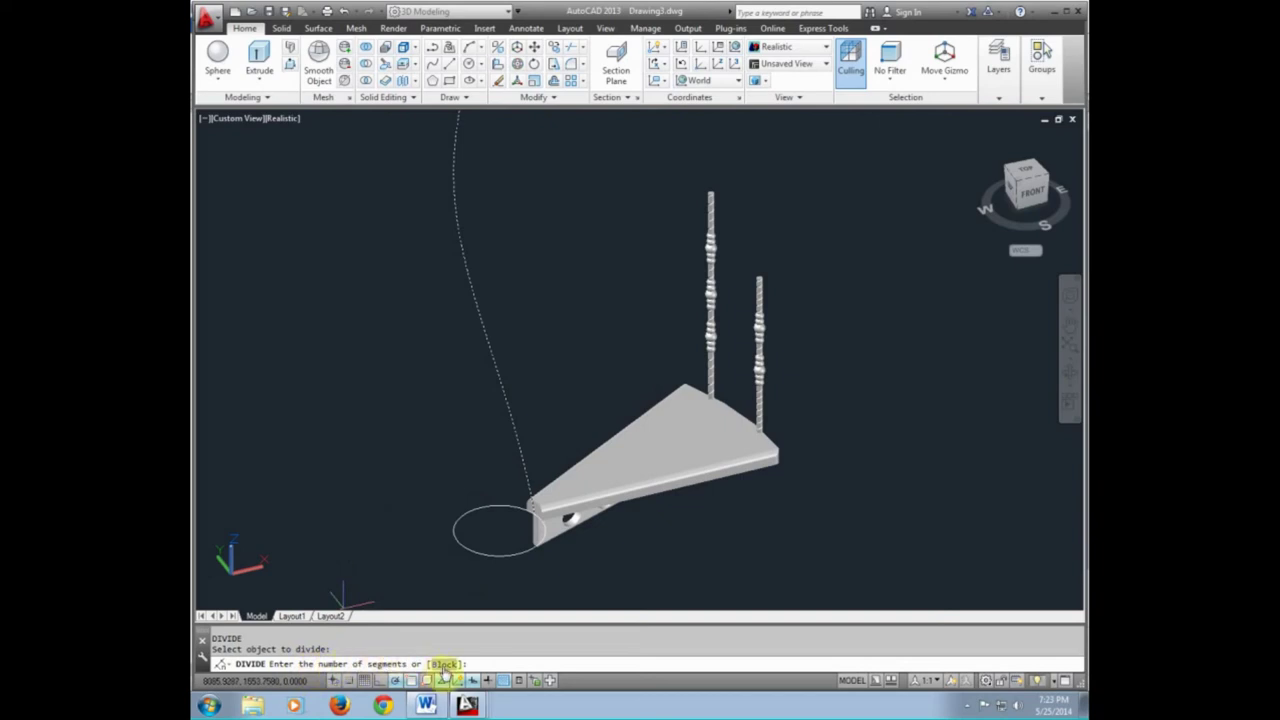
type("6")
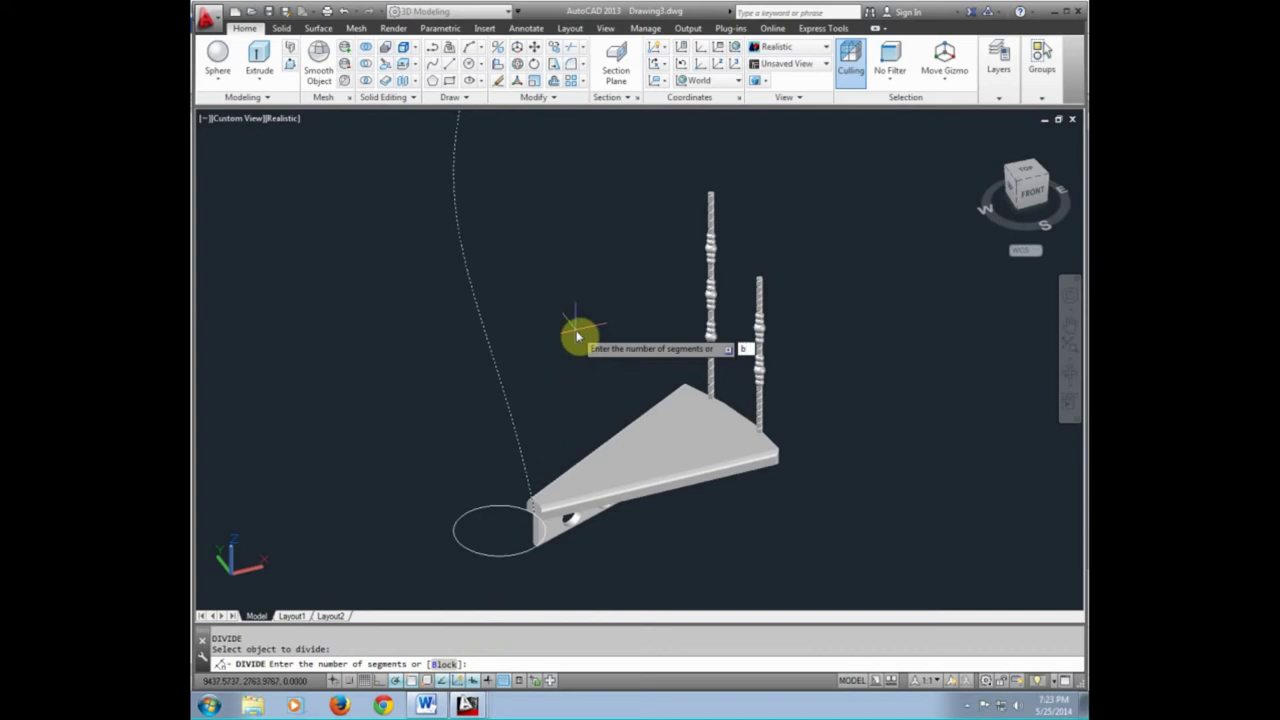
key("Return")
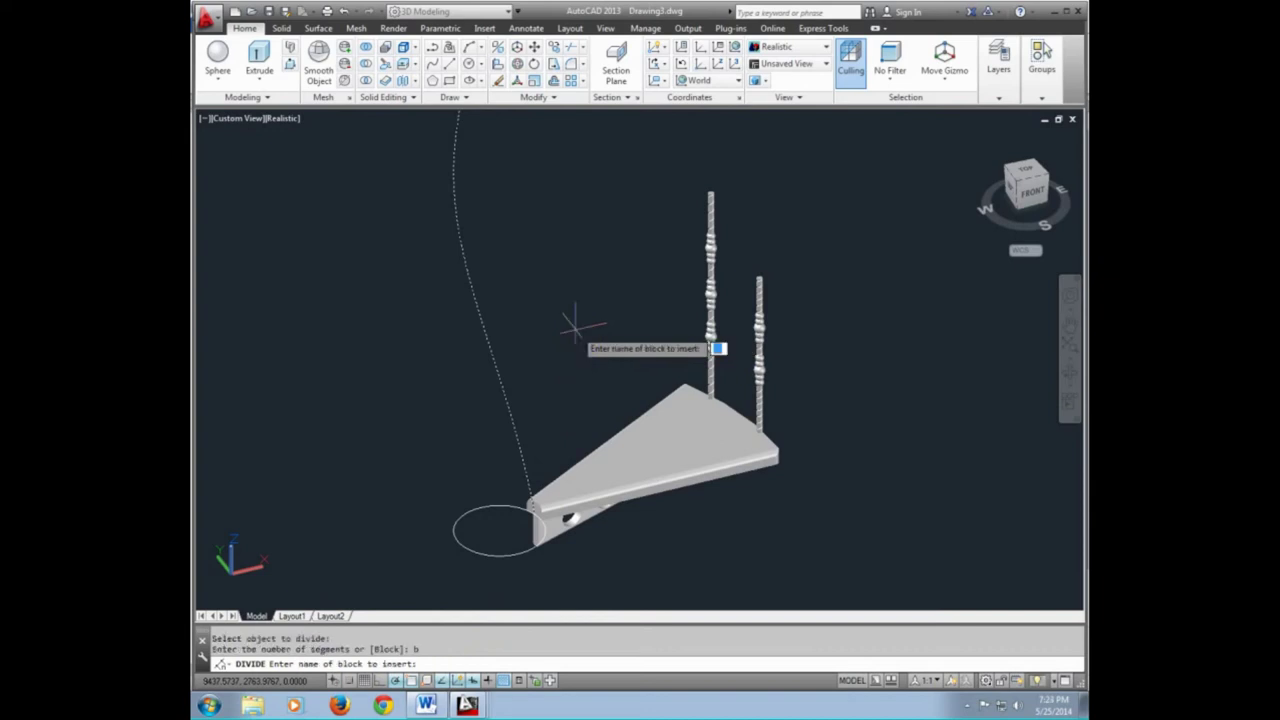
left_click(578, 337)
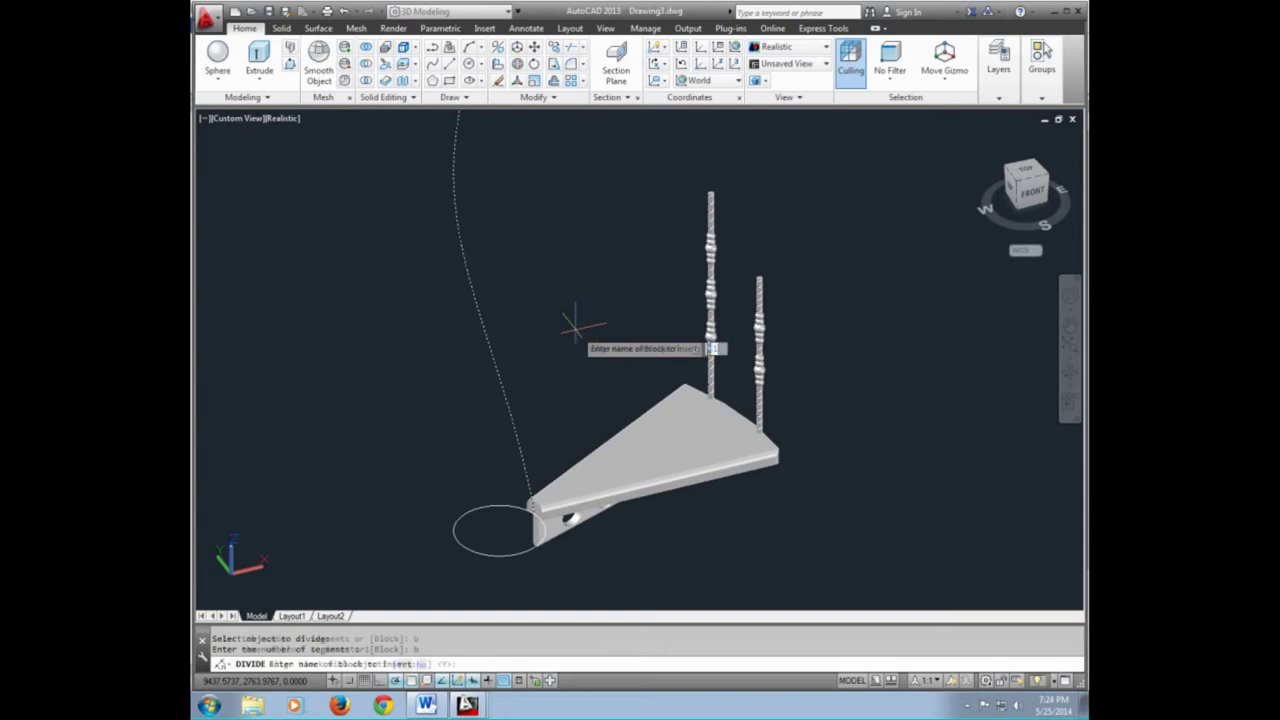
key("Return")
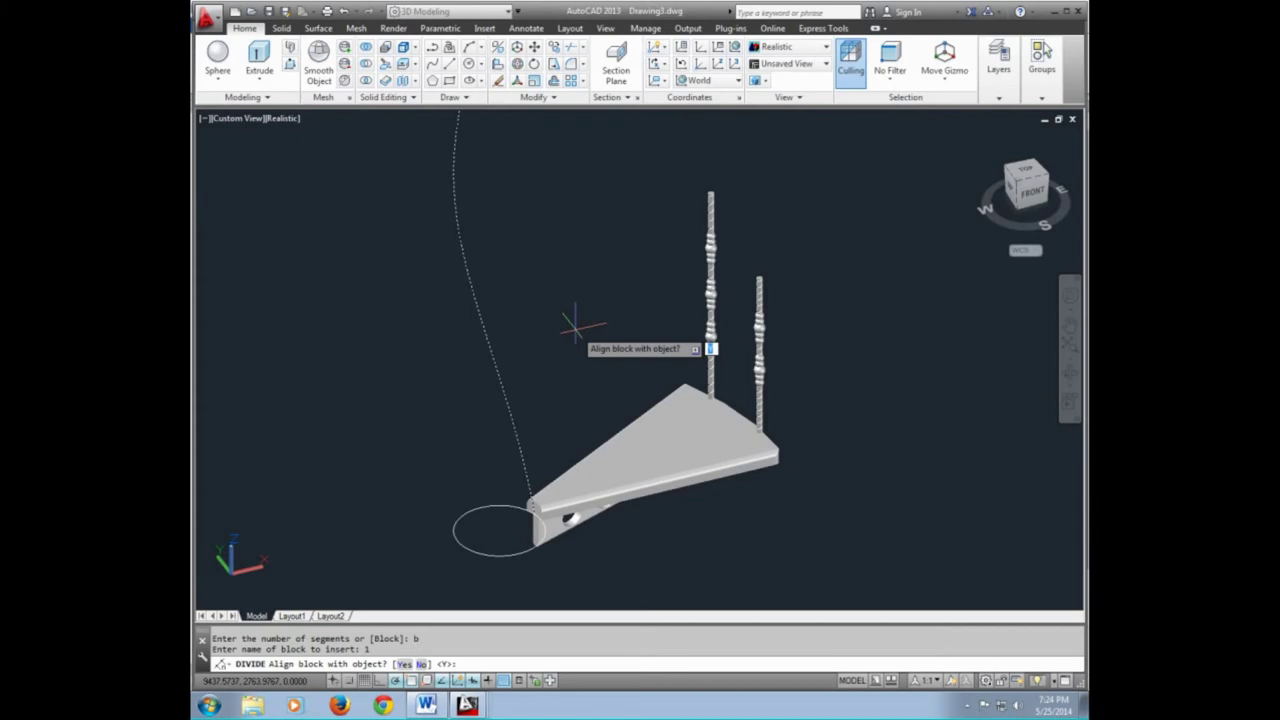
key("Return")
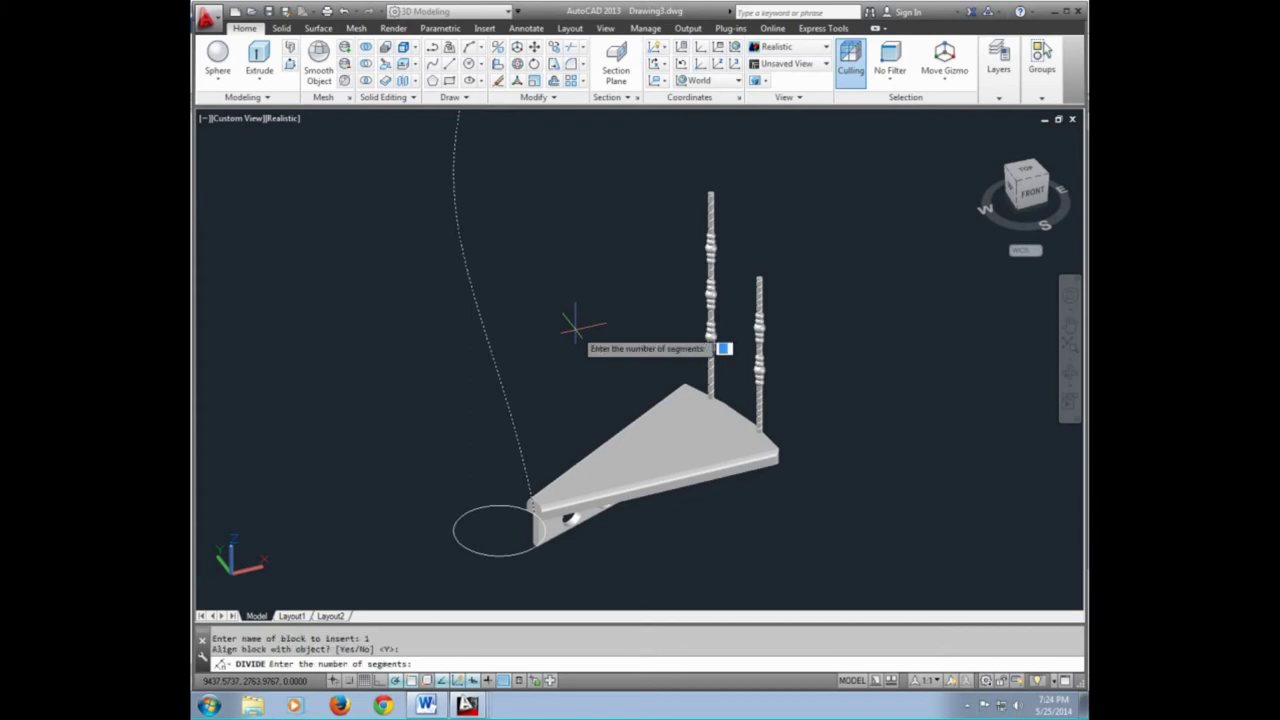
type("10")
key("Return")
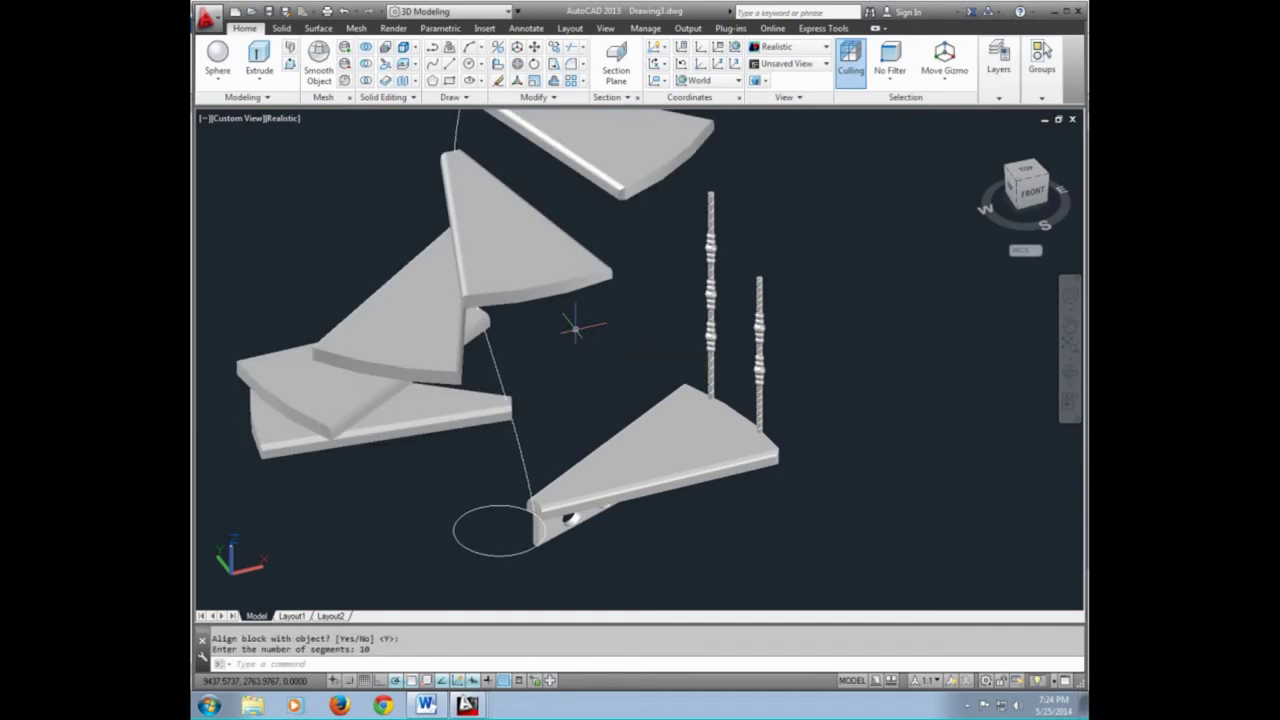
Orbit the model to view the staircase from the front
scroll(575, 325, "down", 3)
scroll(575, 325, "down", 3)
left_click(1071, 375)
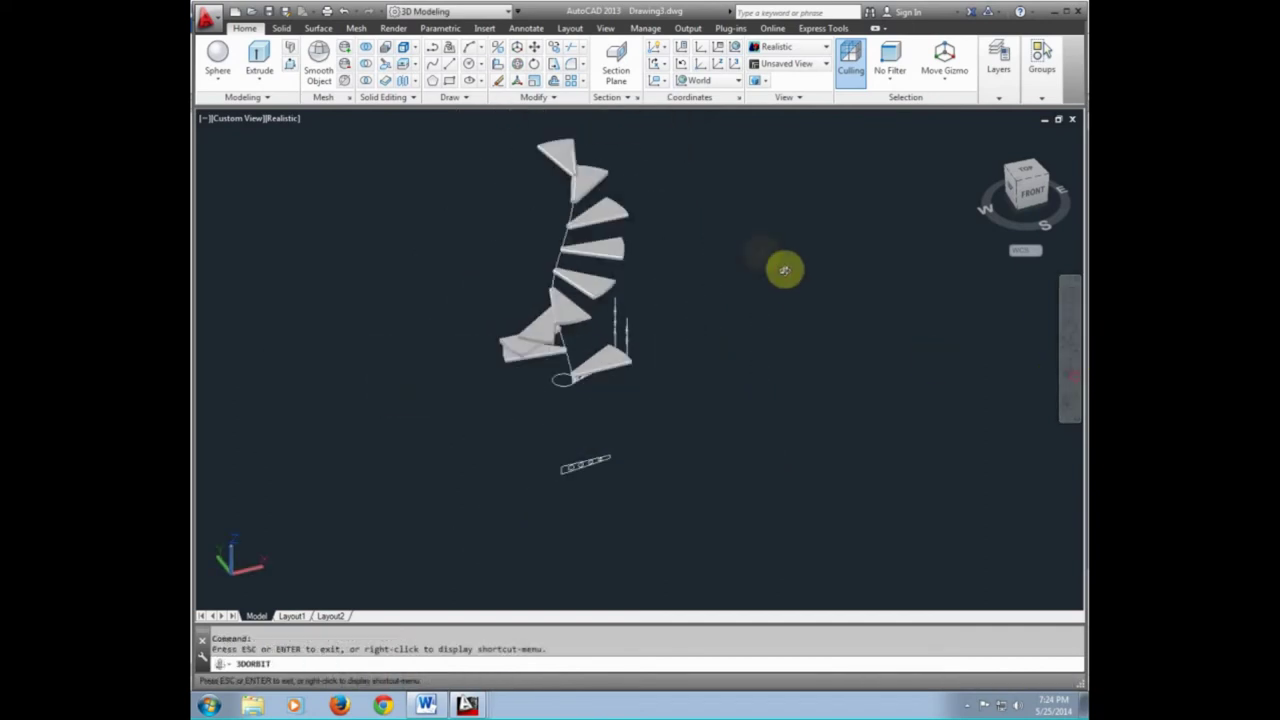
mouse_move(784, 270)
left_mouse_down()
mouse_move(754, 314)
mouse_move(746, 400)
mouse_move(617, 351)
mouse_move(652, 256)
mouse_move(689, 251)
mouse_move(577, 374)
mouse_move(609, 379)
left_mouse_up()
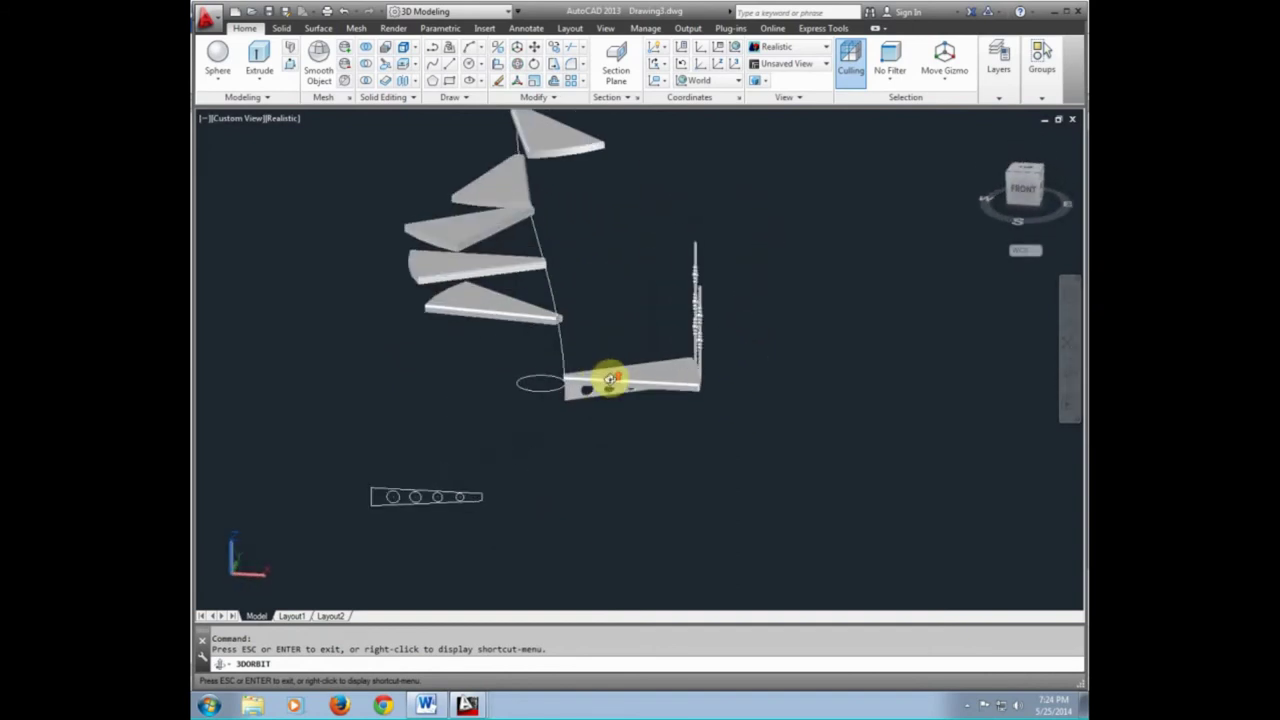
key("Escape")
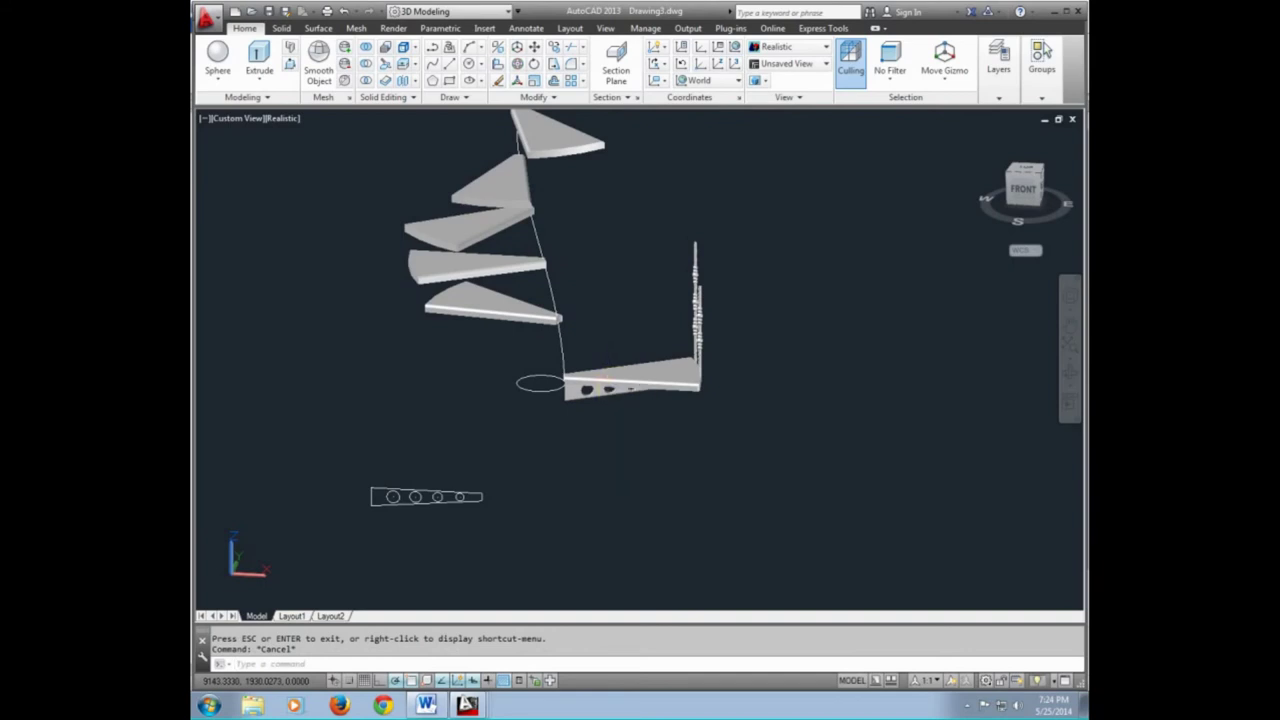
Divide the helix into 10 segments with aligned copies of block 2, the holed support
type("DIV")
key("Return")
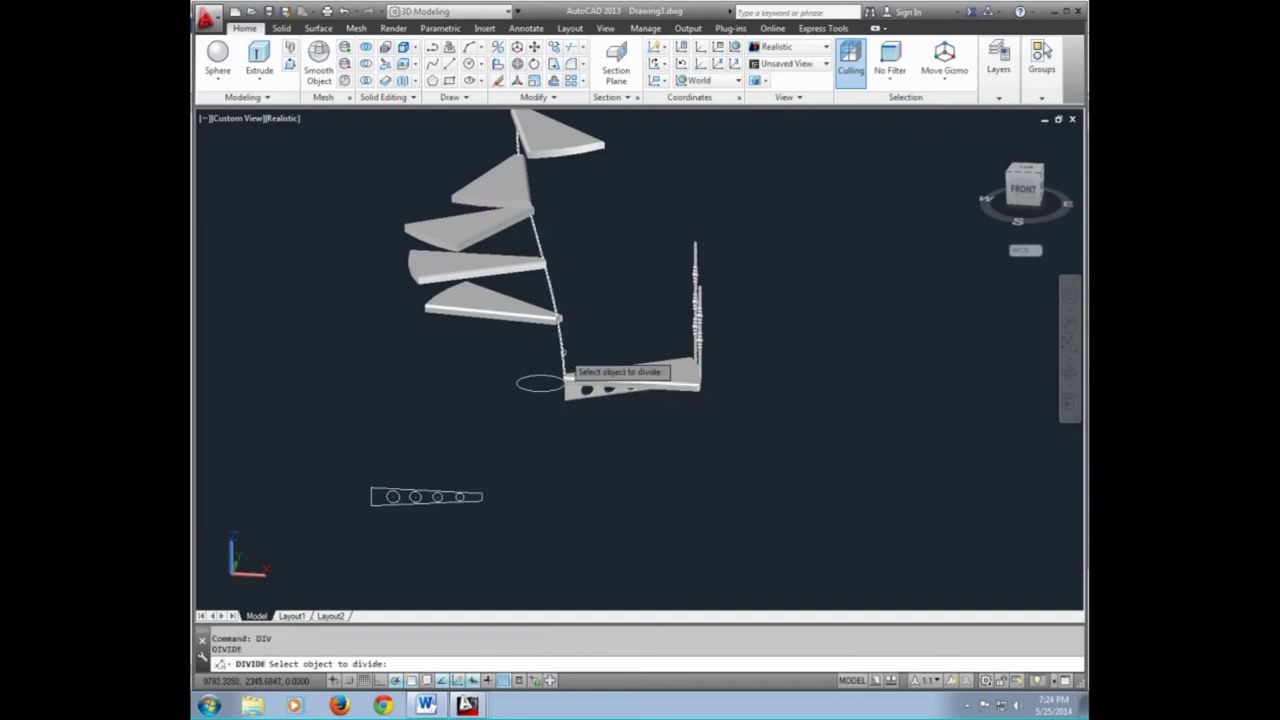
left_click(564, 374)
type("b")
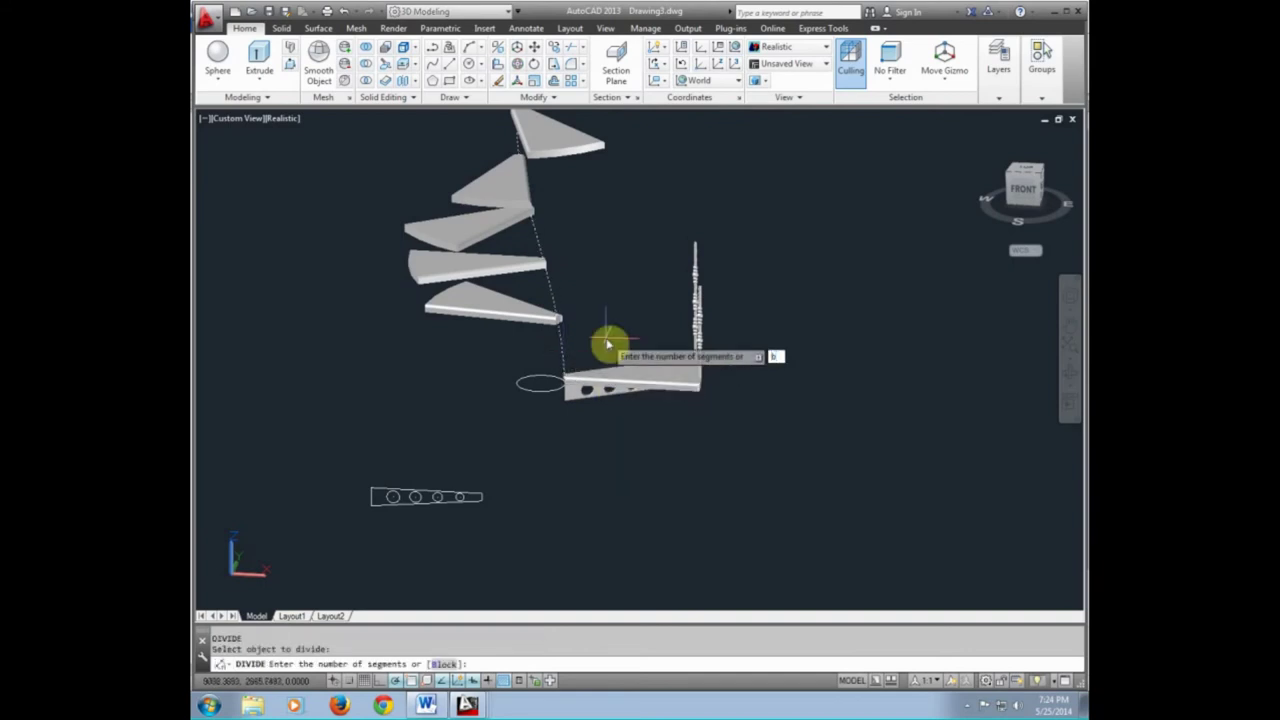
key("Return")
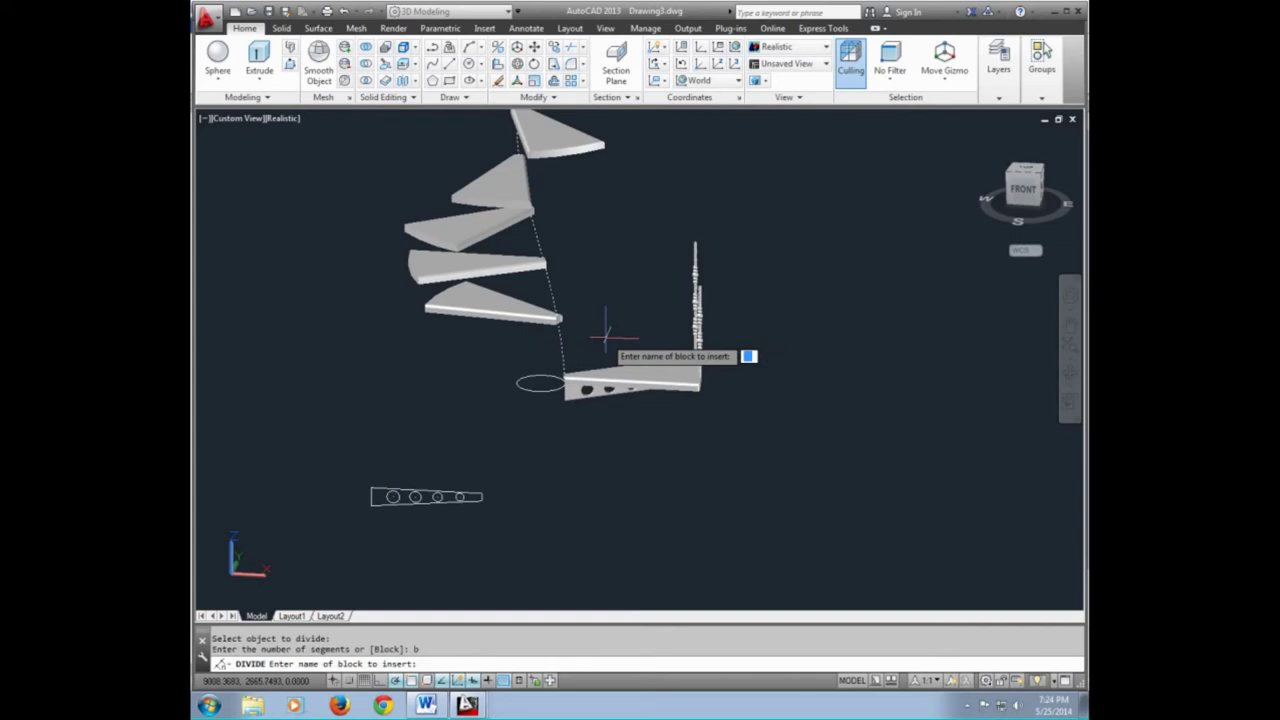
type("2")
key("Return")
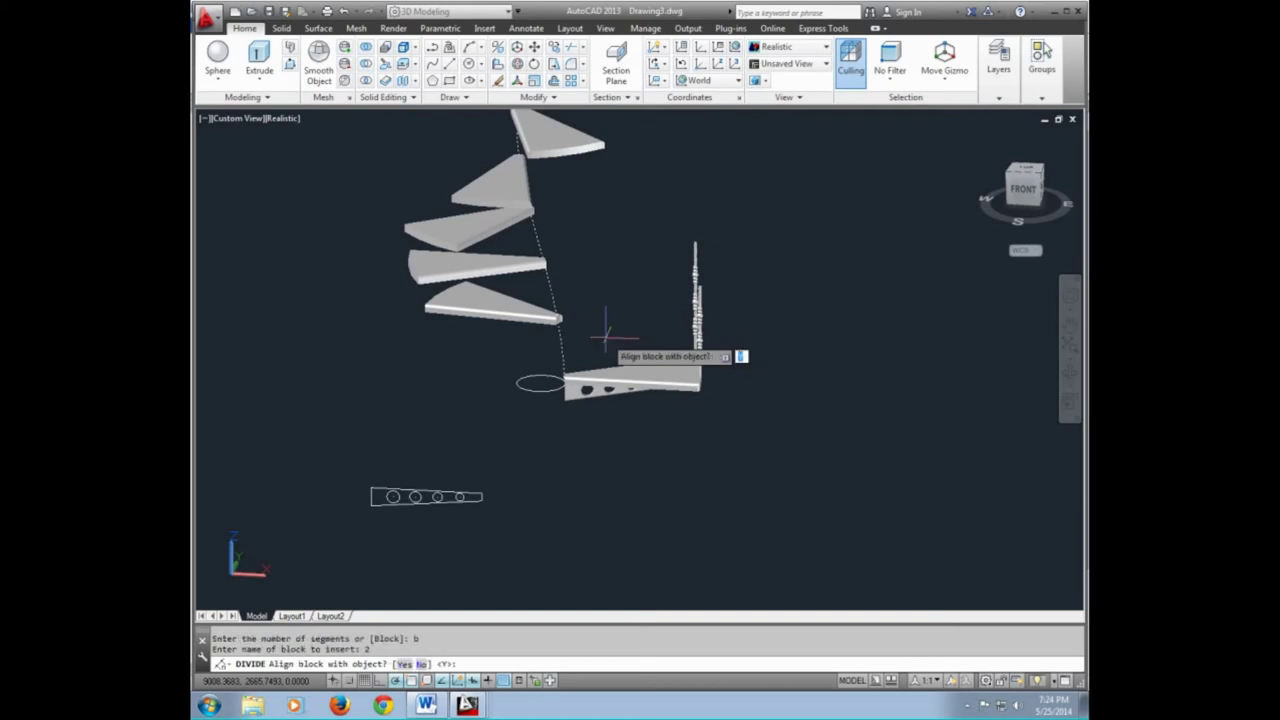
key("Return")
type("10")
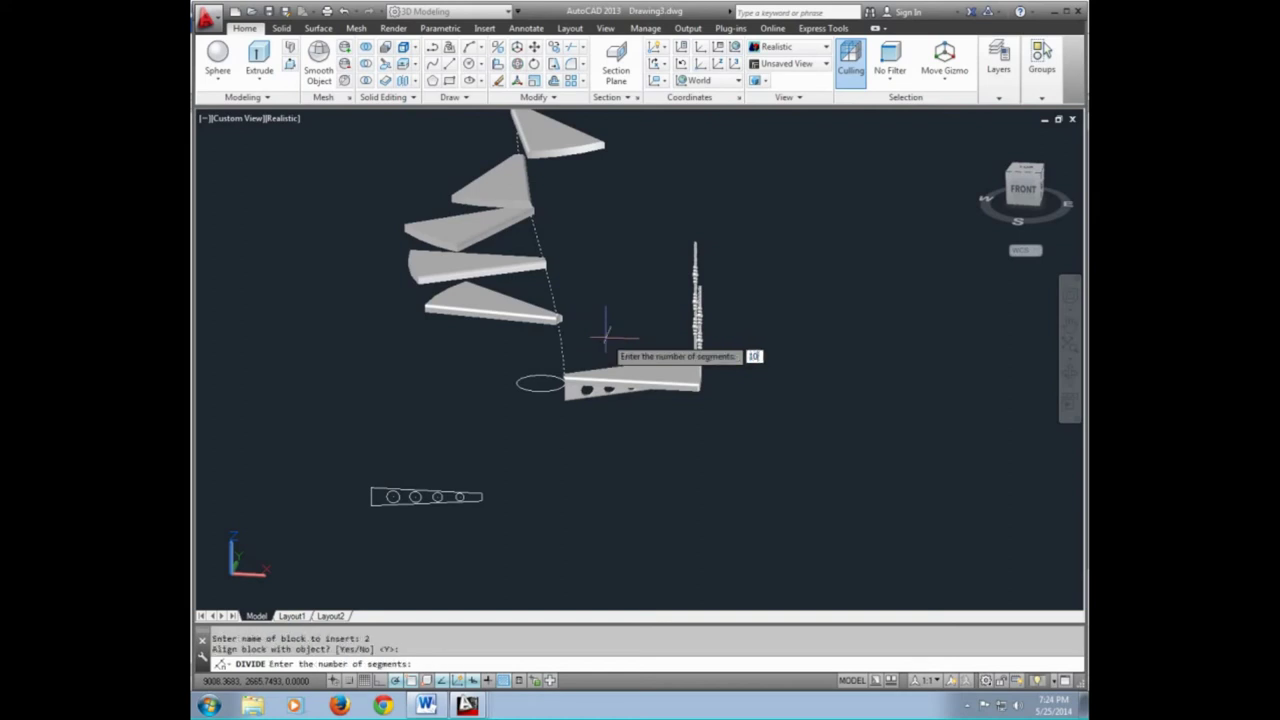
key("Return")
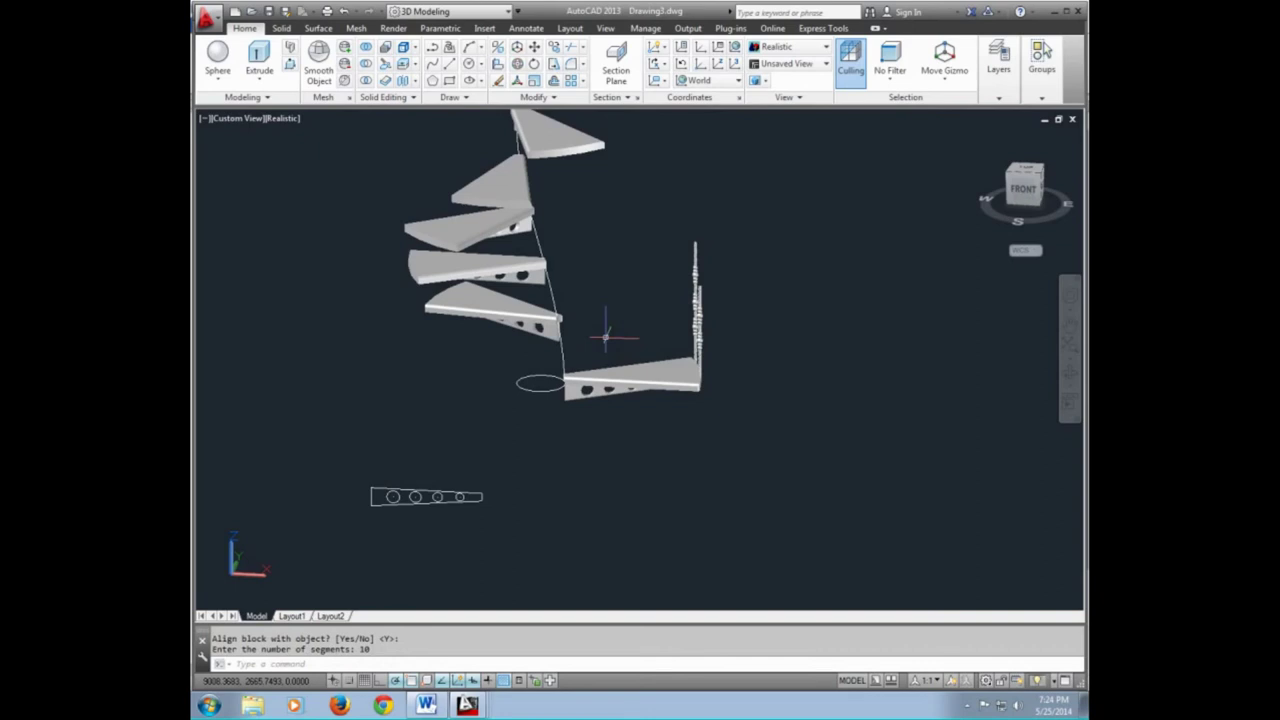
Divide the helix into 10 segments with aligned copies of block 3, the baluster pair
type("div")
key("Return")
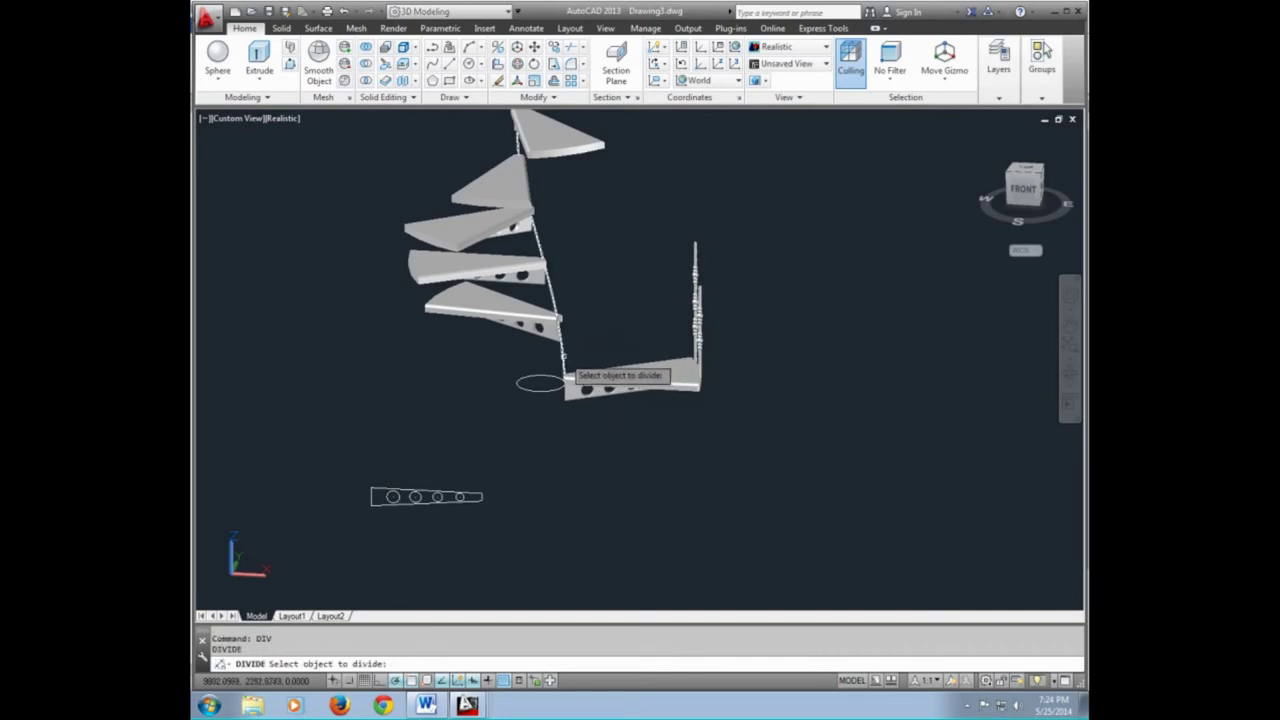
left_click(564, 376)
type("b")
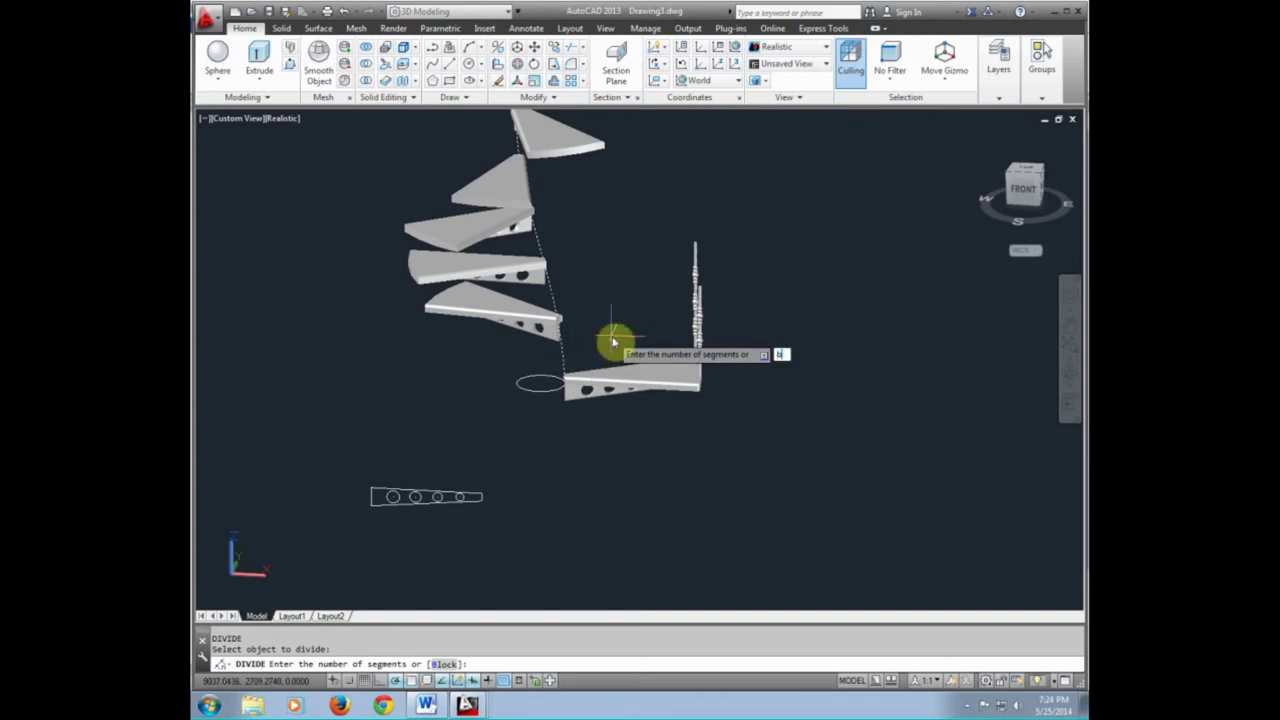
key("Return")
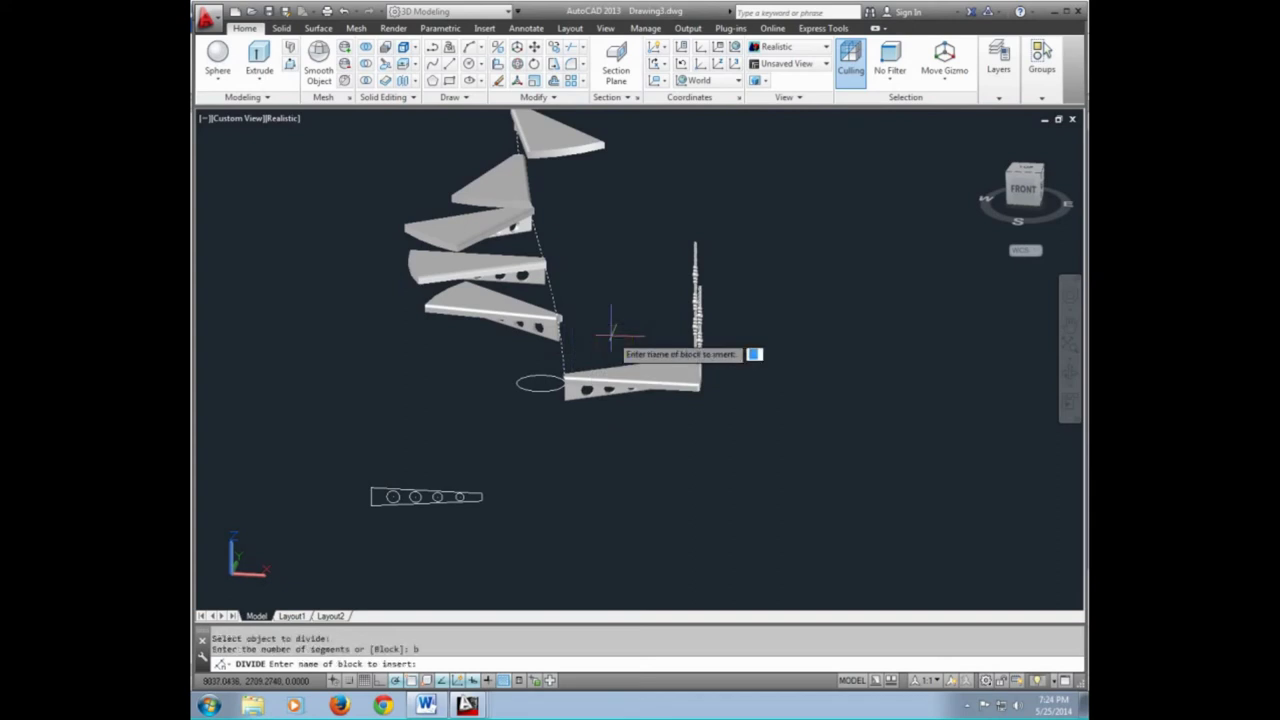
left_click(613, 341)
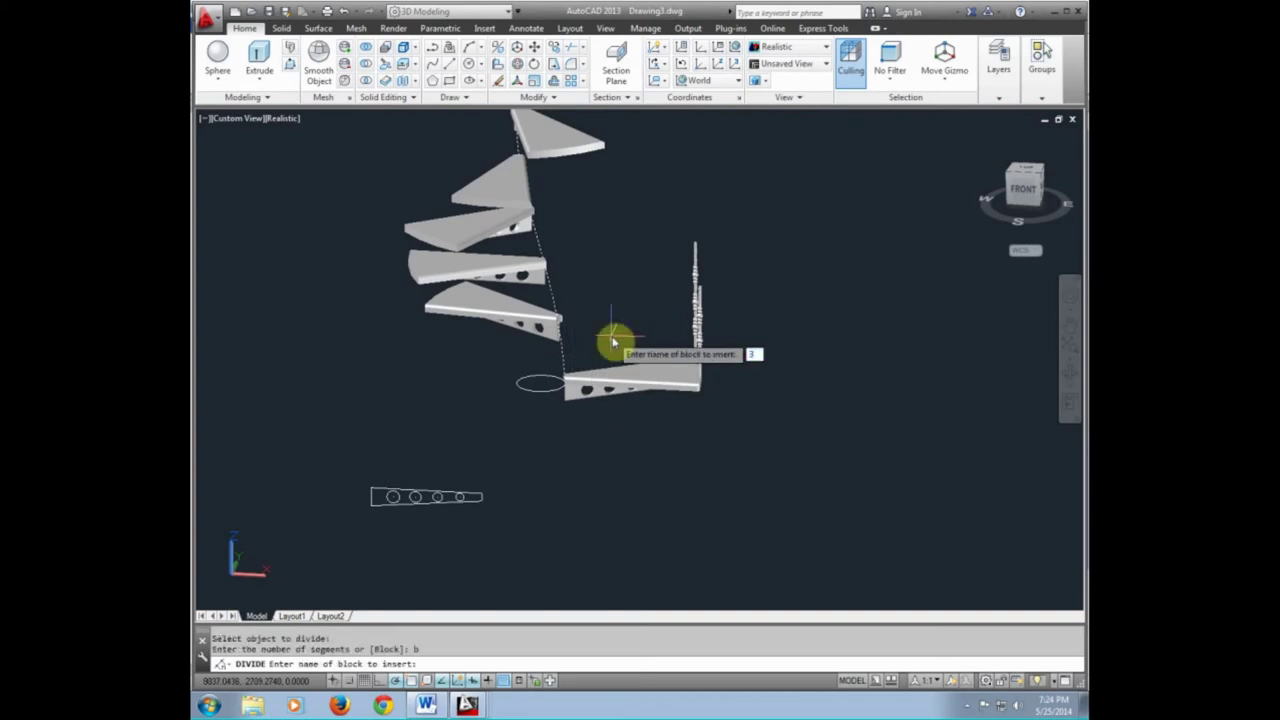
key("Return")
key("Return")
left_click(613, 341)
type("1")
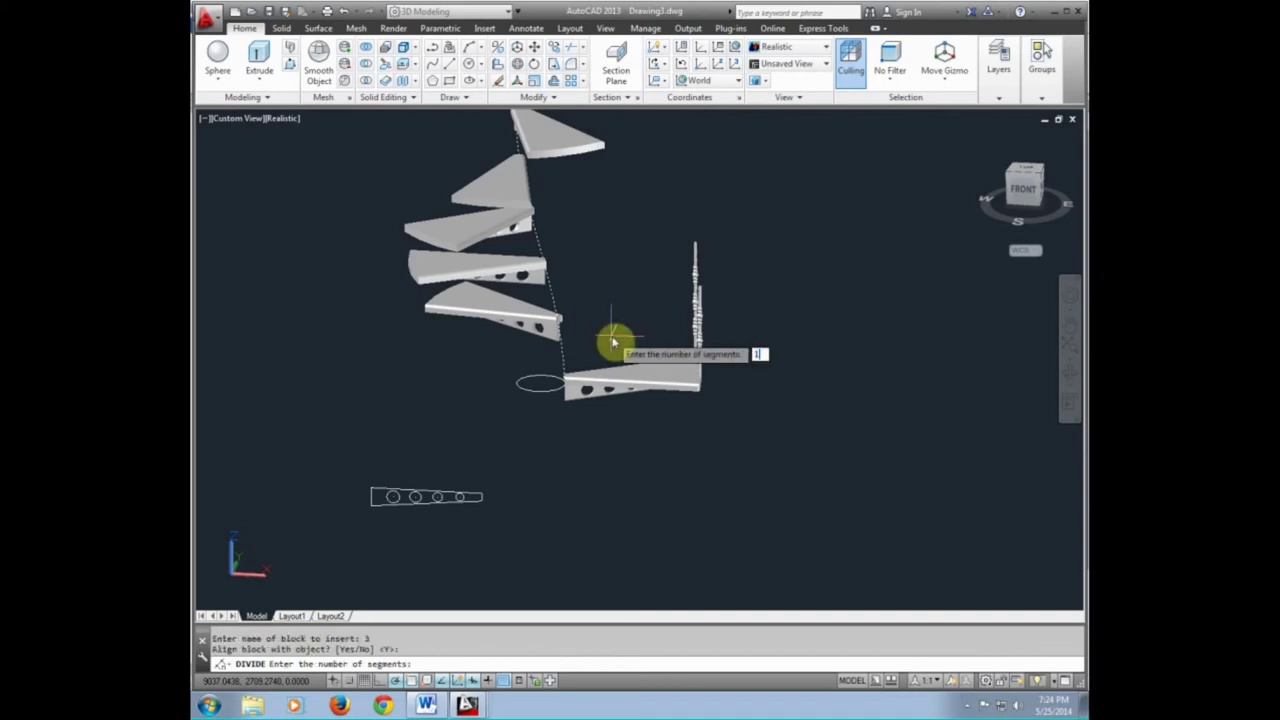
type("0")
key("Return")
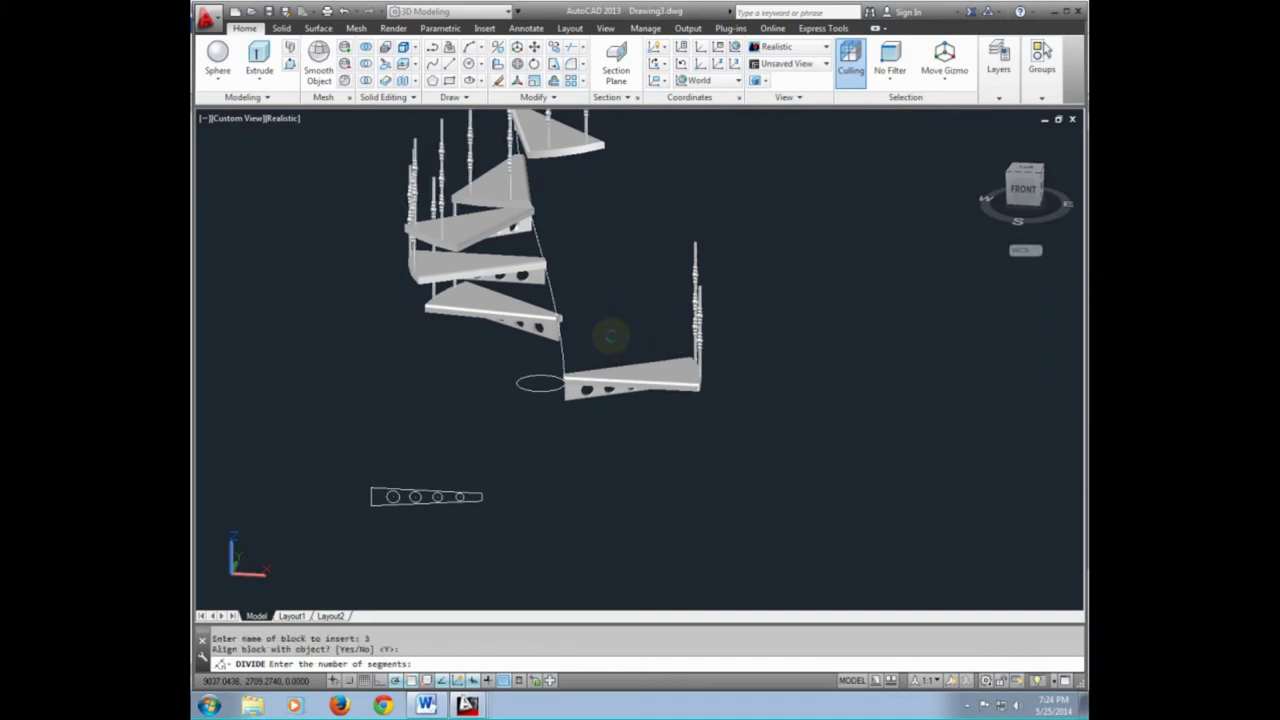
key("Escape")
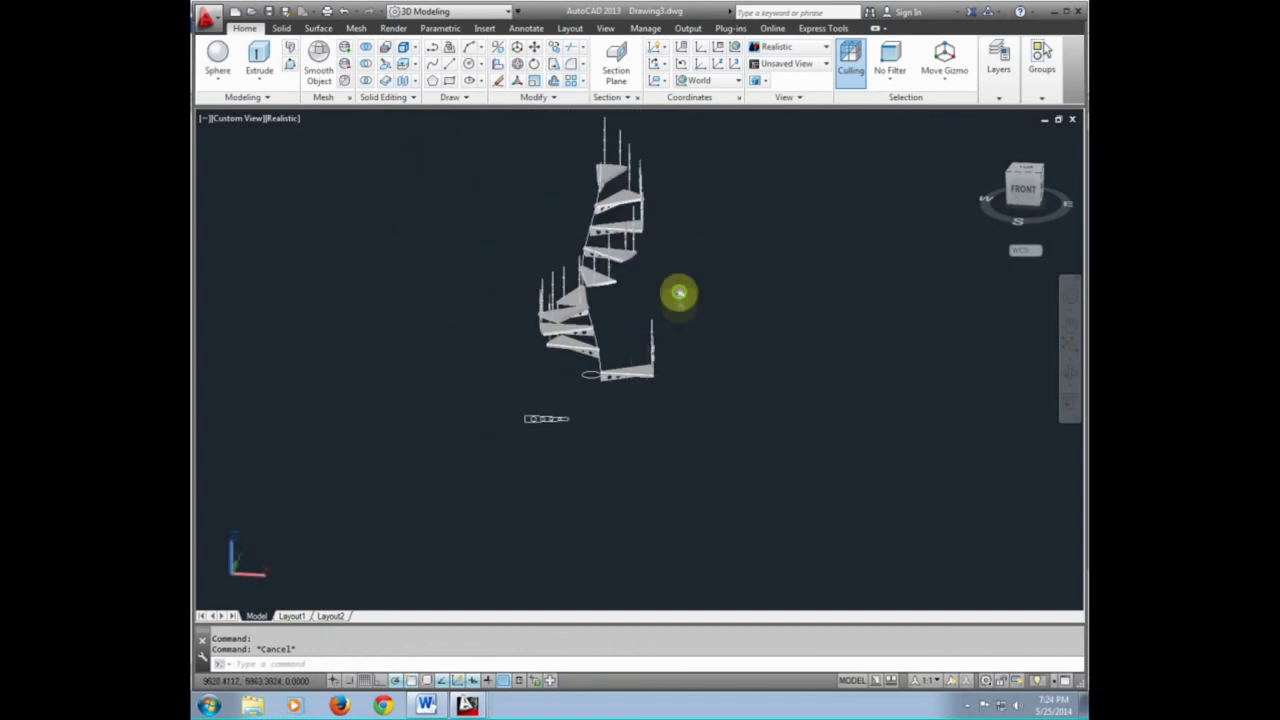
middle_click_drag(677, 291, 734, 380, "shift")
Orbit around the spiral staircase, then window-select the stray small profile
left_click(1070, 375)
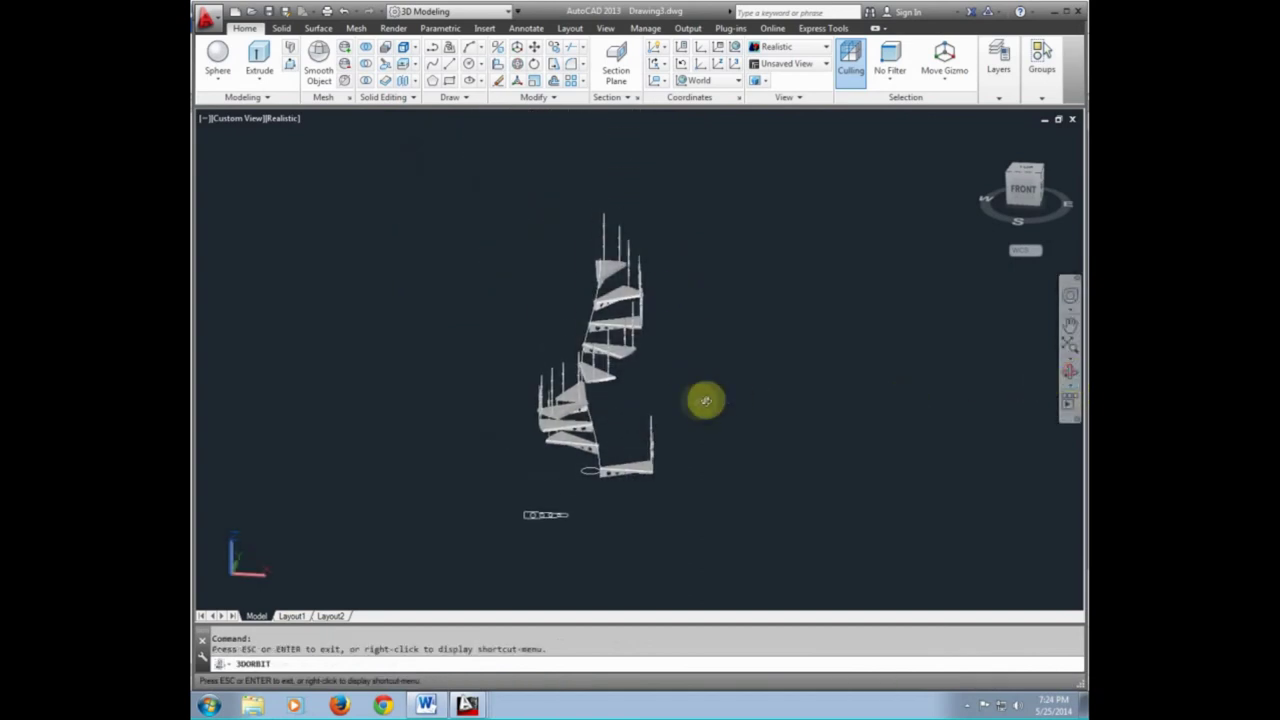
mouse_move(703, 397)
left_mouse_down()
mouse_move(498, 411)
mouse_move(309, 371)
left_mouse_up()
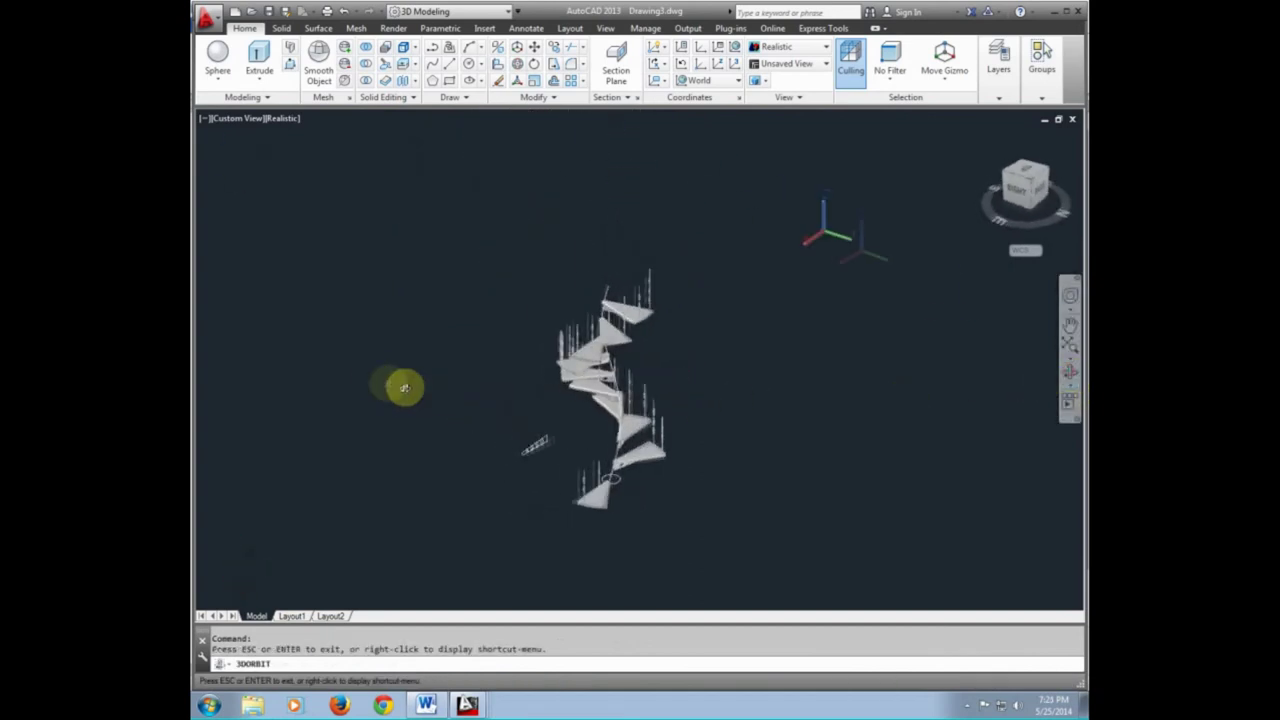
left_click_drag(686, 446, 533, 468)
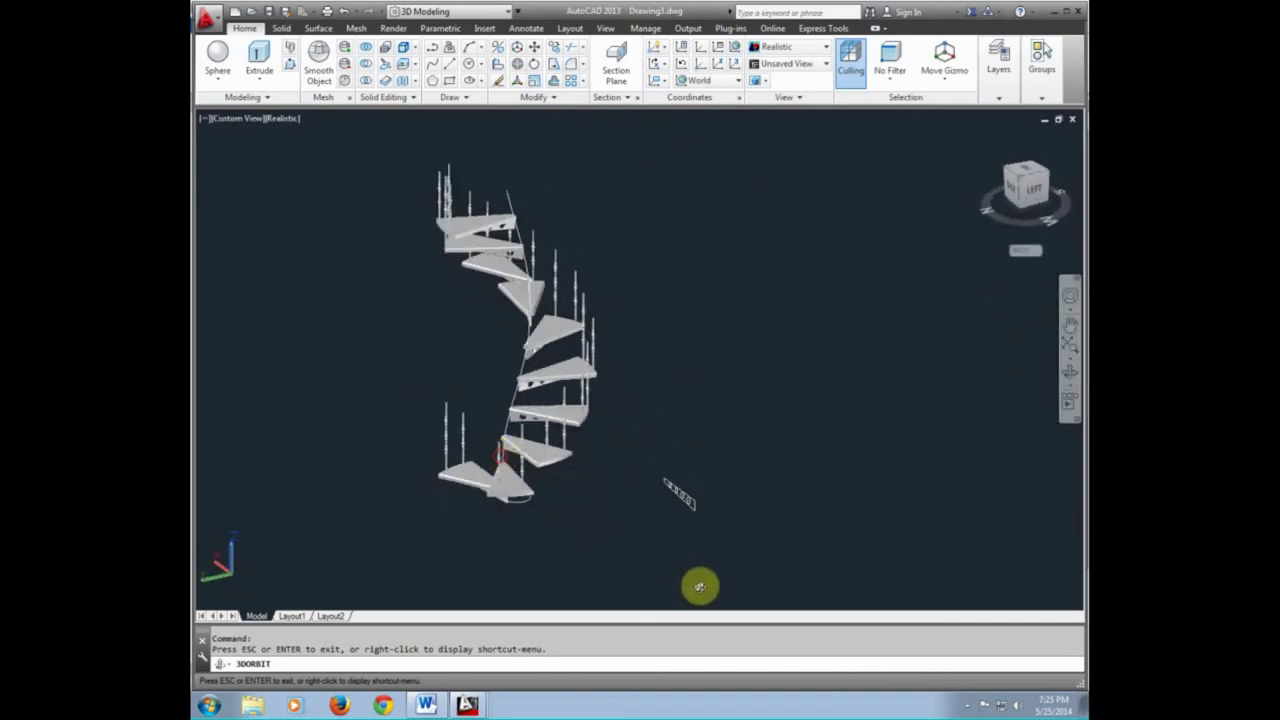
key("Escape")
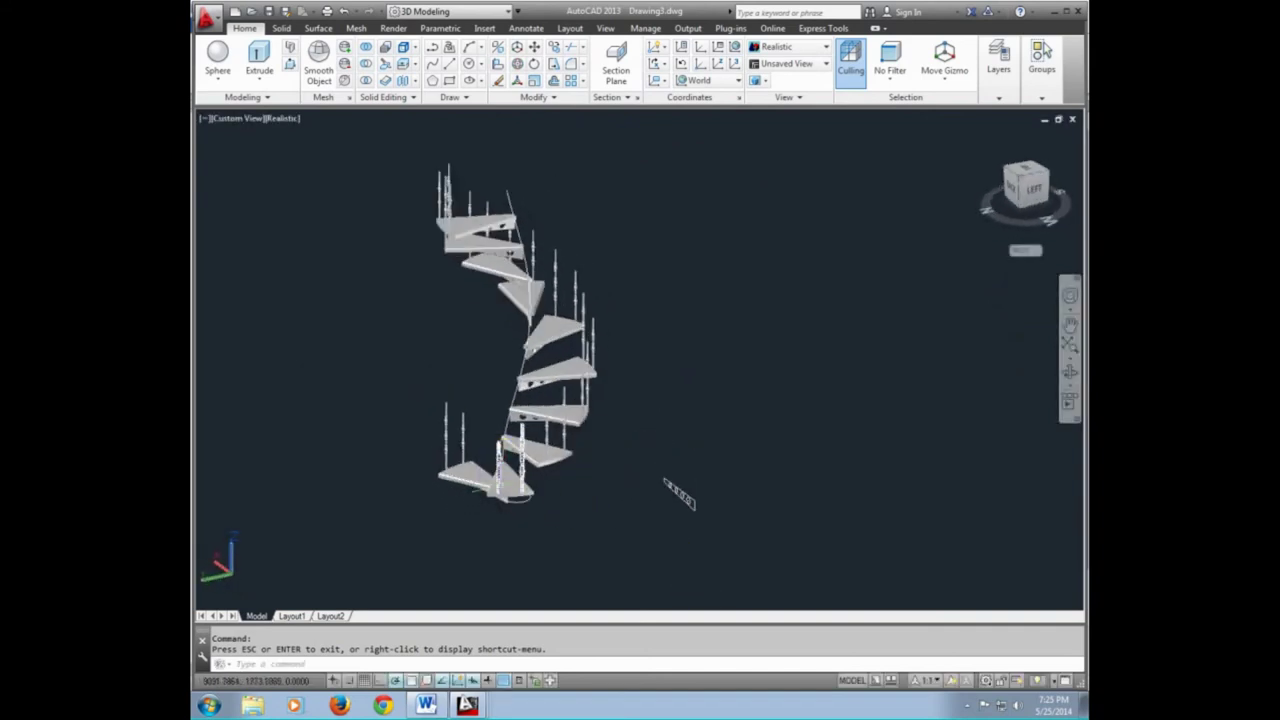
scroll(512, 470, "up", 2)
left_click(837, 557)
left_click(700, 444)
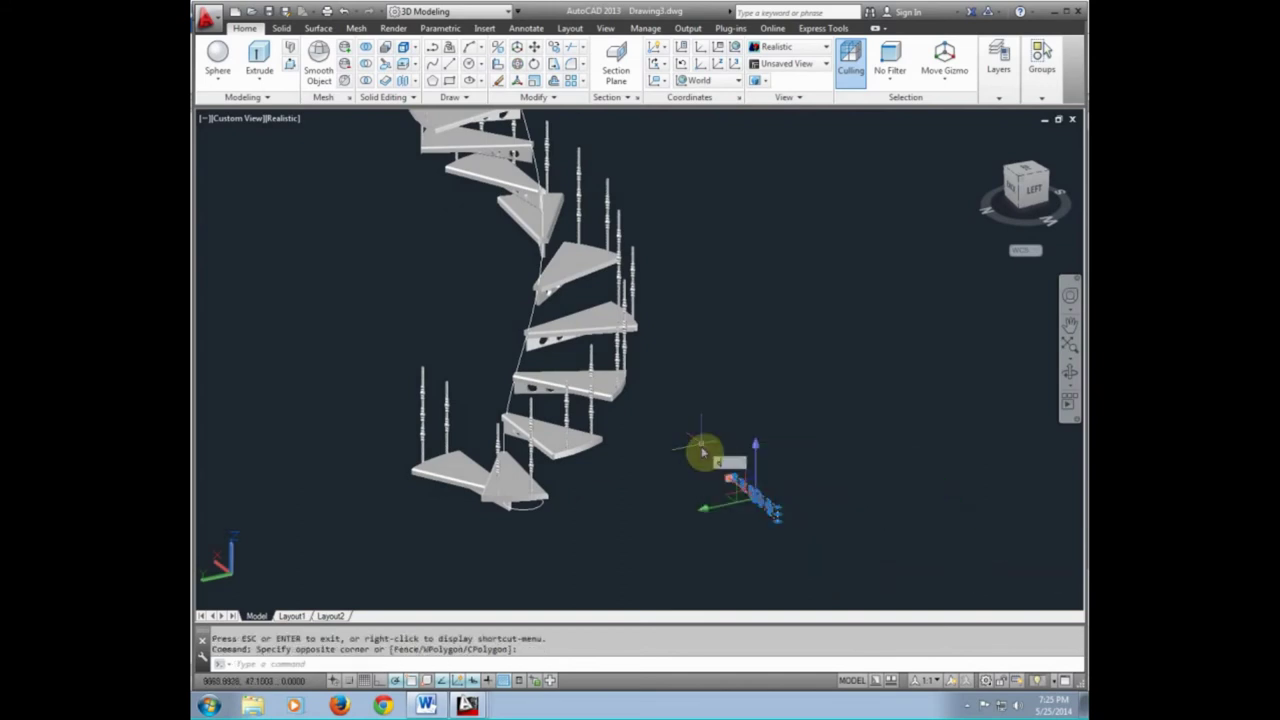
Erase the stray small slab profile beside the stair and pick at the bottom step
key("Delete")
scroll(515, 497, "up", 3)
left_click(522, 518)
left_click(530, 516)
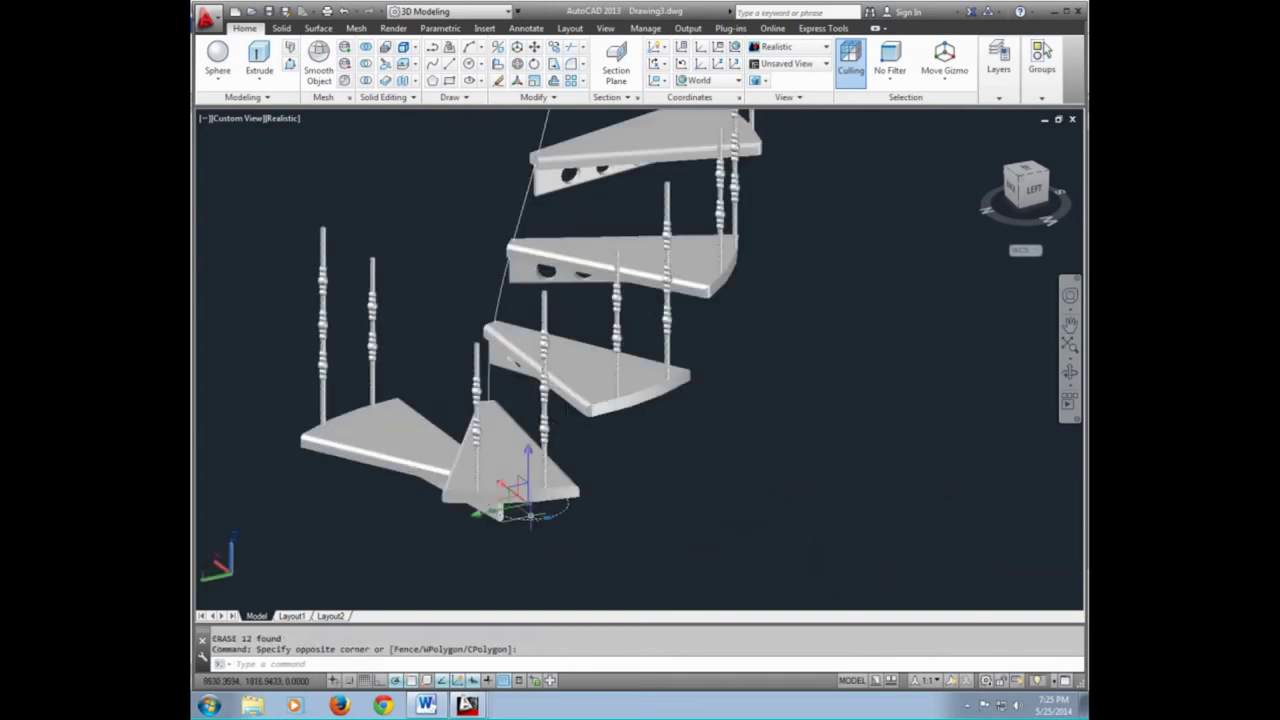
Window-select the lowest step with its two balusters and erase them with E
left_click(1068, 376)
mouse_move(829, 474)
left_mouse_down()
mouse_move(802, 384)
mouse_move(817, 289)
mouse_move(734, 360)
mouse_move(609, 360)
mouse_move(481, 269)
mouse_move(534, 294)
mouse_move(791, 337)
mouse_move(952, 299)
mouse_move(926, 346)
mouse_move(842, 309)
left_mouse_up()
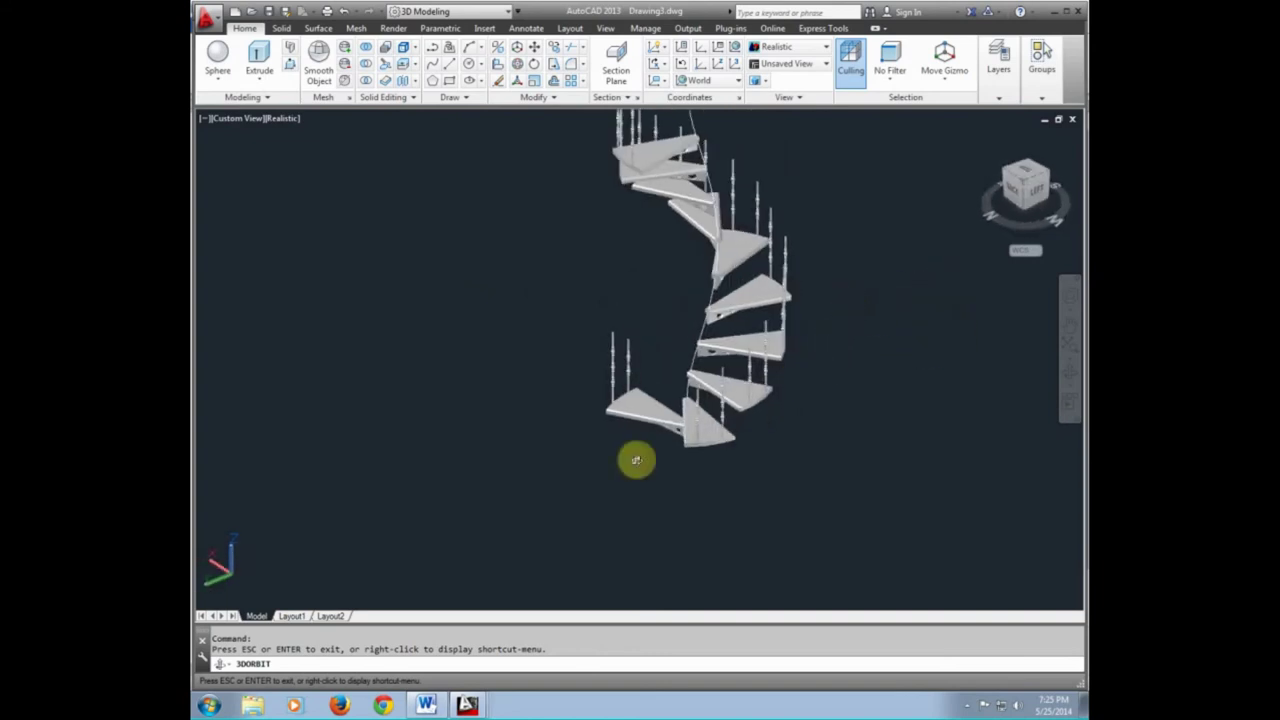
key("Escape")
scroll(638, 440, "up", 3)
scroll(638, 440, "up", 3)
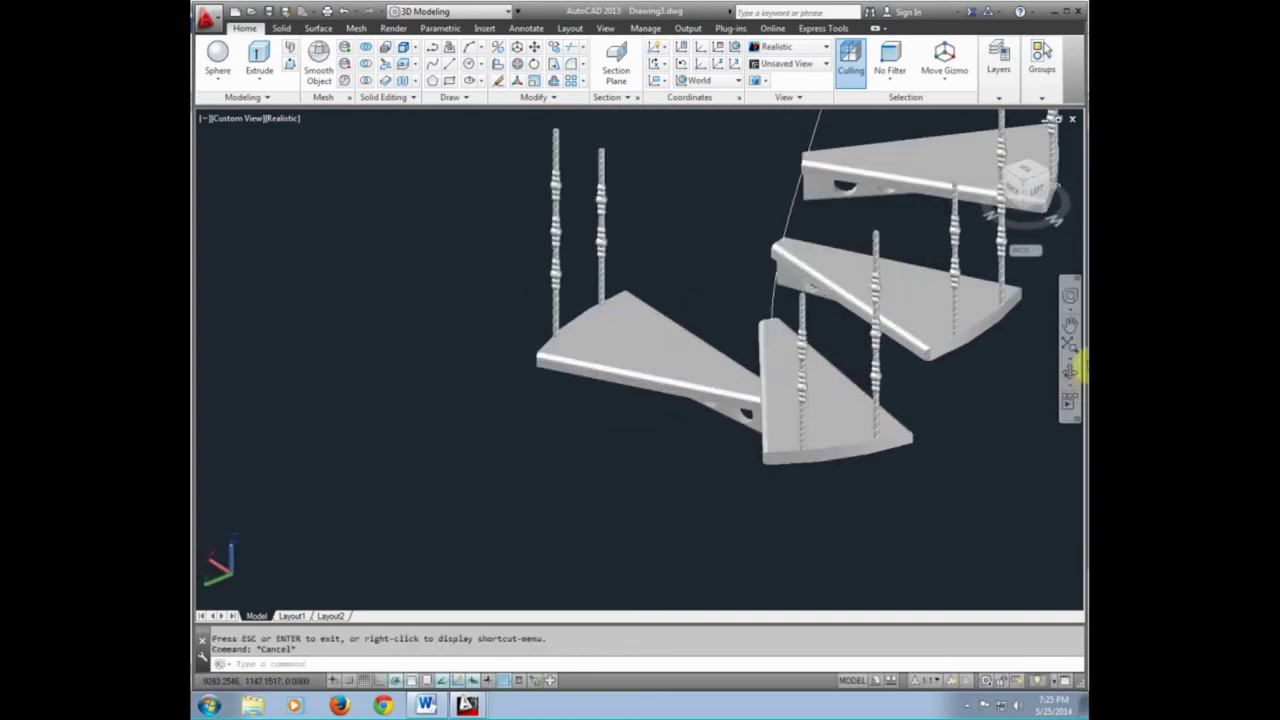
left_click(1071, 371)
left_click_drag(537, 391, 730, 417)
key("Escape")
scroll(657, 491, "down", 3)
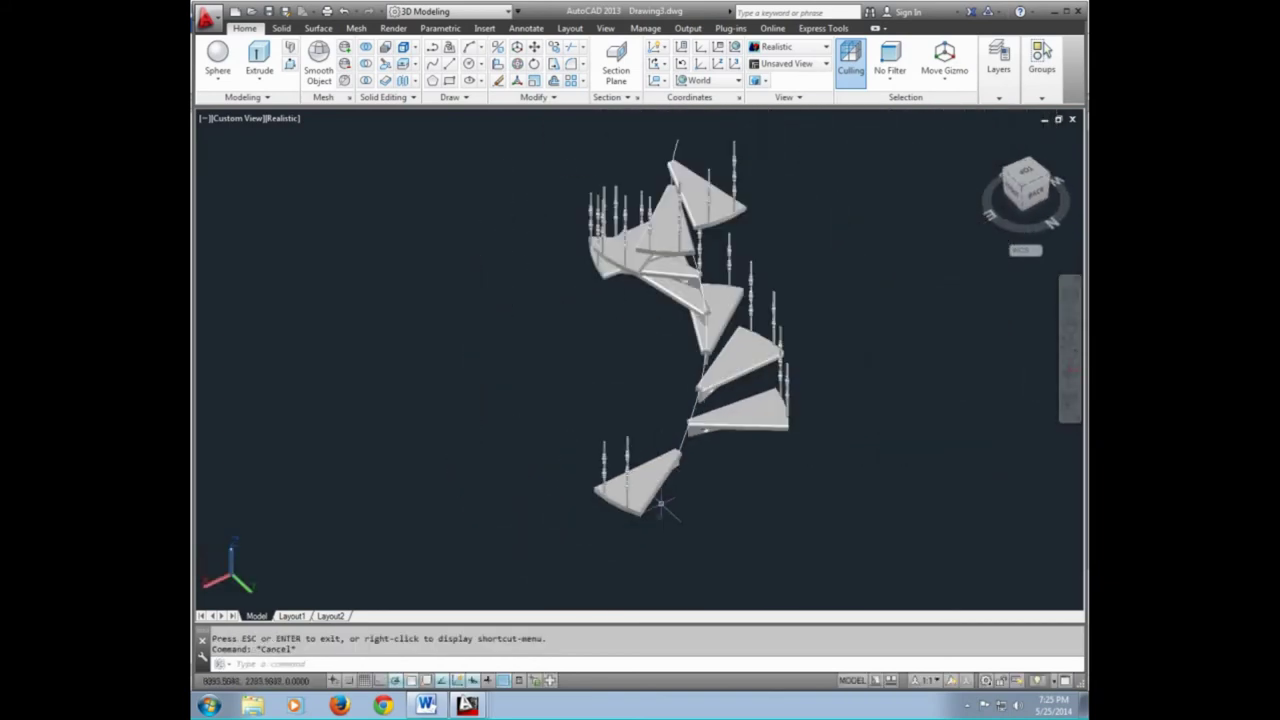
scroll(651, 509, "up", 3)
left_click(645, 525)
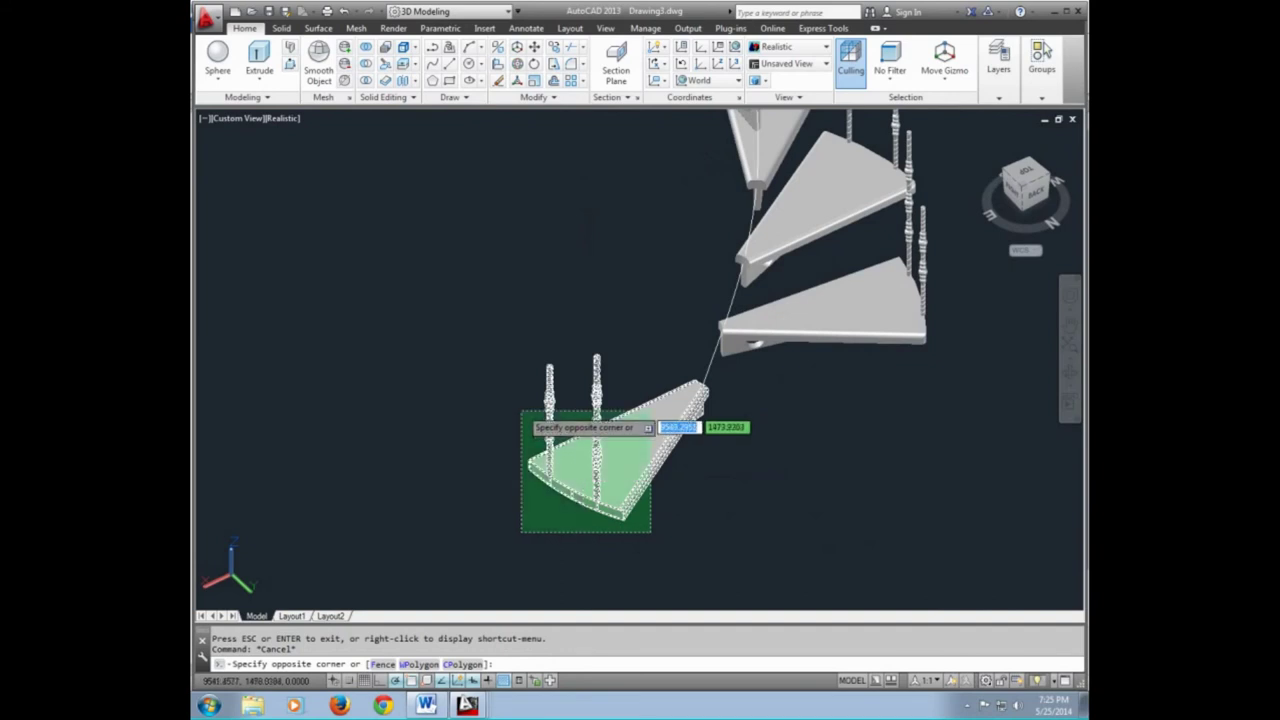
left_click(520, 410)
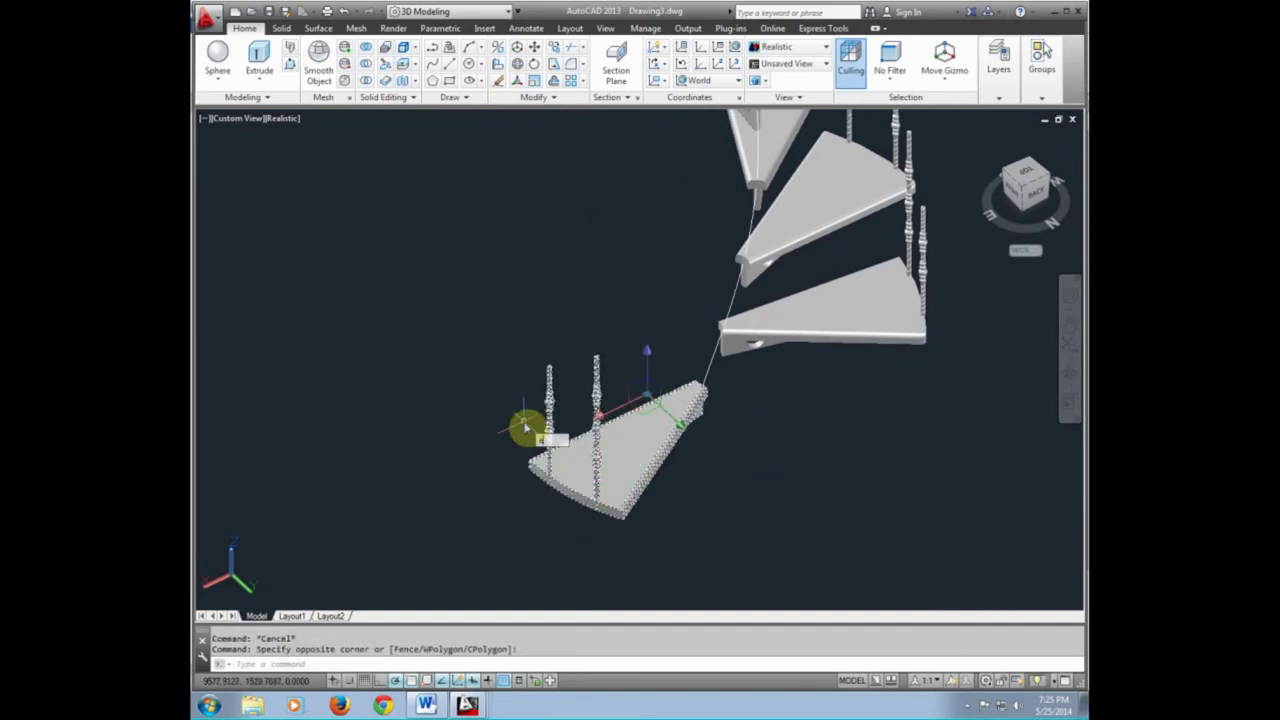
type("e")
key("Return")
Pan and tilt the view to inspect the remaining helix steps
mouse_move(978, 342)
middle_mouse_down()
mouse_move(880, 428)
mouse_move(825, 500)
middle_mouse_up()
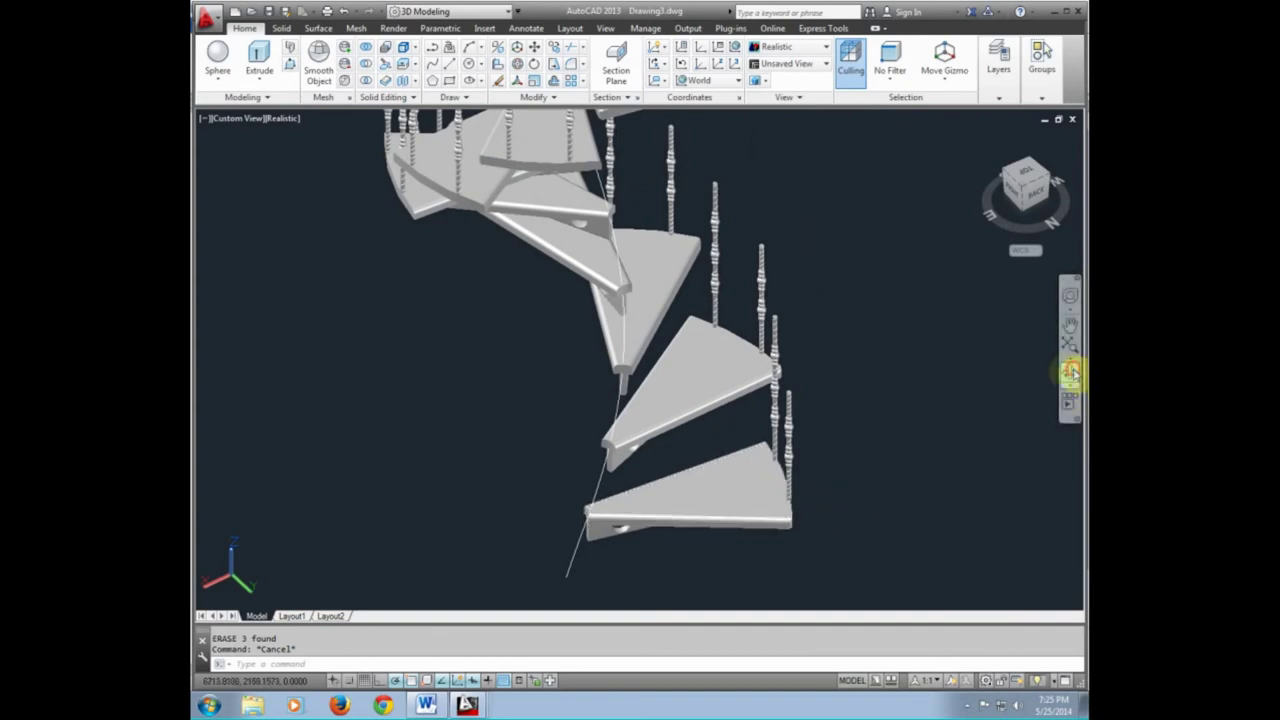
left_click(1070, 372)
left_click_drag(831, 403, 823, 403)
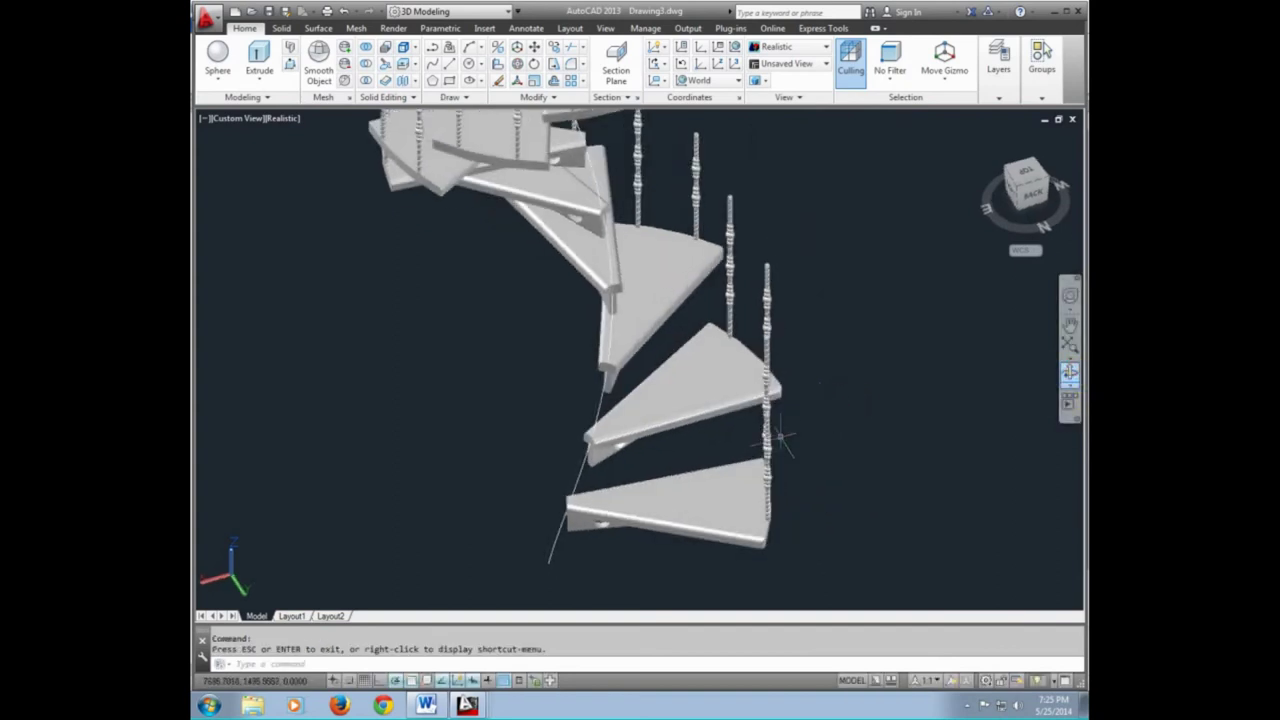
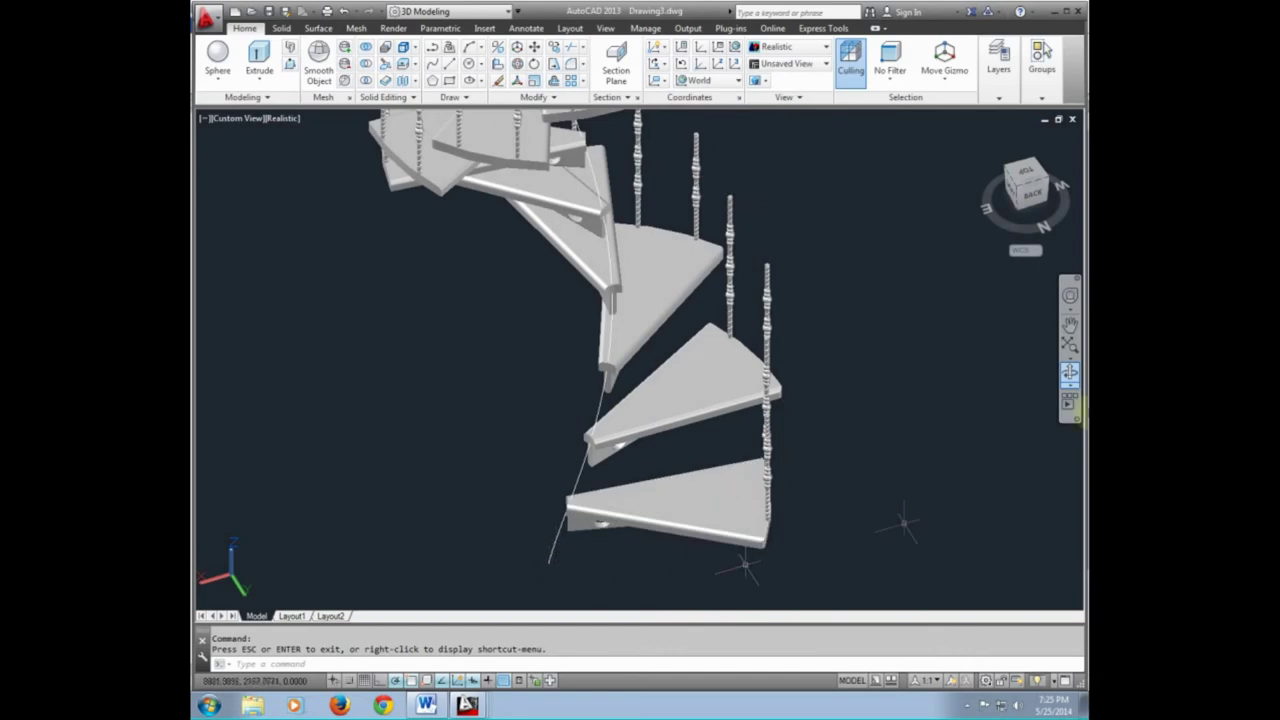
Orbit the Realistic-style staircase to view it from another side
left_click_drag(877, 389, 757, 398)
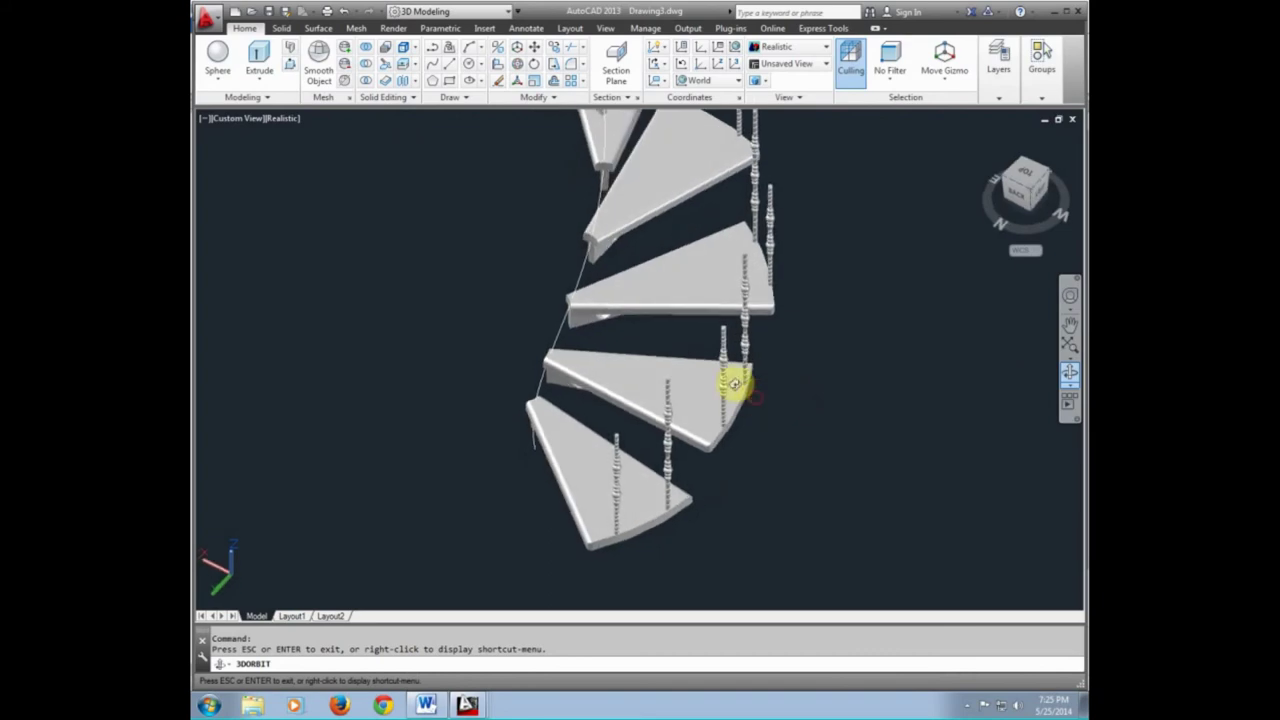
key("Escape")
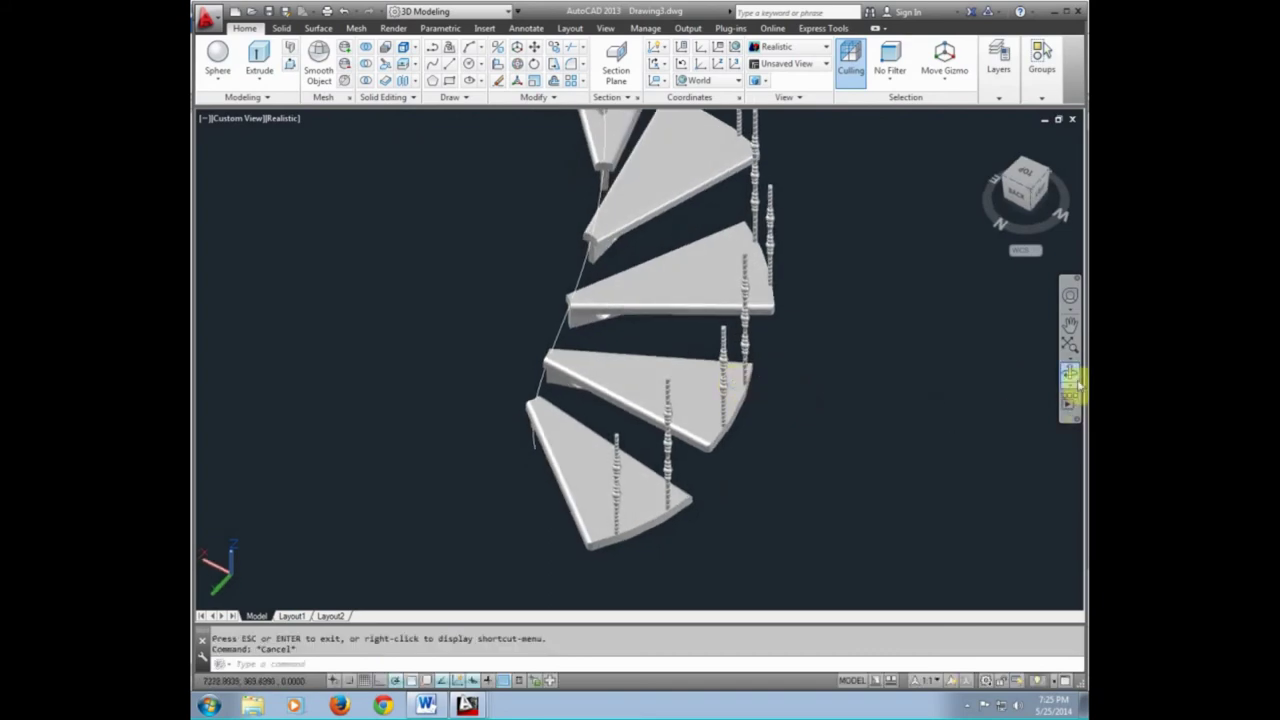
left_click(1070, 372)
left_click_drag(834, 366, 783, 354)
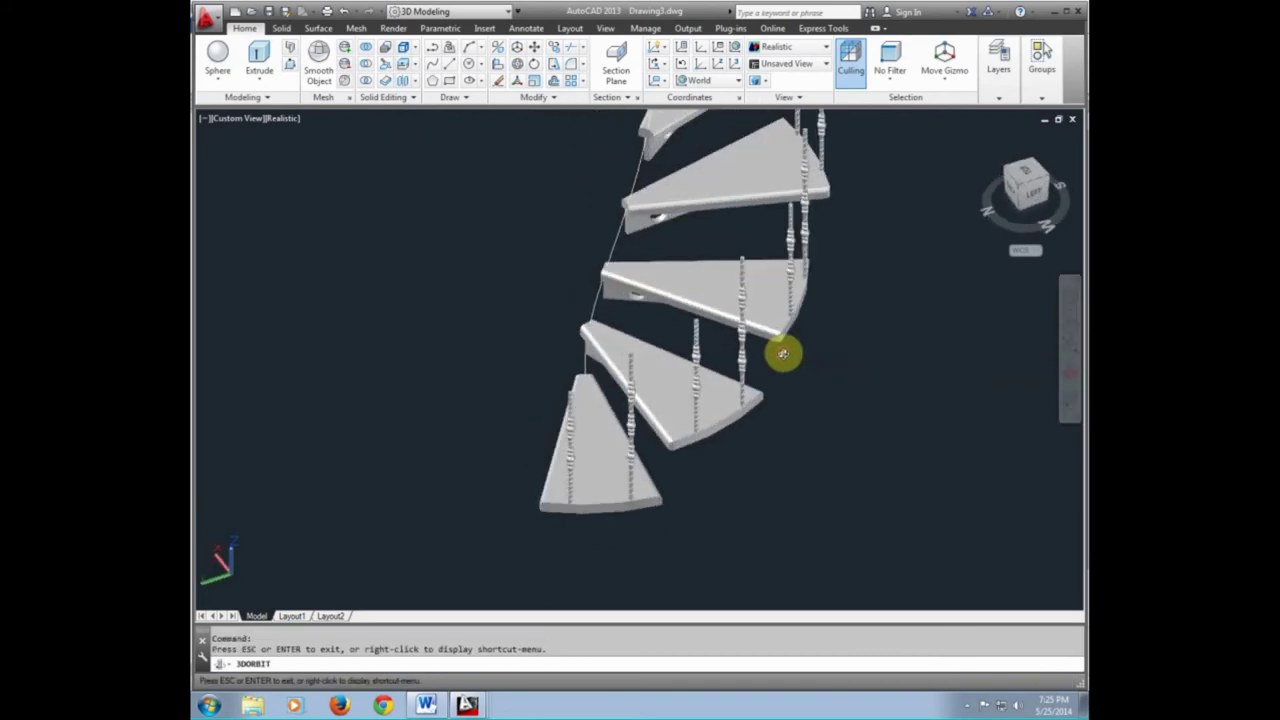
key("Return")
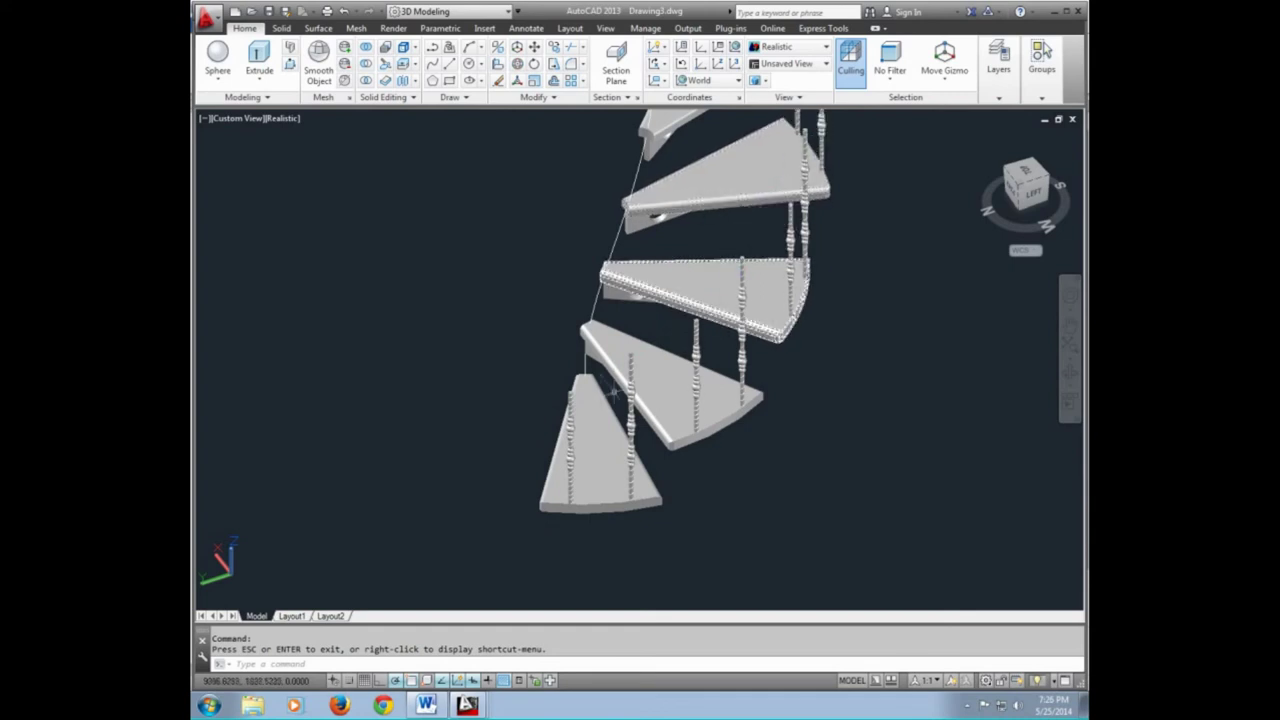
Nudge the orbit angle slightly and bring up the viewport's visual styles list
left_click(350, 409)
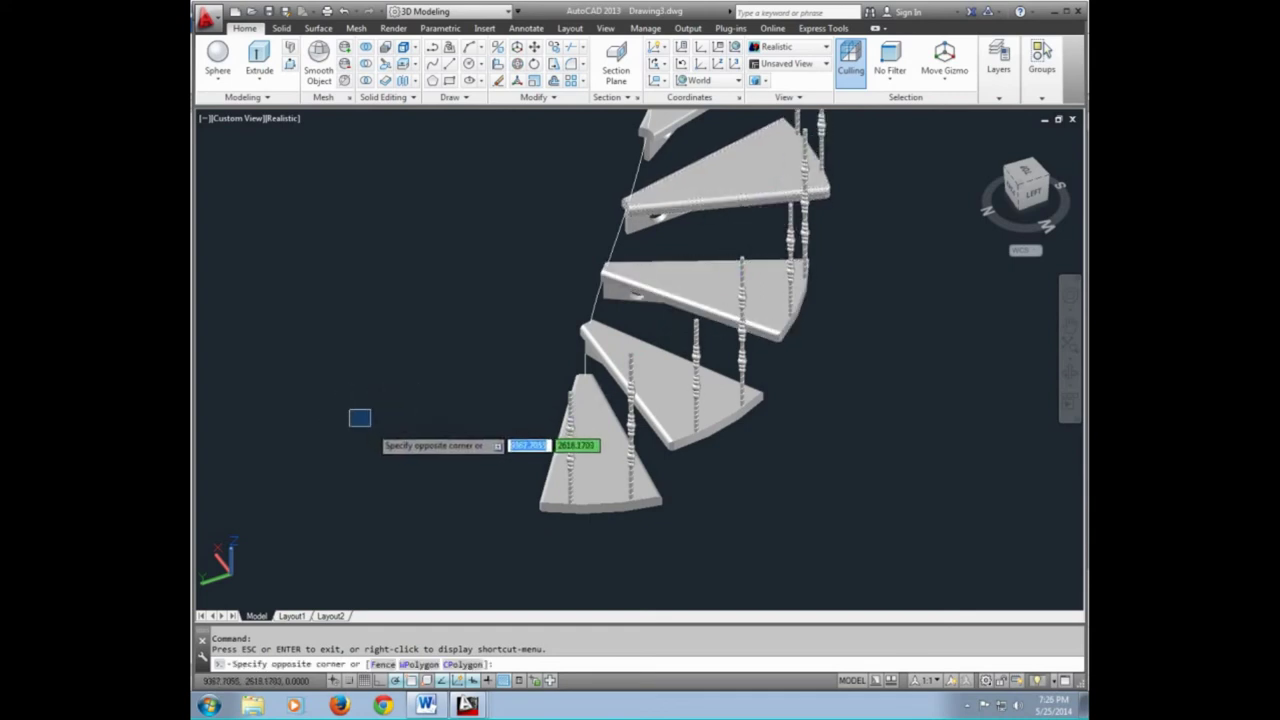
left_click(370, 427)
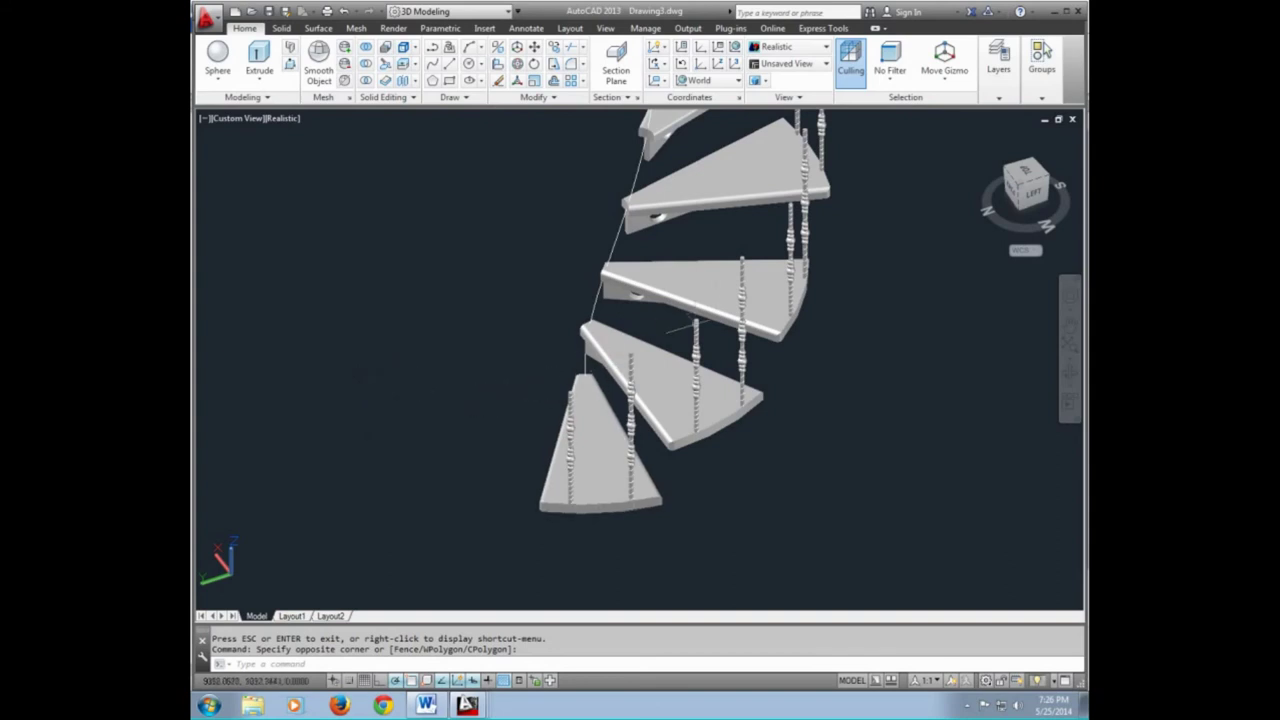
left_click(1070, 372)
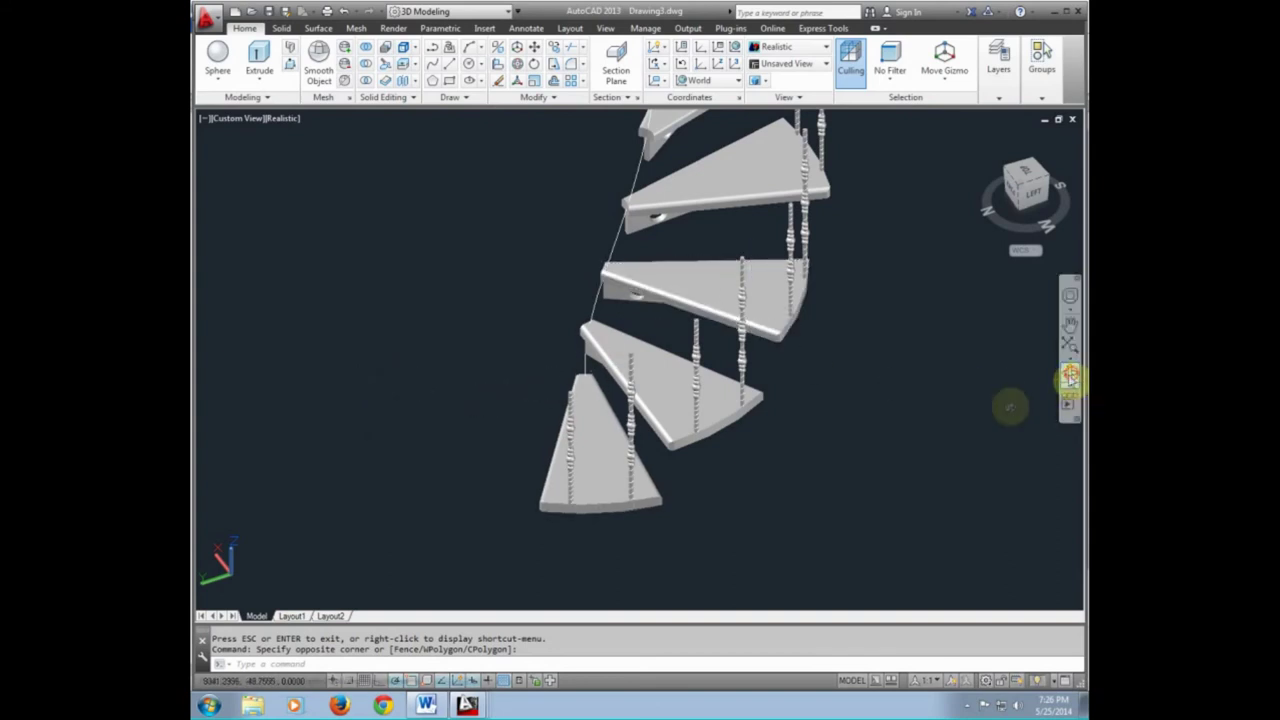
left_click_drag(634, 486, 636, 480)
key("Escape")
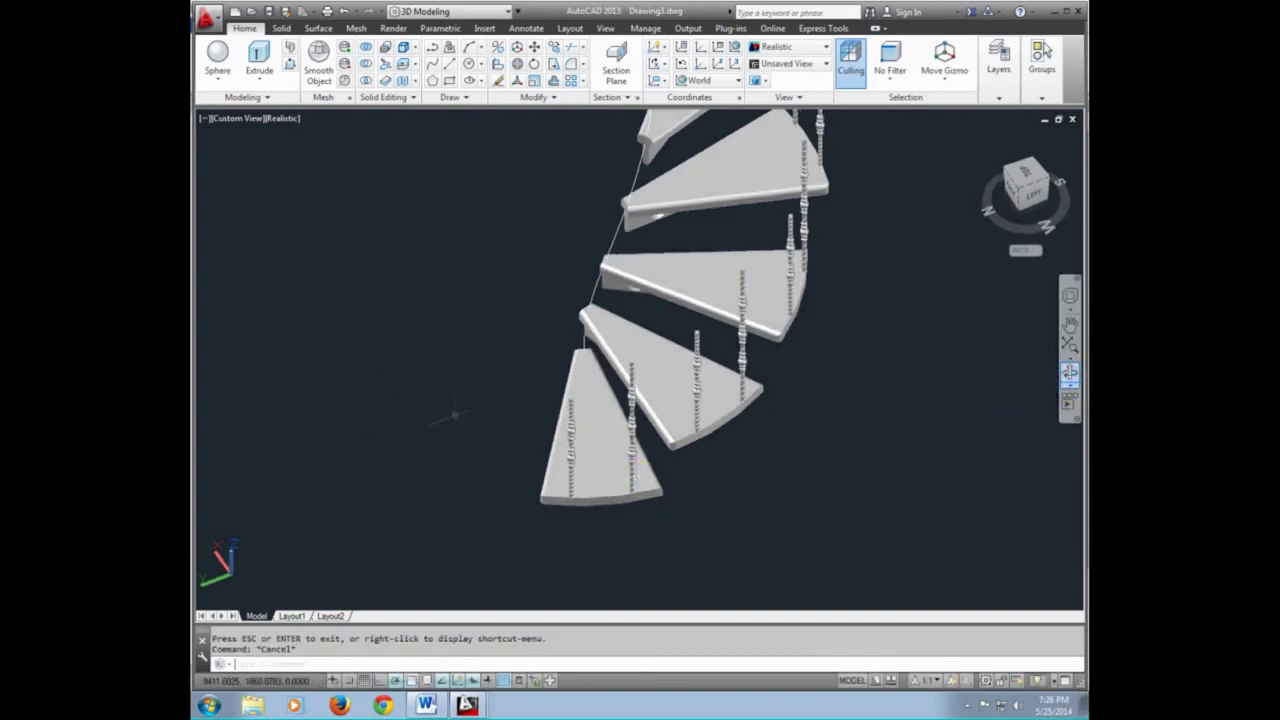
left_click(290, 119)
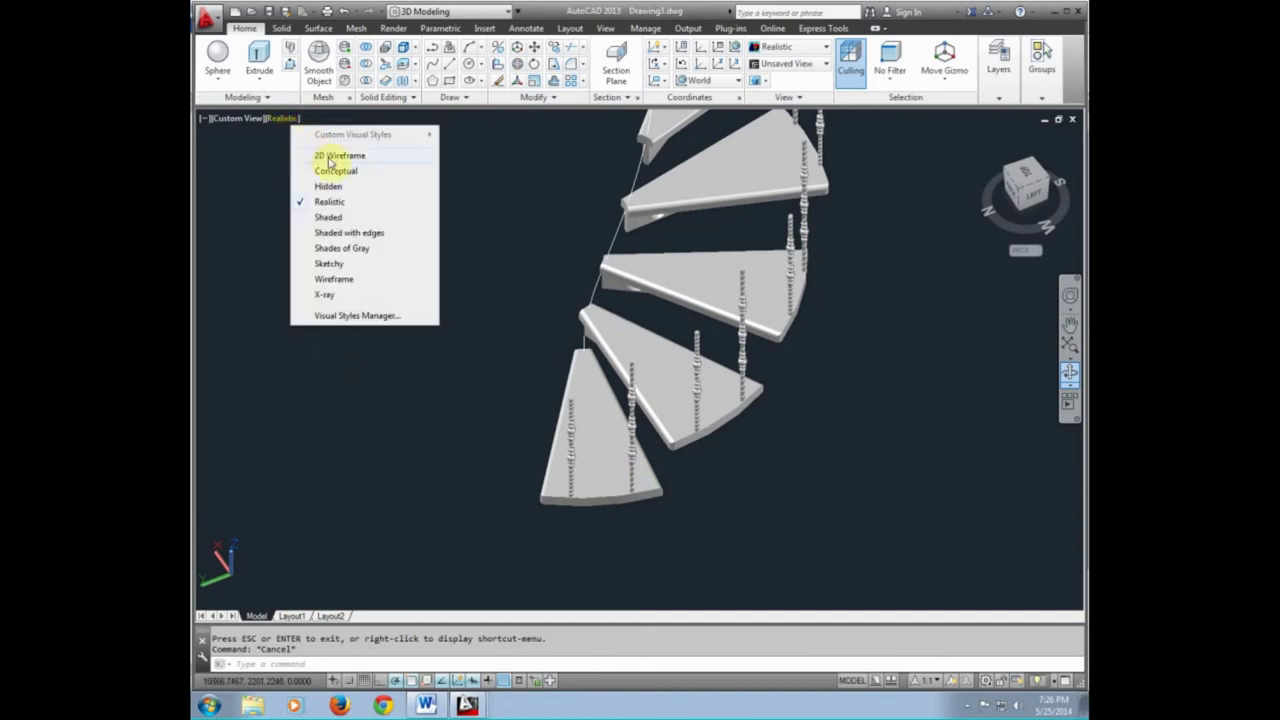
Switch the staircase display to the 2D Wireframe visual style
left_click(330, 156)
scroll(578, 410, "up", 5)
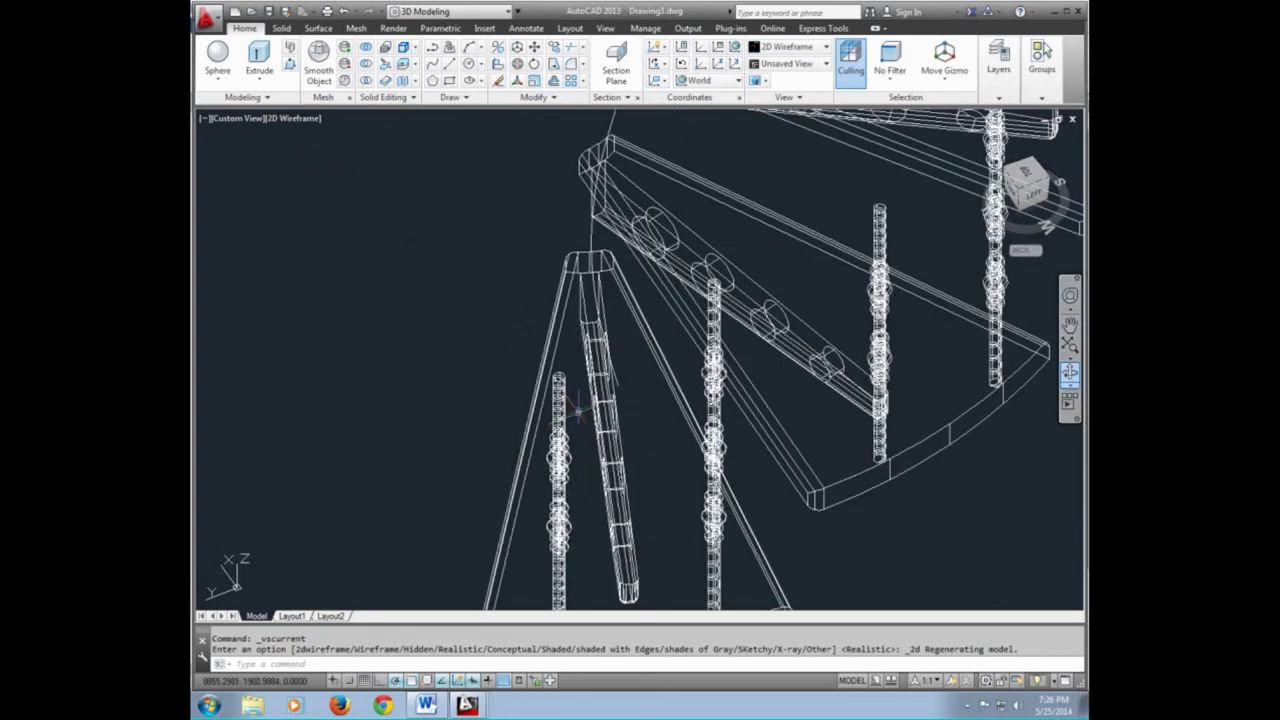
scroll(578, 410, "up", 4)
type("s")
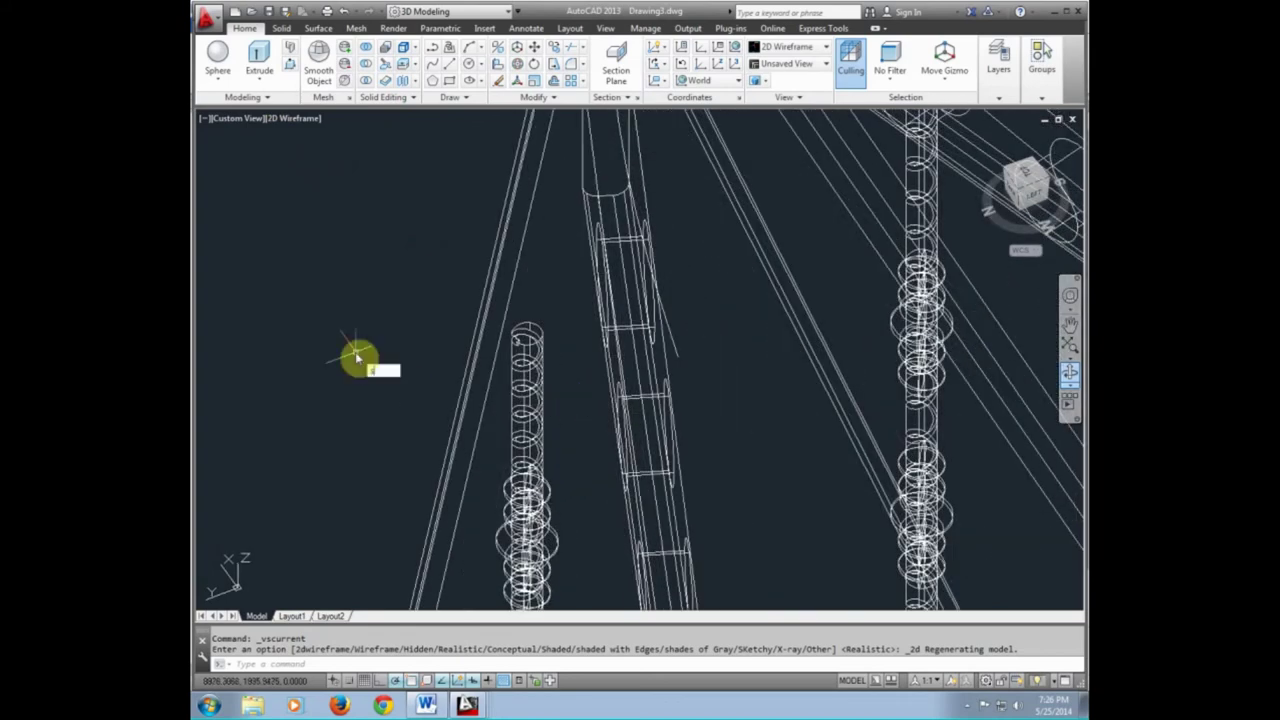
Start a spline and snap its first points to the tops of successive balusters
type("p")
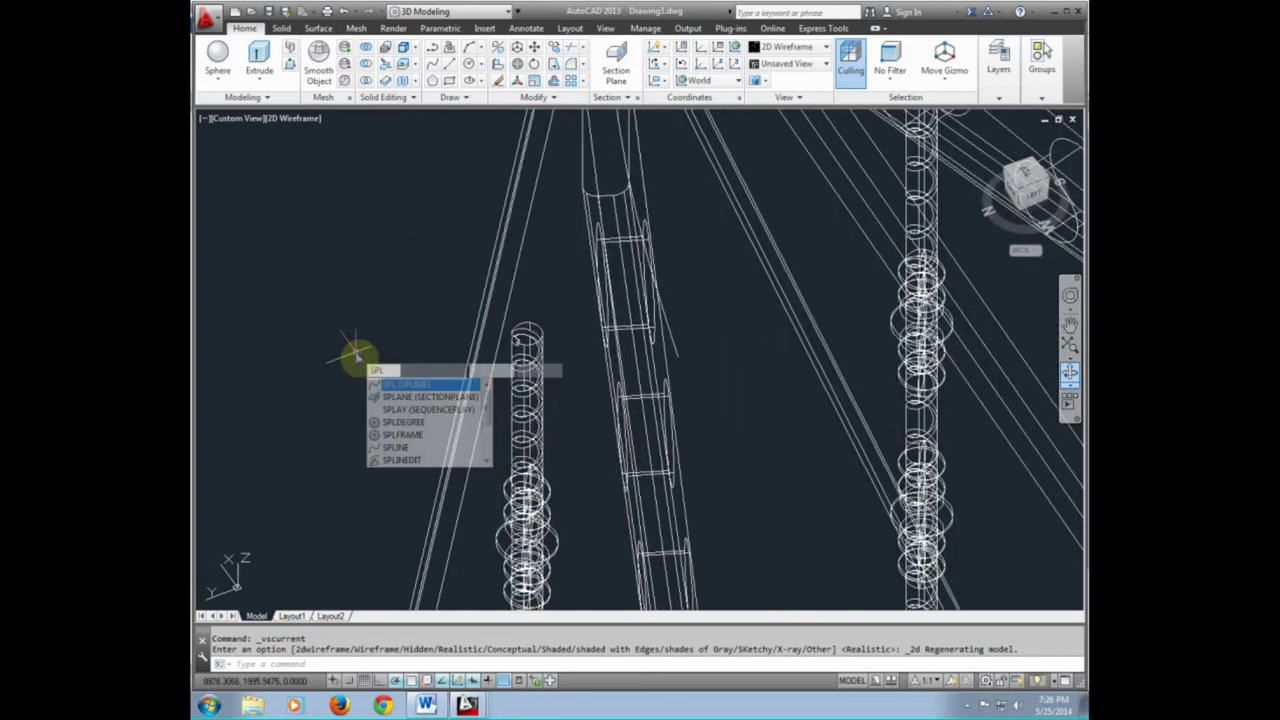
key("Return")
scroll(368, 390, "down", 5)
scroll(430, 390, "up", 4)
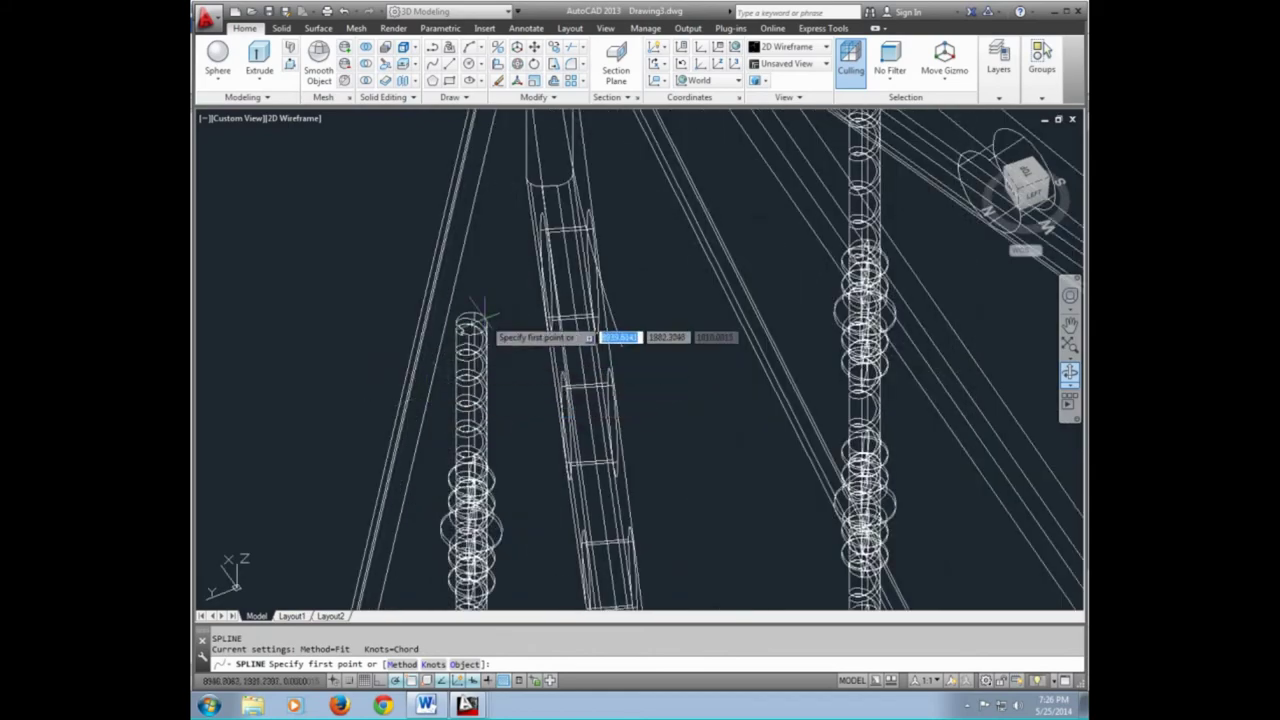
scroll(450, 335, "up", 3)
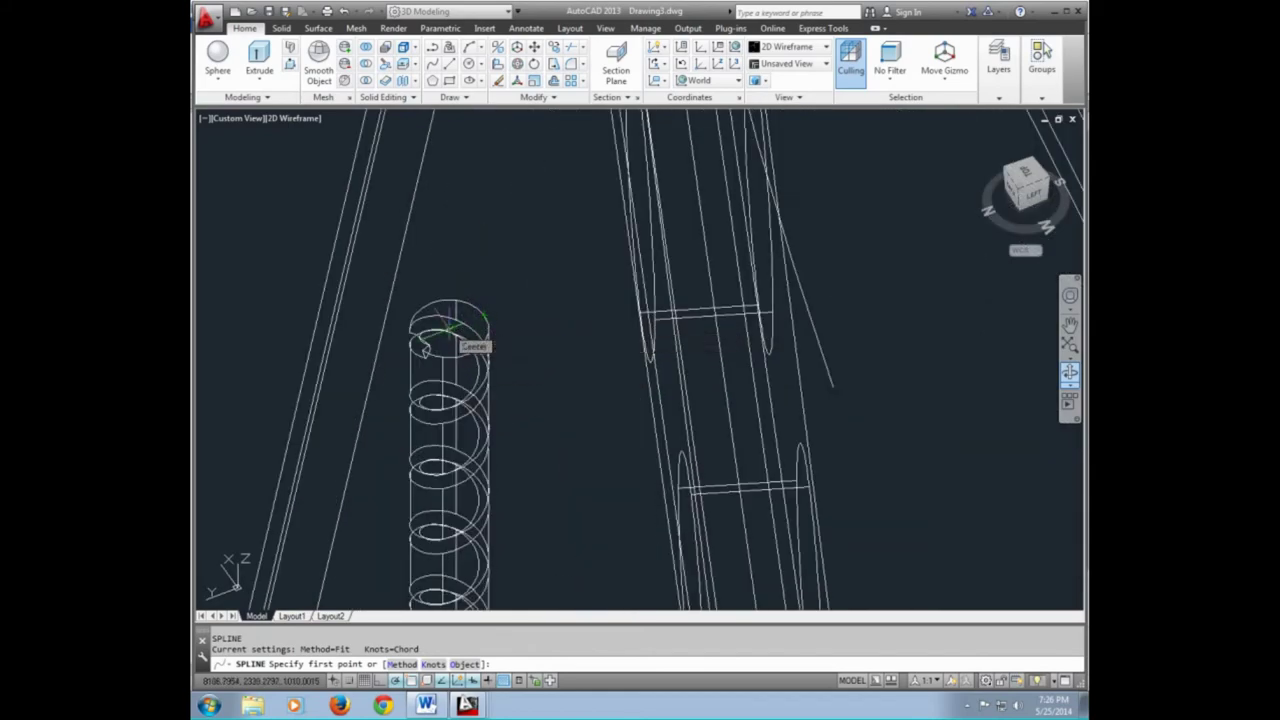
left_click(449, 330)
scroll(455, 372, "down", 3)
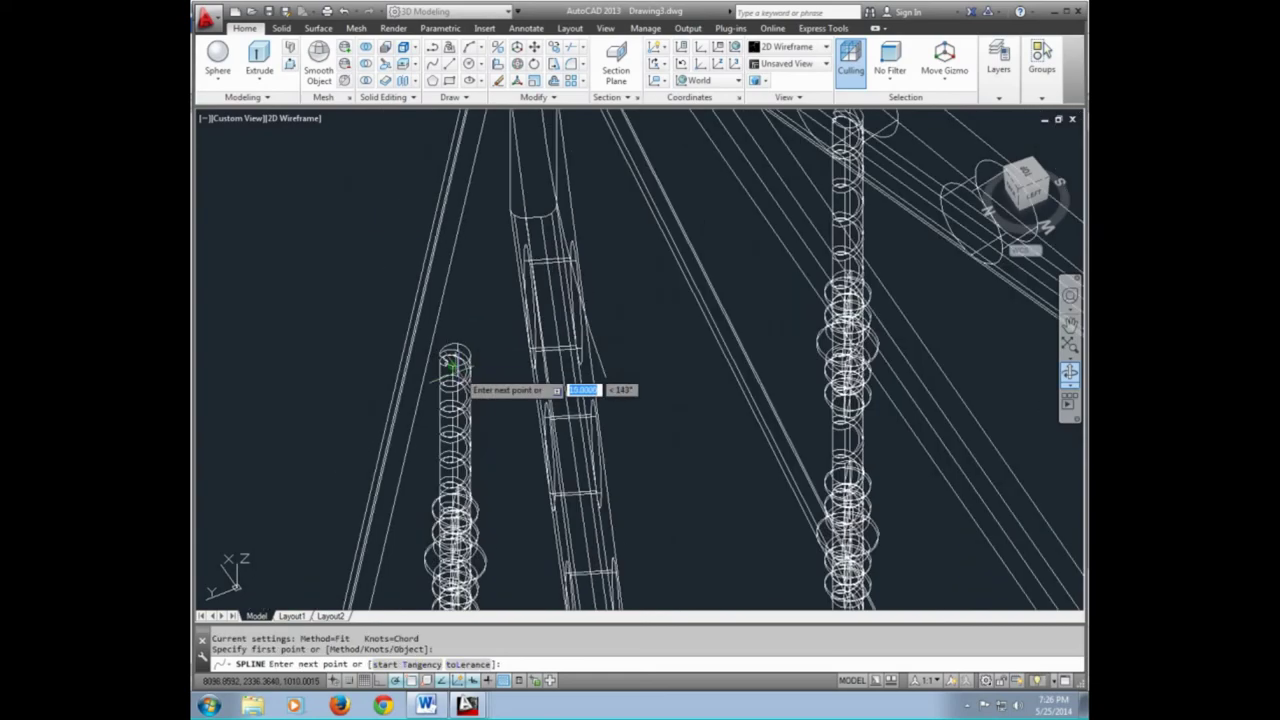
scroll(455, 372, "down", 3)
scroll(695, 298, "up", 4)
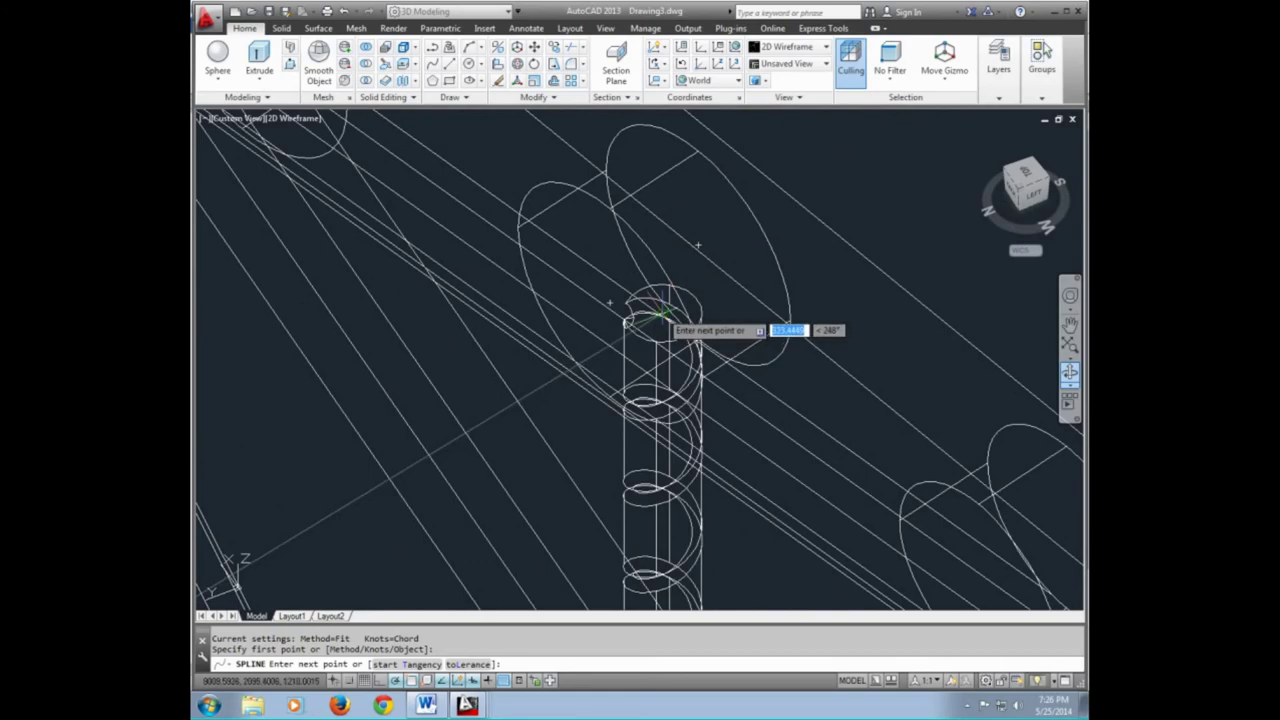
left_click(660, 318)
scroll(562, 405, "down", 5)
scroll(640, 360, "up", 5)
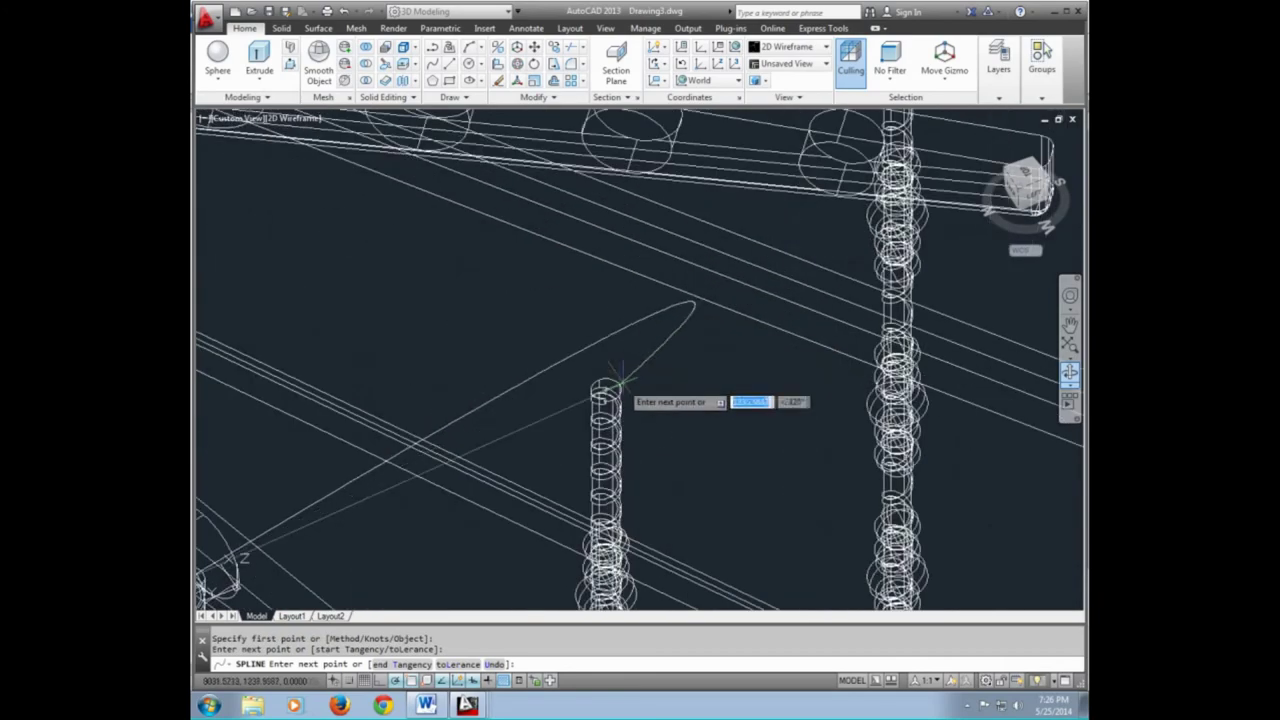
scroll(620, 378, "up", 2)
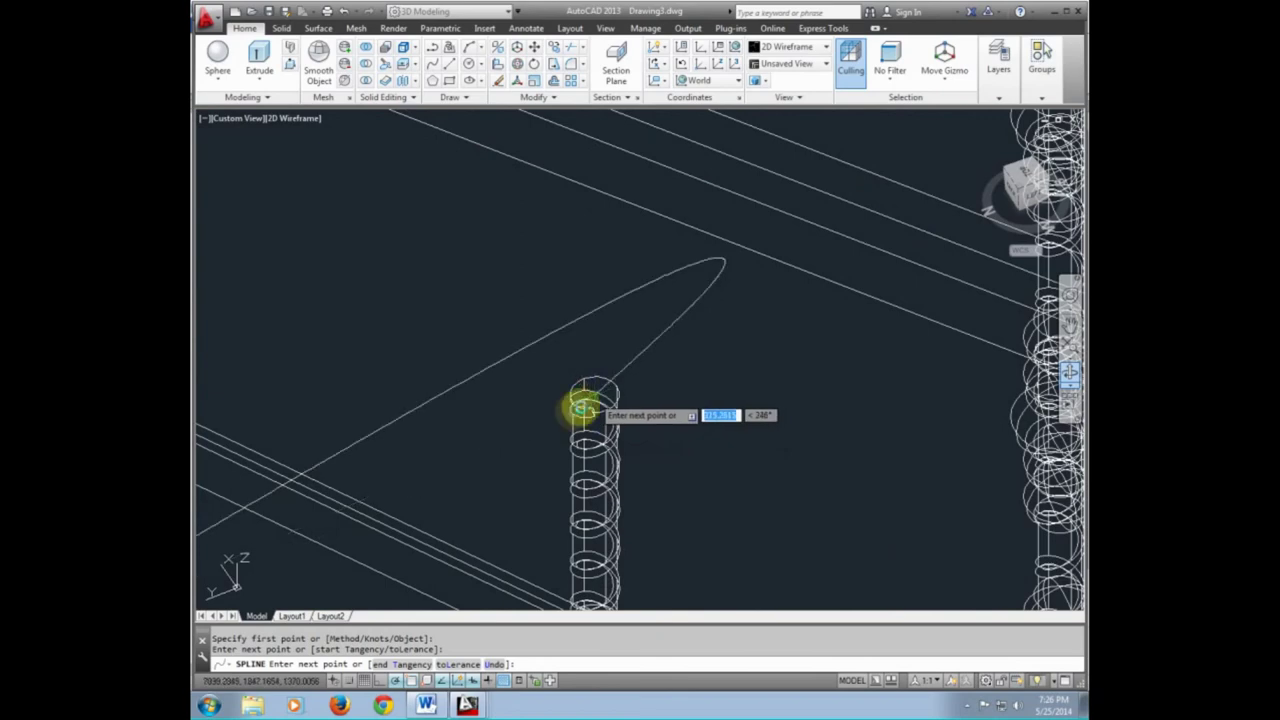
mouse_move(560, 418)
middle_mouse_down("shift")
mouse_move(505, 425)
mouse_move(537, 411)
mouse_move(620, 488)
middle_mouse_up("shift")
scroll(621, 480, "up", 2)
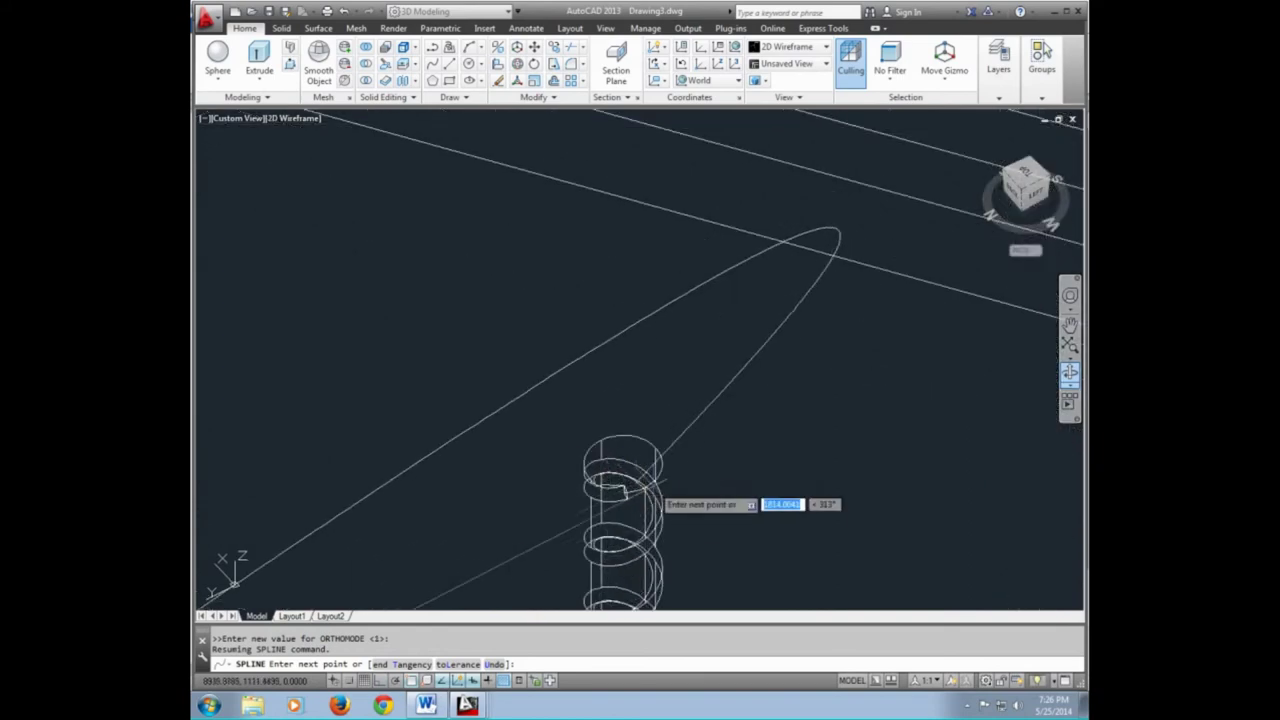
scroll(580, 415, "down", 2)
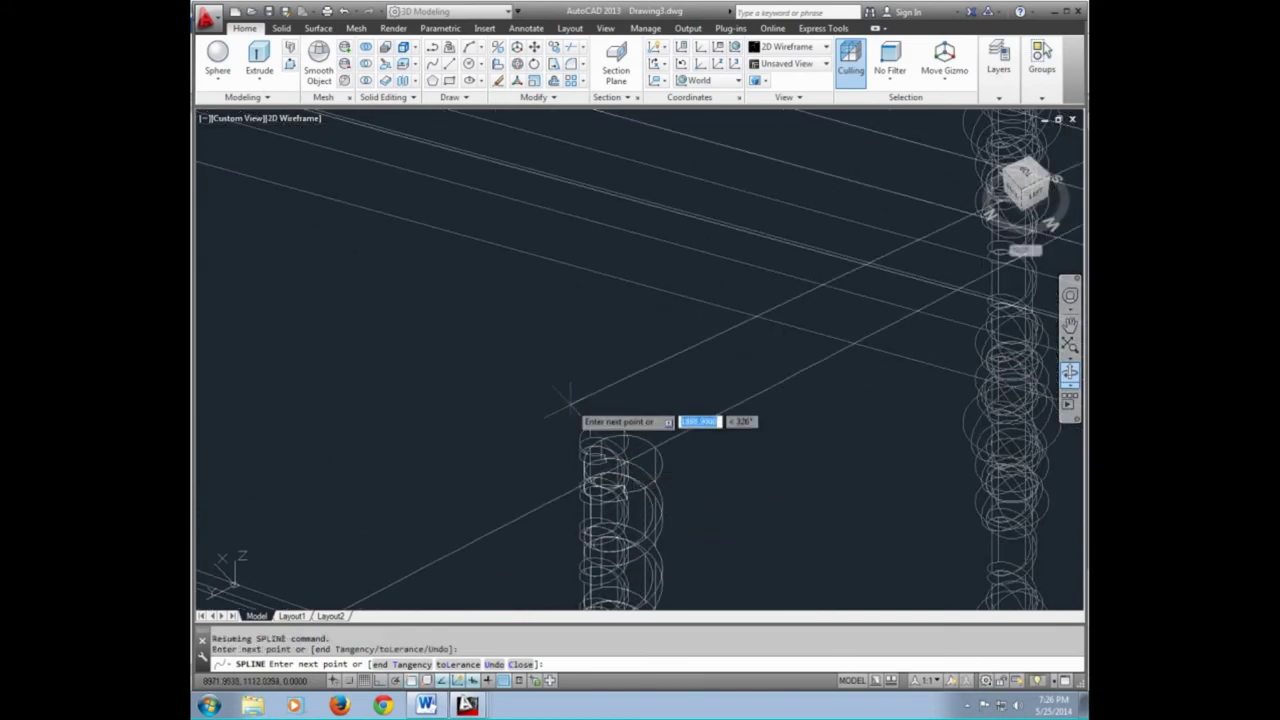
scroll(680, 415, "down", 2)
scroll(690, 240, "down", 1)
scroll(688, 236, "up", 4)
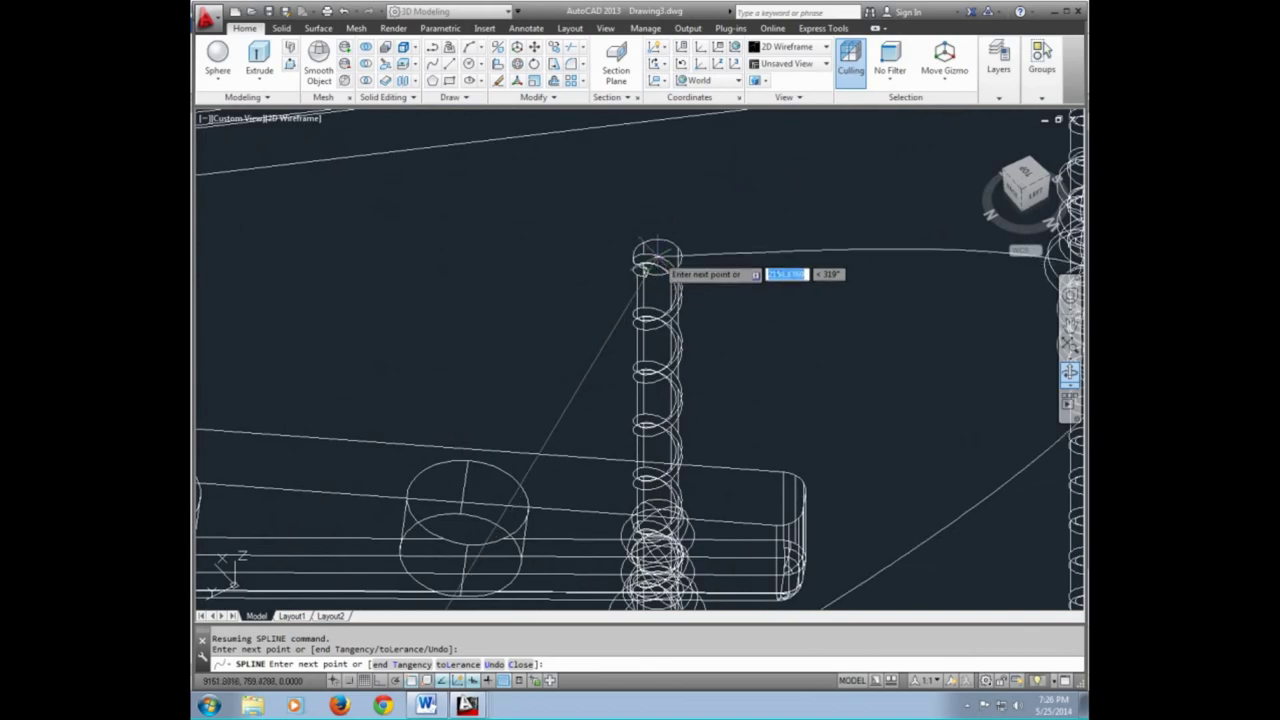
scroll(640, 310, "down", 2)
scroll(770, 250, "down", 2)
Add spline points on four more baluster tops, toggling Ortho with F8
scroll(594, 451, "up", 2)
left_click(594, 451)
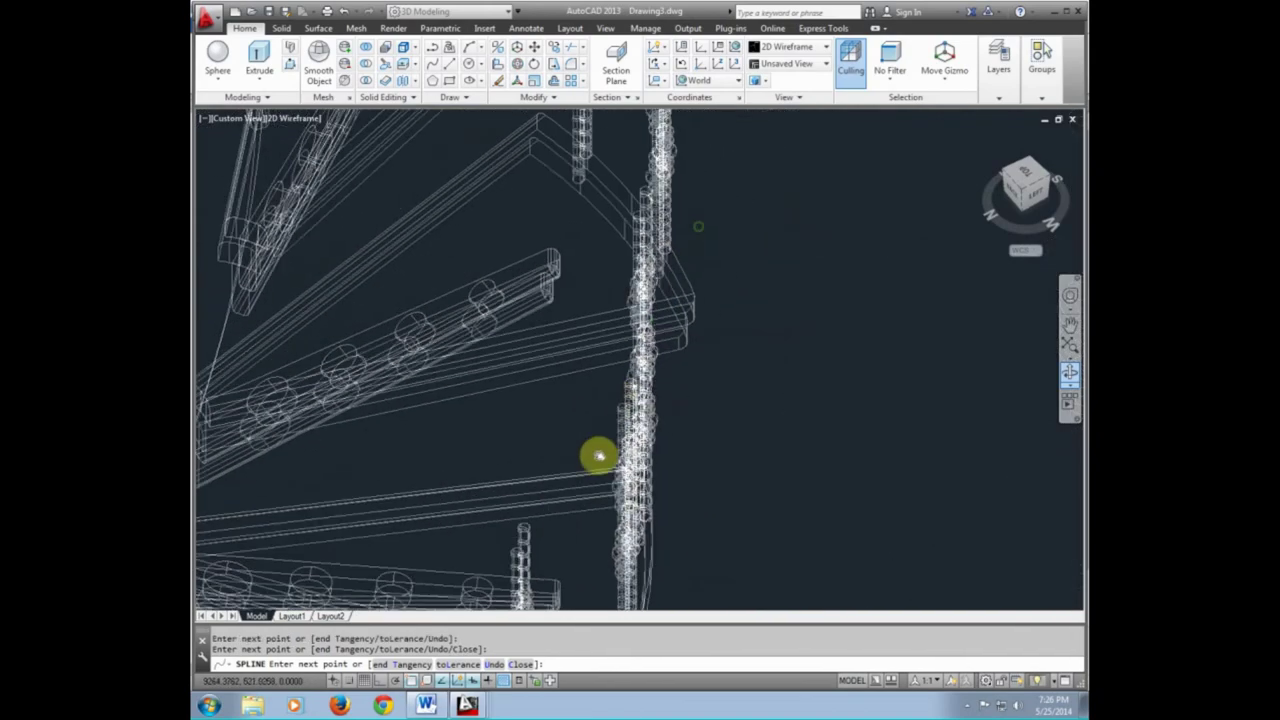
scroll(648, 478, "up", 2)
scroll(614, 471, "down", 2)
scroll(600, 480, "up", 1)
key("F8")
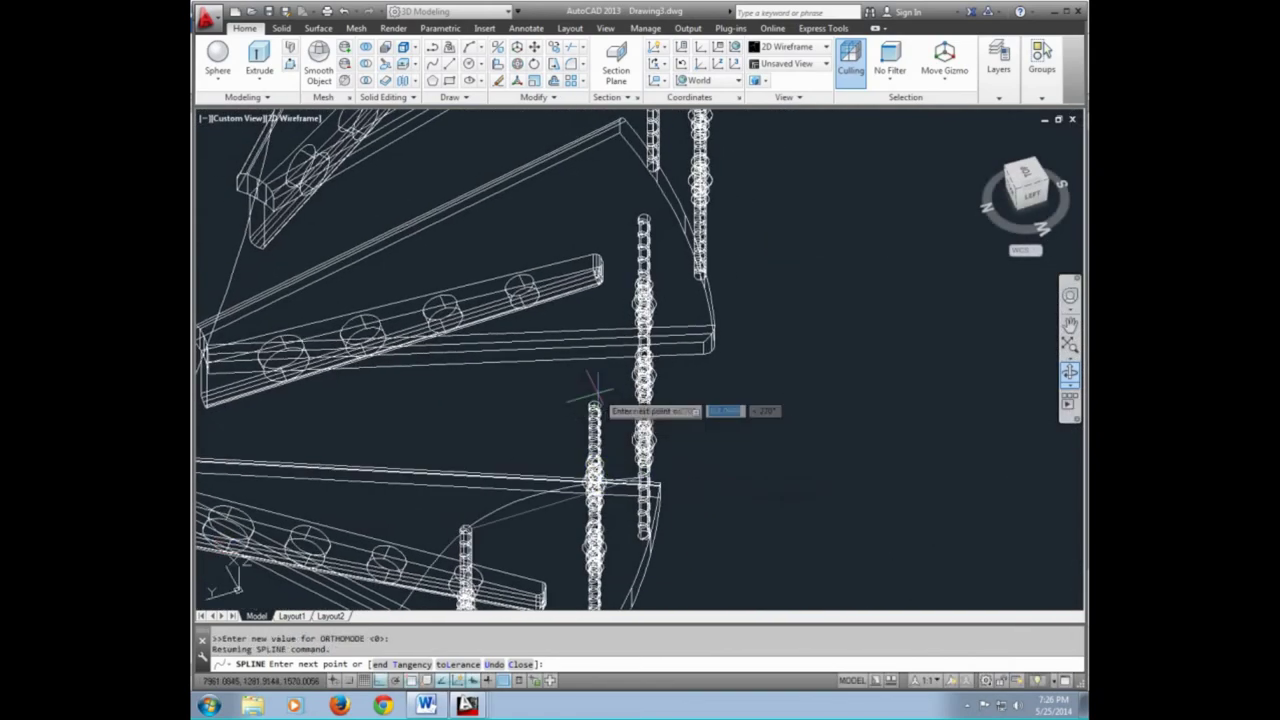
scroll(602, 458, "up", 4)
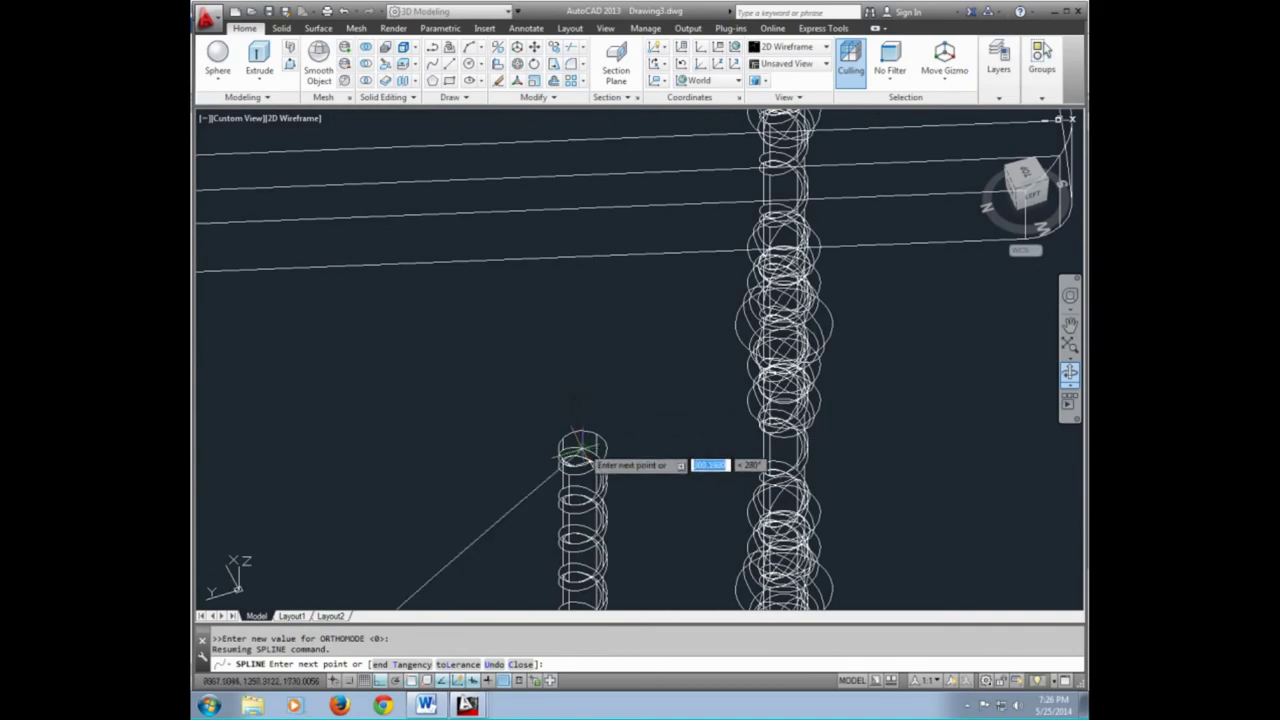
left_click(576, 456)
scroll(587, 448, "down", 3)
middle_click_drag(668, 408, 715, 214, "shift")
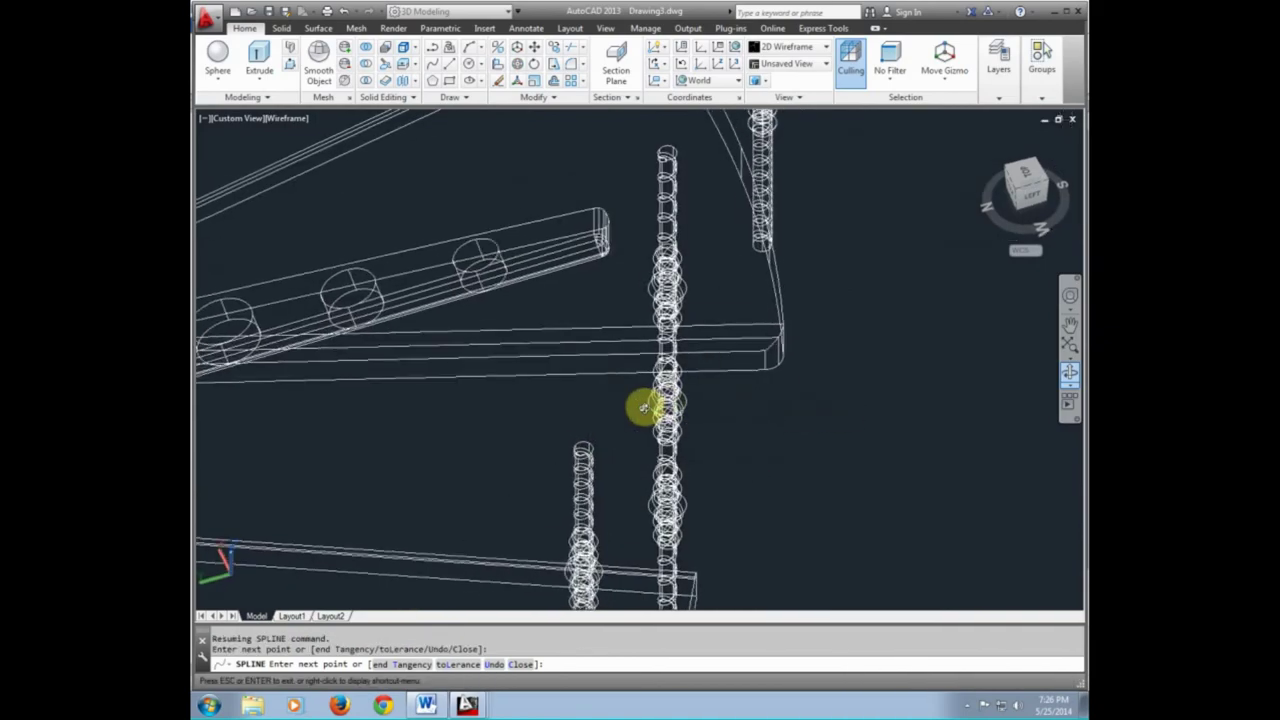
scroll(712, 212, "up", 4)
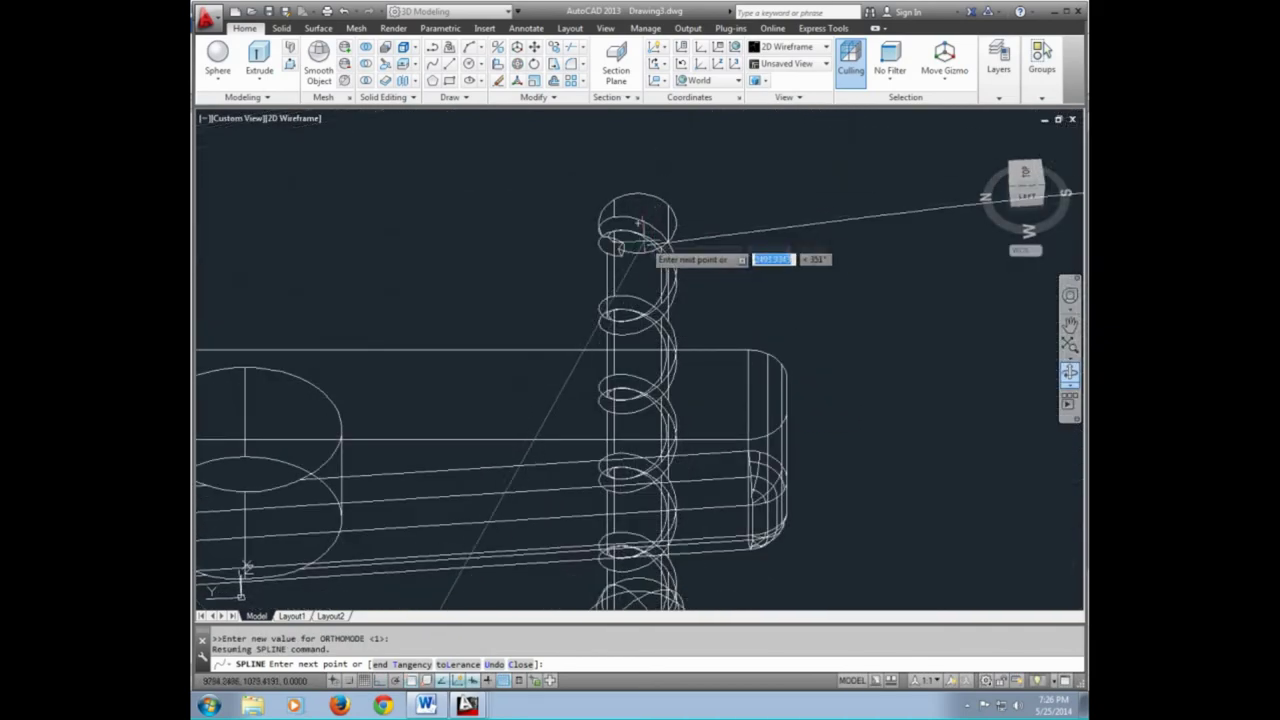
scroll(630, 360, "down", 3)
scroll(810, 255, "down", 2)
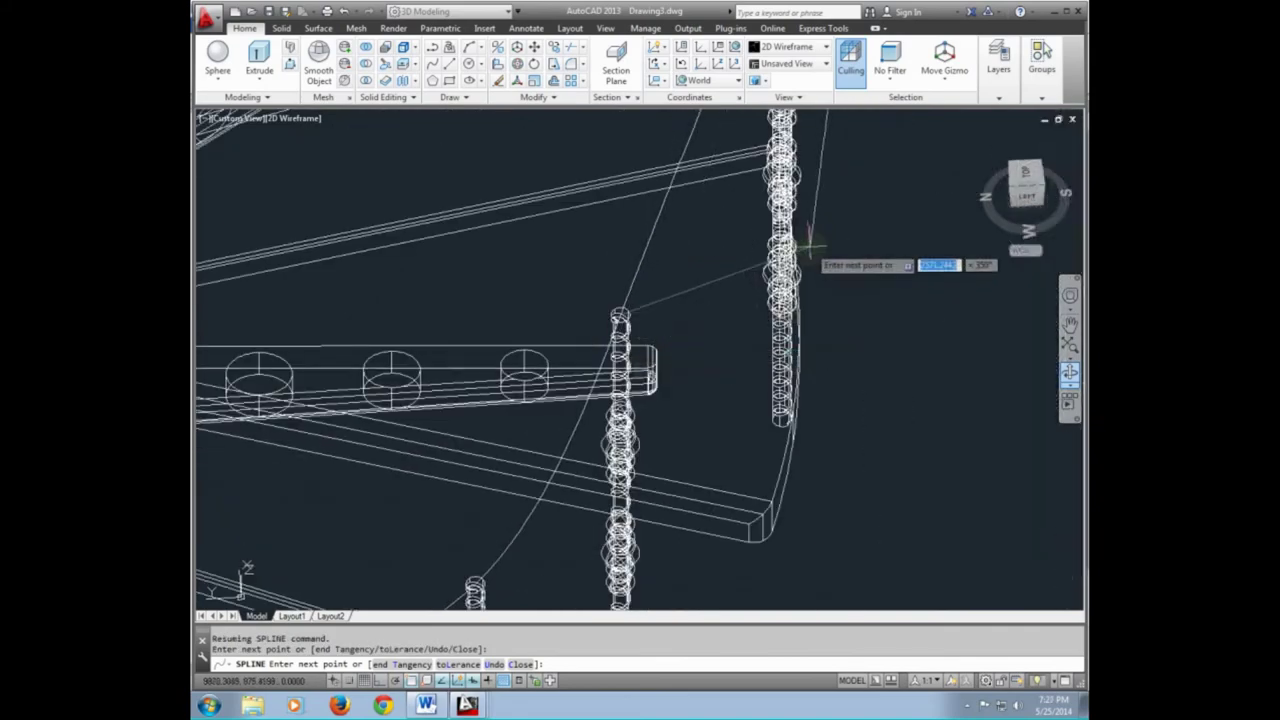
scroll(730, 550, "down", 2)
key("F8")
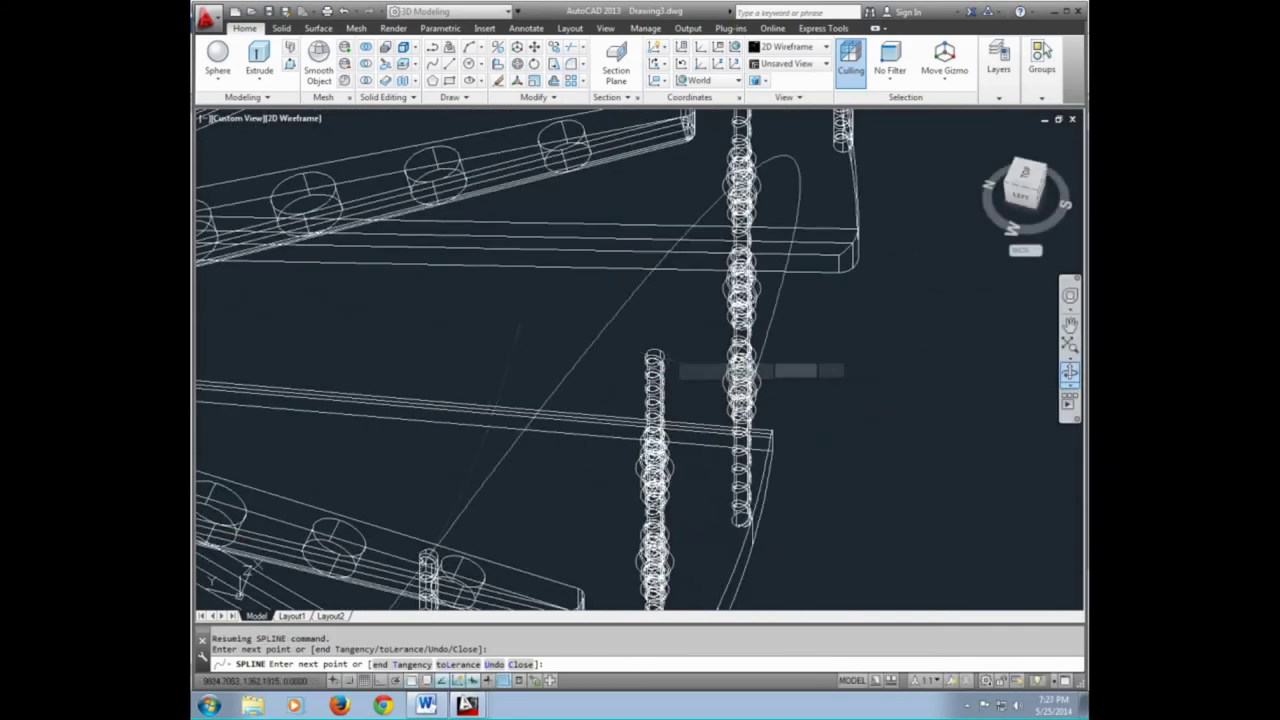
scroll(663, 370, "up", 5)
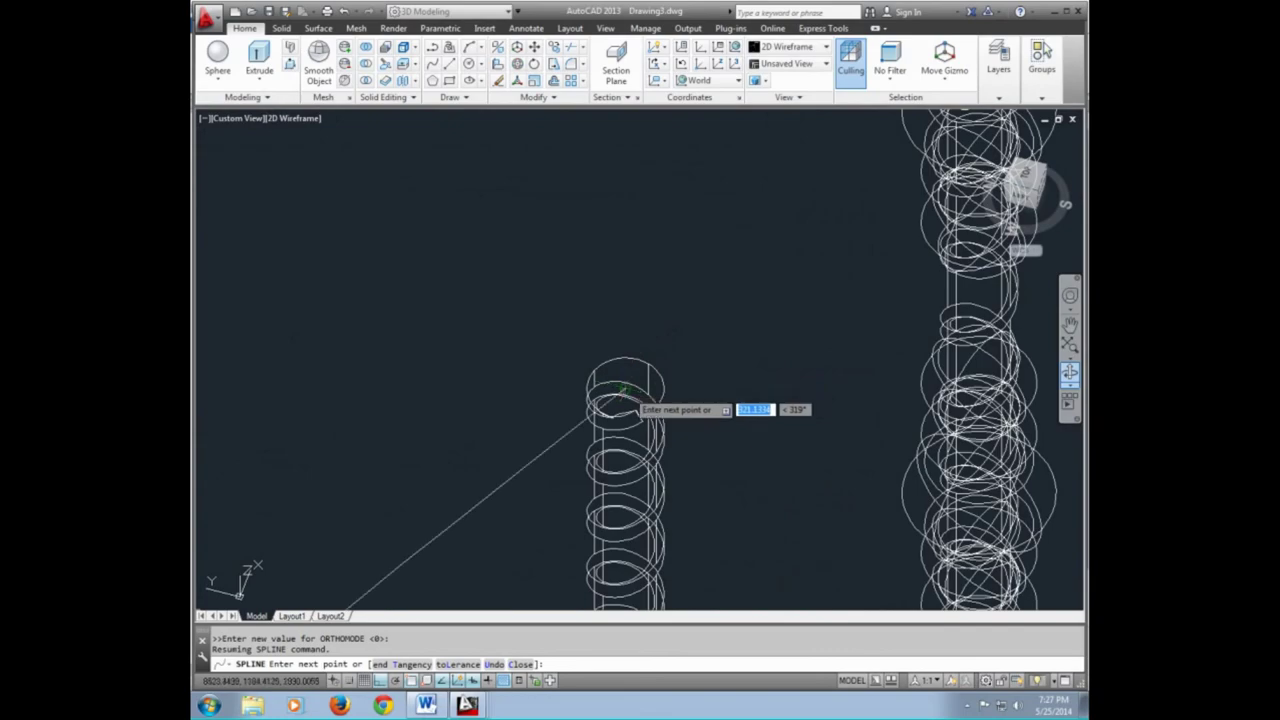
left_click(622, 390)
scroll(622, 390, "down", 4)
scroll(643, 255, "up", 4)
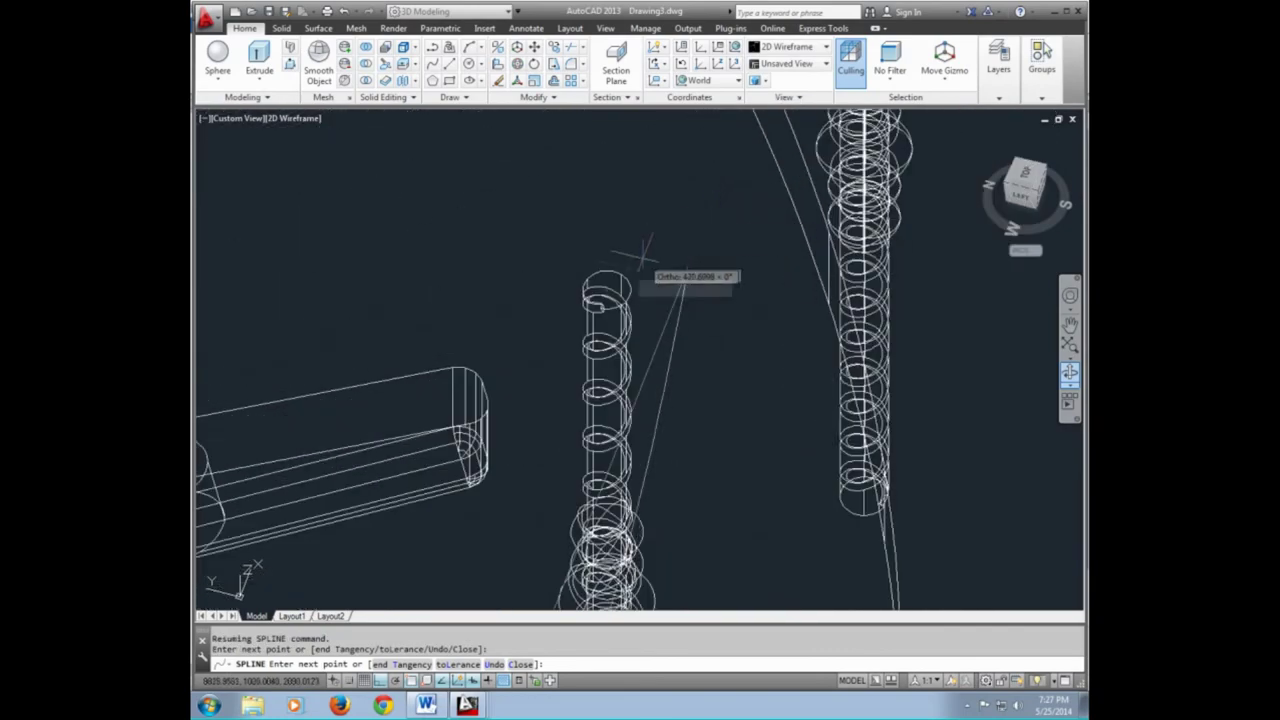
left_click(601, 290)
scroll(601, 290, "down", 3)
scroll(686, 286, "down", 2)
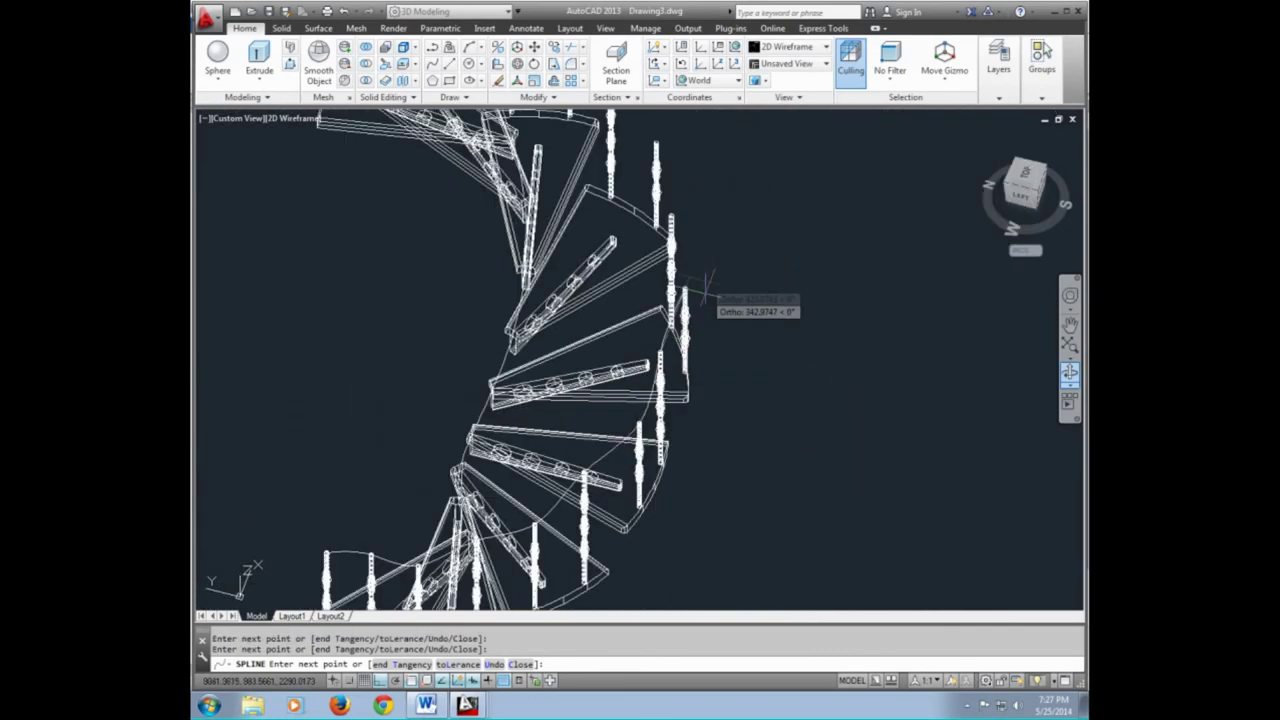
scroll(666, 320, "up", 3)
scroll(567, 300, "up", 2)
scroll(570, 300, "up", 2)
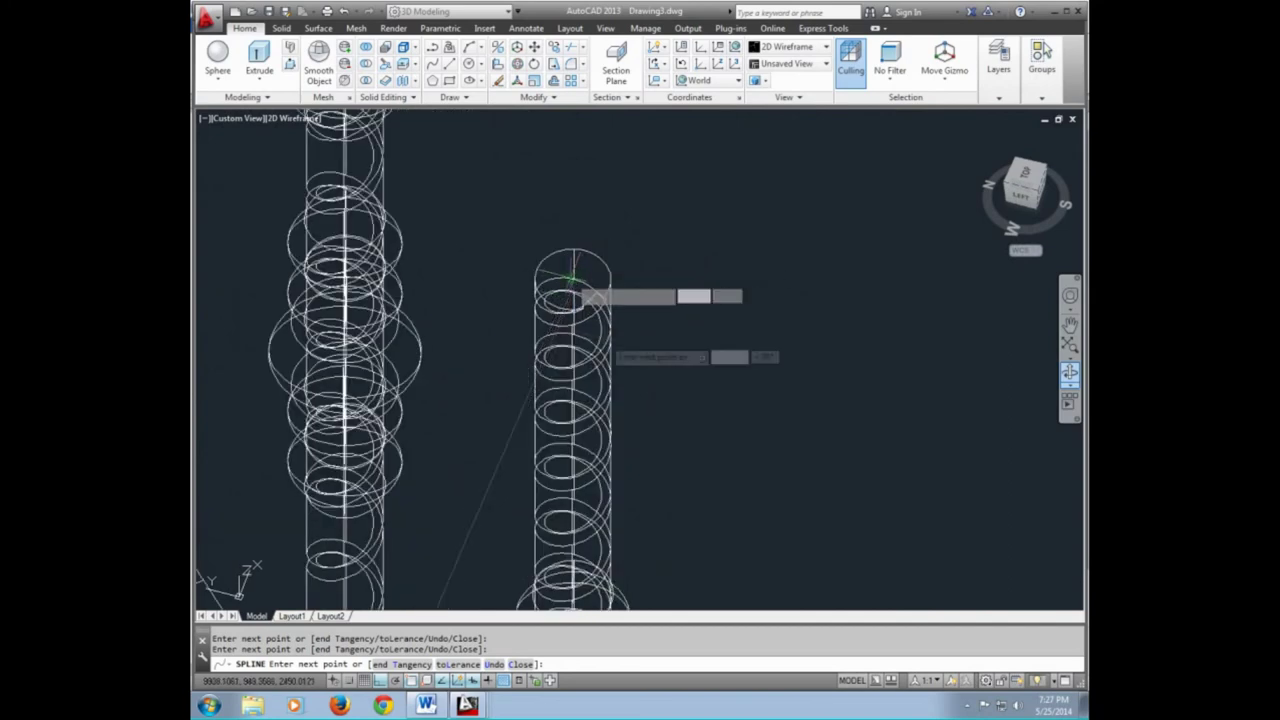
Pan and zoom along the remaining baluster tops to follow the spline path
scroll(572, 283, "down", 2)
mouse_move(574, 246)
middle_mouse_down()
mouse_move(603, 382)
mouse_move(588, 428)
middle_mouse_up()
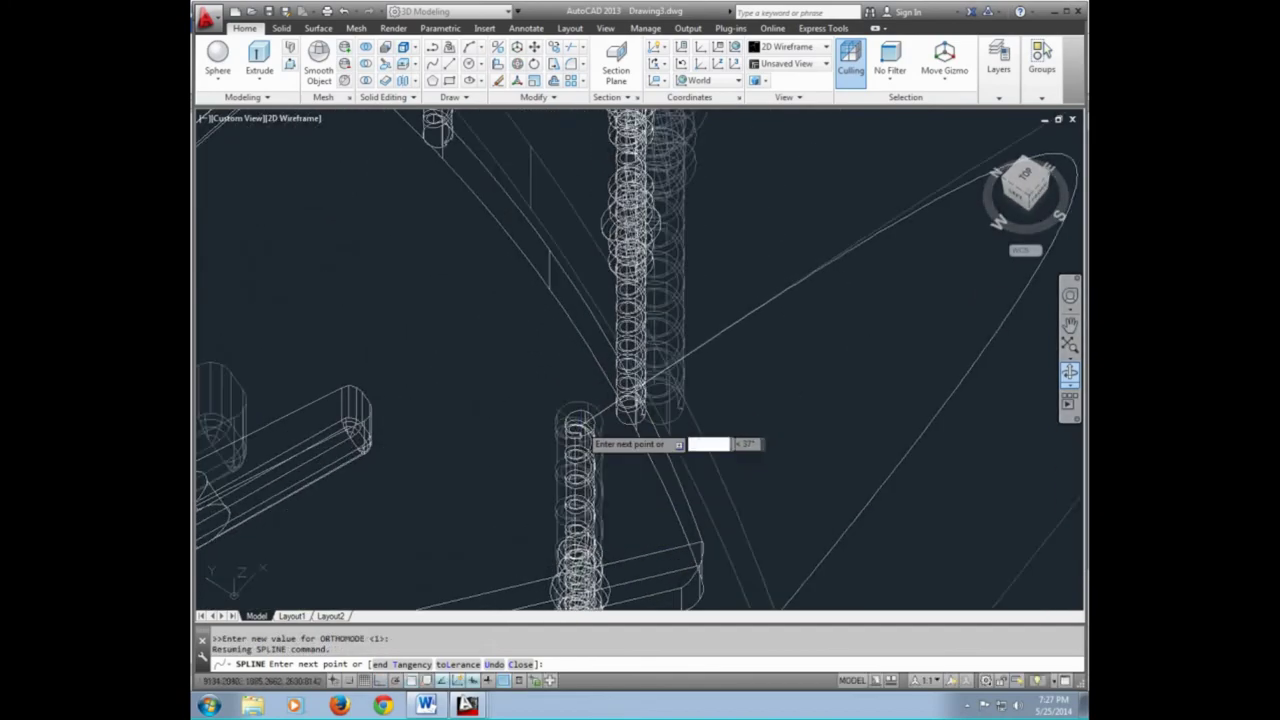
scroll(586, 432, "up", 3)
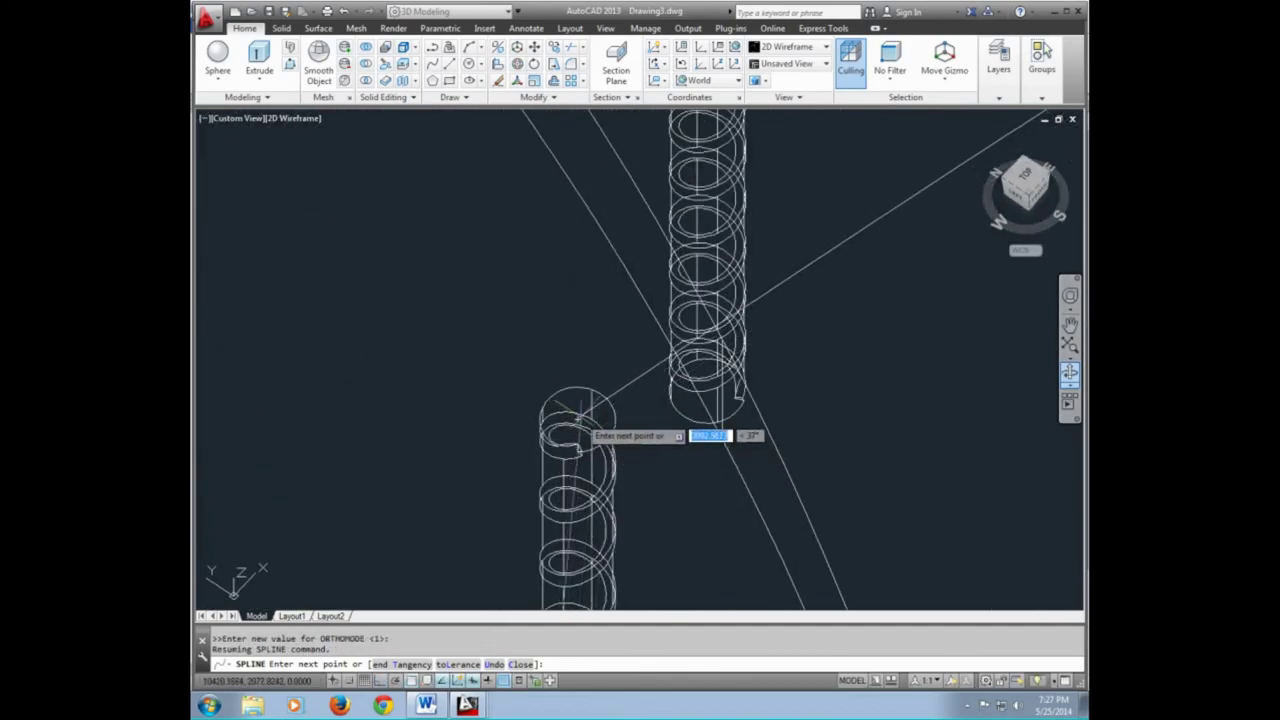
scroll(600, 446, "down", 2)
scroll(600, 446, "down", 3)
scroll(600, 446, "down", 3)
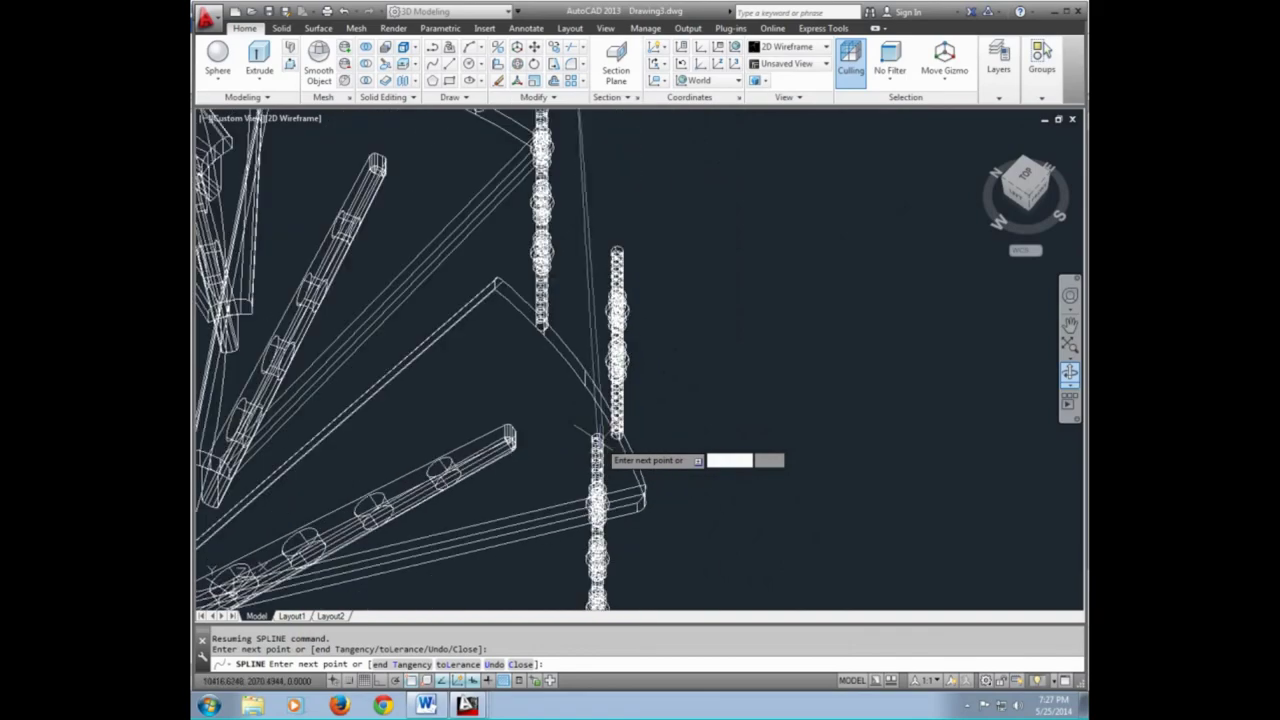
scroll(595, 270, "up", 3)
scroll(560, 350, "up", 2)
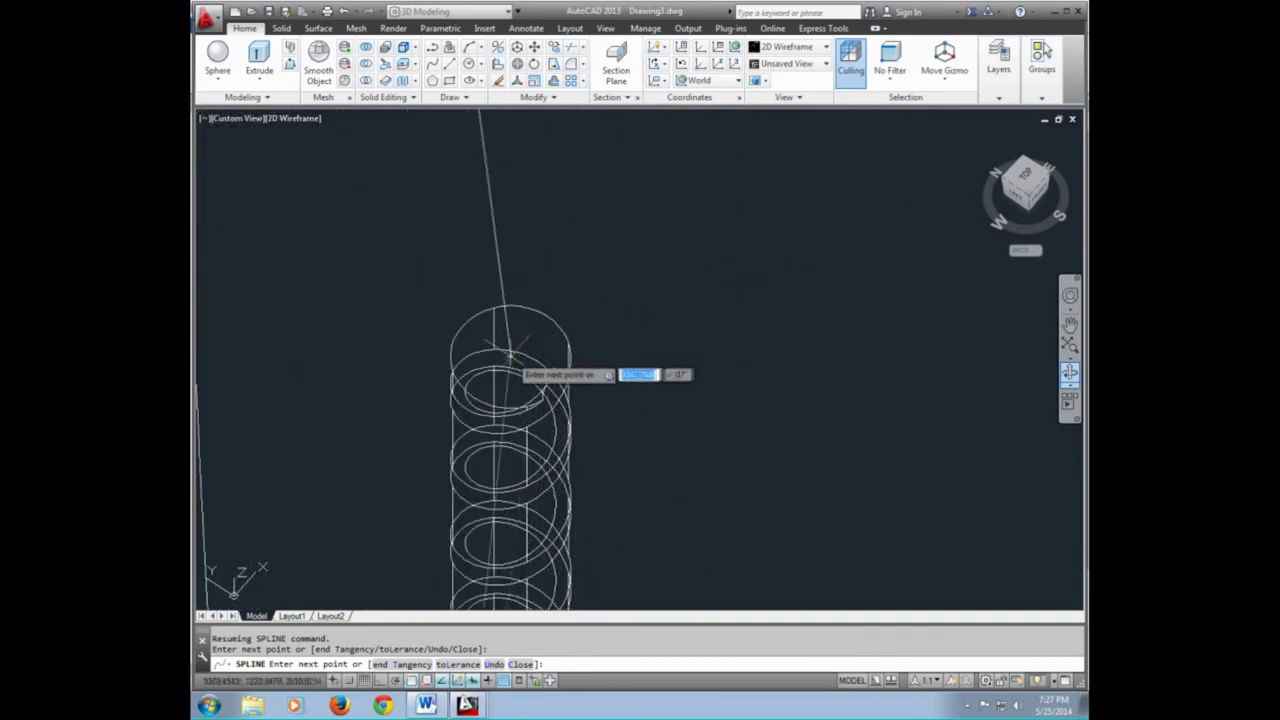
scroll(512, 355, "down", 3)
scroll(528, 357, "down", 2)
scroll(520, 330, "down", 2)
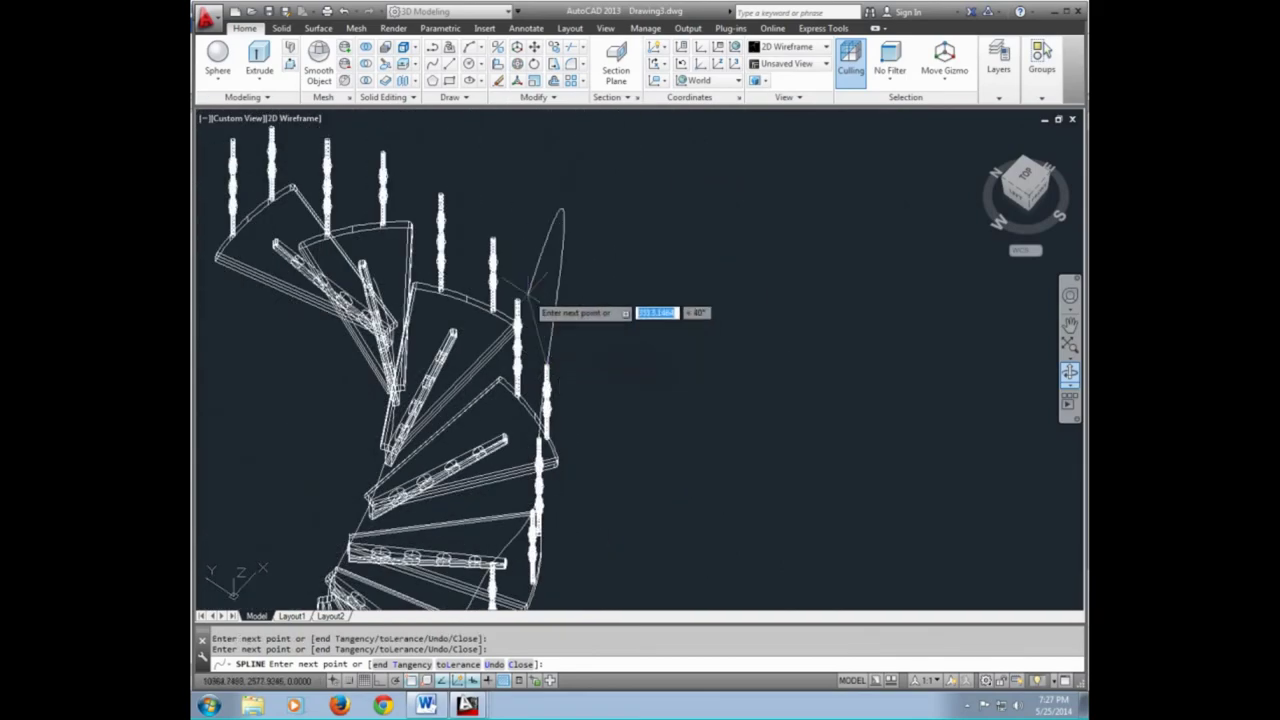
scroll(514, 300, "up", 2)
scroll(482, 318, "up", 3)
scroll(488, 300, "up", 1)
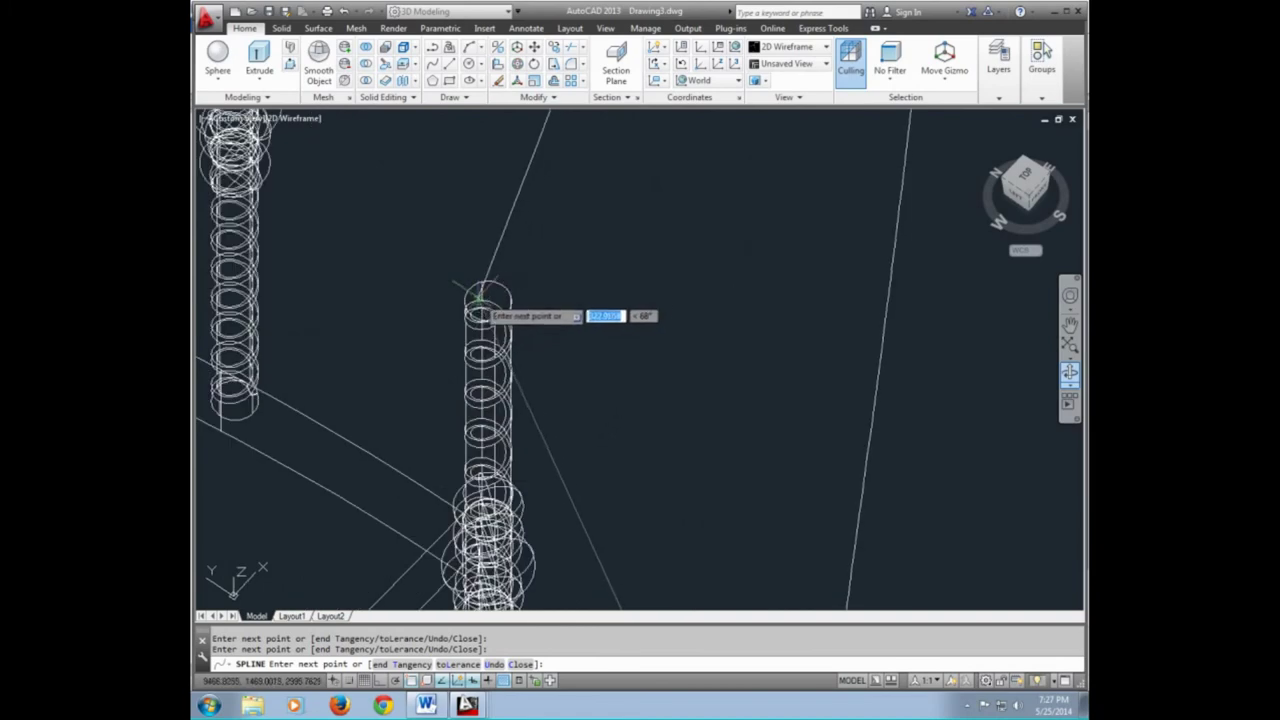
scroll(603, 382, "down", 5)
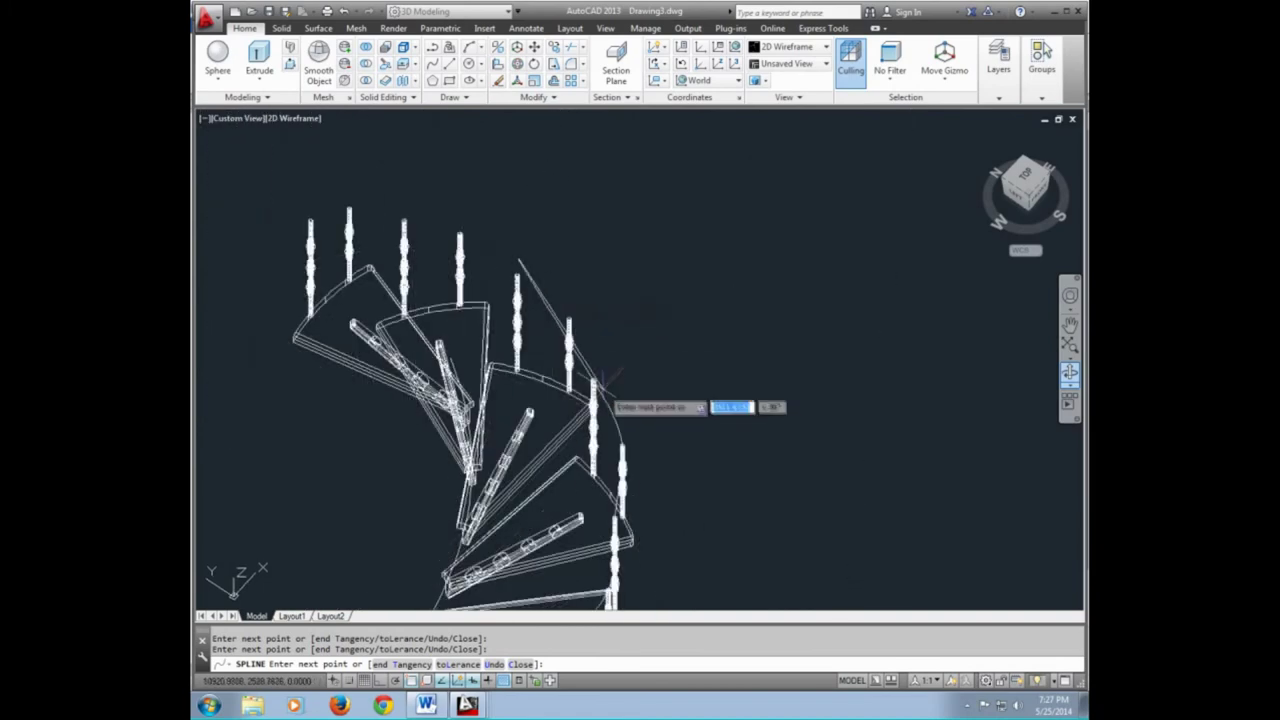
scroll(596, 384, "up", 3)
scroll(550, 310, "up", 2)
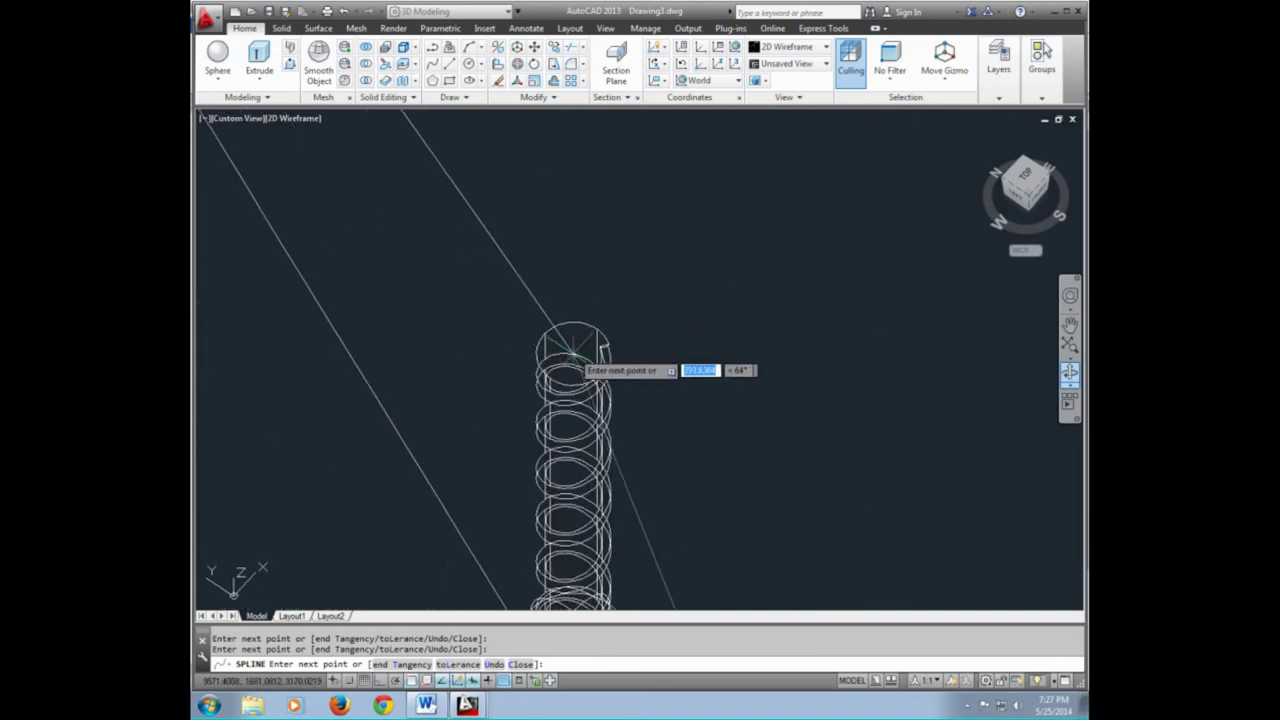
scroll(572, 352, "down", 1)
scroll(580, 390, "down", 2)
scroll(586, 414, "down", 1)
scroll(445, 210, "down", 1)
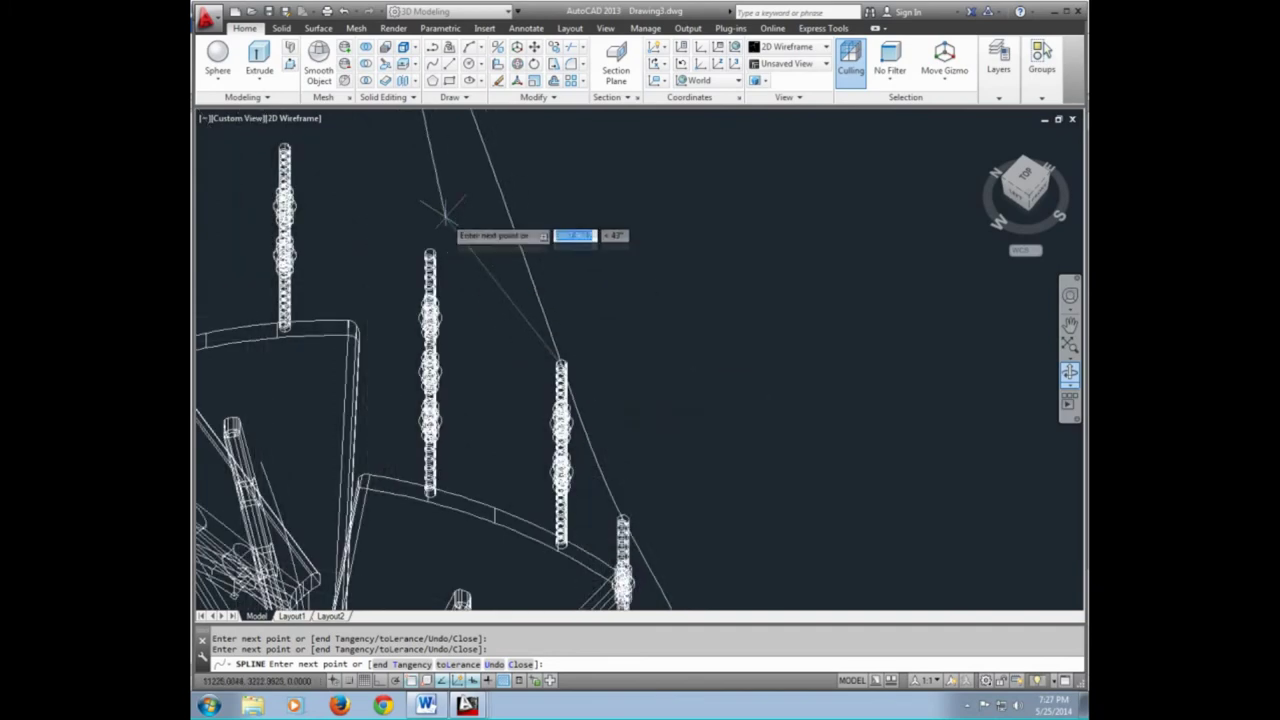
scroll(445, 210, "up", 3)
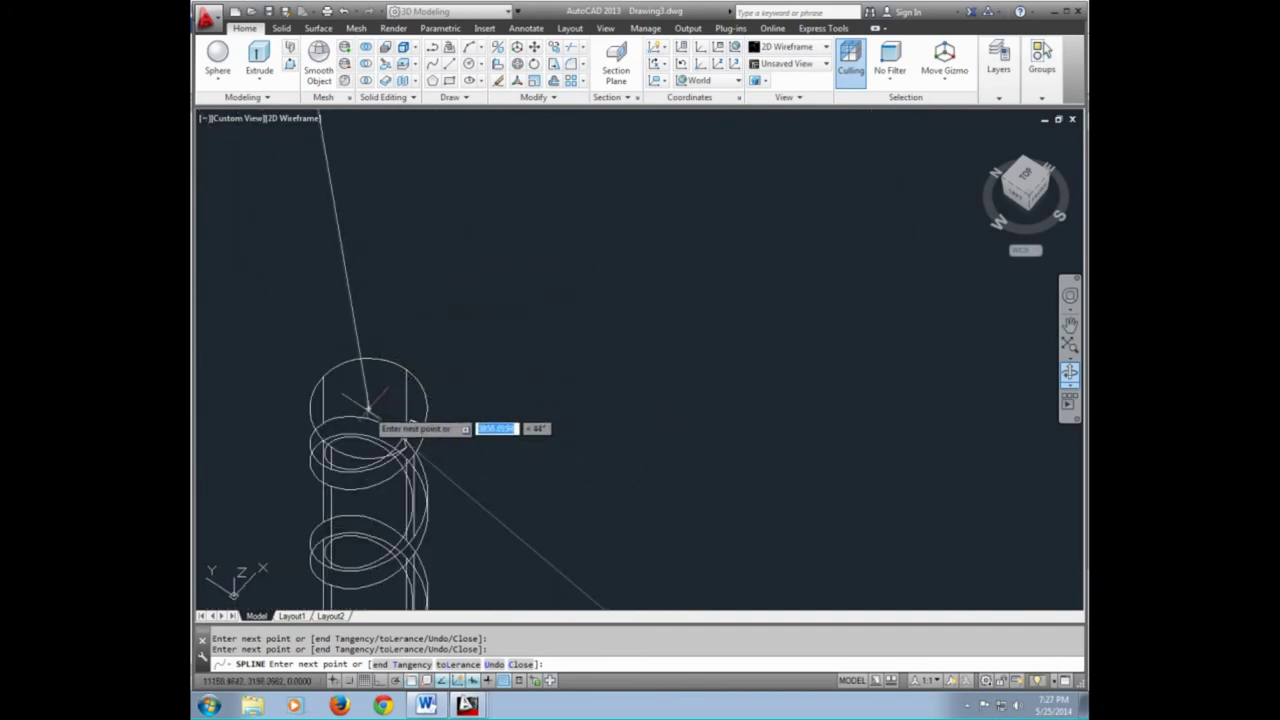
scroll(465, 405, "down", 1)
scroll(466, 391, "down", 2)
scroll(358, 318, "down", 1)
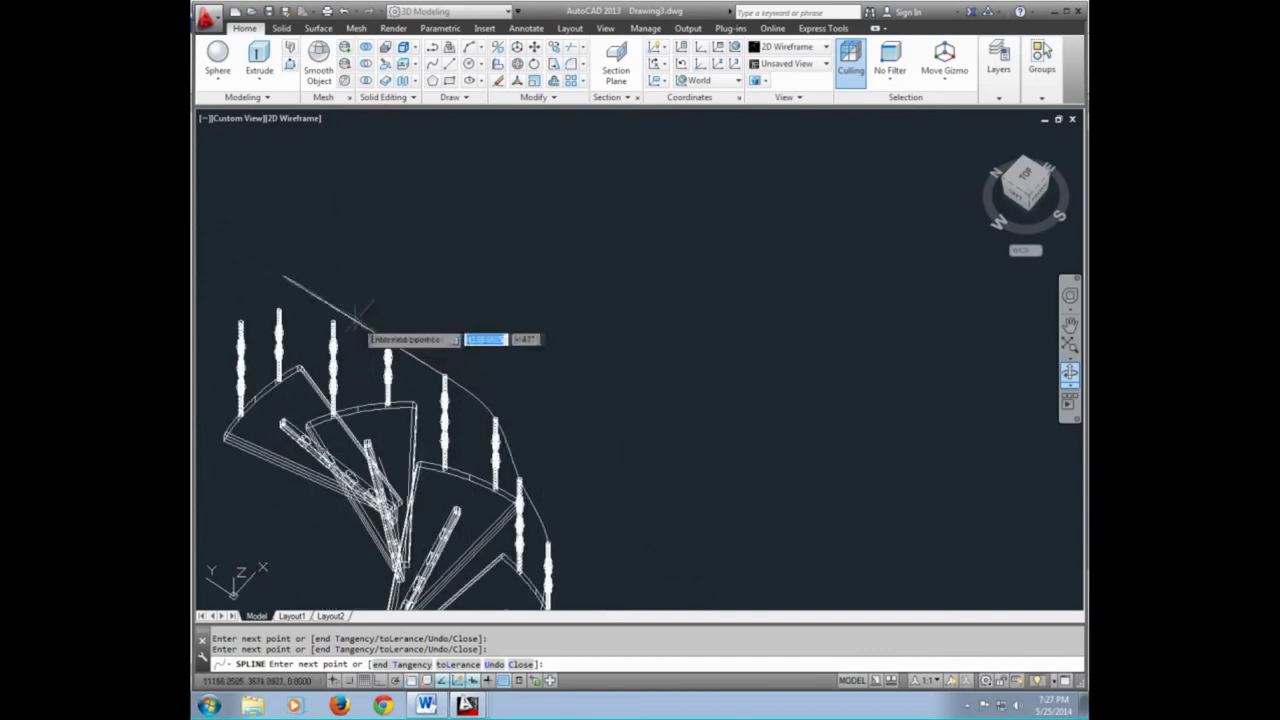
scroll(390, 340, "up", 2)
scroll(420, 350, "up", 1)
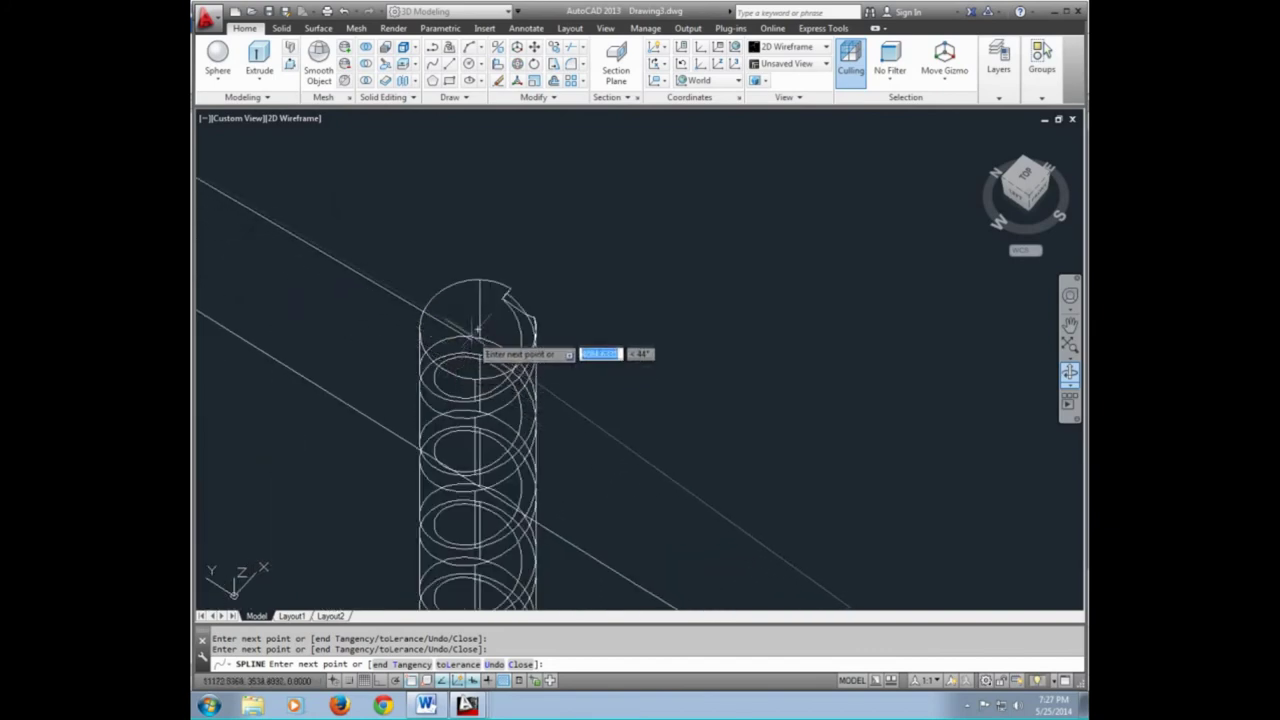
scroll(488, 352, "down", 2)
scroll(492, 358, "down", 1)
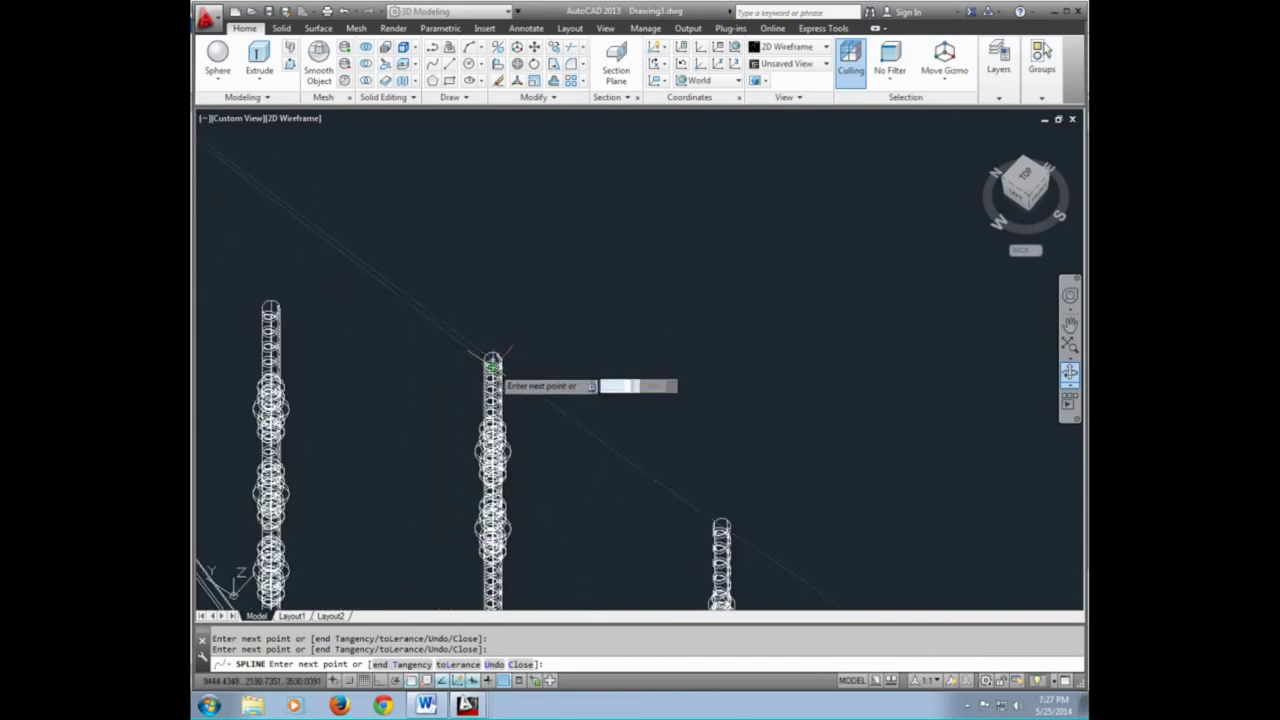
scroll(218, 300, "up", 2)
scroll(440, 355, "up", 3)
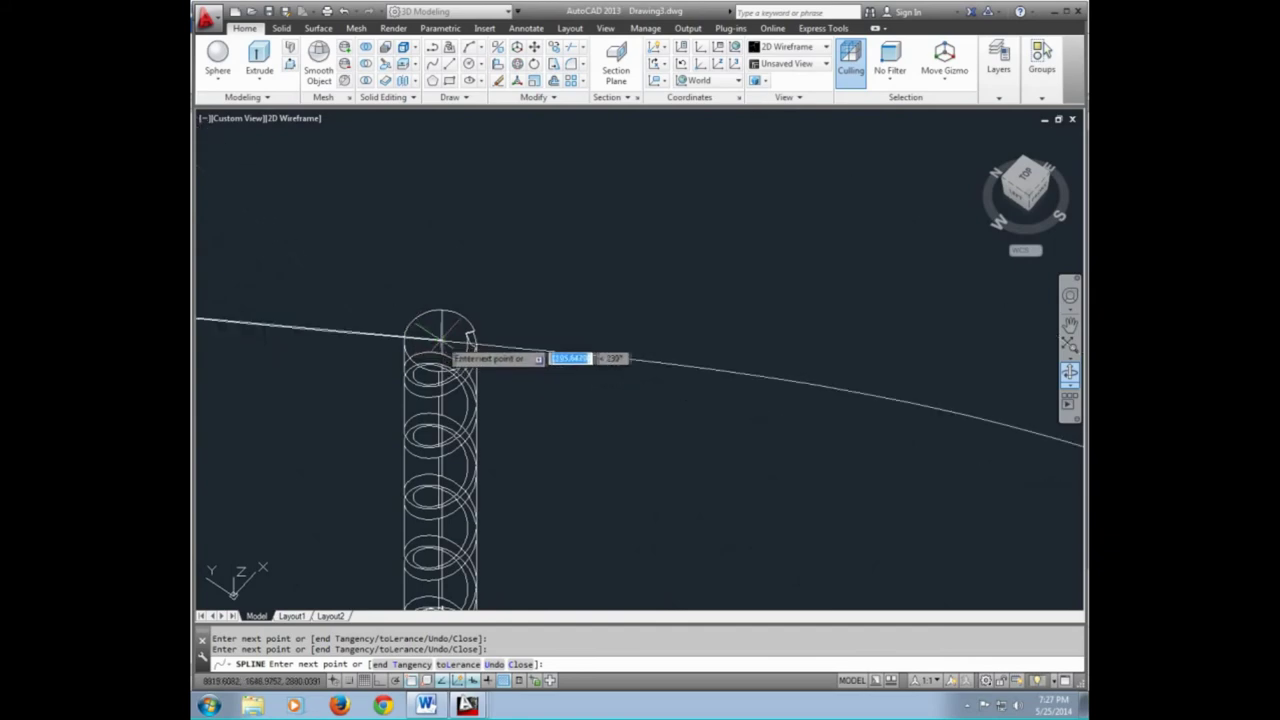
scroll(443, 343, "down", 3)
scroll(440, 340, "down", 1)
scroll(449, 343, "up", 3)
scroll(460, 335, "up", 1)
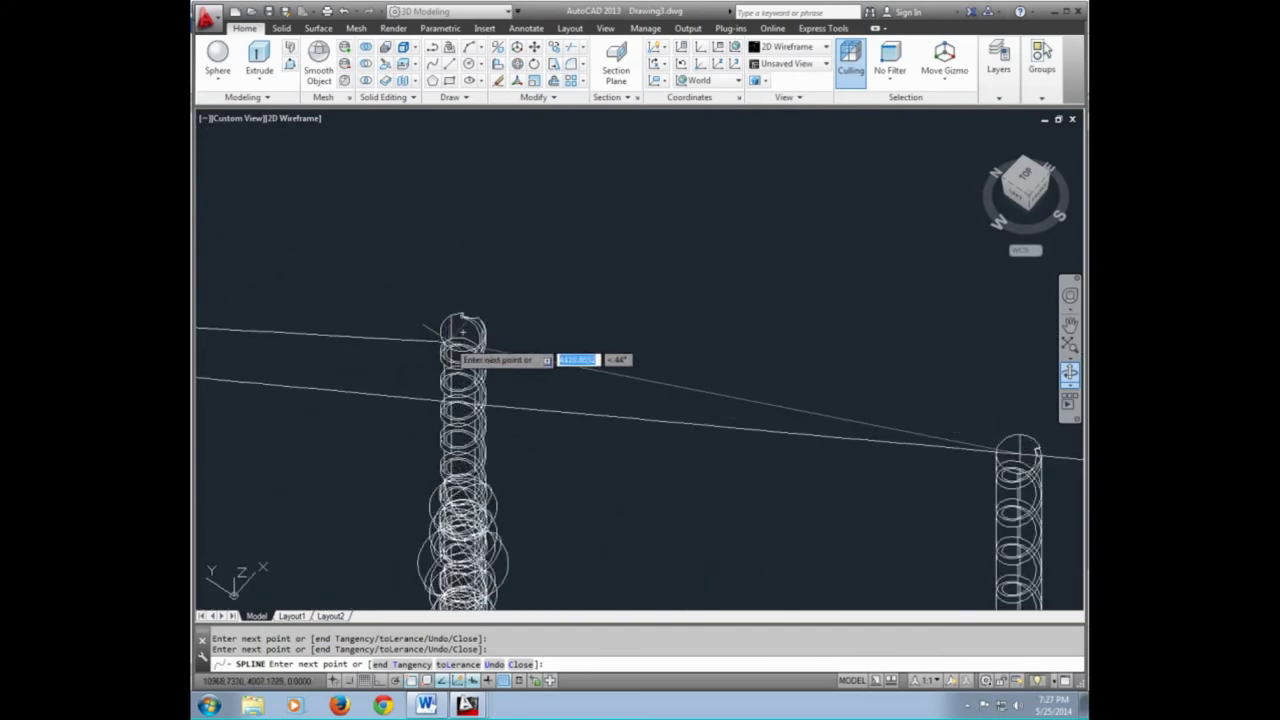
scroll(470, 345, "down", 3)
scroll(340, 358, "up", 3)
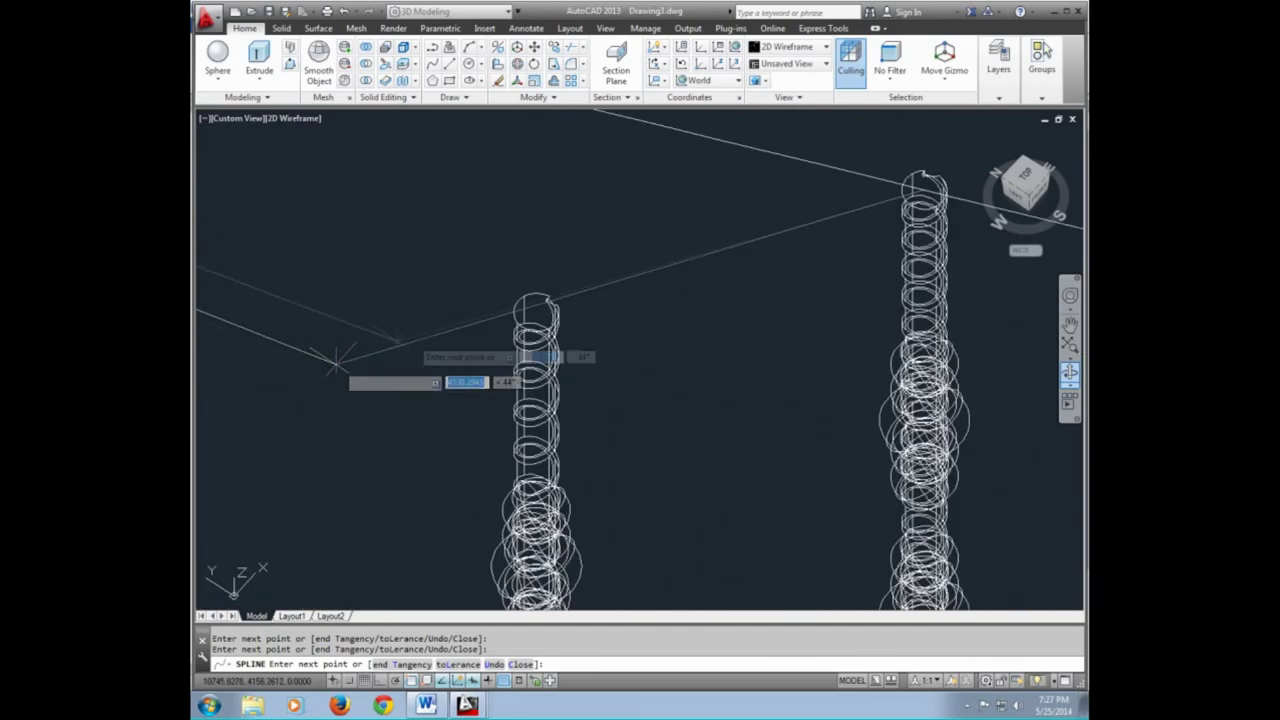
scroll(505, 318, "up", 3)
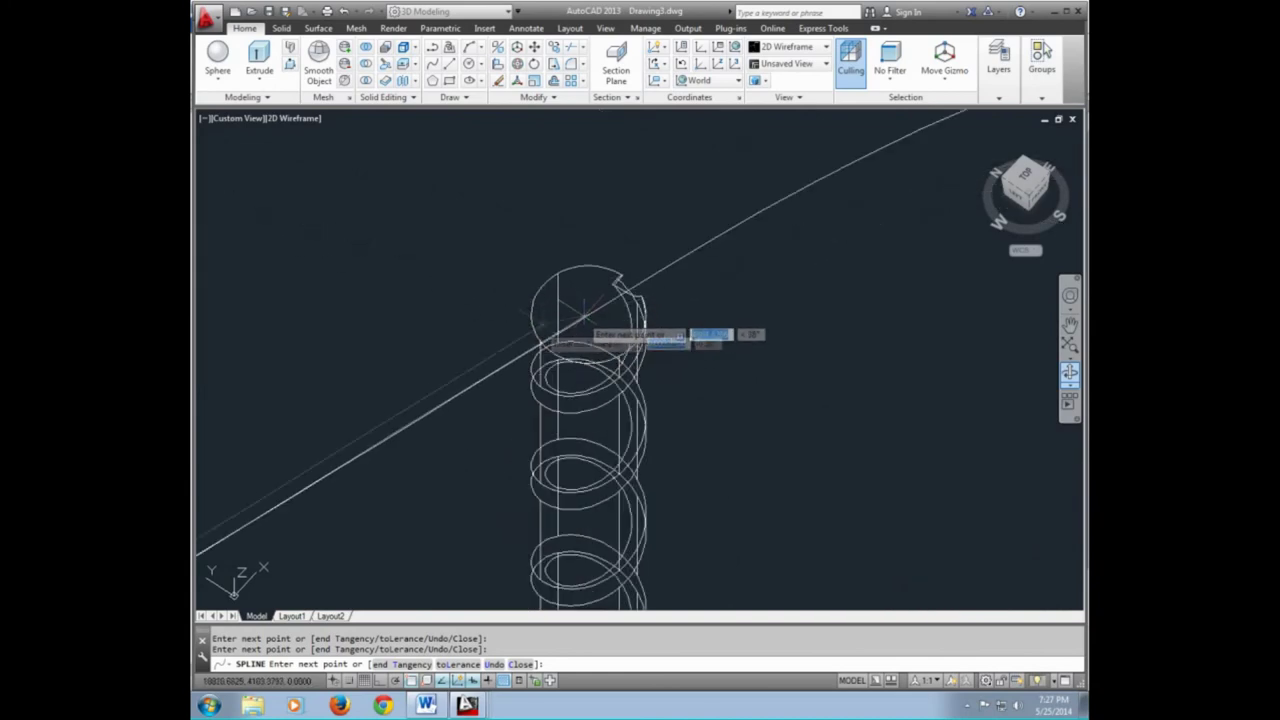
scroll(540, 328, "down", 5)
scroll(535, 328, "down", 2)
scroll(590, 360, "down", 2)
Finish the handrail spline and orbit the staircase to view another side
key("Return")
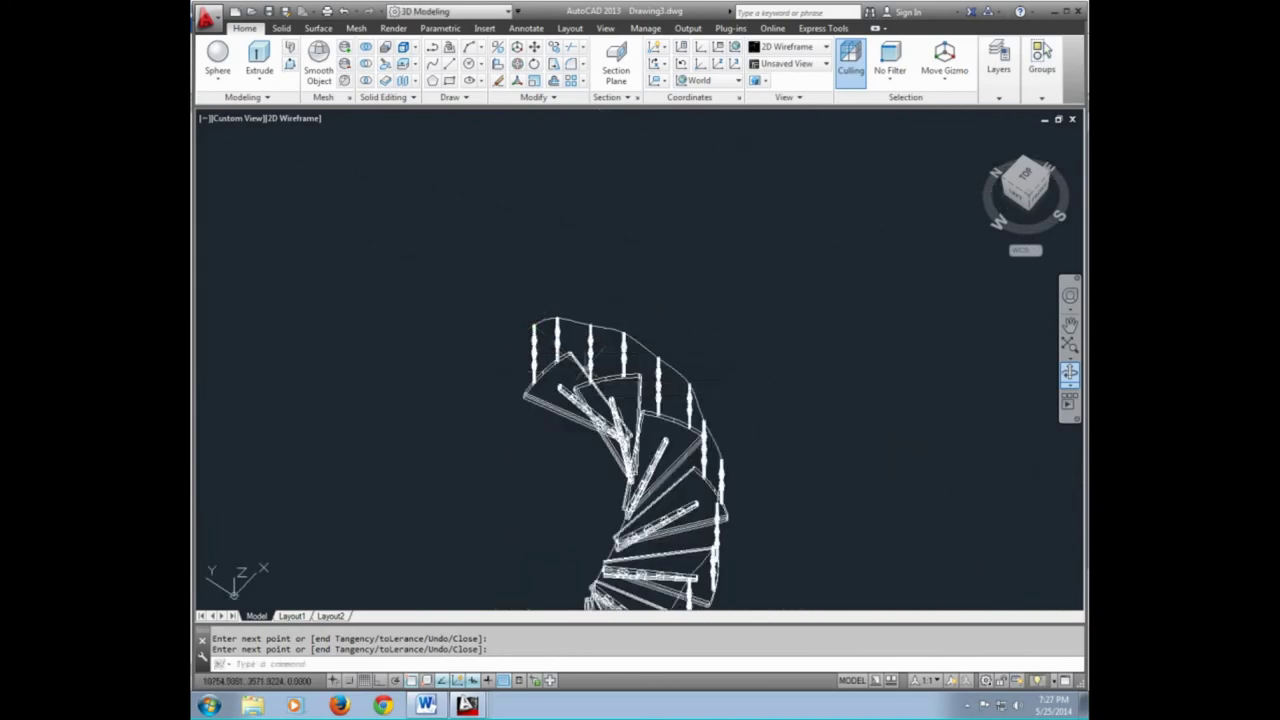
scroll(570, 375, "down", 3)
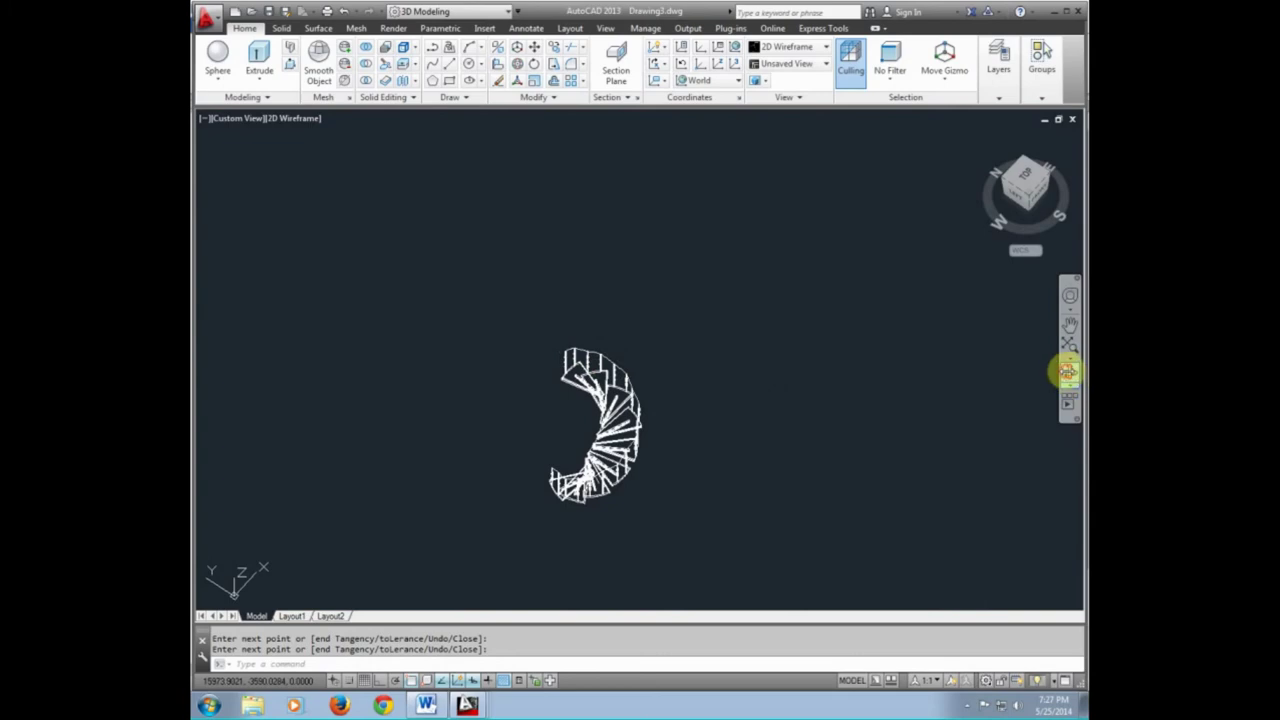
left_click(1068, 372)
scroll(630, 472, "up", 1)
scroll(620, 472, "up", 1)
scroll(618, 473, "up", 2)
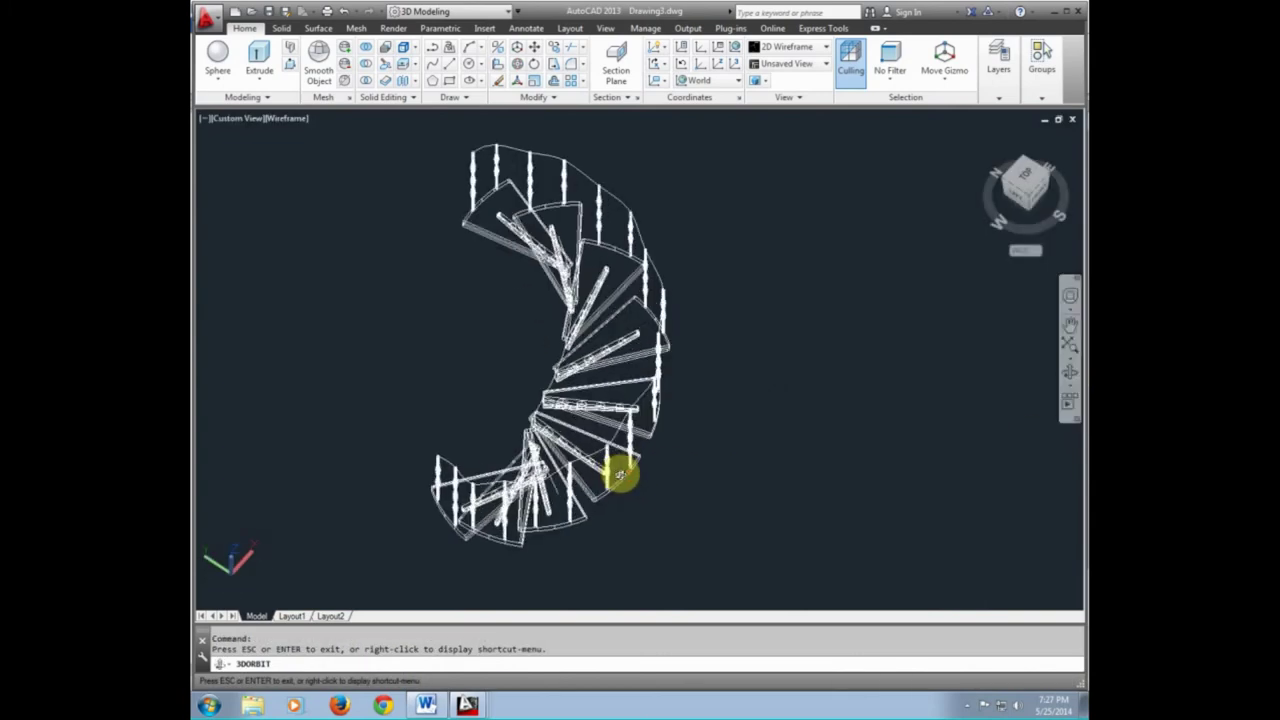
mouse_move(637, 483)
left_mouse_down()
mouse_move(608, 420)
mouse_move(367, 426)
mouse_move(686, 457)
mouse_move(754, 450)
left_mouse_up()
key("Escape")
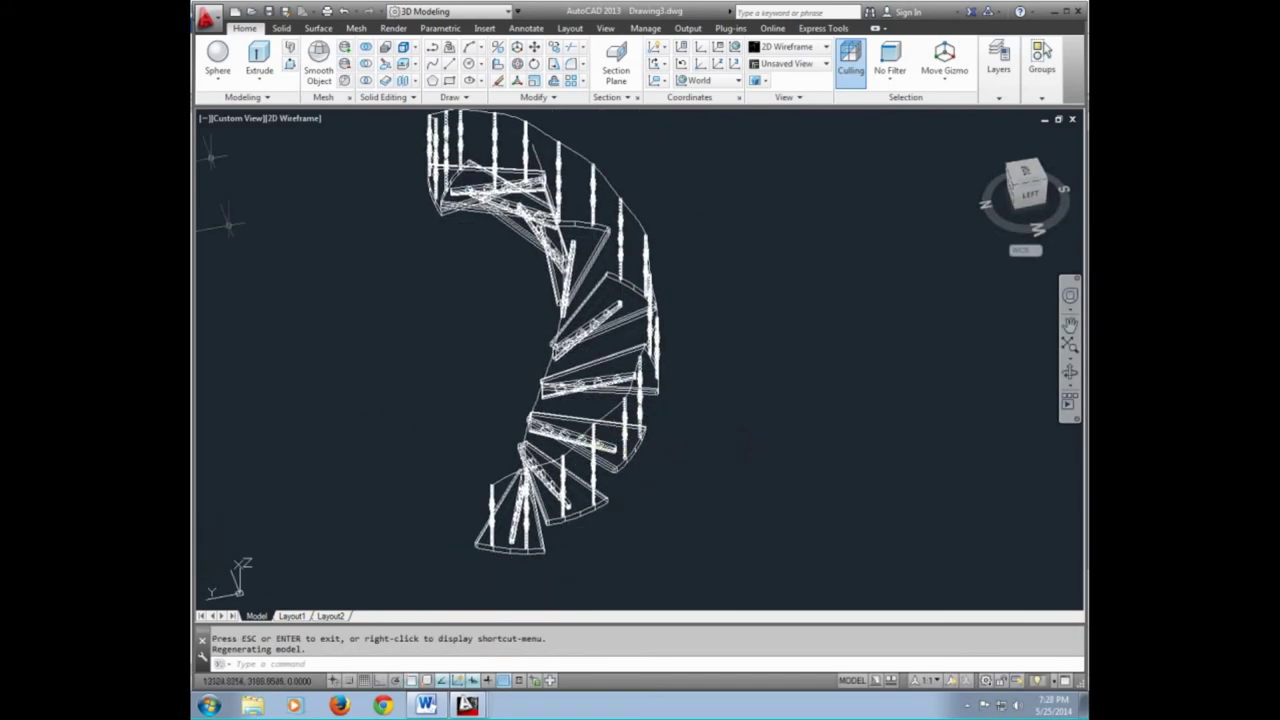
Switch to the Realistic visual style and frame the lower treads
left_click(287, 119)
left_click(325, 201)
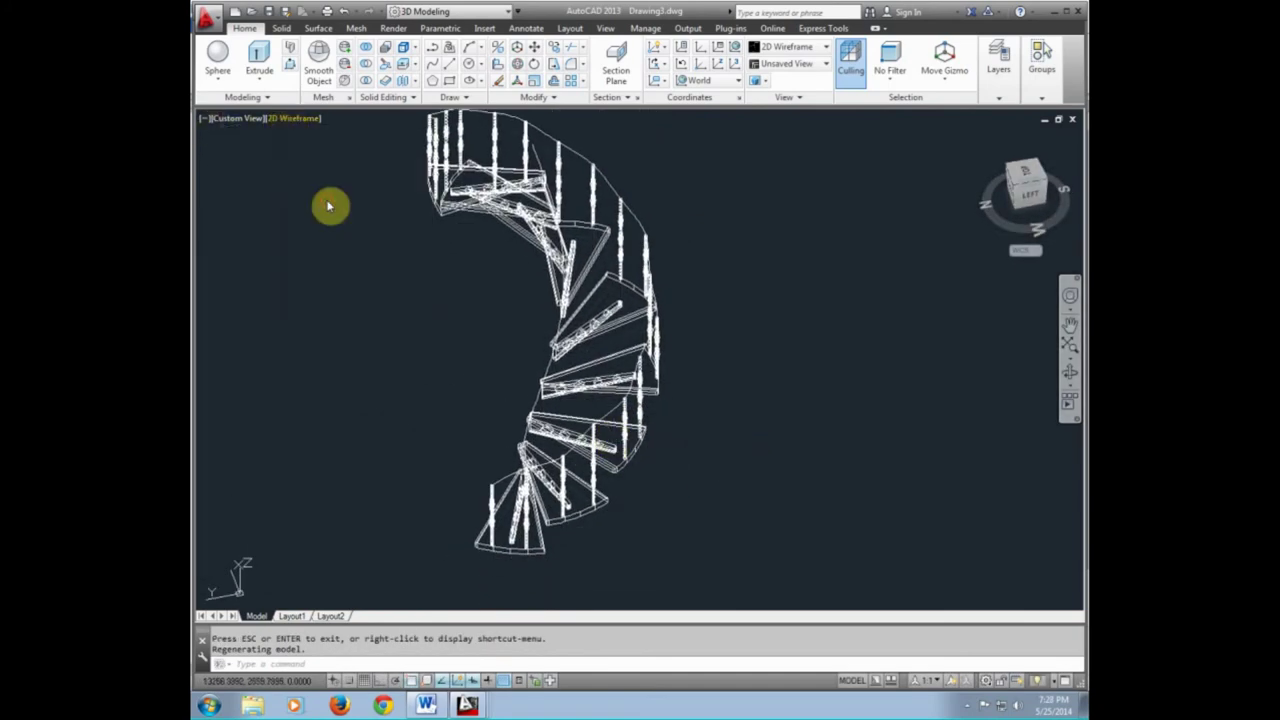
scroll(540, 375, "up", 2)
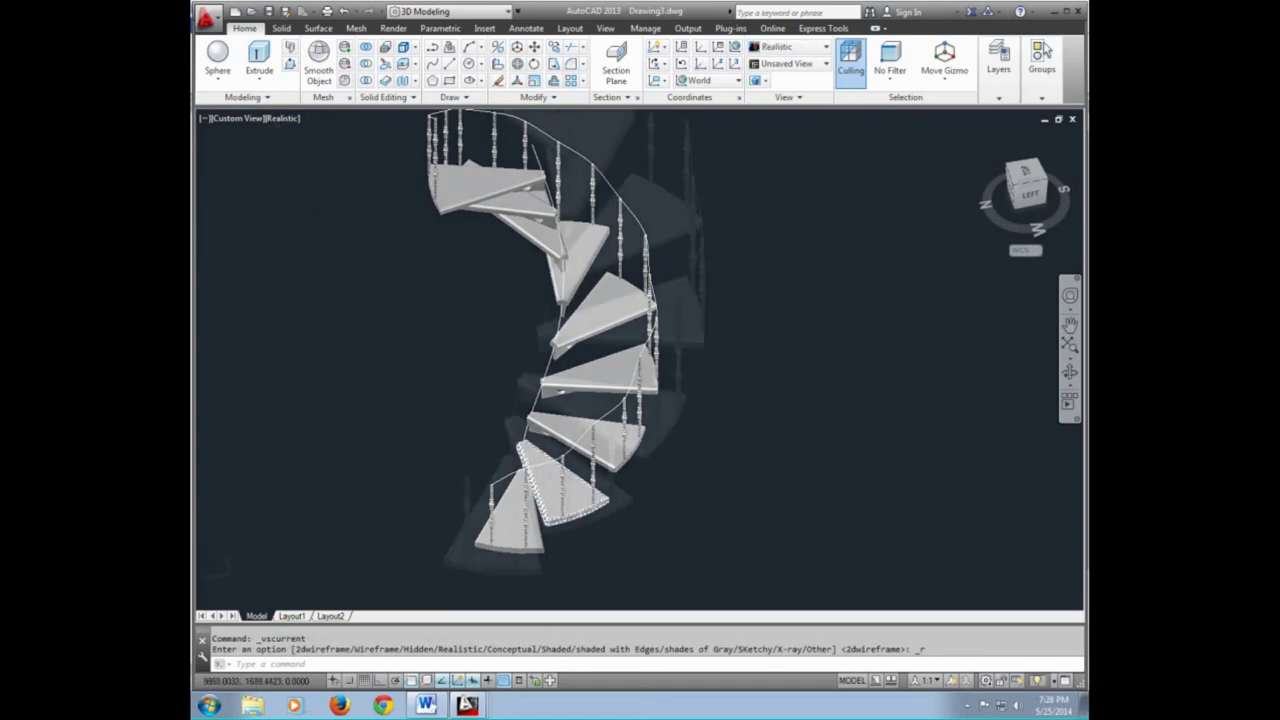
scroll(580, 400, "up", 2)
scroll(640, 440, "up", 2)
scroll(674, 400, "up", 2)
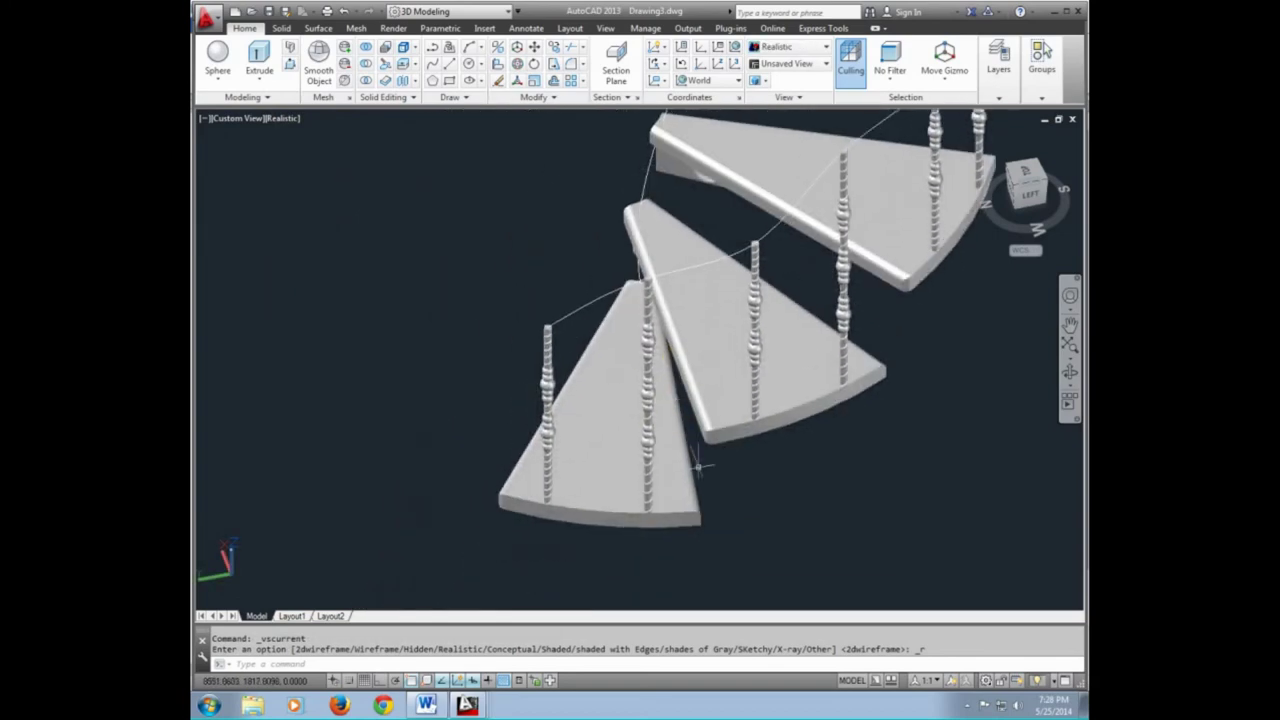
key("Escape")
middle_click_drag(696, 493, 672, 486)
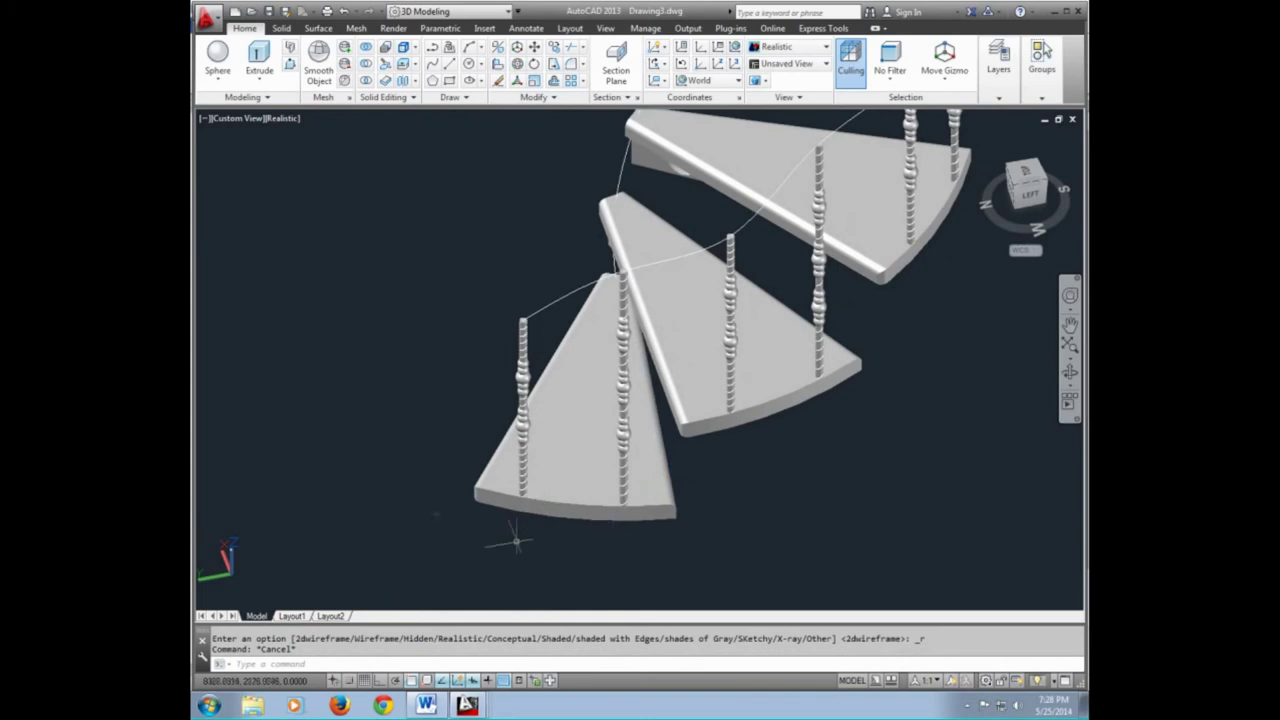
Draw a radius-15 circle beside the lowest tread
type("c")
key("Return")
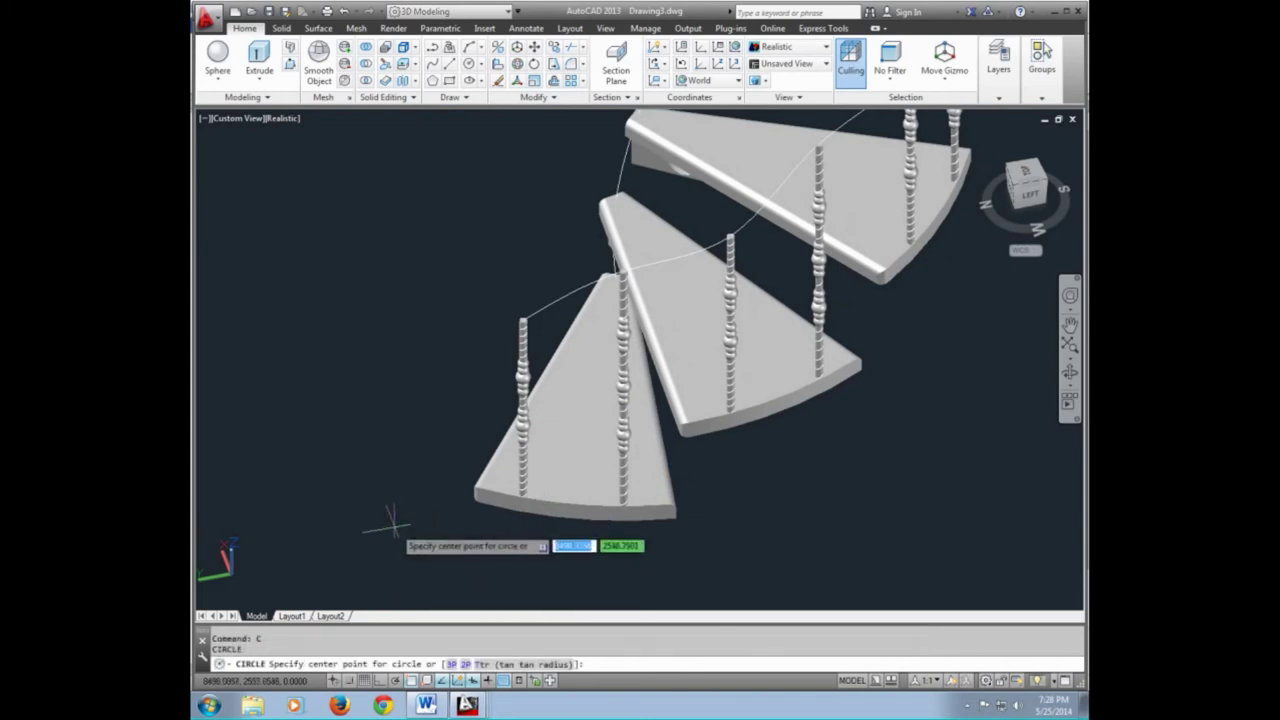
left_click(392, 522)
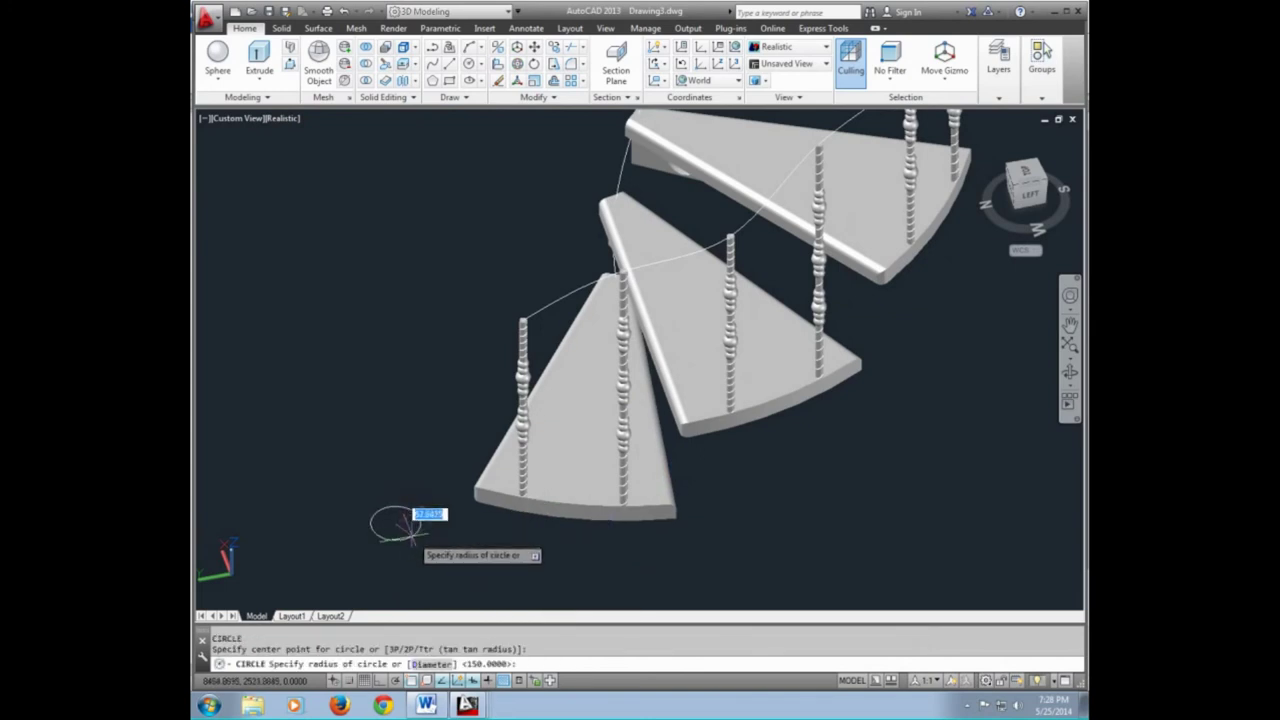
type("15")
key("Return")
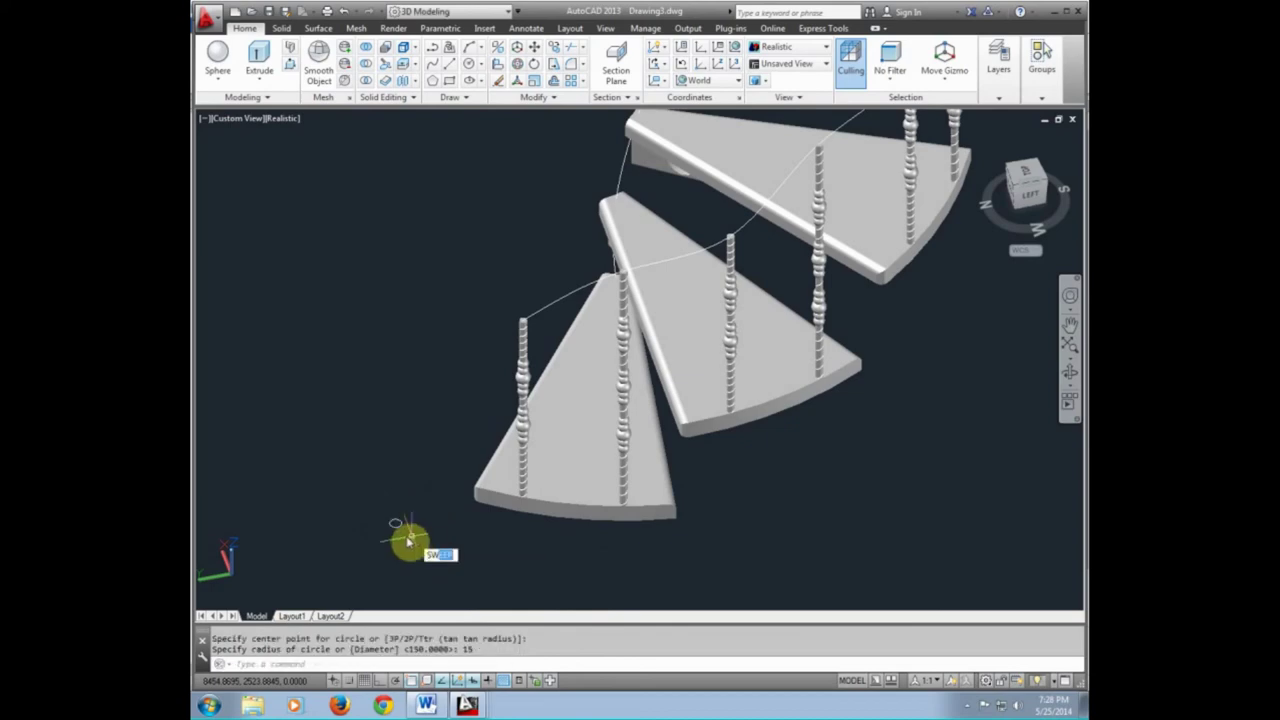
Sweep the radius-15 circle along the handrail spline to form a tubular handrail
key("Return")
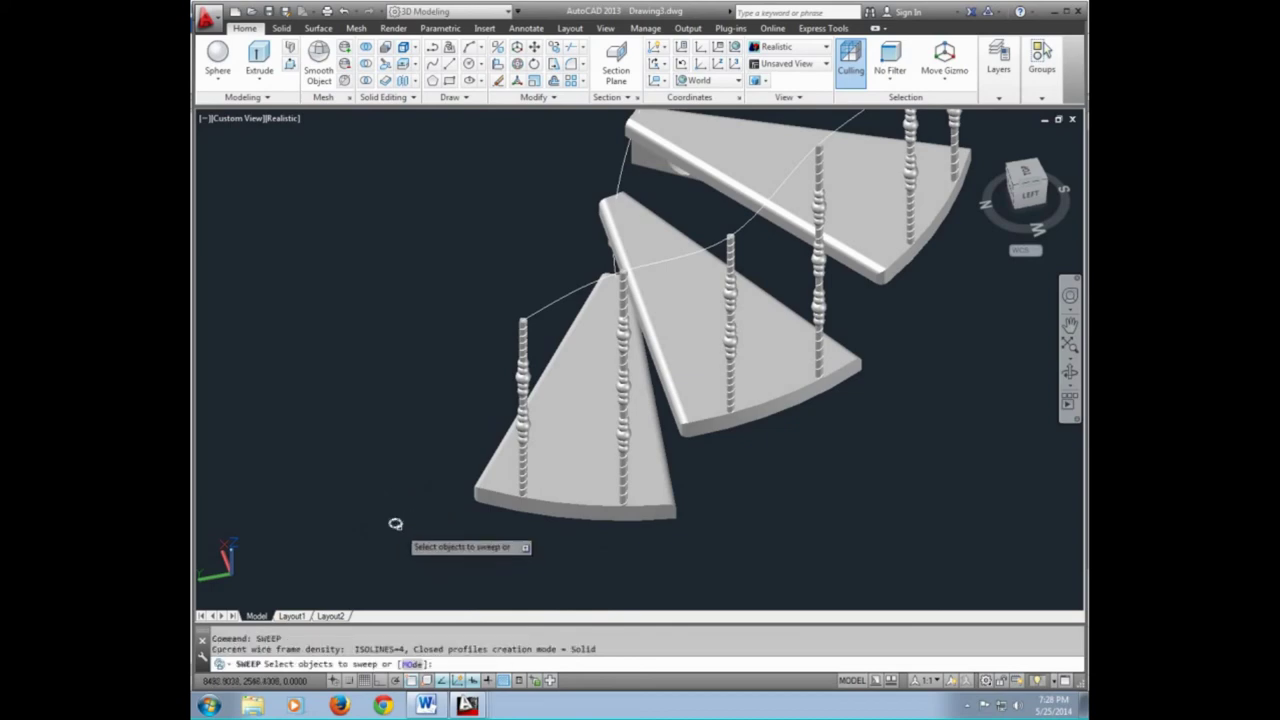
left_click(396, 524)
key("Return")
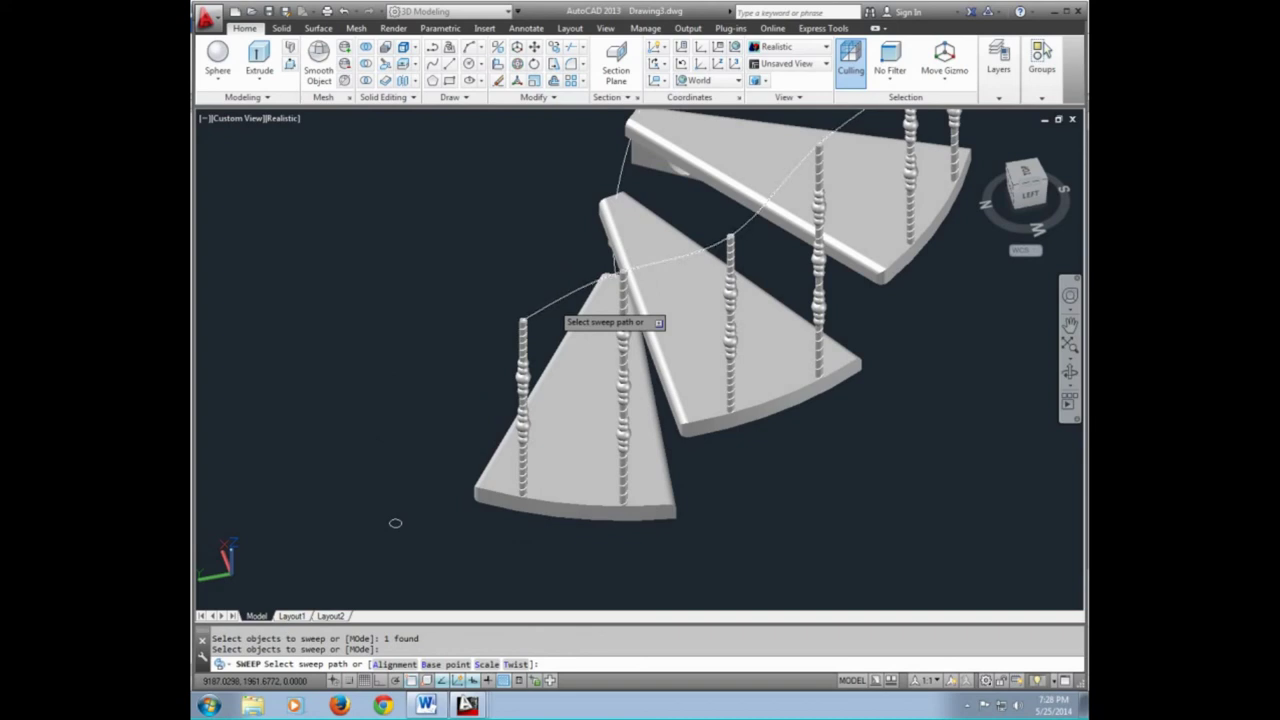
left_click(450, 251)
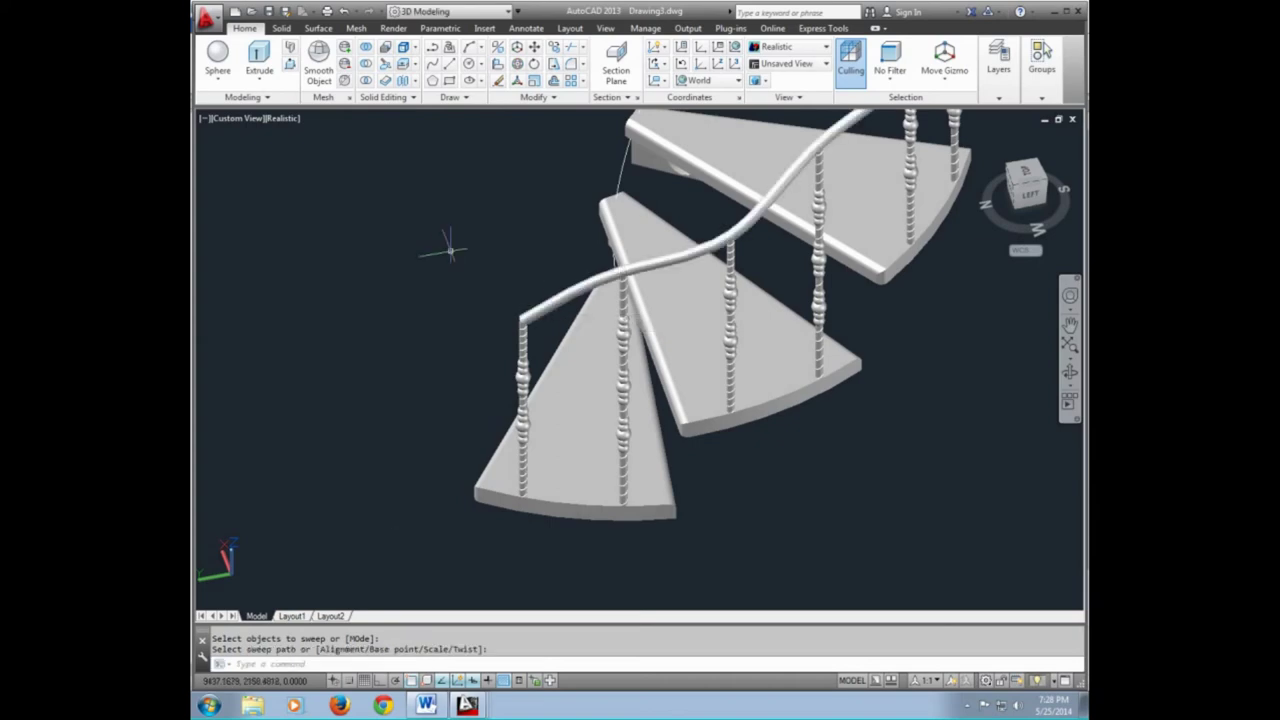
scroll(520, 328, "down", 3)
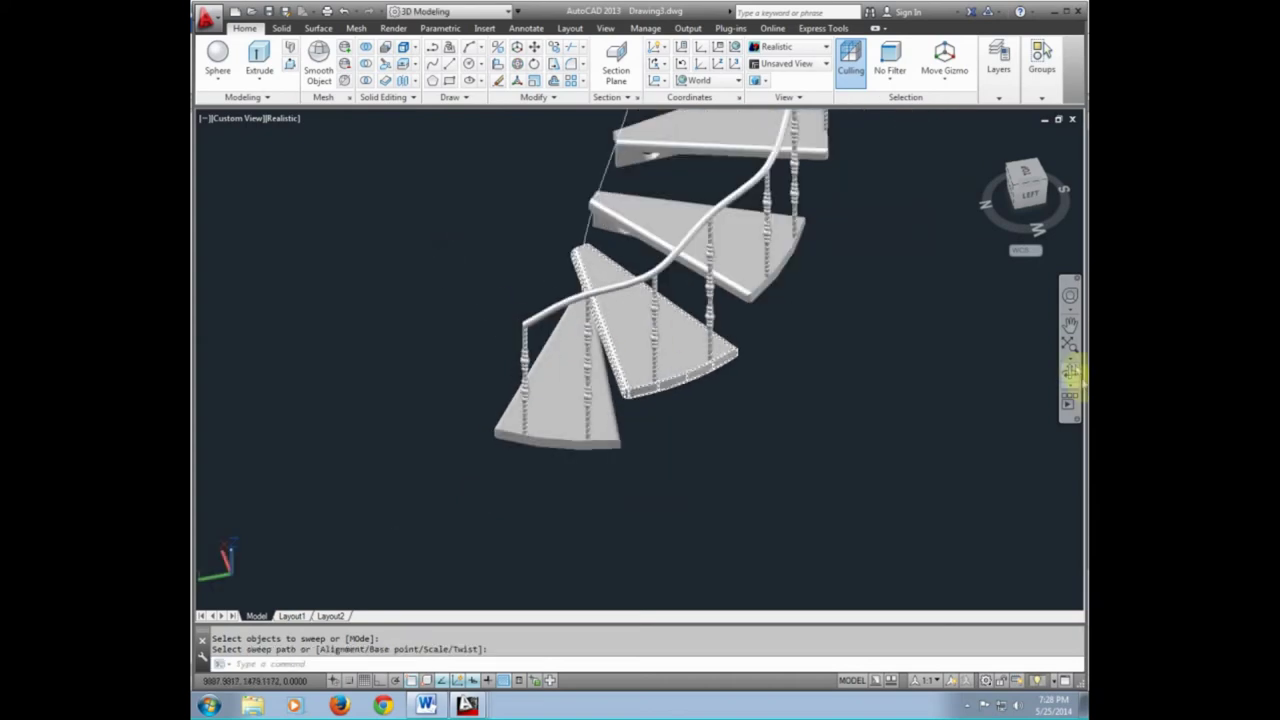
Create a radius-25 sphere beside the treads, near the start of the handrail
left_click(1069, 378)
mouse_move(823, 257)
left_mouse_down()
mouse_move(752, 347)
mouse_move(600, 349)
mouse_move(461, 321)
mouse_move(723, 314)
mouse_move(797, 269)
mouse_move(866, 257)
left_mouse_up()
scroll(525, 366, "up", 1)
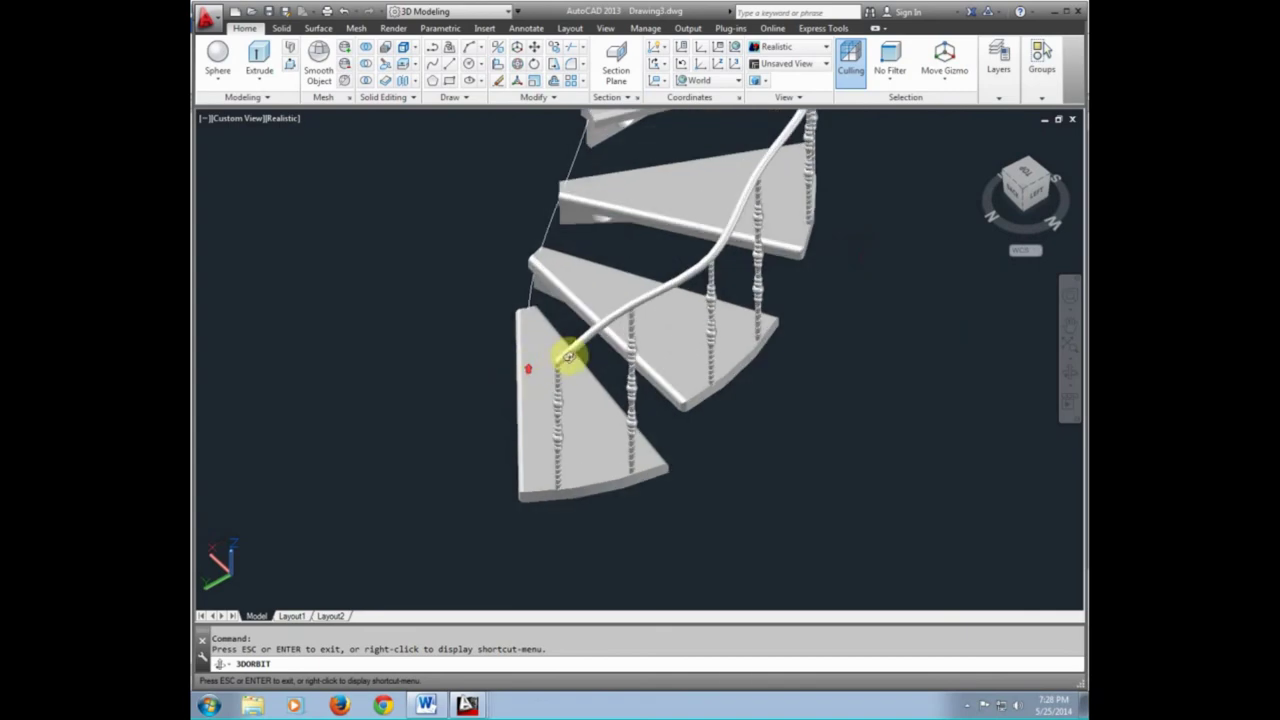
scroll(560, 355, "up", 1)
scroll(543, 367, "up", 1)
scroll(543, 364, "up", 2)
scroll(549, 369, "up", 1)
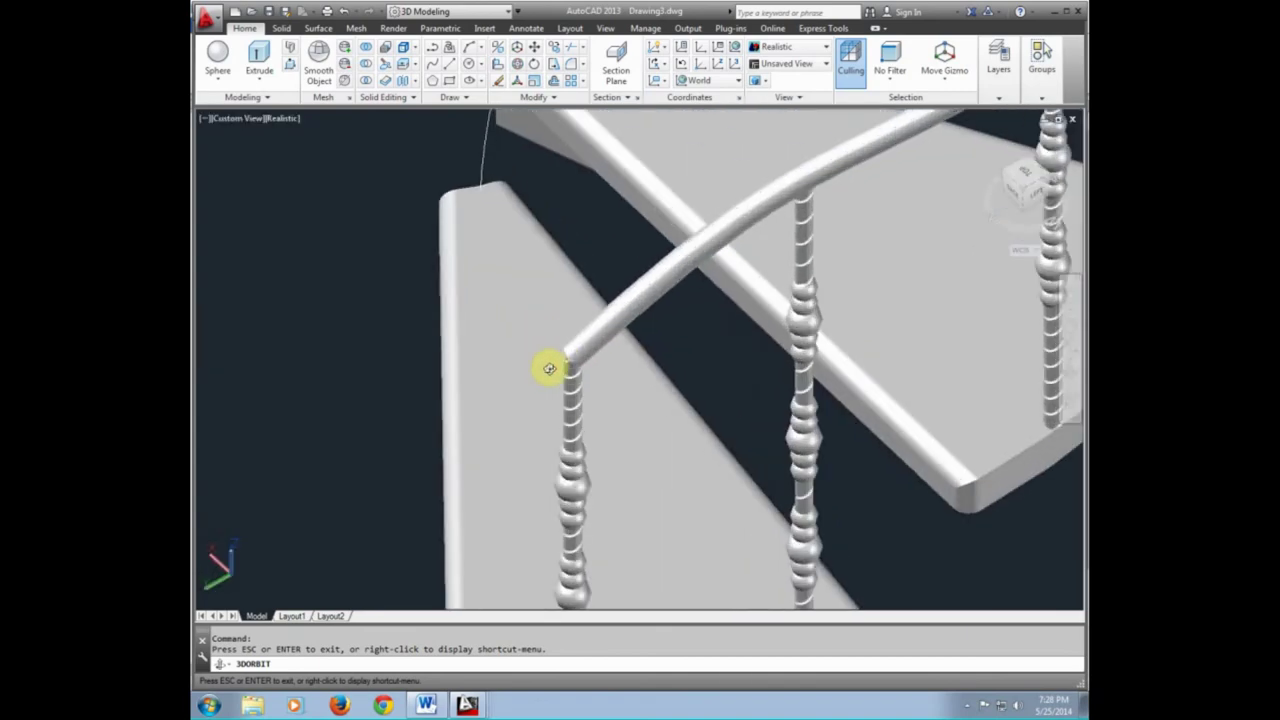
key("Escape")
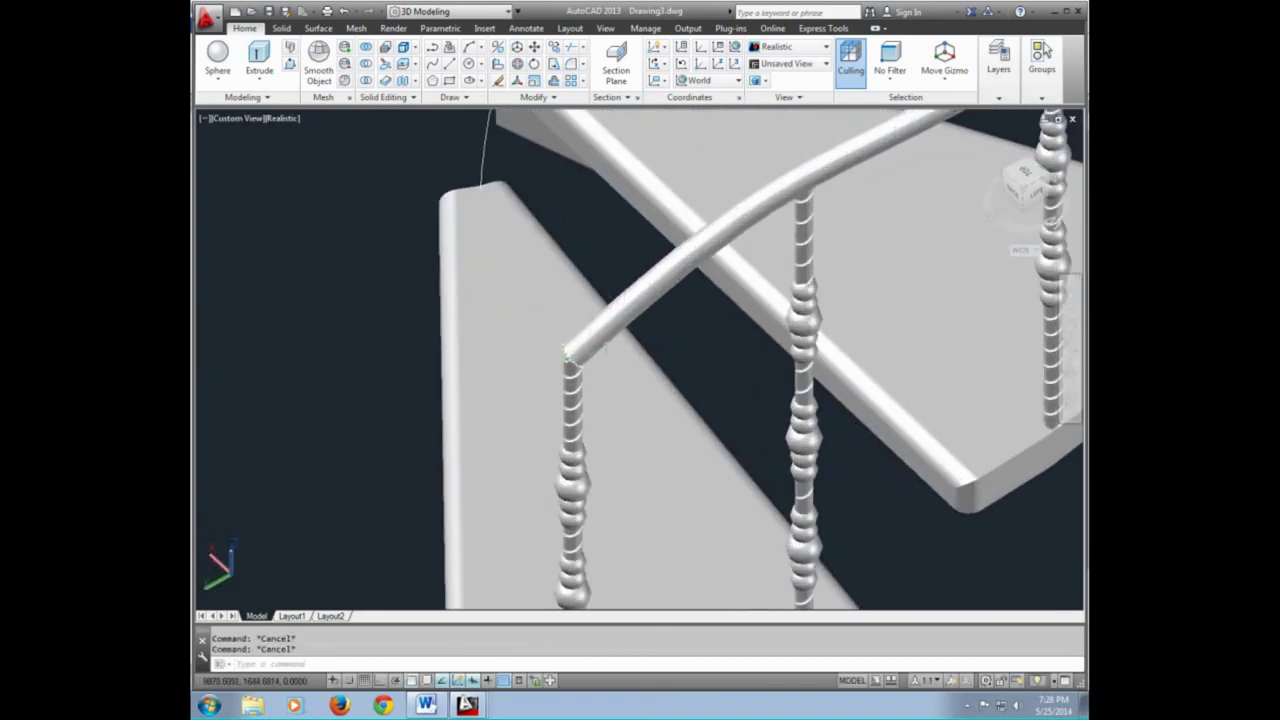
left_click(218, 57)
left_click(275, 410)
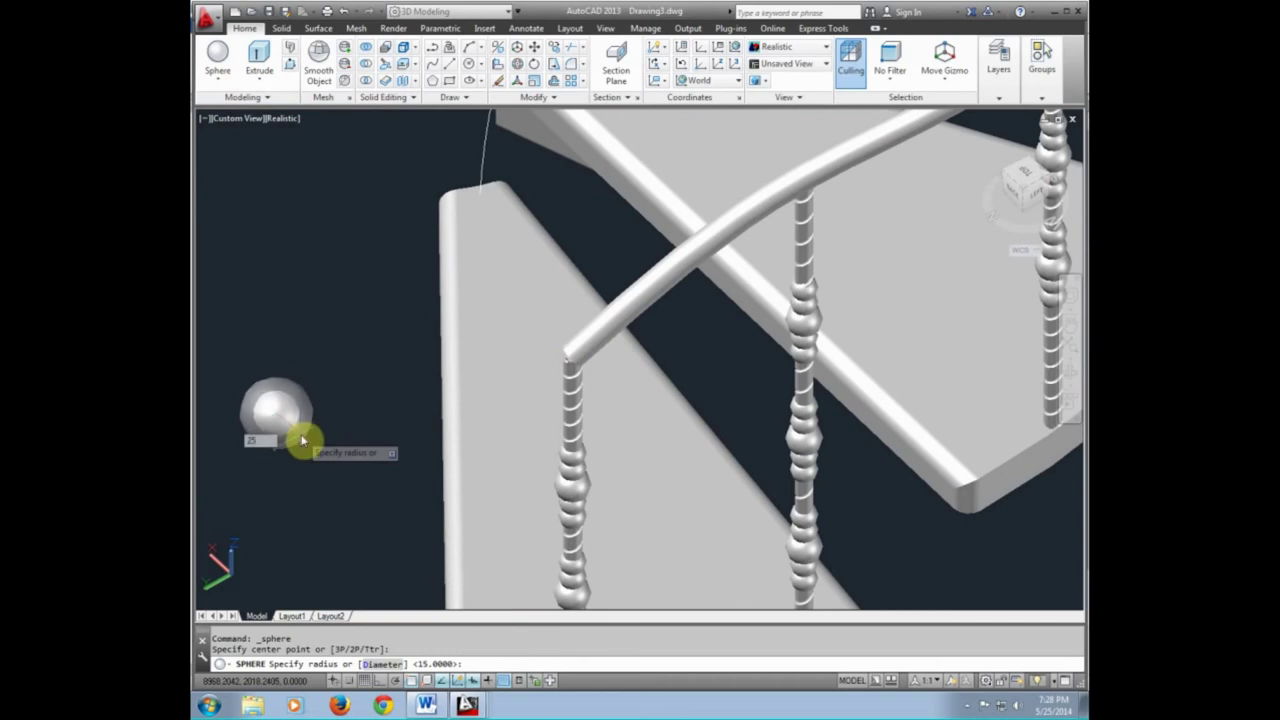
key("Return")
Move the sphere from its centre onto the top of the end baluster
type("m")
key("Return")
left_click(275, 410)
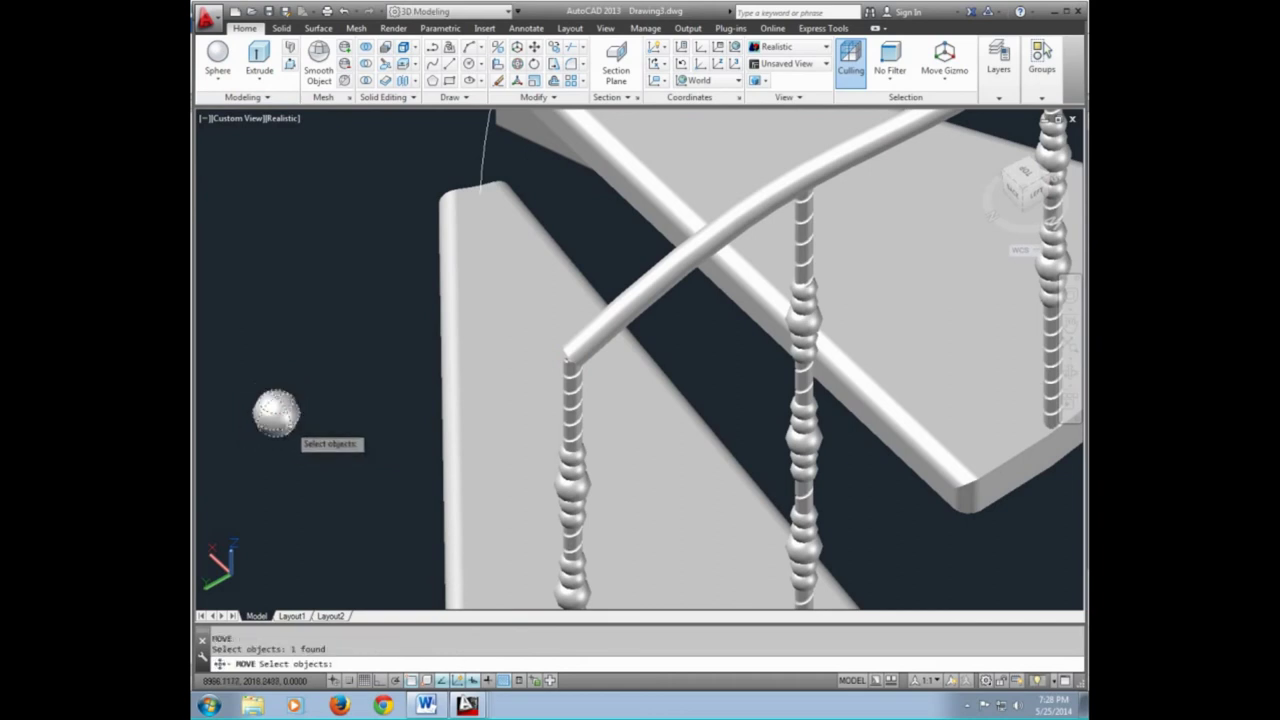
key("Return")
left_click(275, 412)
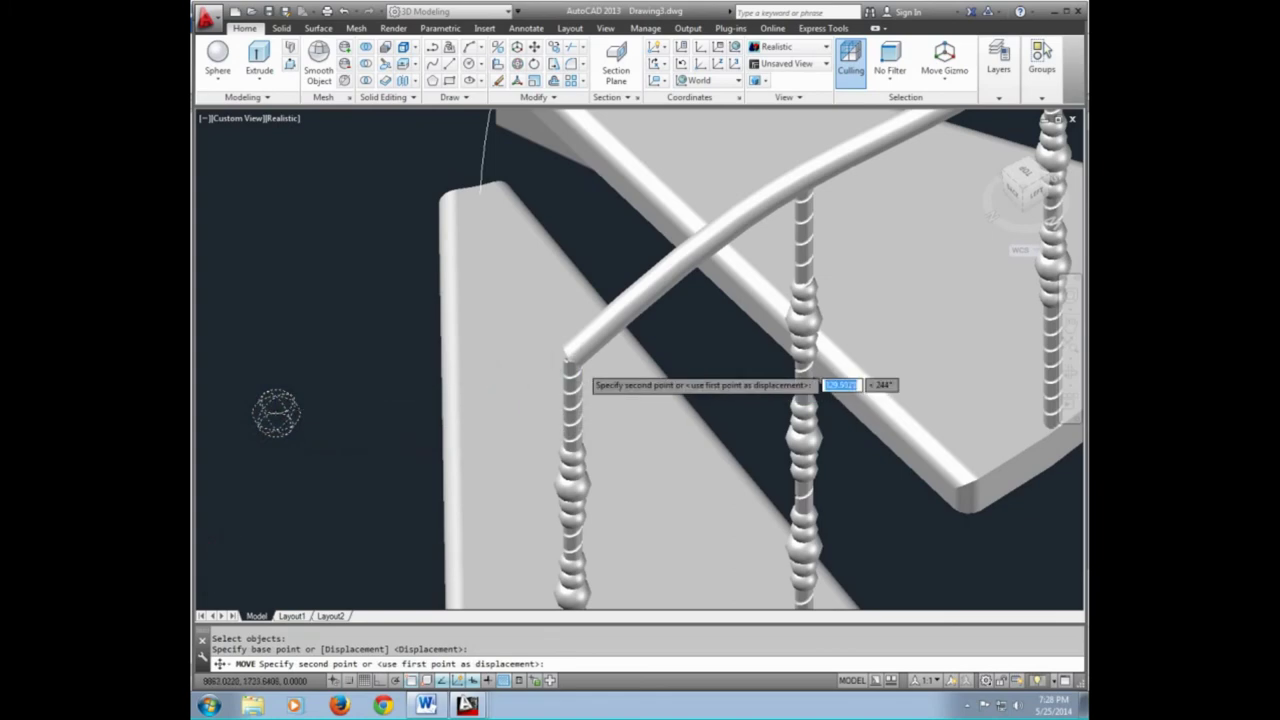
scroll(568, 375, "up", 1)
scroll(565, 368, "up", 1)
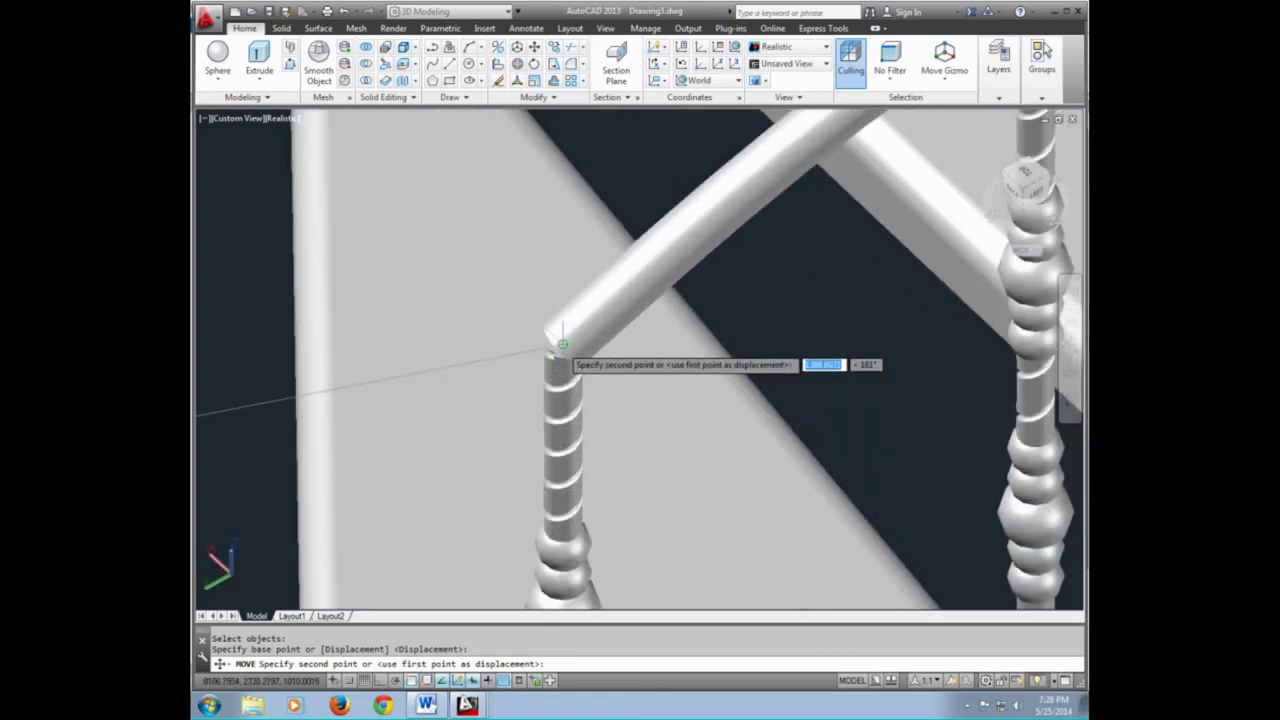
left_click(561, 343)
scroll(563, 378, "down", 2)
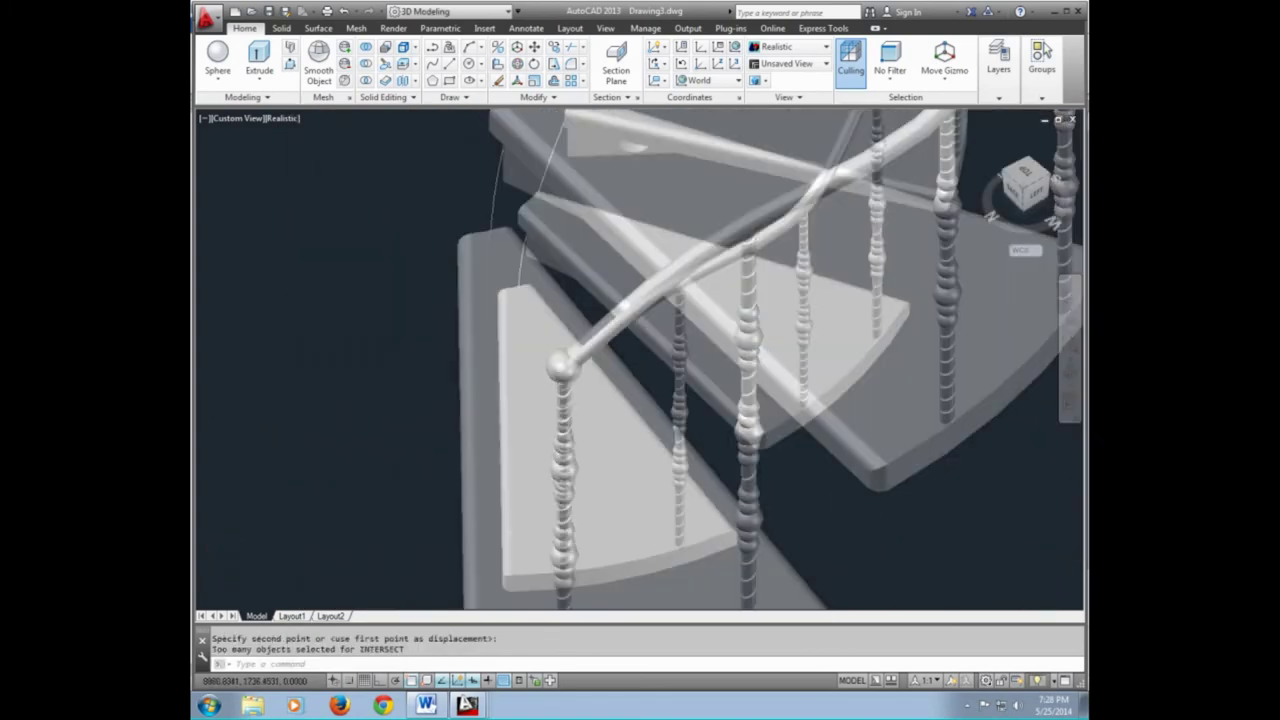
scroll(563, 375, "down", 2)
scroll(563, 360, "up", 2)
Start a COPY of the rail-end sphere, using its centre as the base point
type("co")
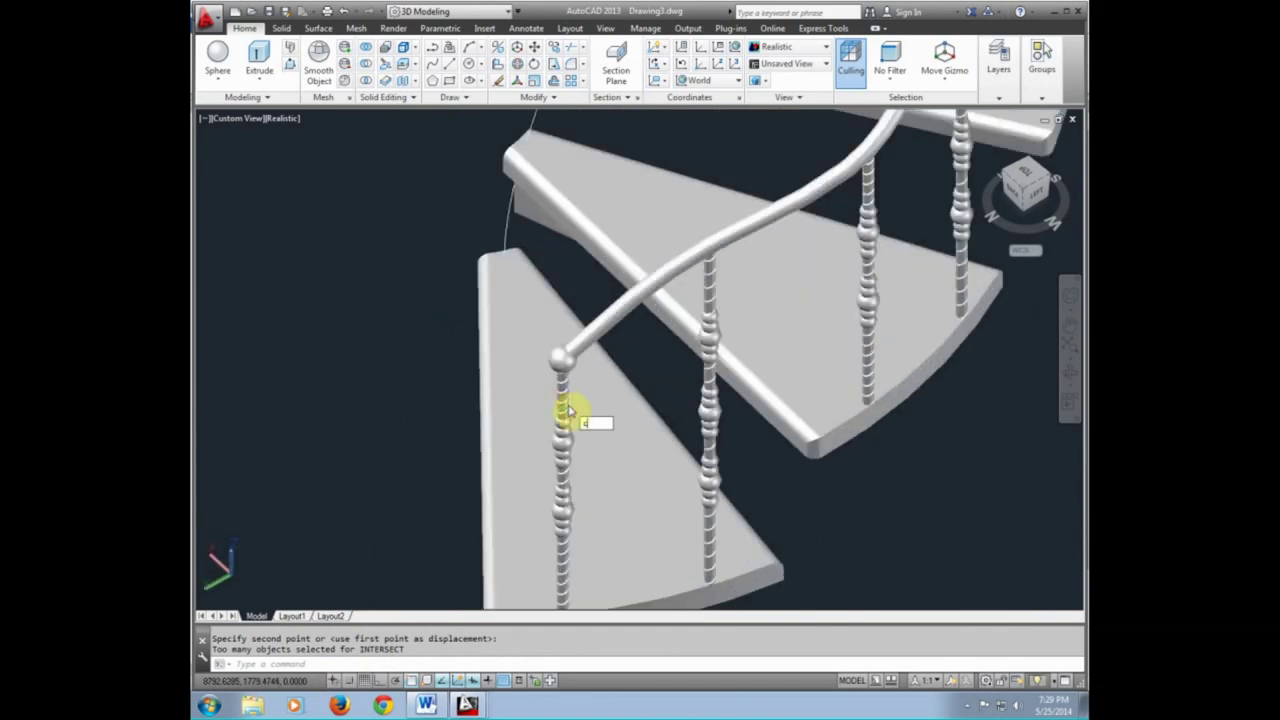
key("Return")
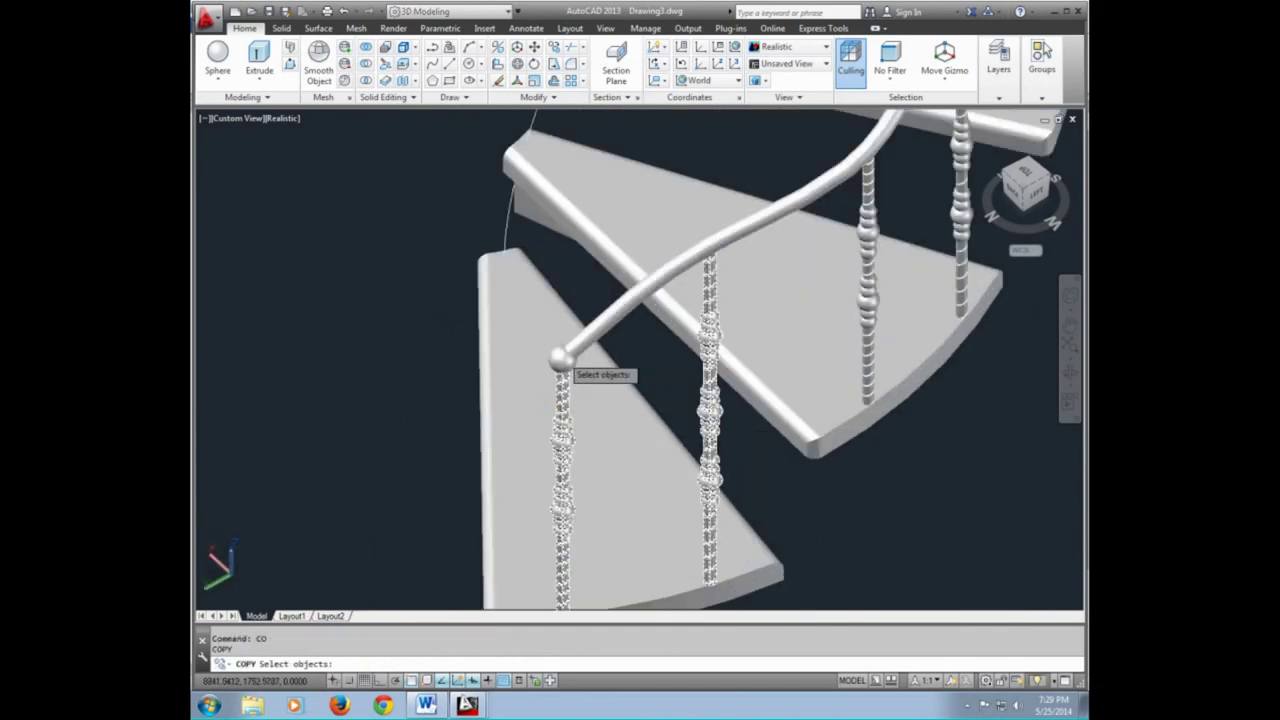
scroll(561, 358, "up", 2)
key("Return")
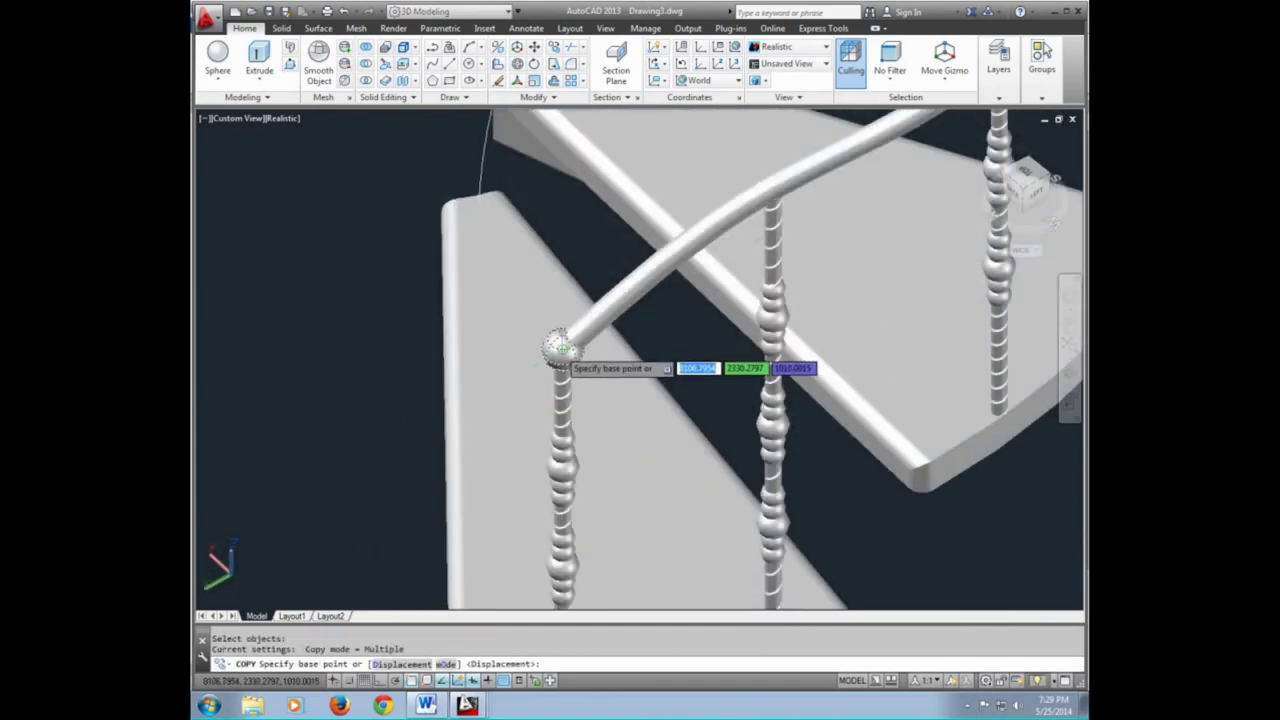
left_click(558, 346)
Place the sphere copy on the handrail's far end and end copying
scroll(590, 472, "down", 3)
scroll(590, 472, "down", 5)
scroll(560, 425, "up", 3)
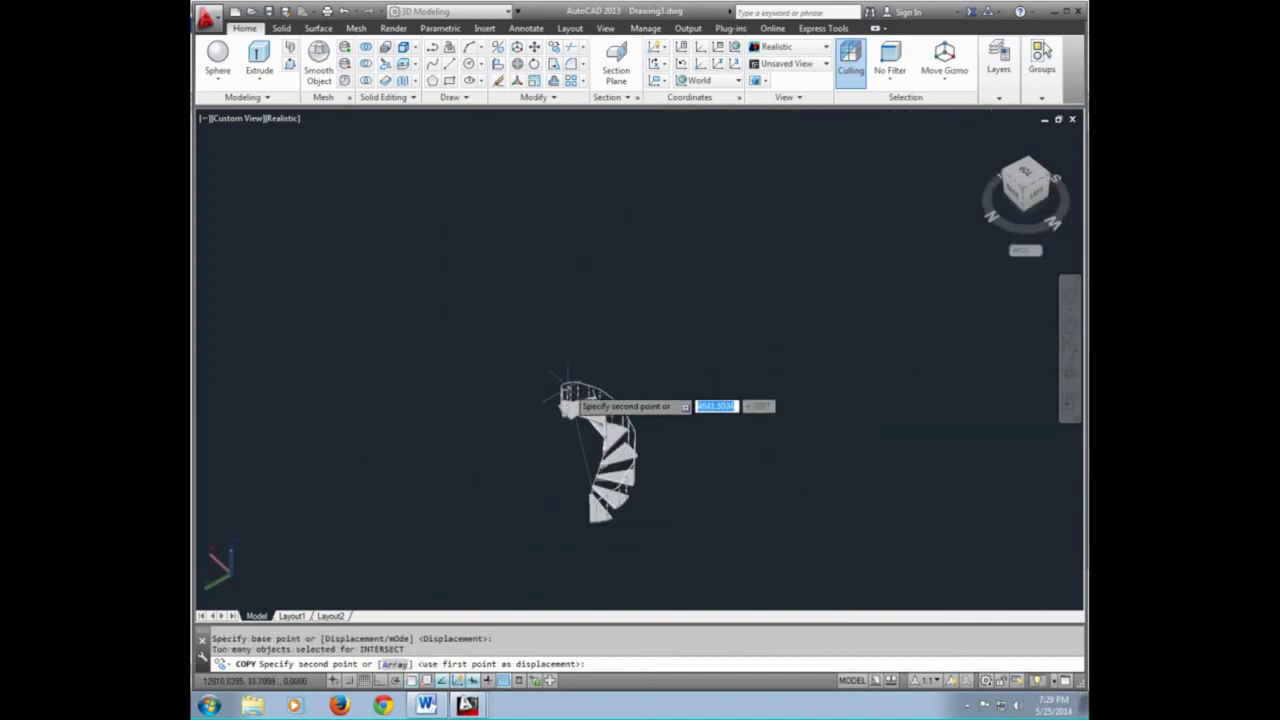
scroll(575, 392, "up", 2)
scroll(565, 395, "up", 3)
scroll(563, 396, "up", 2)
scroll(562, 380, "up", 2)
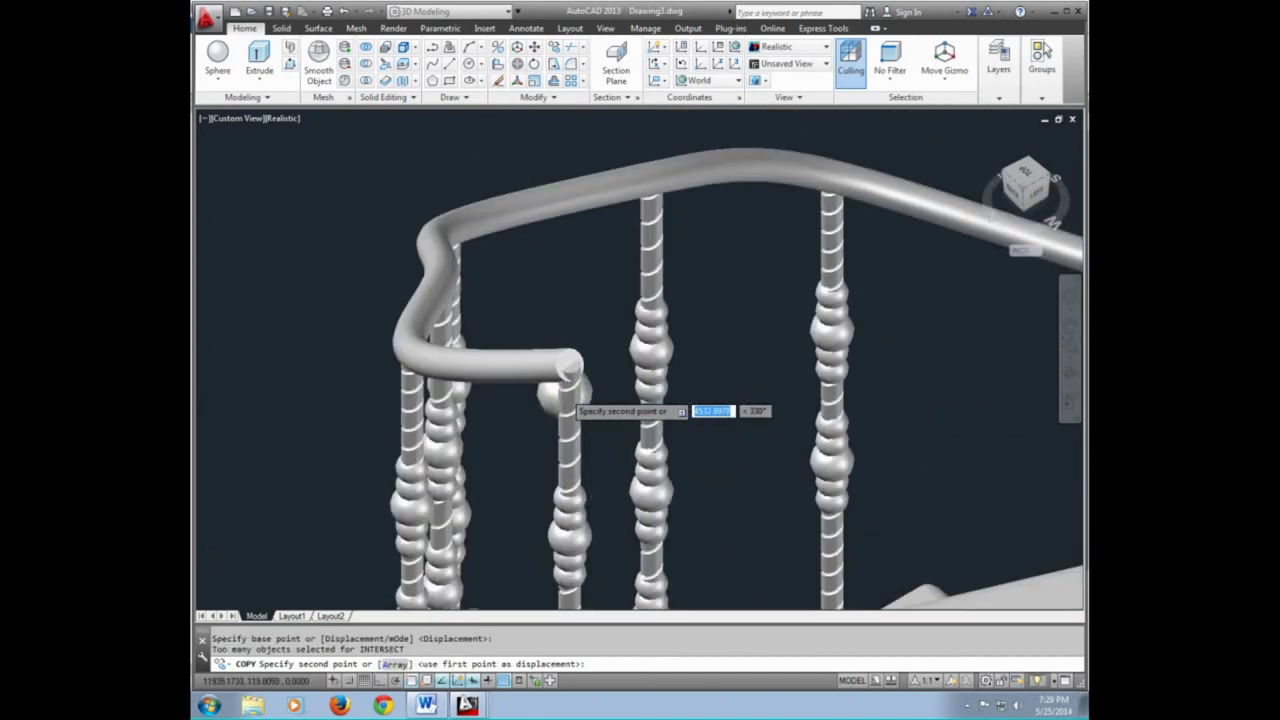
scroll(568, 350, "up", 2)
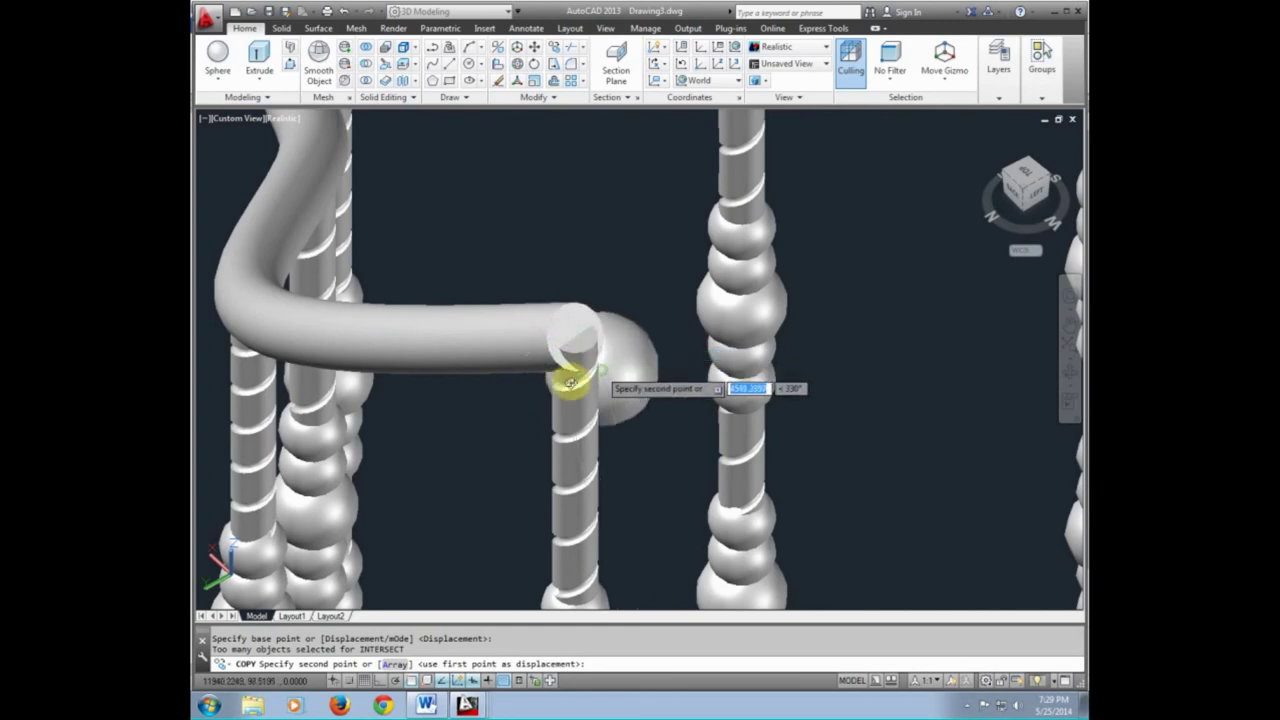
middle_click_drag(570, 383, 491, 366, "shift")
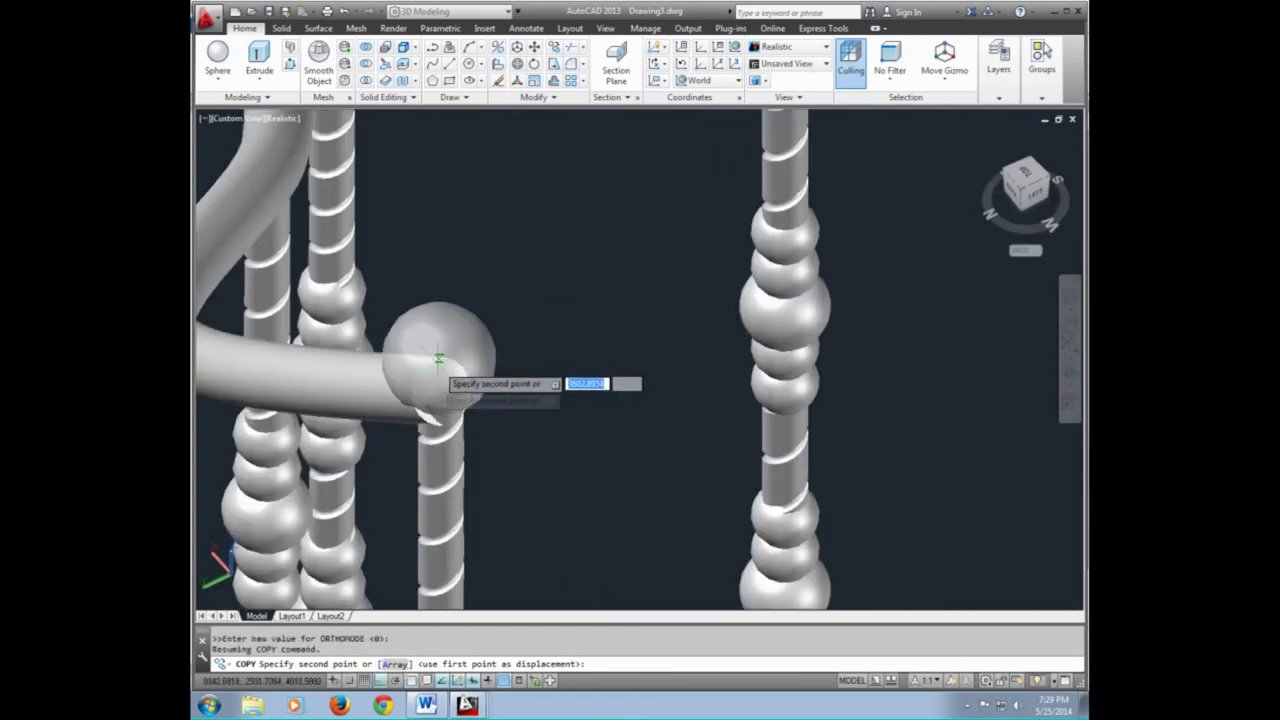
left_click(440, 385)
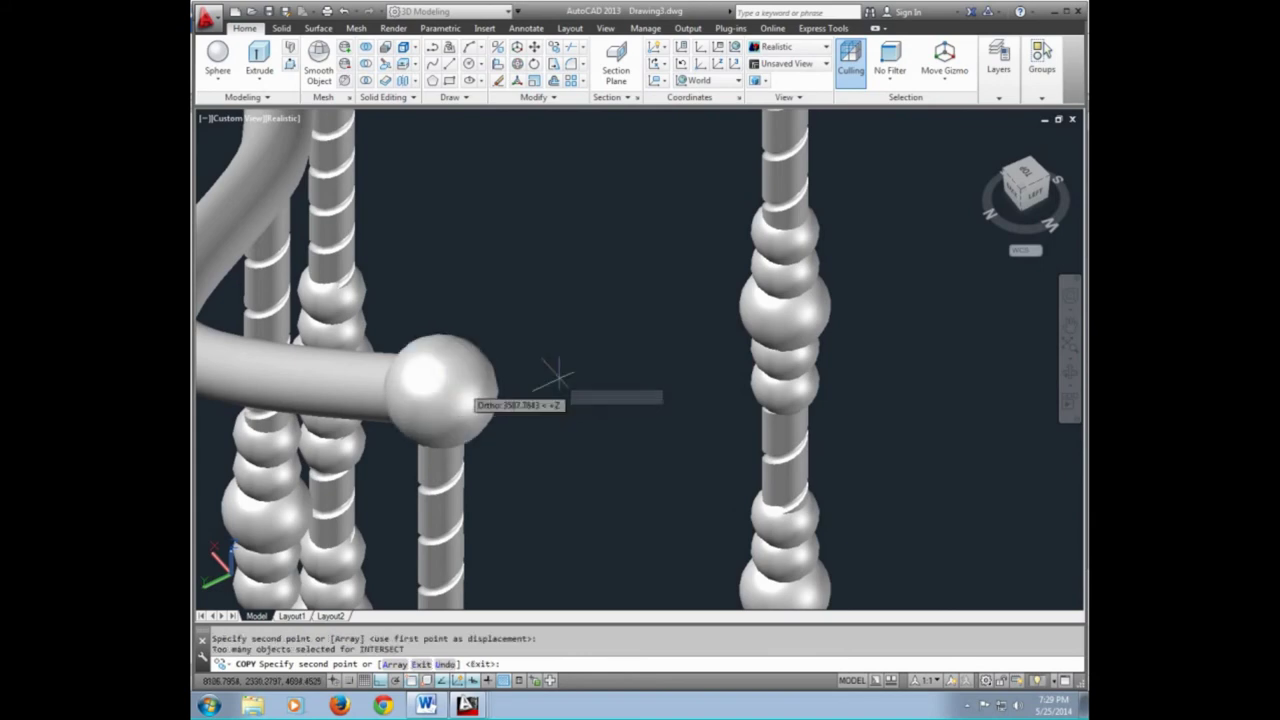
scroll(557, 377, "down", 5)
scroll(590, 395, "down", 3)
key("Escape")
scroll(600, 390, "down", 3)
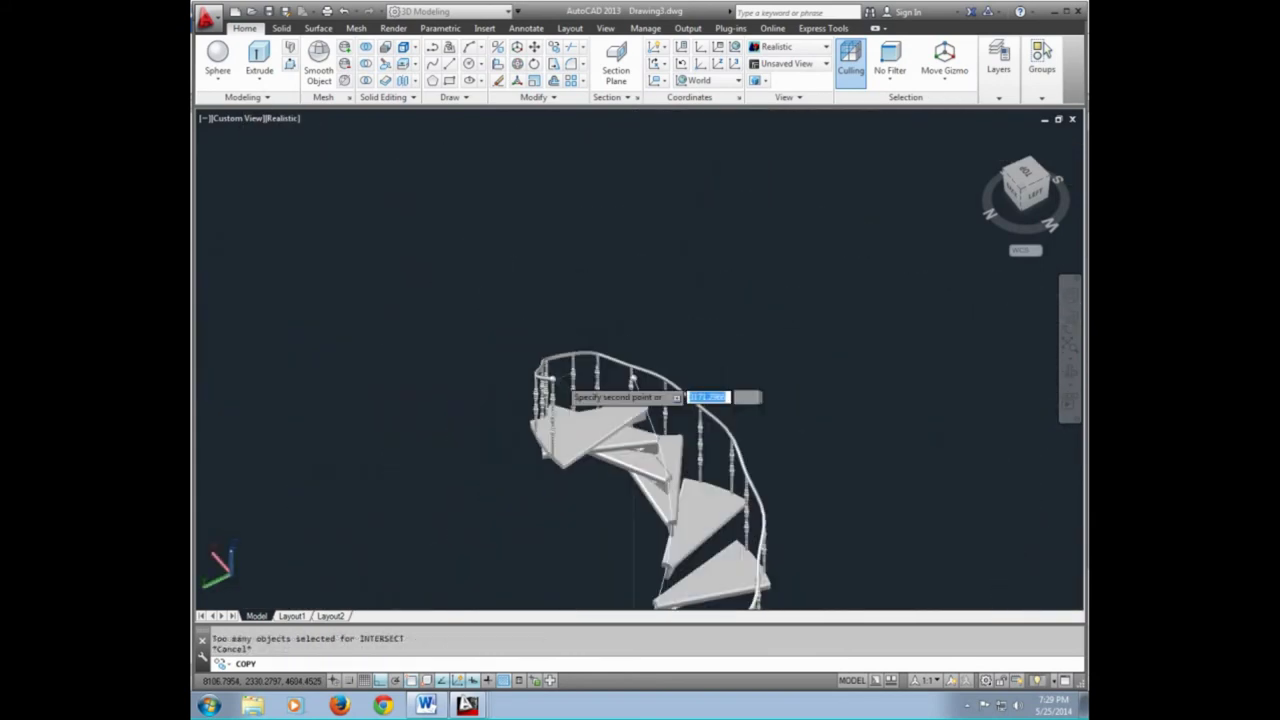
left_click(1066, 371)
mouse_move(709, 423)
left_mouse_down()
mouse_move(723, 528)
mouse_move(697, 341)
mouse_move(674, 343)
mouse_move(686, 451)
mouse_move(627, 378)
mouse_move(623, 334)
mouse_move(729, 357)
mouse_move(734, 409)
mouse_move(668, 442)
mouse_move(563, 366)
mouse_move(423, 363)
mouse_move(607, 393)
mouse_move(729, 443)
mouse_move(755, 401)
left_mouse_up()
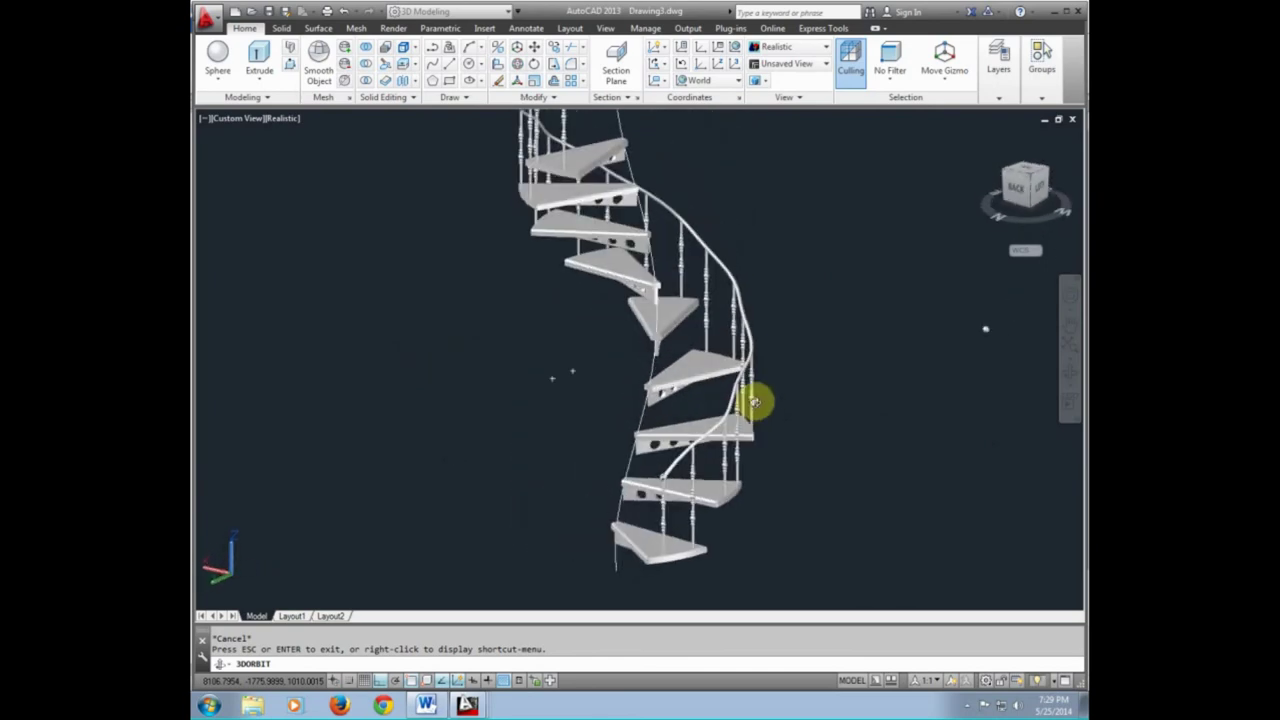
key("Escape")
key("Escape")
scroll(610, 565, "up", 2)
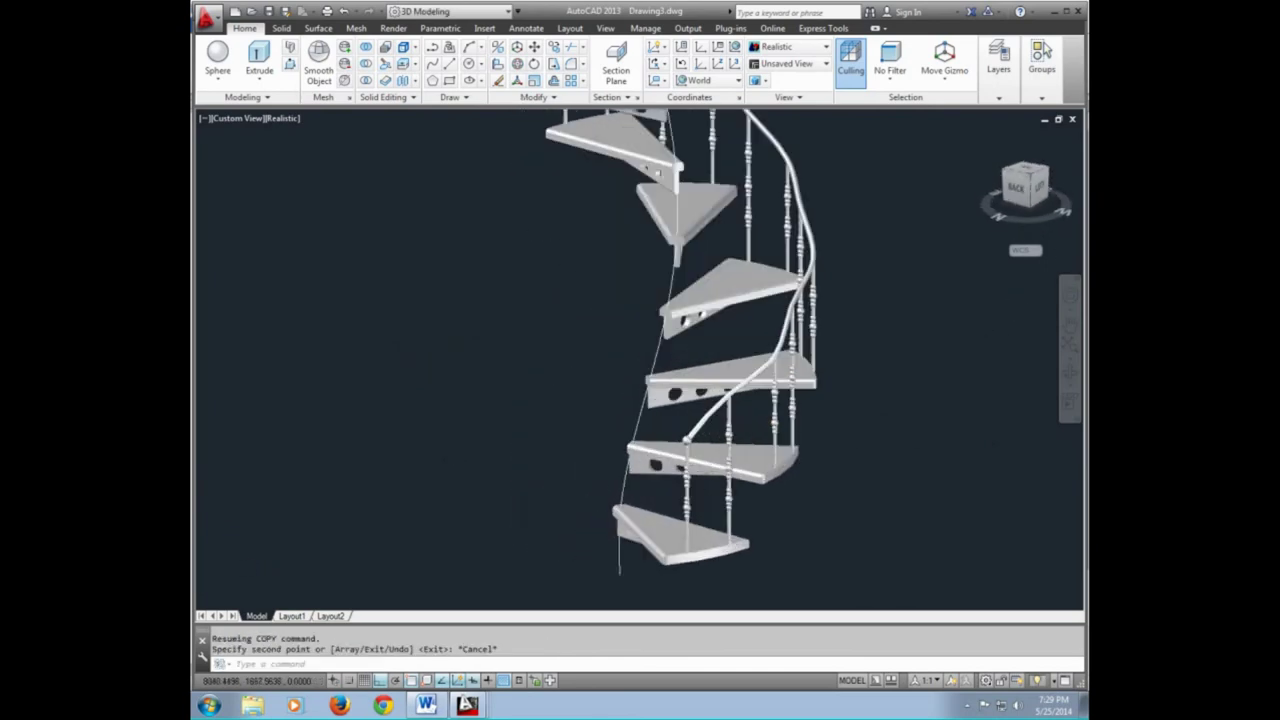
scroll(610, 565, "up", 3)
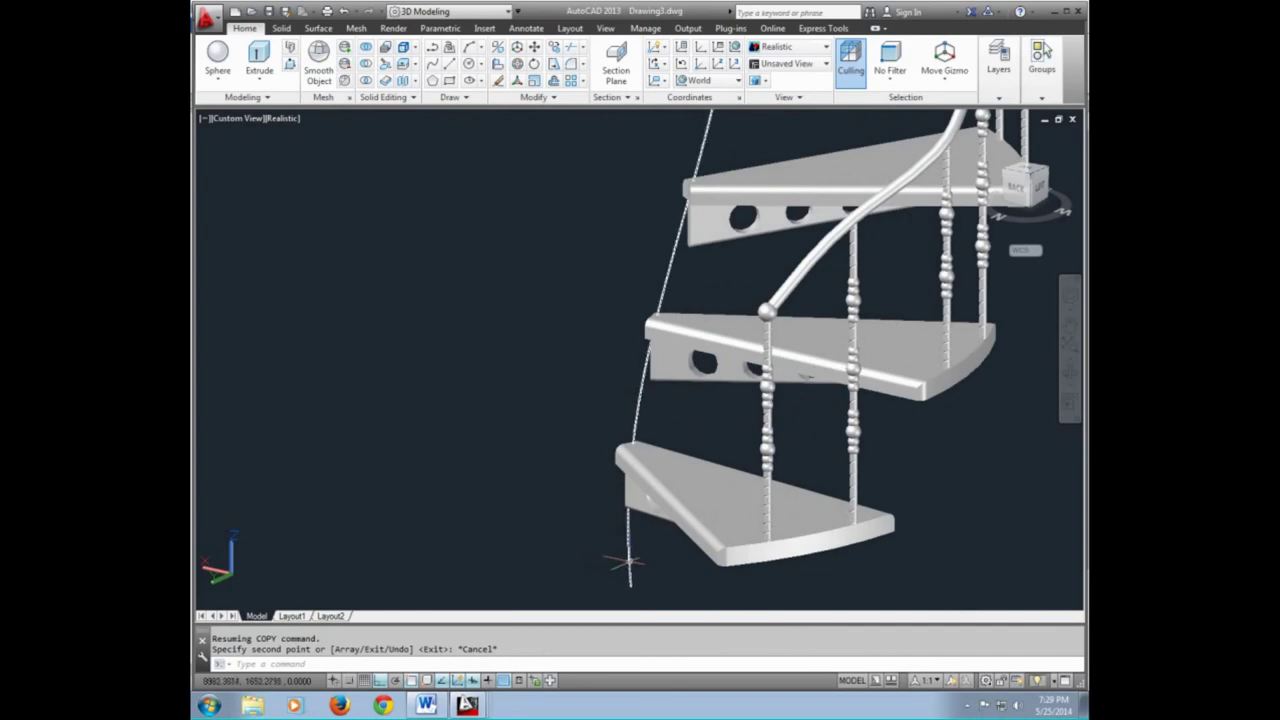
left_click(1069, 379)
key("Escape")
left_click(640, 408)
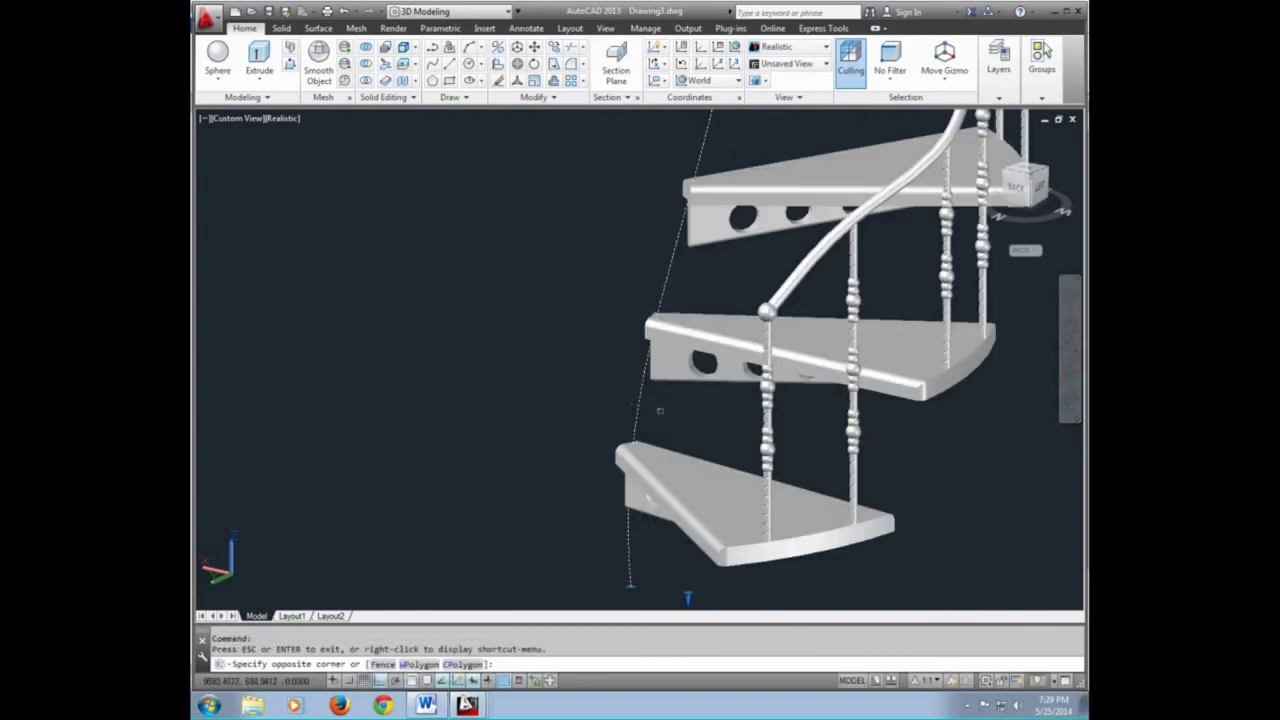
key("Escape")
key("Escape")
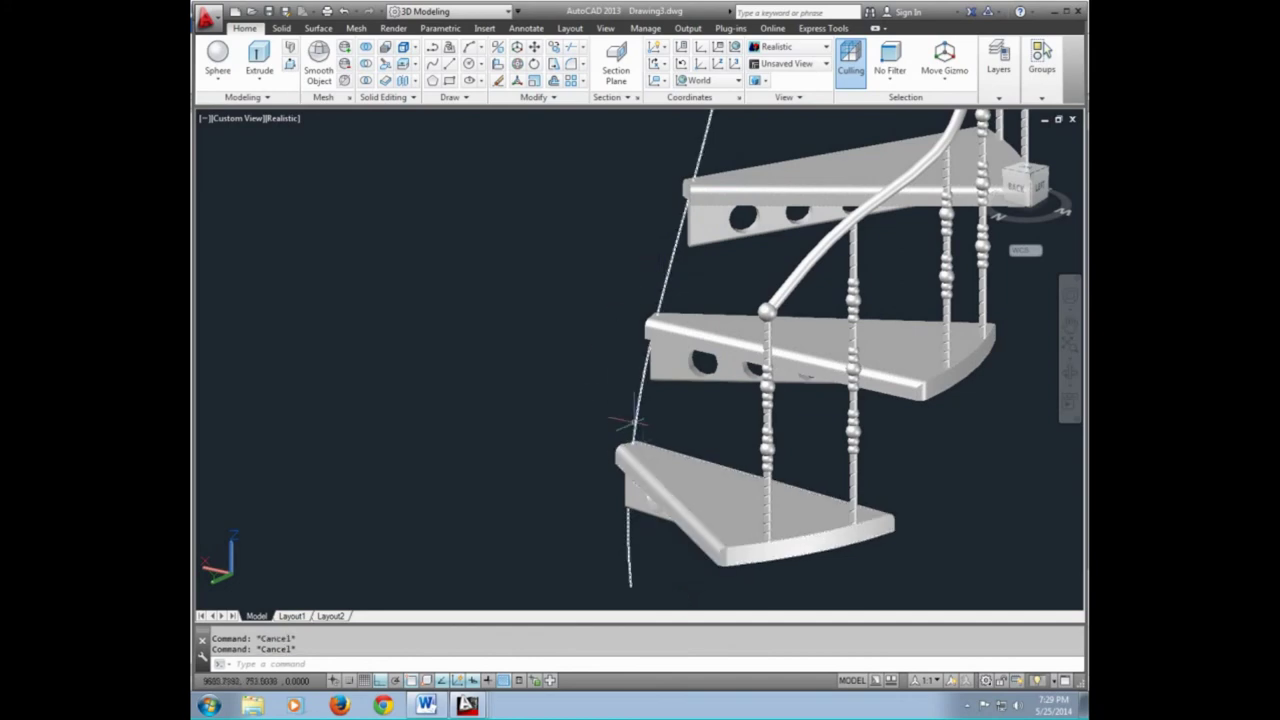
left_click(1070, 378)
mouse_move(613, 479)
left_mouse_down()
mouse_move(586, 574)
mouse_move(609, 506)
mouse_move(591, 555)
left_mouse_up()
scroll(588, 565, "up", 3)
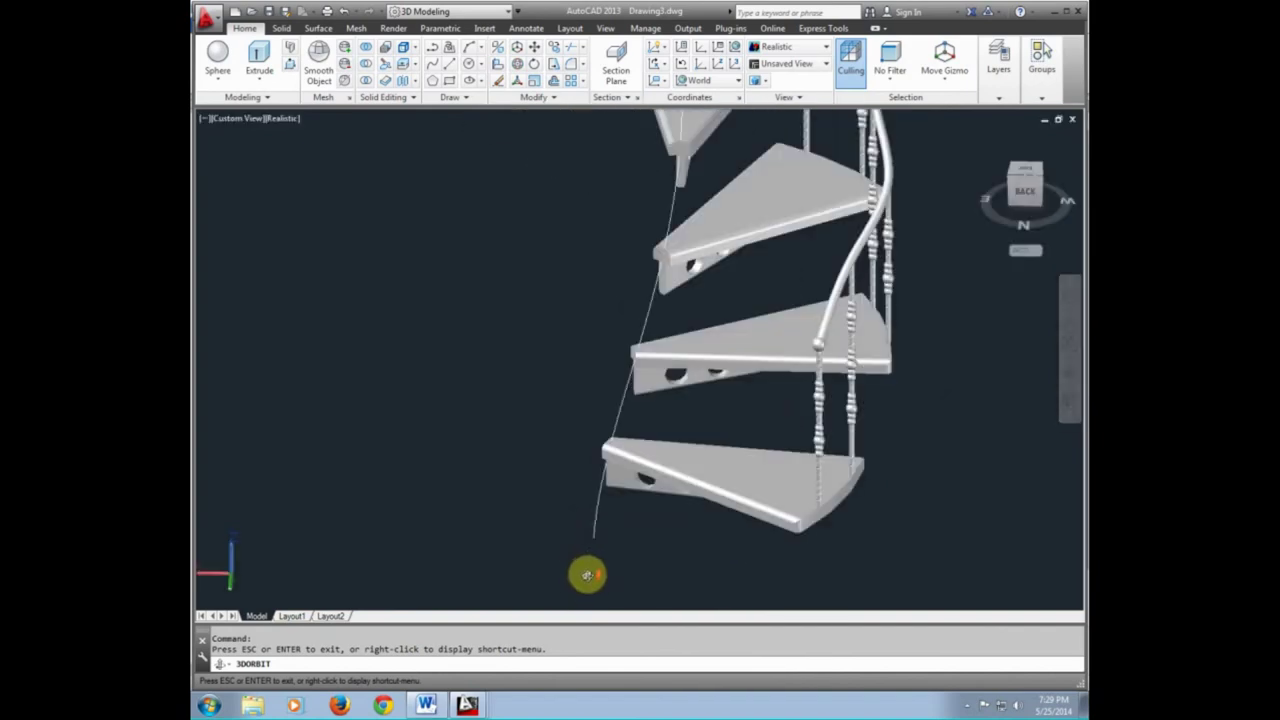
scroll(586, 572, "up", 2)
key("Escape")
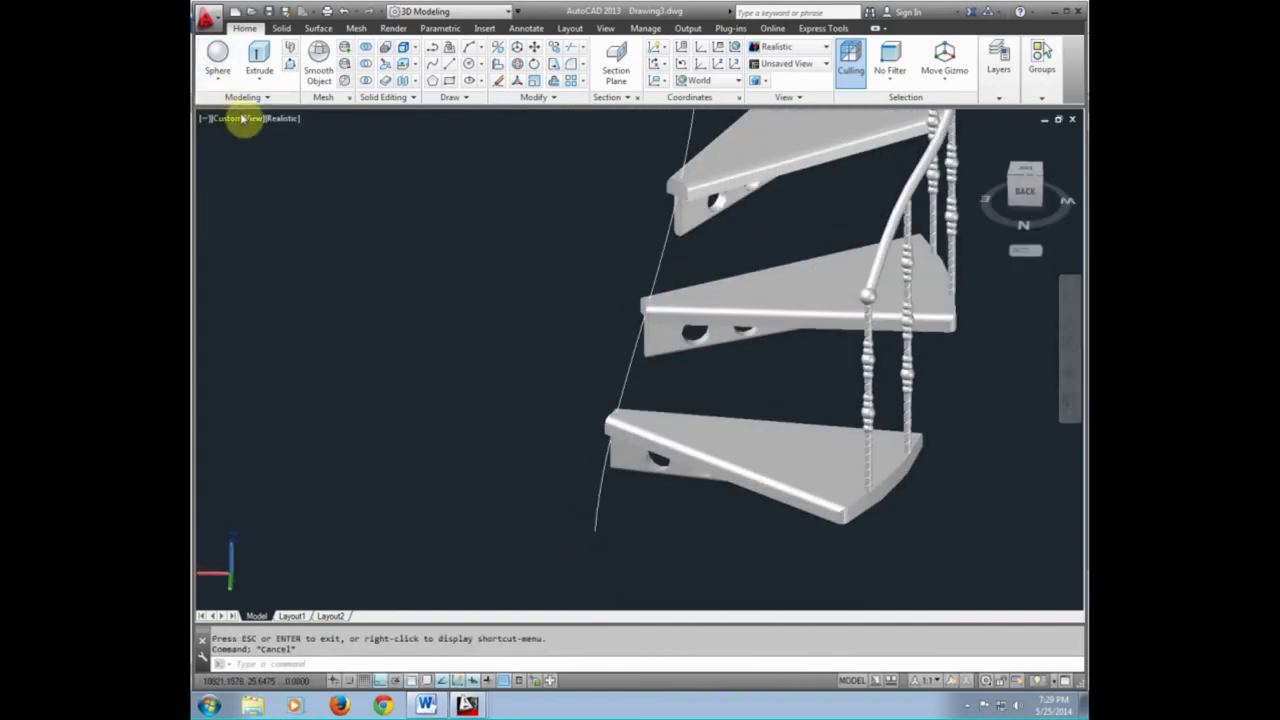
Switch to Top view and draw a radius-100 circle in empty space above the stairs
left_click(242, 120)
left_click(266, 158)
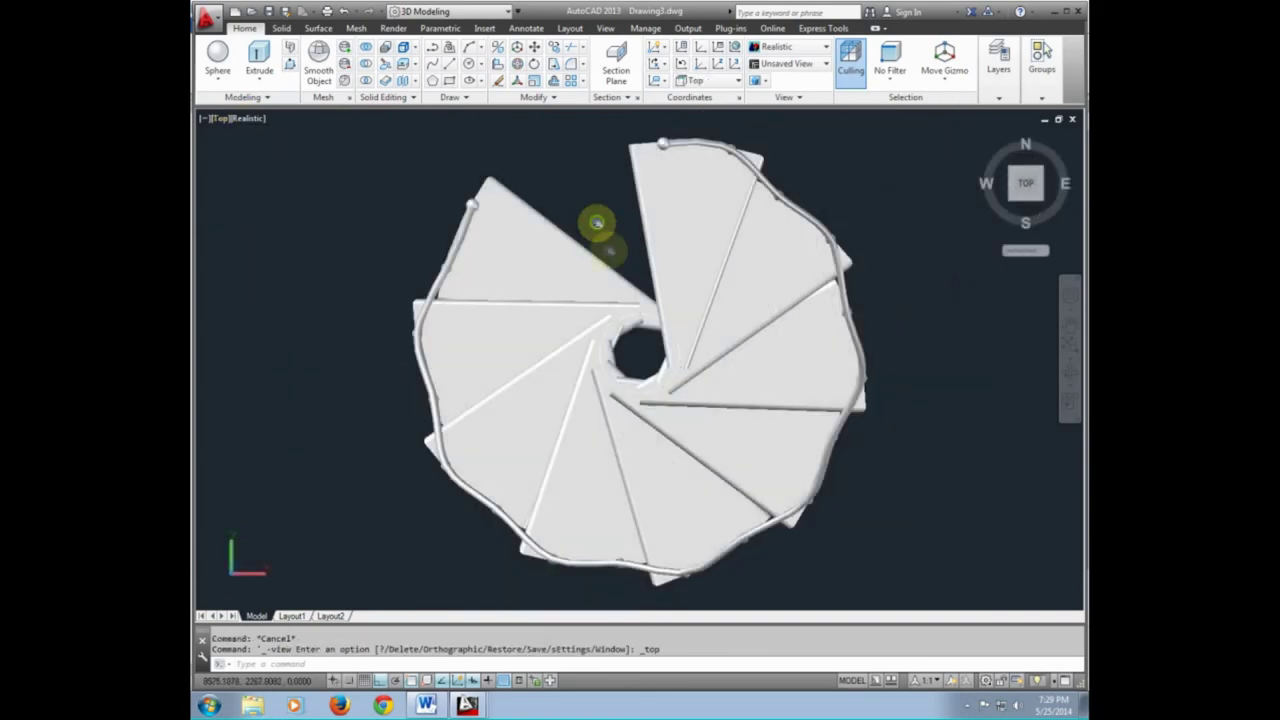
middle_click_drag(597, 222, 657, 372)
scroll(627, 277, "up", 2)
type("c")
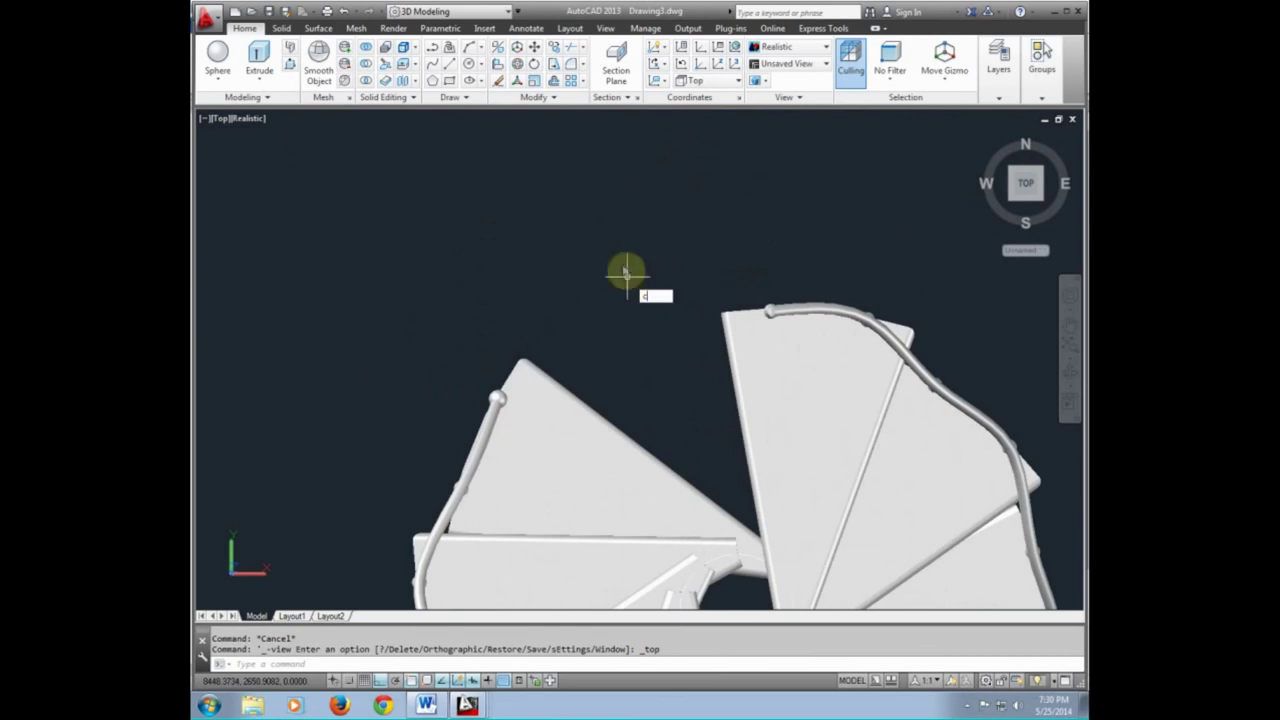
key("Return")
left_click(613, 242)
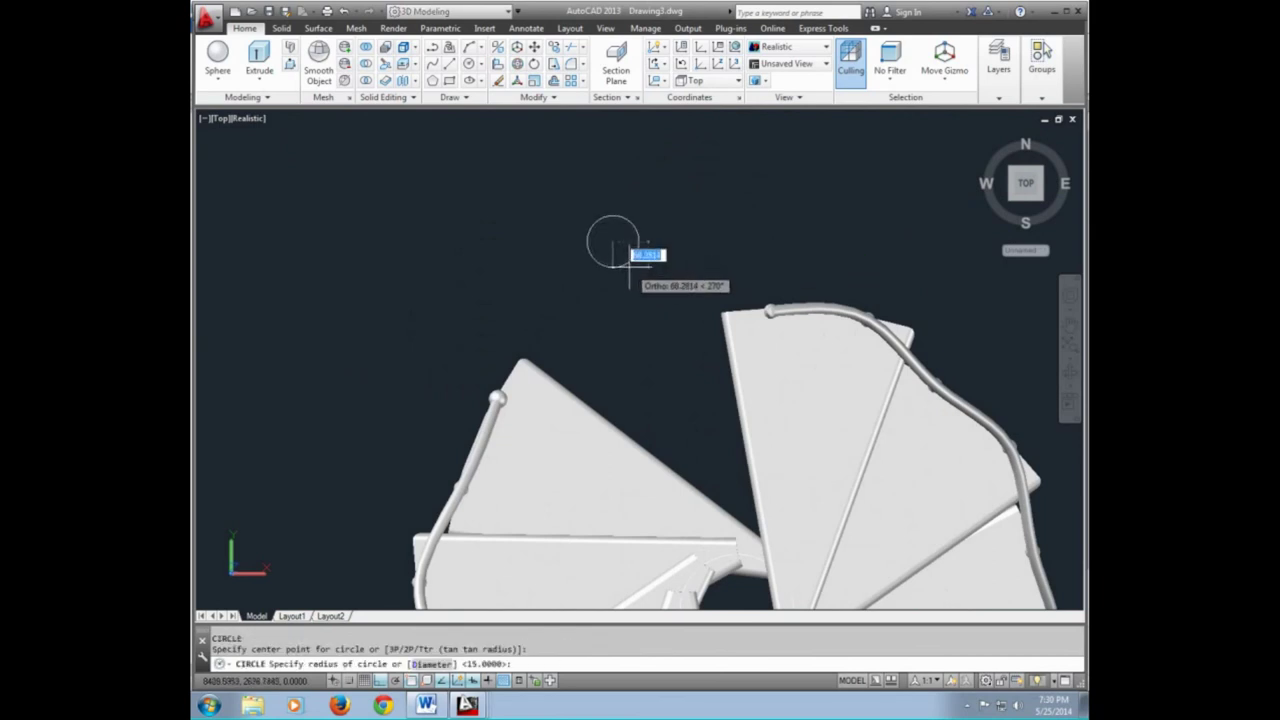
type("100")
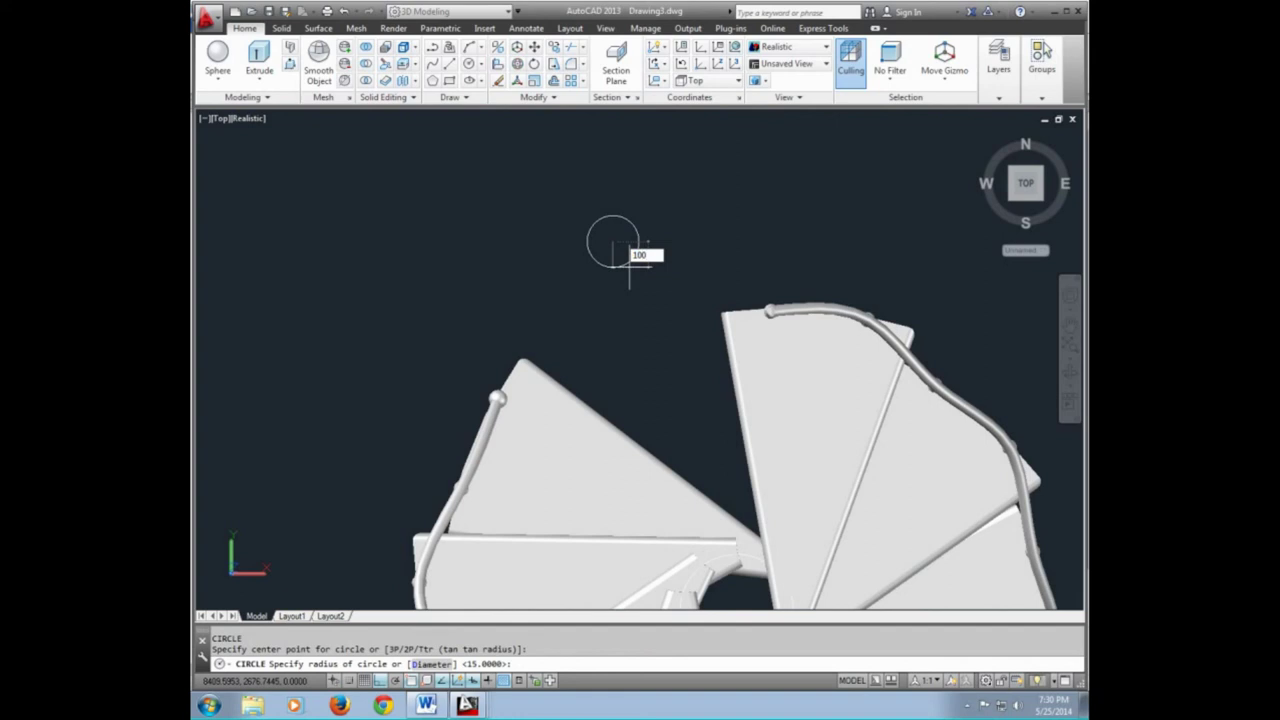
key("Return")
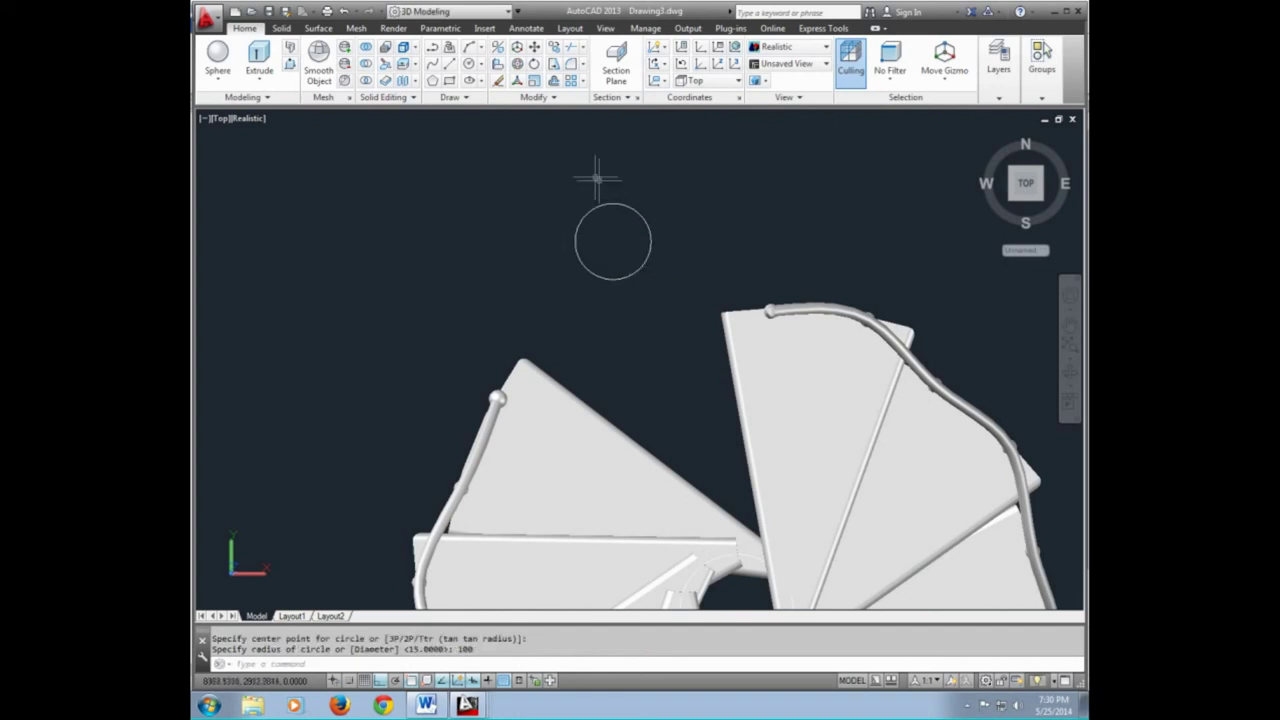
Draw a radius-50 circle centred on the big circle's right edge
scroll(624, 198, "up", 3)
right_click(650, 315)
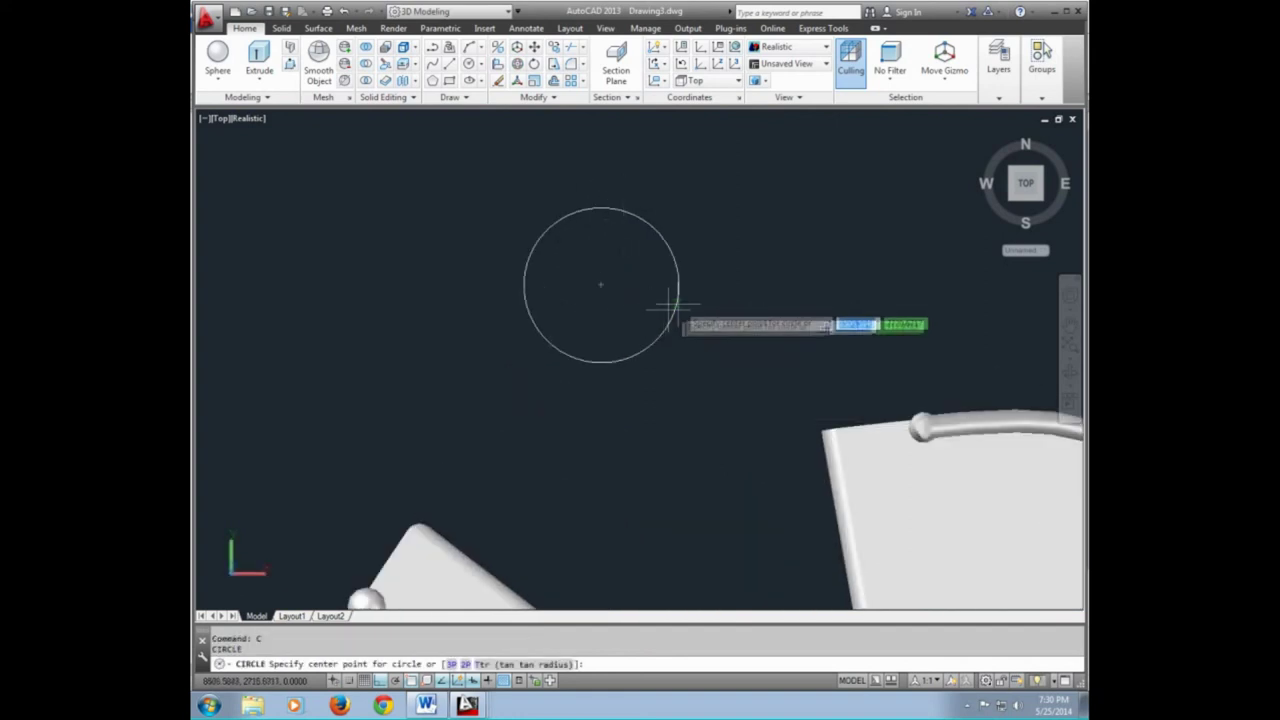
left_click(678, 287)
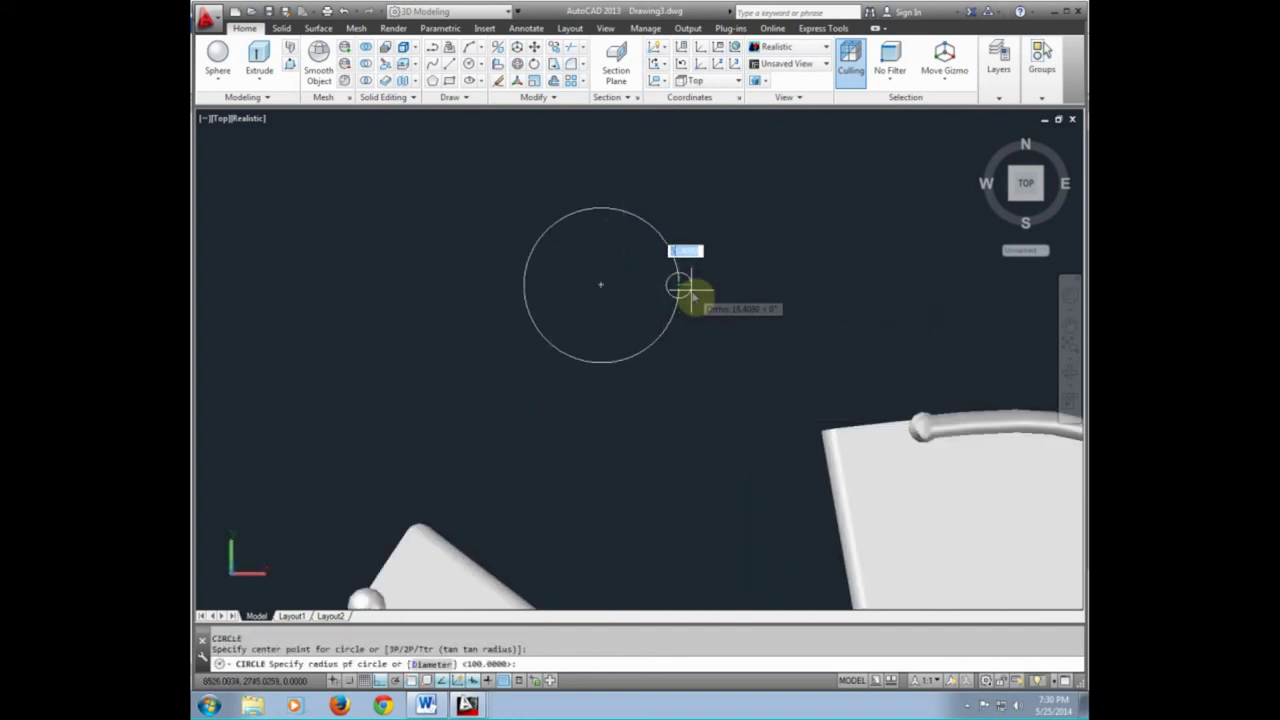
type("50")
key("Return")
Copy the small circle onto the big circle's top, left and bottom edges
type("Co")
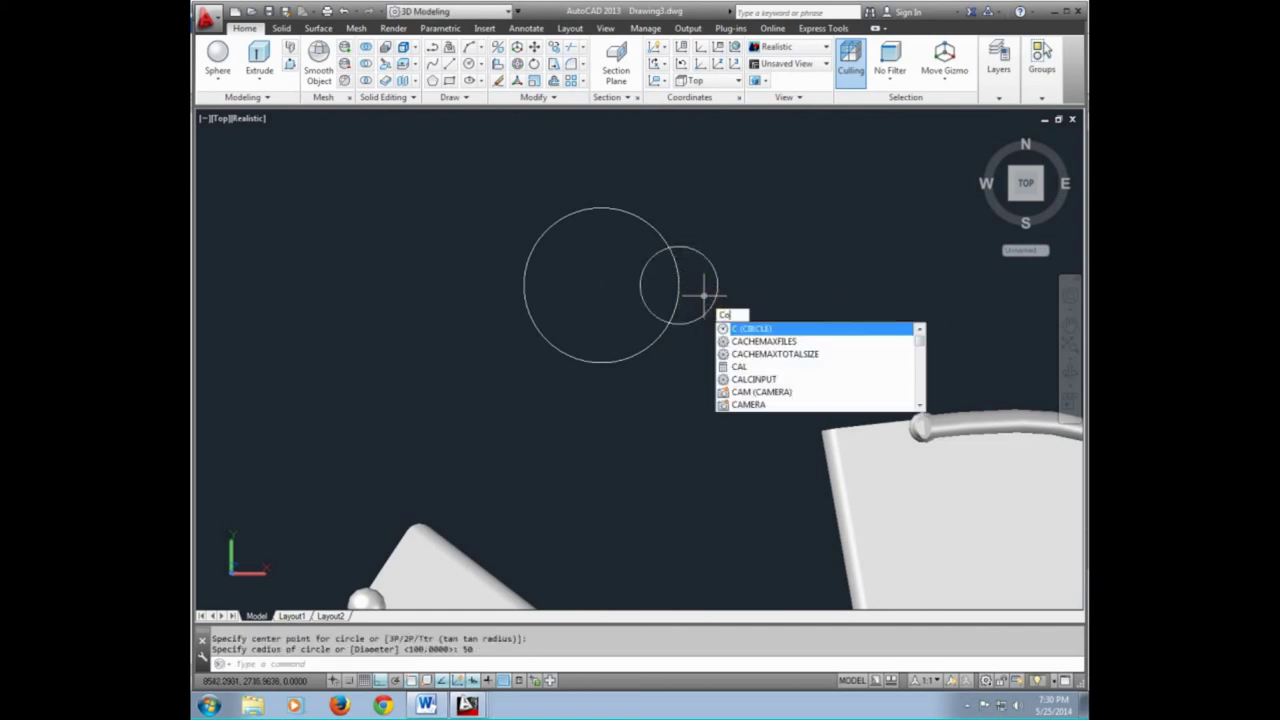
key("Return")
left_click(714, 310)
left_click(678, 287)
key("Return")
left_click(678, 287)
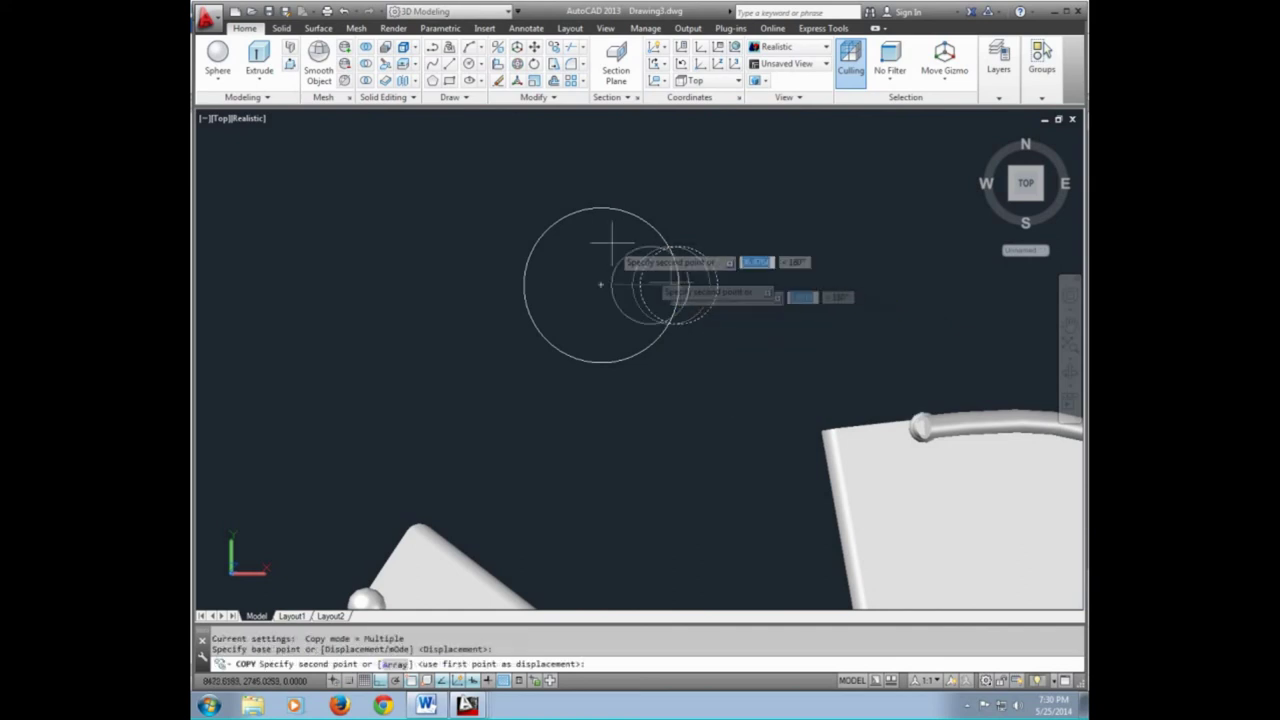
left_click(601, 208)
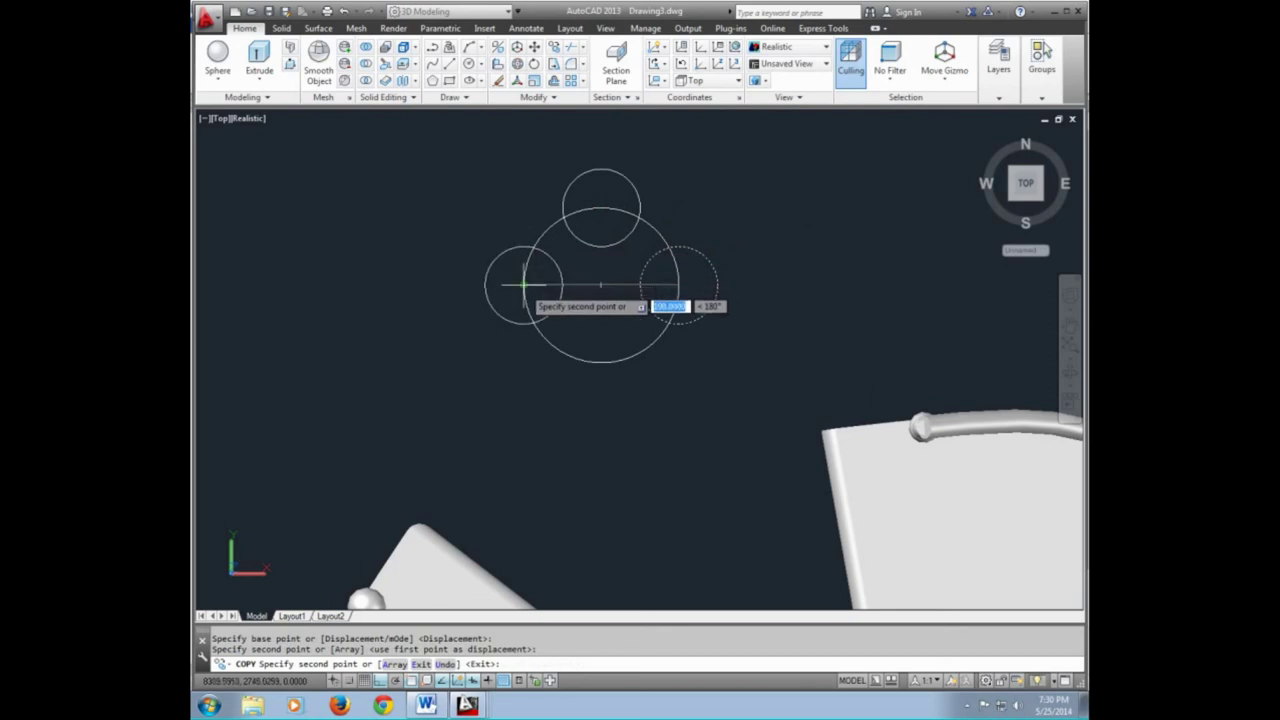
left_click(524, 284)
left_click(601, 363)
key("Escape")
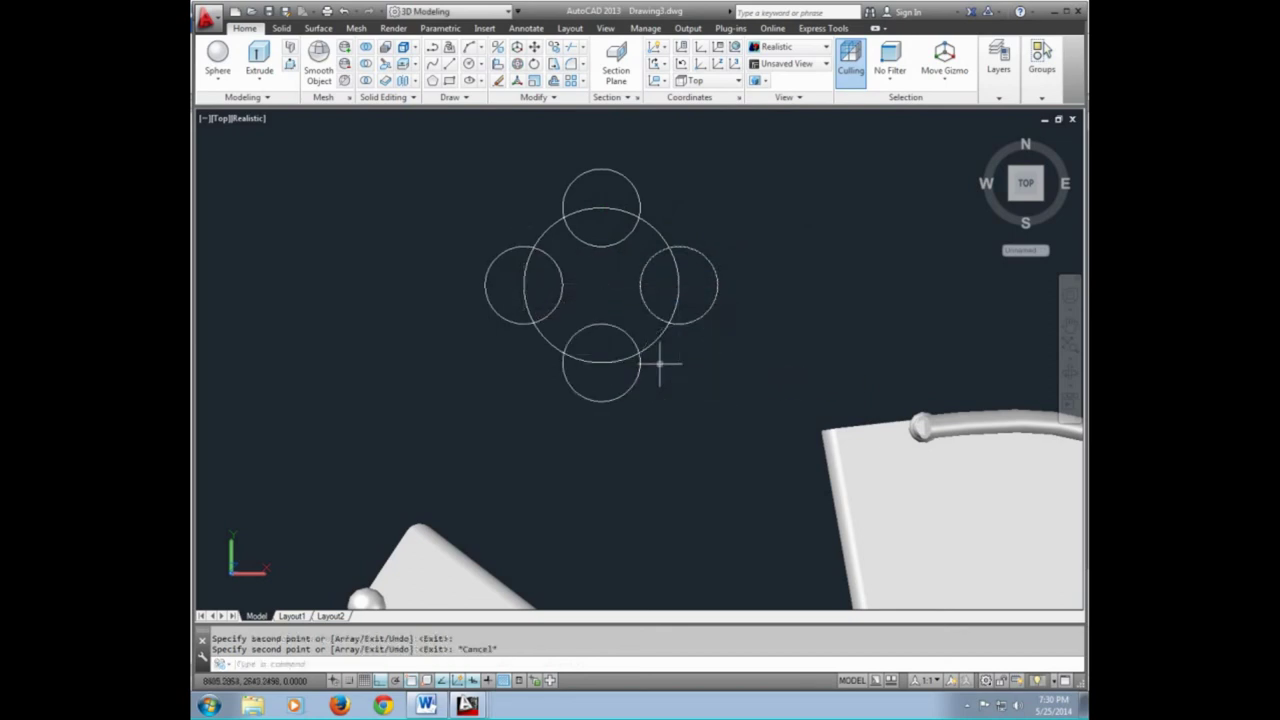
type("tr")
key("Return")
key("Return")
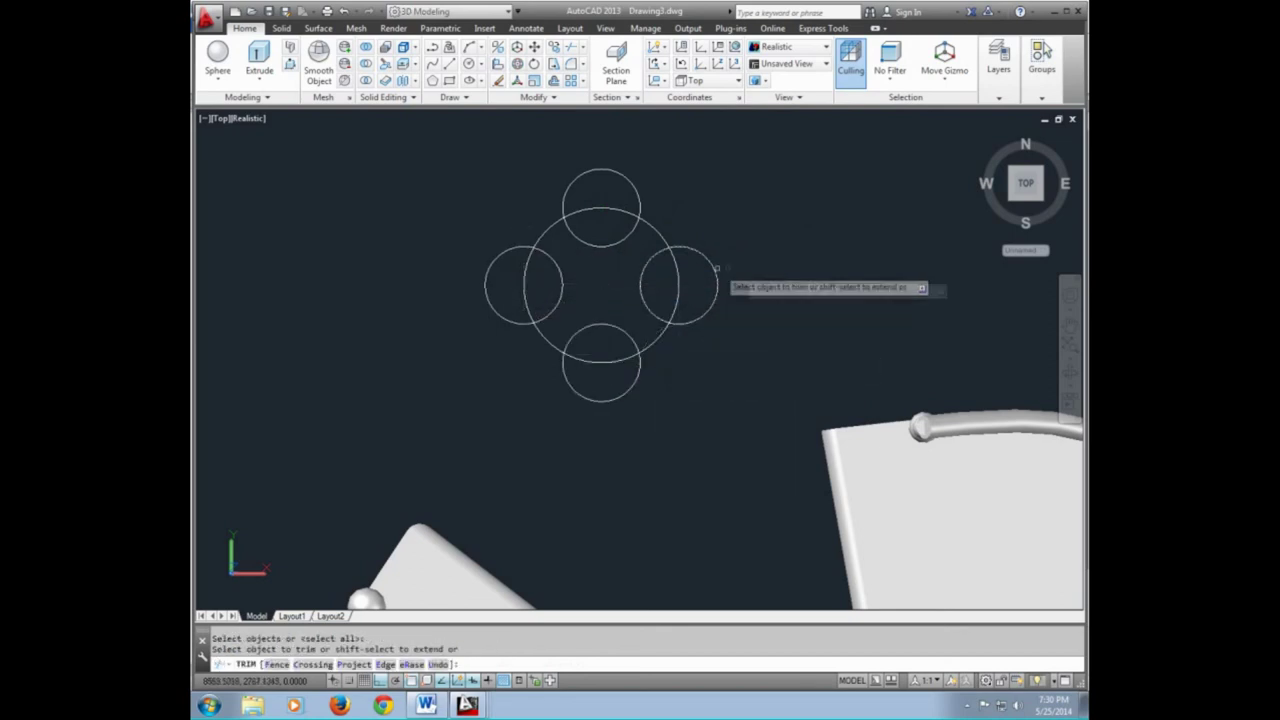
Trim the overlapping circle arcs into a four-notched outline
left_click(748, 273)
left_click(668, 287)
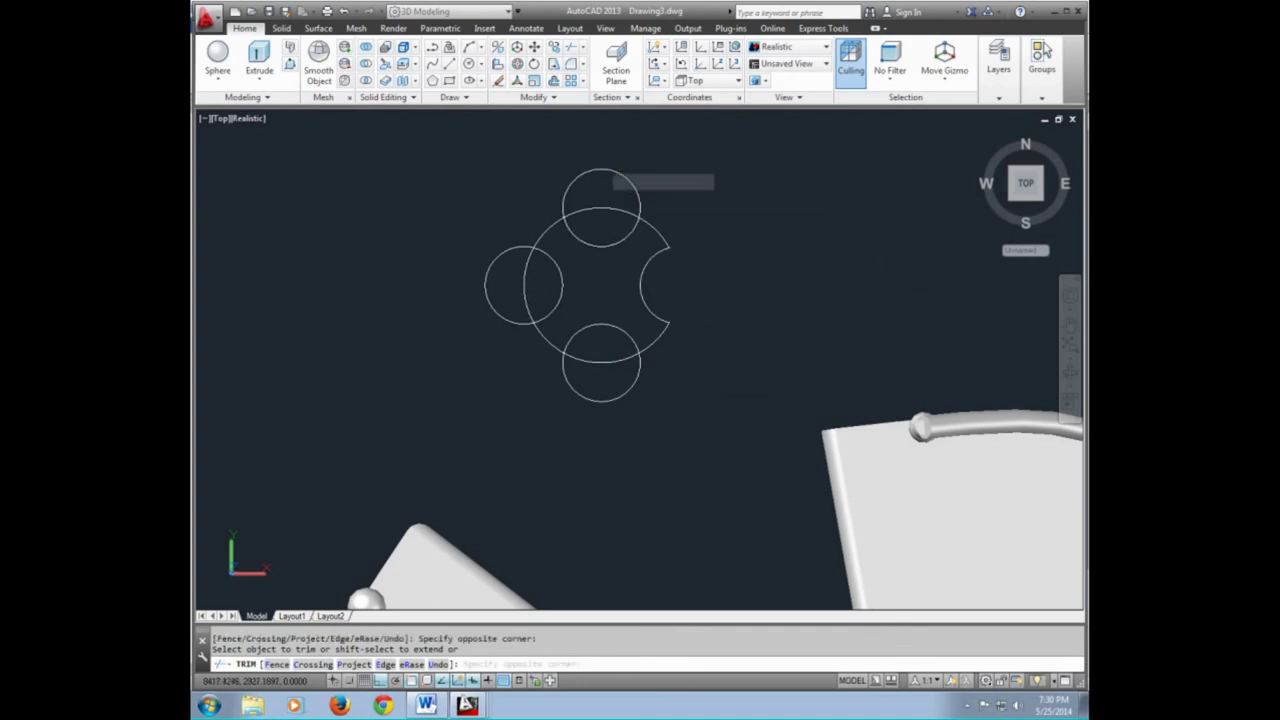
left_click(607, 147)
left_click(594, 214)
left_click(543, 268)
left_click(462, 286)
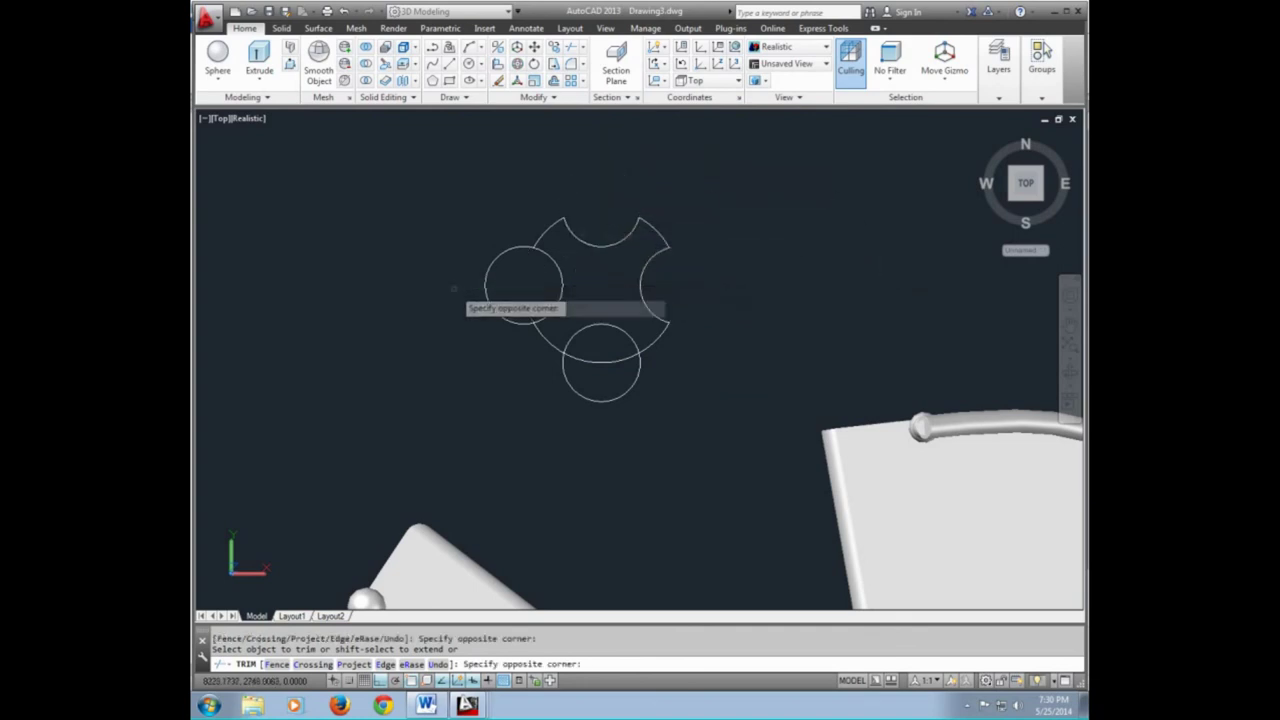
left_click(610, 446)
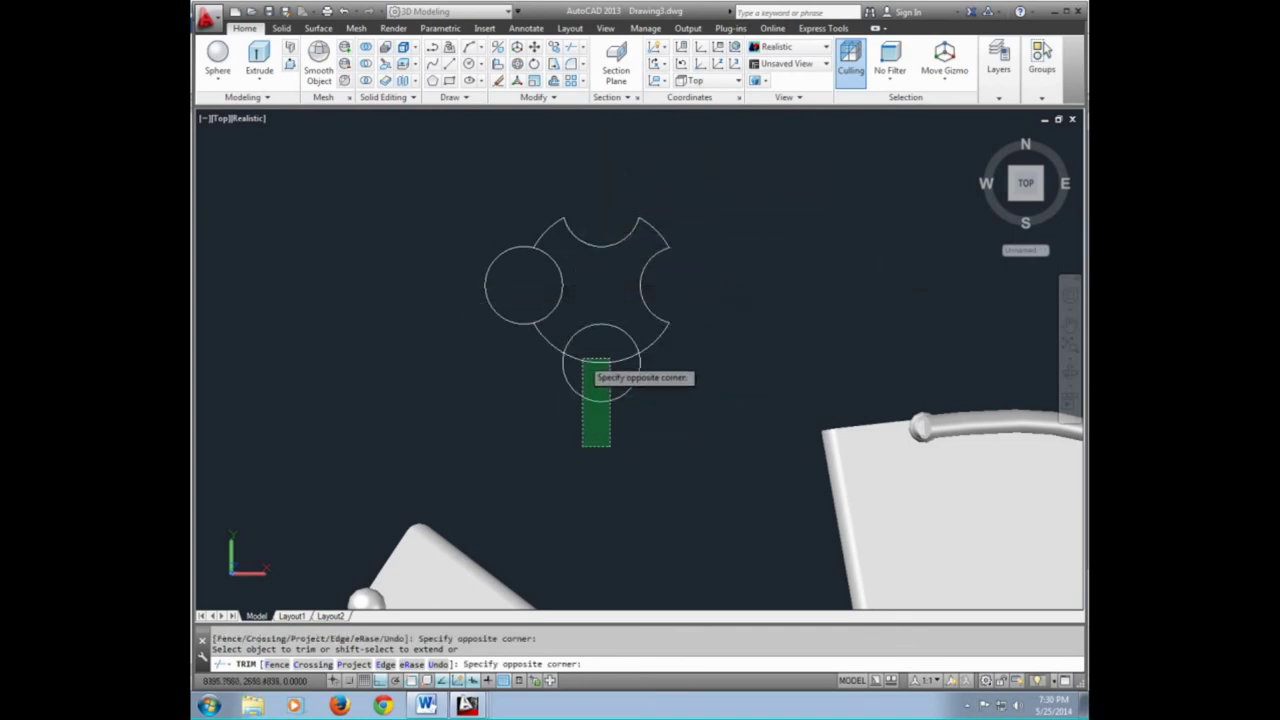
left_click(583, 359)
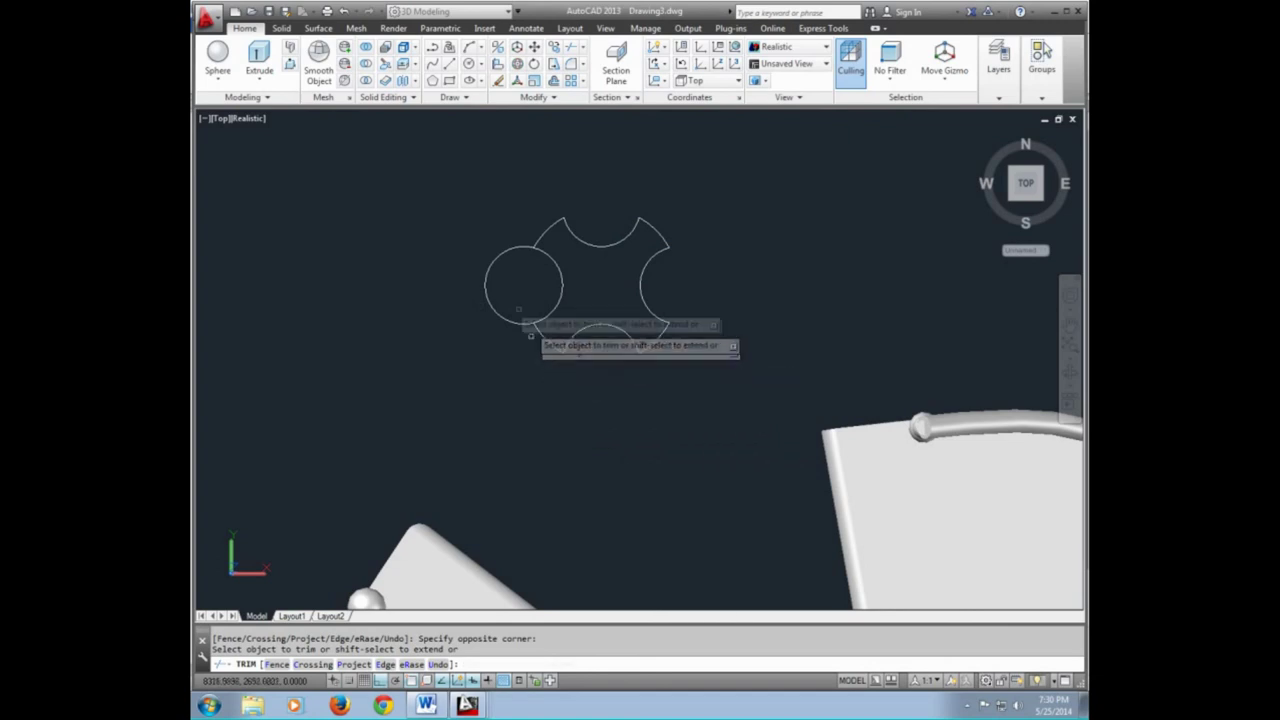
left_click(458, 287)
left_click(523, 295)
key("Return")
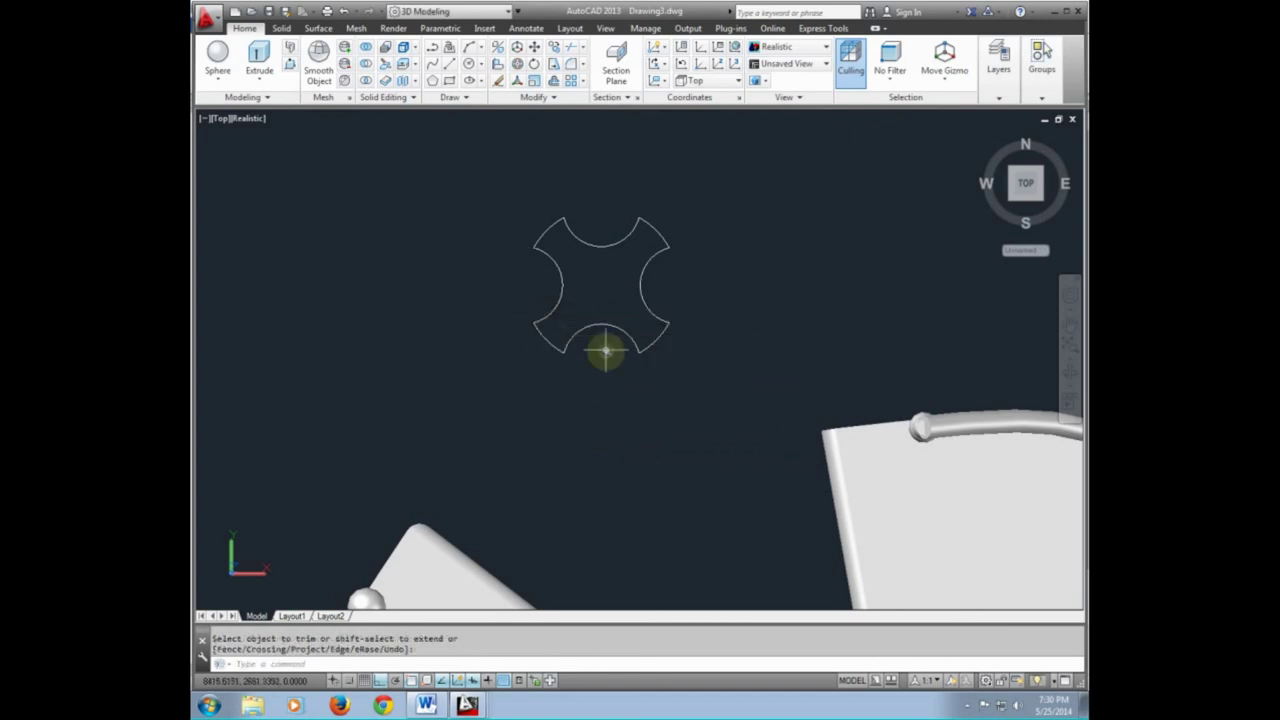
Window-select the outline arcs and JOIN them into one closed polyline
middle_click_drag(606, 349, 606, 362)
type("J")
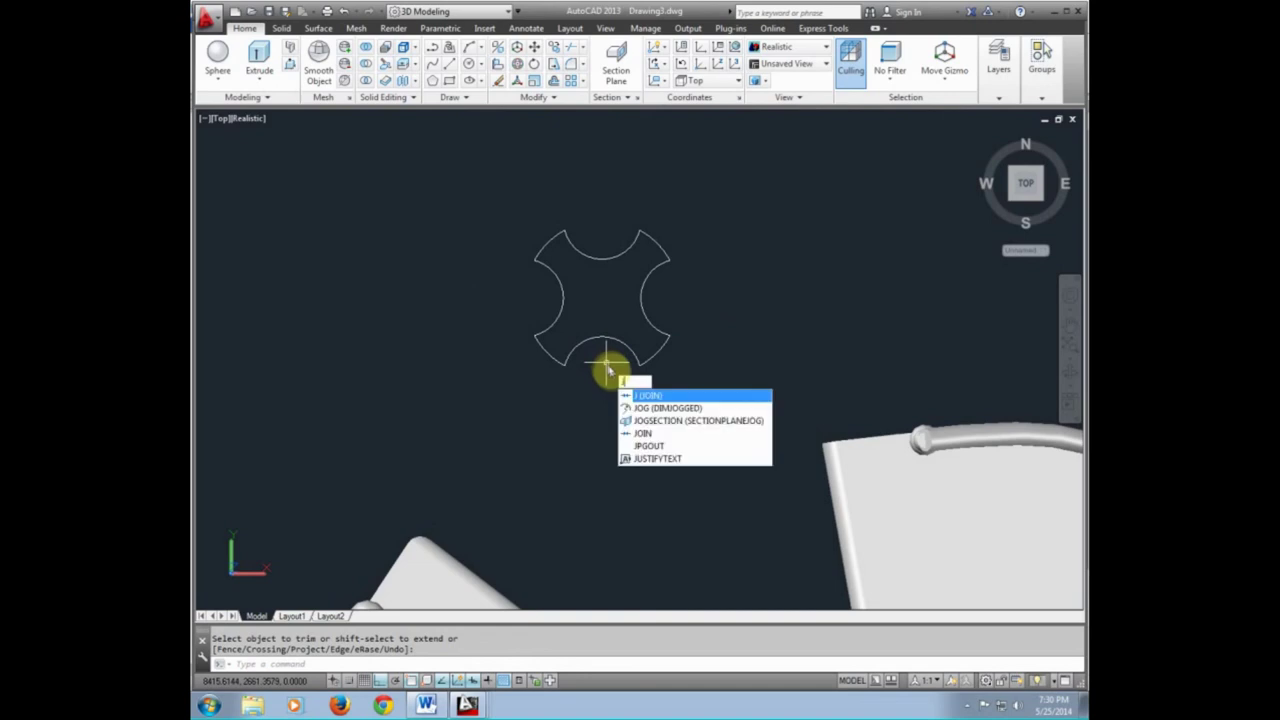
key("Return")
left_click(712, 395)
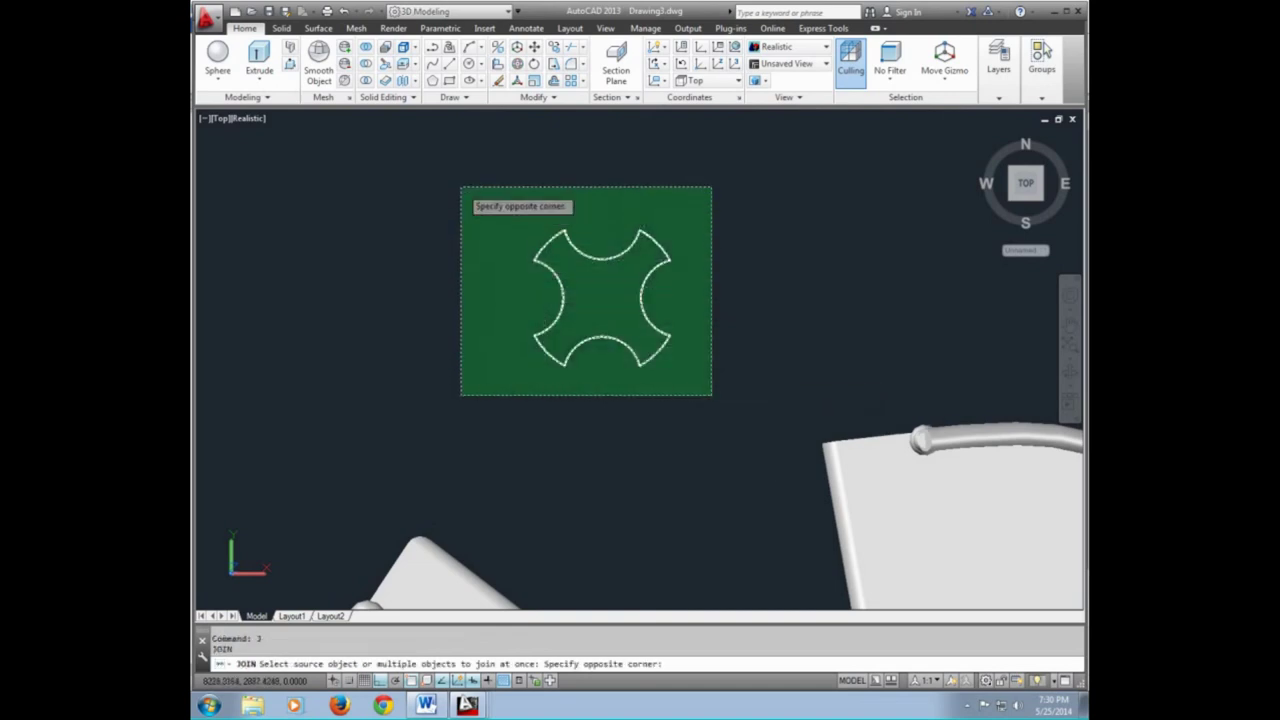
left_click(461, 187)
key("Return")
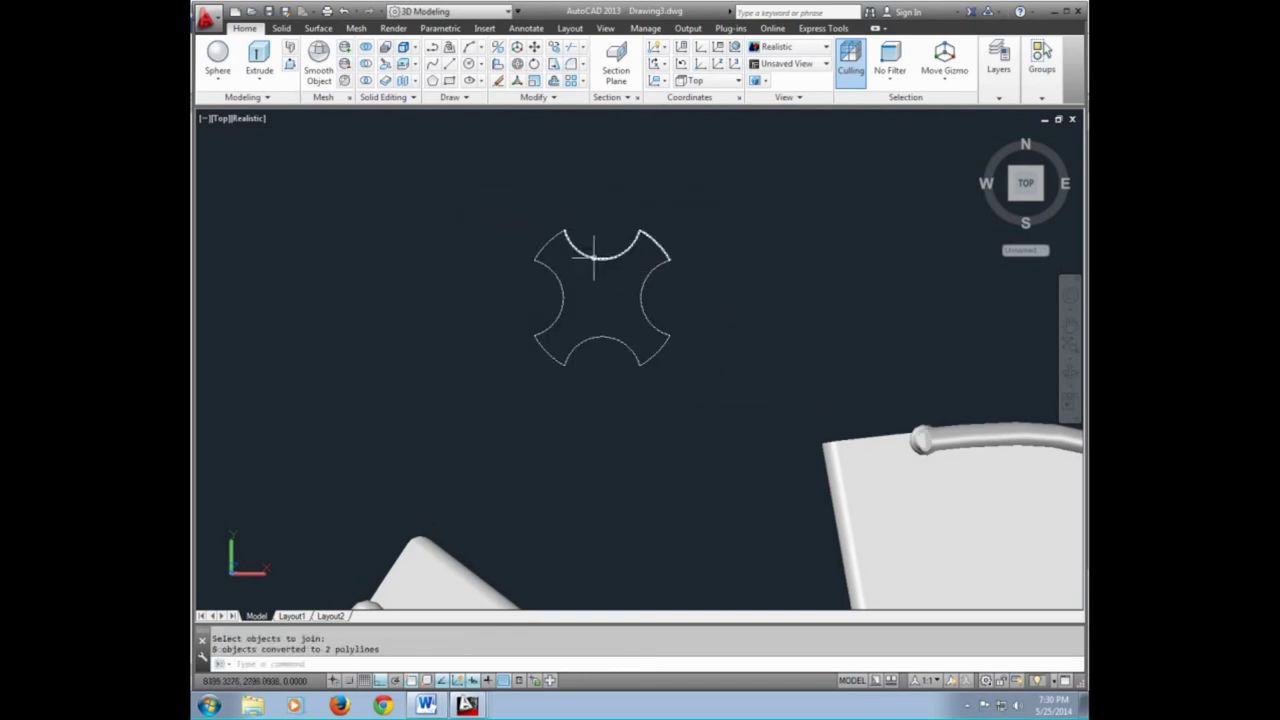
key("Return")
left_click(716, 392)
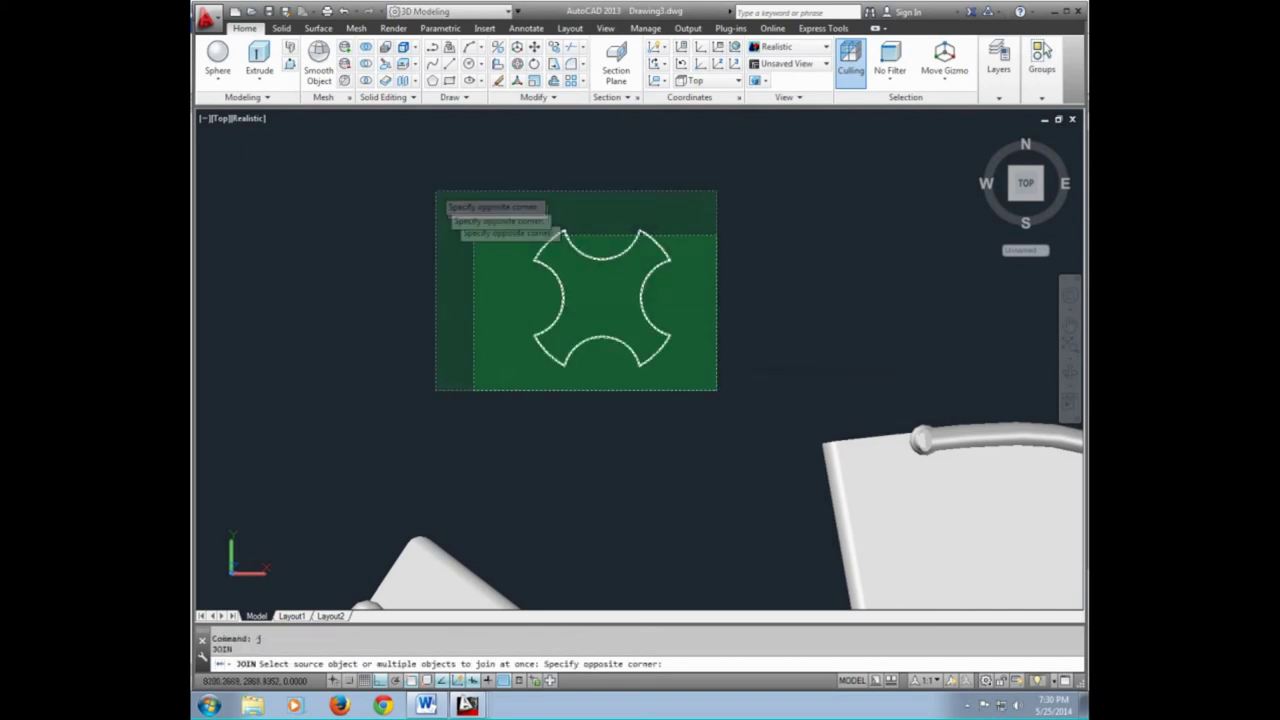
left_click(434, 191)
key("Return")
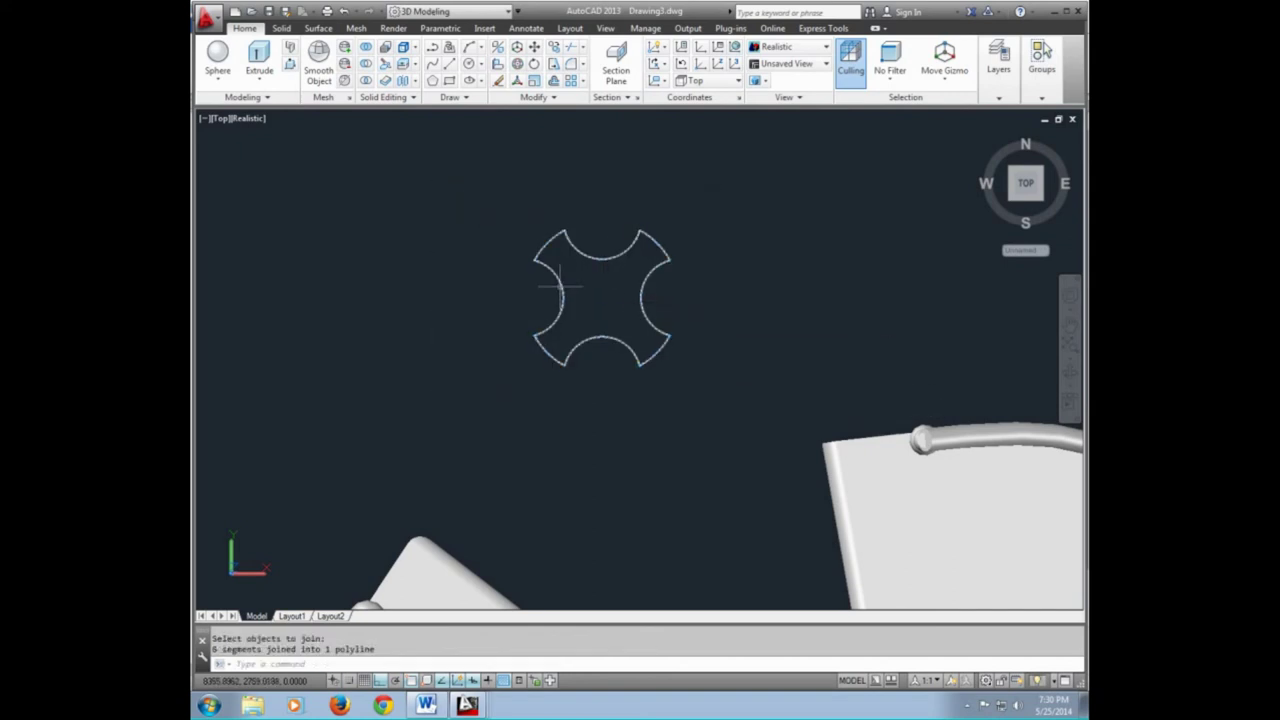
left_click(558, 287)
key("Escape")
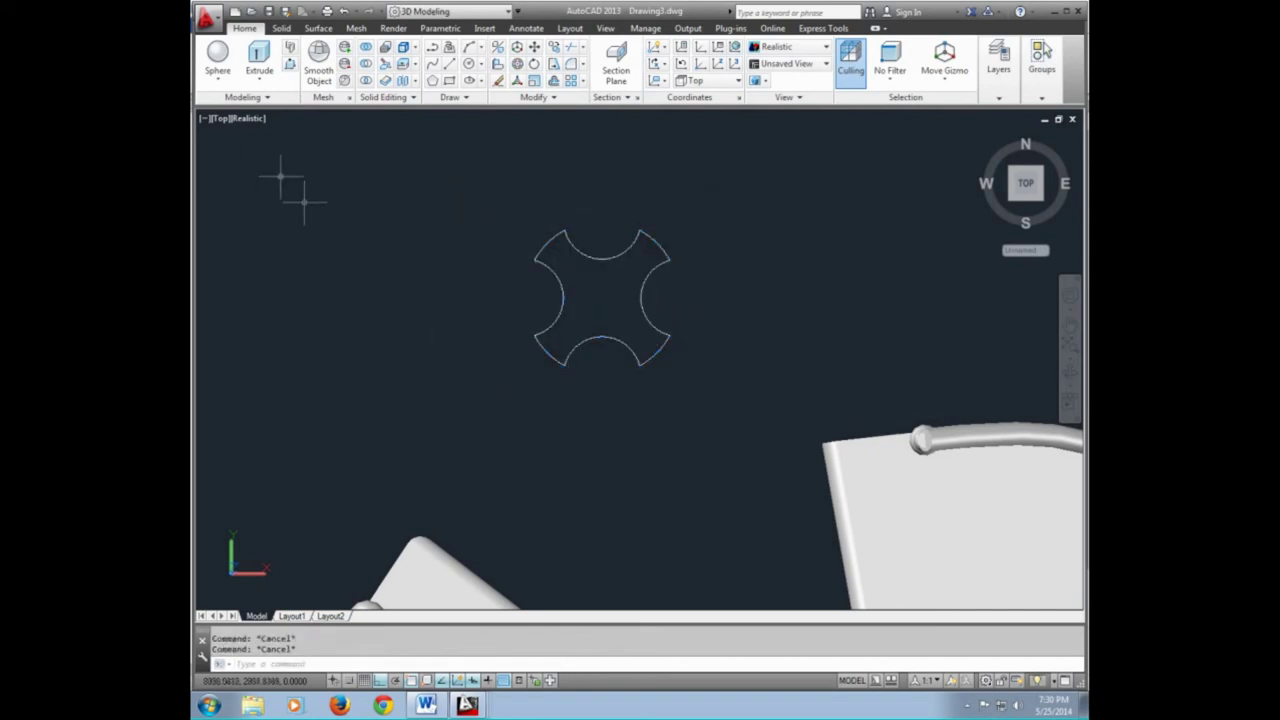
Switch to SW Isometric view and orbit to see the staircase from the back
left_click(222, 118)
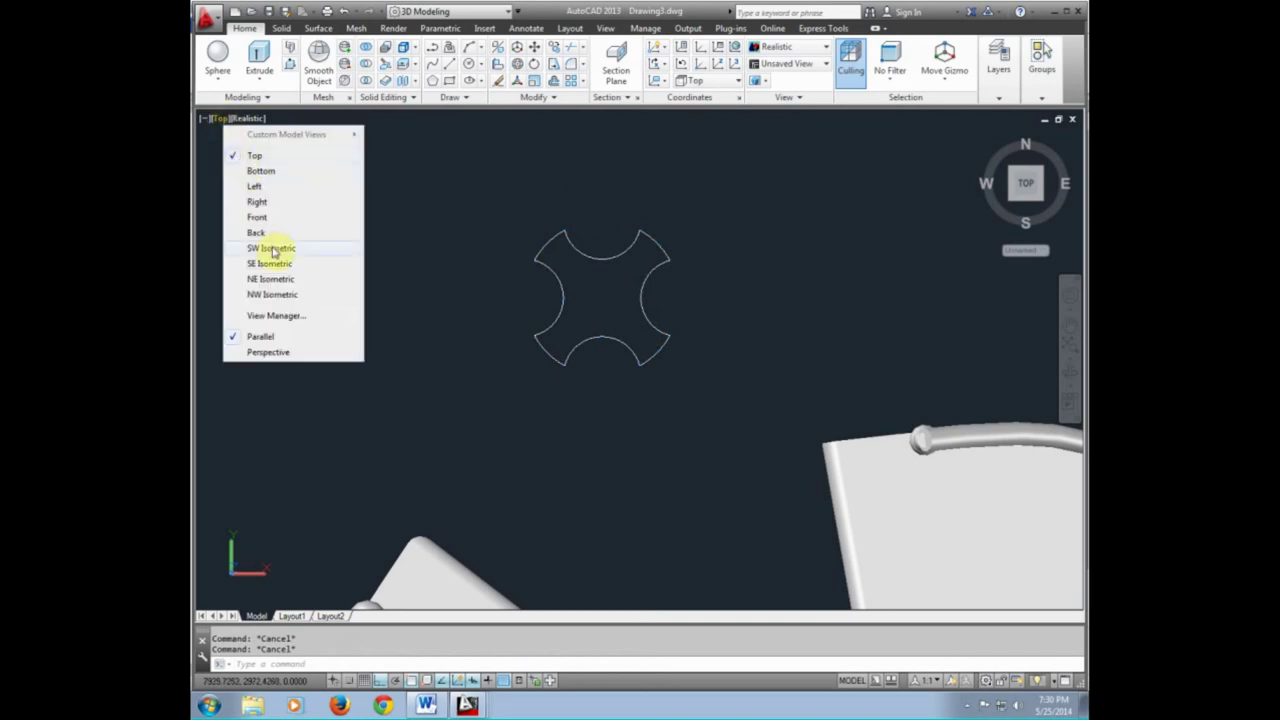
left_click(273, 249)
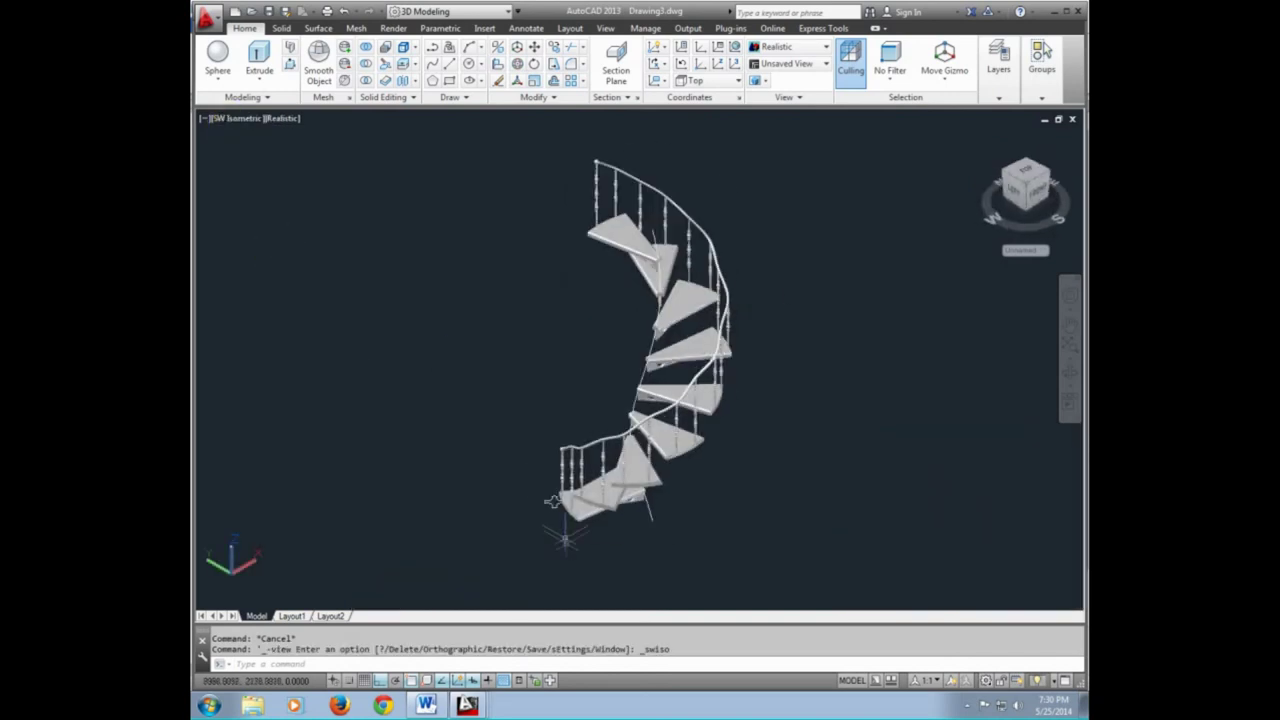
scroll(553, 501, "up", 3)
middle_click_drag(557, 509, 700, 500, "shift")
scroll(516, 503, "down", 2)
scroll(516, 503, "up", 5)
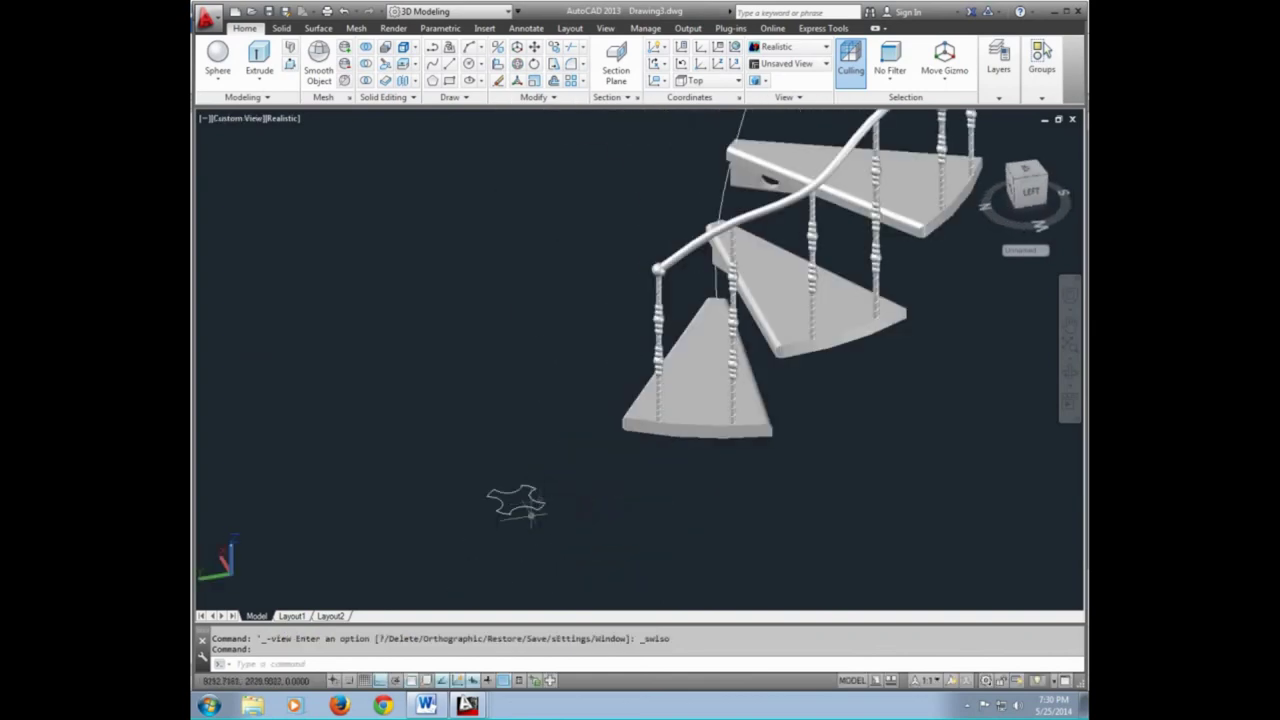
mouse_move(532, 509)
middle_mouse_down("shift")
mouse_move(645, 480)
mouse_move(630, 490)
middle_mouse_up("shift")
Move the star profile beside the foot of the stairs with Polar tracking on
type("m")
key("Return")
left_click_drag(690, 580, 584, 527)
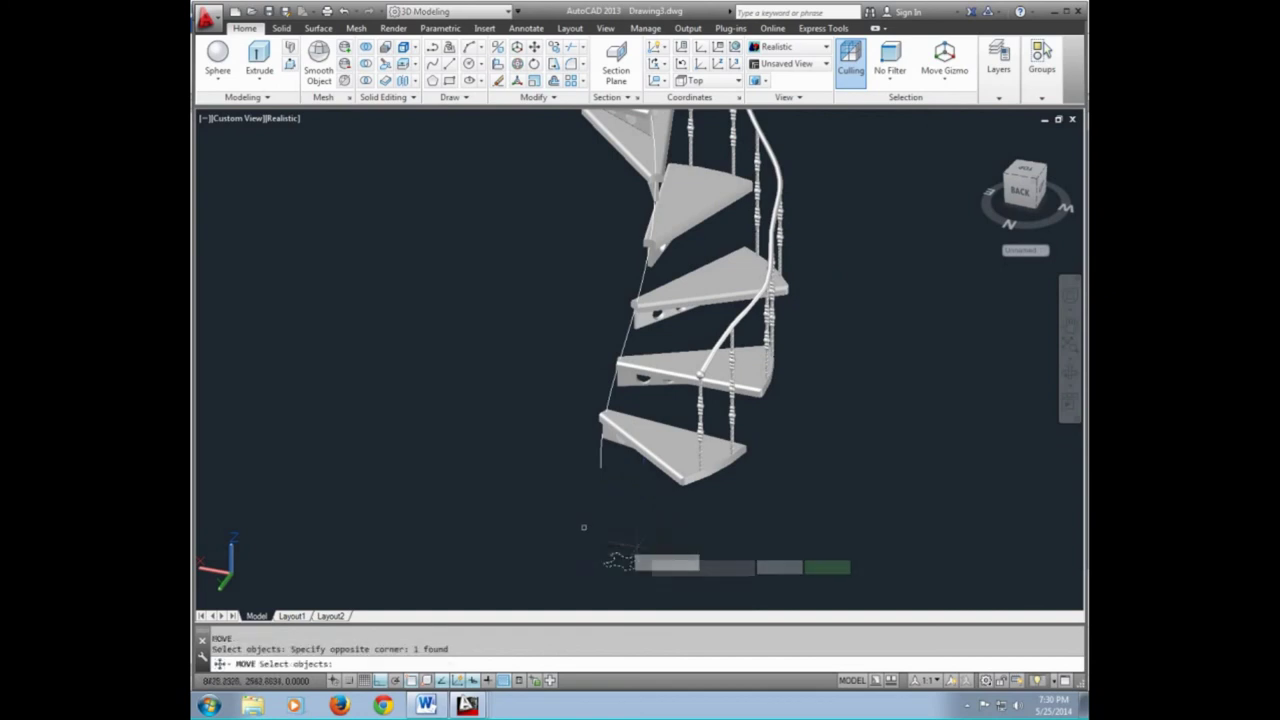
key("Return")
left_click(615, 558)
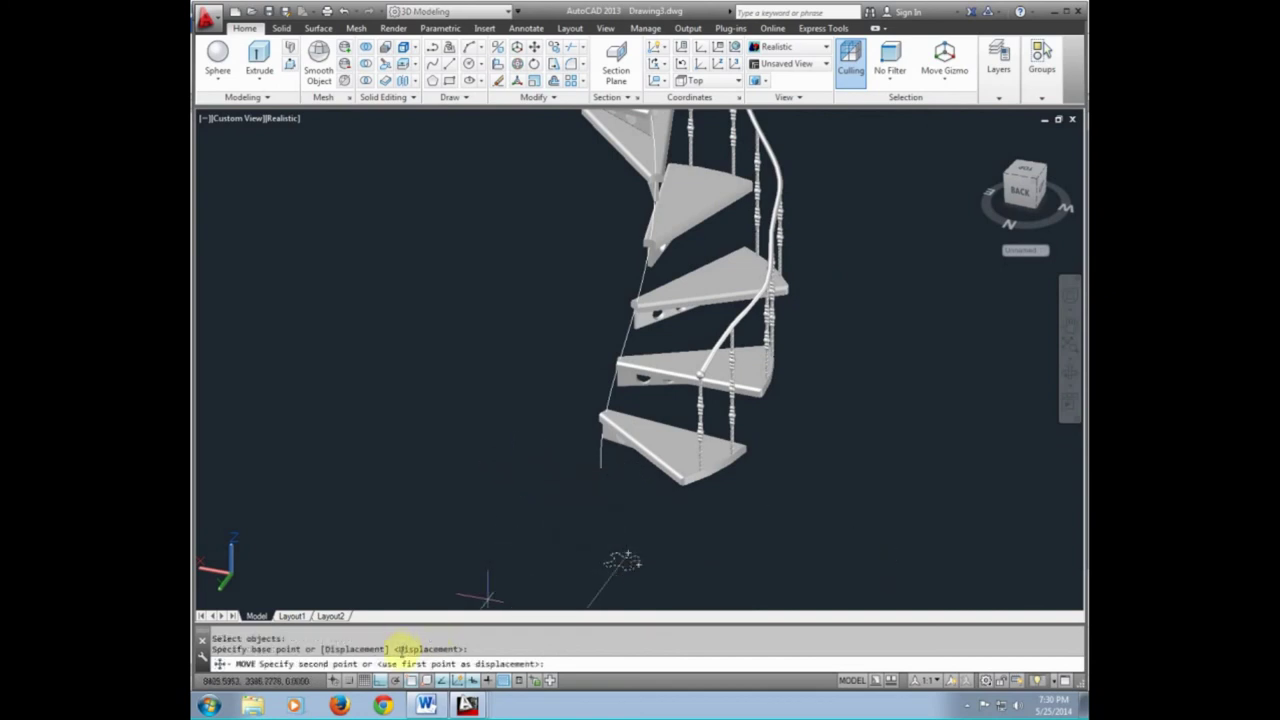
left_click(396, 680)
left_click(495, 490)
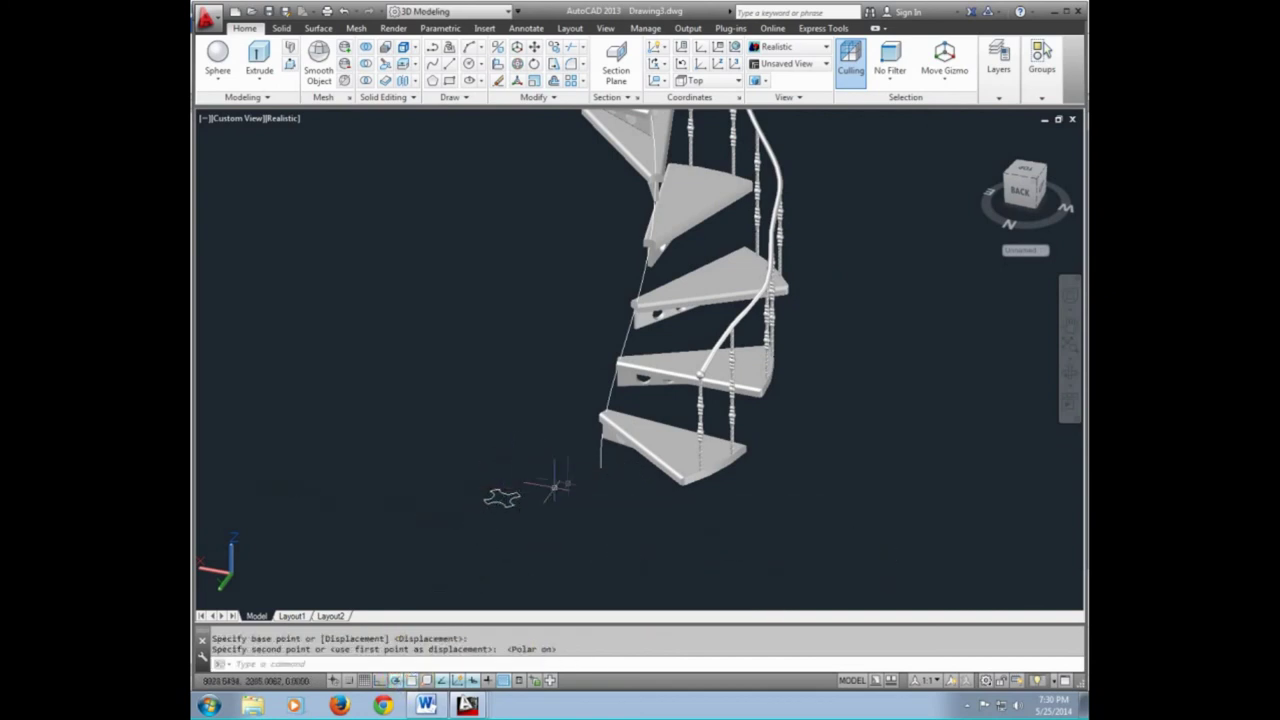
scroll(567, 484, "up", 2)
key("Escape")
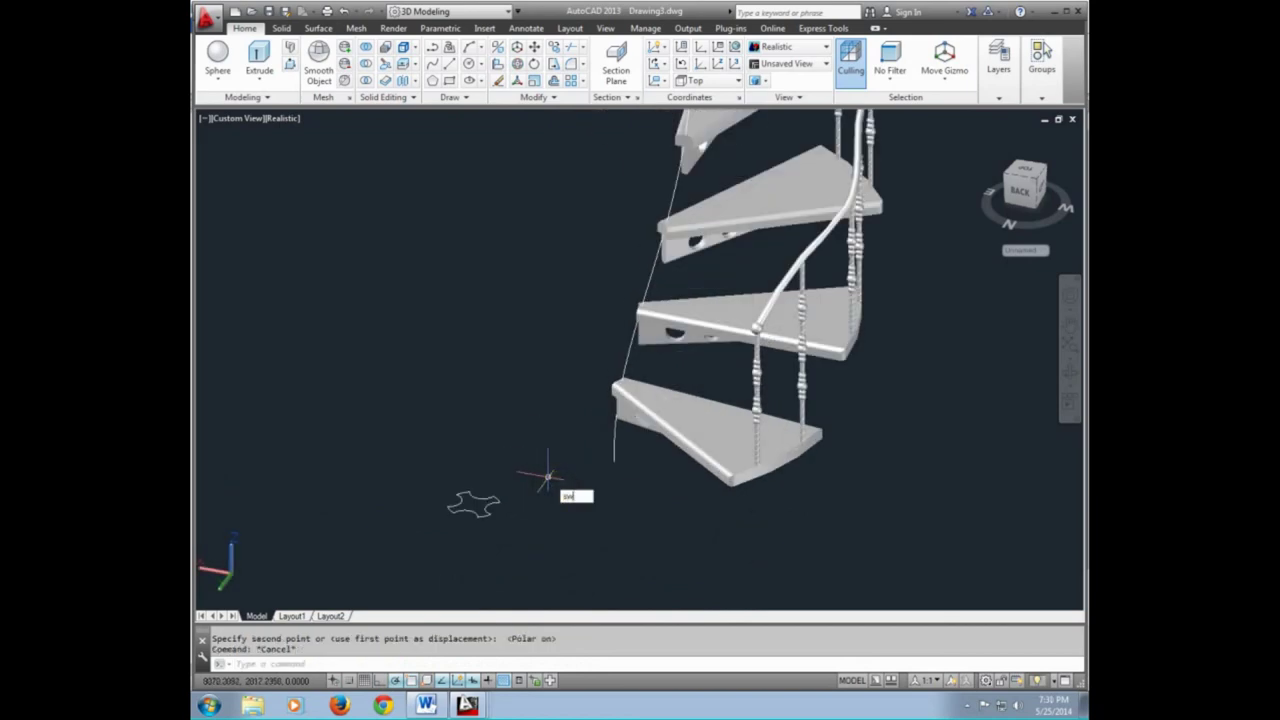
Sweep the star profile up the central helix path with a 300° twist
key("Return")
scroll(521, 503, "up", 1)
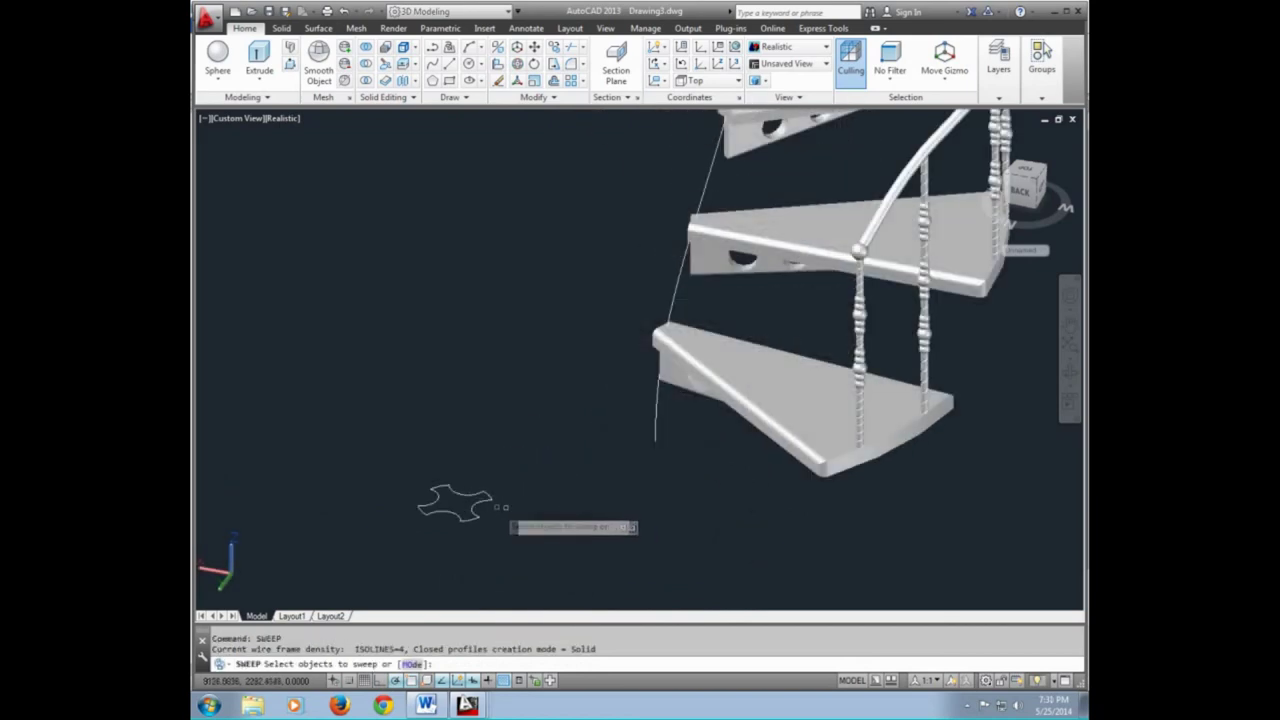
left_click(486, 499)
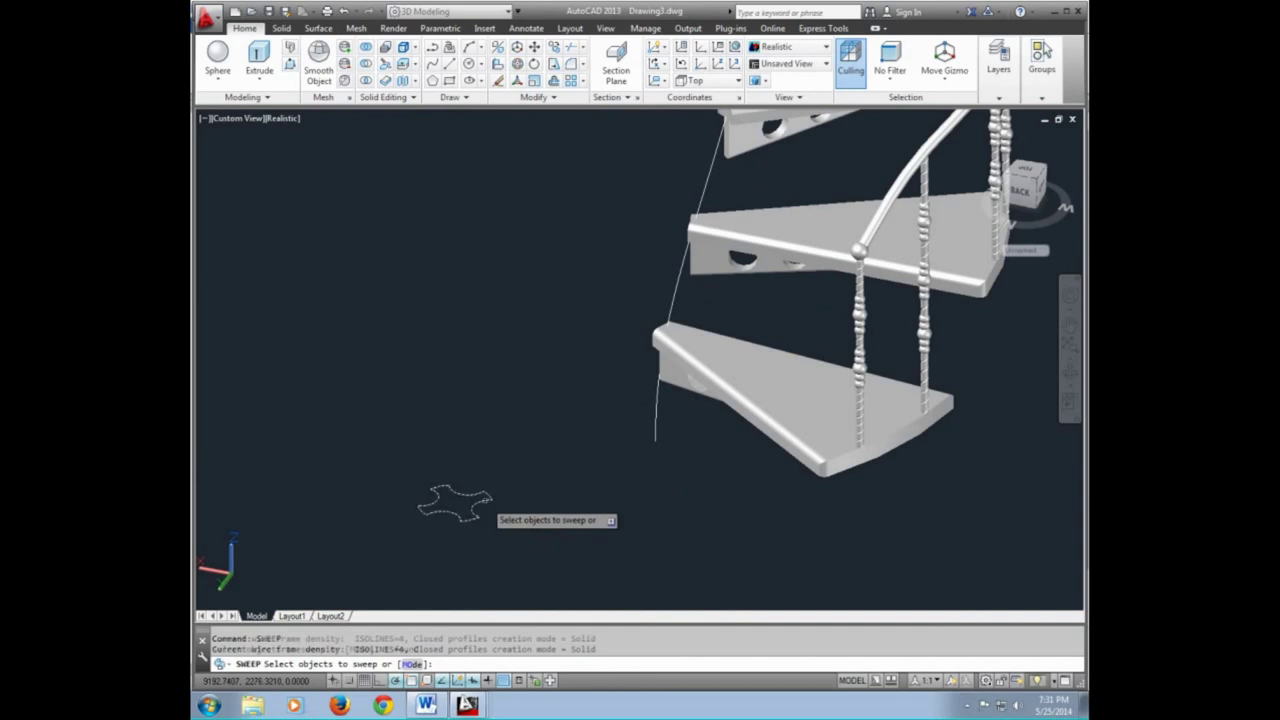
key("Return")
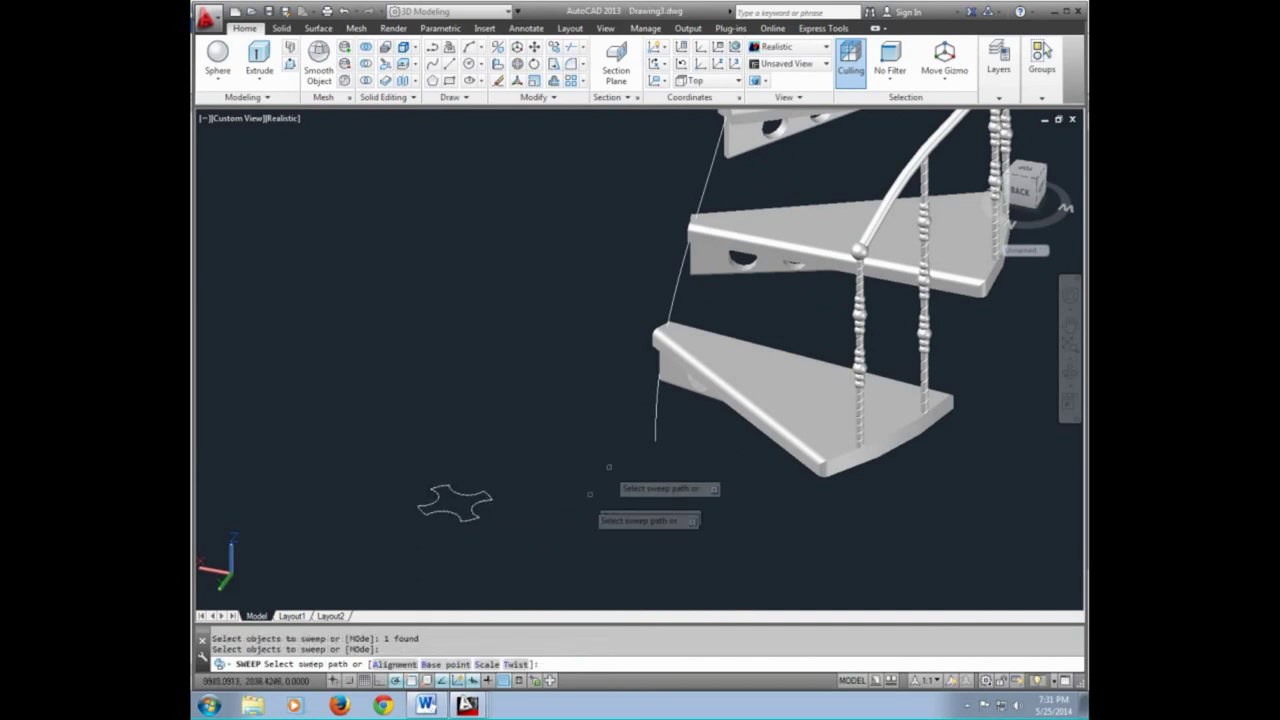
left_click(517, 665)
type("300")
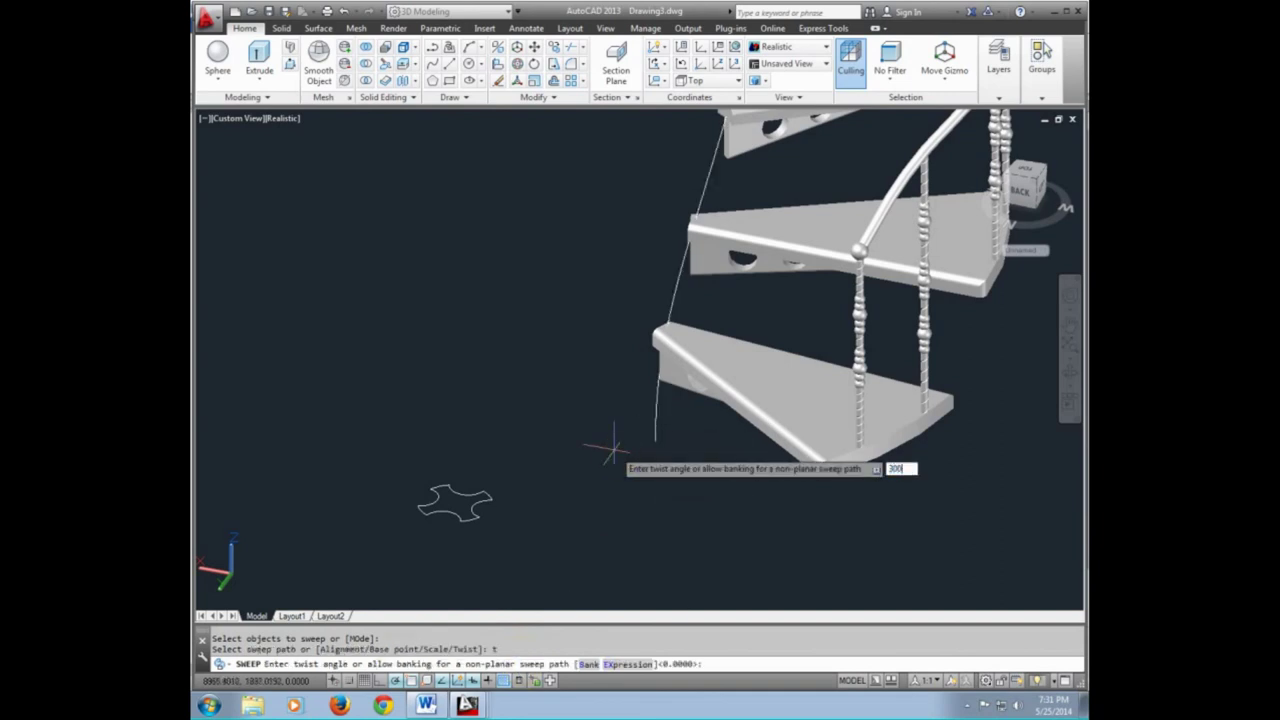
key("Return")
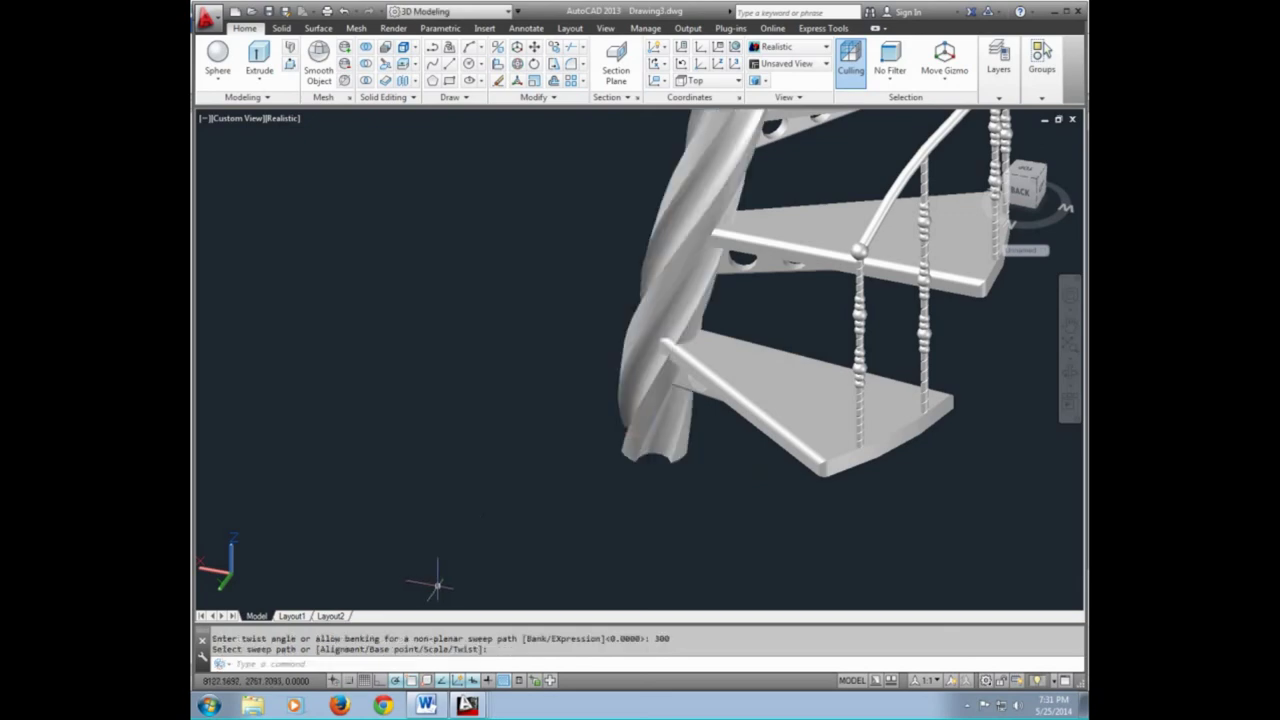
scroll(713, 503, "down", 5)
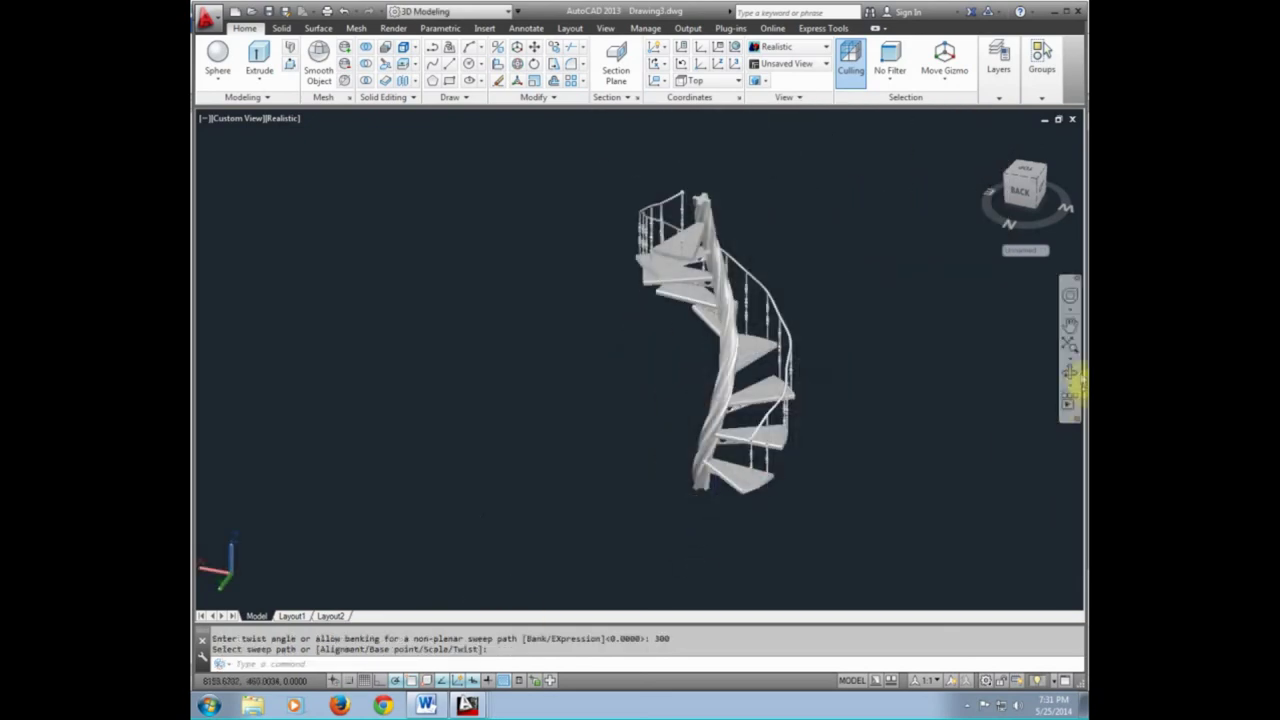
Orbit around the finished staircase, ending slightly above it
left_click(1070, 375)
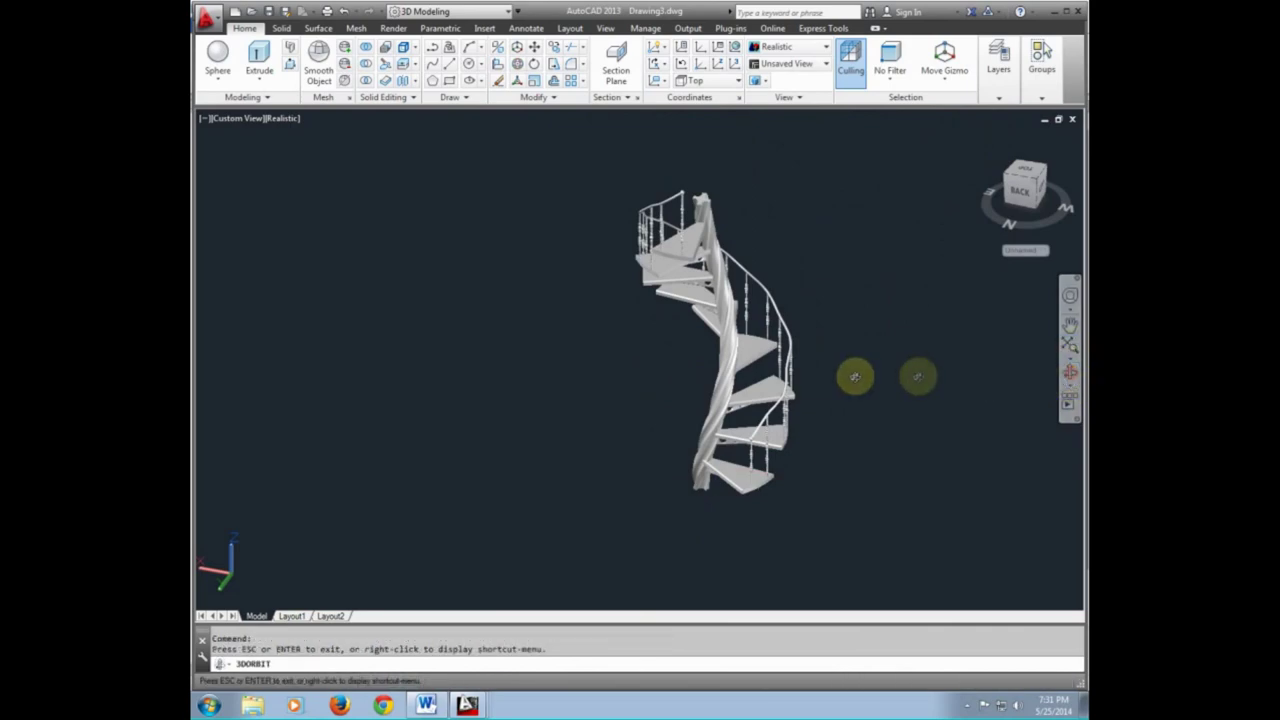
mouse_move(851, 372)
left_mouse_down()
mouse_move(623, 383)
mouse_move(517, 334)
mouse_move(576, 315)
mouse_move(698, 338)
left_mouse_up()
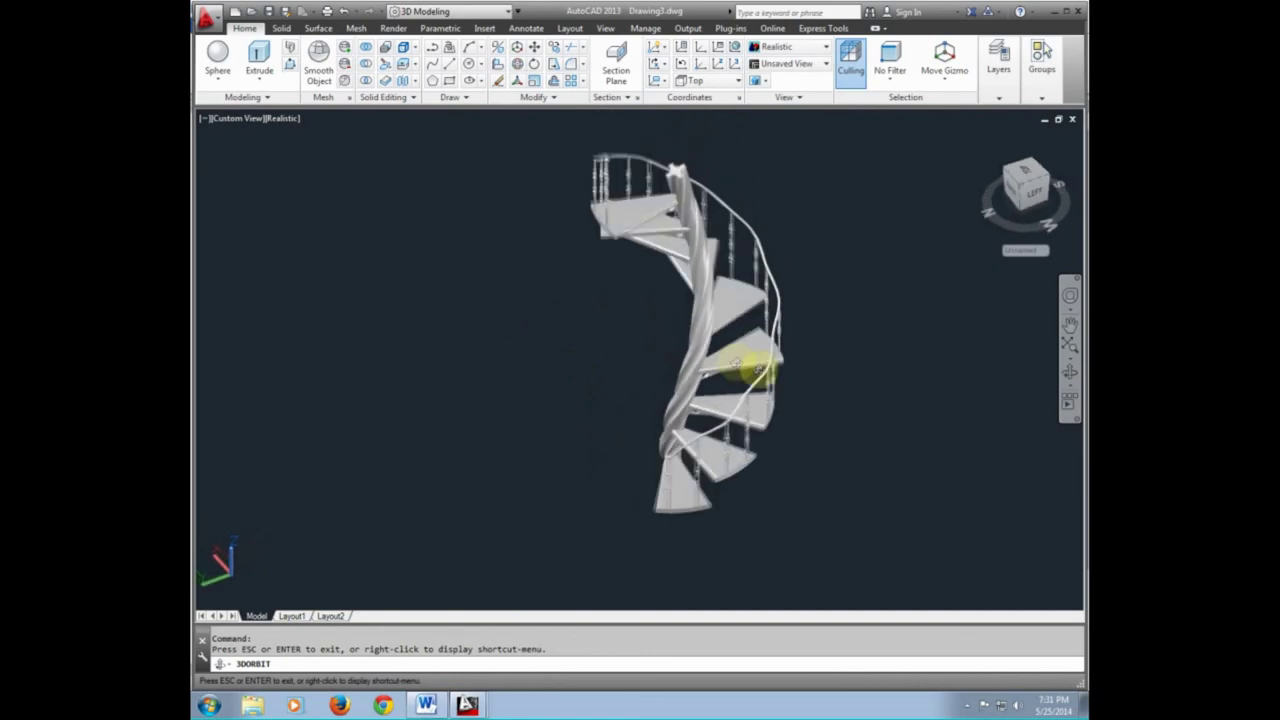
mouse_move(760, 370)
left_mouse_down()
mouse_move(748, 386)
mouse_move(591, 366)
mouse_move(445, 284)
mouse_move(509, 289)
left_mouse_up()
mouse_move(826, 326)
left_mouse_down()
mouse_move(531, 343)
mouse_move(936, 379)
mouse_move(777, 286)
mouse_move(774, 386)
mouse_move(834, 443)
mouse_move(895, 326)
mouse_move(666, 403)
mouse_move(820, 340)
mouse_move(800, 374)
mouse_move(611, 367)
left_mouse_up()
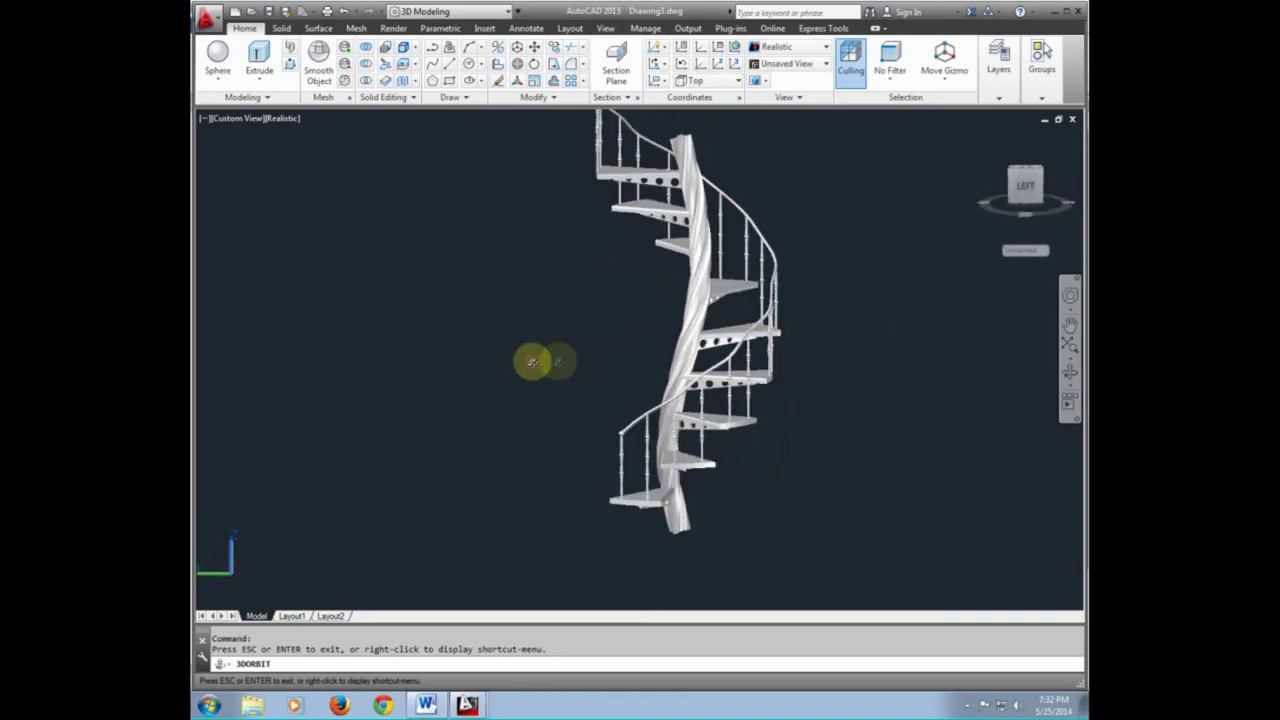
mouse_move(742, 347)
left_mouse_down()
mouse_move(626, 360)
mouse_move(737, 363)
mouse_move(893, 395)
mouse_move(677, 480)
mouse_move(790, 446)
left_mouse_up()
scroll(687, 471, "down", 1)
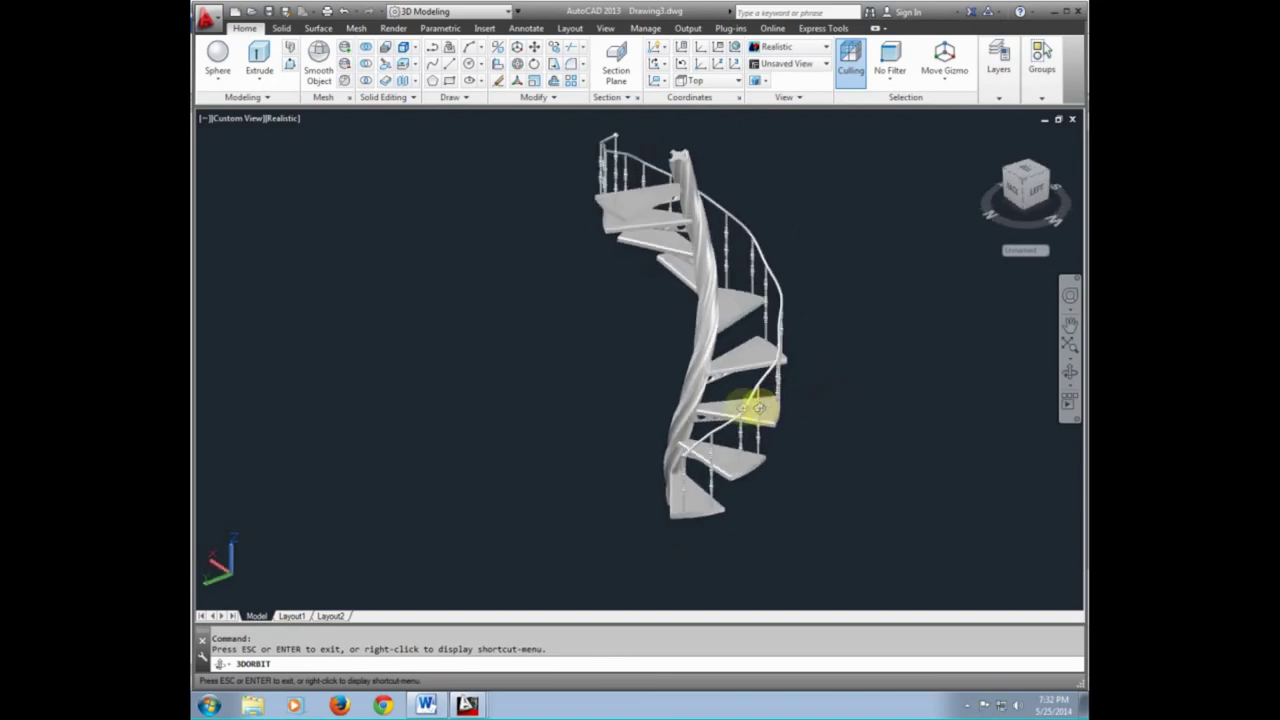
mouse_move(636, 394)
left_mouse_down()
mouse_move(580, 371)
mouse_move(571, 349)
mouse_move(686, 391)
mouse_move(827, 405)
left_mouse_up()
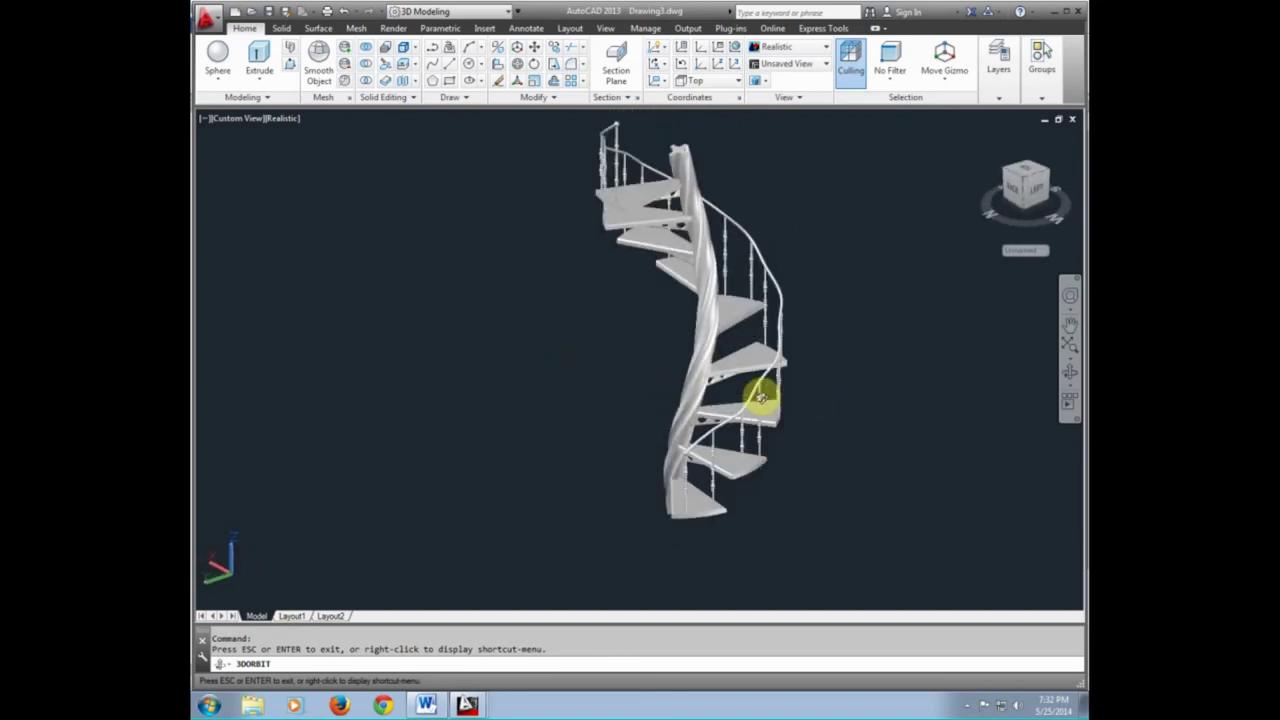
left_click(969, 707)
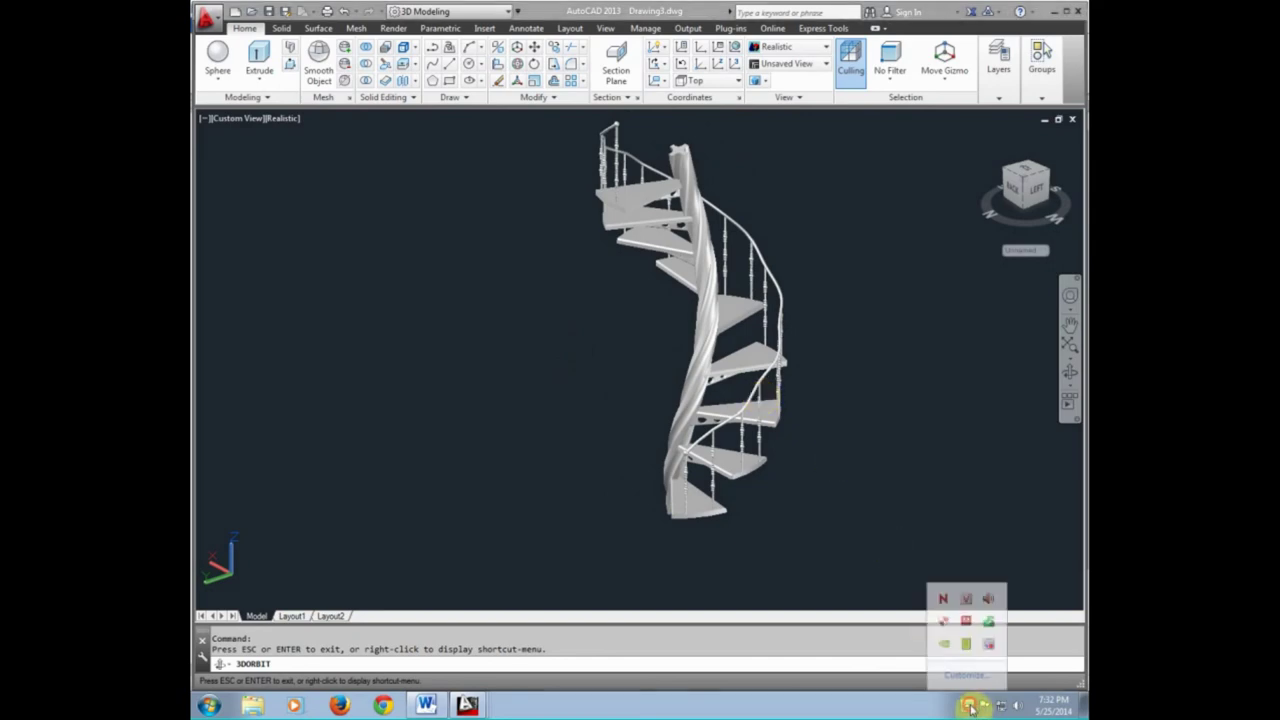
left_click(989, 648)
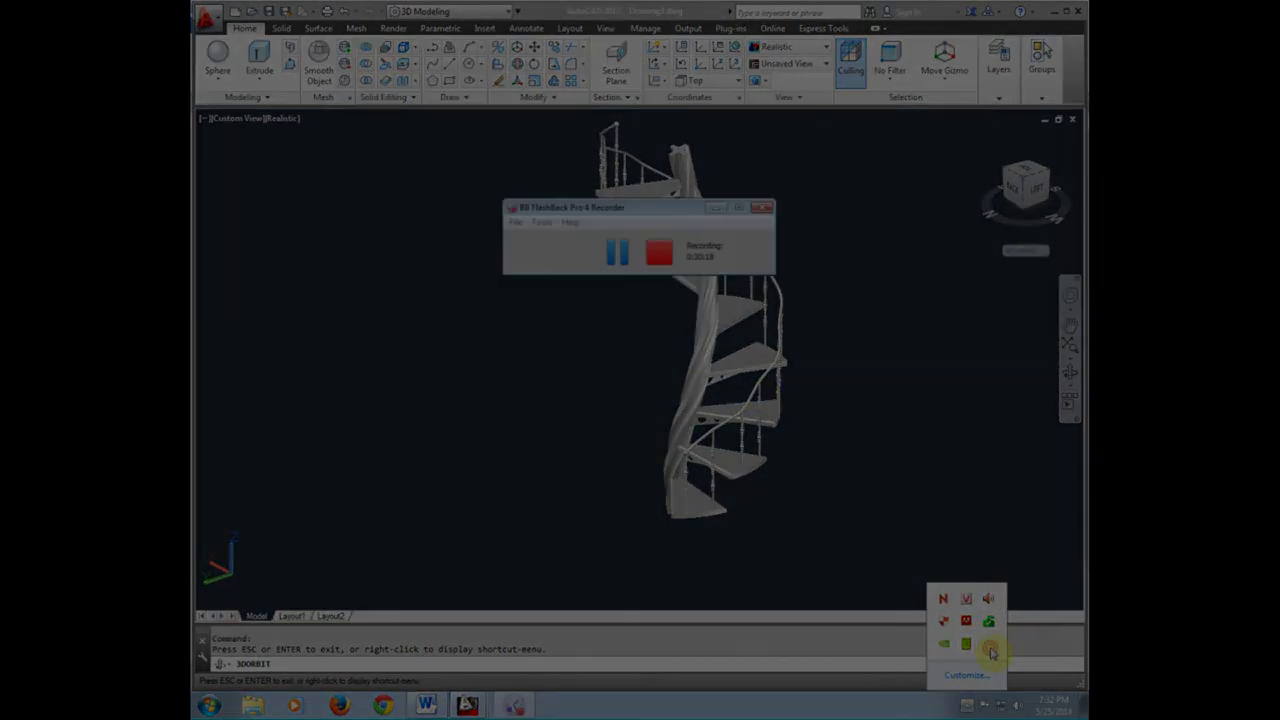